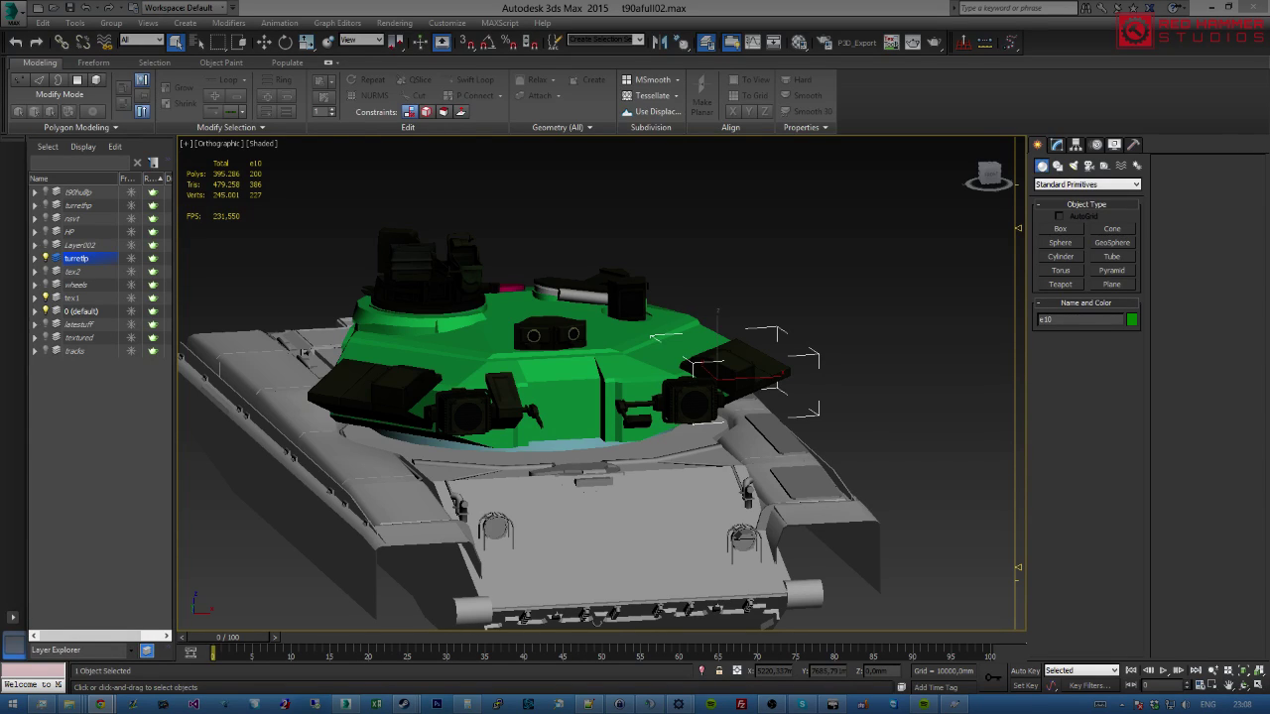
# Examine how the turret and its sights sit on the hull from the front, from above and from both sides.
pyautogui.moveTo(643, 386); pyautogui.dragTo(666, 361, button='middle')
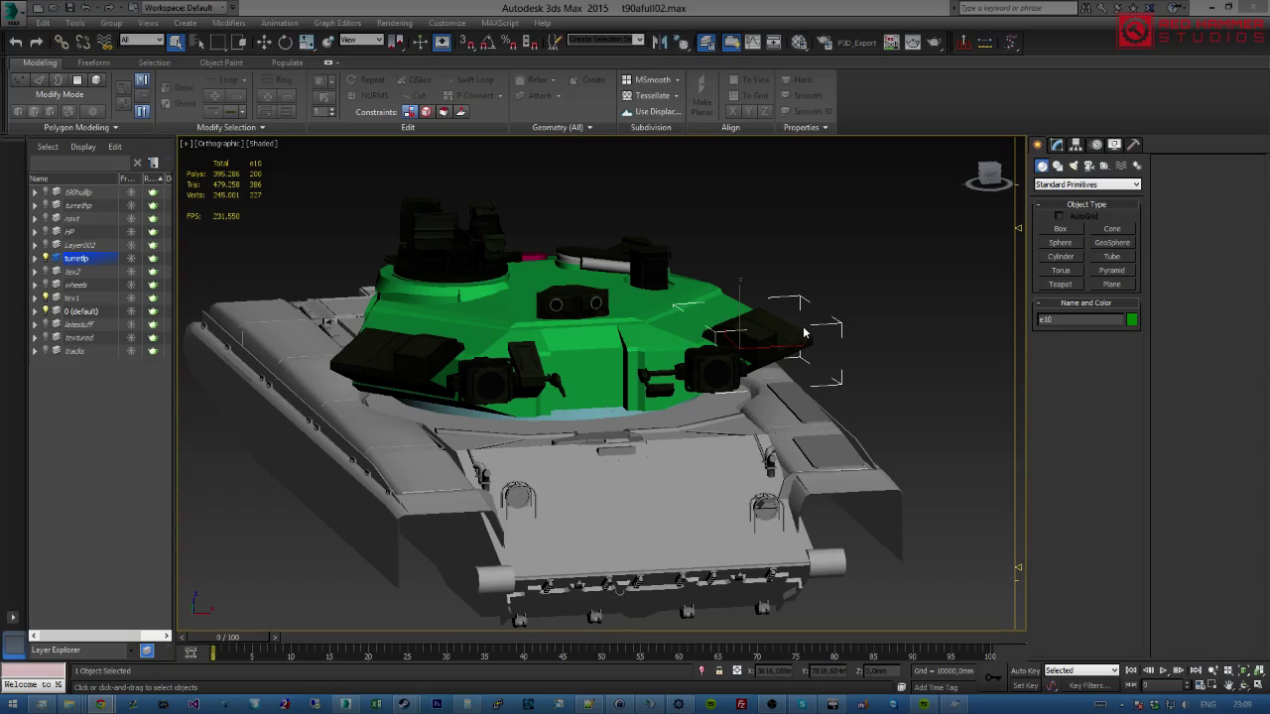
pyautogui.keyDown('alt'); pyautogui.moveTo(774, 294); pyautogui.dragTo(804, 324, button='middle'); pyautogui.keyUp('alt')
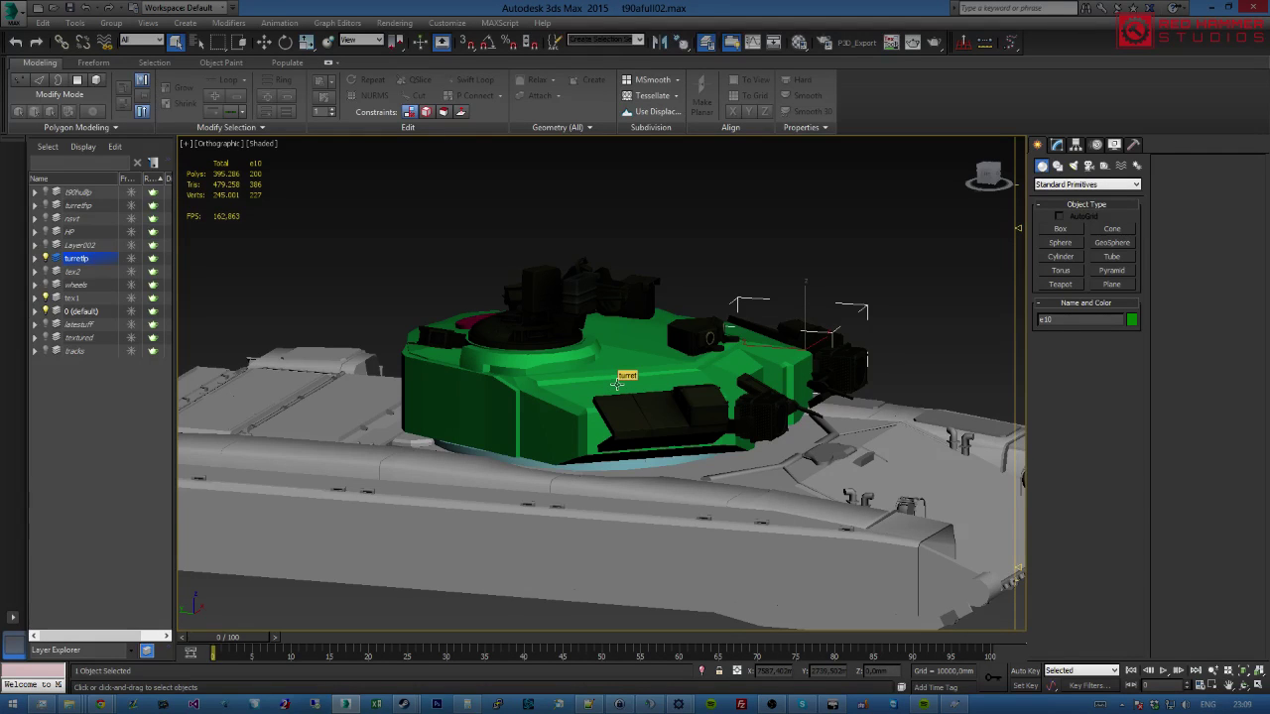
pyautogui.keyDown('alt'); pyautogui.moveTo(657, 345); pyautogui.dragTo(595, 375, button='middle'); pyautogui.keyUp('alt')
pyautogui.click(703, 331)
pyautogui.press('z')
pyautogui.scroll(-5, 661, 320)
pyautogui.scroll(-4, 654, 372)
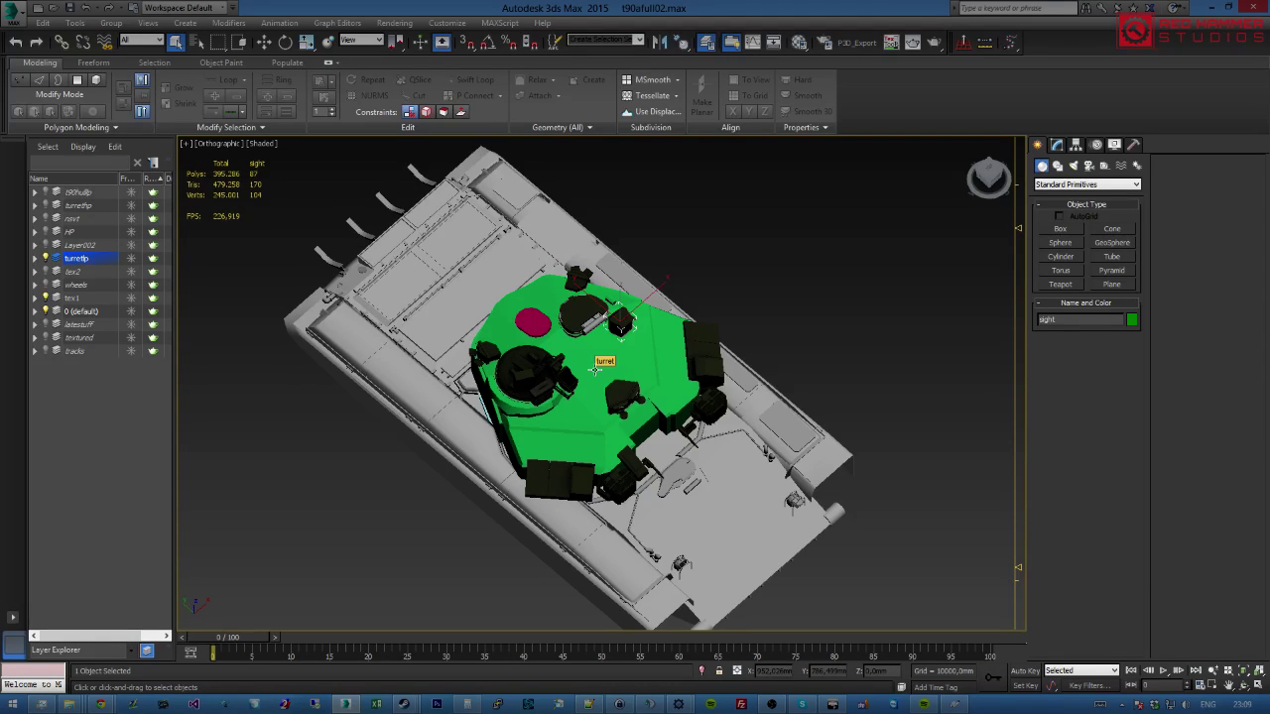
pyautogui.keyDown('alt'); pyautogui.moveTo(595, 369); pyautogui.dragTo(623, 351, button='middle'); pyautogui.keyUp('alt')
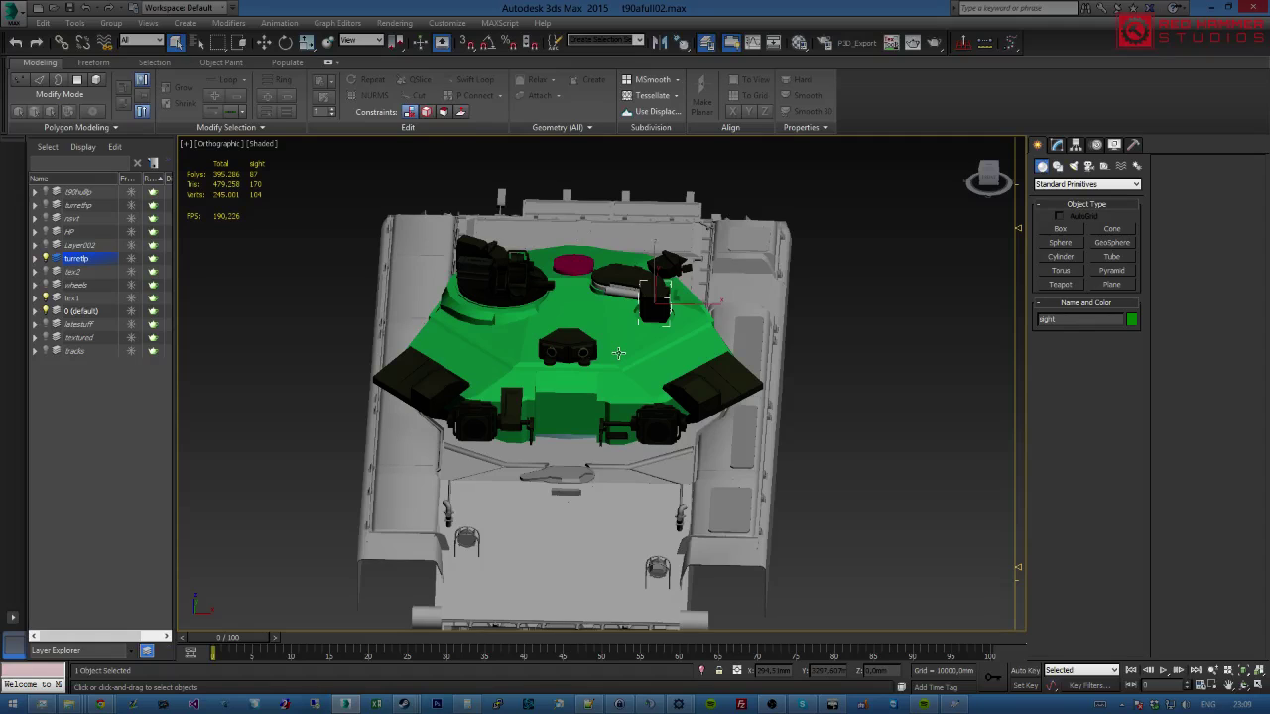
pyautogui.keyDown('alt'); pyautogui.moveTo(636, 395); pyautogui.dragTo(702, 360, button='middle'); pyautogui.keyUp('alt')
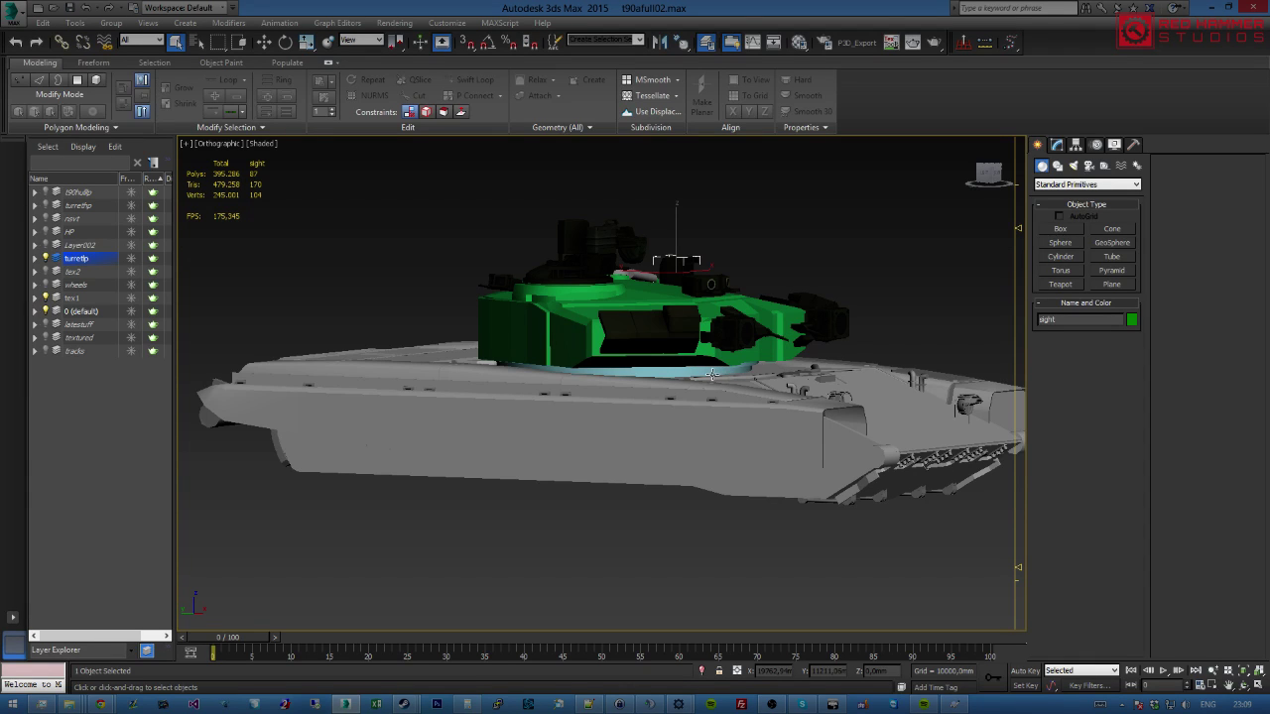
pyautogui.scroll(5, 712, 374)
pyautogui.scroll(2, 693, 420)
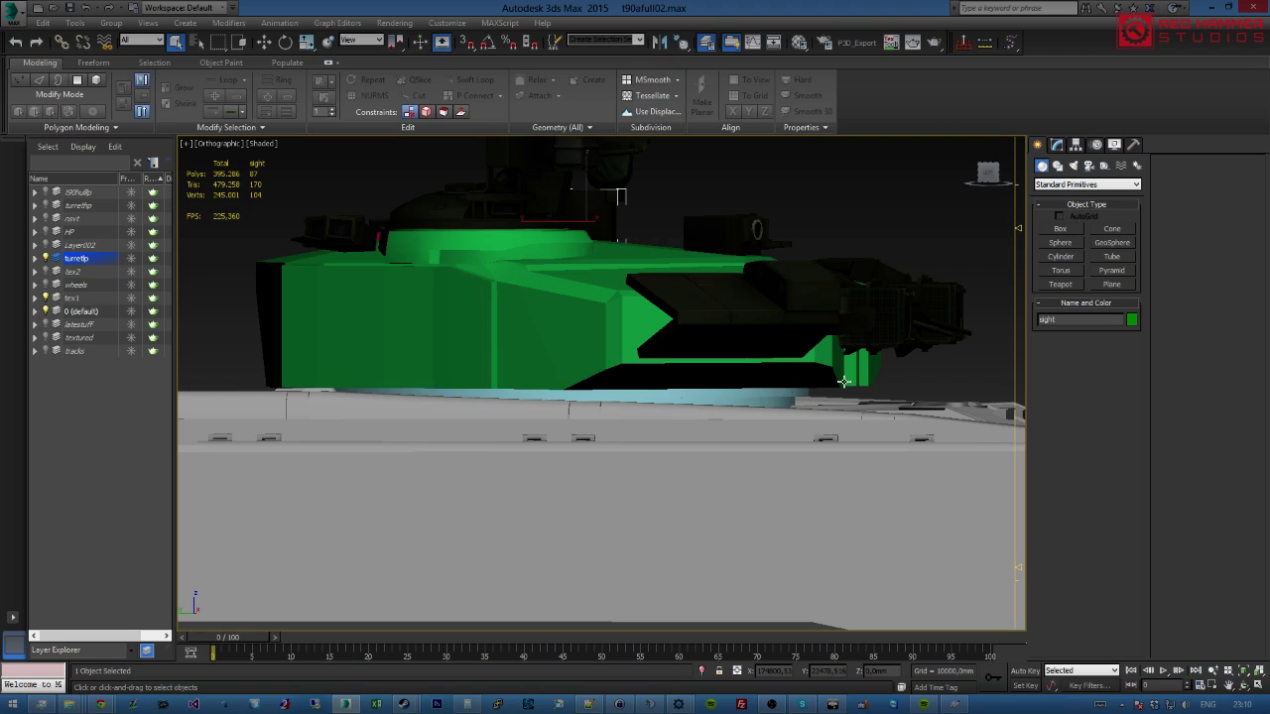
pyautogui.keyDown('alt'); pyautogui.moveTo(844, 381); pyautogui.dragTo(785, 394, button='middle'); pyautogui.keyUp('alt')
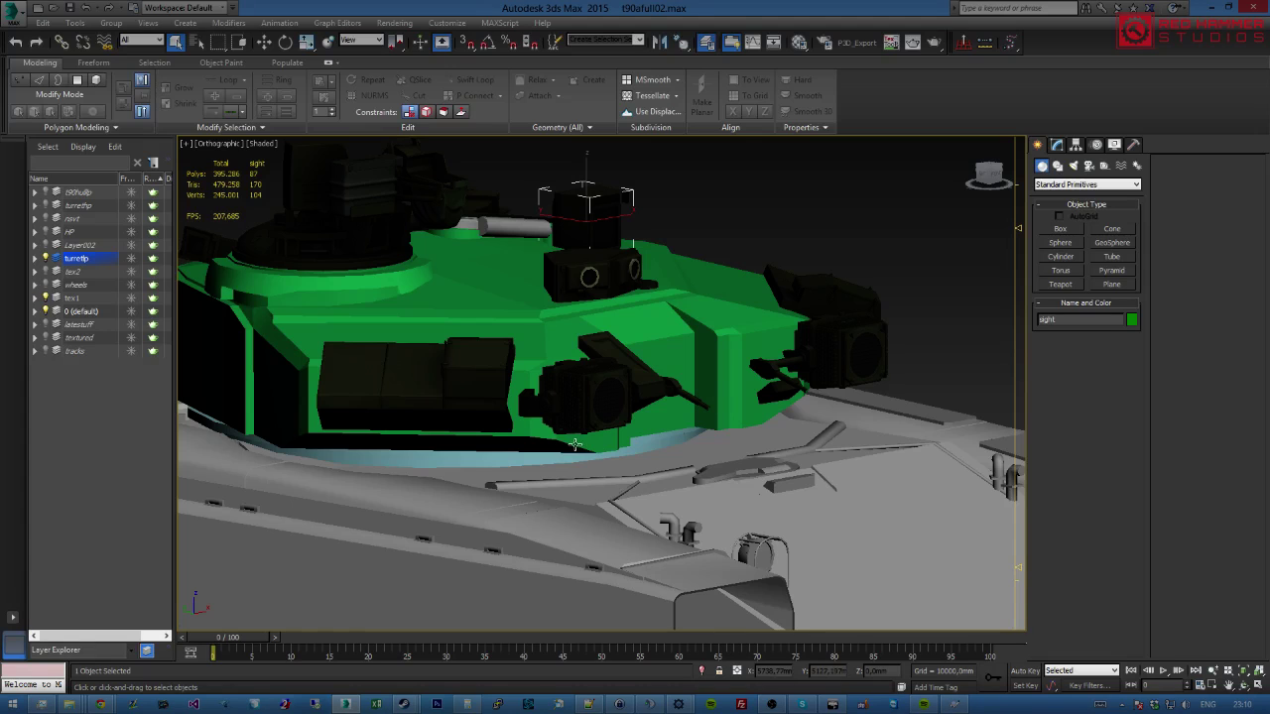
pyautogui.keyDown('alt'); pyautogui.moveTo(575, 444); pyautogui.dragTo(645, 457, button='middle'); pyautogui.keyUp('alt')
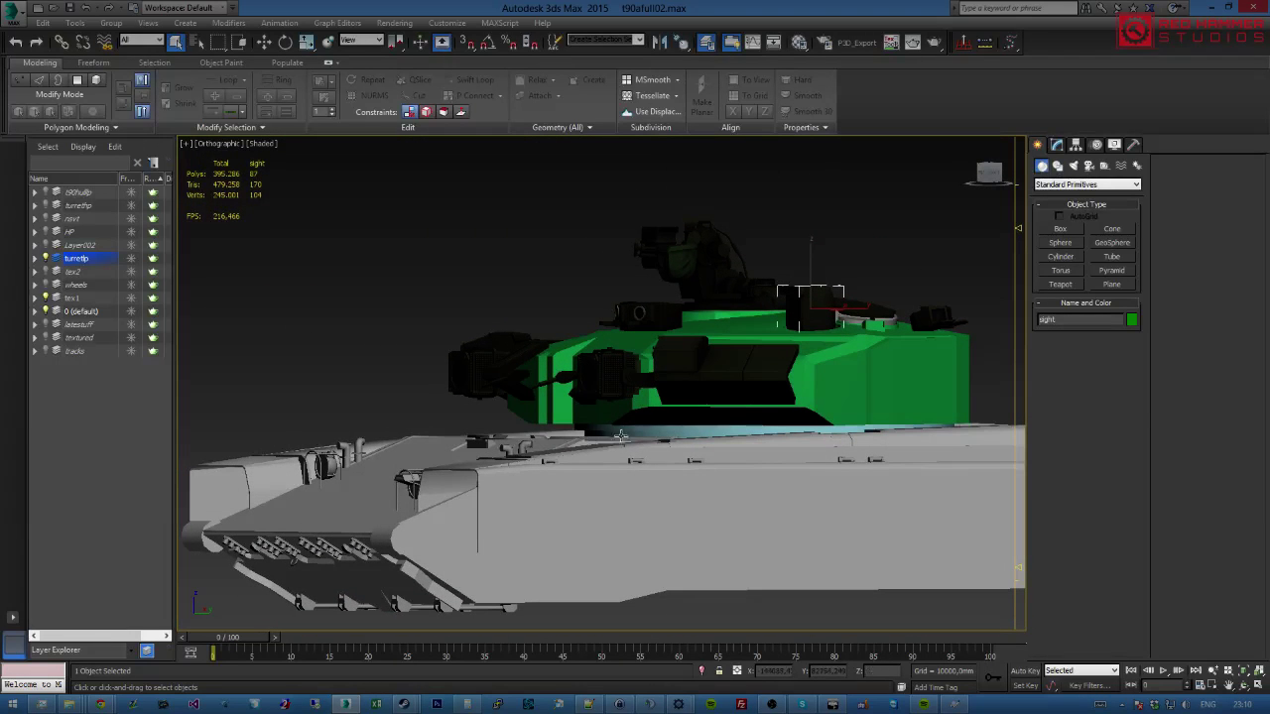
pyautogui.keyDown('alt'); pyautogui.moveTo(717, 462); pyautogui.dragTo(691, 483, button='middle'); pyautogui.keyUp('alt')
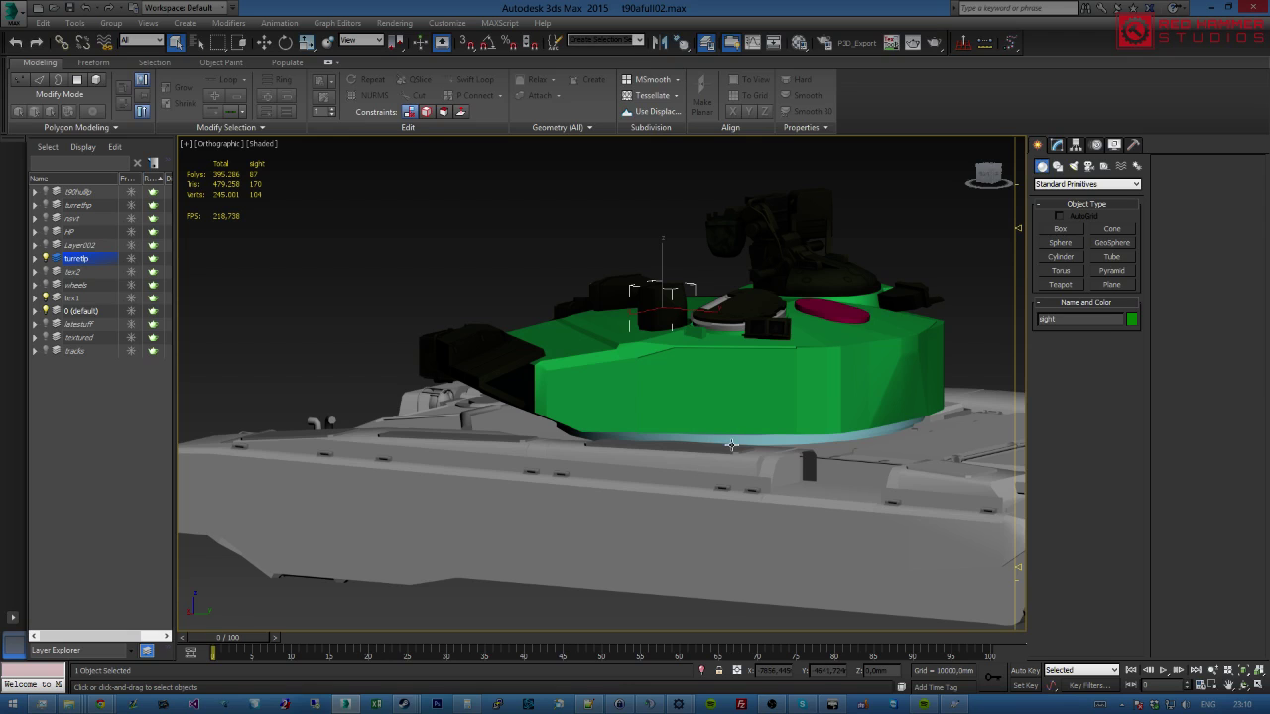
# Inspect the gap between the turret base and the hull deck in the right side view.
pyautogui.click(985, 182)
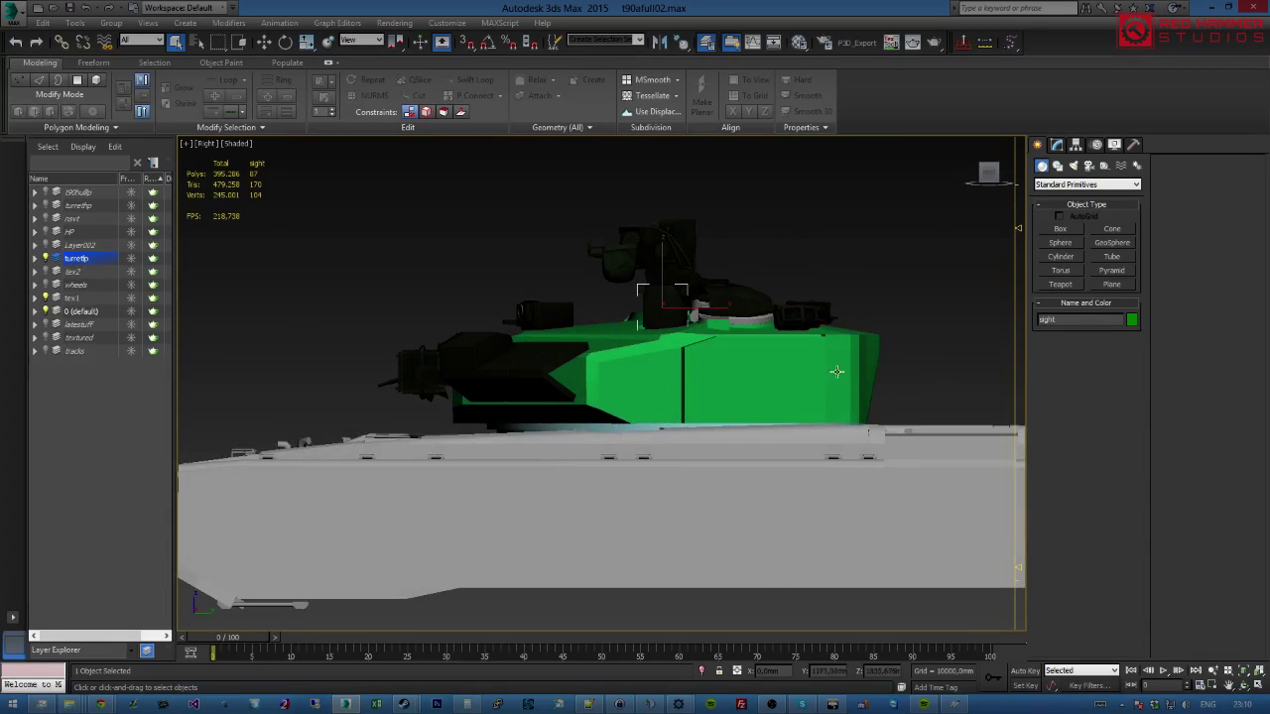
pyautogui.scroll(3, 791, 398)
pyautogui.scroll(6, 883, 443)
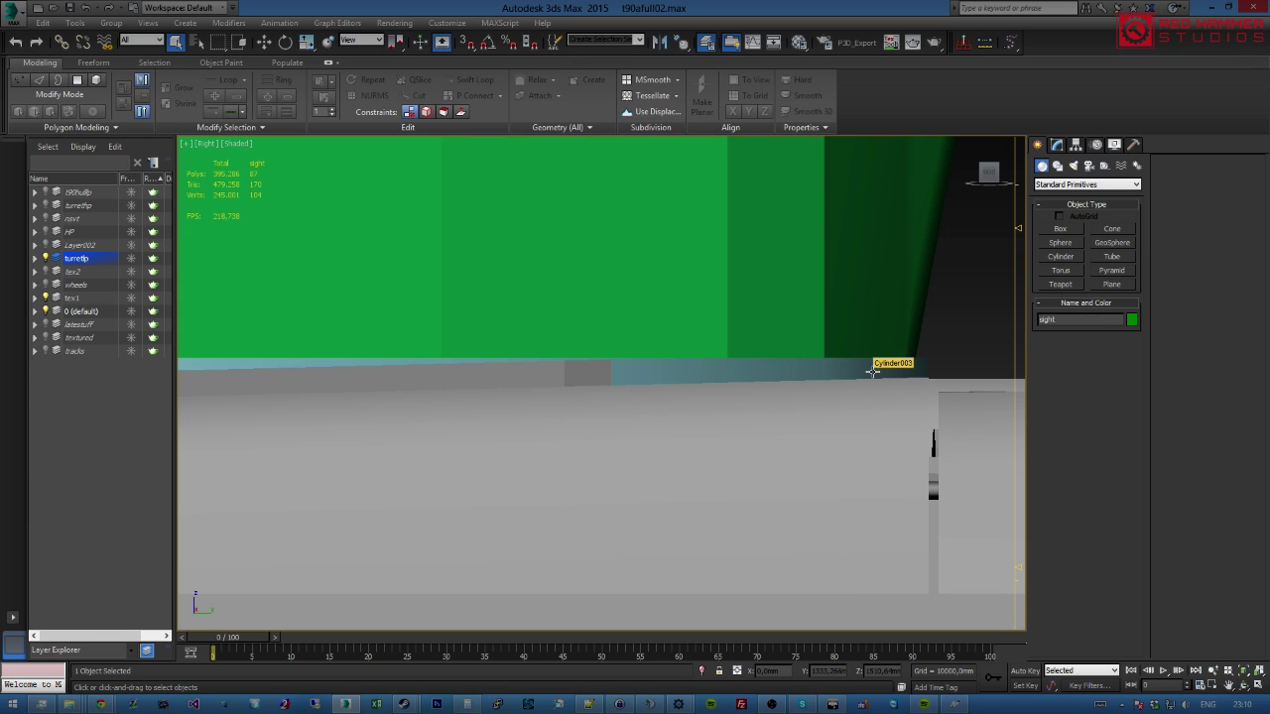
pyautogui.scroll(-6, 869, 367)
pyautogui.scroll(5, 699, 385)
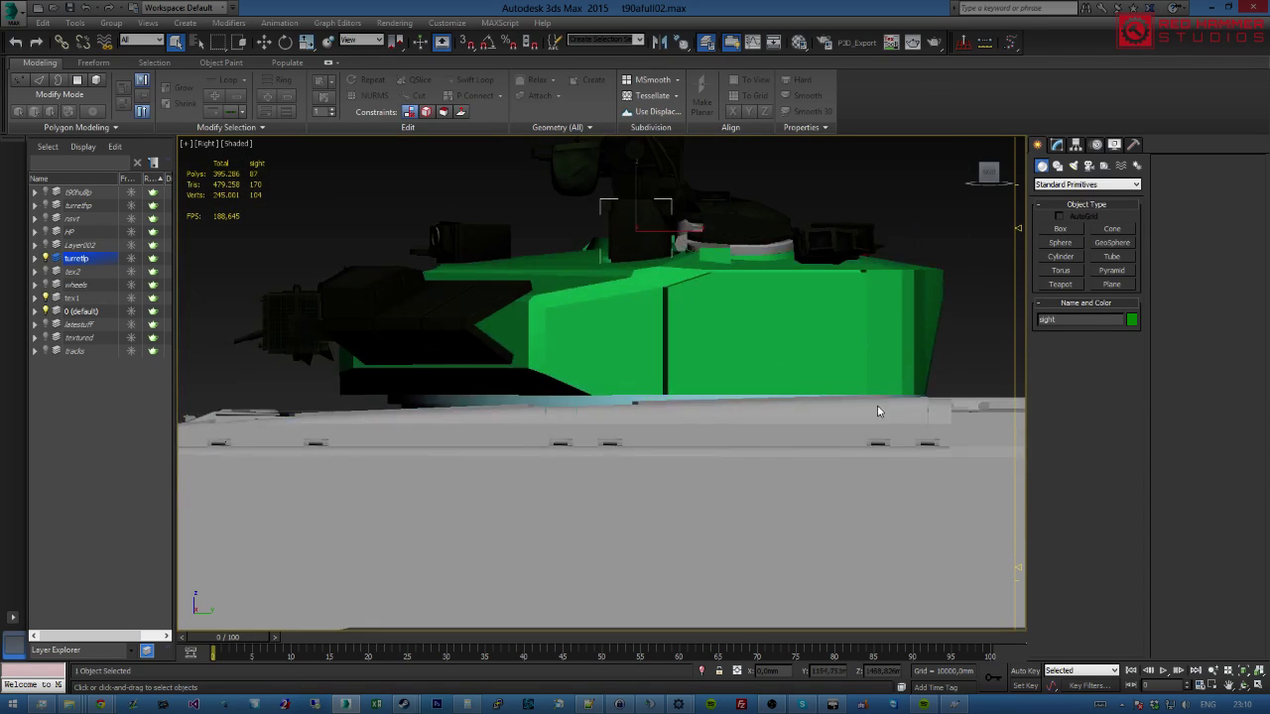
pyautogui.scroll(3, 906, 392)
# Select all the turret objects together and move them very slightly upward relative to the hull.
pyautogui.click(907, 390)
pyautogui.scroll(-2, 908, 391)
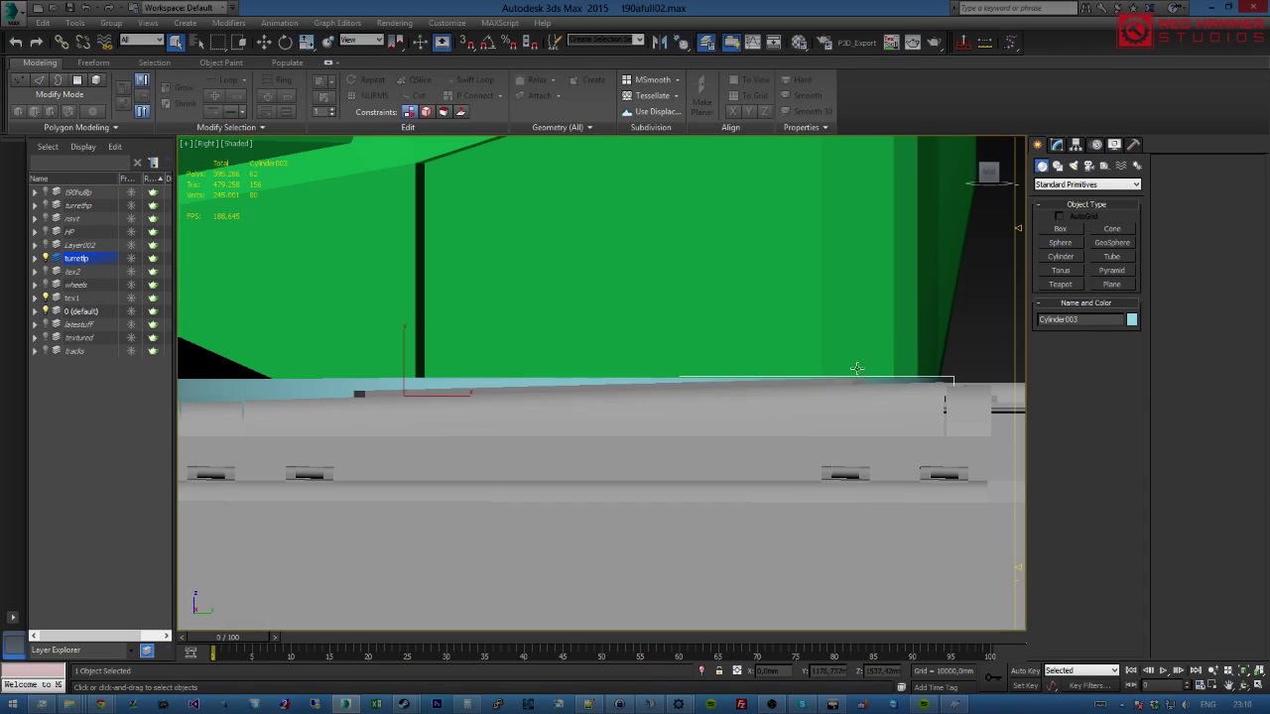
pyautogui.keyDown('ctrl'); pyautogui.click(886, 331); pyautogui.keyUp('ctrl')
pyautogui.scroll(2, 882, 357)
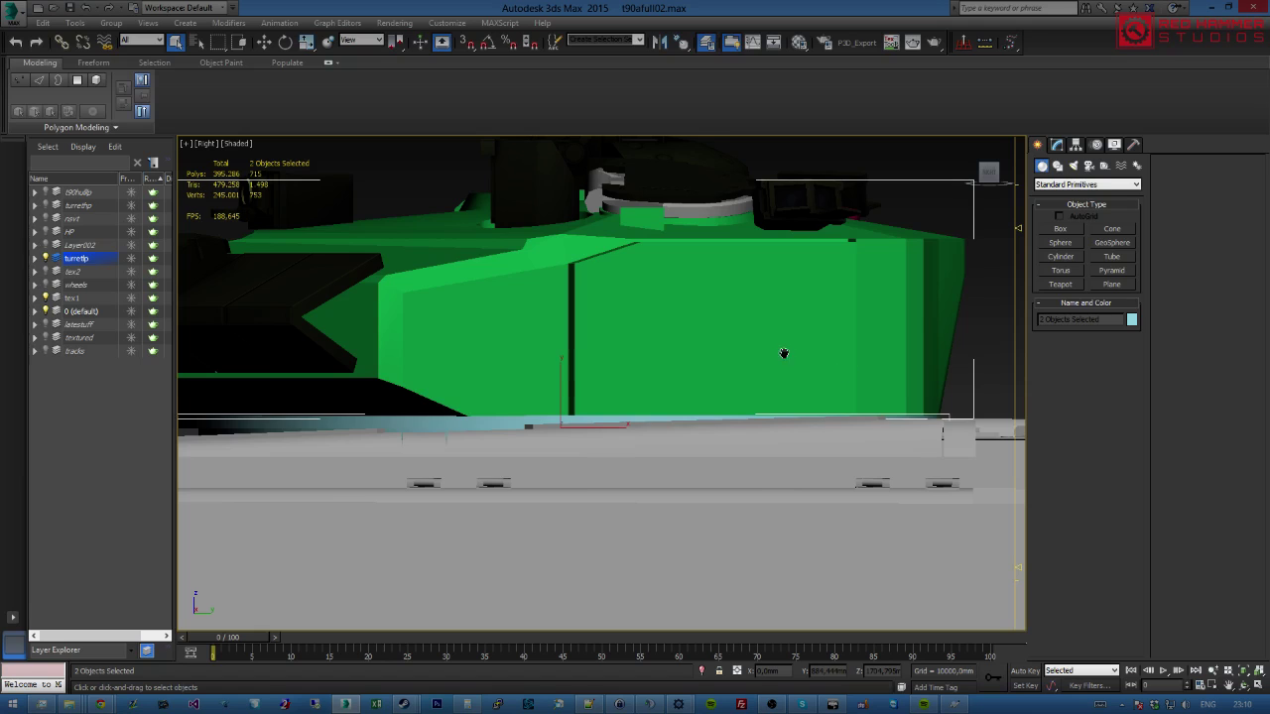
pyautogui.scroll(-3, 813, 359)
pyautogui.scroll(1, 645, 284)
pyautogui.scroll(-3, 640, 286)
pyautogui.hotkey('ctrl', 'a')
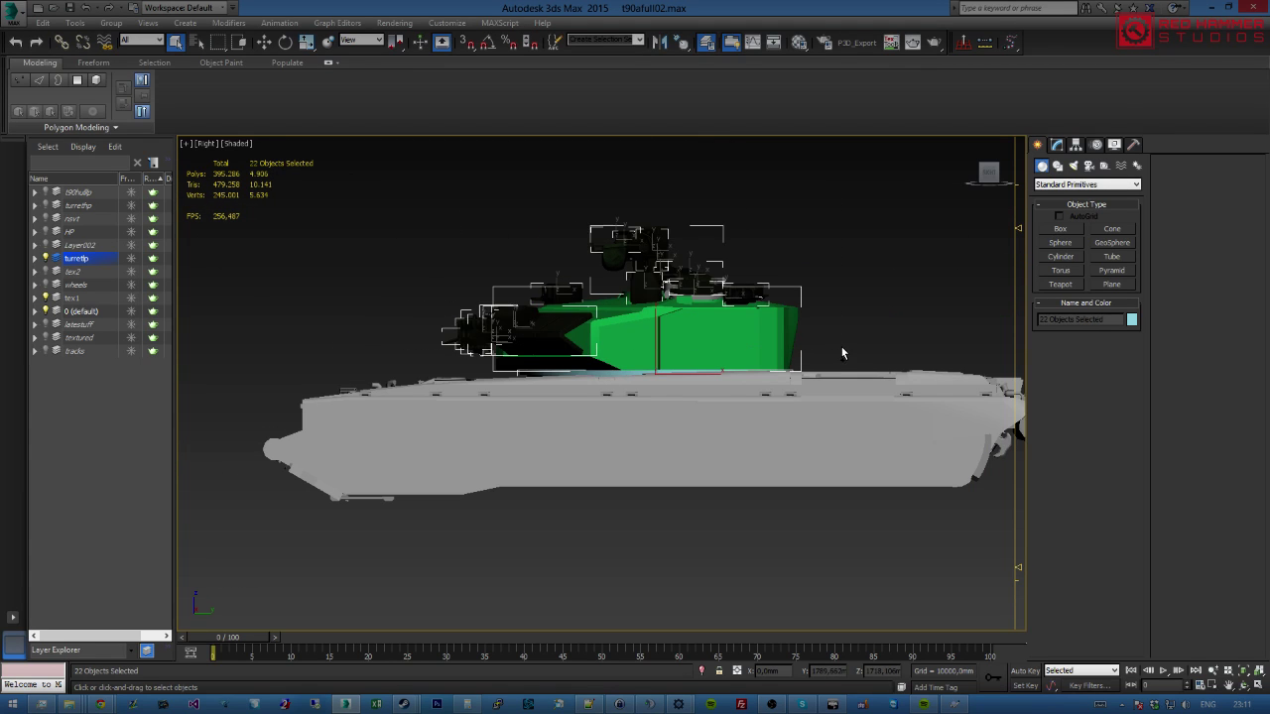
pyautogui.scroll(-5, 778, 323)
pyautogui.scroll(-2, 719, 310)
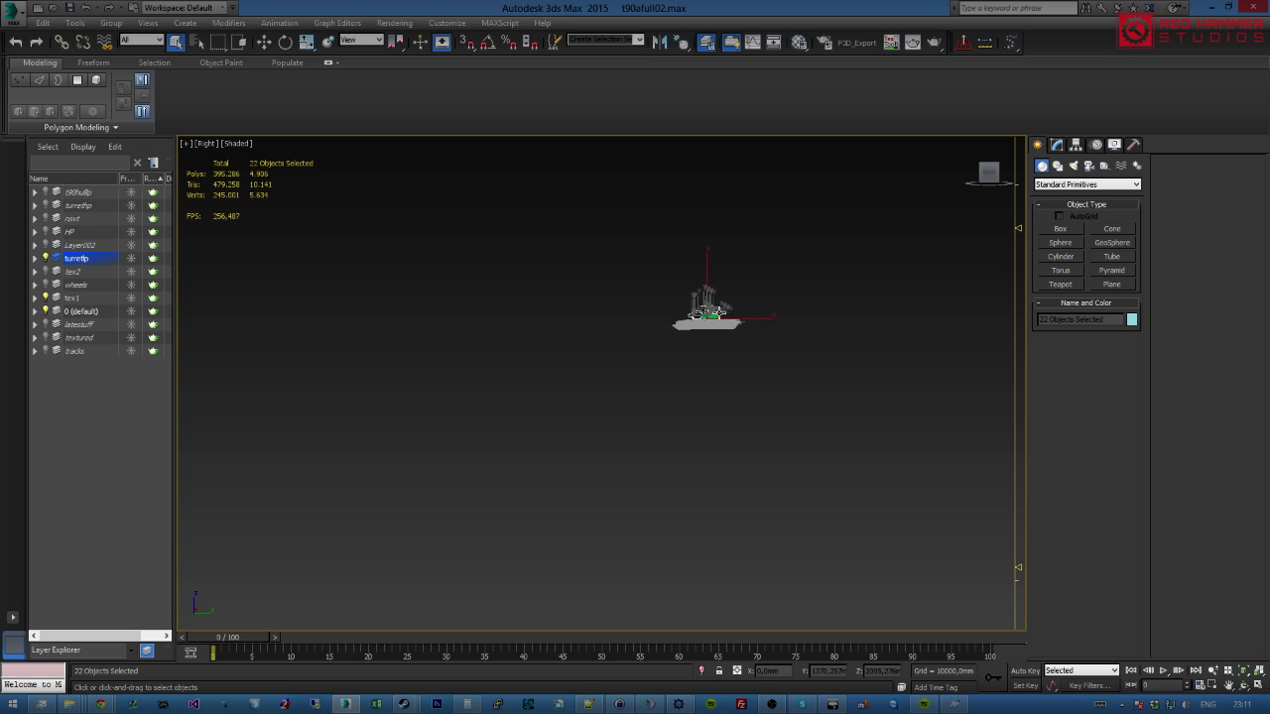
pyautogui.scroll(8, 711, 313)
pyautogui.press('w')
pyautogui.scroll(4, 705, 381)
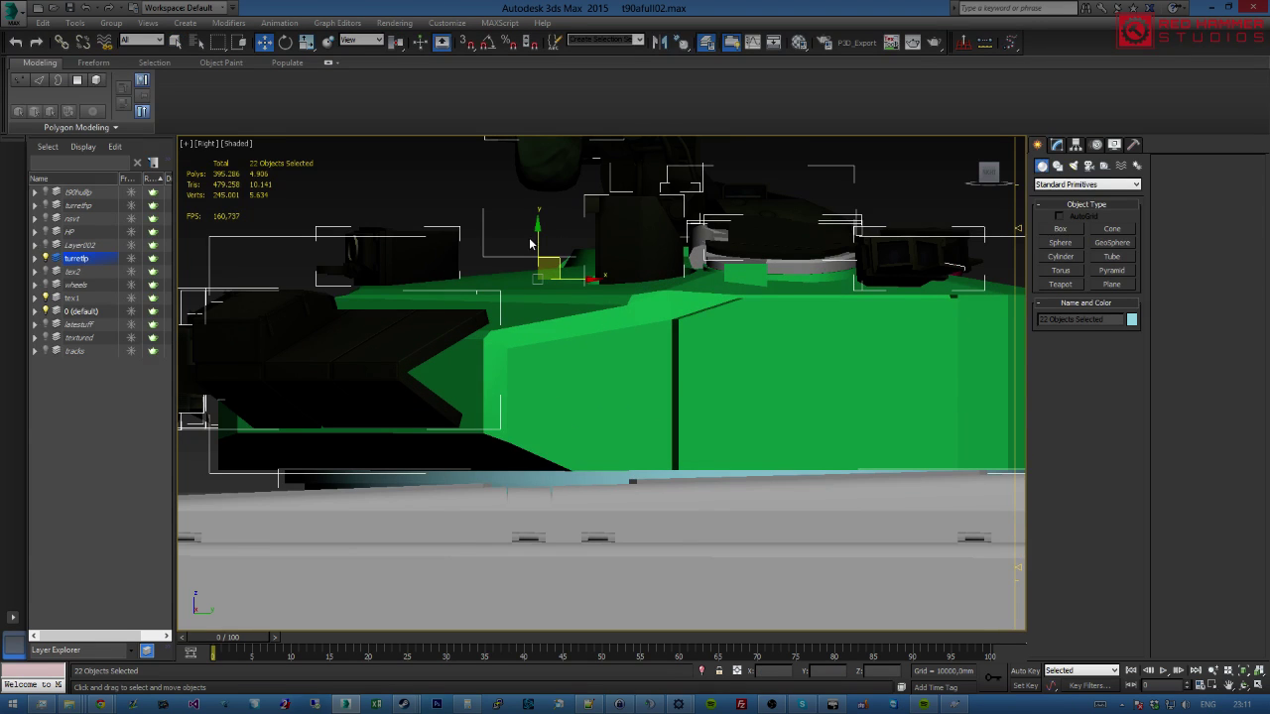
pyautogui.moveTo(538, 245); pyautogui.dragTo(538, 243)
# Check the turret's fit on the hull from several angles, and hide the tex1 layer holding the hull.
pyautogui.keyDown('alt'); pyautogui.moveTo(536, 243); pyautogui.dragTo(551, 342, button='middle'); pyautogui.keyUp('alt')
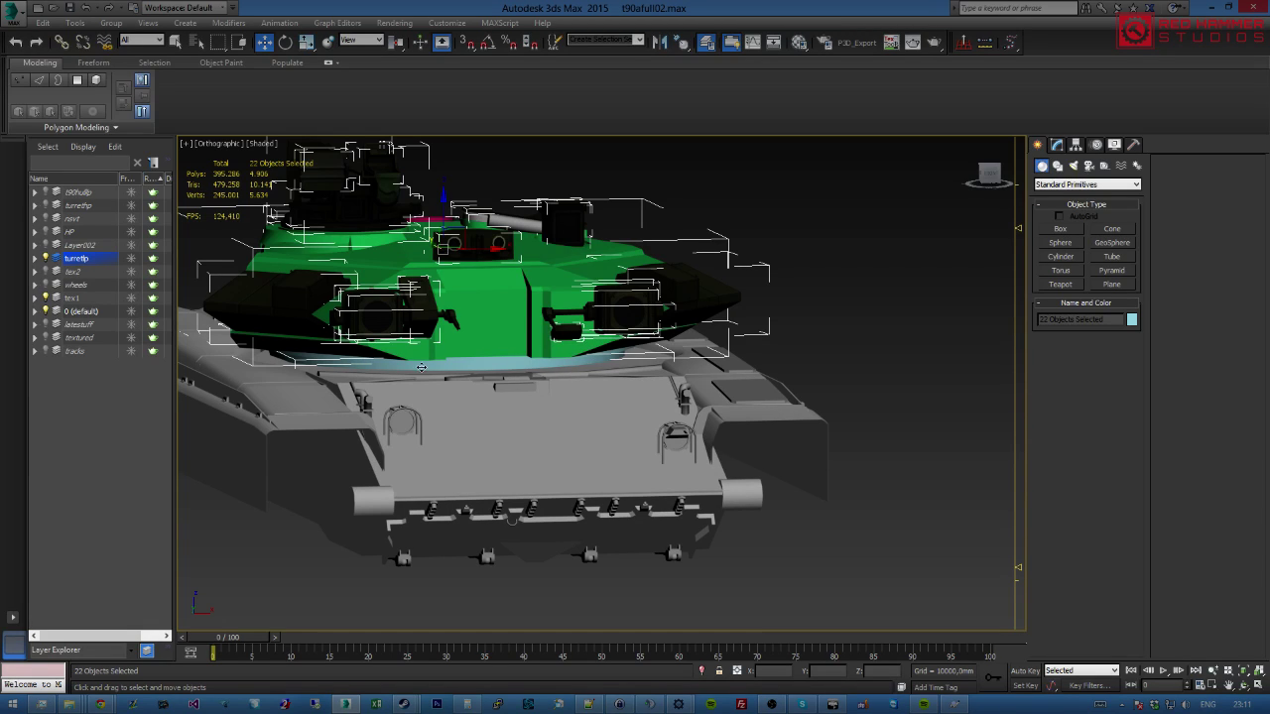
pyautogui.keyDown('alt'); pyautogui.moveTo(425, 366); pyautogui.dragTo(674, 410, button='middle'); pyautogui.keyUp('alt')
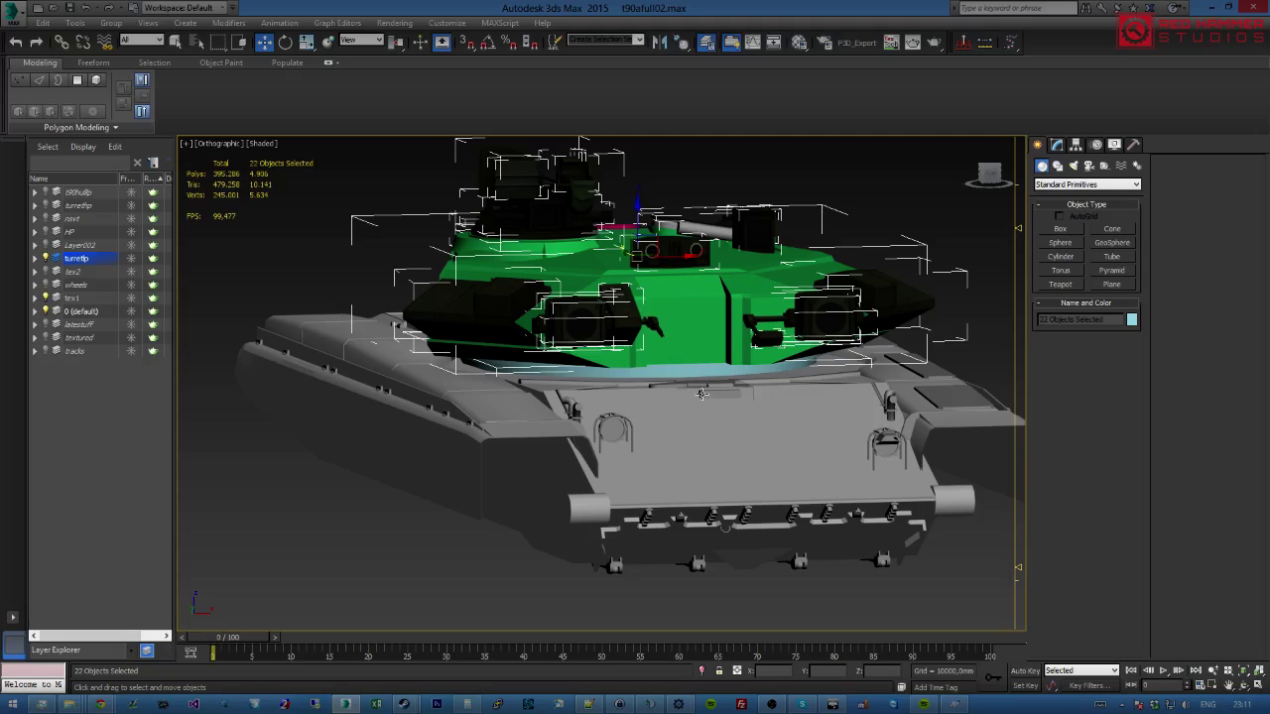
pyautogui.keyDown('alt'); pyautogui.moveTo(701, 394); pyautogui.dragTo(831, 389, button='middle'); pyautogui.keyUp('alt')
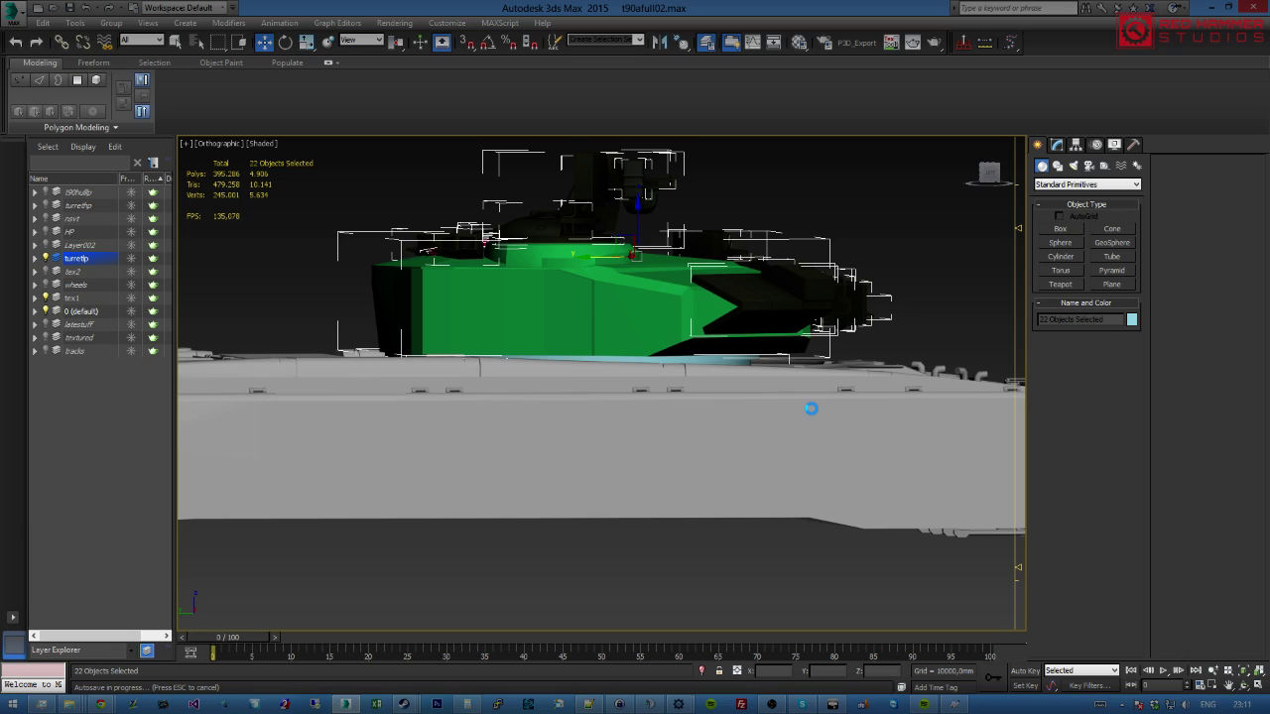
pyautogui.keyDown('alt'); pyautogui.moveTo(388, 193); pyautogui.dragTo(664, 322, button='middle'); pyautogui.keyUp('alt')
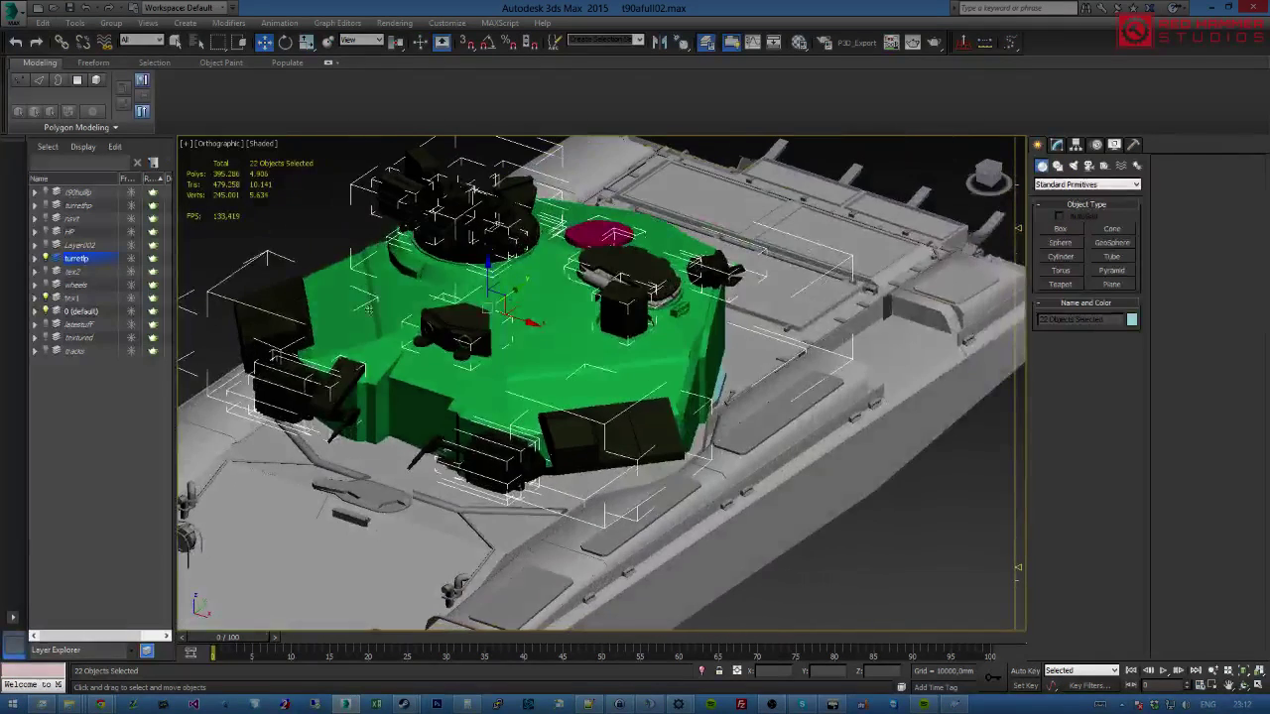
pyautogui.click(46, 299)
# Display the turret see-through with edged faces, and hide the ring cylinder beneath it.
pyautogui.moveTo(758, 439); pyautogui.dragTo(786, 357, button='middle')
pyautogui.click(692, 379)
pyautogui.press('z')
pyautogui.keyDown('alt'); pyautogui.moveTo(698, 393); pyautogui.dragTo(800, 442, button='middle'); pyautogui.keyUp('alt')
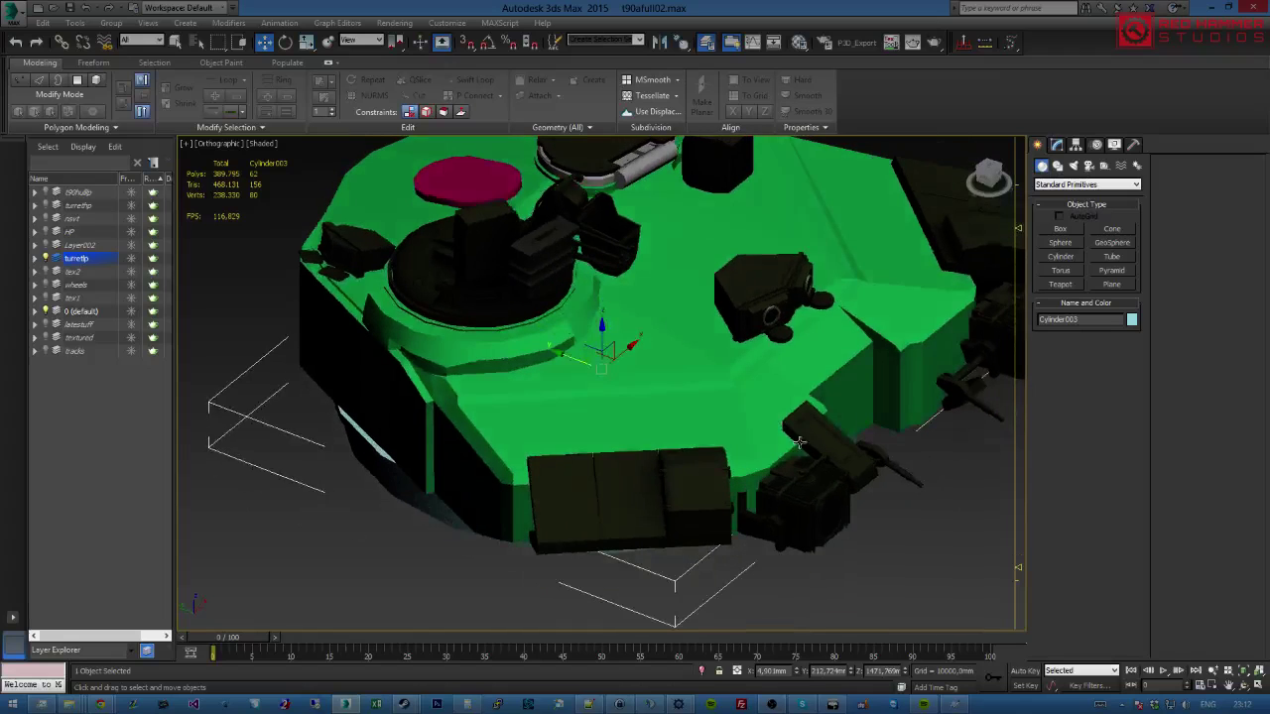
pyautogui.keyDown('alt'); pyautogui.moveTo(842, 397); pyautogui.dragTo(668, 373, button='middle'); pyautogui.keyUp('alt')
pyautogui.press('t')
pyautogui.press('F4')
pyautogui.click(655, 404)
pyautogui.keyDown('alt'); pyautogui.moveTo(655, 405); pyautogui.dragTo(637, 404, button='middle'); pyautogui.keyUp('alt')
pyautogui.rightClick(637, 404)
pyautogui.click(658, 367)
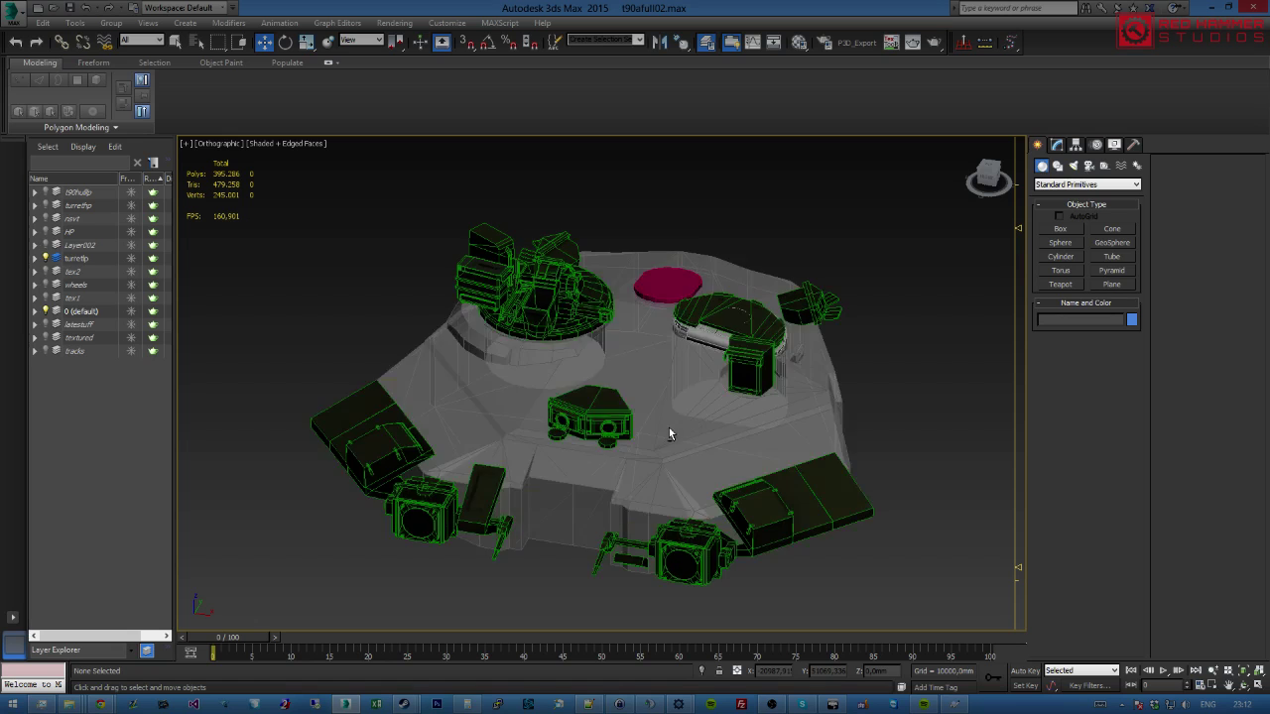
# Select the turret body in the top view, and check the 0 (default) layer's visibility and contents.
pyautogui.press('t')
pyautogui.click(699, 424)
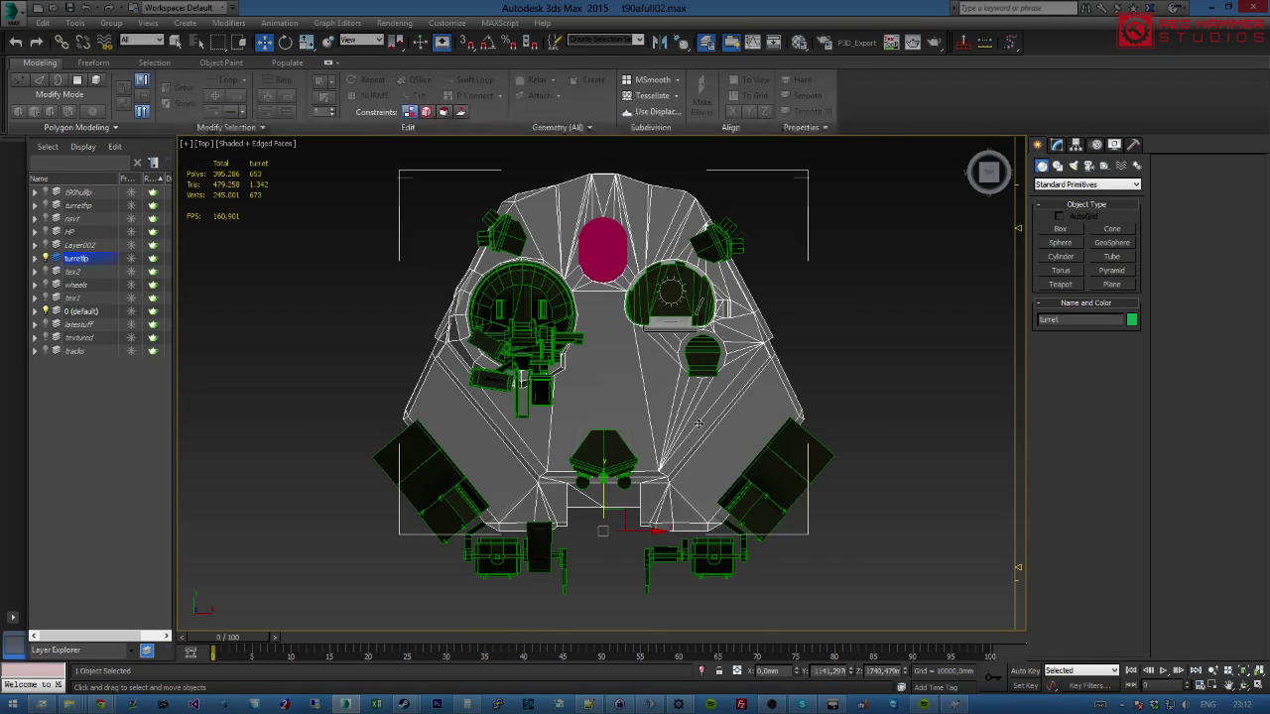
pyautogui.scroll(3, 698, 425)
pyautogui.moveTo(700, 369); pyautogui.dragTo(684, 363, button='middle')
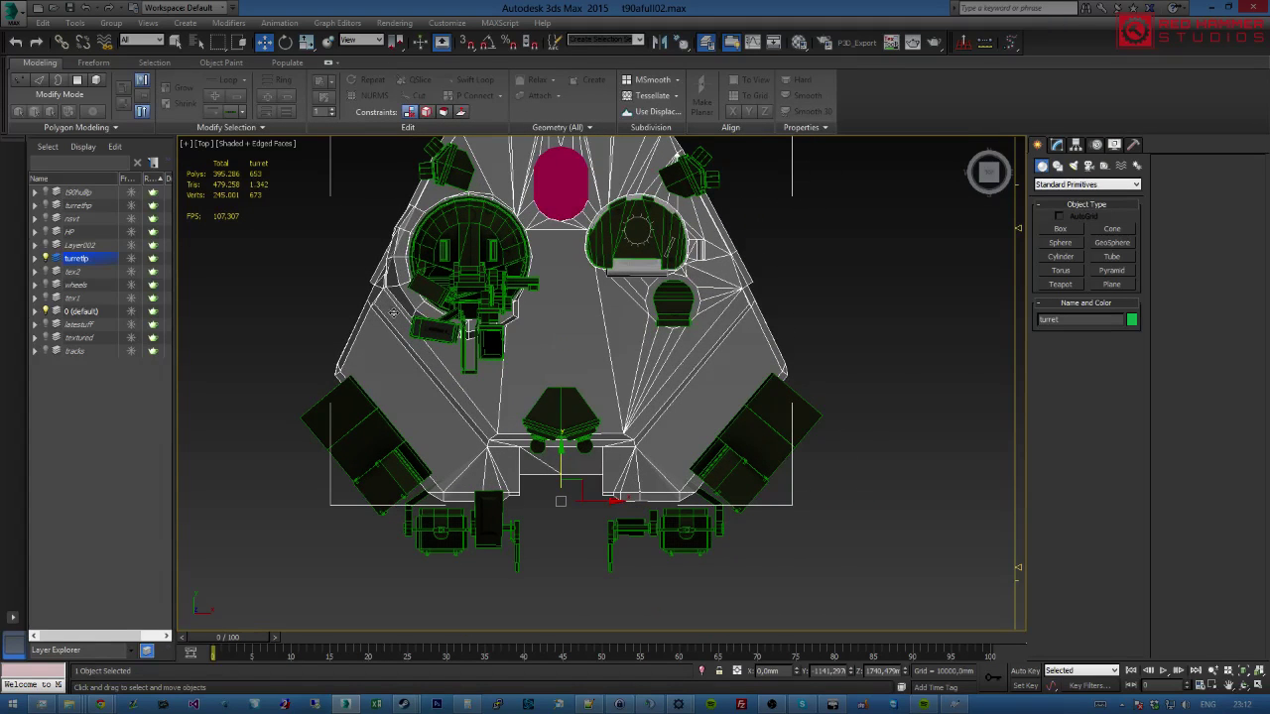
pyautogui.click(46, 314)
pyautogui.click(47, 313)
pyautogui.click(36, 311)
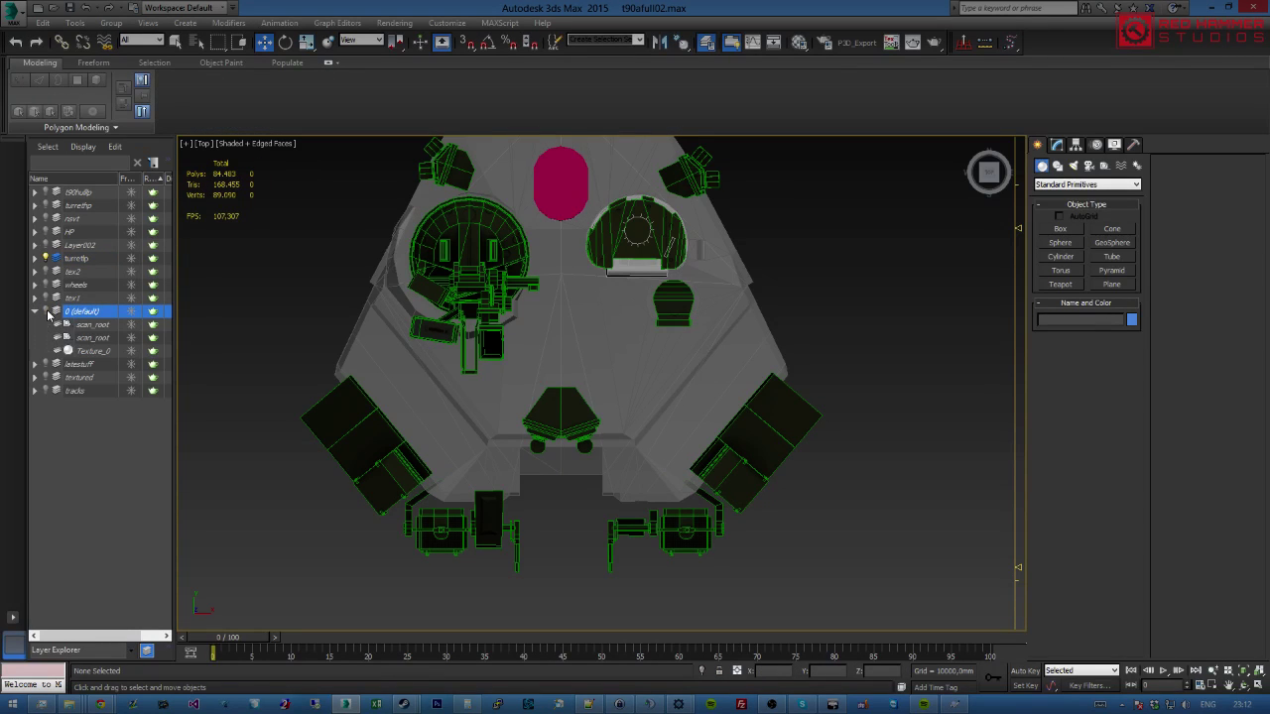
# Expand the turretlp layer to locate the turret object, and hide that layer.
pyautogui.click(35, 258)
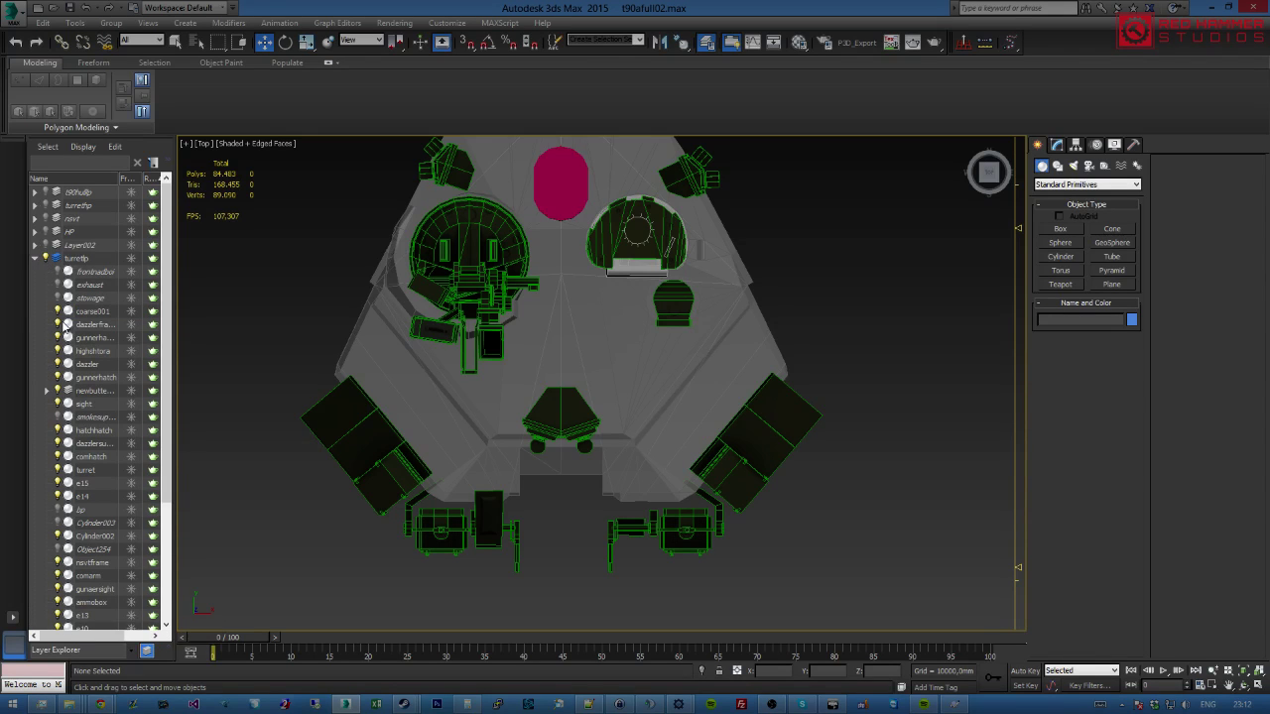
pyautogui.click(44, 258)
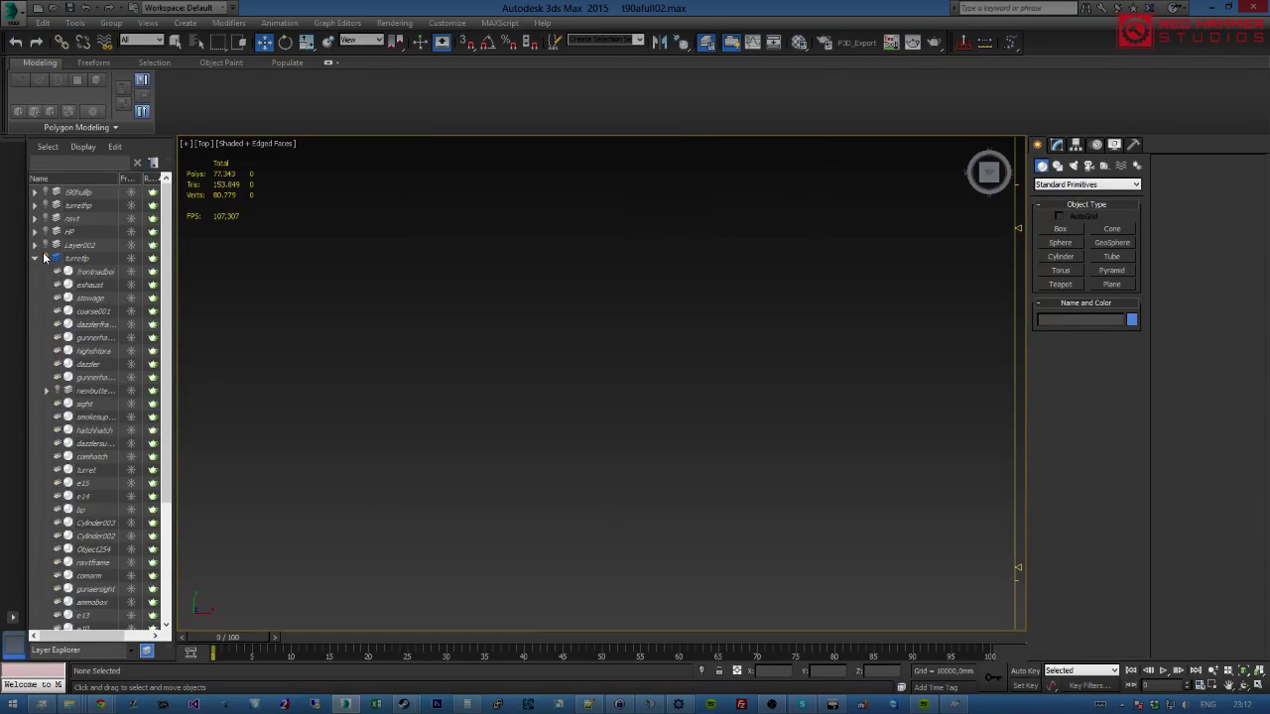
pyautogui.click(44, 258)
pyautogui.click(525, 369)
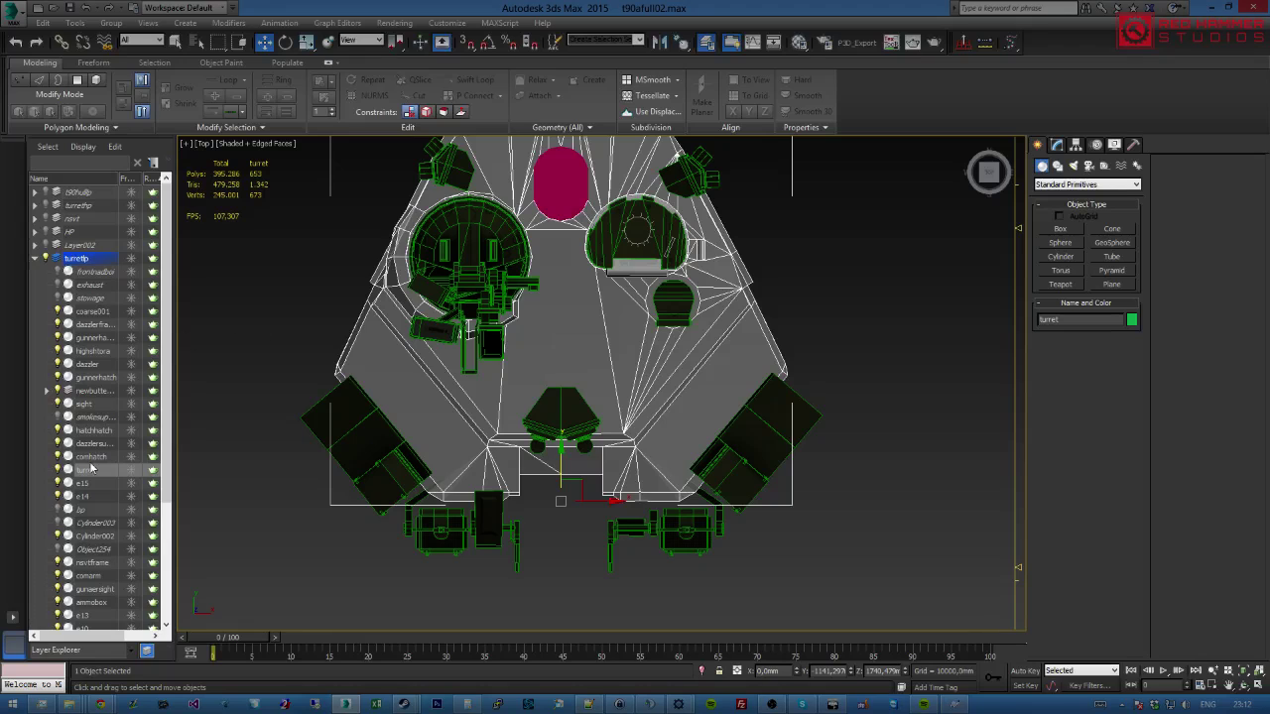
pyautogui.click(44, 258)
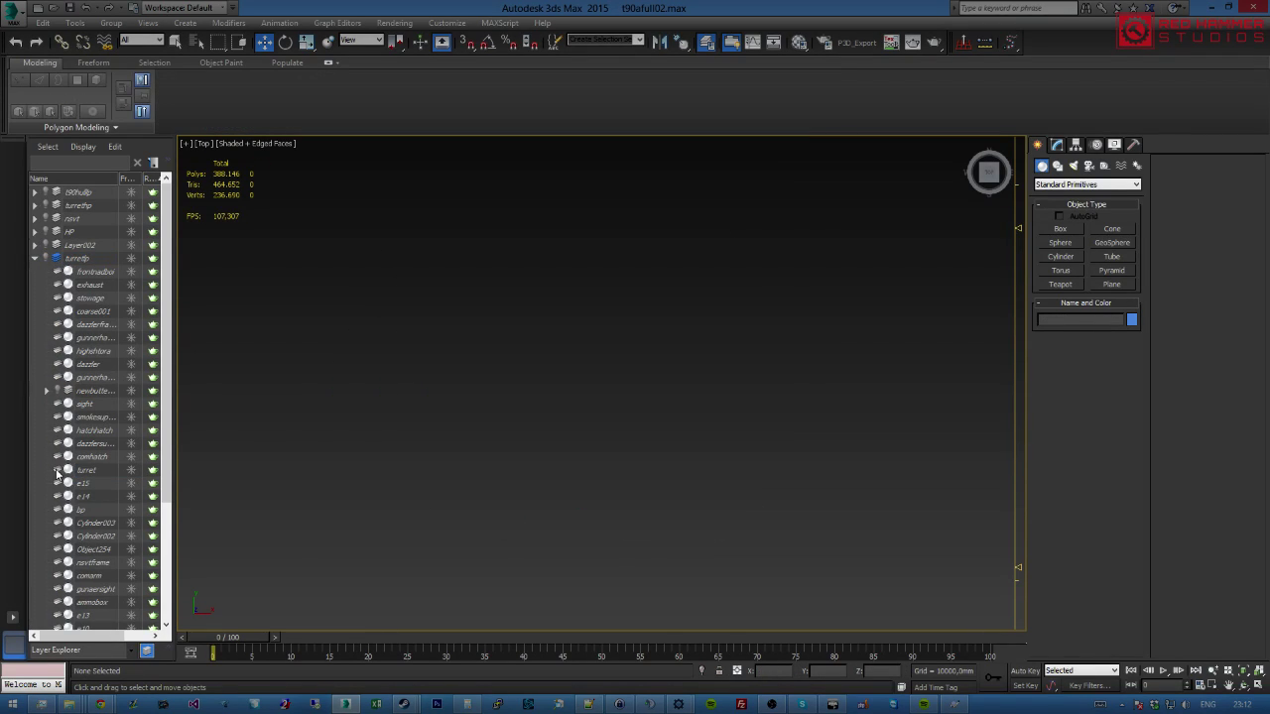
# Freeze the turret object and move it out of the turretlp layer into the turrethp layer.
pyautogui.click(87, 472)
pyautogui.click(87, 471)
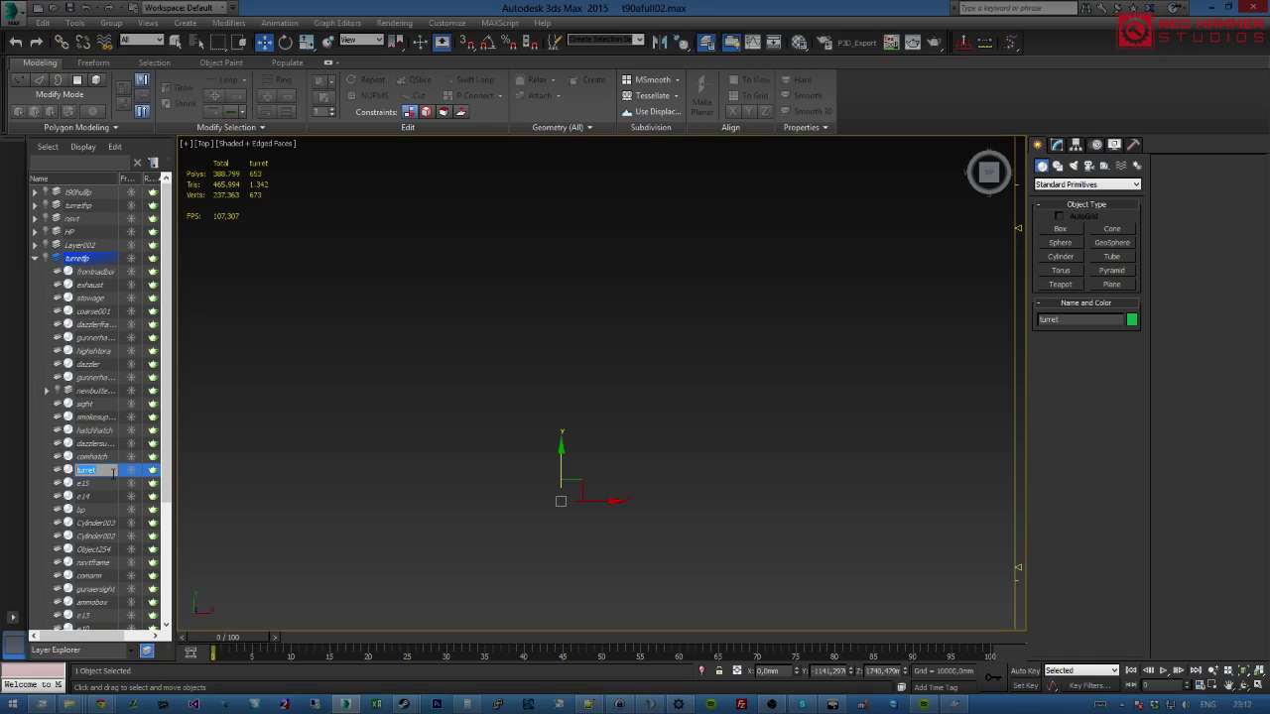
pyautogui.press('Delete')
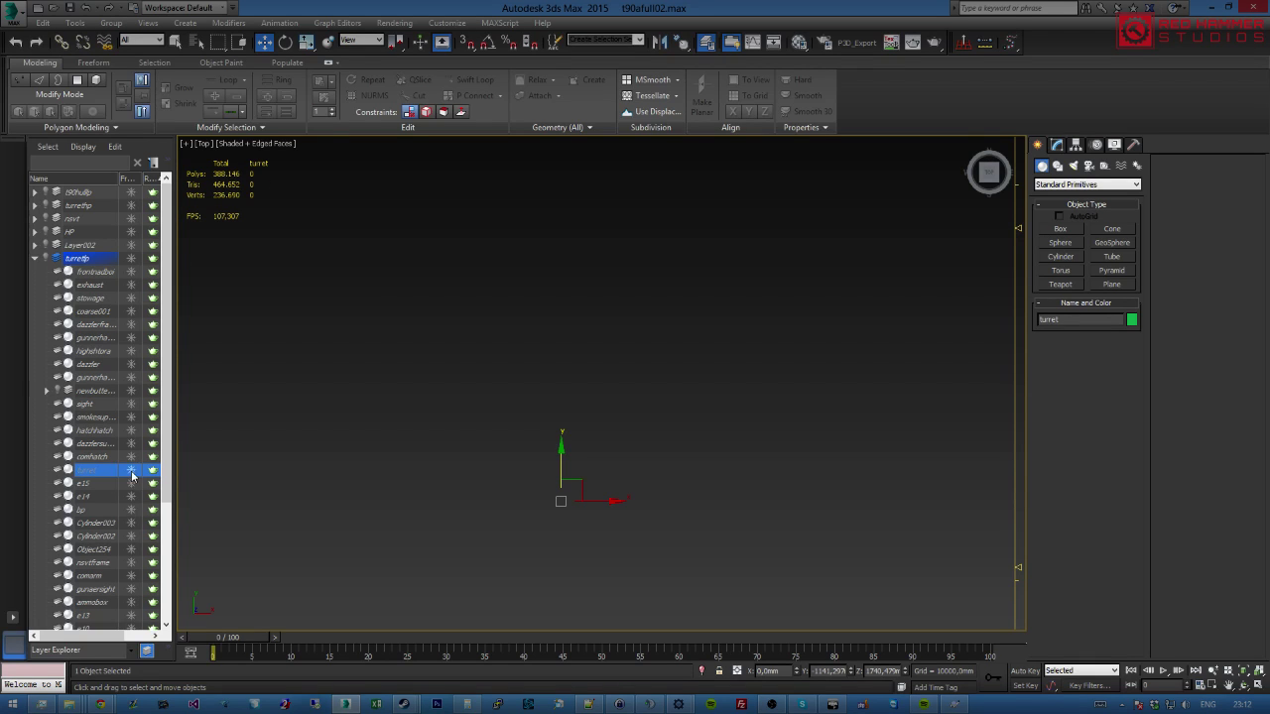
pyautogui.moveTo(112, 472); pyautogui.dragTo(87, 247)
pyautogui.moveTo(109, 417); pyautogui.dragTo(92, 215)
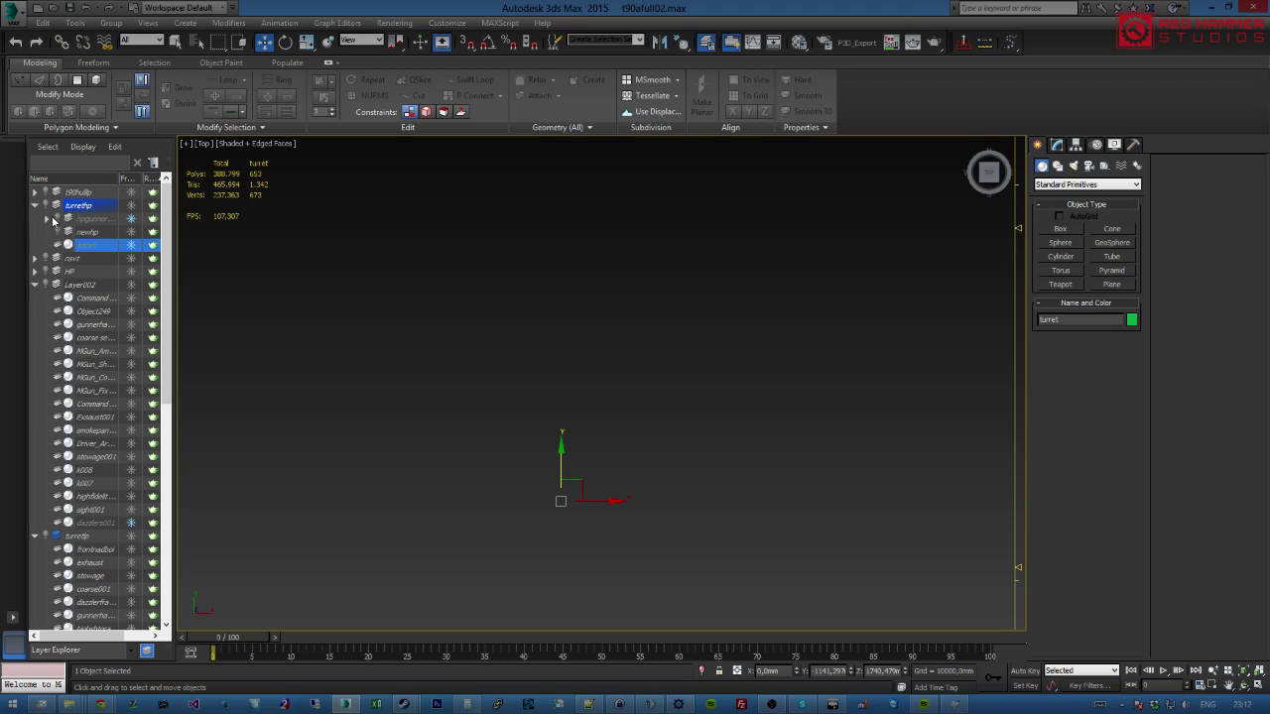
# Make the turrethp layer visible and unfreeze the turret object in it.
pyautogui.click(45, 205)
pyautogui.click(45, 204)
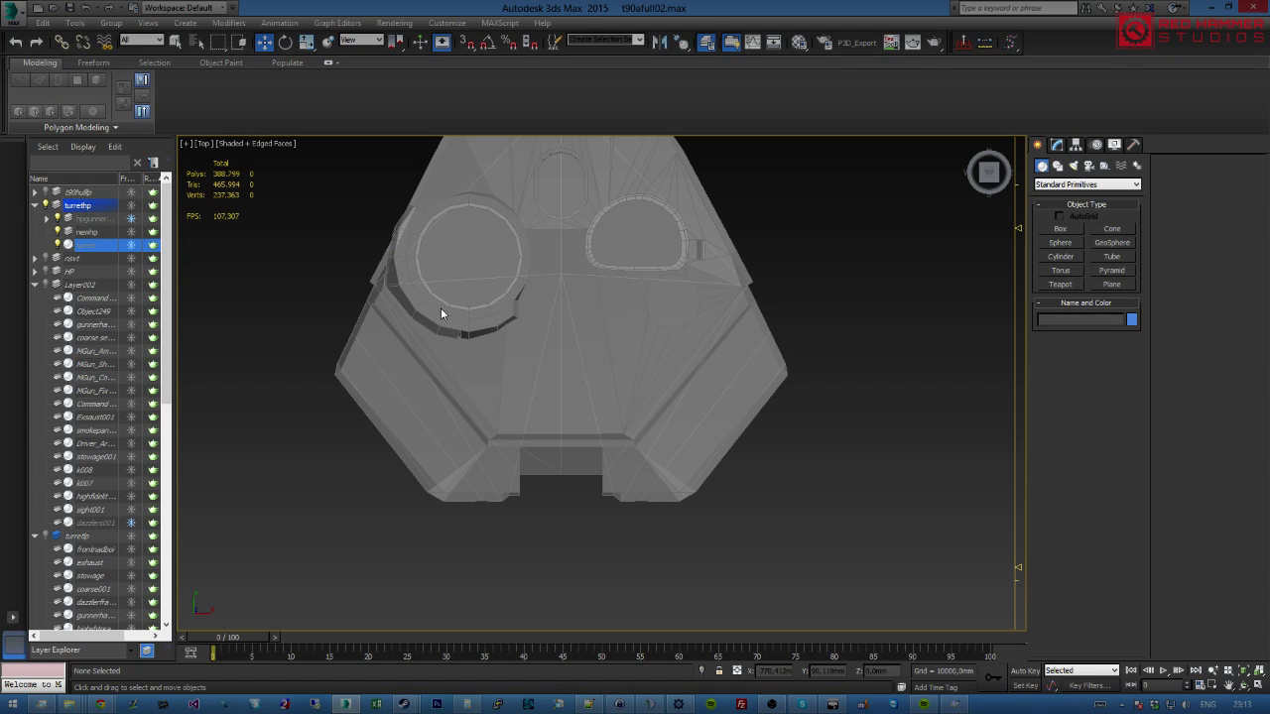
pyautogui.keyDown('alt'); pyautogui.moveTo(459, 290); pyautogui.dragTo(601, 385, button='middle'); pyautogui.keyUp('alt')
pyautogui.click(117, 244)
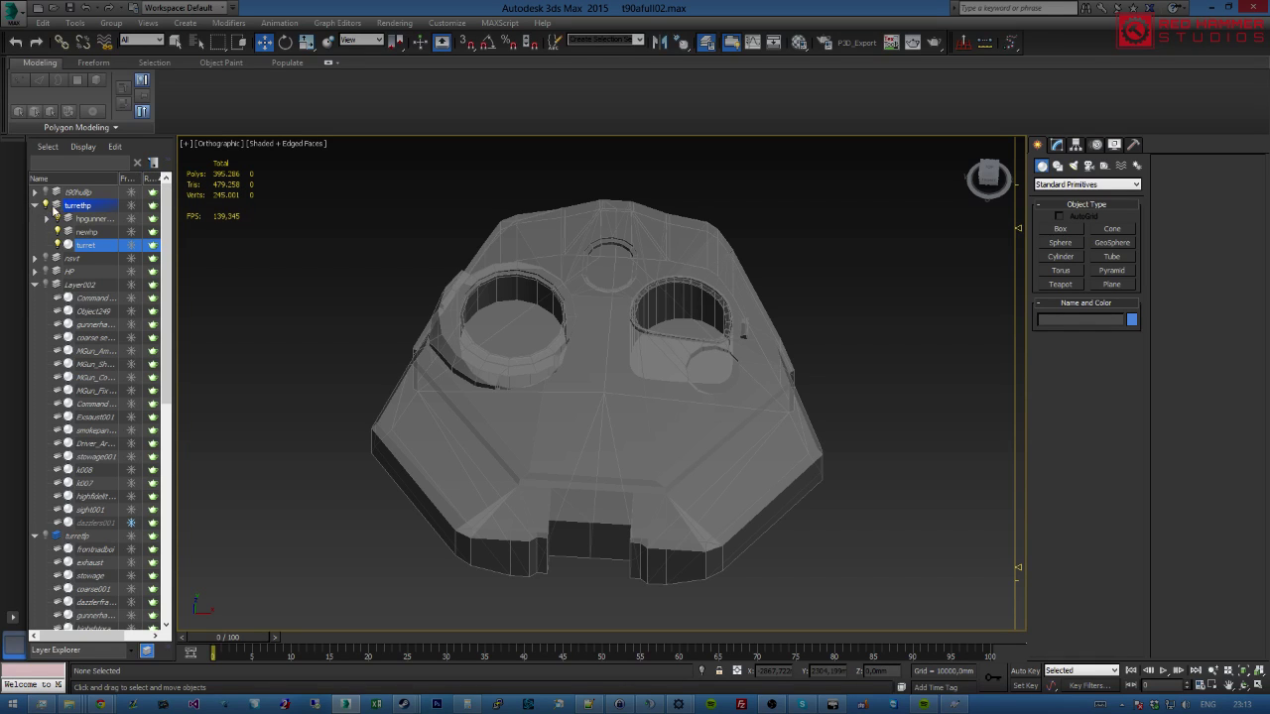
# Widen the Layer Explorer so its full object names and columns fit, and look through its editing and customisation commands.
pyautogui.moveTo(177, 210); pyautogui.dragTo(220, 206)
pyautogui.moveTo(83, 246); pyautogui.dragTo(92, 206)
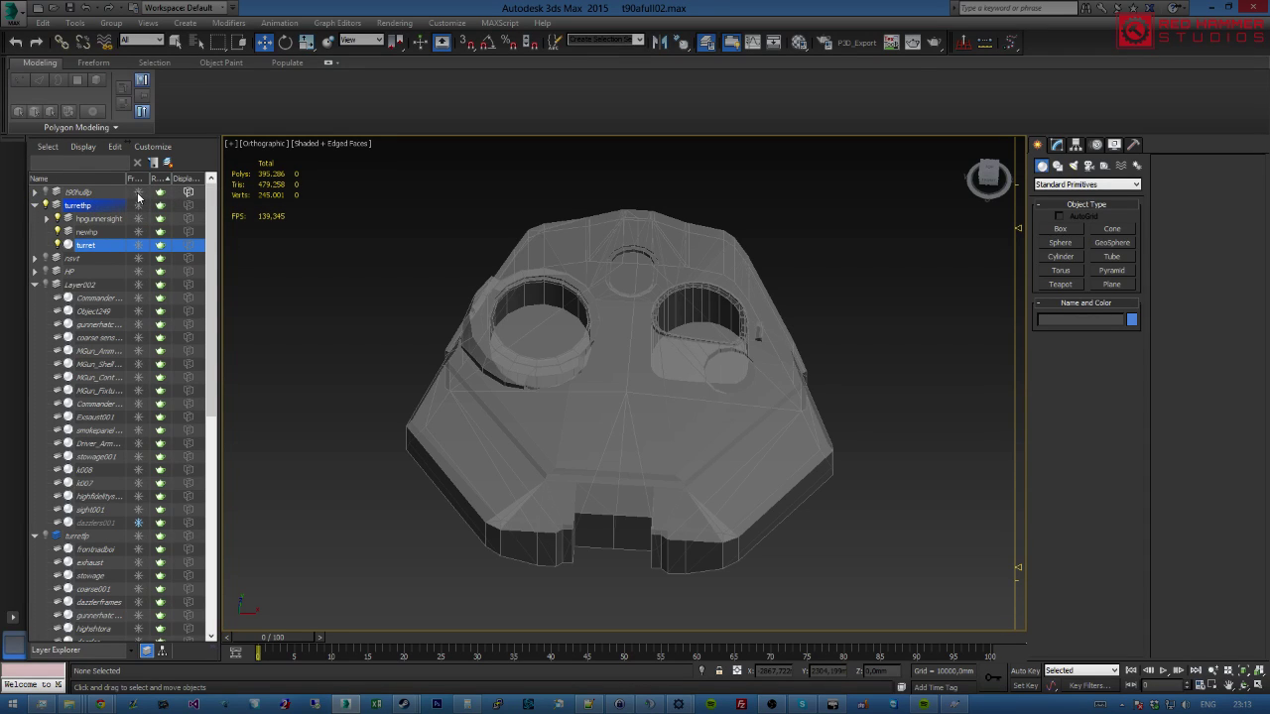
pyautogui.click(99, 147)
pyautogui.moveTo(120, 149)
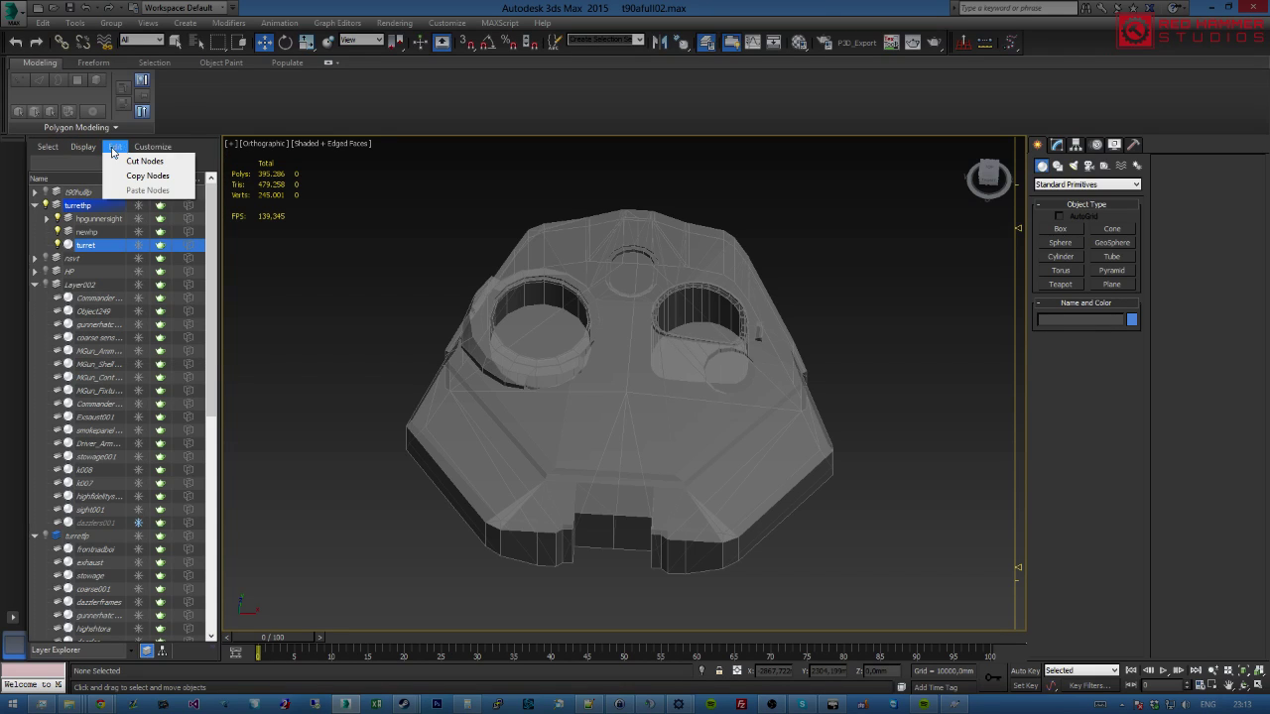
pyautogui.moveTo(77, 150)
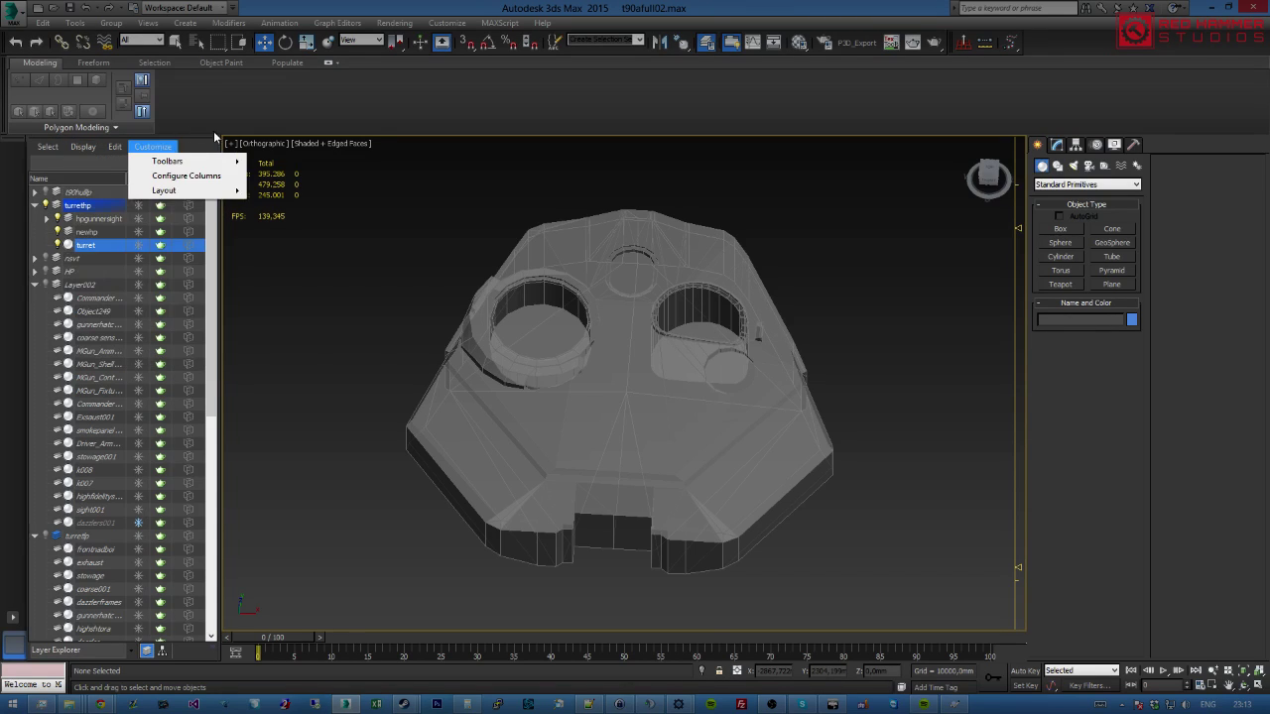
pyautogui.click(179, 182)
# Add the turret object to a new layer, and hide and collapse that layer.
pyautogui.rightClick(96, 246)
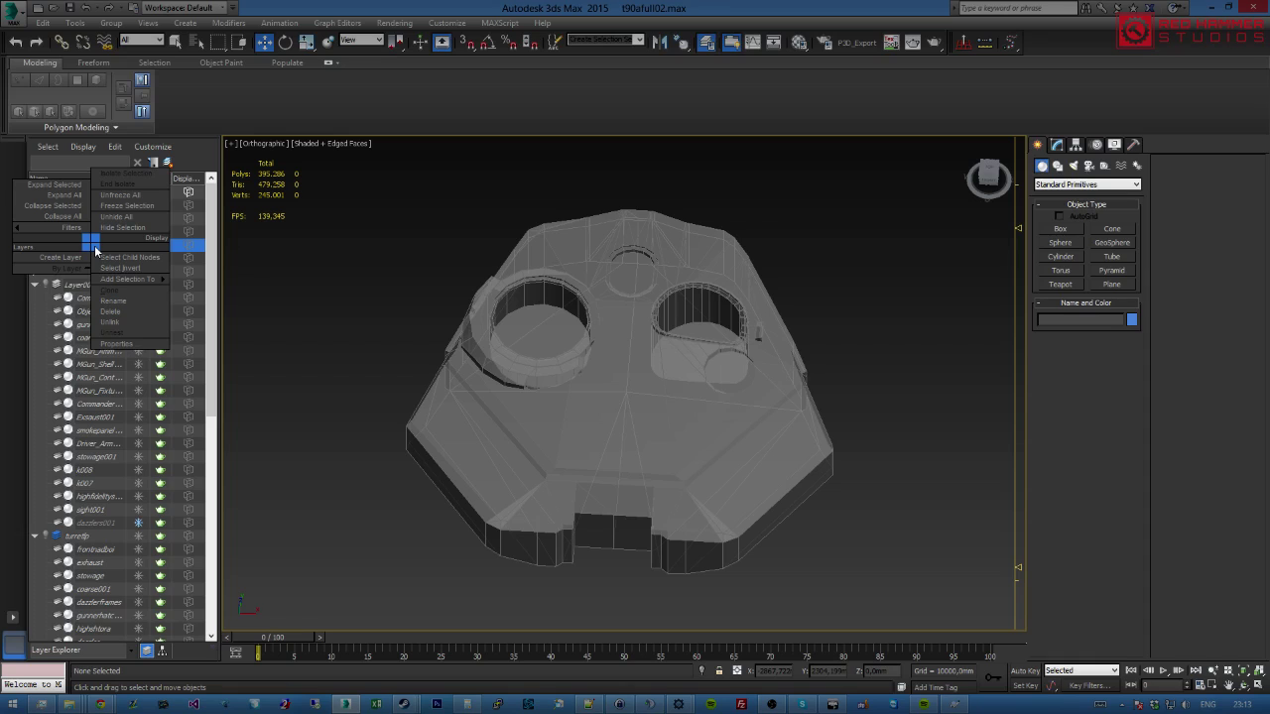
pyautogui.moveTo(160, 282)
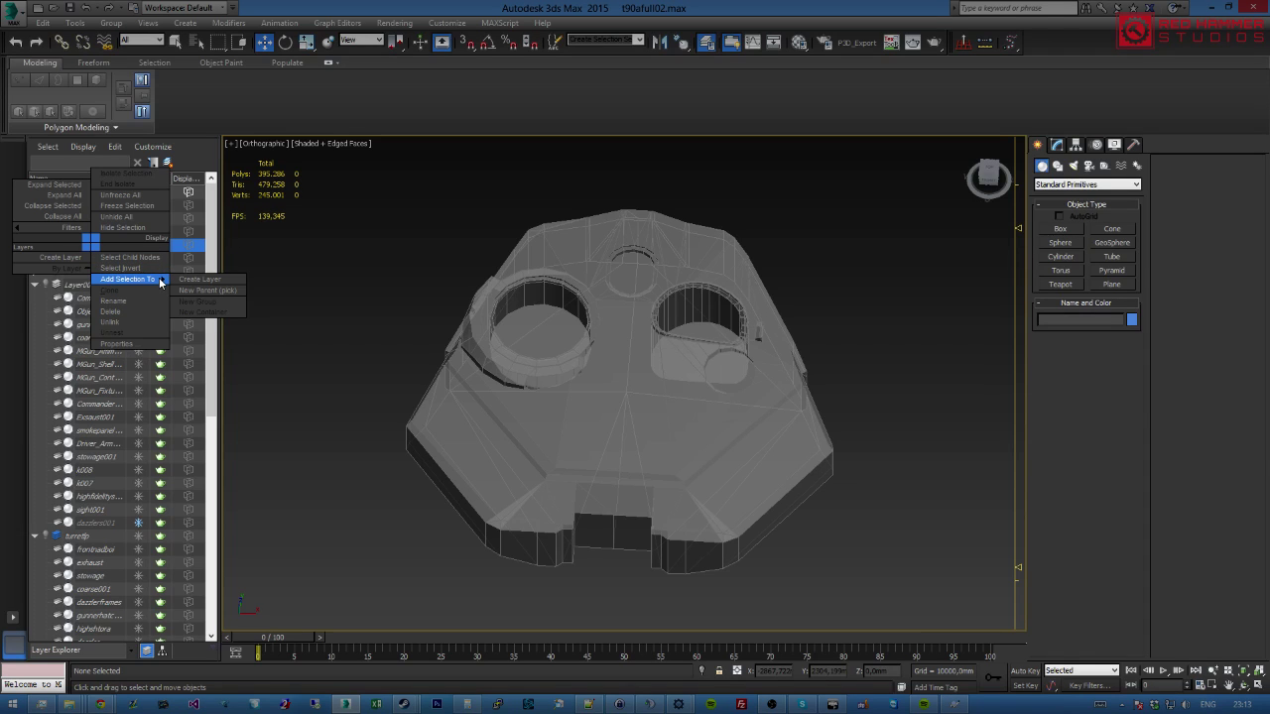
pyautogui.click(200, 279)
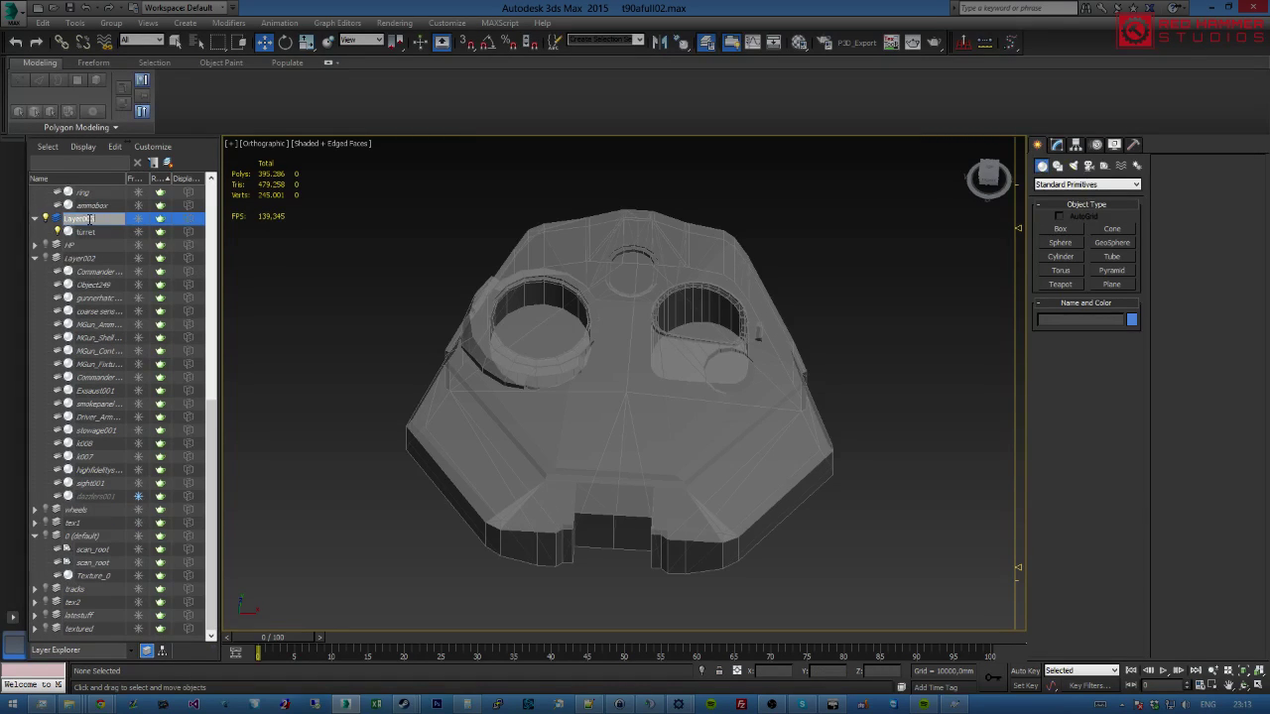
pyautogui.click(46, 219)
pyautogui.click(34, 218)
pyautogui.press('t')
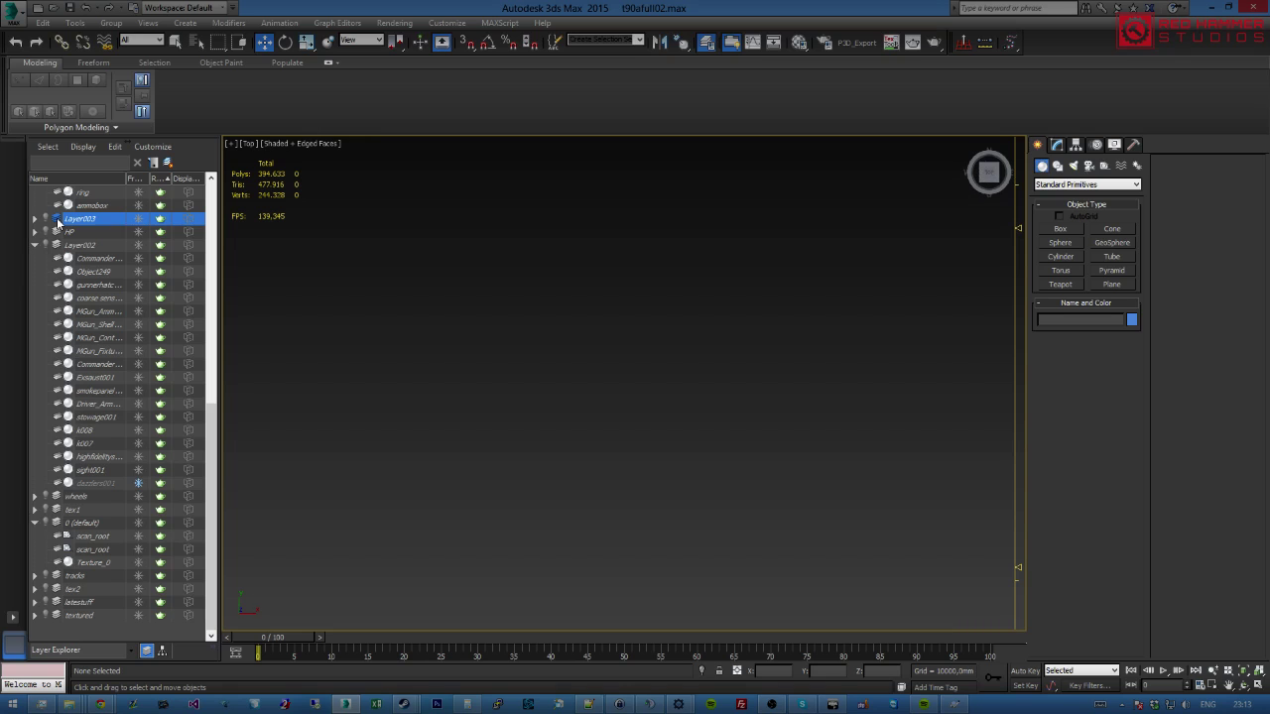
pyautogui.press('0')
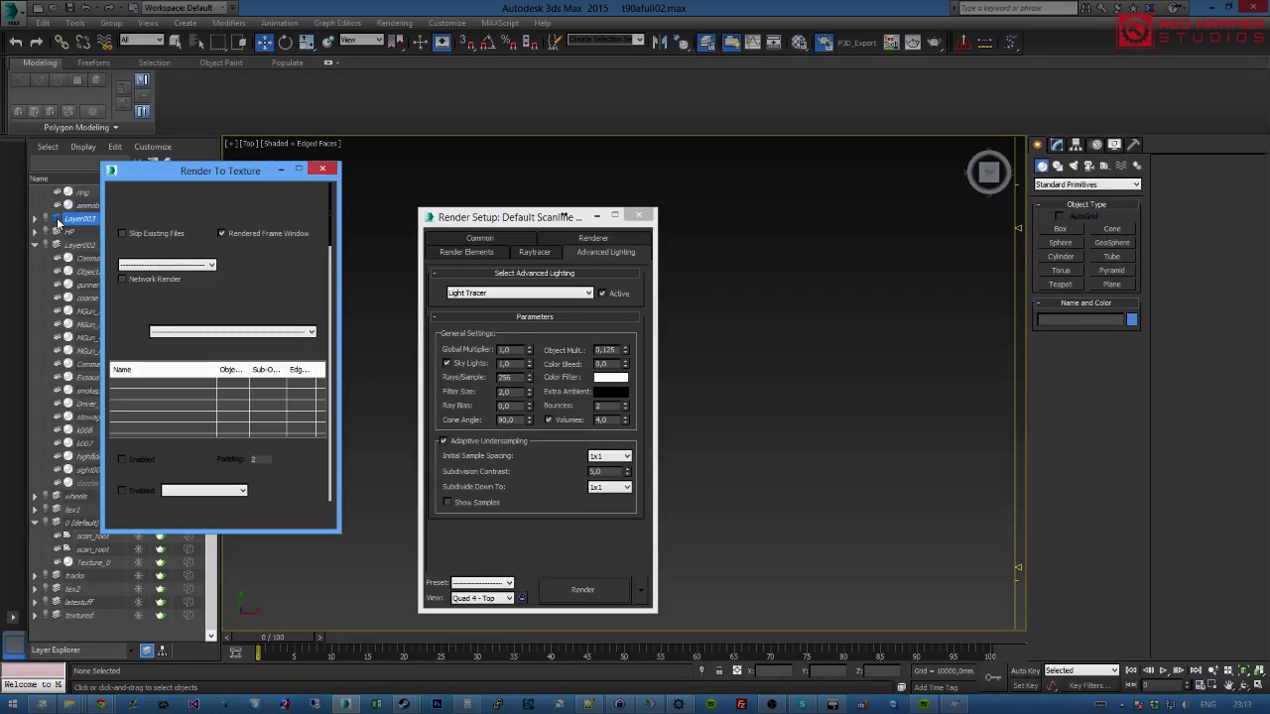
pyautogui.click(323, 169)
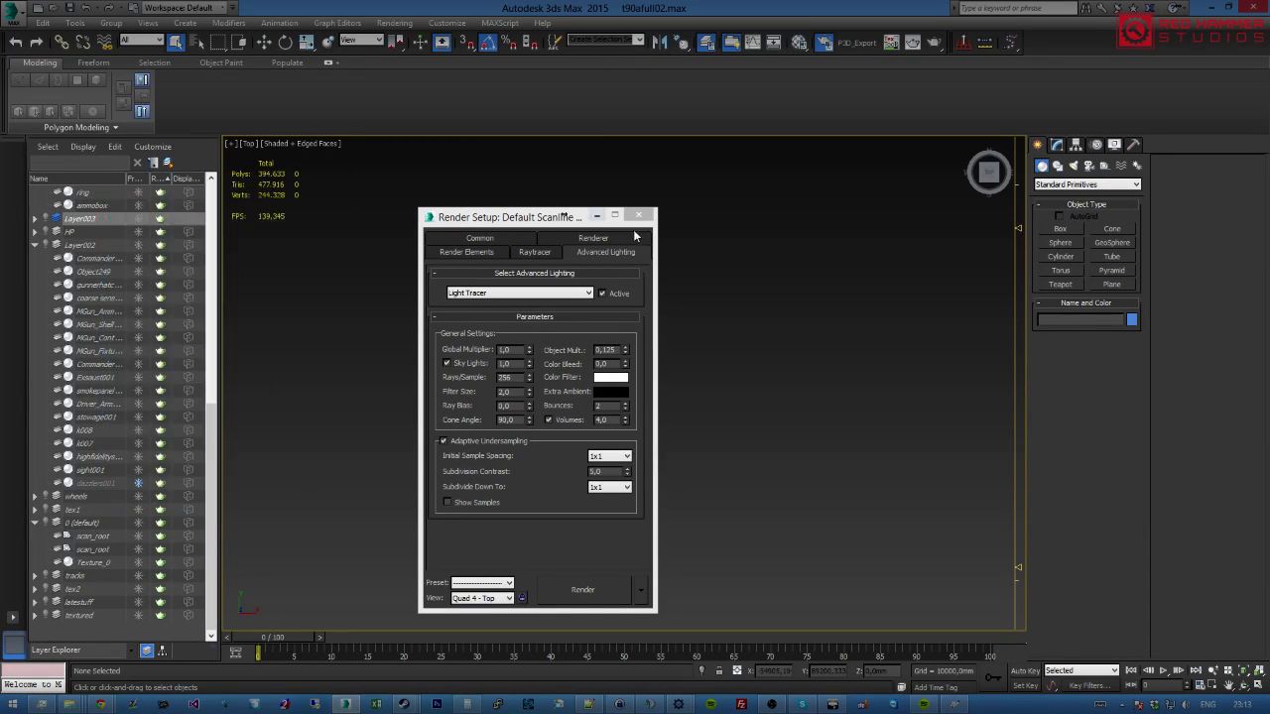
pyautogui.click(637, 217)
# Rename the new layer holding the turret as t90a.
pyautogui.click(86, 224)
pyautogui.click(63, 223)
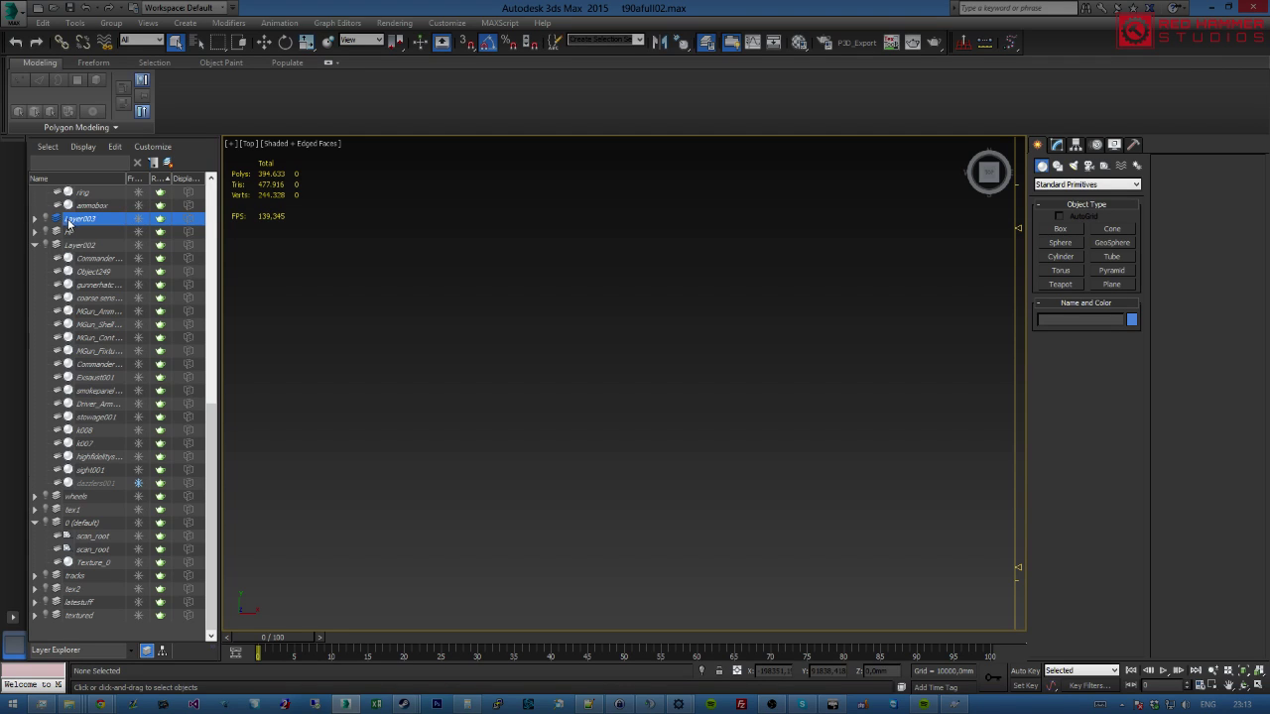
pyautogui.click(68, 220)
pyautogui.write('tur')
pyautogui.press('Return')
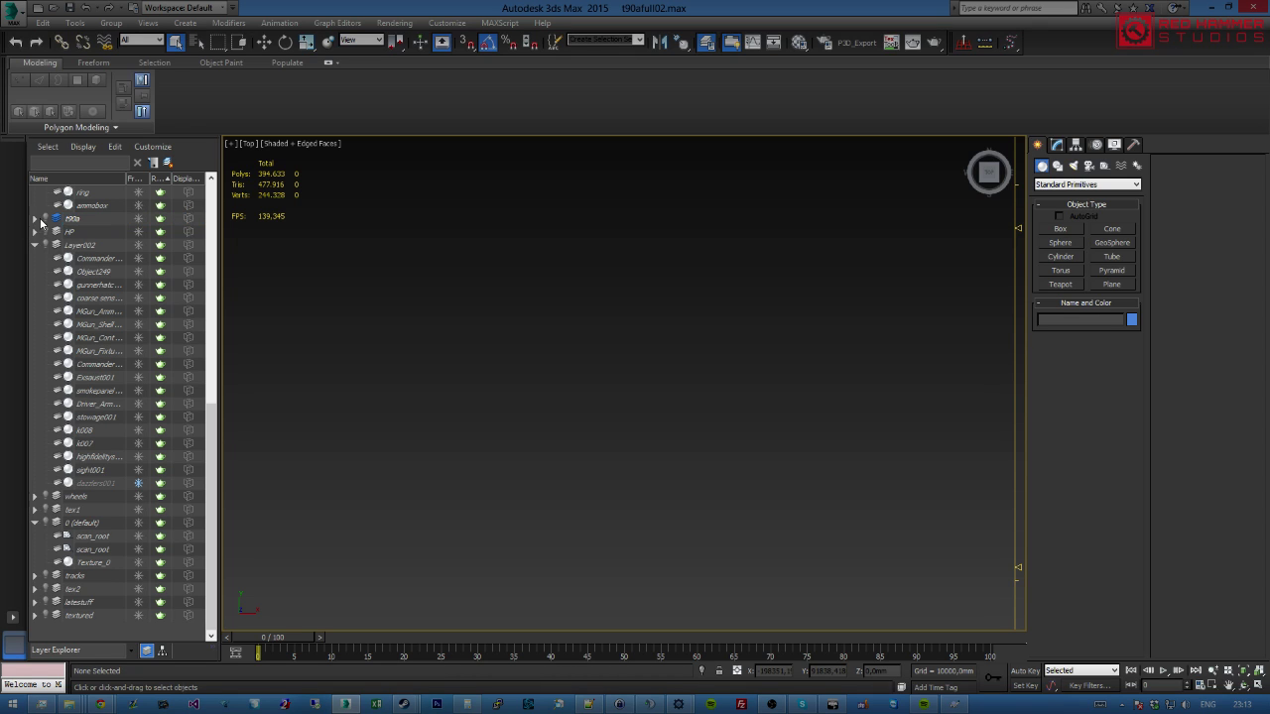
# Expand and unhide the t90a layer, and select the turret object in the viewport.
pyautogui.click(35, 219)
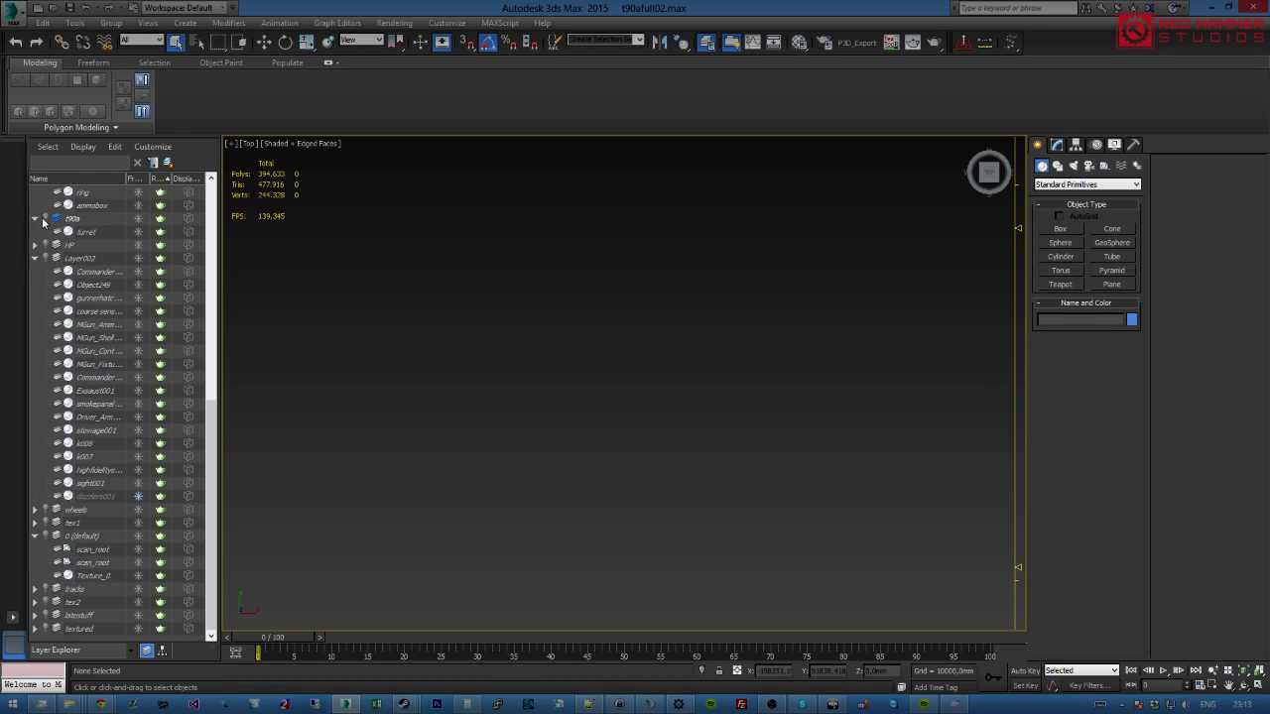
pyautogui.click(621, 384)
pyautogui.press('z')
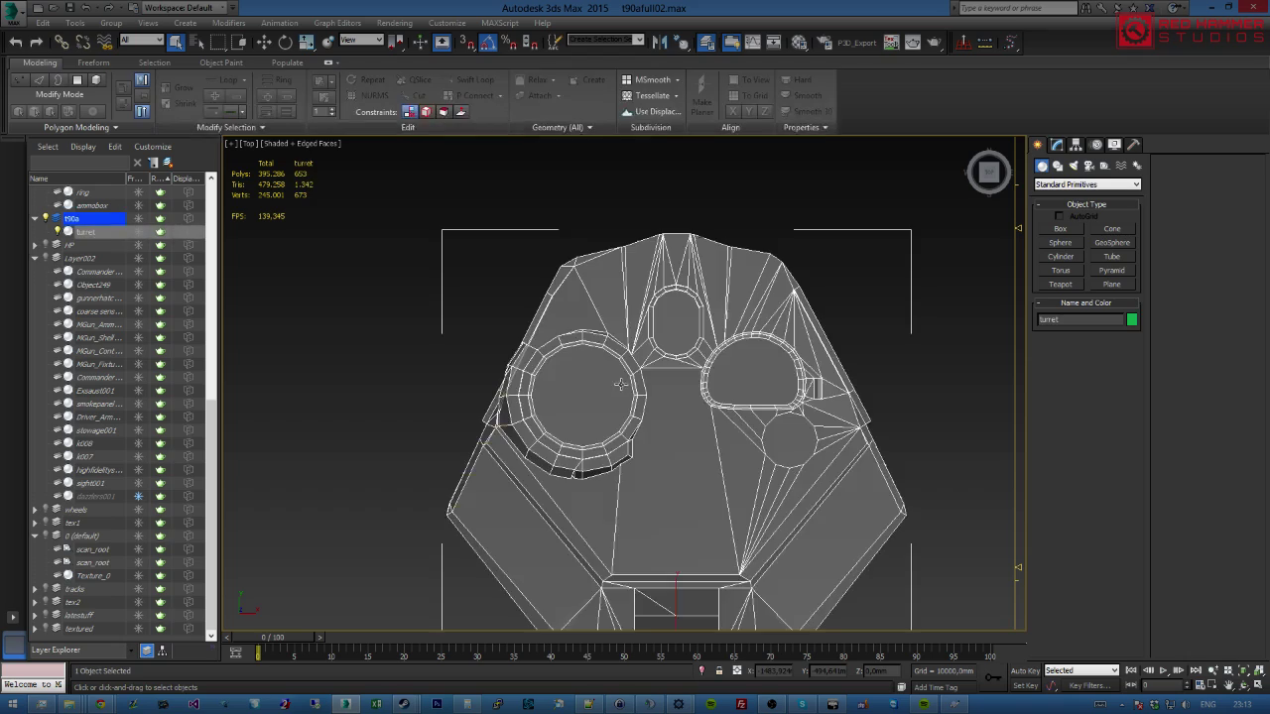
pyautogui.keyDown('alt'); pyautogui.moveTo(621, 384); pyautogui.dragTo(654, 447, button='middle'); pyautogui.keyUp('alt')
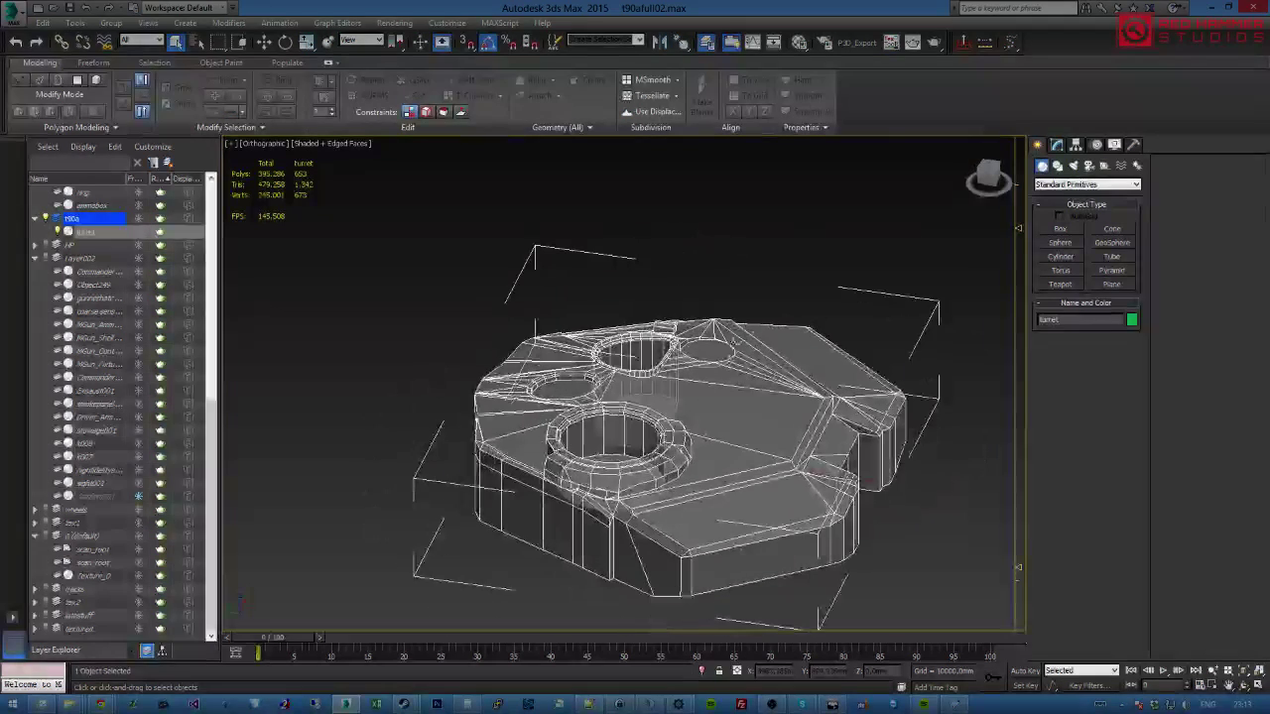
pyautogui.scroll(-3, 188, 342)
pyautogui.press('z')
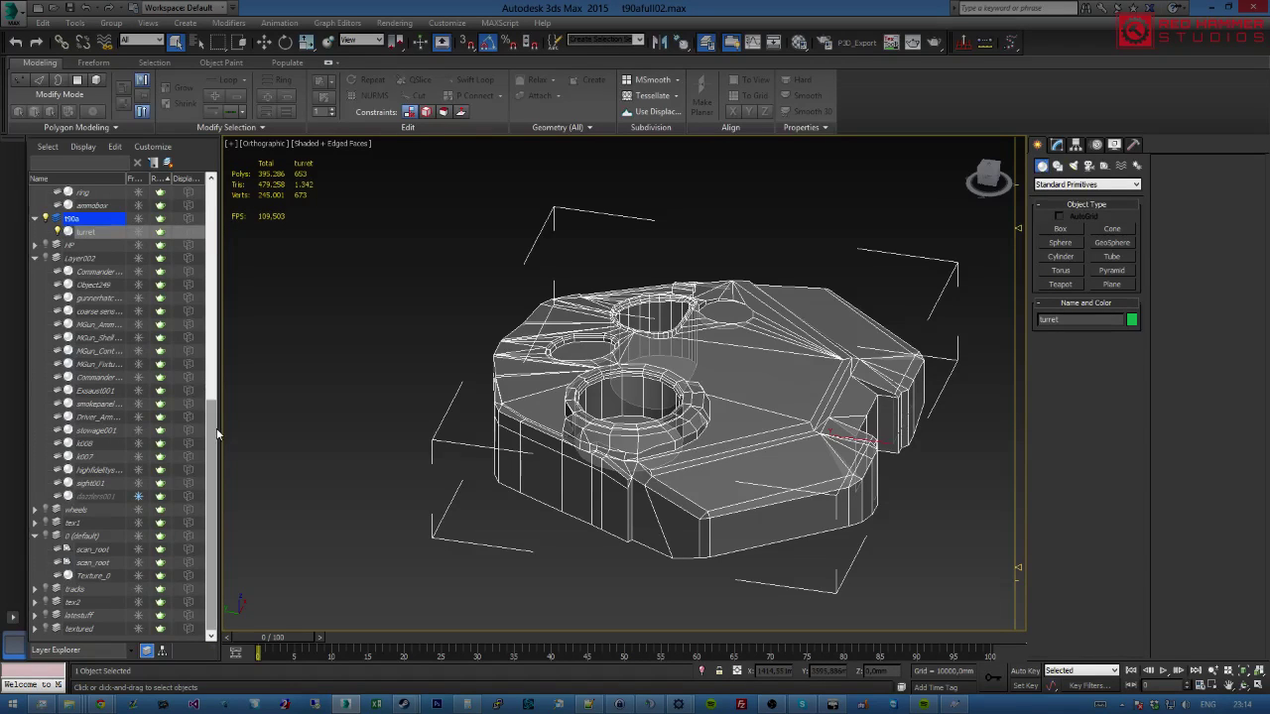
# Examine the turret mesh up close, and check the contents of the tex1 layer and Layer002, showing Layer002 only temporarily.
pyautogui.scroll(2, 193, 446)
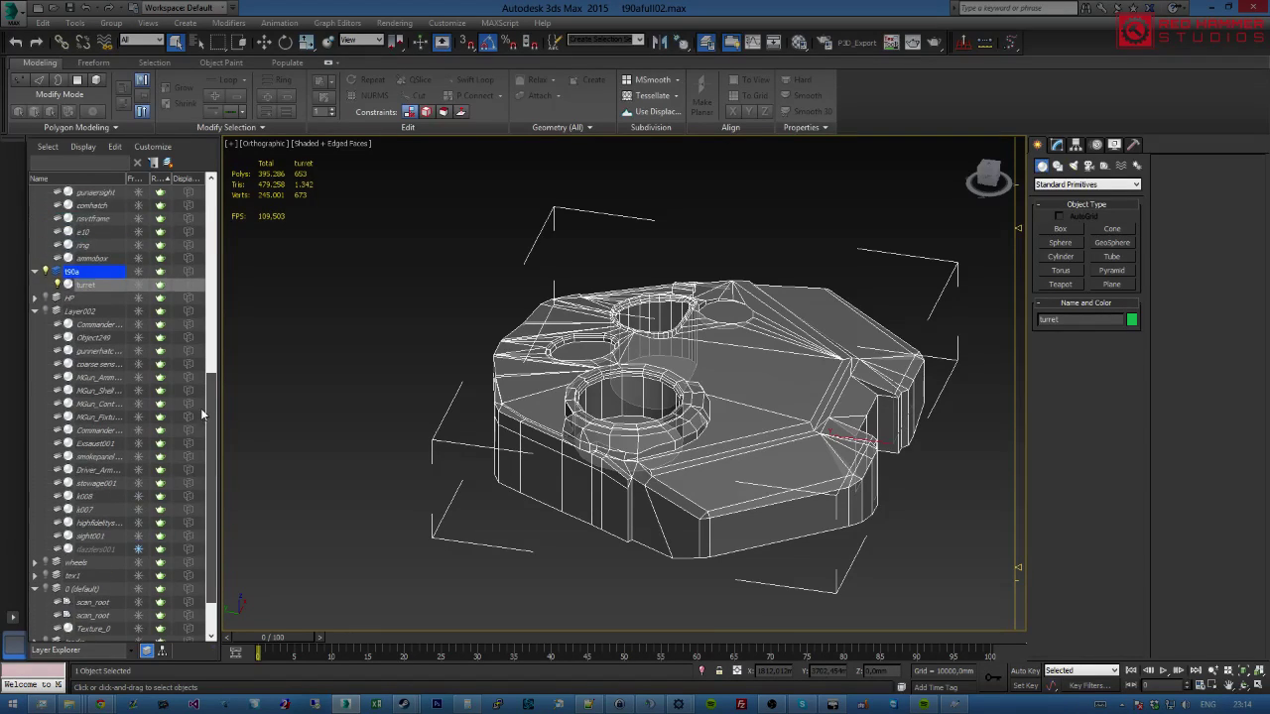
pyautogui.scroll(-2, 193, 446)
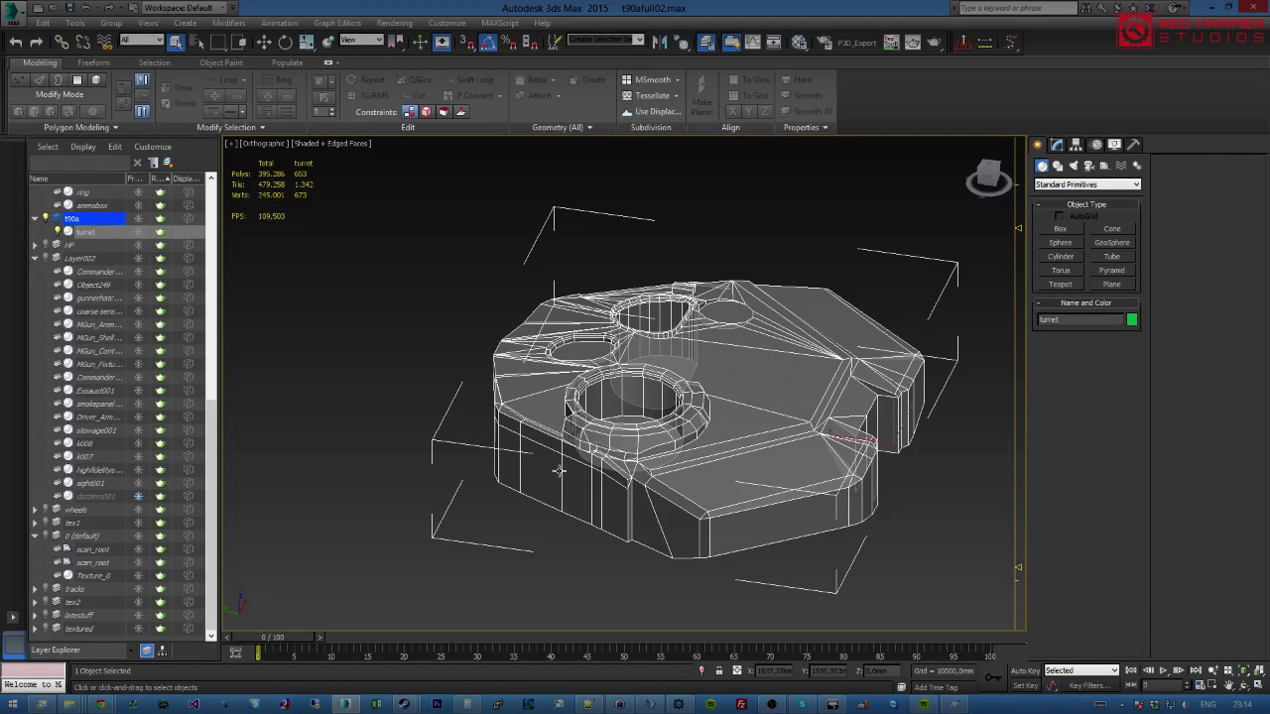
pyautogui.scroll(3, 556, 461)
pyautogui.scroll(3, 547, 435)
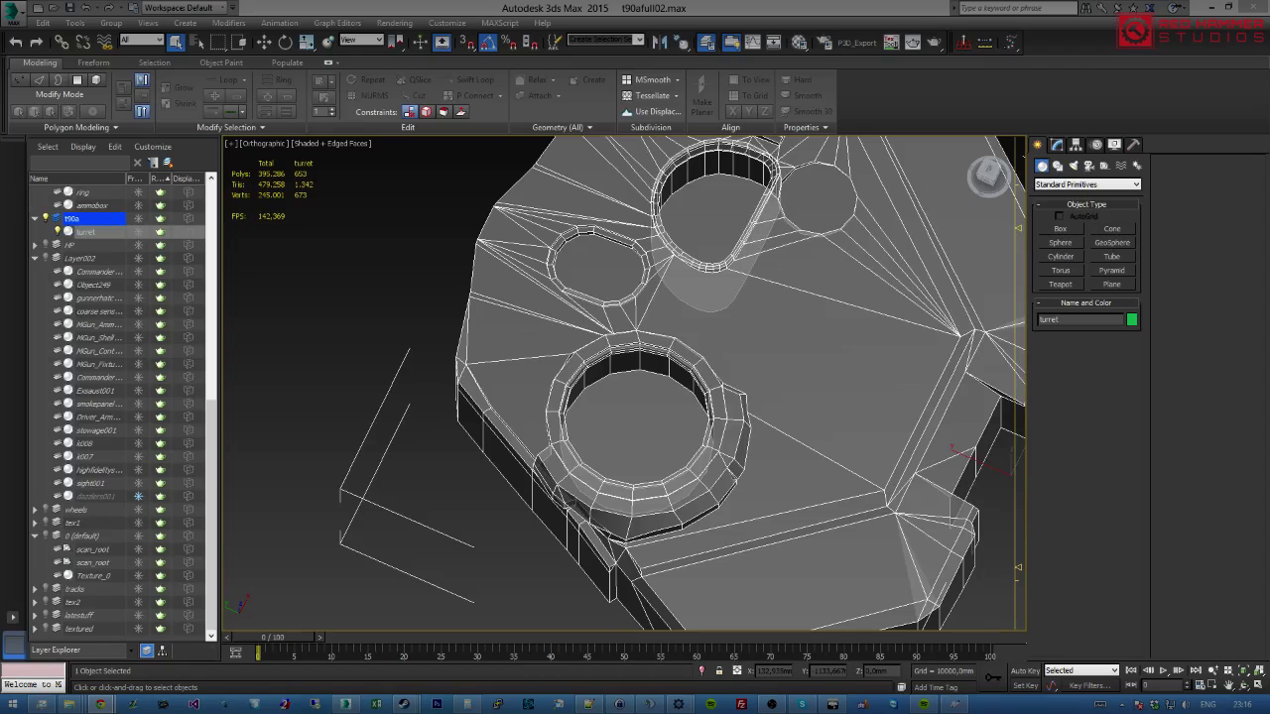
pyautogui.keyDown('alt'); pyautogui.moveTo(1030, 448); pyautogui.dragTo(376, 435, button='middle'); pyautogui.keyUp('alt')
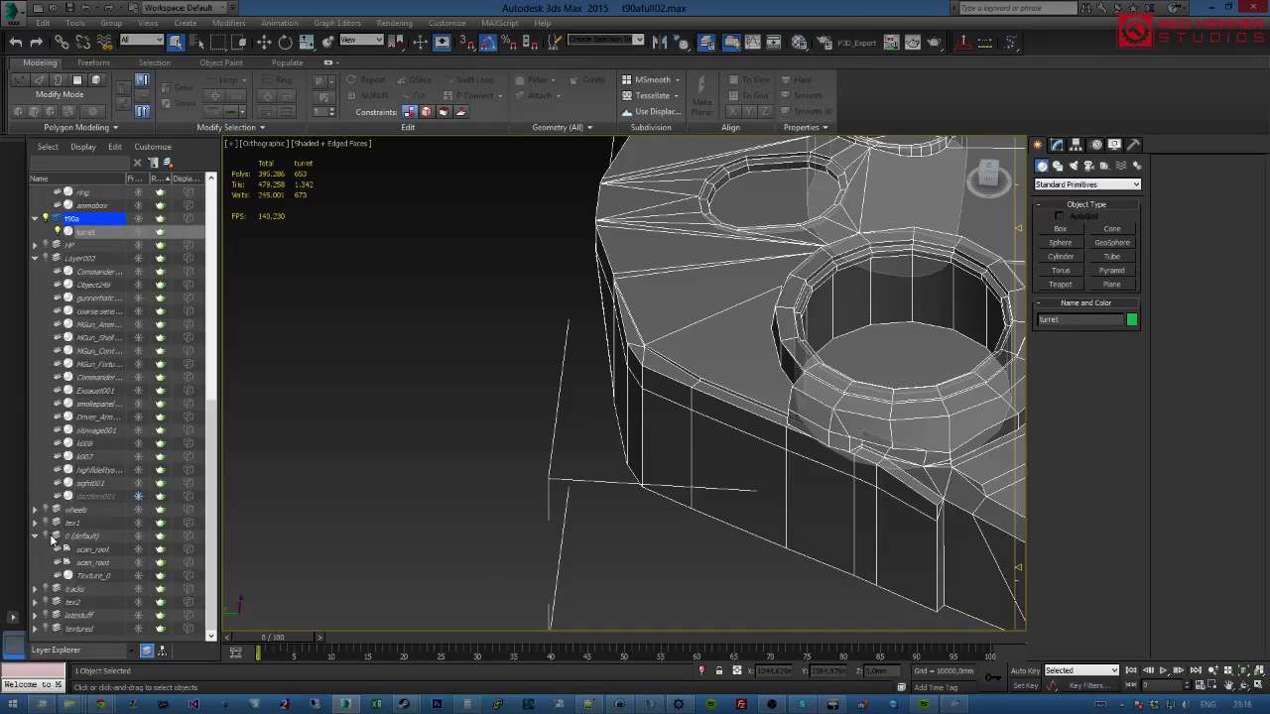
pyautogui.click(45, 258)
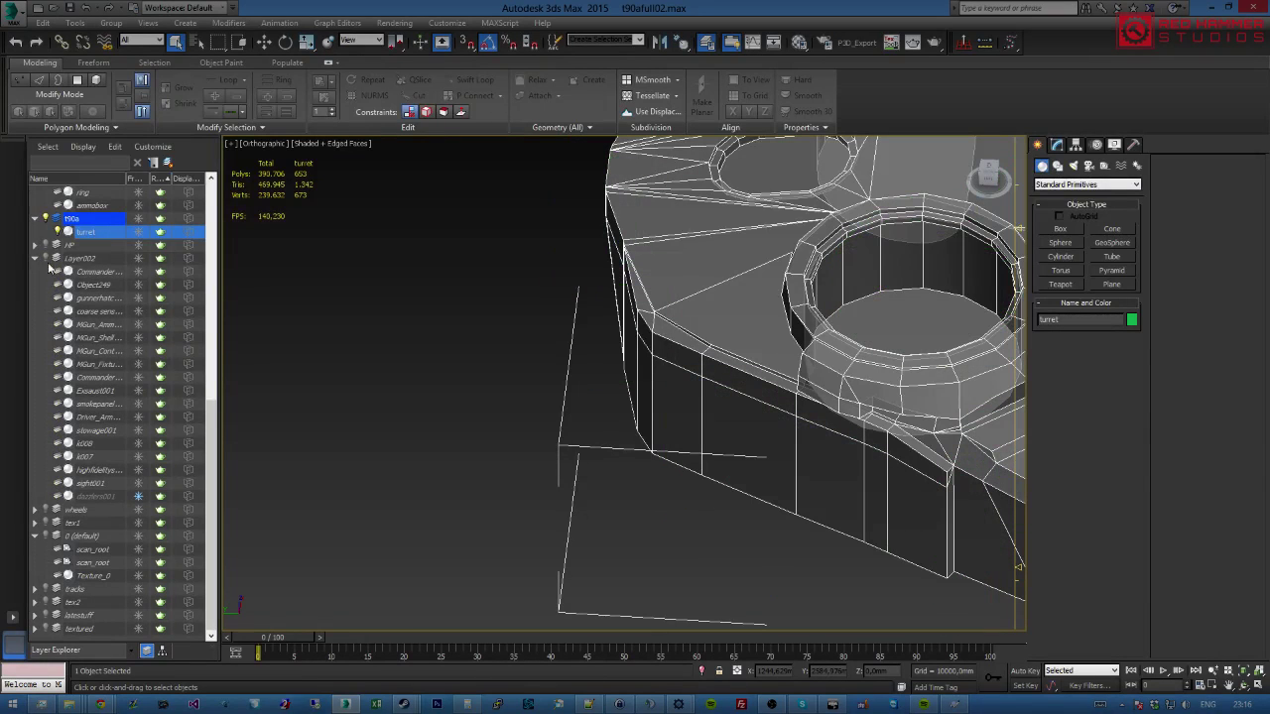
pyautogui.click(36, 522)
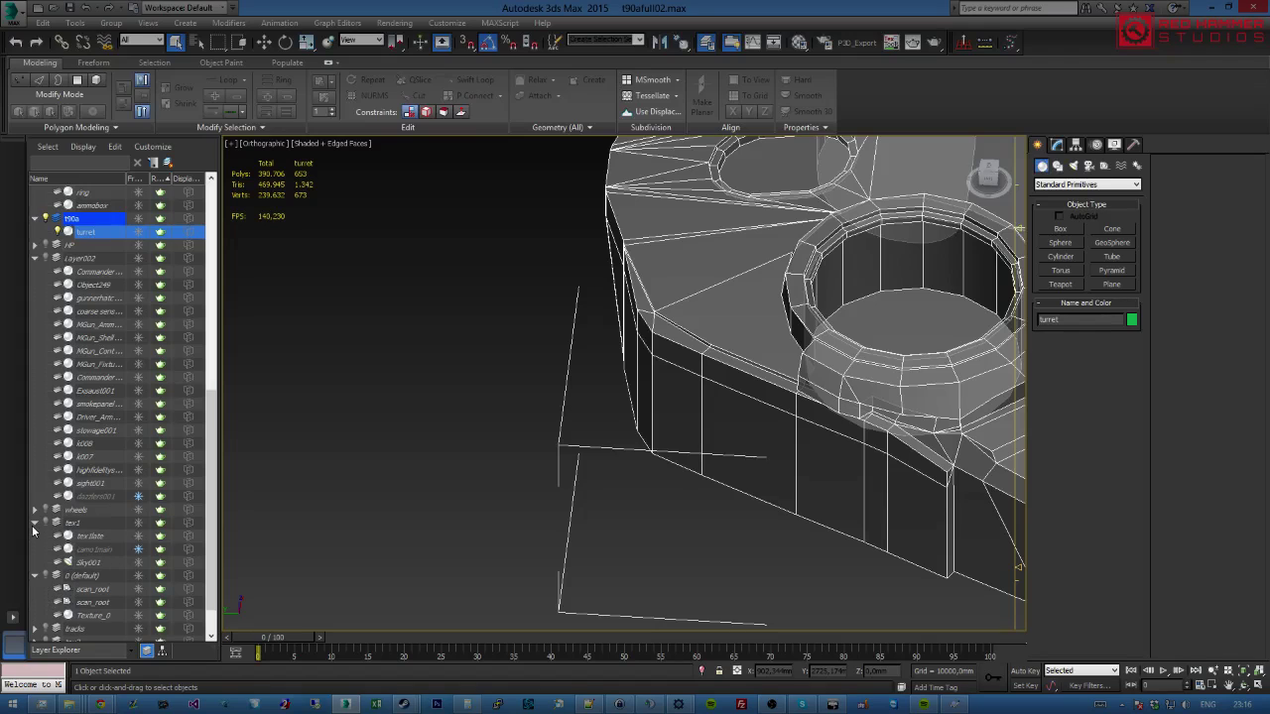
pyautogui.scroll(-1, 64, 566)
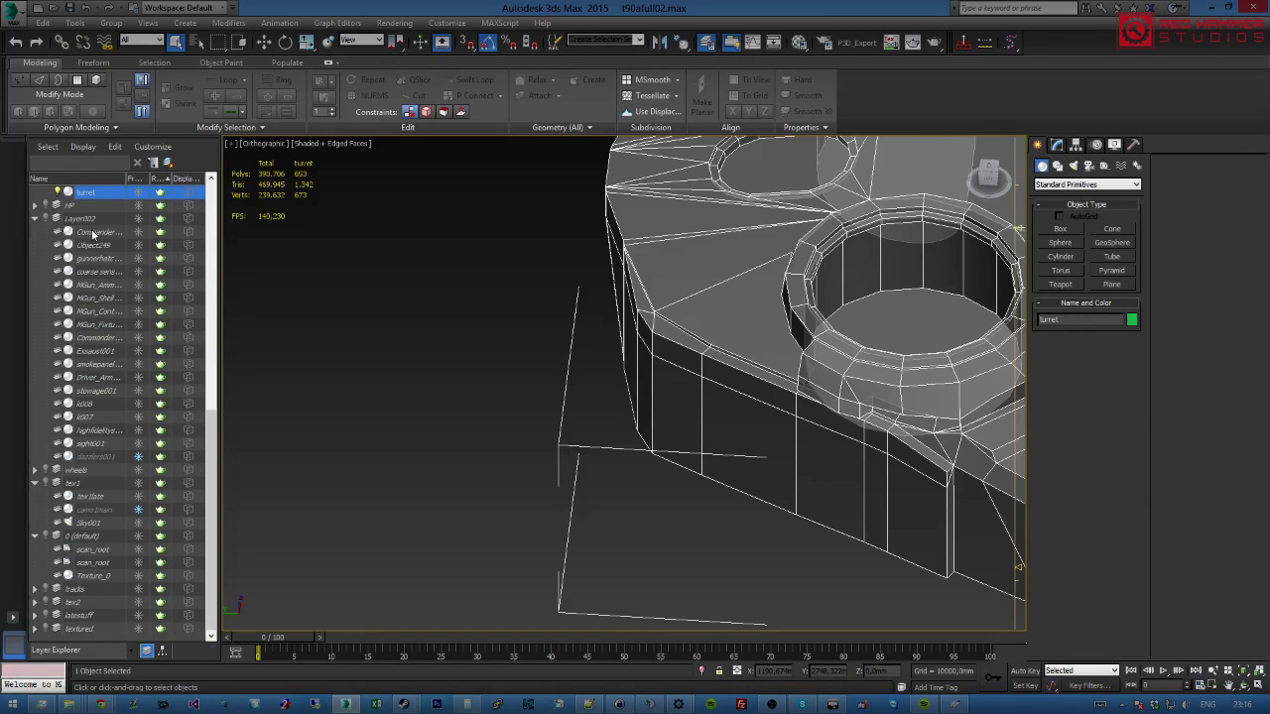
pyautogui.click(46, 219)
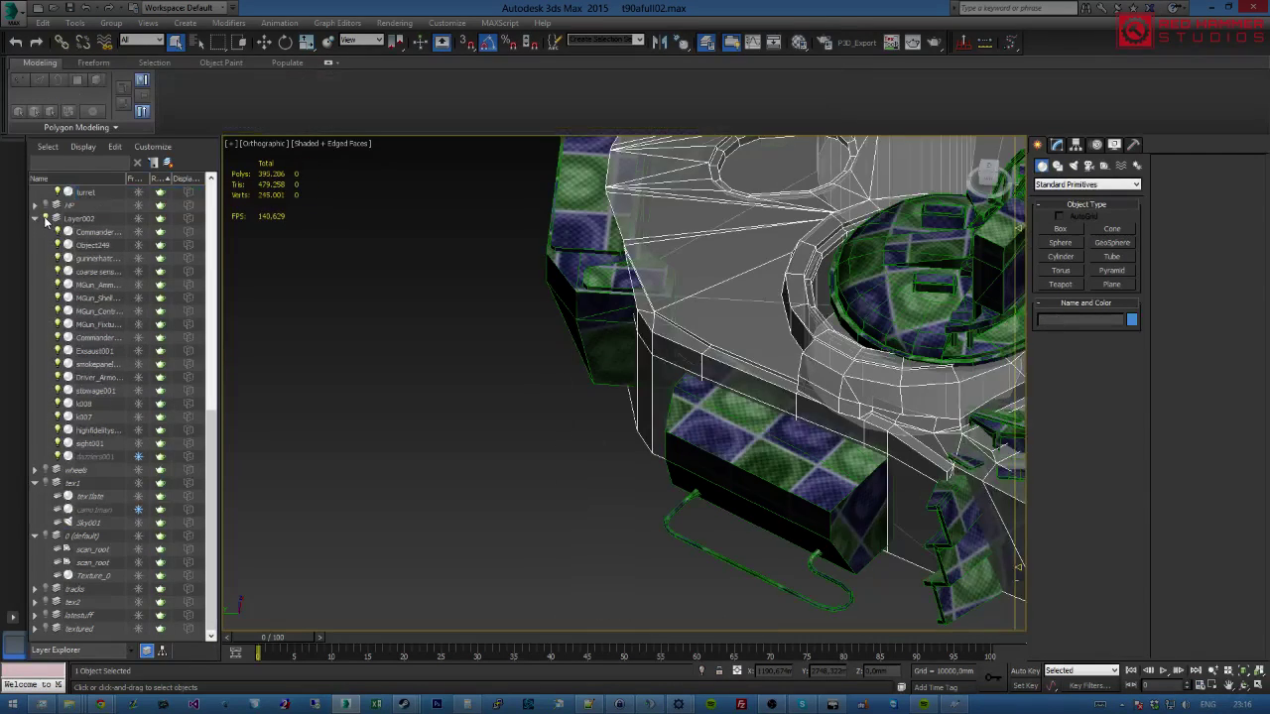
pyautogui.click(45, 219)
# Show the turretlp layer and move the magenta hatch object Cylinder002 from it into the t90a layer.
pyautogui.scroll(9, 82, 236)
pyautogui.scroll(3, 82, 236)
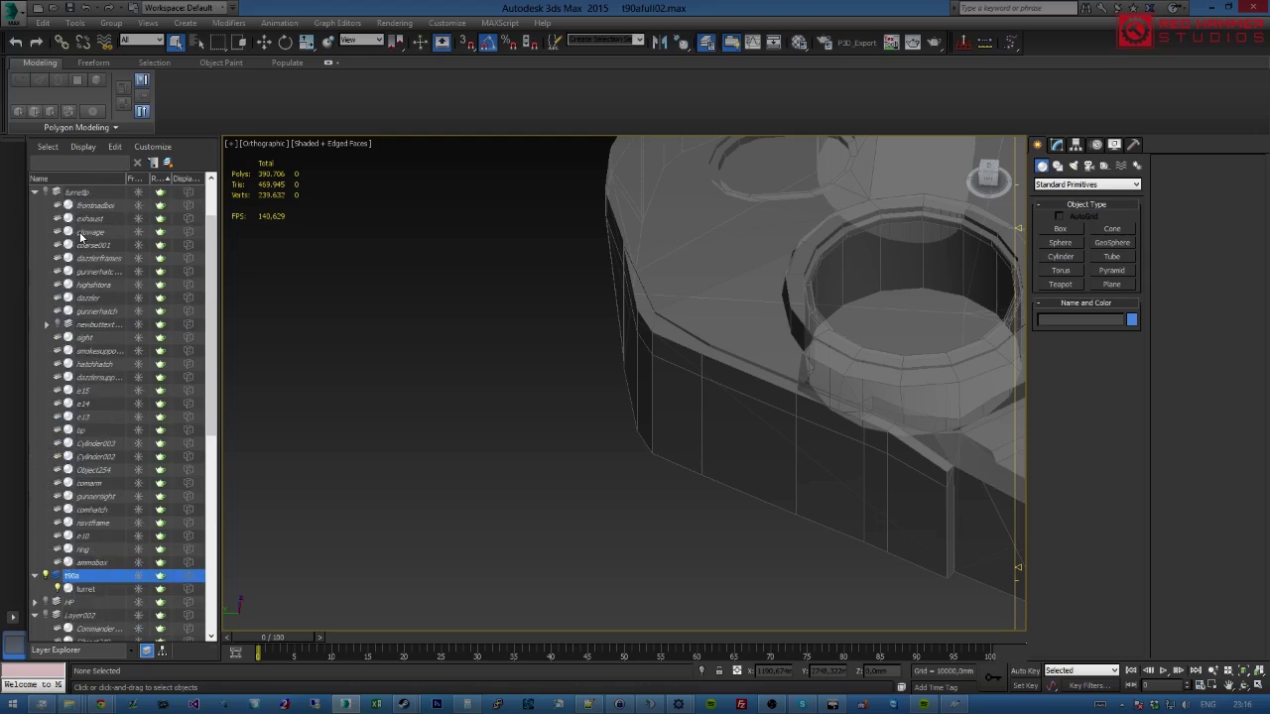
pyautogui.click(45, 191)
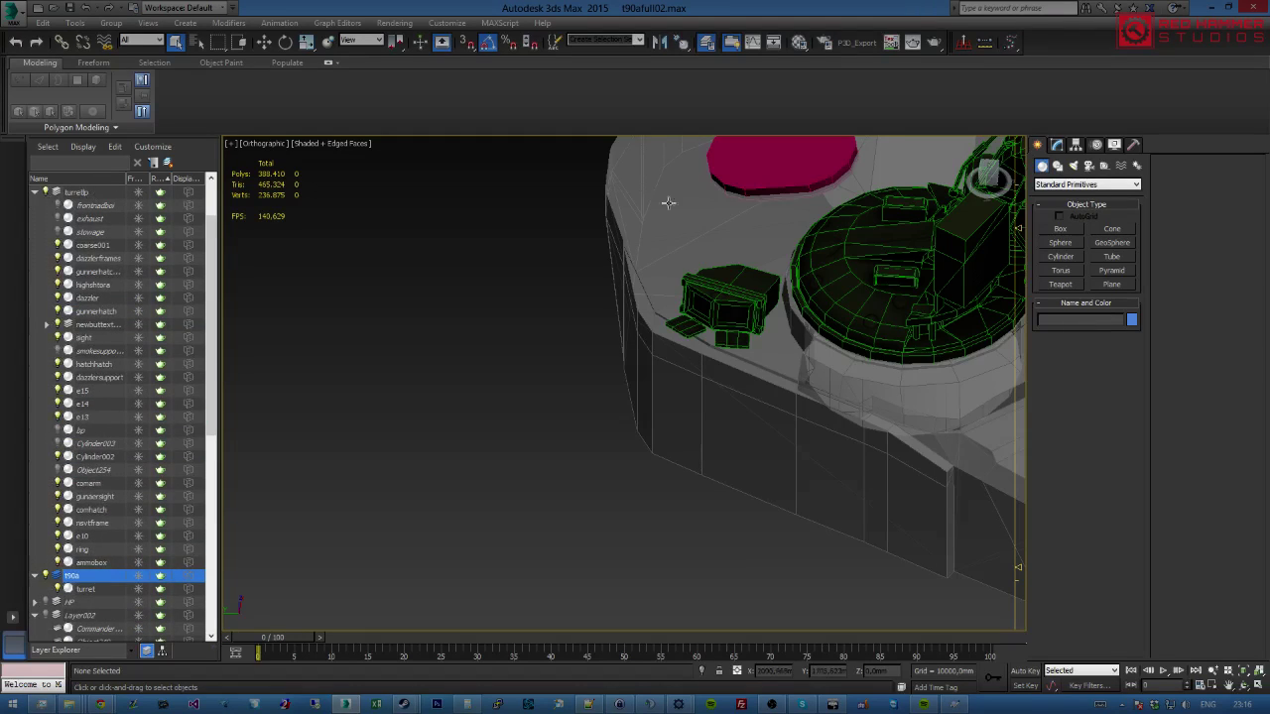
pyautogui.click(782, 164)
pyautogui.keyDown('alt'); pyautogui.moveTo(782, 163); pyautogui.dragTo(466, 397, button='middle'); pyautogui.keyUp('alt')
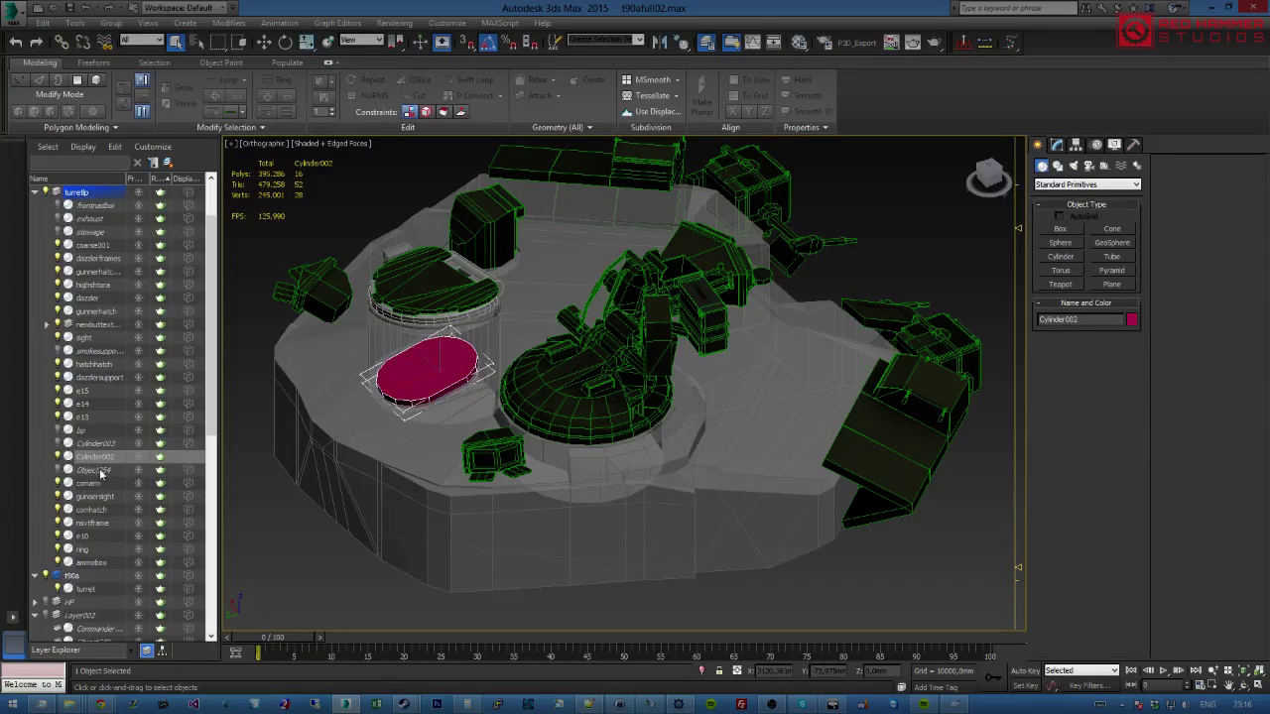
pyautogui.moveTo(99, 458); pyautogui.dragTo(84, 622)
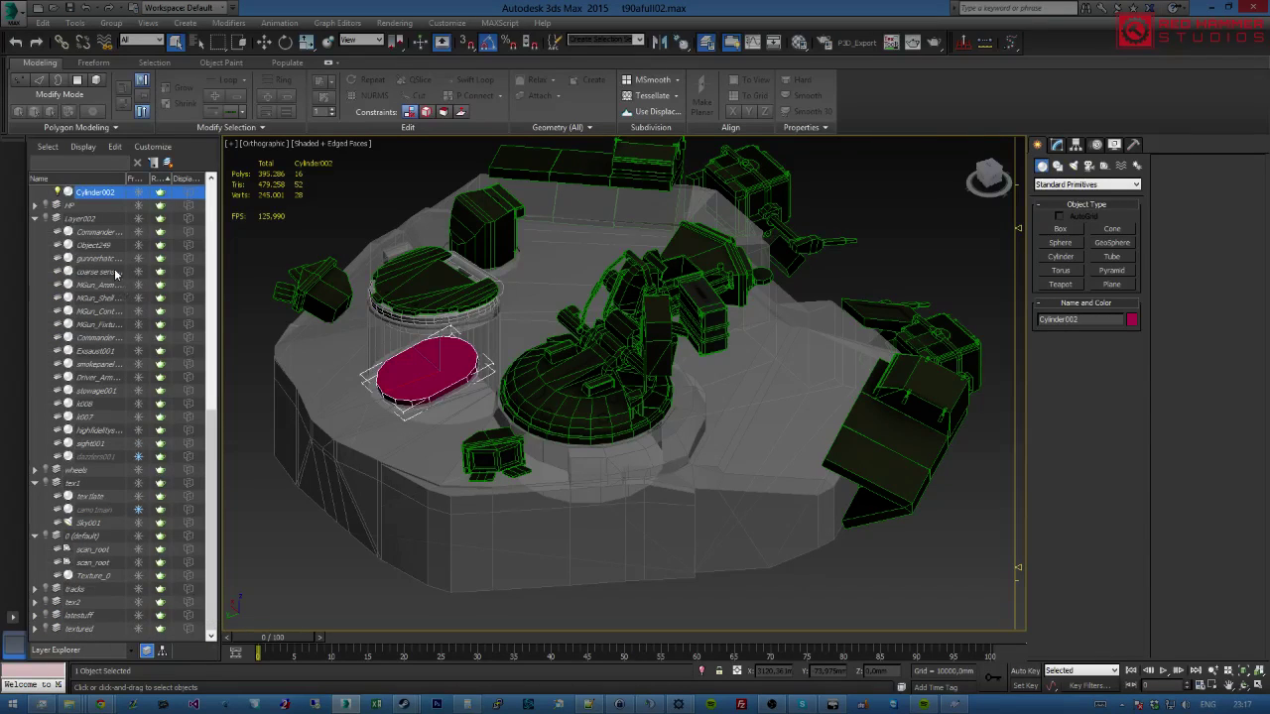
# Rename the Cylinder002 object in the t90a layer as ejectrhatch.
pyautogui.scroll(1, 119, 251)
pyautogui.click(116, 350)
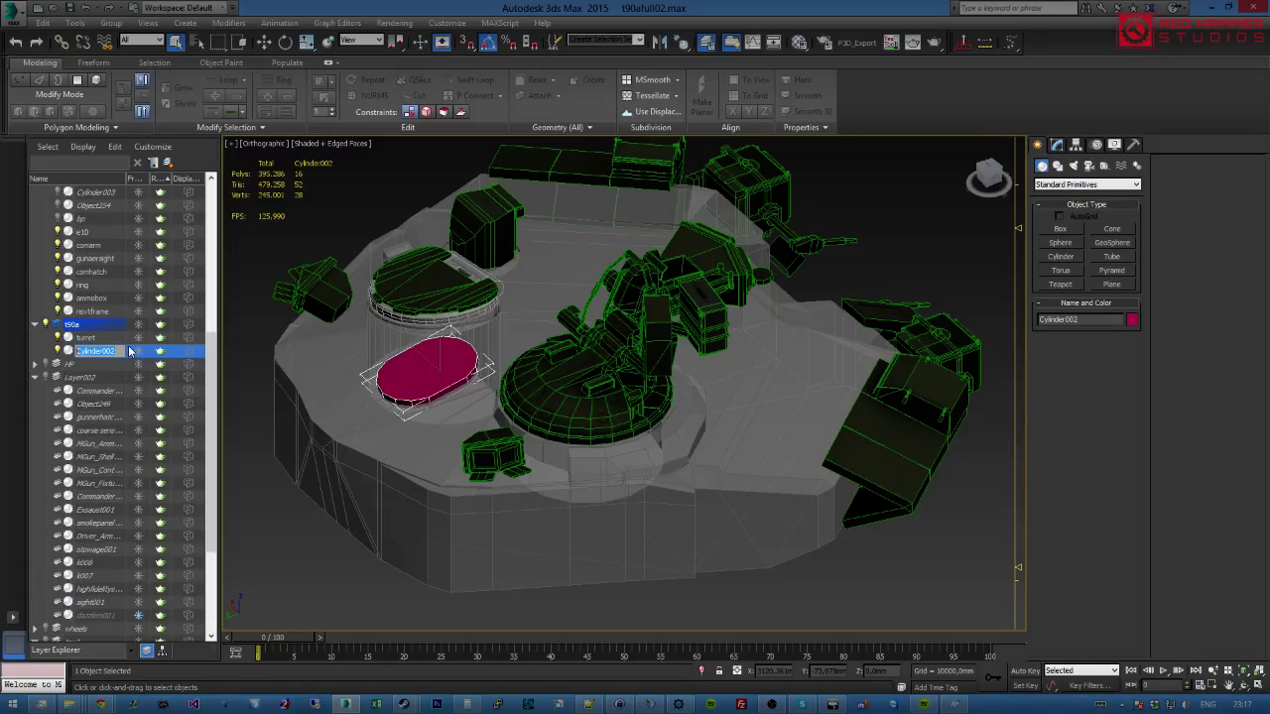
pyautogui.write('eject')
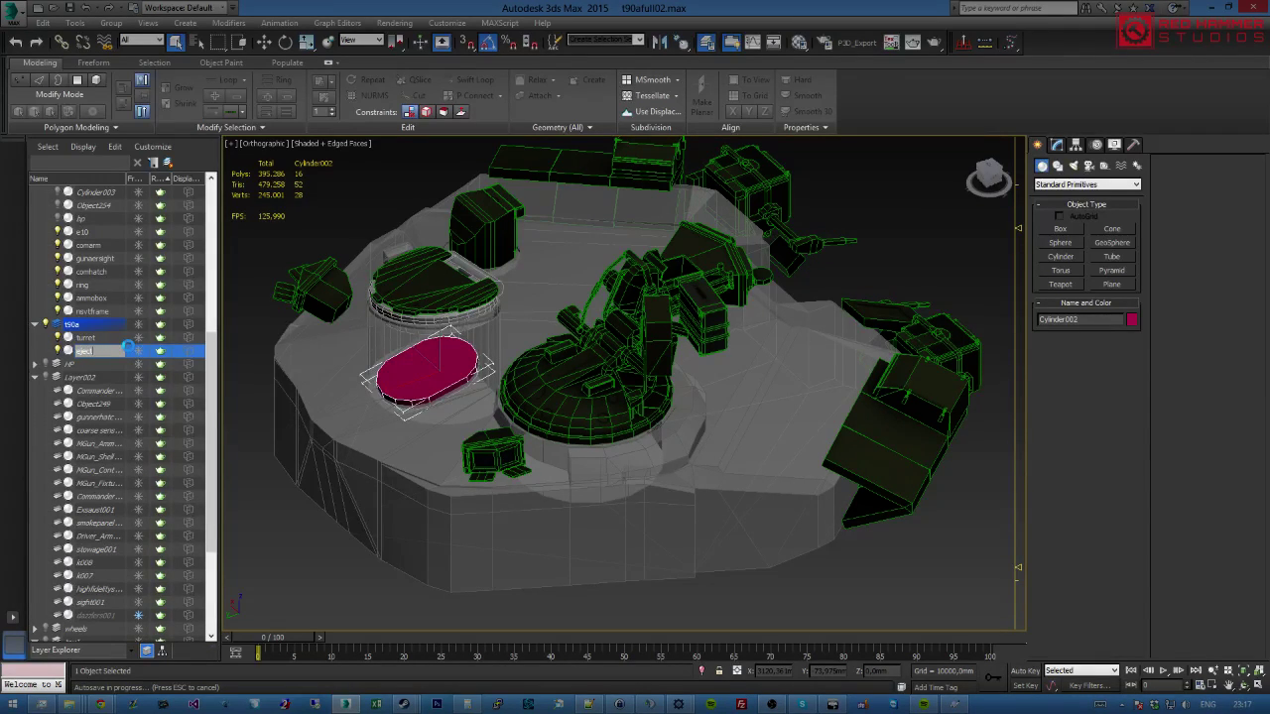
pyautogui.write('hatch')
pyautogui.press('Return')
pyautogui.hotkey('alt', 'Tab')
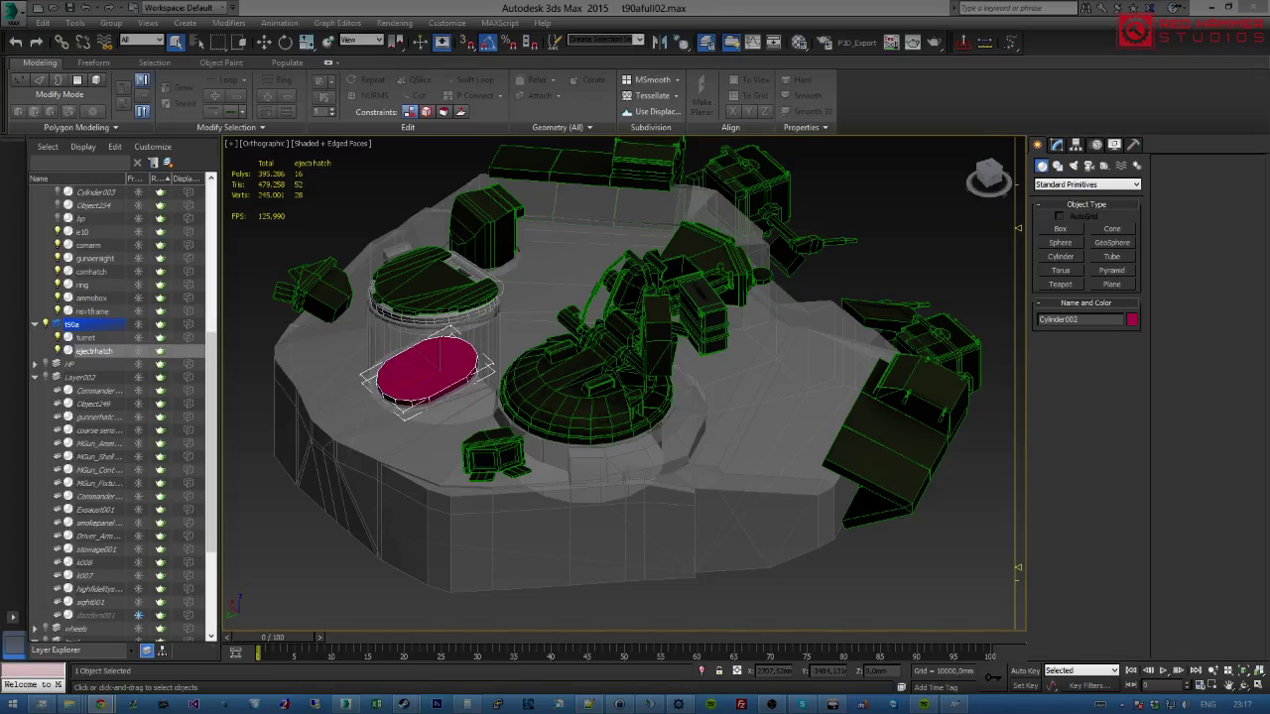
# Hide the turretlp layer and select the turret body in the viewport.
pyautogui.keyDown('alt'); pyautogui.moveTo(451, 384); pyautogui.dragTo(501, 377, button='middle'); pyautogui.keyUp('alt')
pyautogui.scroll(2, 327, 357)
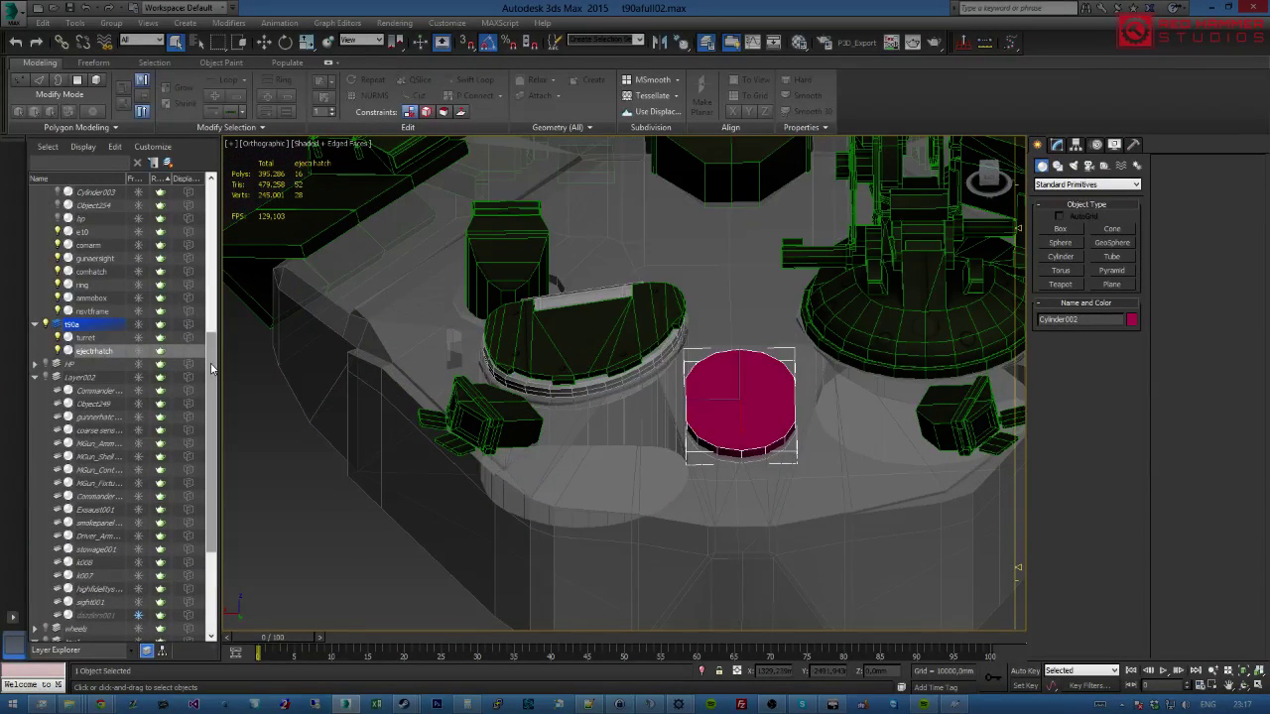
pyautogui.scroll(8, 211, 368)
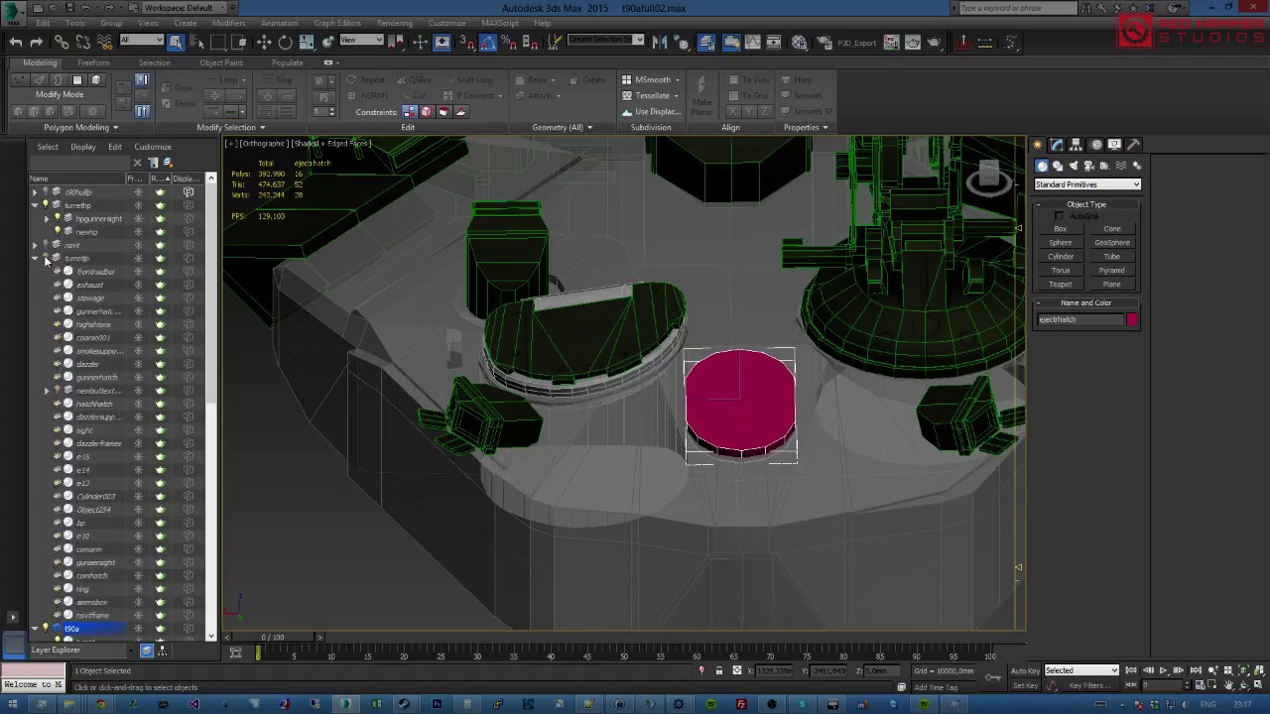
pyautogui.click(45, 259)
pyautogui.click(568, 440)
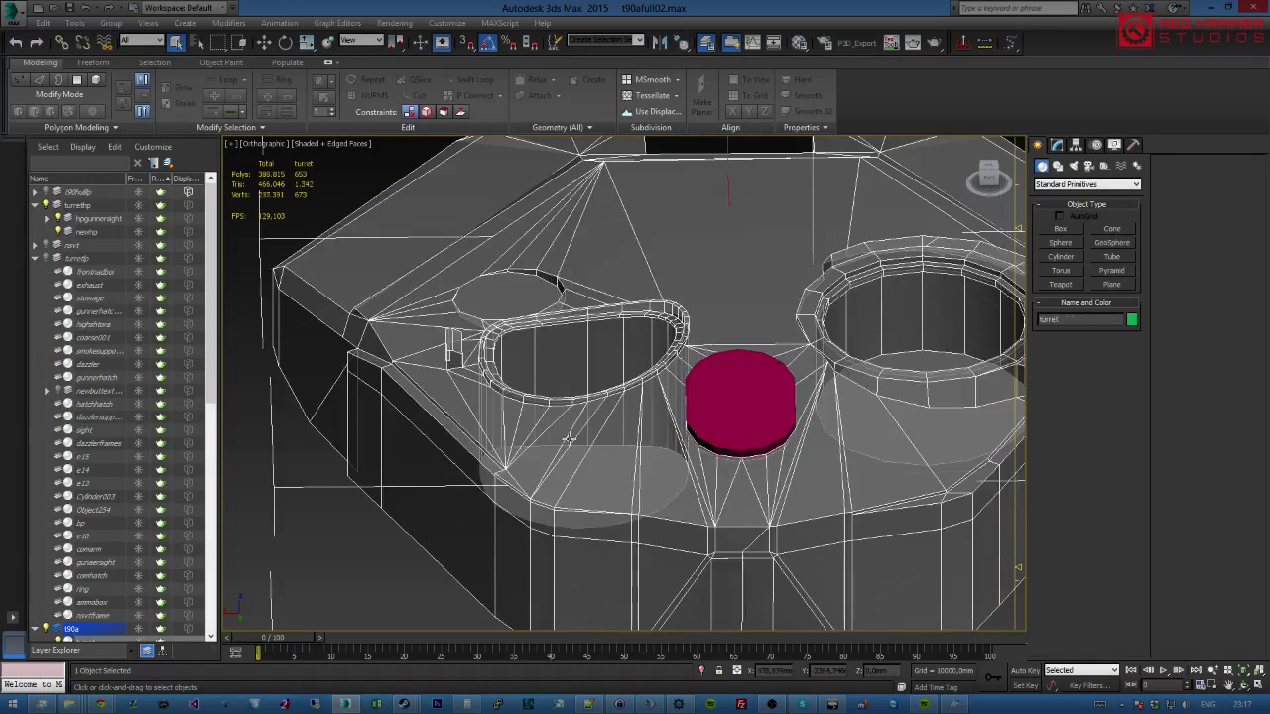
pyautogui.press('z')
pyautogui.keyDown('alt'); pyautogui.moveTo(569, 440); pyautogui.dragTo(794, 460, button='middle'); pyautogui.keyUp('alt')
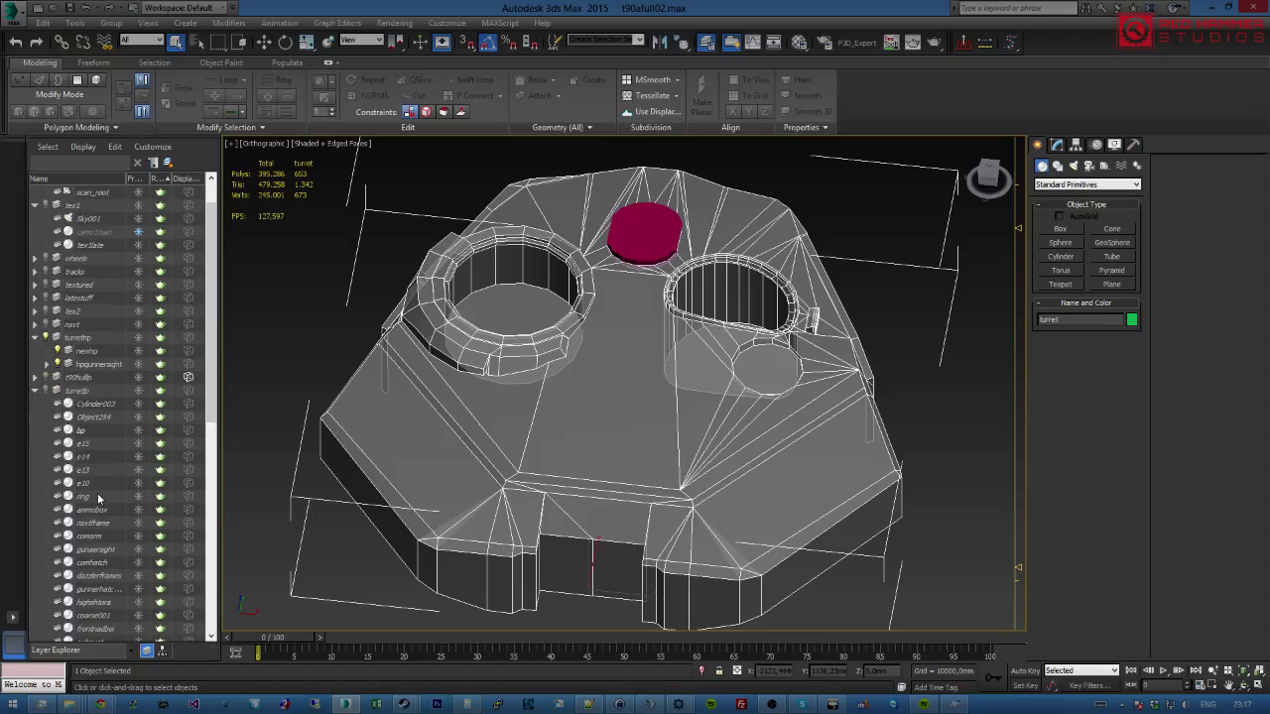
# Move the bp object out of the turretlp layer.
pyautogui.moveTo(101, 429); pyautogui.dragTo(83, 602)
pyautogui.scroll(10, 159, 397)
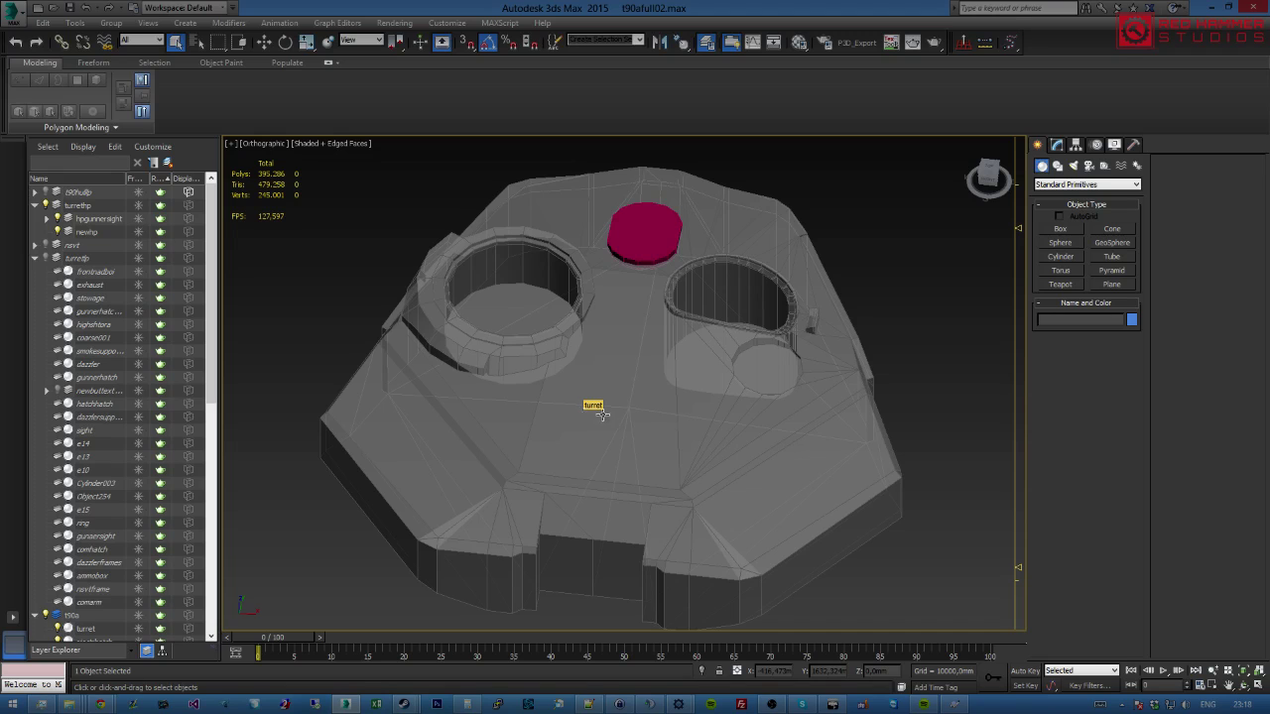
# Unhide the bp blueprint plane in the t90a layer, select the turret and display it from the top.
pyautogui.click(779, 436)
pyautogui.press('z')
pyautogui.moveTo(779, 439)
pyautogui.keyDown('alt'); pyautogui.mouseDown(button='middle')
pyautogui.moveTo(765, 456)
pyautogui.moveTo(780, 462)
pyautogui.mouseUp(button='middle'); pyautogui.keyUp('alt')
pyautogui.scroll(-4, 100, 583)
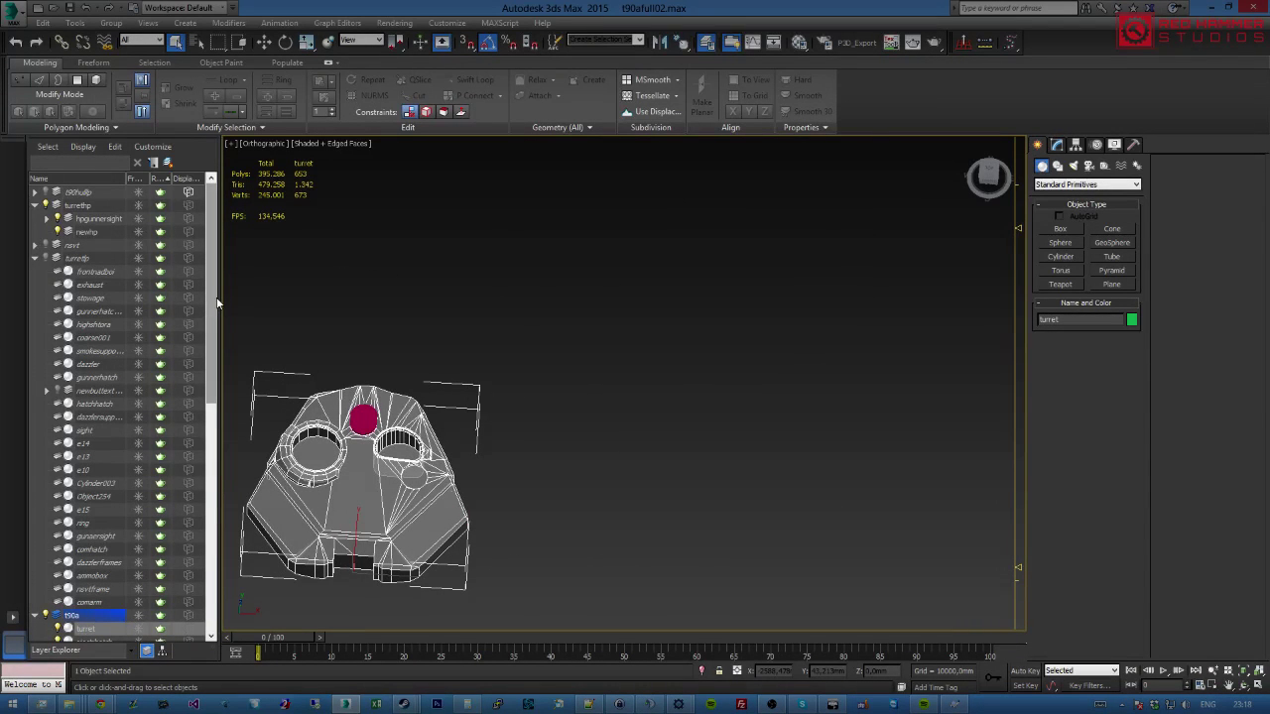
pyautogui.moveTo(215, 303); pyautogui.dragTo(216, 373)
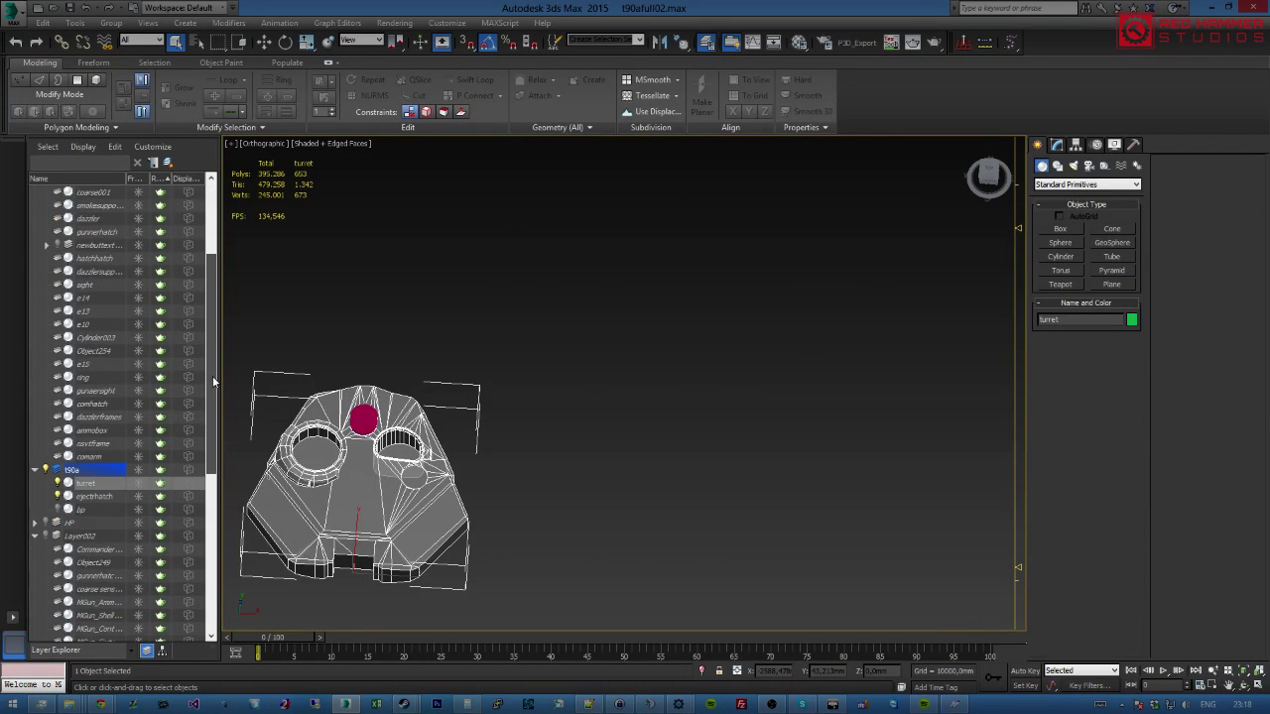
pyautogui.click(60, 514)
pyautogui.click(56, 509)
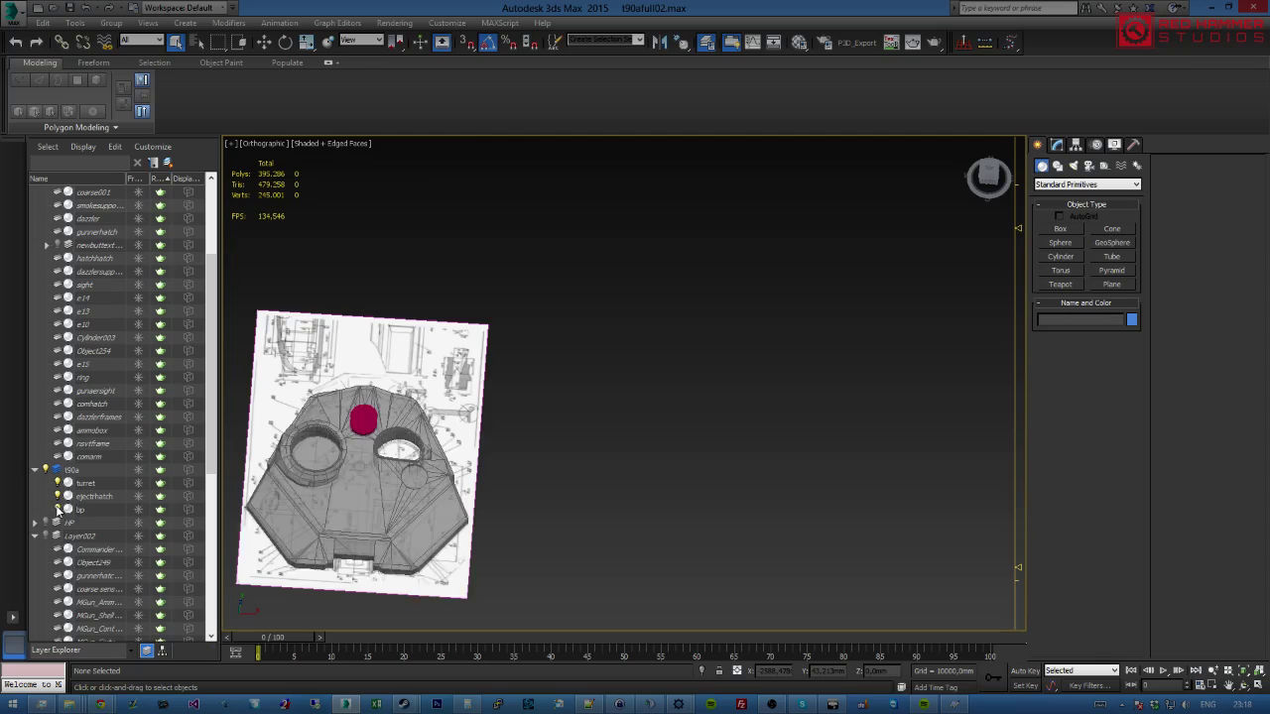
pyautogui.scroll(2, 446, 541)
pyautogui.click(698, 496)
pyautogui.scroll(2, 699, 496)
pyautogui.press('t')
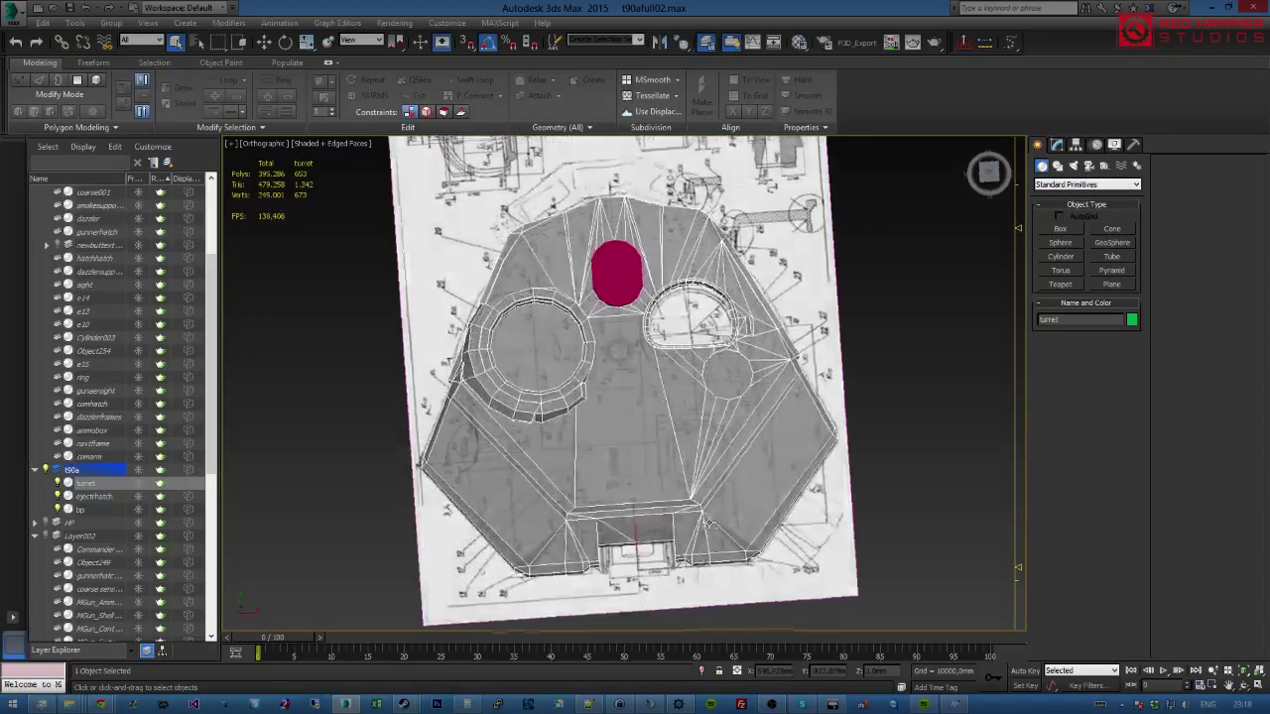
# Examine the blueprint's rounded rectangular outline and front-edge details against the turret mesh from above.
pyautogui.moveTo(708, 531); pyautogui.dragTo(625, 457, button='middle')
pyautogui.scroll(5, 745, 459)
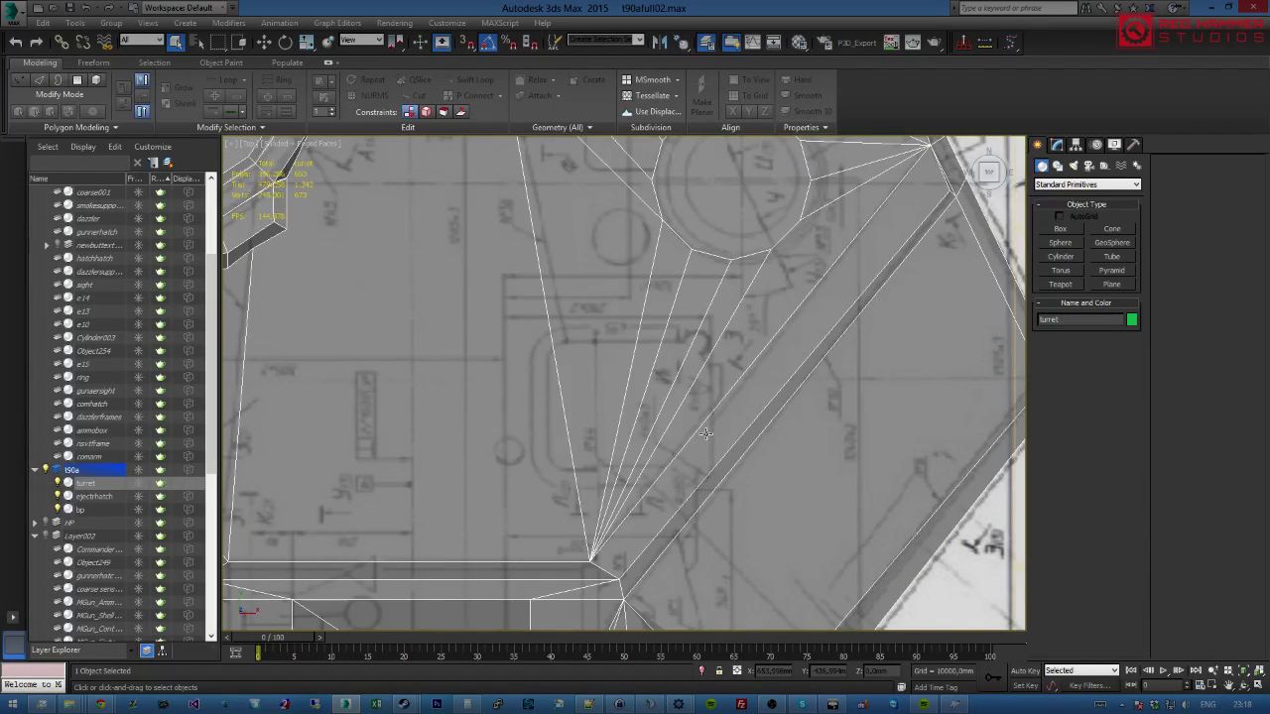
pyautogui.moveTo(613, 448); pyautogui.dragTo(601, 398, button='middle')
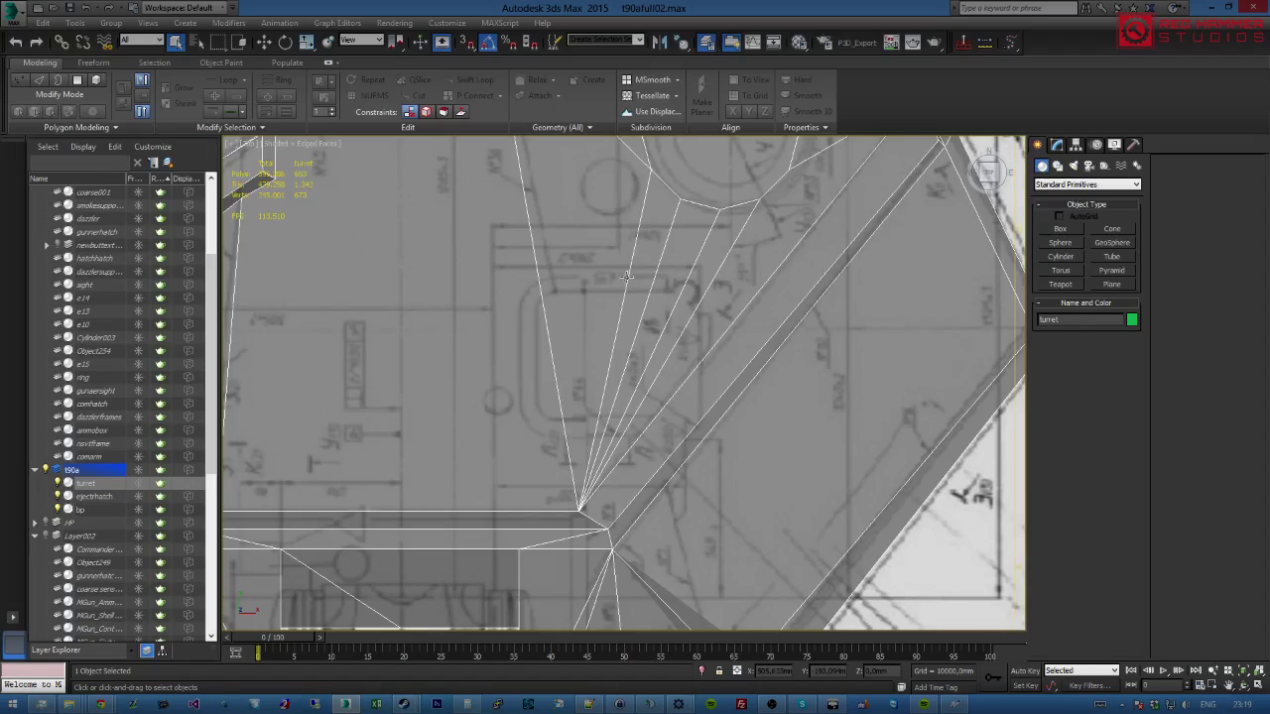
pyautogui.moveTo(665, 331); pyautogui.dragTo(625, 316, button='middle')
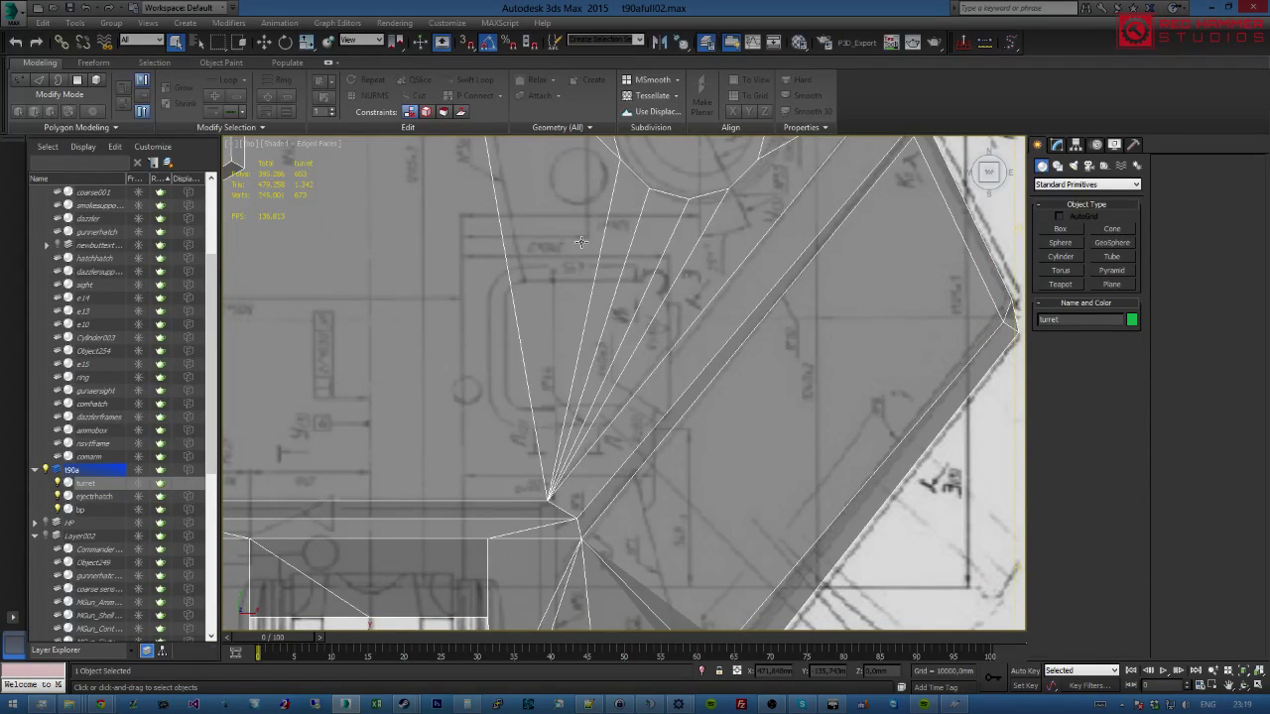
pyautogui.keyDown('alt'); pyautogui.moveTo(712, 315); pyautogui.dragTo(681, 208, button='middle'); pyautogui.keyUp('alt')
pyautogui.press('t')
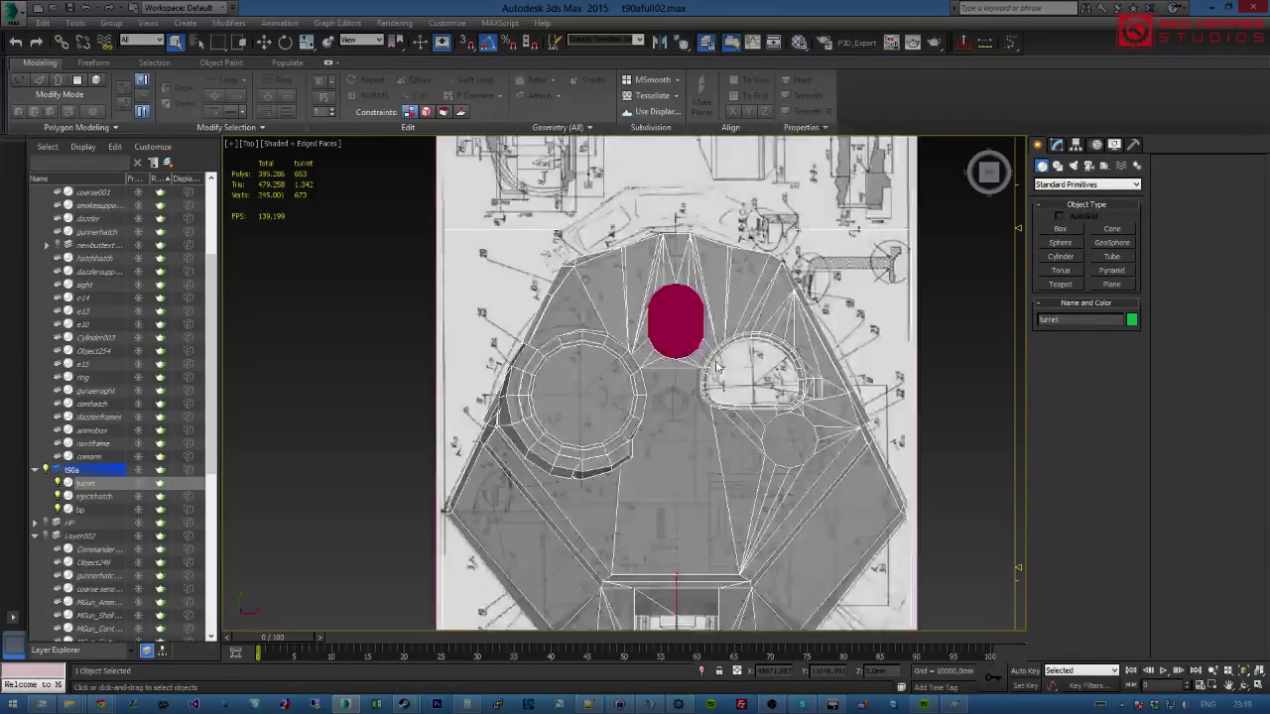
pyautogui.moveTo(717, 367); pyautogui.dragTo(654, 287, button='middle')
pyautogui.scroll(6, 694, 327)
pyautogui.moveTo(726, 336); pyautogui.dragTo(647, 323, button='middle')
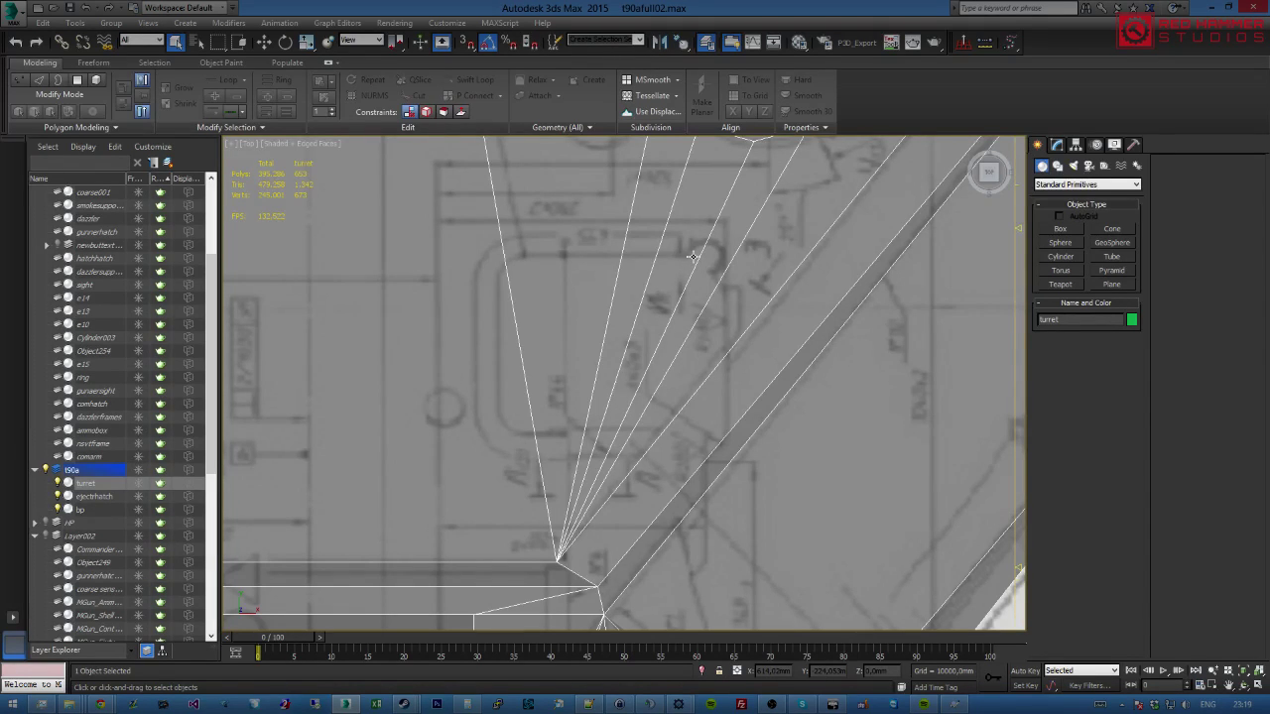
pyautogui.scroll(-4, 758, 305)
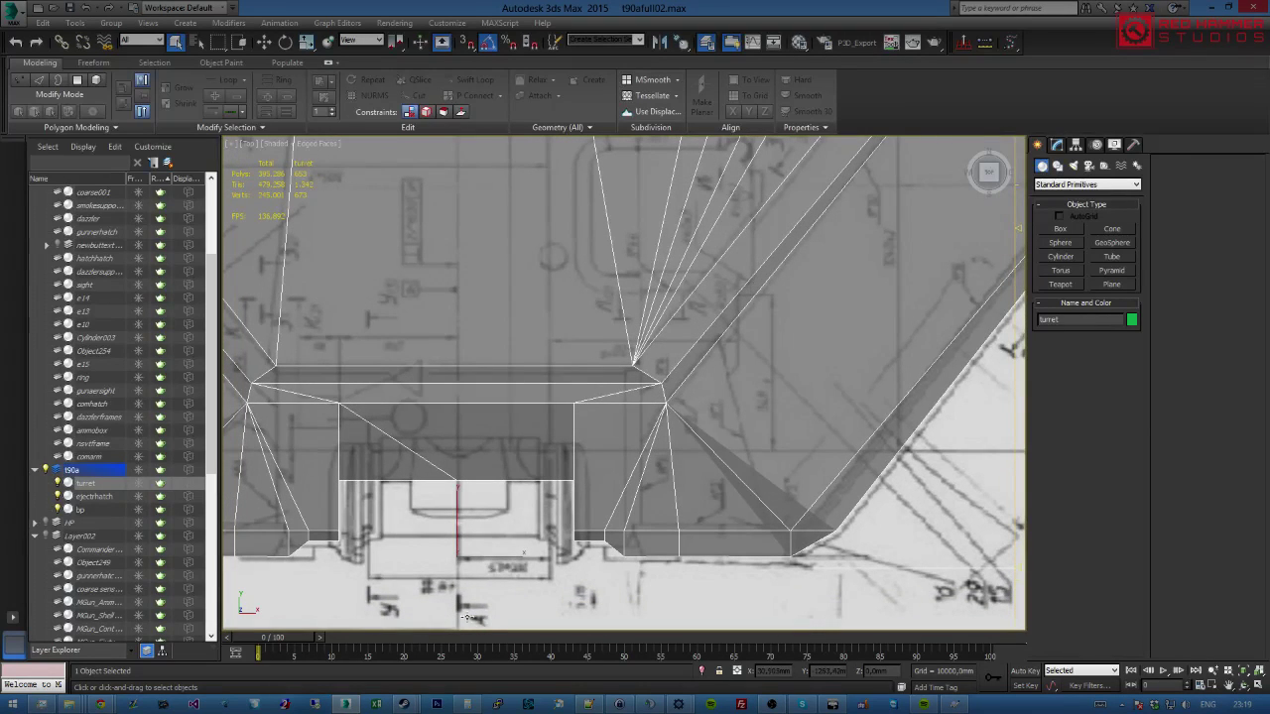
# Switch to the browser, examine the t72-arena-2.jpg turret reference photo at full size, and return to 3ds Max.
pyautogui.moveTo(651, 706)
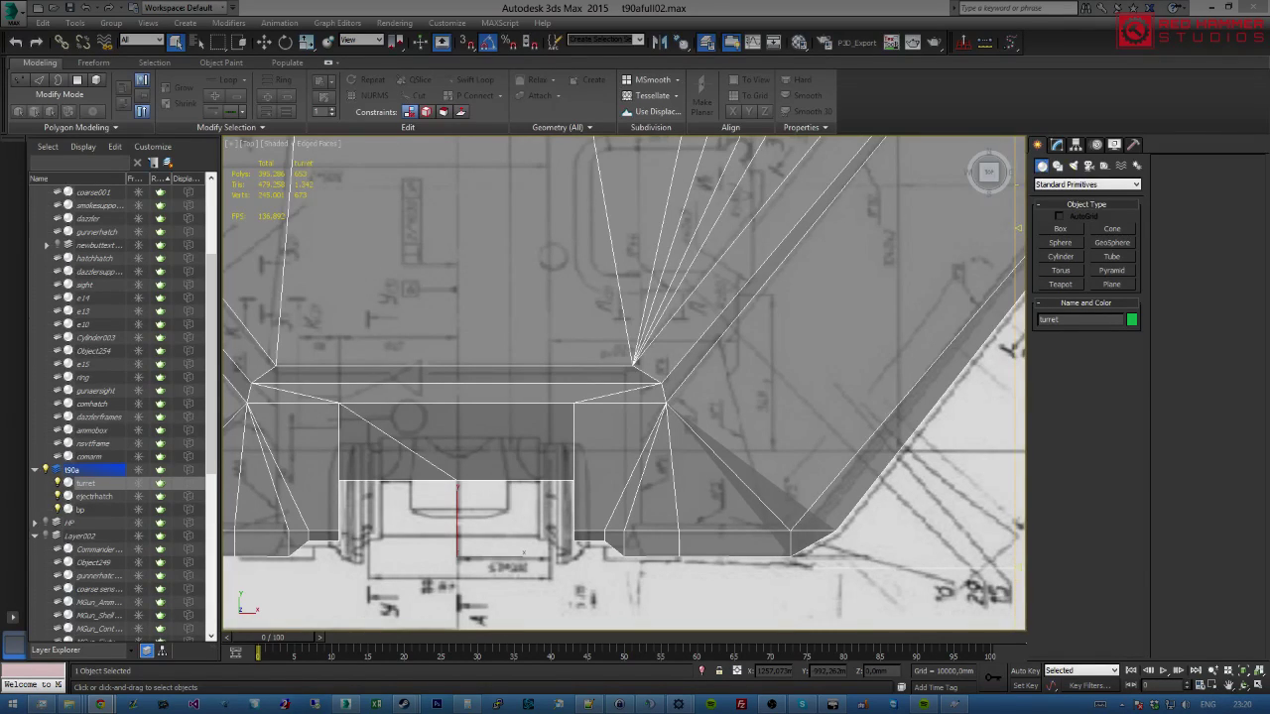
pyautogui.click(100, 704)
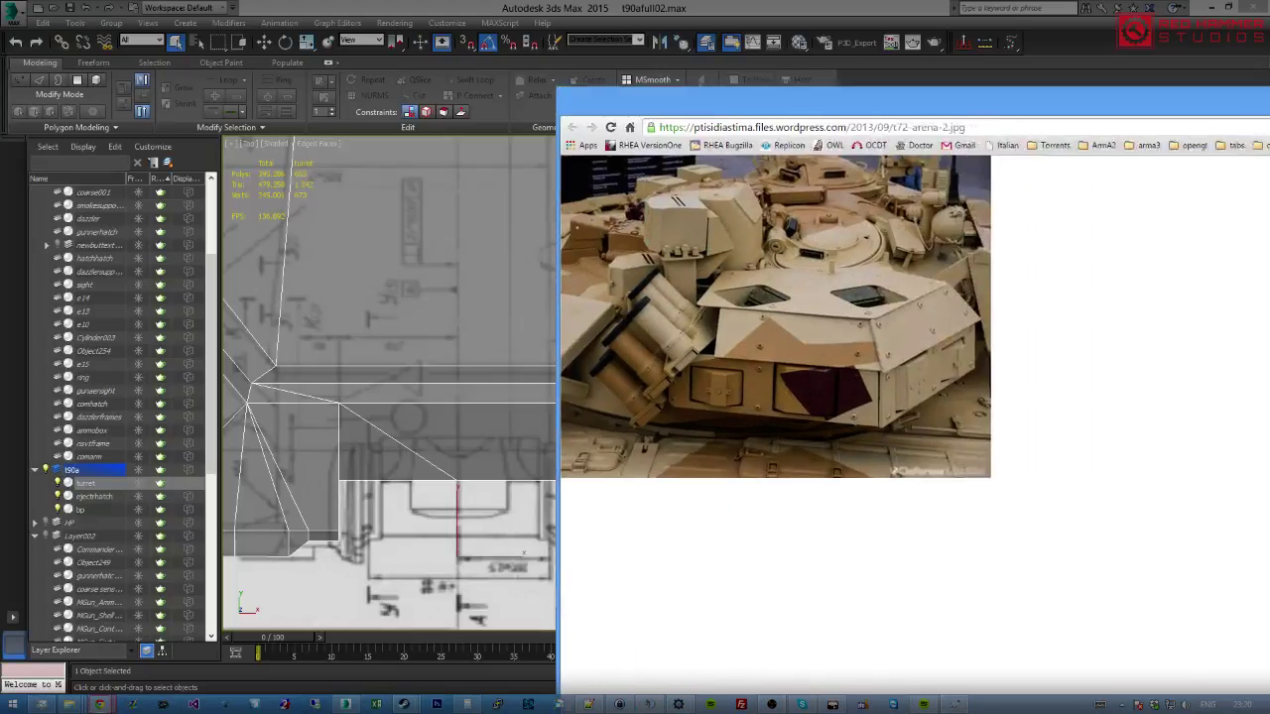
pyautogui.doubleClick(1157, 132)
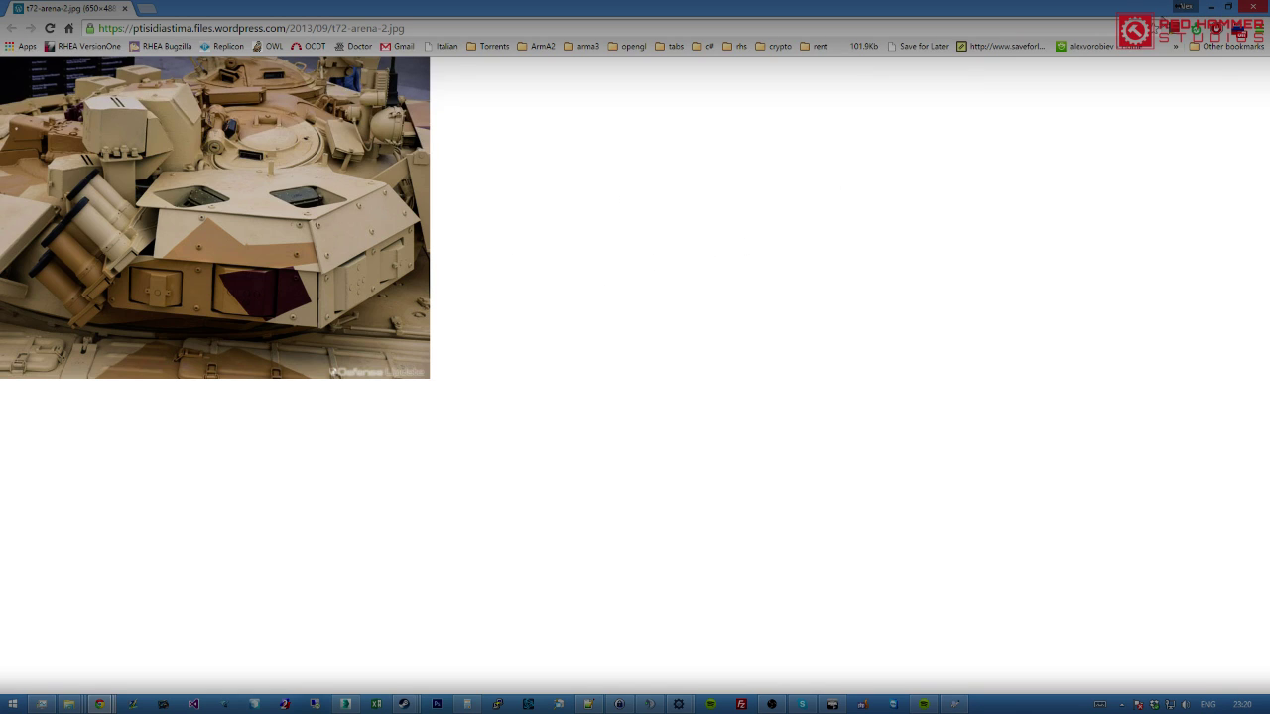
pyautogui.click(1252, 6)
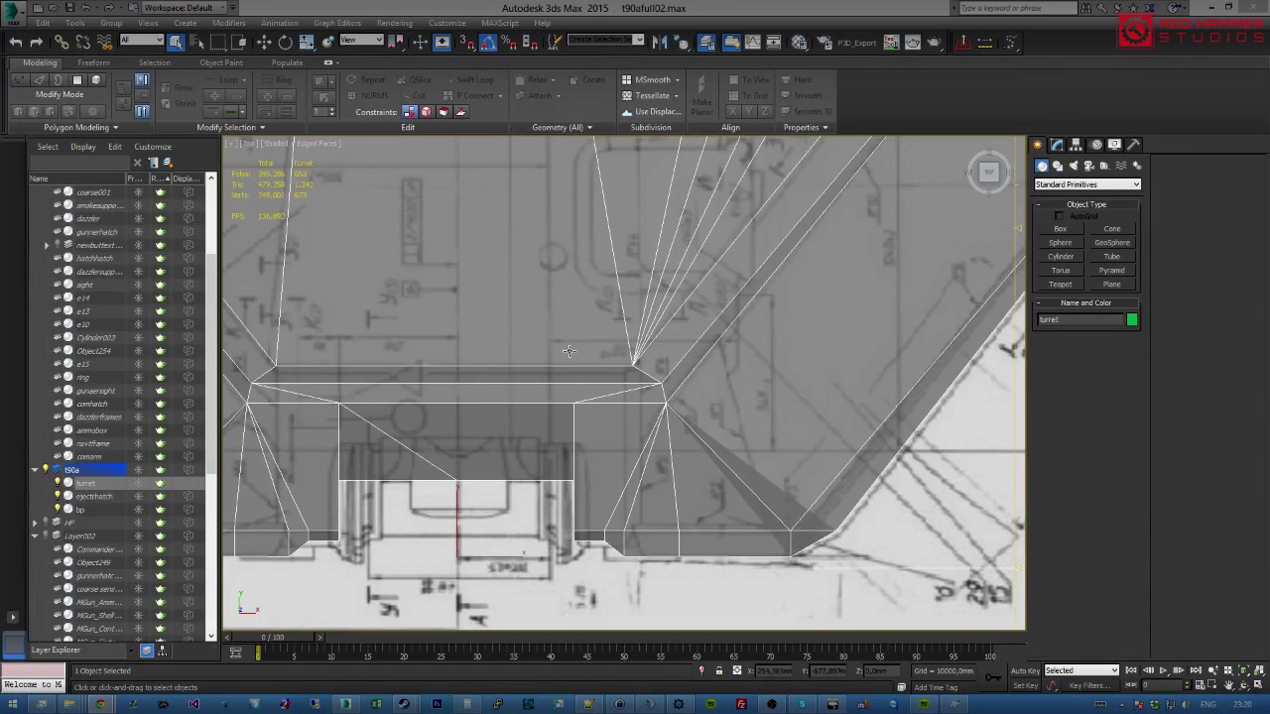
pyautogui.moveTo(615, 340); pyautogui.dragTo(546, 481, button='middle')
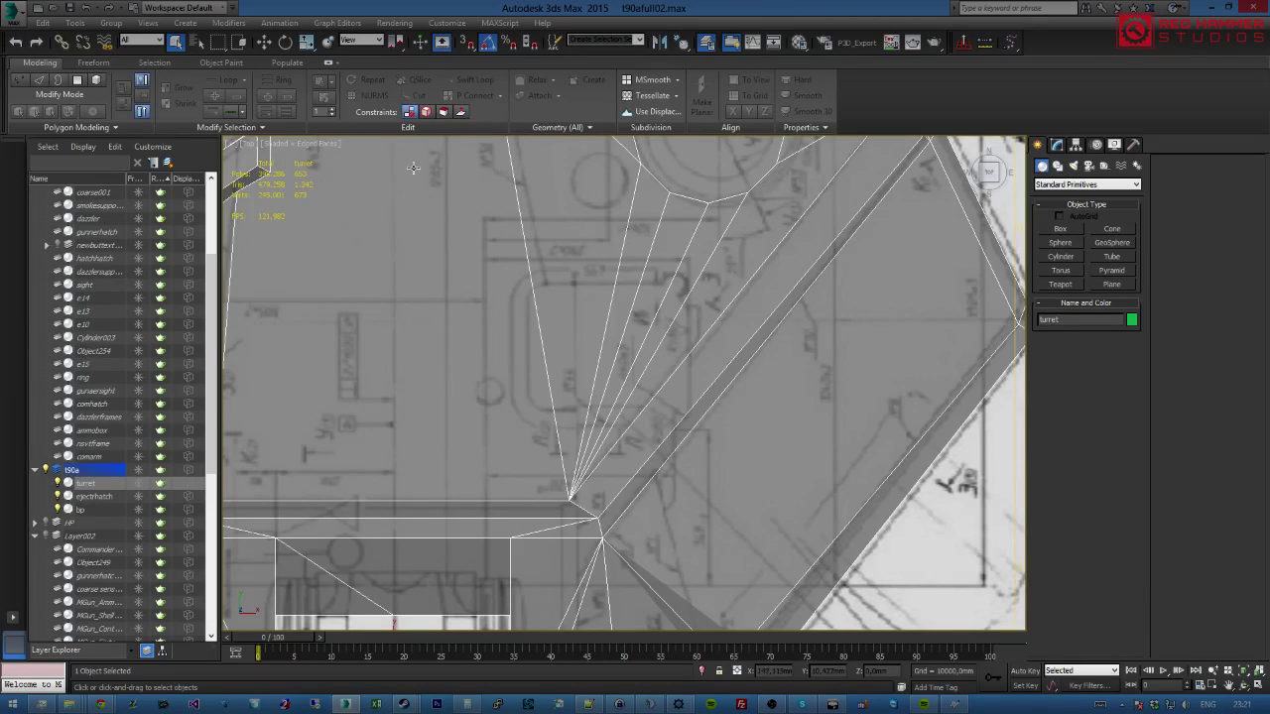
pyautogui.click(1056, 145)
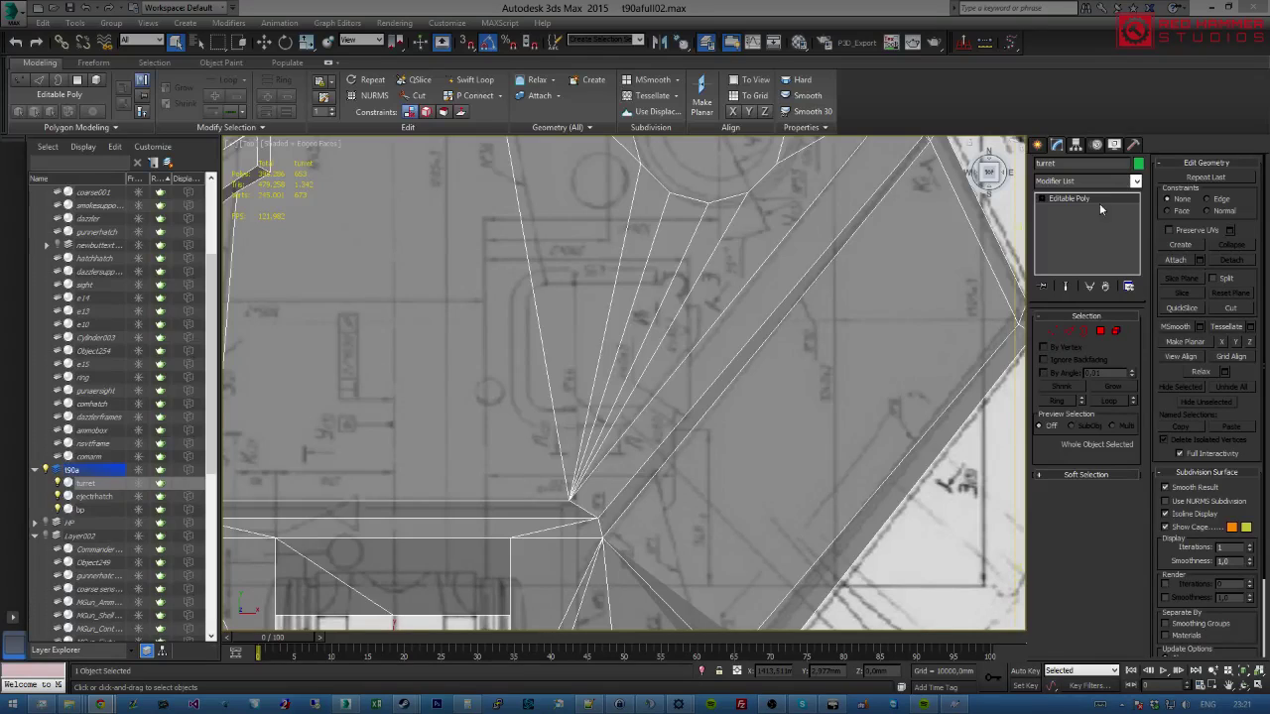
pyautogui.scroll(4, 545, 298)
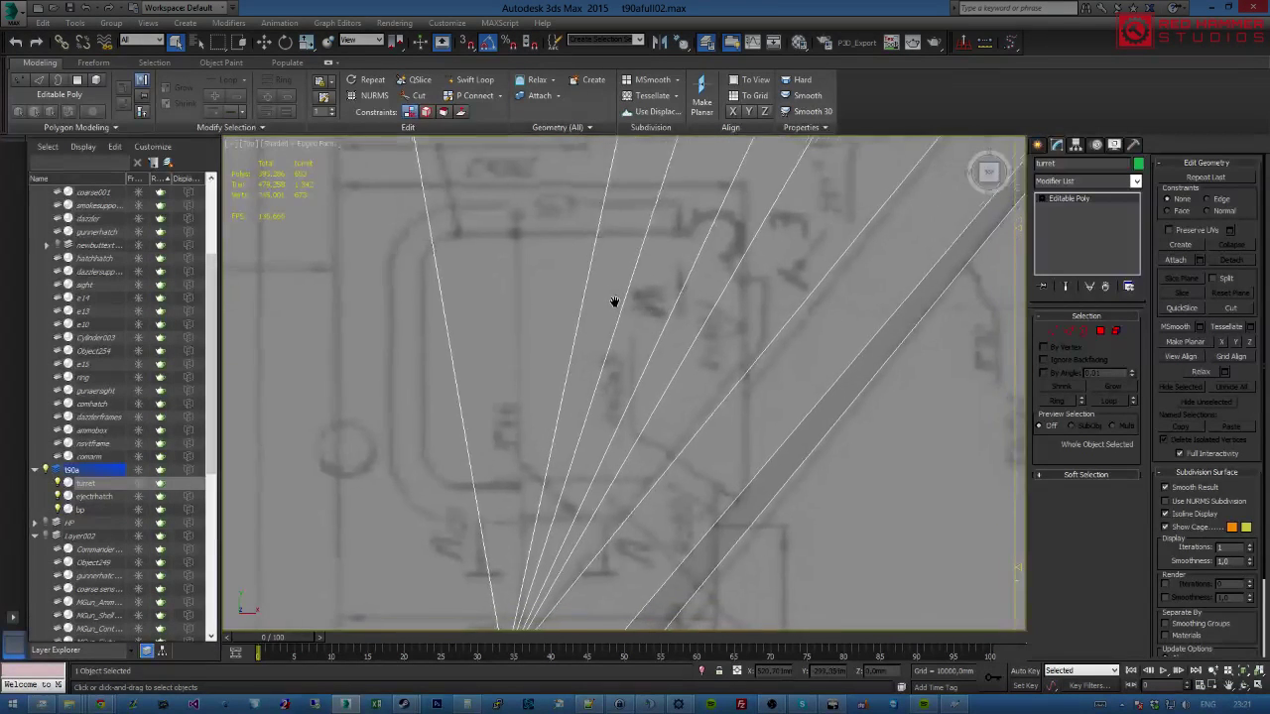
pyautogui.moveTo(616, 305); pyautogui.dragTo(629, 300, button='middle')
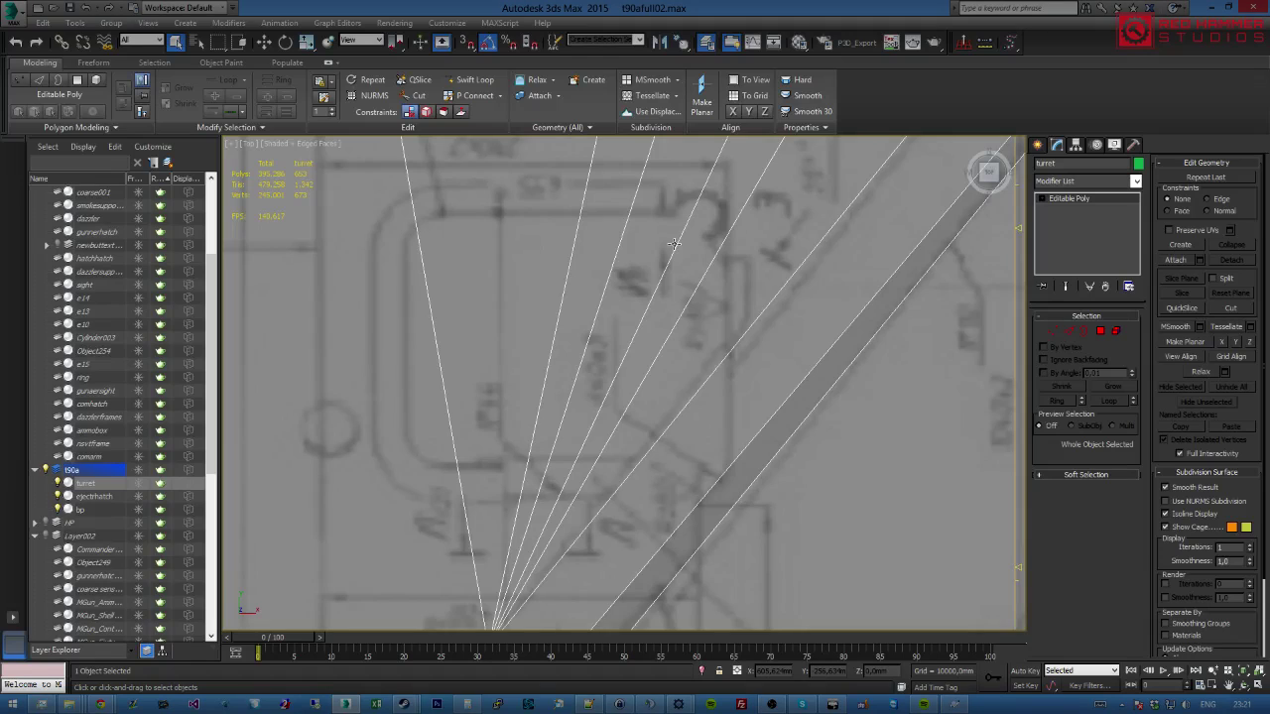
pyautogui.click(1050, 331)
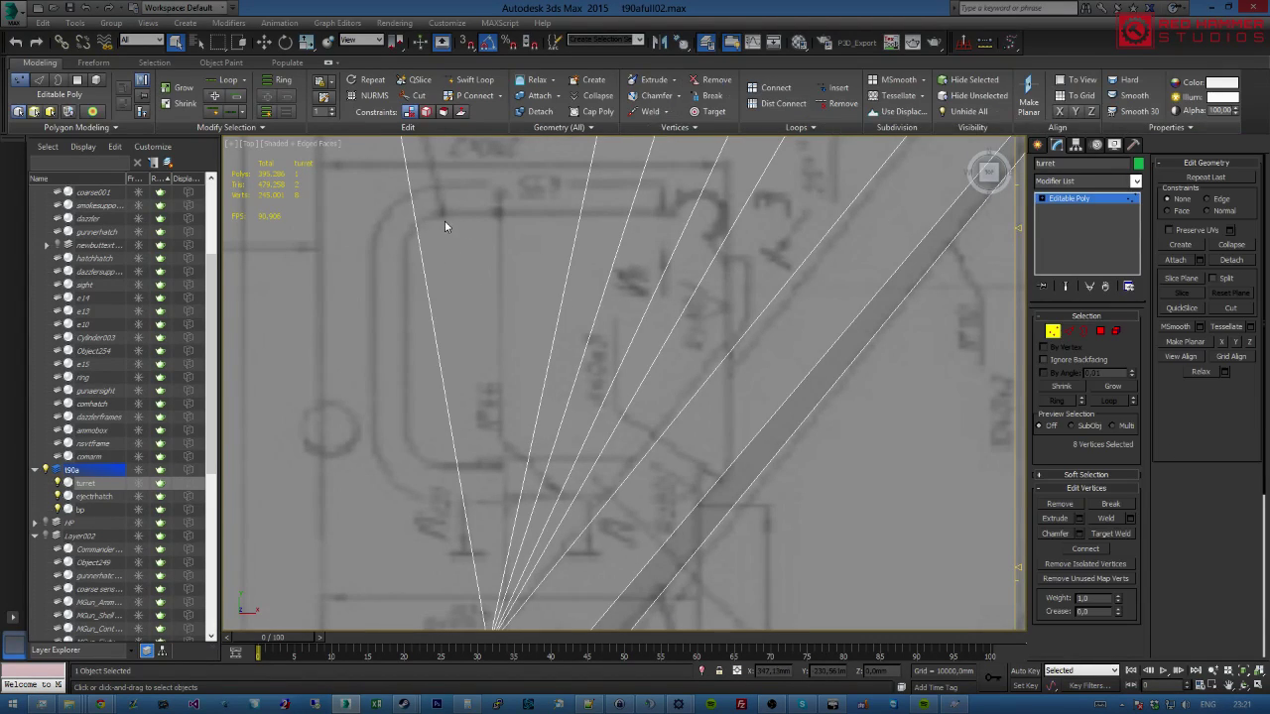
pyautogui.moveTo(439, 247); pyautogui.dragTo(424, 261, button='middle')
pyautogui.hotkey('alt', 'c')
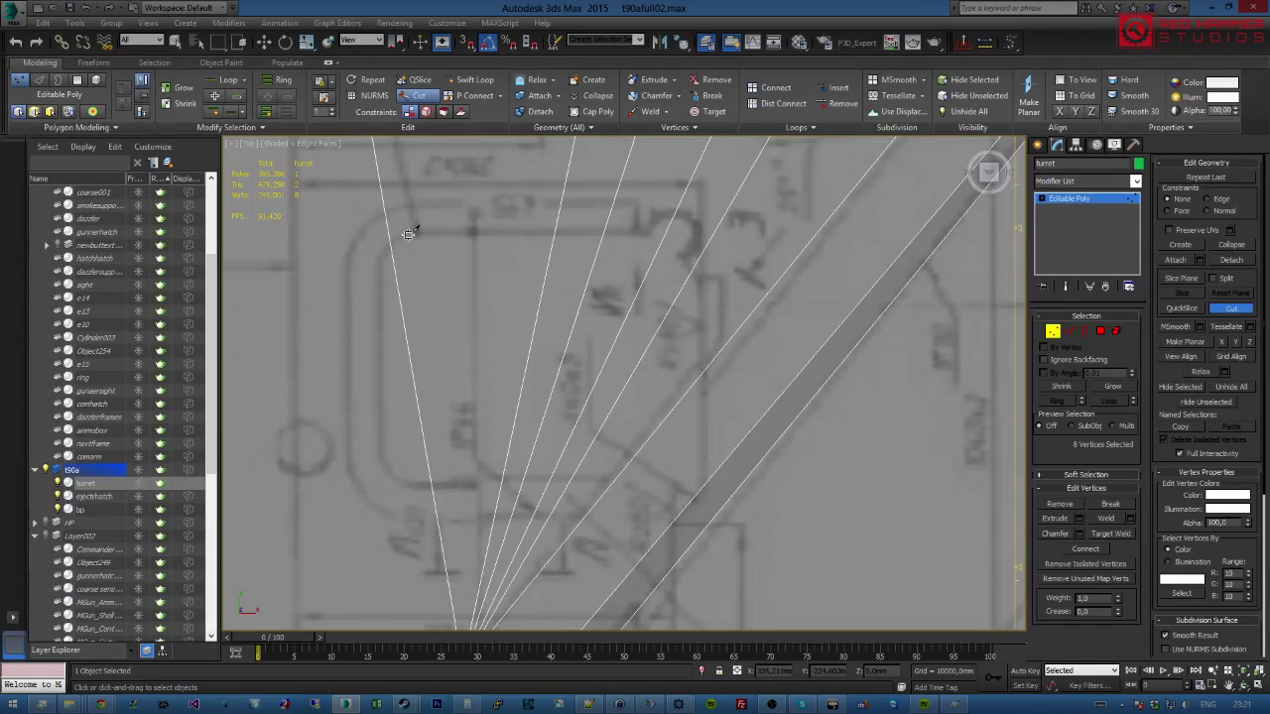
pyautogui.click(1052, 330)
# Try to draw a box over the blueprint's rounded rectangular outline on the turret.
pyautogui.click(1038, 146)
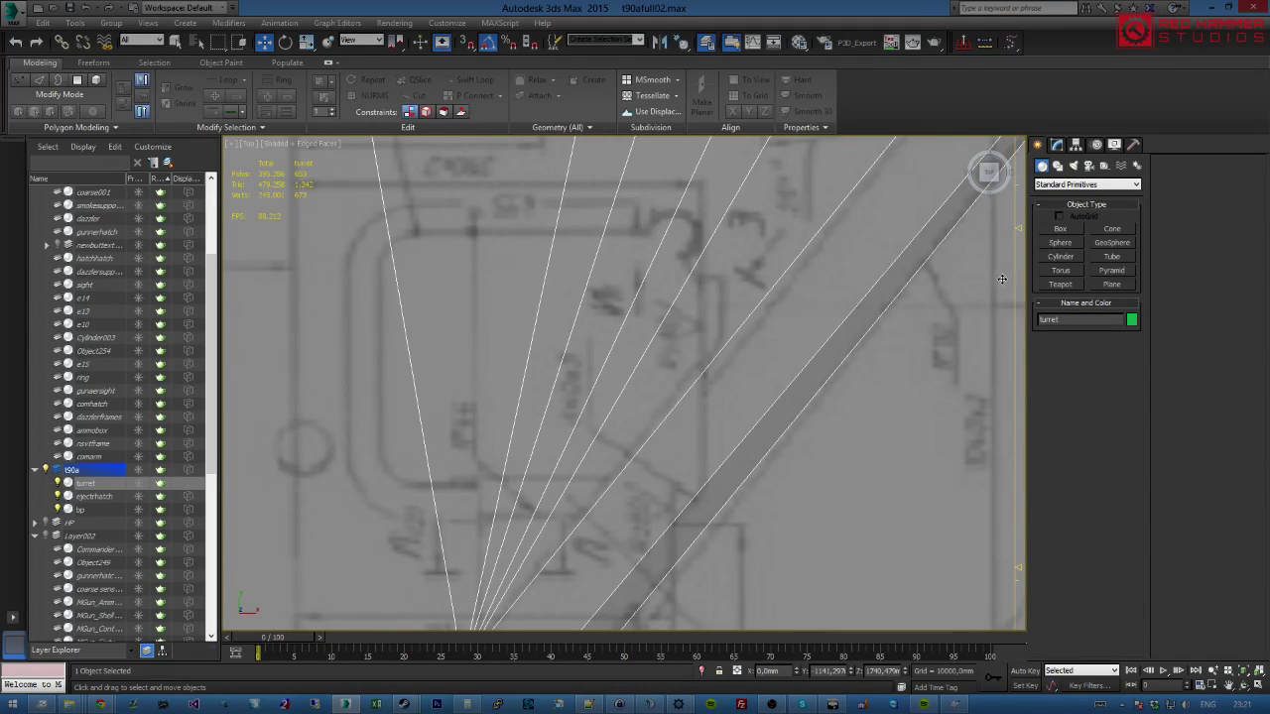
pyautogui.click(1061, 229)
pyautogui.moveTo(381, 235); pyautogui.dragTo(723, 476)
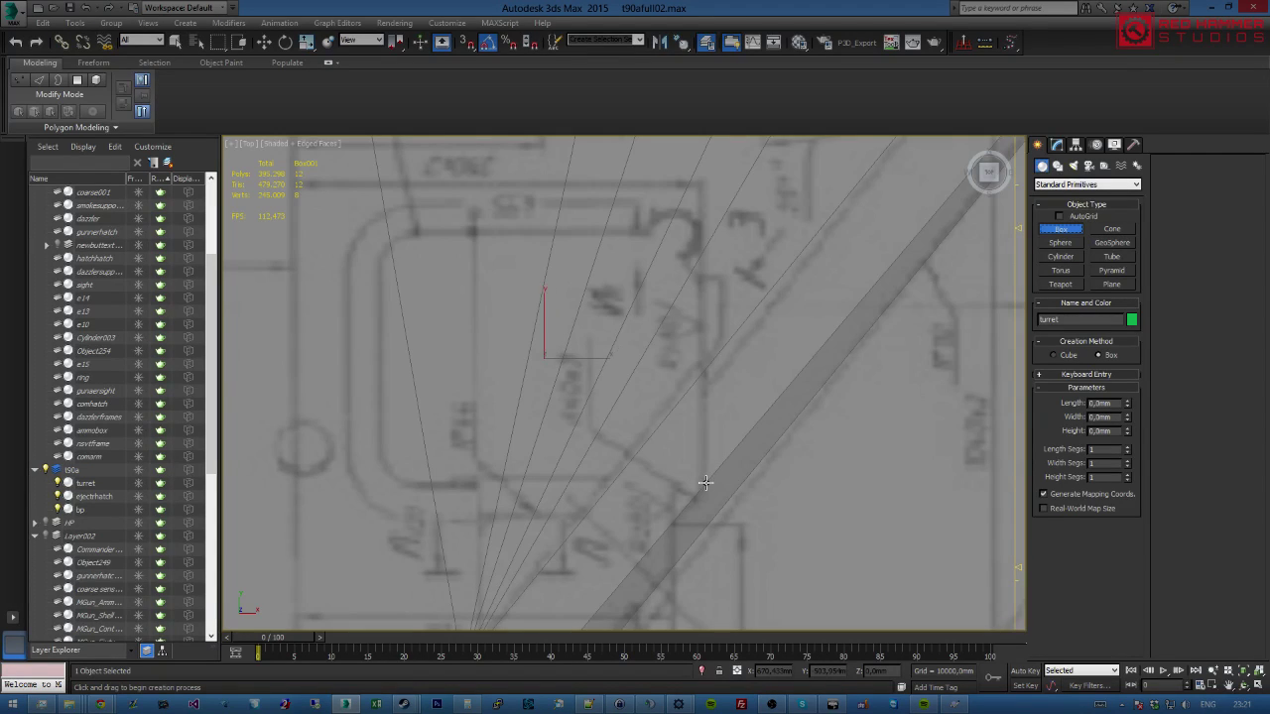
pyautogui.press('F3')
pyautogui.click(702, 471)
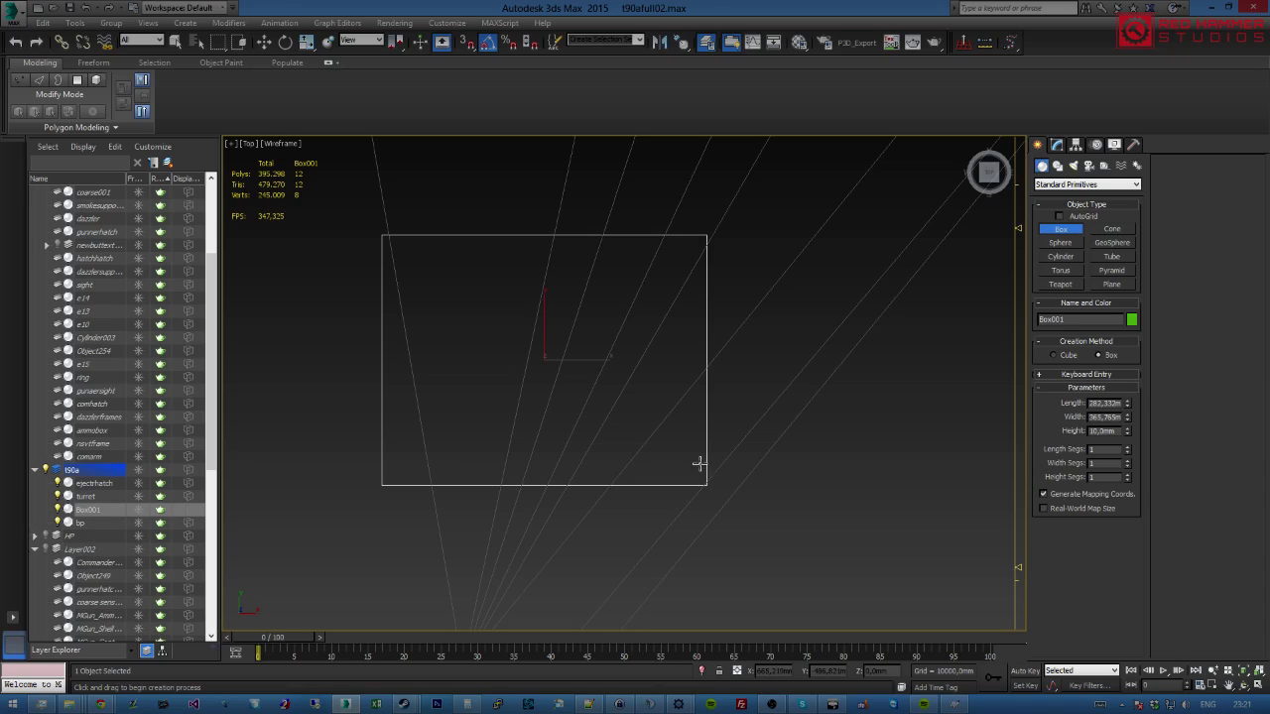
pyautogui.press('F3')
pyautogui.moveTo(688, 430)
pyautogui.keyDown('alt'); pyautogui.mouseDown(button='middle')
pyautogui.moveTo(622, 368)
pyautogui.moveTo(617, 449)
pyautogui.moveTo(635, 354)
pyautogui.moveTo(715, 433)
pyautogui.moveTo(669, 384)
pyautogui.mouseUp(button='middle'); pyautogui.keyUp('alt')
pyautogui.scroll(-2, 617, 449)
pyautogui.hotkey('ctrl', 'z')
# Draw a box about 268 mm long, 354 mm wide and 103 mm high inside the blueprint's rounded rectangular outline.
pyautogui.press('t')
pyautogui.press('z')
pyautogui.scroll(10, 643, 402)
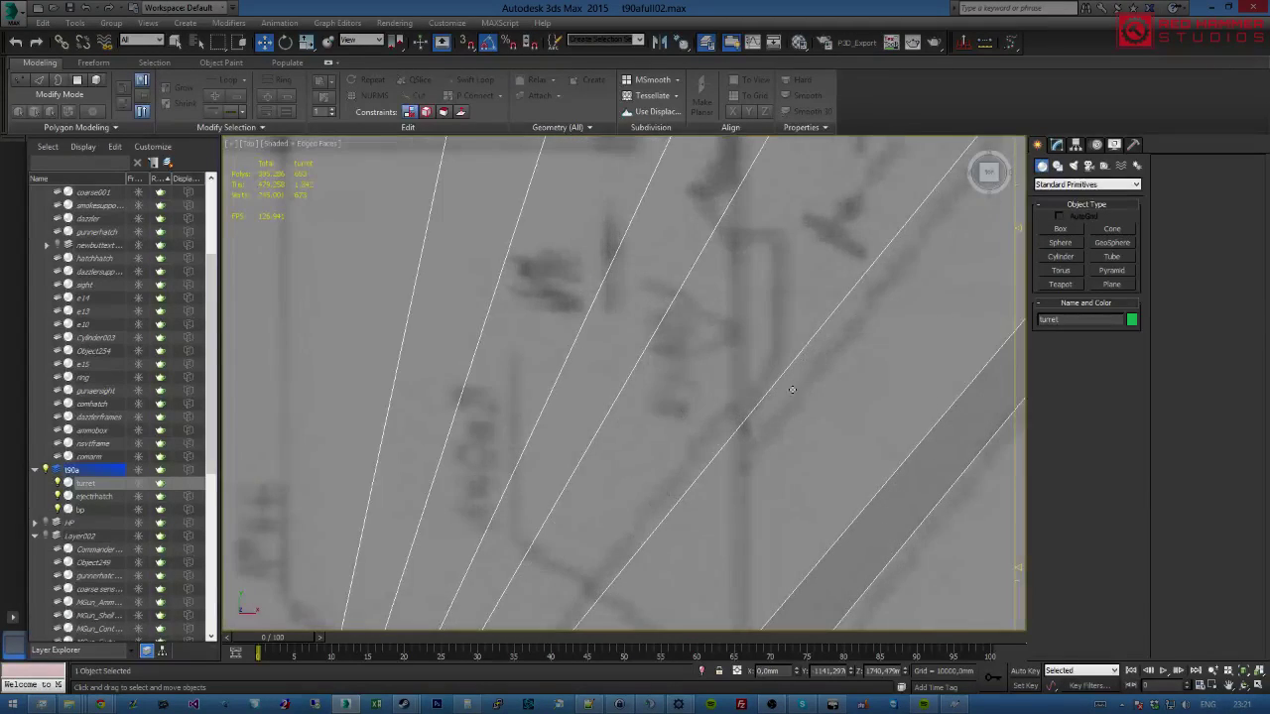
pyautogui.click(1060, 229)
pyautogui.scroll(-5, 461, 313)
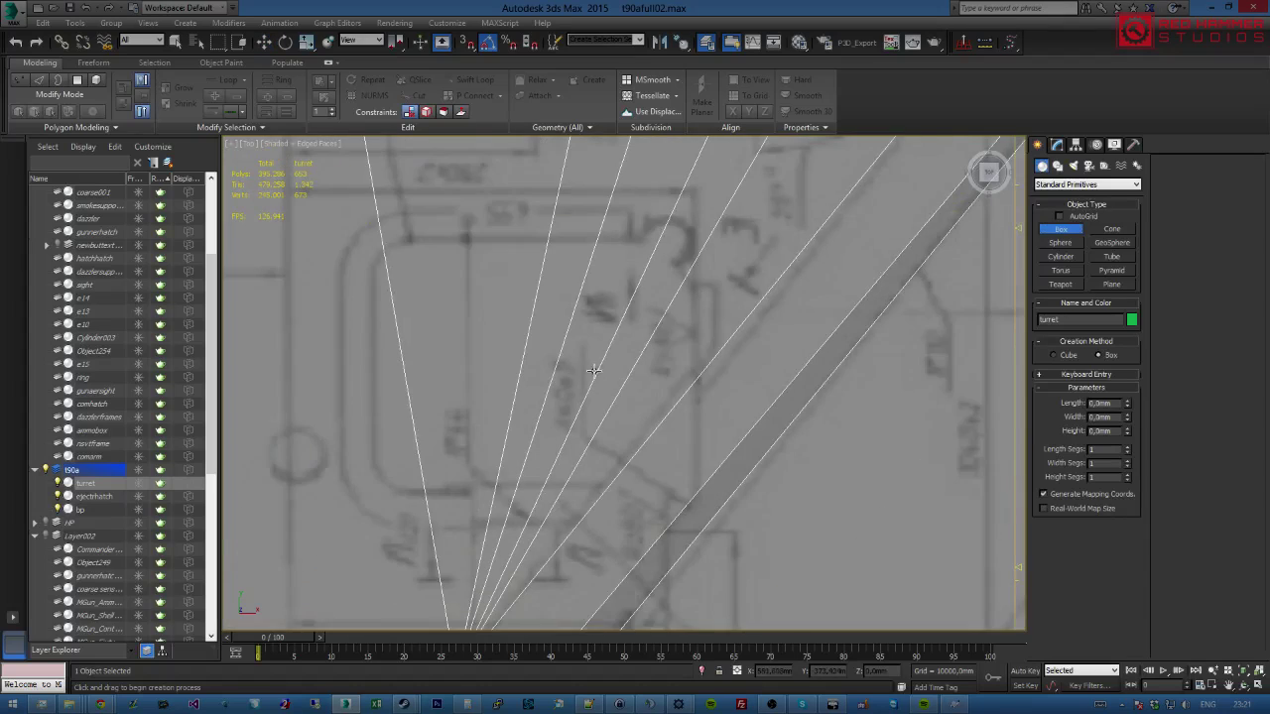
pyautogui.moveTo(428, 277); pyautogui.dragTo(646, 446)
pyautogui.click(646, 446)
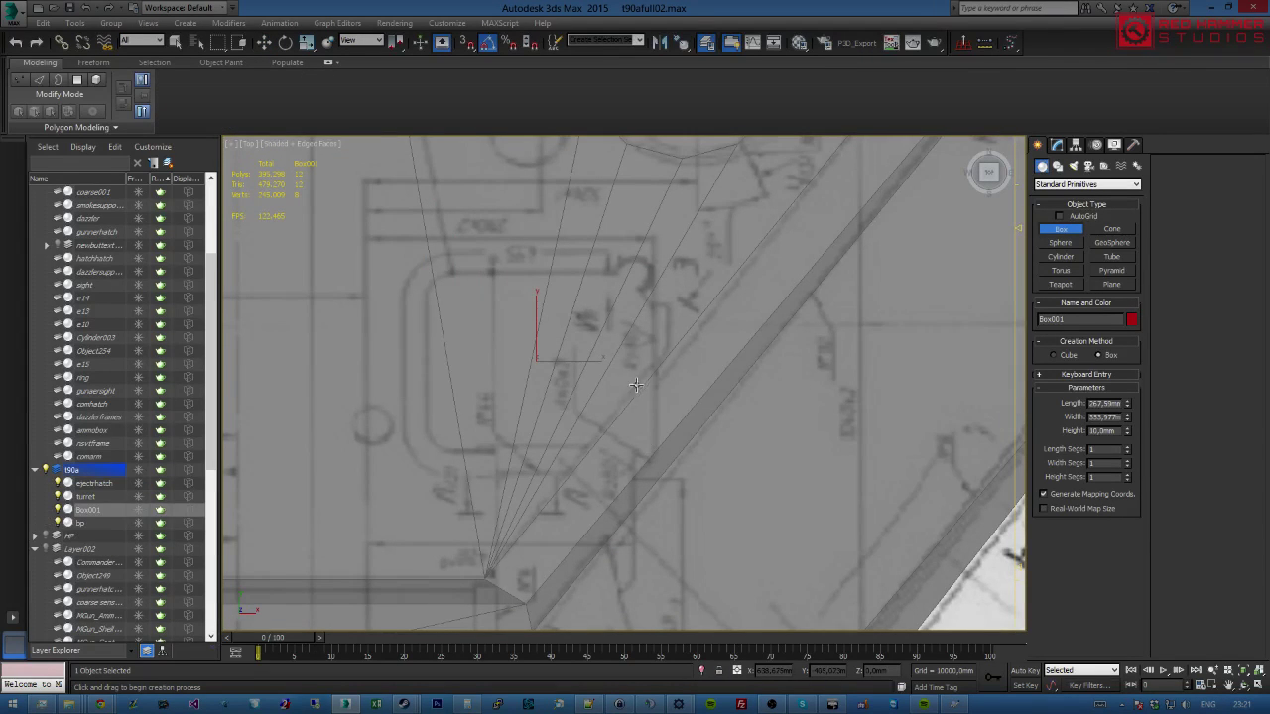
pyautogui.keyDown('alt'); pyautogui.moveTo(636, 380); pyautogui.dragTo(553, 351, button='middle'); pyautogui.keyUp('alt')
pyautogui.scroll(-5, 592, 430)
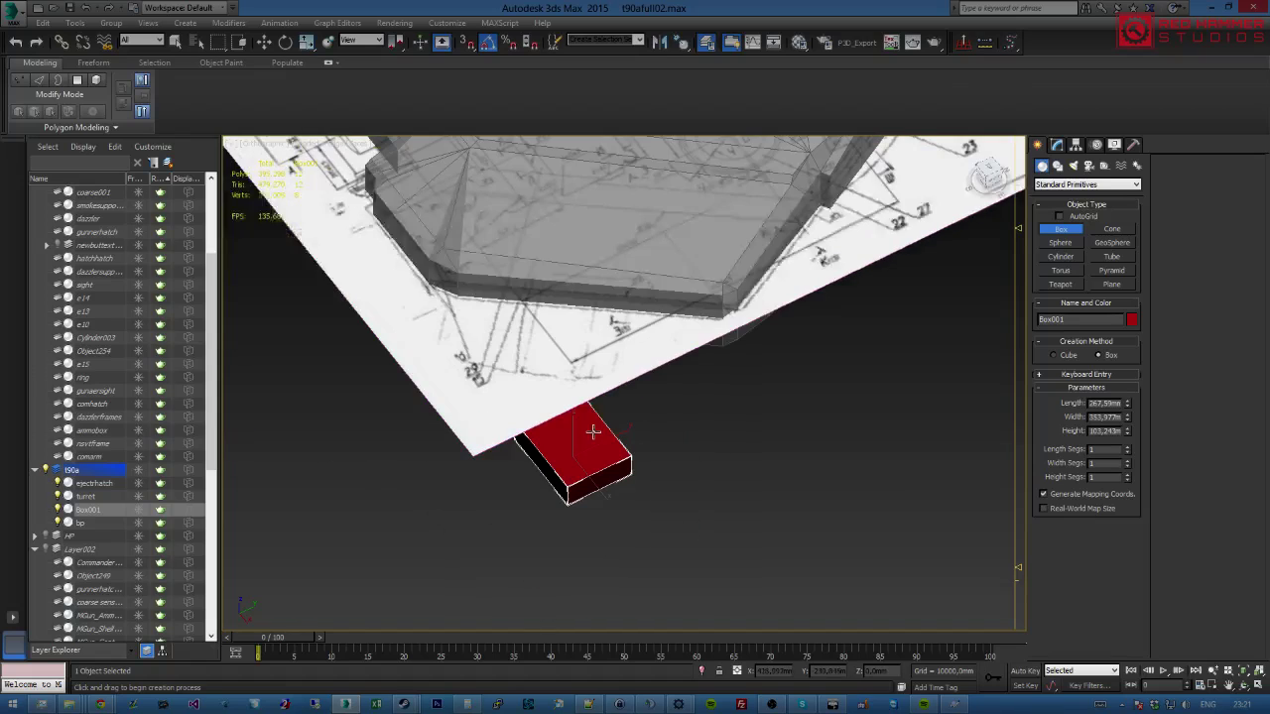
# Raise the new box vertically above the turret roof, to a Z position of about 1915 mm.
pyautogui.press('w')
pyautogui.moveTo(567, 429); pyautogui.dragTo(534, 107)
pyautogui.click(564, 387)
pyautogui.hotkey('ctrl', 'z')
pyautogui.hotkey('ctrl', 'z')
pyautogui.moveTo(543, 278); pyautogui.dragTo(555, 472, button='middle')
pyautogui.keyDown('alt'); pyautogui.moveTo(555, 472); pyautogui.dragTo(635, 506, button='middle'); pyautogui.keyUp('alt')
pyautogui.press('t')
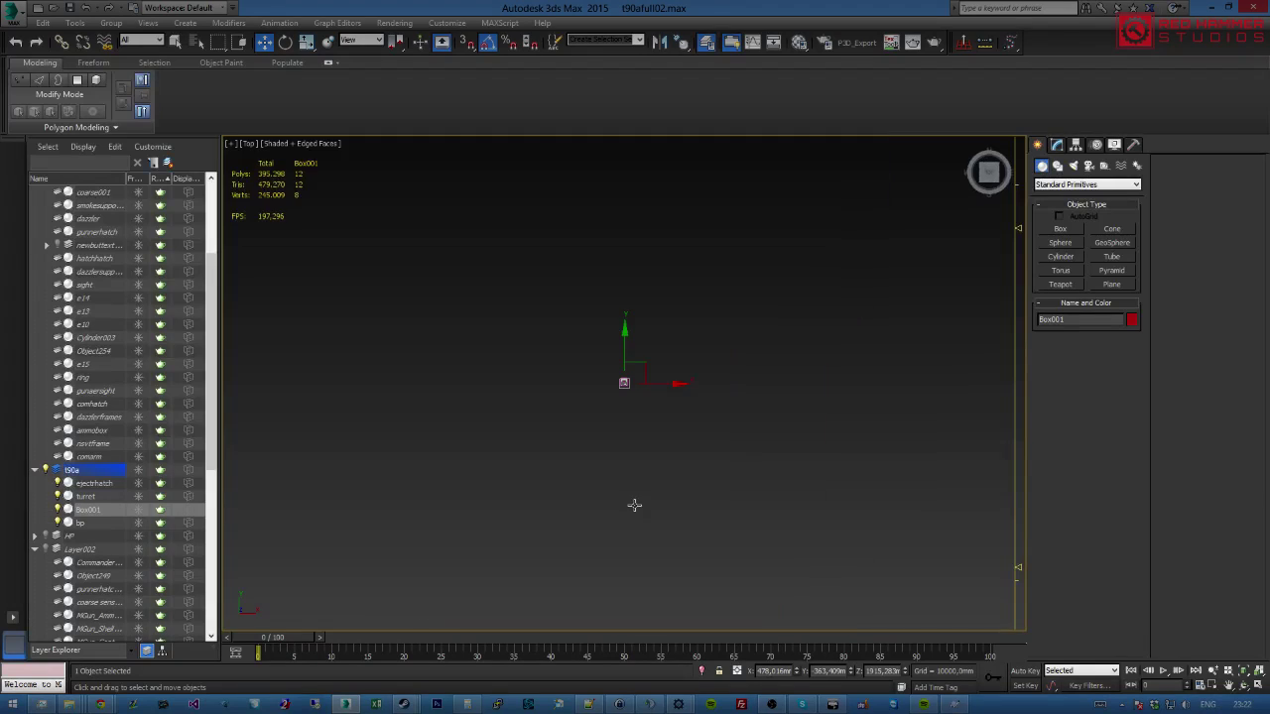
pyautogui.press('z')
pyautogui.moveTo(601, 371); pyautogui.dragTo(552, 403, button='middle')
pyautogui.scroll(-3, 551, 403)
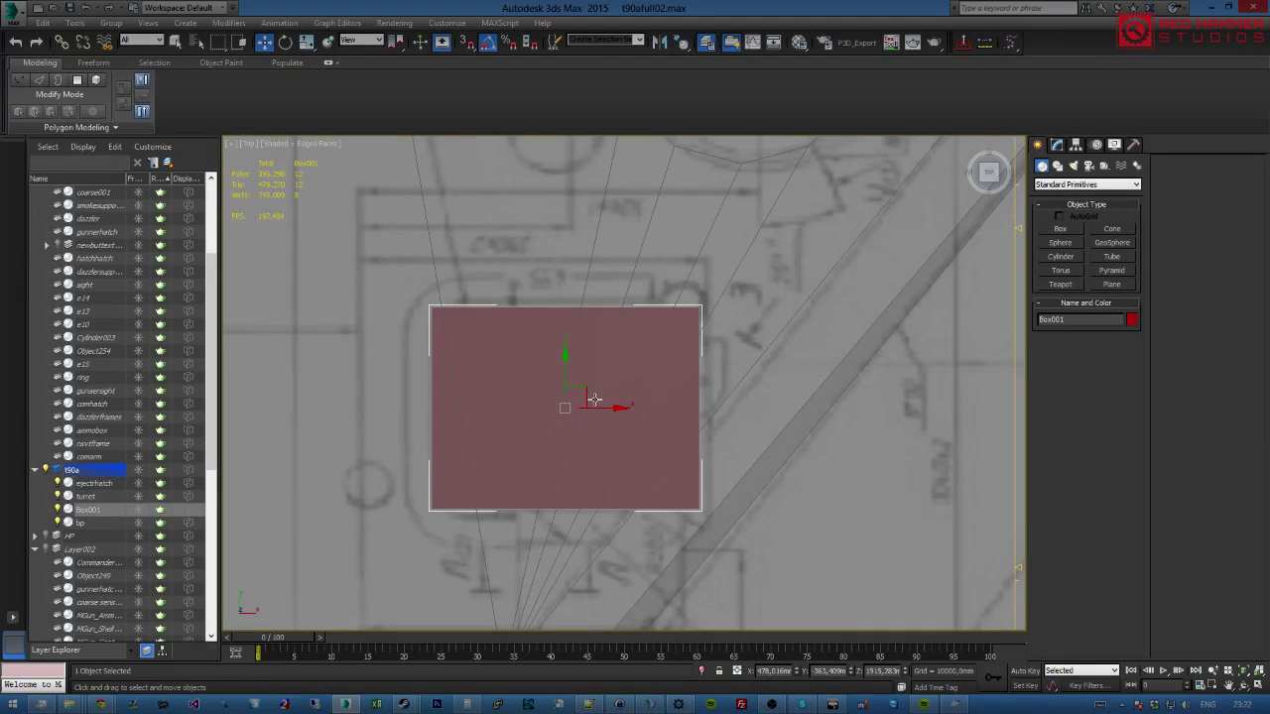
# Make the box see-through and move it in plan to fit inside the blueprint's rounded rectangular outline.
pyautogui.hotkey('alt', 'x')
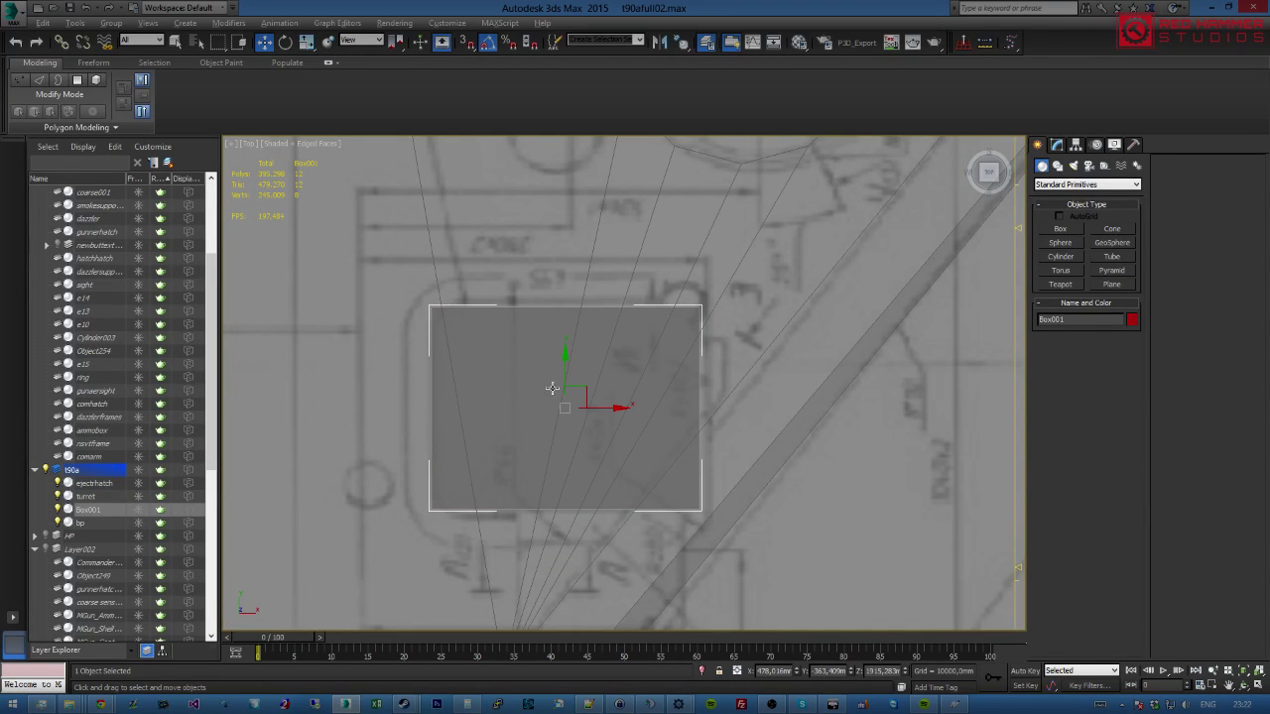
pyautogui.moveTo(581, 389); pyautogui.dragTo(583, 383)
pyautogui.click(1056, 145)
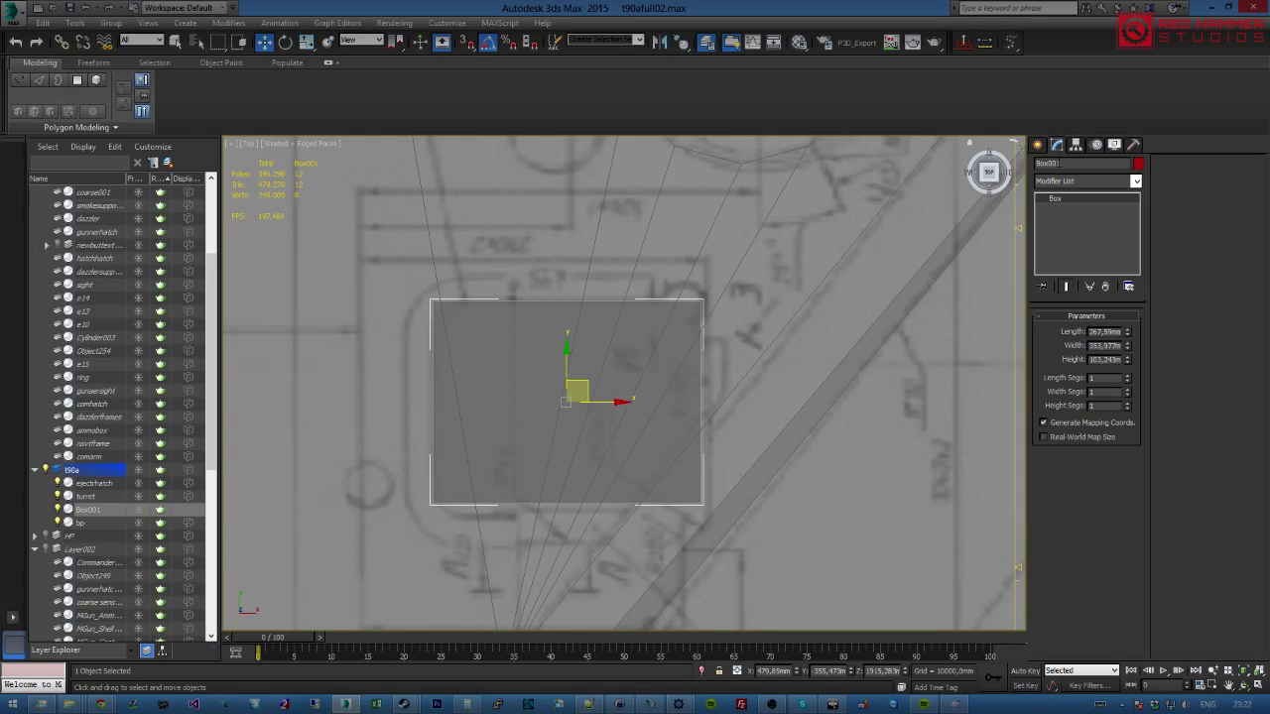
pyautogui.click(581, 389)
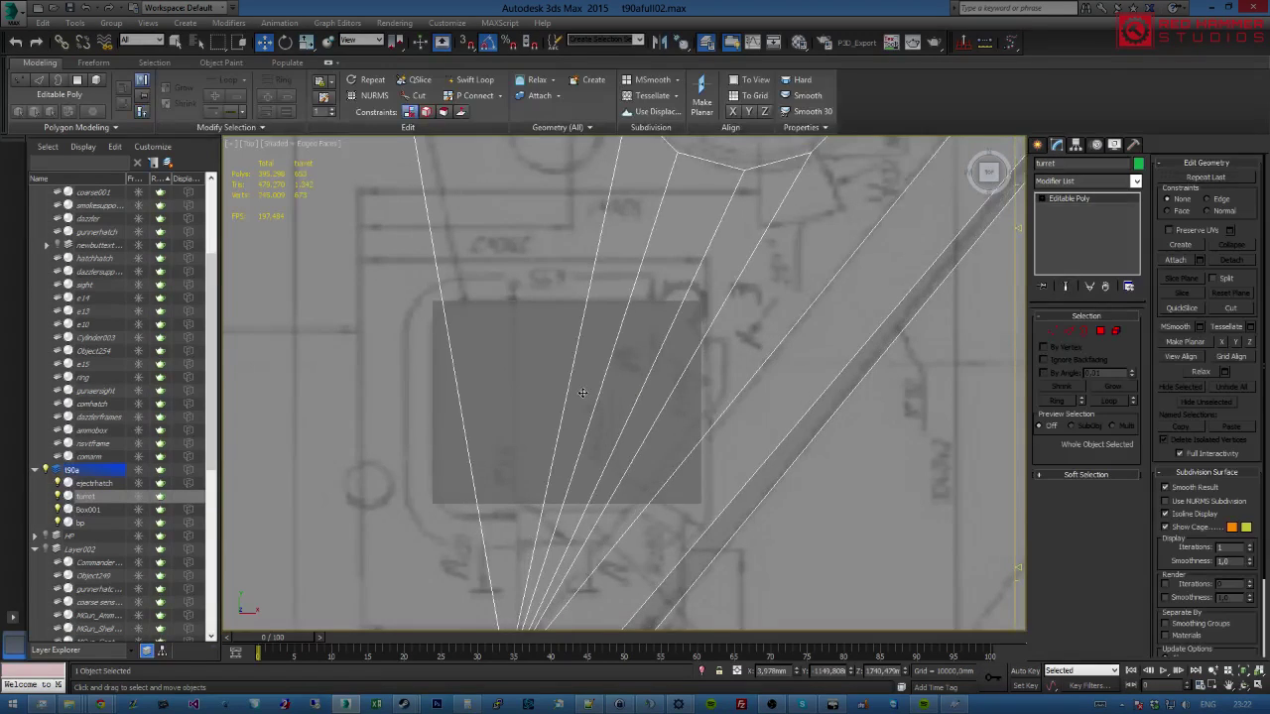
pyautogui.click(536, 380)
pyautogui.moveTo(582, 384); pyautogui.dragTo(580, 399)
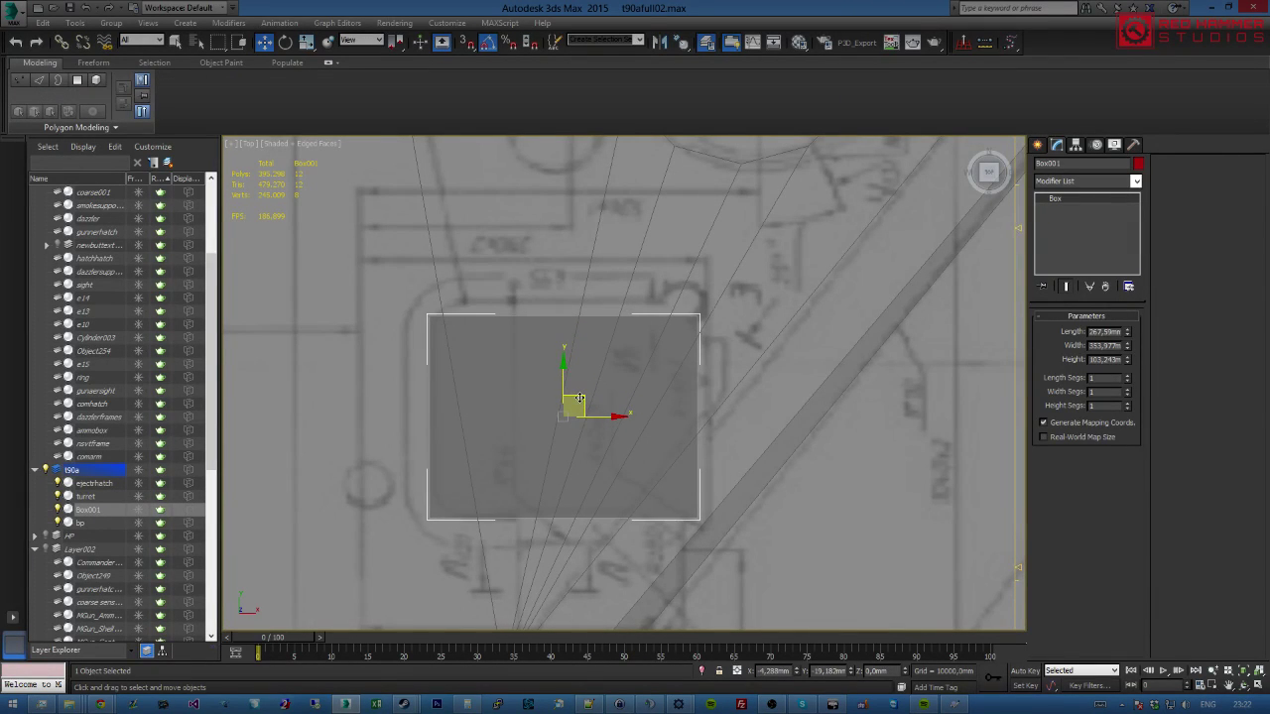
# Try widening the box to about 364 mm against the blueprint outline.
pyautogui.click(1127, 345)
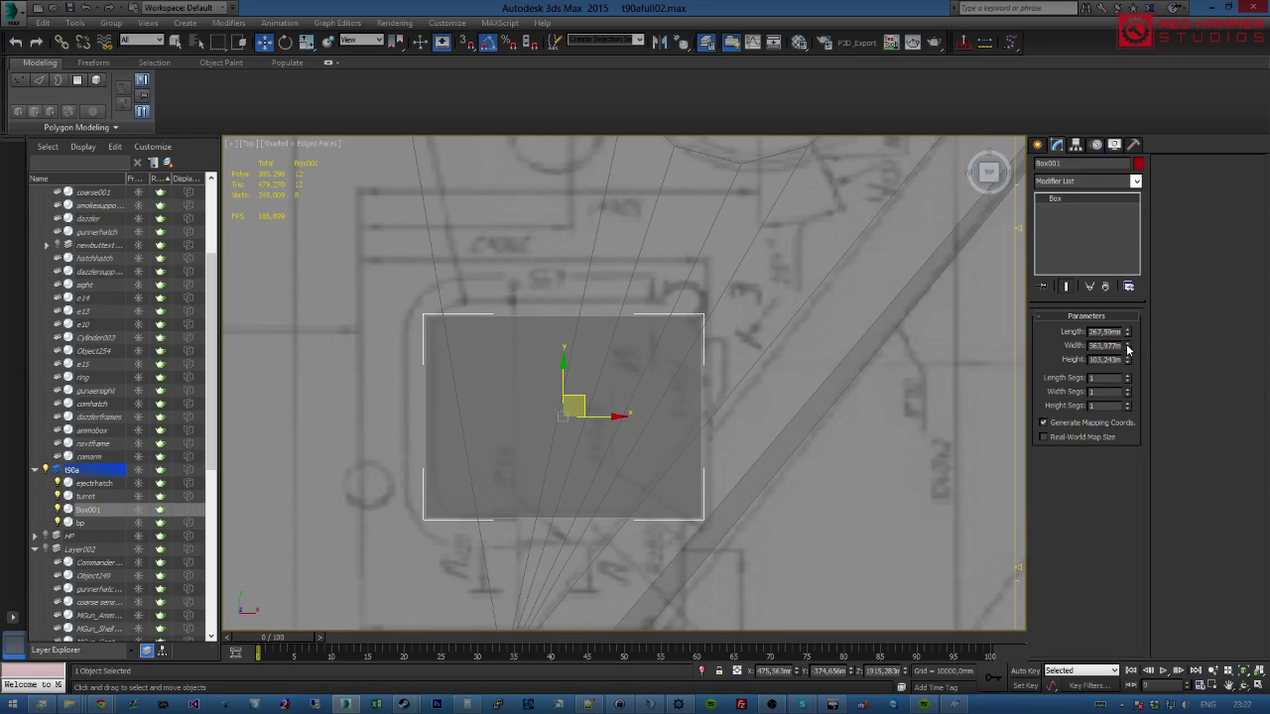
pyautogui.moveTo(1127, 349); pyautogui.dragTo(1128, 347)
pyautogui.click(1128, 348)
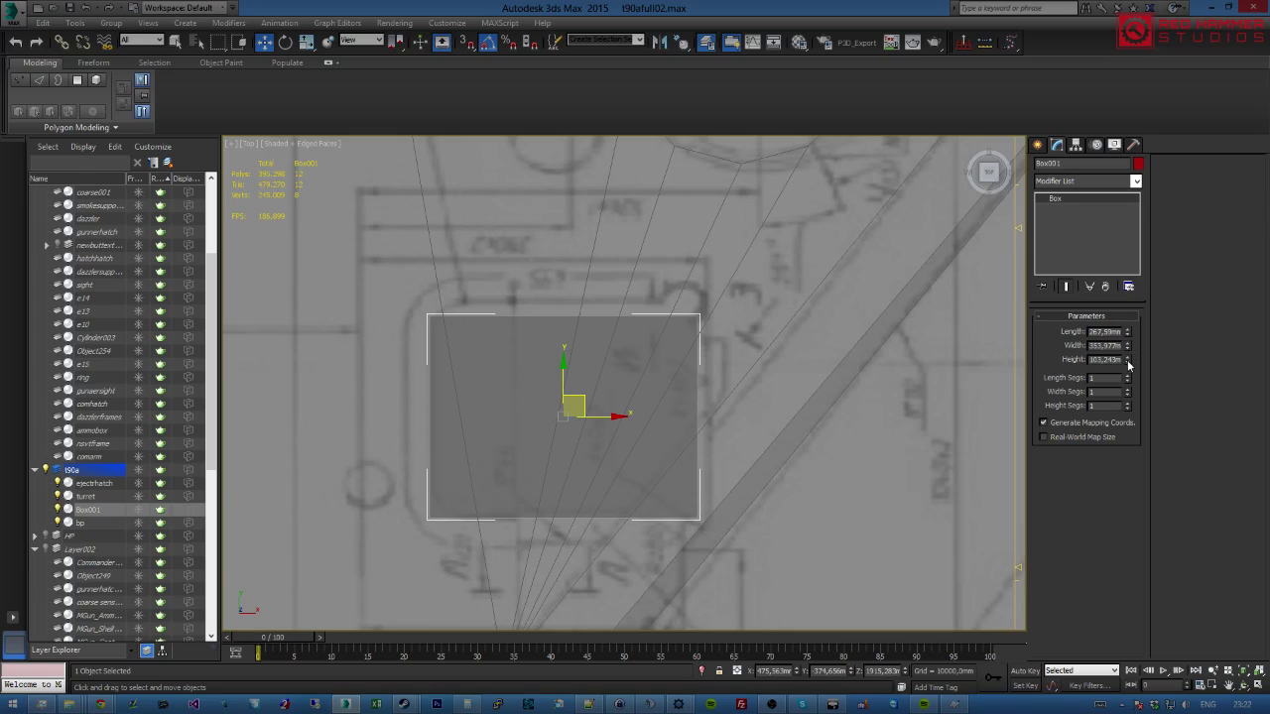
# Set the box's length to about 288 mm and height to about 123 mm, and recentre it lengthwise within the blueprint outline.
pyautogui.moveTo(1129, 334); pyautogui.dragTo(1128, 330)
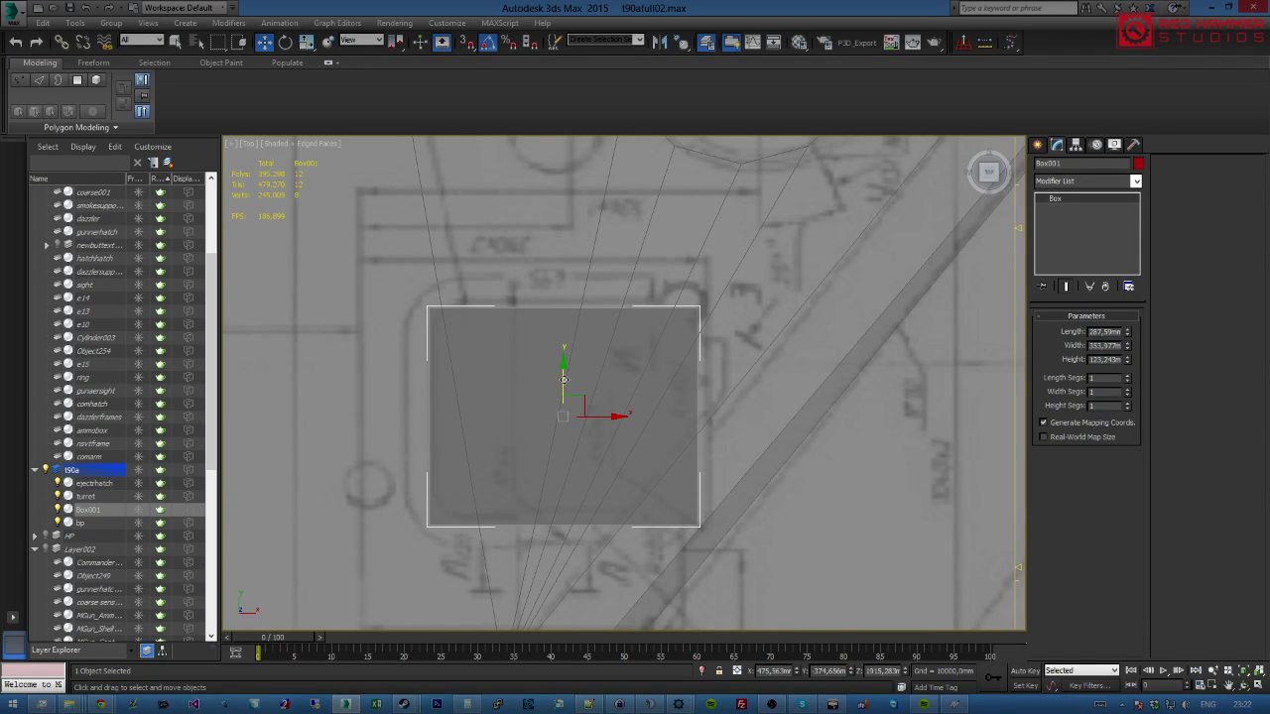
pyautogui.moveTo(564, 379); pyautogui.dragTo(563, 372)
pyautogui.keyDown('alt'); pyautogui.moveTo(570, 392); pyautogui.dragTo(707, 409, button='middle'); pyautogui.keyUp('alt')
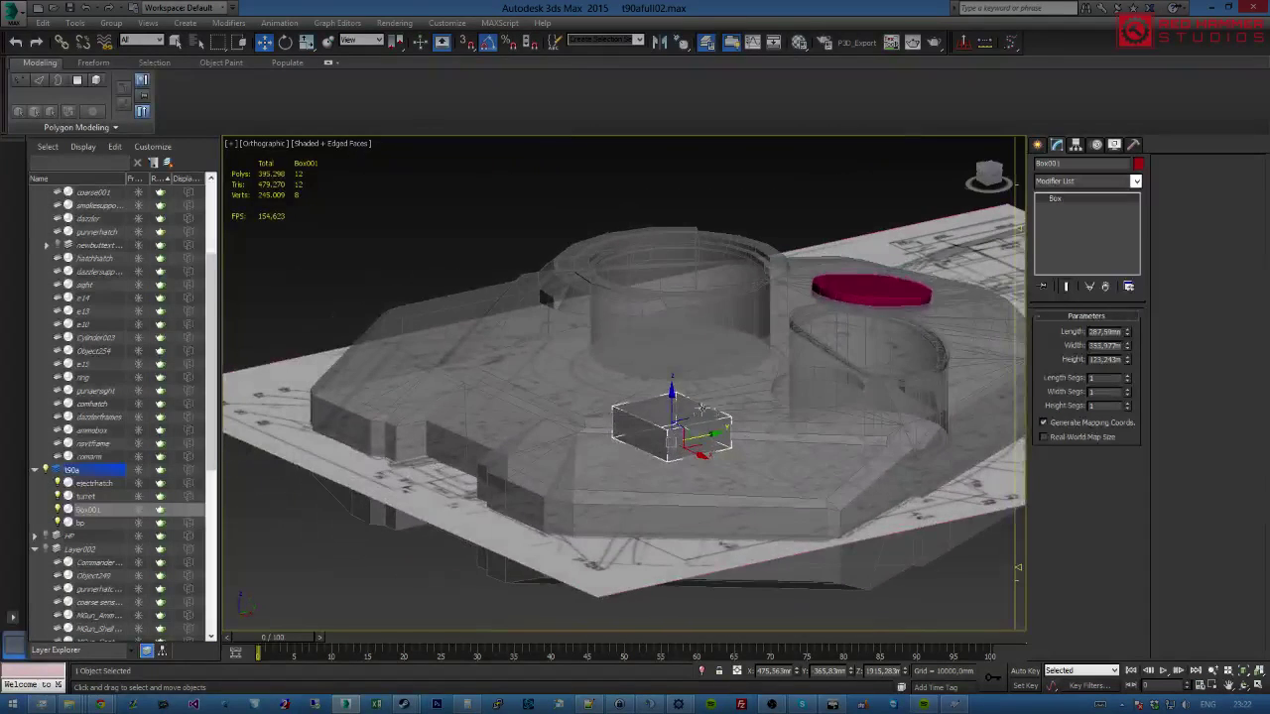
# Raise the box above the turret roof to a Z position of about 2118 mm, checking it from several angles.
pyautogui.moveTo(671, 404); pyautogui.dragTo(674, 314)
pyautogui.keyDown('alt'); pyautogui.moveTo(741, 368); pyautogui.dragTo(712, 470, button='middle'); pyautogui.keyUp('alt')
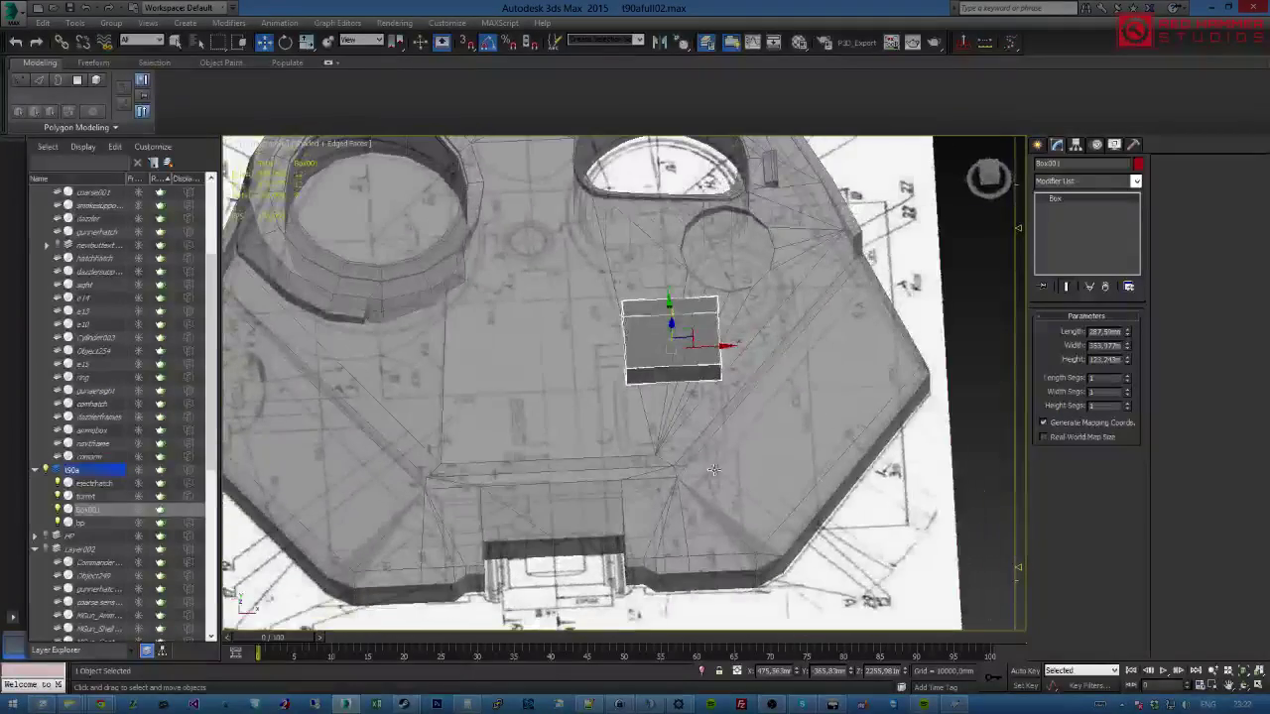
pyautogui.keyDown('alt'); pyautogui.moveTo(730, 424); pyautogui.dragTo(701, 387, button='middle'); pyautogui.keyUp('alt')
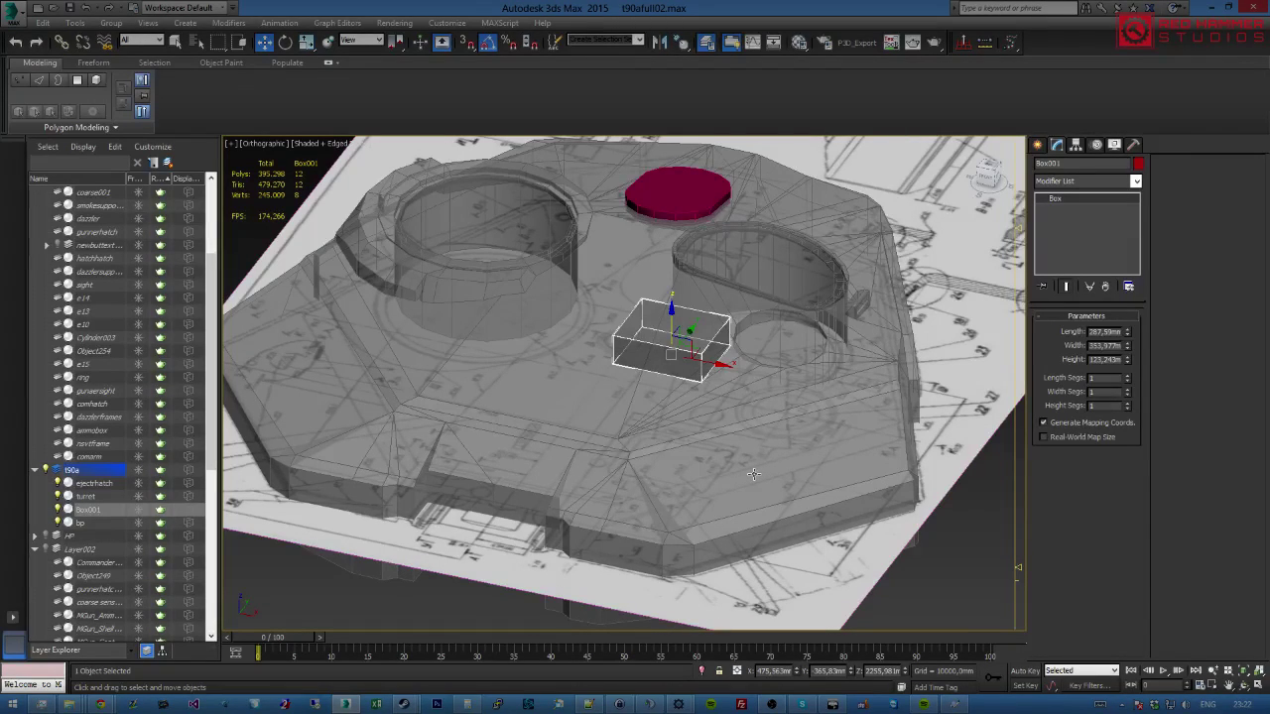
pyautogui.moveTo(728, 482)
pyautogui.keyDown('alt'); pyautogui.mouseDown(button='middle')
pyautogui.moveTo(764, 445)
pyautogui.moveTo(685, 462)
pyautogui.moveTo(691, 322)
pyautogui.moveTo(742, 407)
pyautogui.moveTo(764, 383)
pyautogui.moveTo(749, 428)
pyautogui.mouseUp(button='middle'); pyautogui.keyUp('alt')
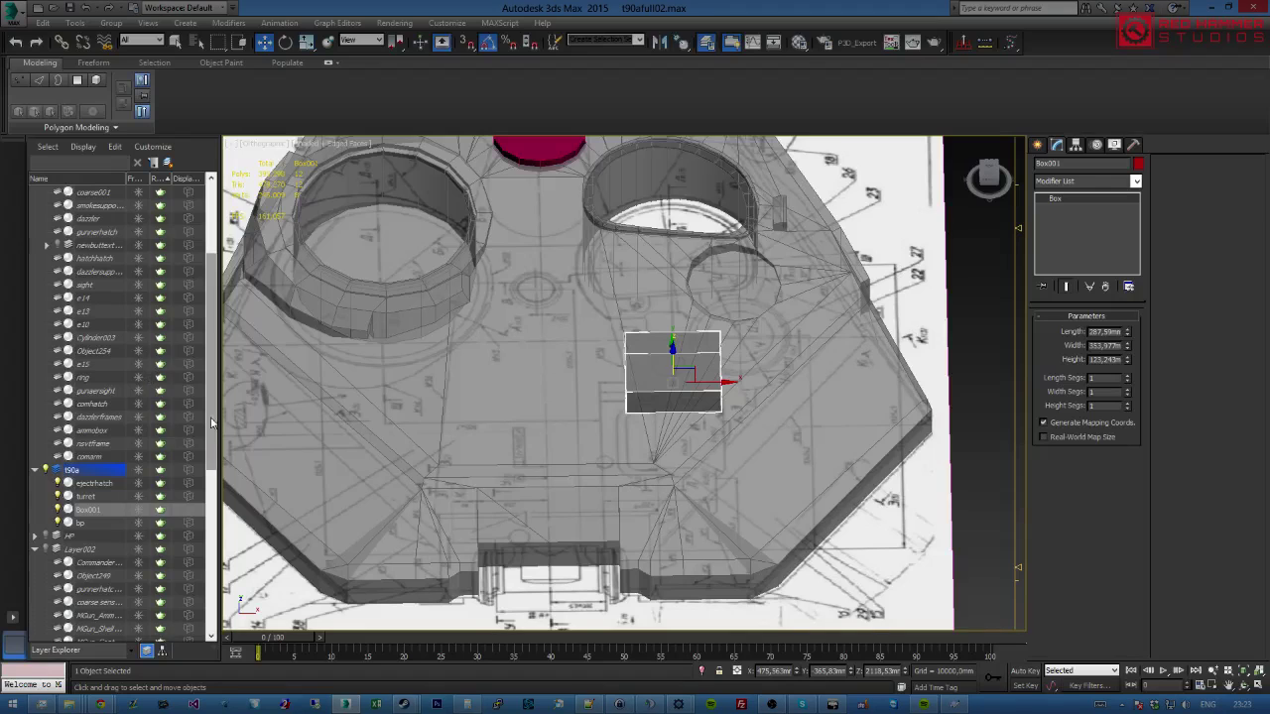
# Turn on the 0 (default) layer and show its Texture_0 scan mesh.
pyautogui.moveTo(210, 405); pyautogui.dragTo(202, 553)
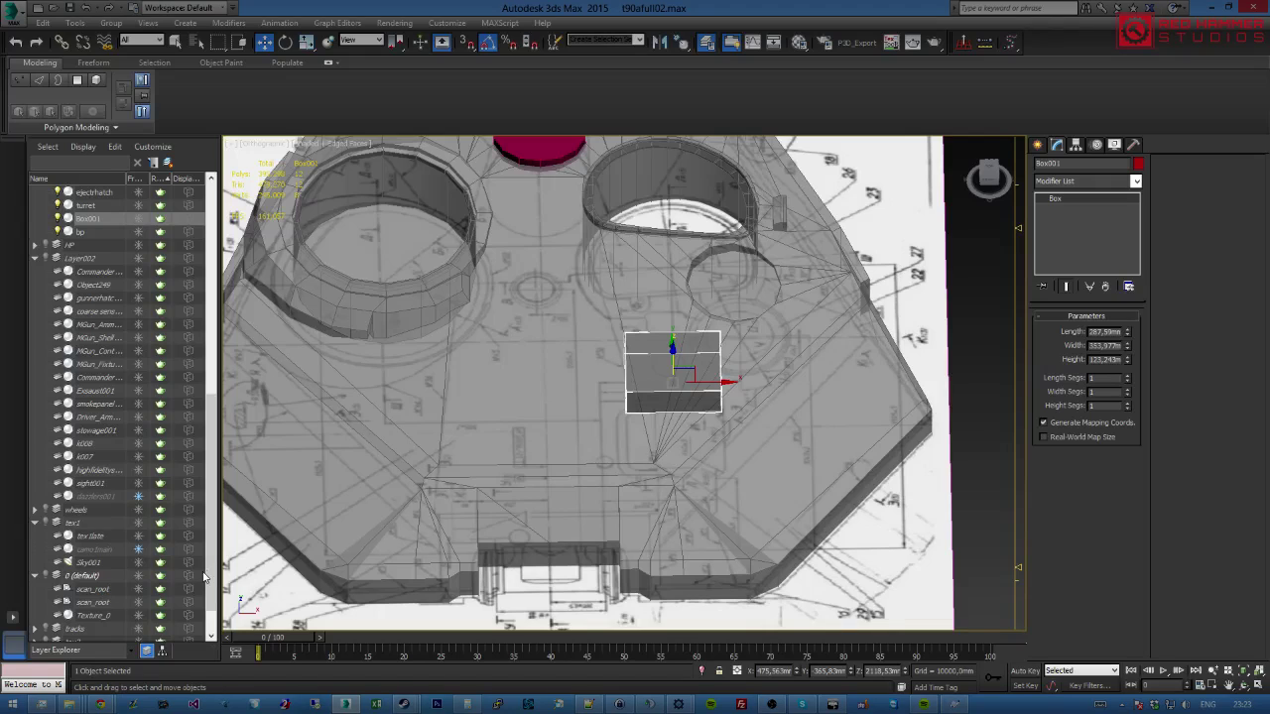
pyautogui.scroll(-1, 212, 579)
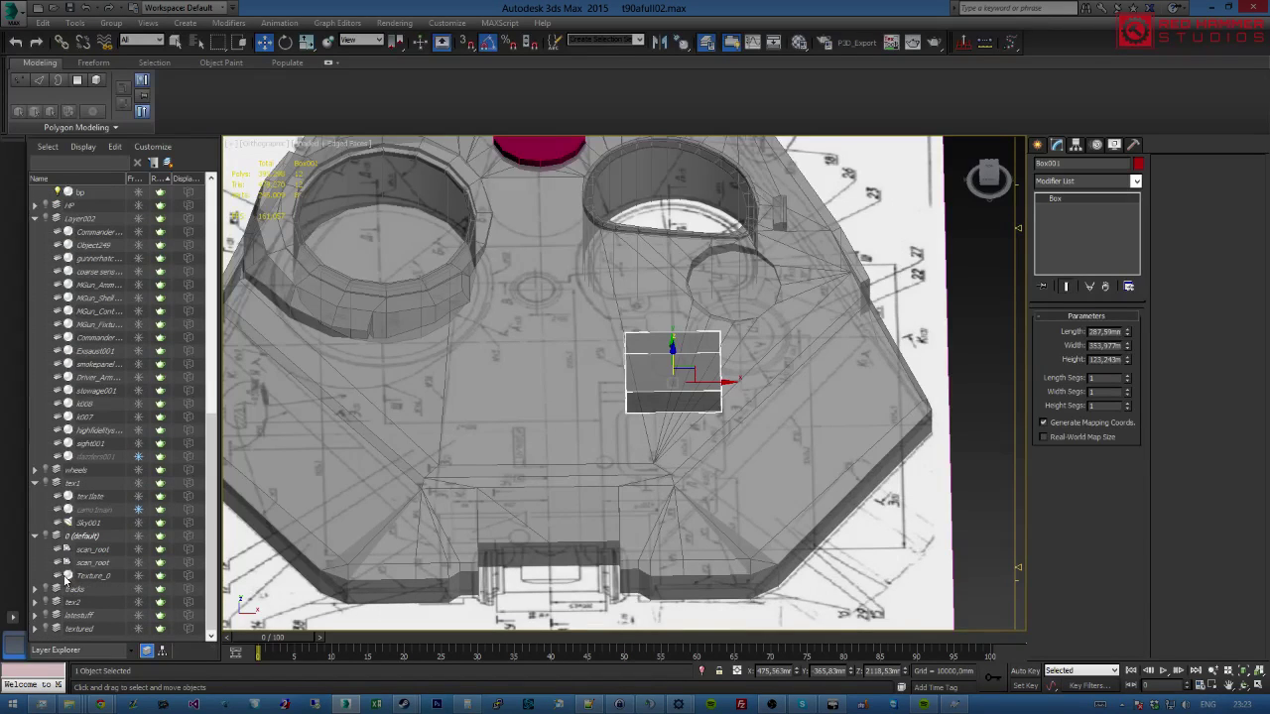
pyautogui.doubleClick(45, 536)
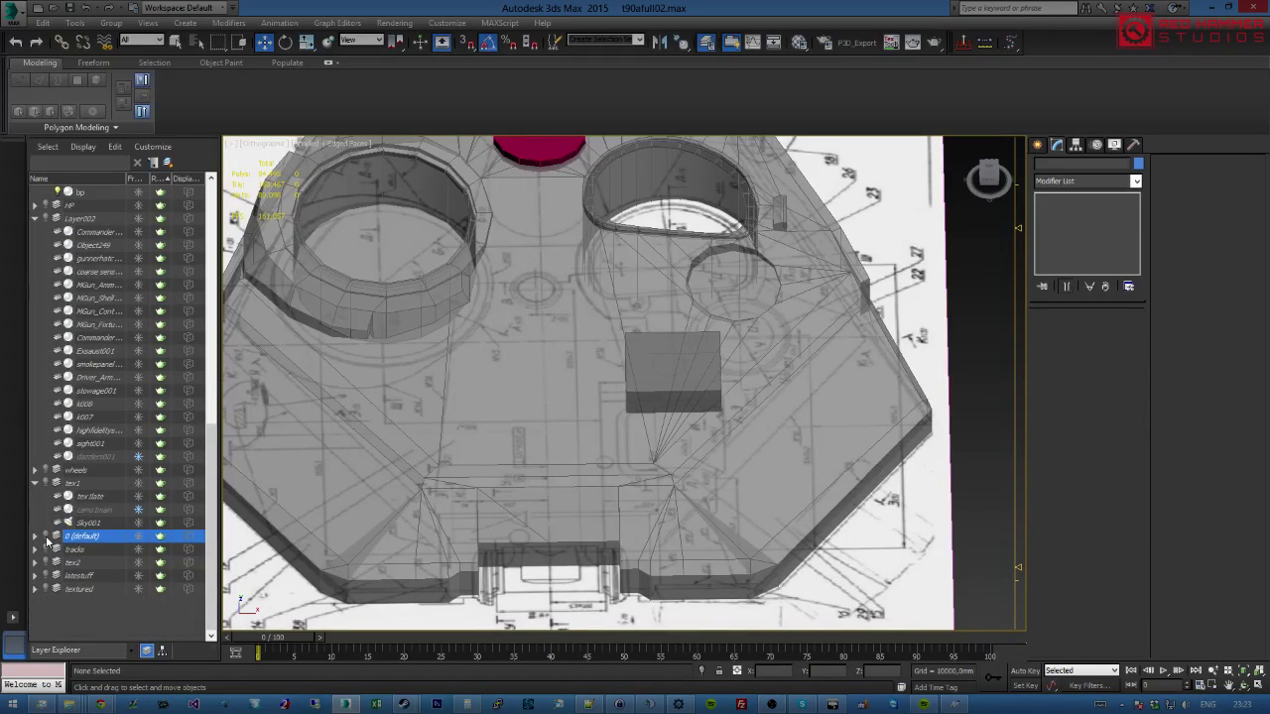
pyautogui.click(34, 537)
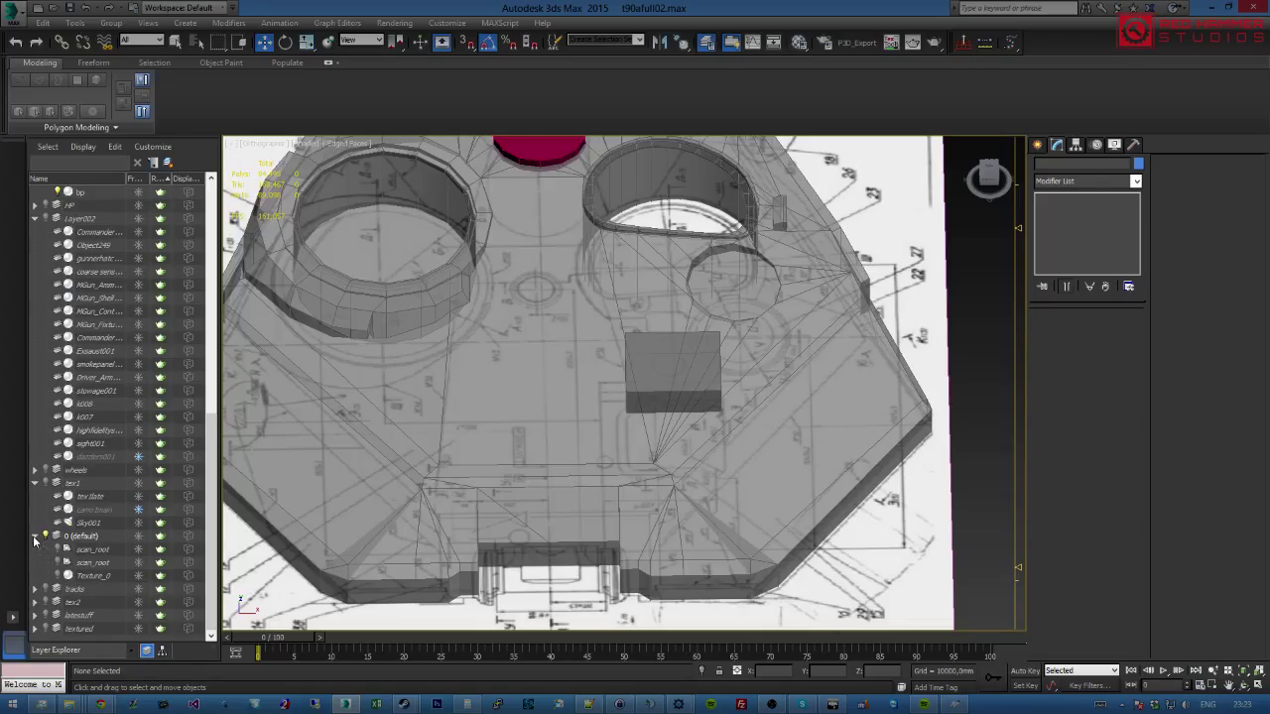
pyautogui.click(58, 575)
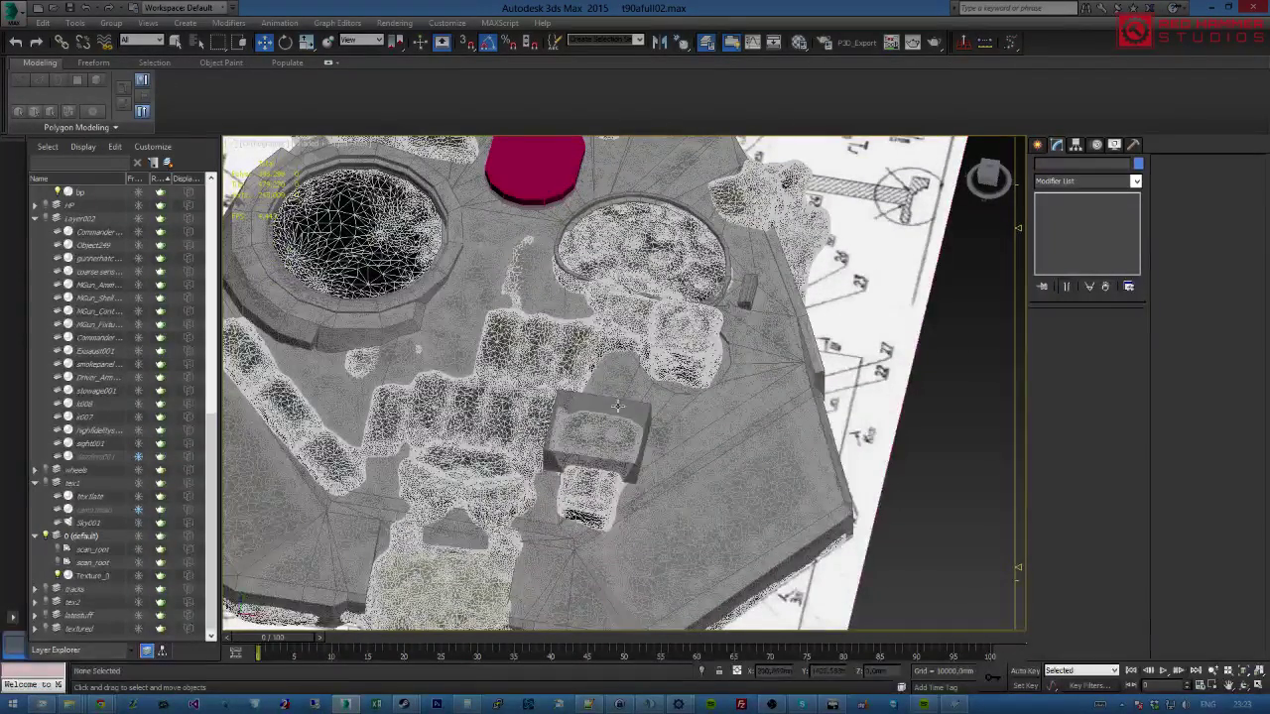
# In top view, resize the box to about 228 mm long and 284 mm wide and move it over the matching scanned housing.
pyautogui.click(616, 421)
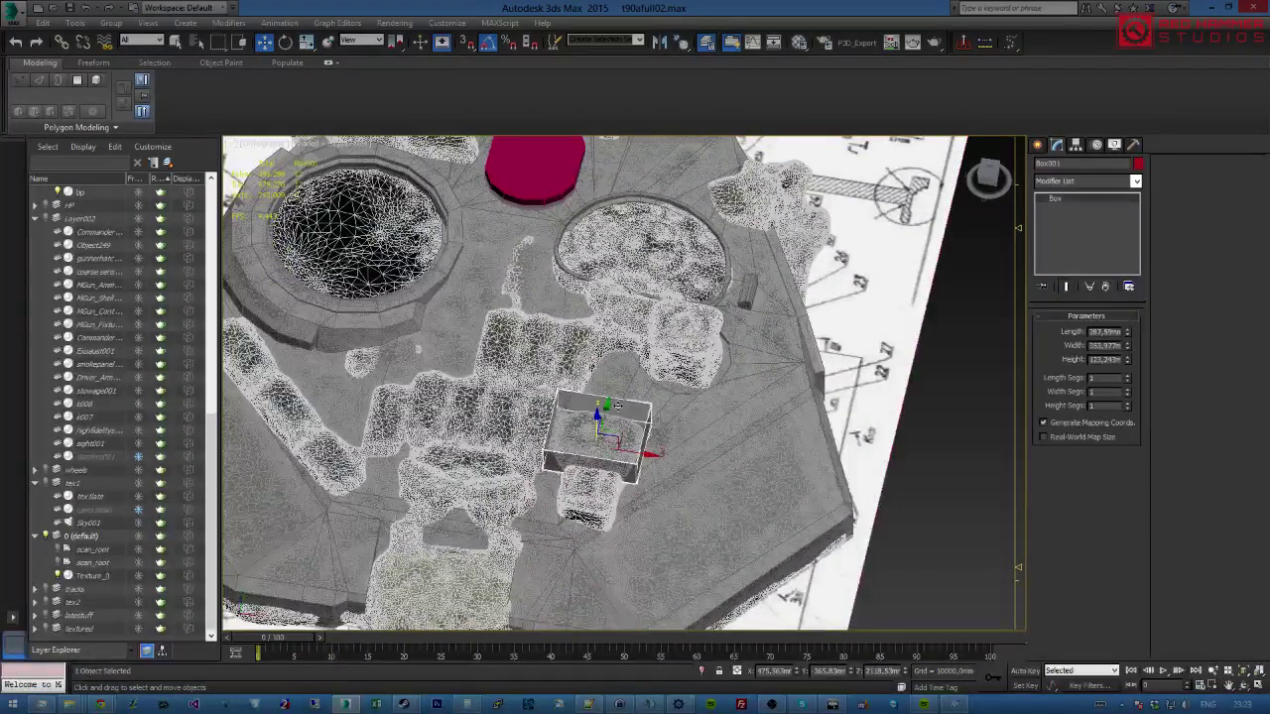
pyautogui.press('t')
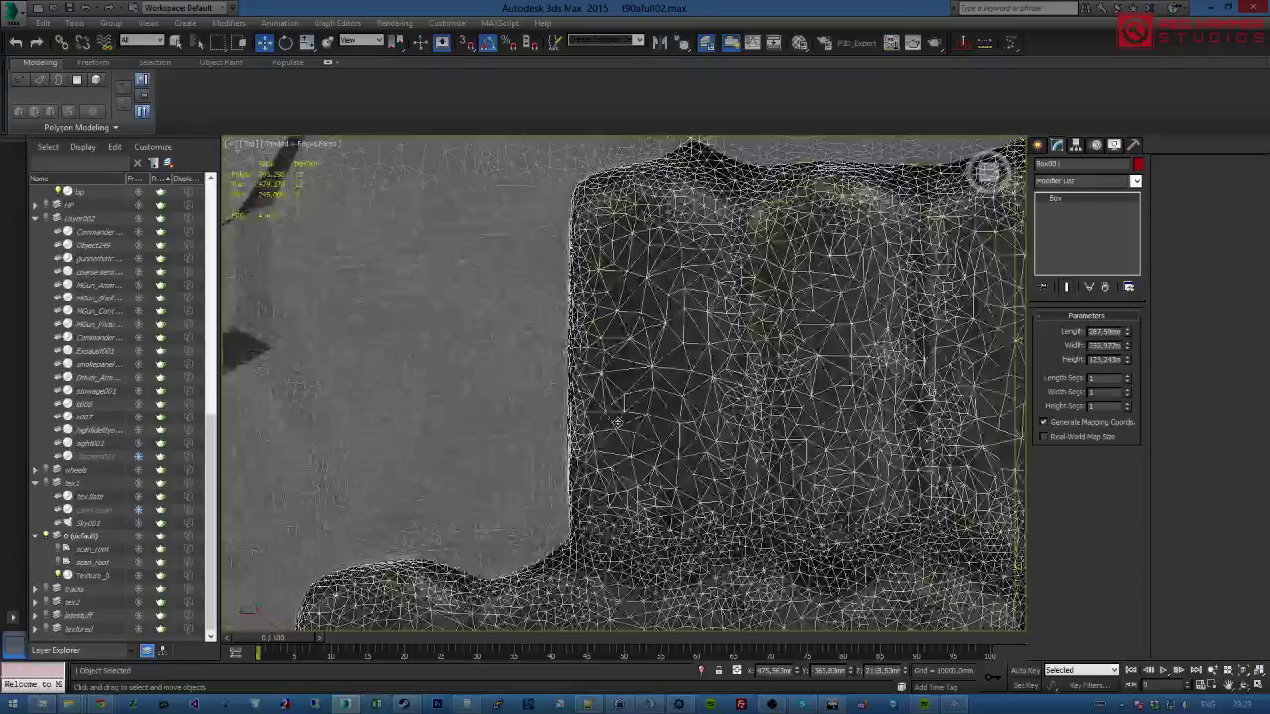
pyautogui.scroll(-6, 627, 417)
pyautogui.scroll(2, 653, 474)
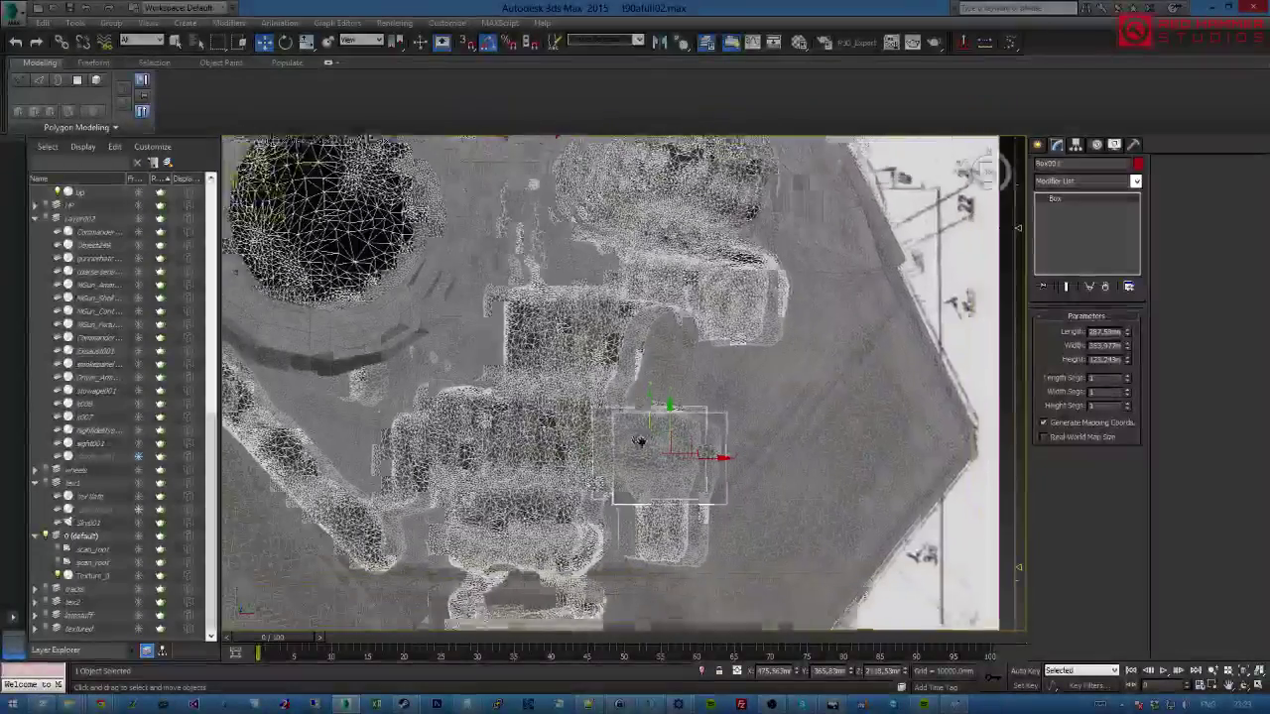
pyautogui.scroll(5, 654, 473)
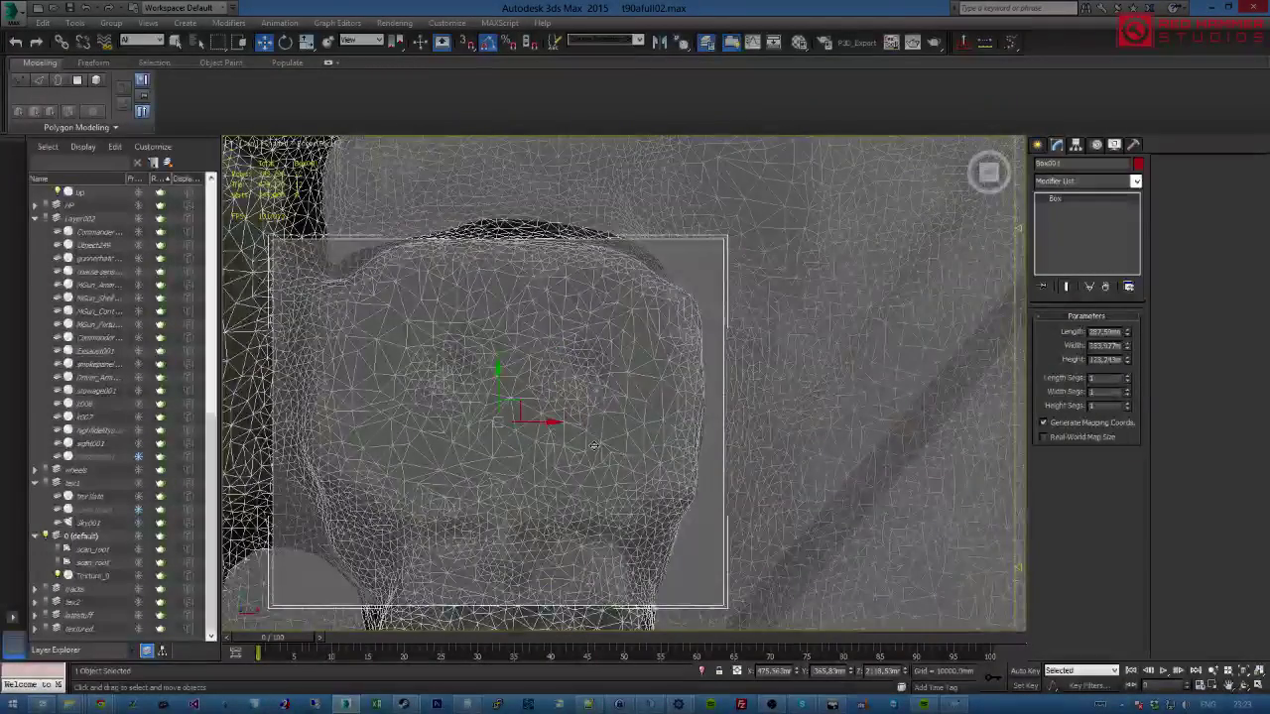
pyautogui.moveTo(593, 446); pyautogui.dragTo(711, 433, button='middle')
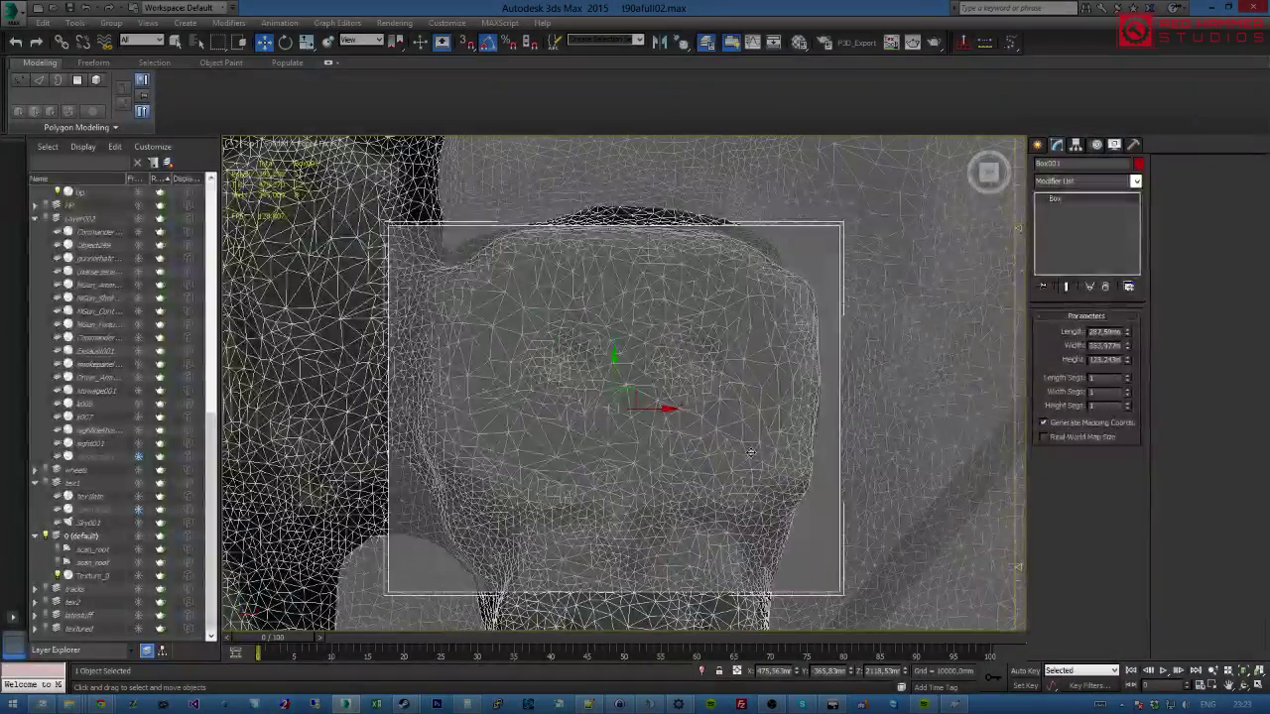
pyautogui.scroll(-2, 750, 452)
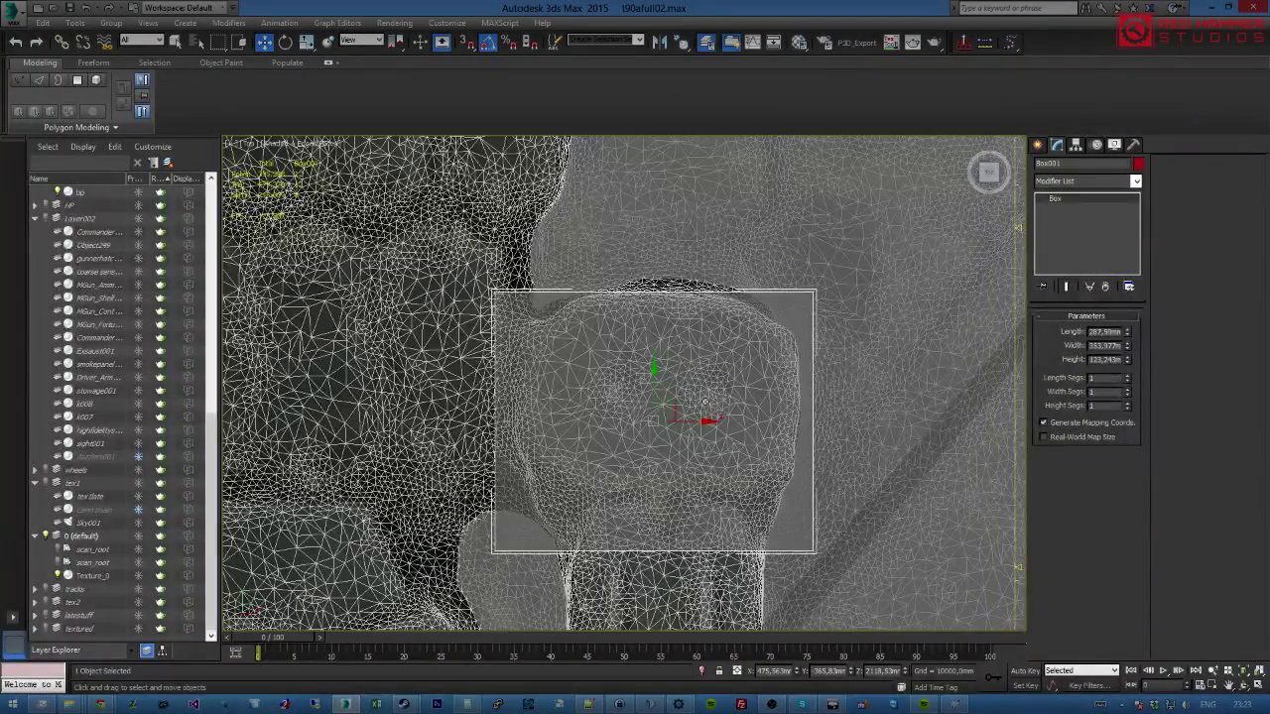
pyautogui.moveTo(1129, 341); pyautogui.dragTo(1128, 336)
pyautogui.moveTo(653, 393); pyautogui.dragTo(652, 377)
pyautogui.moveTo(1131, 343); pyautogui.dragTo(1128, 338)
pyautogui.moveTo(646, 369); pyautogui.dragTo(690, 363)
pyautogui.moveTo(1128, 352); pyautogui.dragTo(1130, 351)
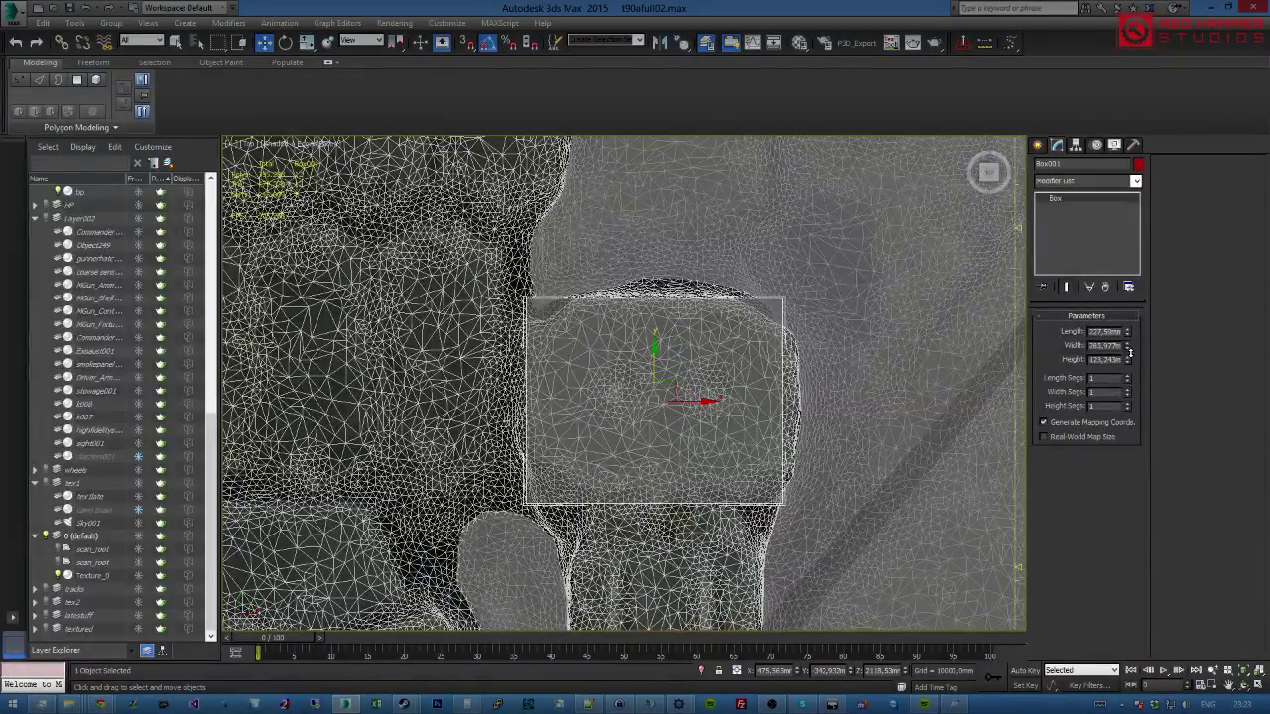
pyautogui.moveTo(672, 384); pyautogui.dragTo(683, 384)
# Lower the box vertically into the scanned housing, keeping its plan position.
pyautogui.keyDown('alt'); pyautogui.moveTo(749, 399); pyautogui.dragTo(754, 328, button='middle'); pyautogui.keyUp('alt')
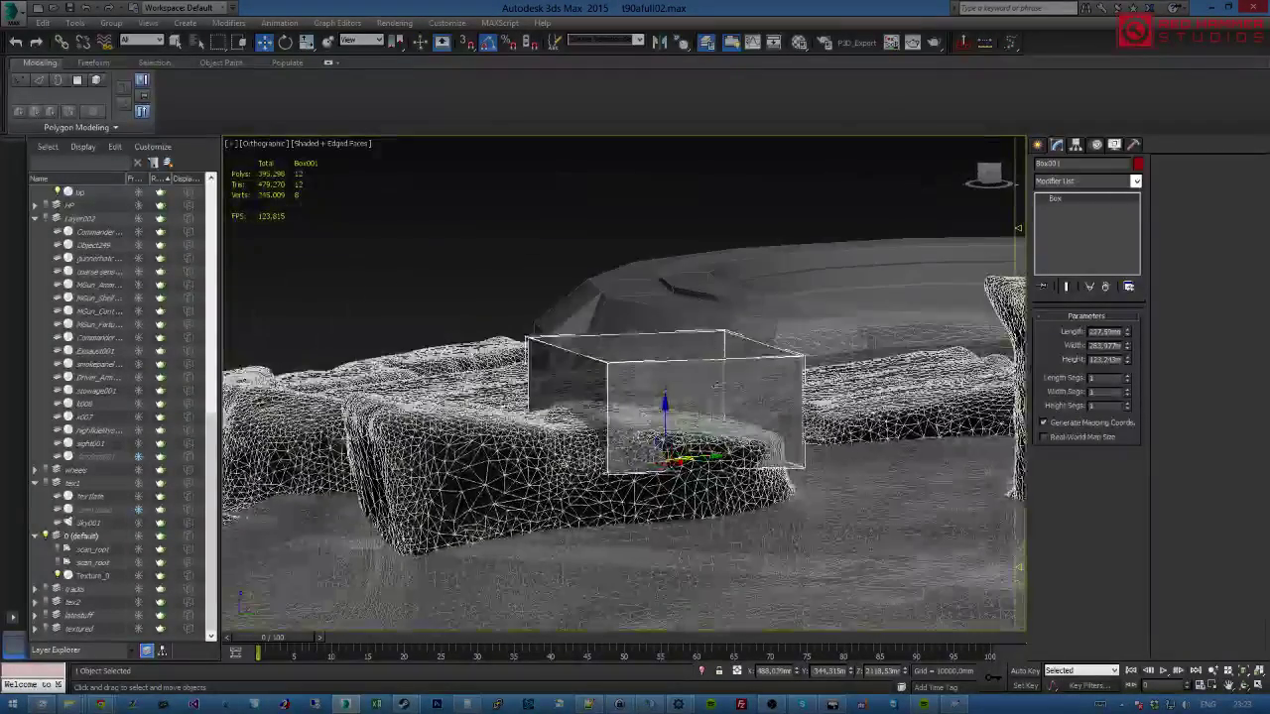
pyautogui.keyDown('alt'); pyautogui.moveTo(665, 501); pyautogui.dragTo(822, 392, button='middle'); pyautogui.keyUp('alt')
pyautogui.click(793, 426)
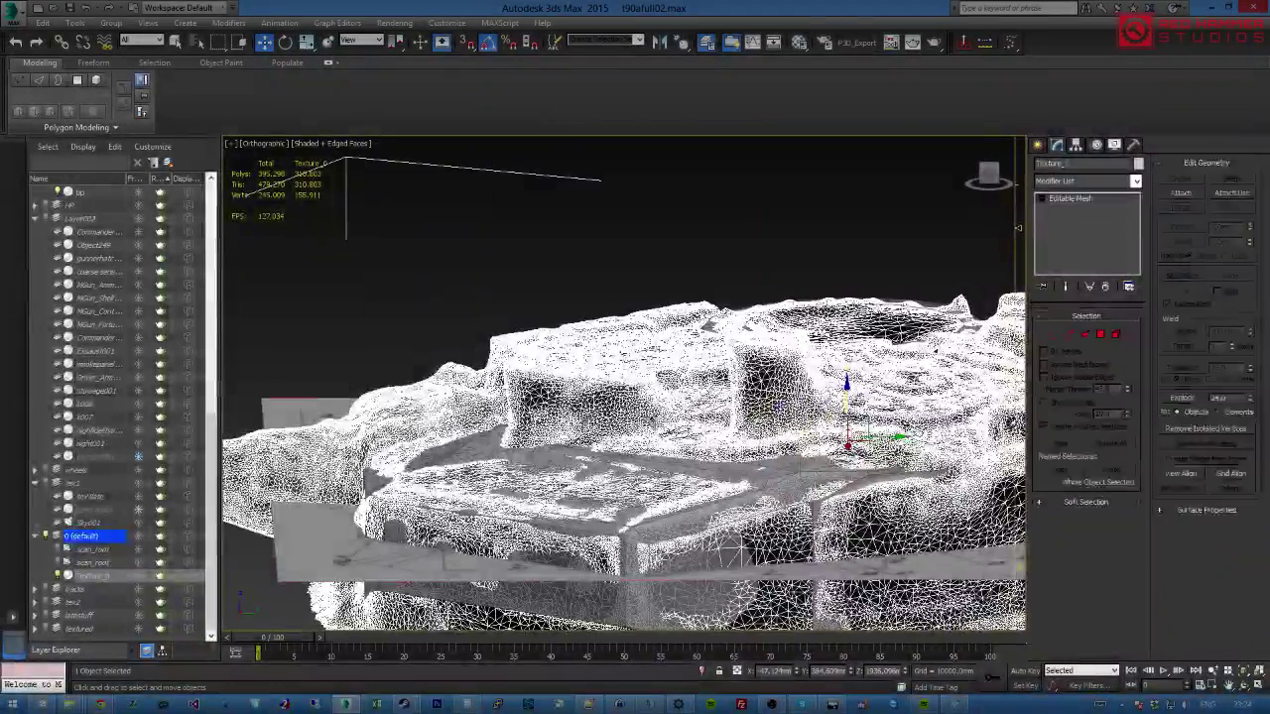
pyautogui.click(621, 436)
pyautogui.keyDown('alt'); pyautogui.moveTo(623, 434); pyautogui.dragTo(650, 404, button='middle'); pyautogui.keyUp('alt')
pyautogui.moveTo(632, 411); pyautogui.dragTo(632, 401)
pyautogui.keyDown('alt'); pyautogui.moveTo(625, 397); pyautogui.dragTo(635, 385, button='middle'); pyautogui.keyUp('alt')
pyautogui.scroll(3, 634, 385)
pyautogui.scroll(4, 685, 396)
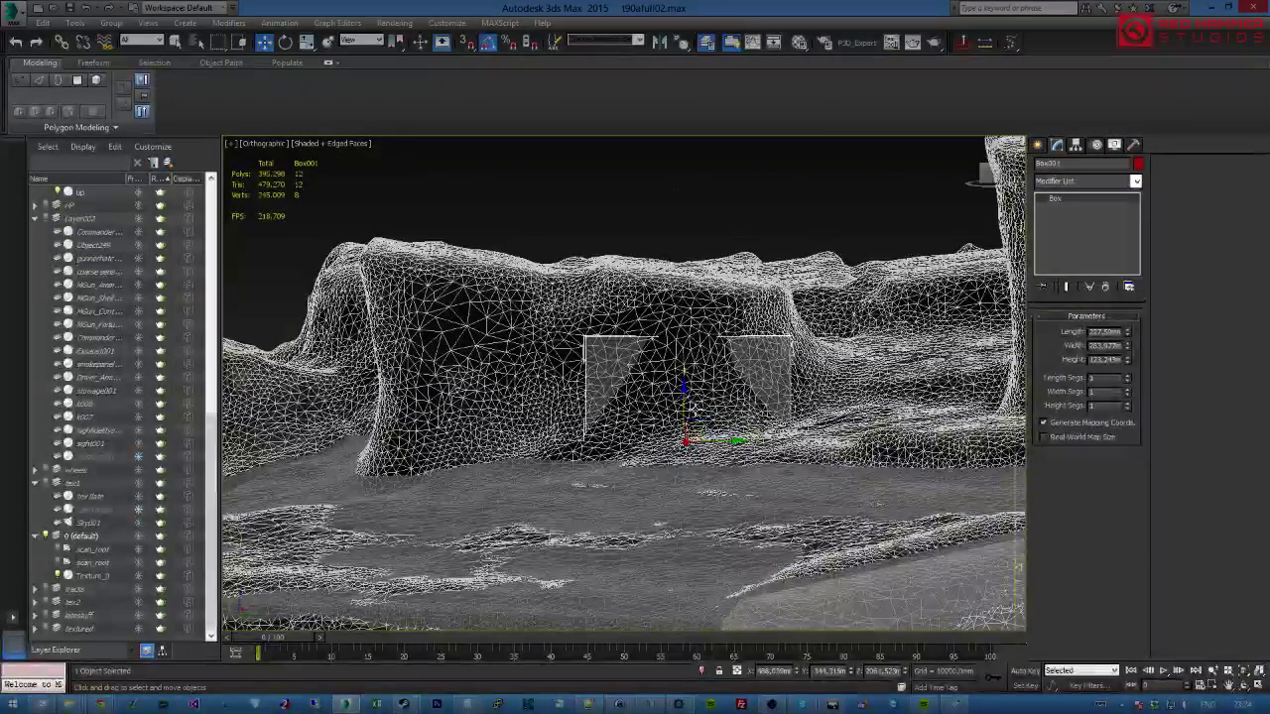
# Hide the edged faces, lower the box to a Z position of about 2033 mm, and compare it with the scan in wireframe.
pyautogui.press('F4')
pyautogui.moveTo(683, 401); pyautogui.dragTo(680, 397)
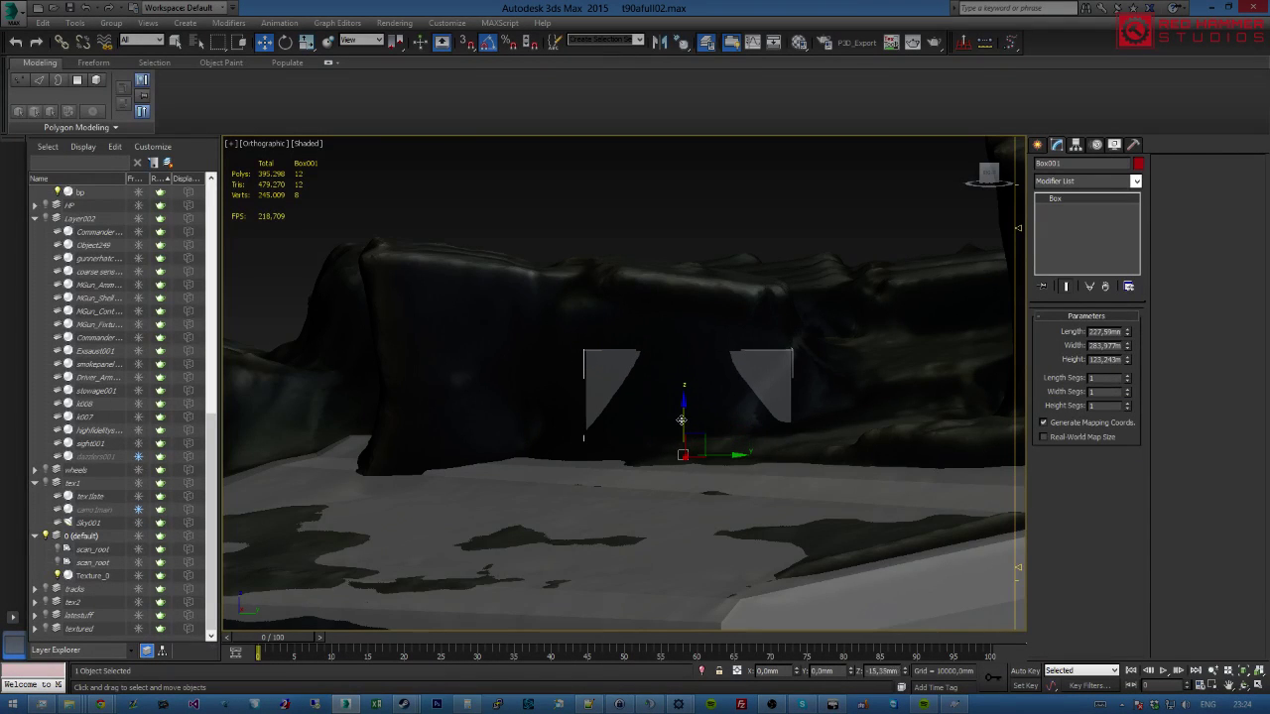
pyautogui.keyDown('alt'); pyautogui.moveTo(681, 421); pyautogui.dragTo(767, 444, button='middle'); pyautogui.keyUp('alt')
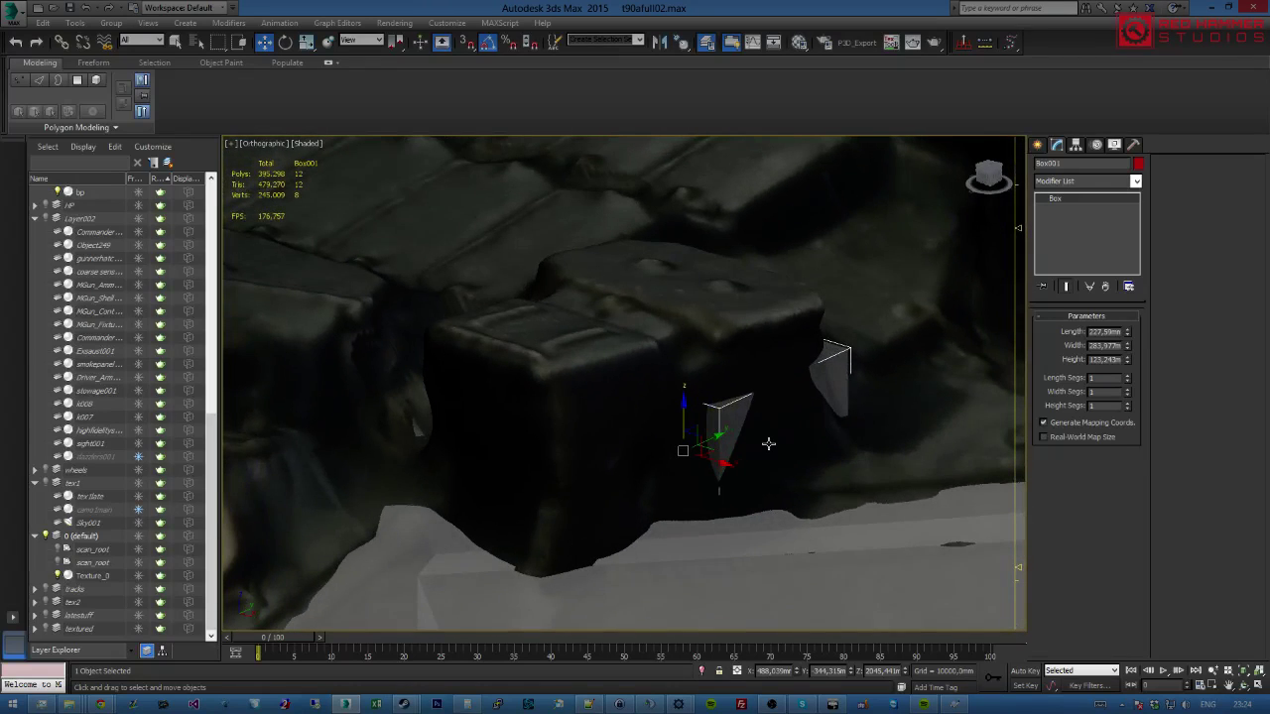
pyautogui.moveTo(771, 369)
pyautogui.keyDown('alt'); pyautogui.mouseDown(button='middle')
pyautogui.moveTo(757, 360)
pyautogui.moveTo(753, 373)
pyautogui.mouseUp(button='middle'); pyautogui.keyUp('alt')
pyautogui.press('F3')
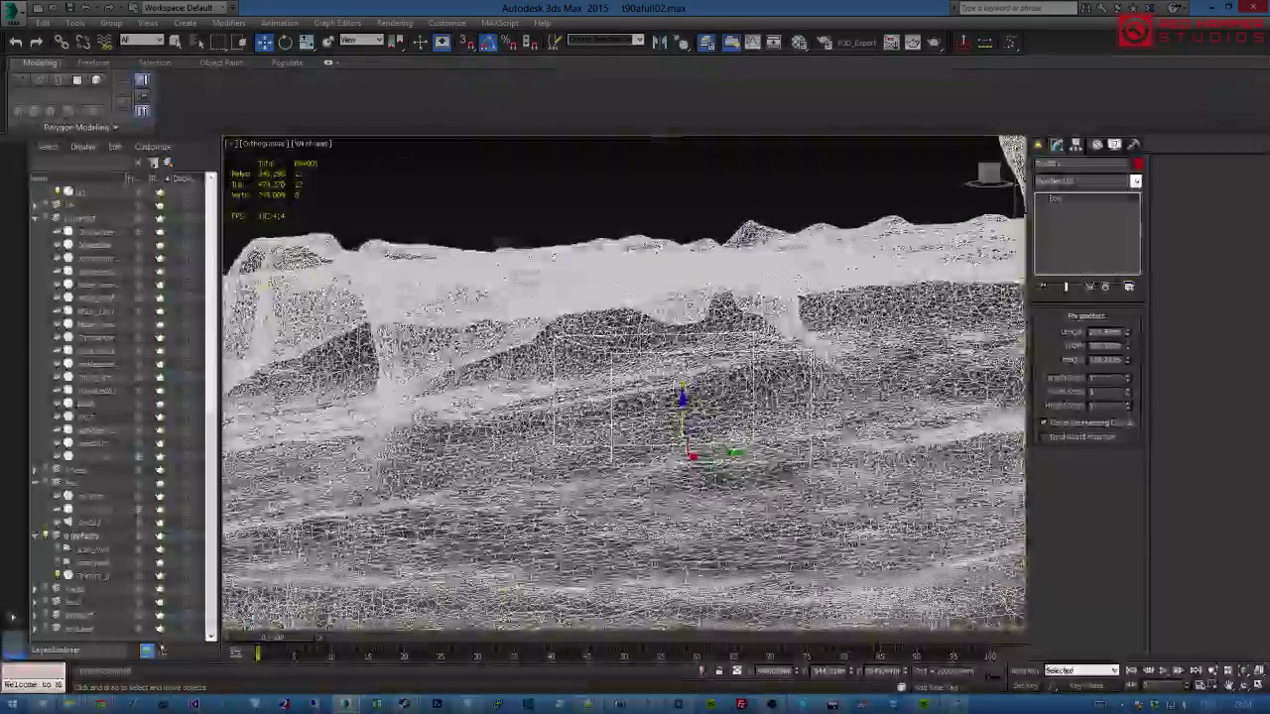
pyautogui.press('F3')
pyautogui.press('F3')
pyautogui.keyDown('alt'); pyautogui.moveTo(682, 424); pyautogui.dragTo(1187, 404, button='middle'); pyautogui.keyUp('alt')
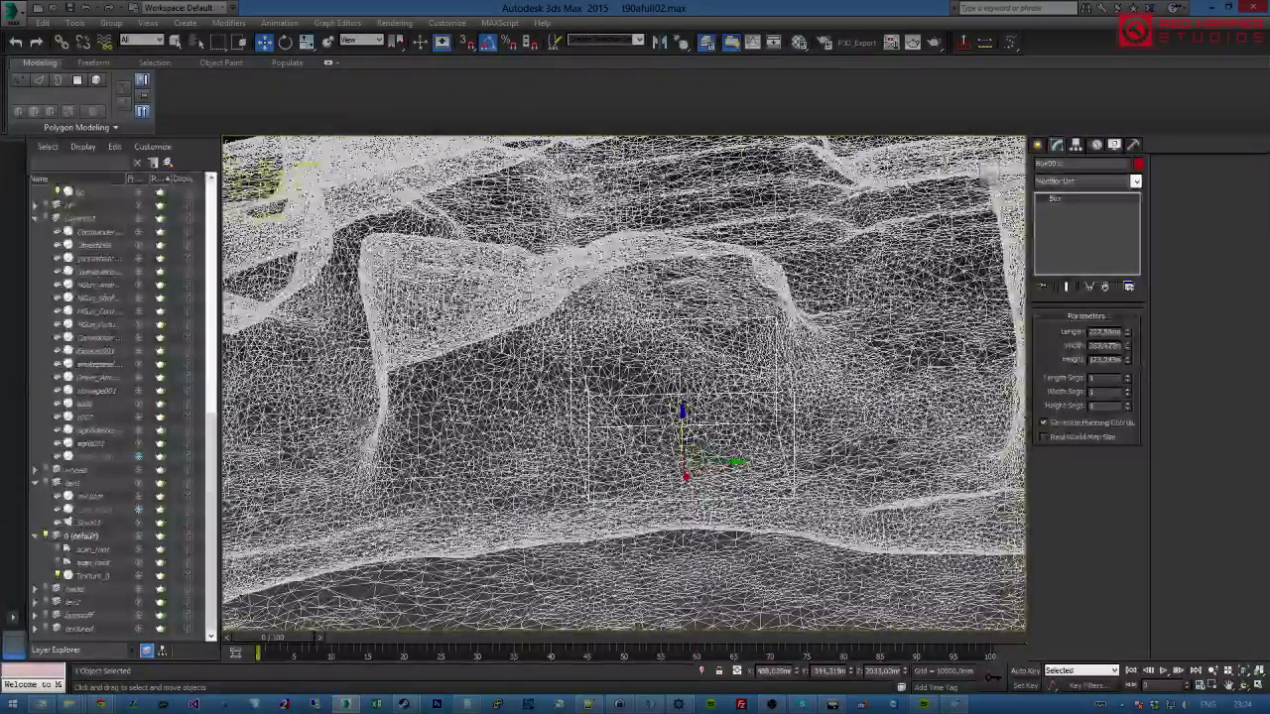
# Convert the box to an Editable Poly.
pyautogui.rightClick(668, 393)
pyautogui.moveTo(740, 534)
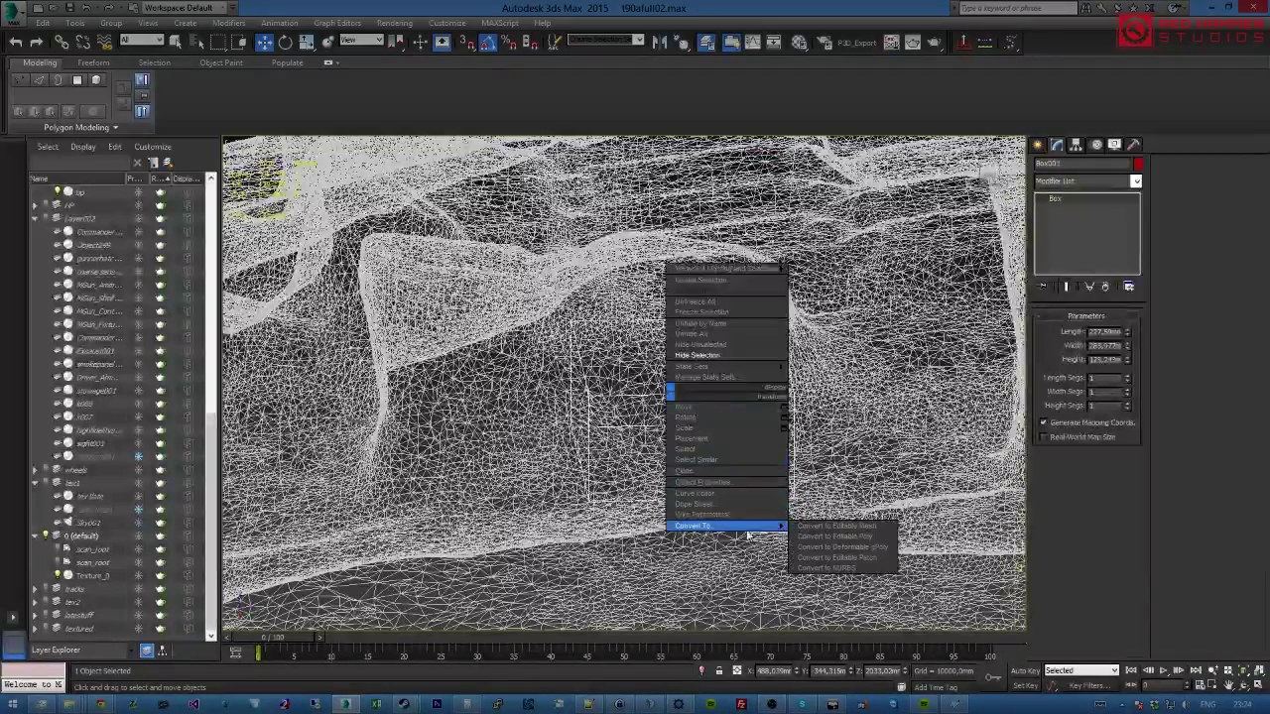
pyautogui.click(833, 537)
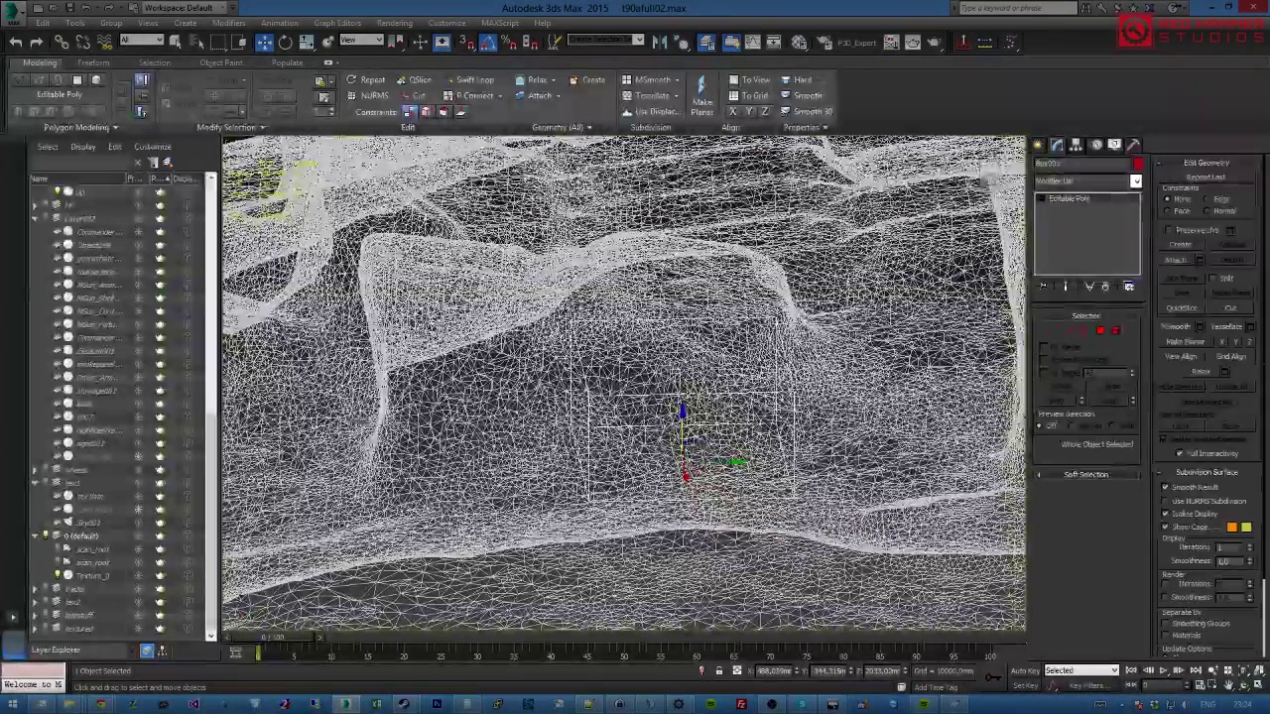
# Raise the box's top polygon to a Z position of about 2220 mm, checking it against the scanned housing in shaded view.
pyautogui.press('4')
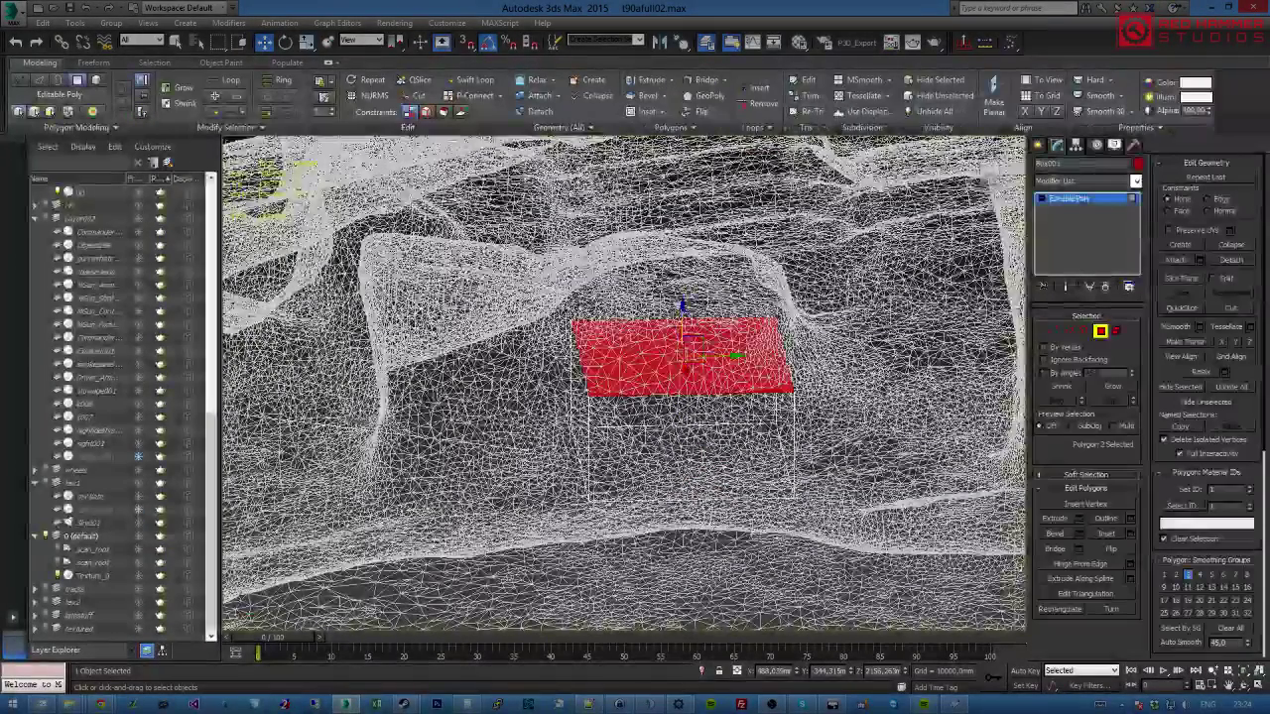
pyautogui.moveTo(682, 317); pyautogui.dragTo(682, 288)
pyautogui.keyDown('alt'); pyautogui.moveTo(684, 308); pyautogui.dragTo(699, 293, button='middle'); pyautogui.keyUp('alt')
pyautogui.press('F3')
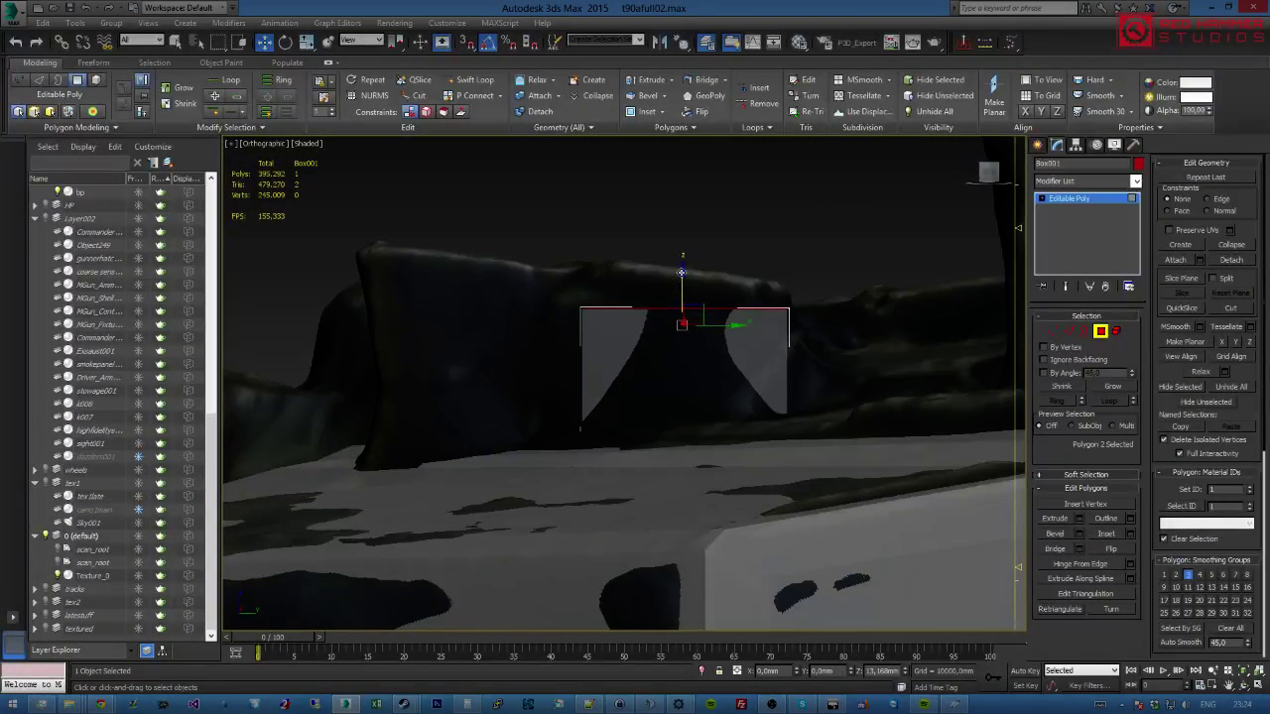
pyautogui.moveTo(681, 271); pyautogui.dragTo(681, 258)
pyautogui.click(735, 378)
pyautogui.keyDown('alt'); pyautogui.moveTo(735, 378); pyautogui.dragTo(712, 478, button='middle'); pyautogui.keyUp('alt')
pyautogui.keyDown('alt'); pyautogui.moveTo(662, 392); pyautogui.dragTo(667, 337, button='middle'); pyautogui.keyUp('alt')
# Select the box's front top edge, inspect it against the scan, and return to whole-object level.
pyautogui.press('2')
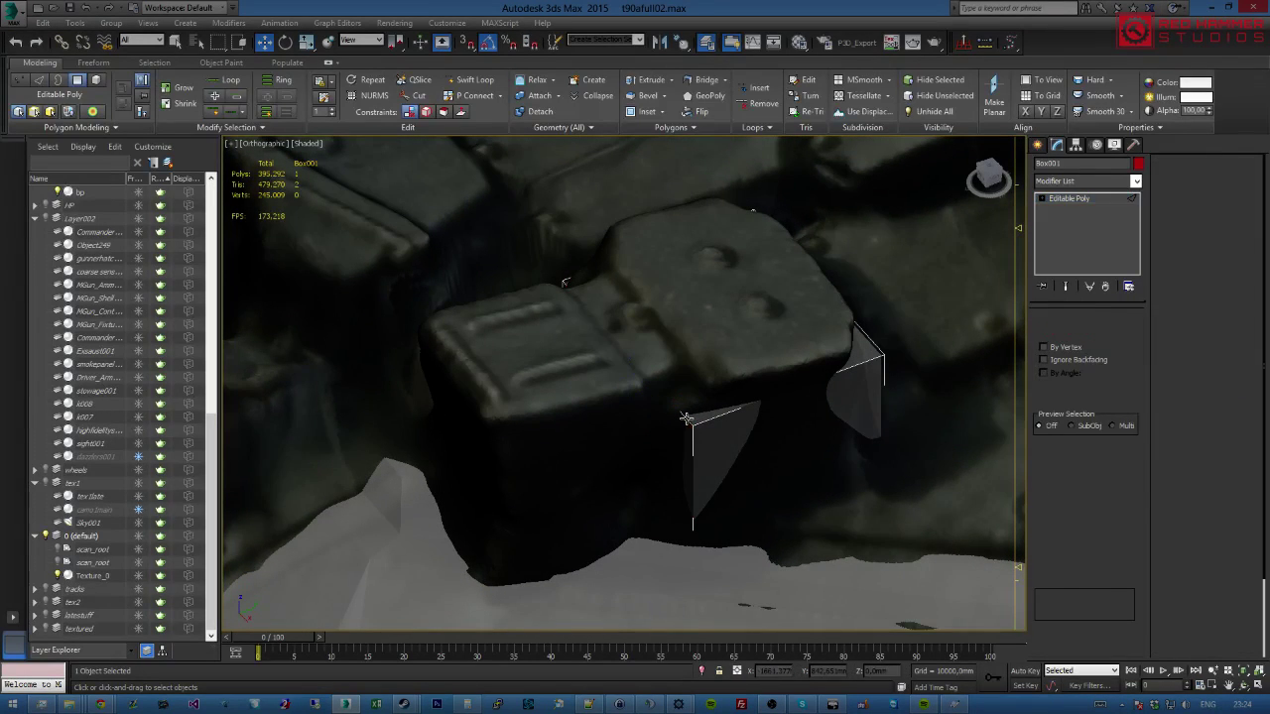
pyautogui.click(685, 418)
pyautogui.keyDown('alt'); pyautogui.moveTo(685, 418); pyautogui.dragTo(807, 363, button='middle'); pyautogui.keyUp('alt')
pyautogui.keyDown('alt'); pyautogui.moveTo(731, 377); pyautogui.dragTo(645, 380, button='middle'); pyautogui.keyUp('alt')
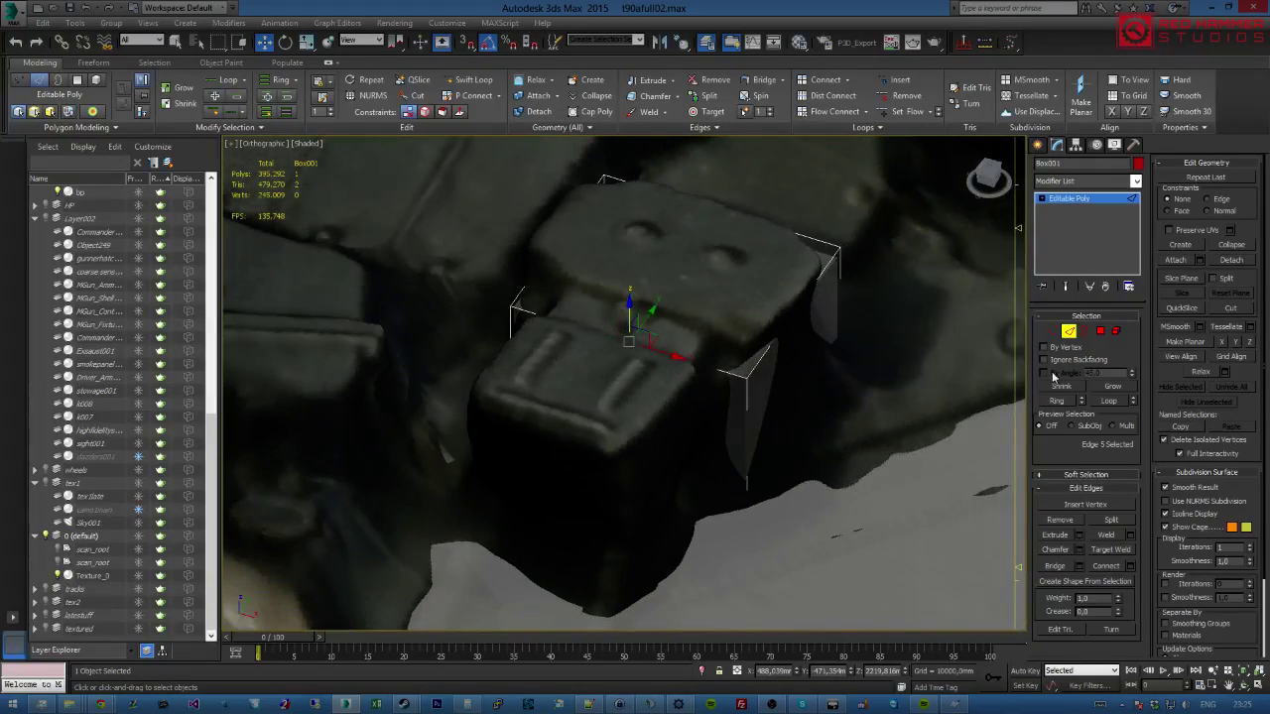
pyautogui.click(1067, 333)
# Add the turret to the box selection and isolate the two objects.
pyautogui.scroll(-5, 883, 437)
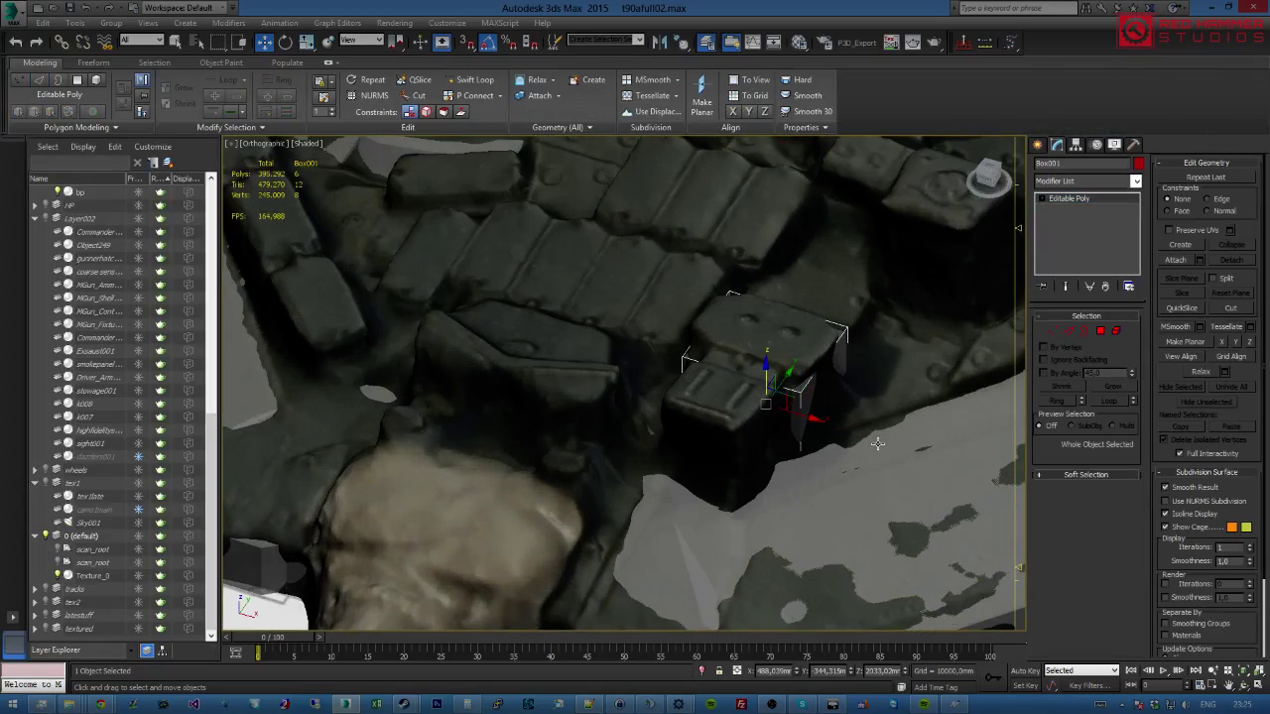
pyautogui.keyDown('ctrl'); pyautogui.click(877, 444); pyautogui.keyUp('ctrl')
pyautogui.scroll(-3, 878, 445)
pyautogui.moveTo(873, 442); pyautogui.dragTo(768, 371, button='middle')
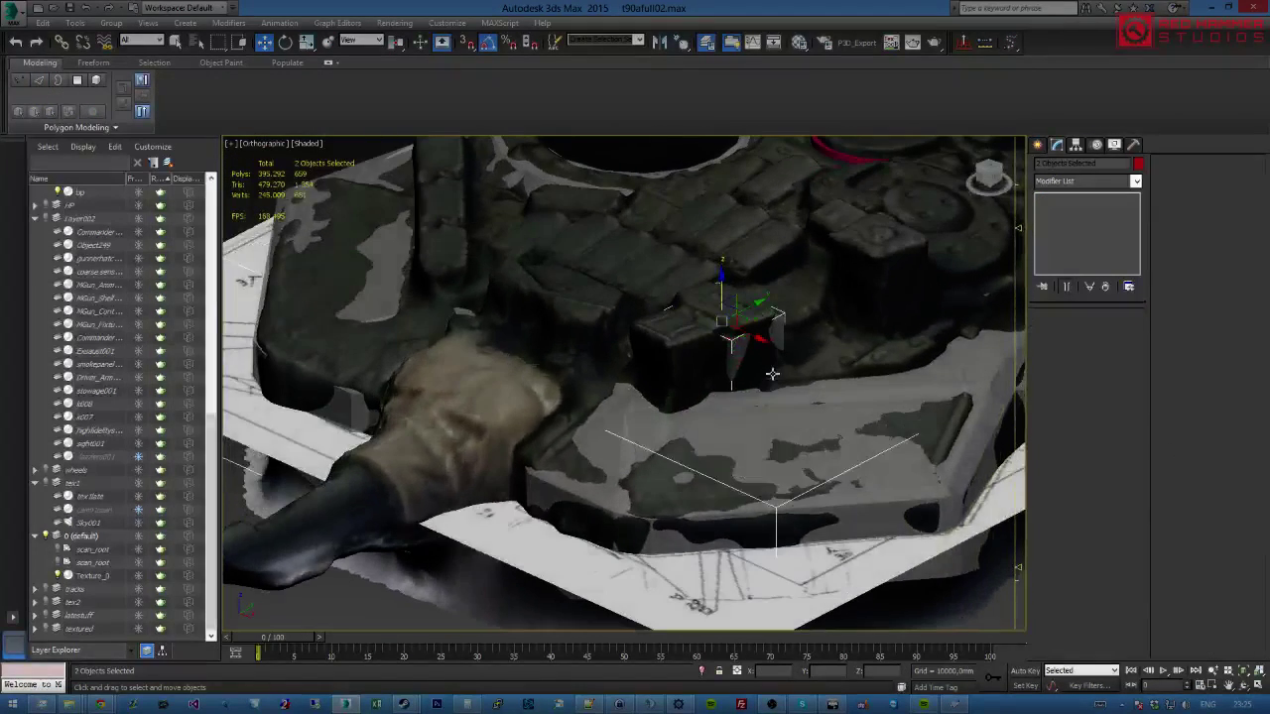
pyautogui.click(702, 674)
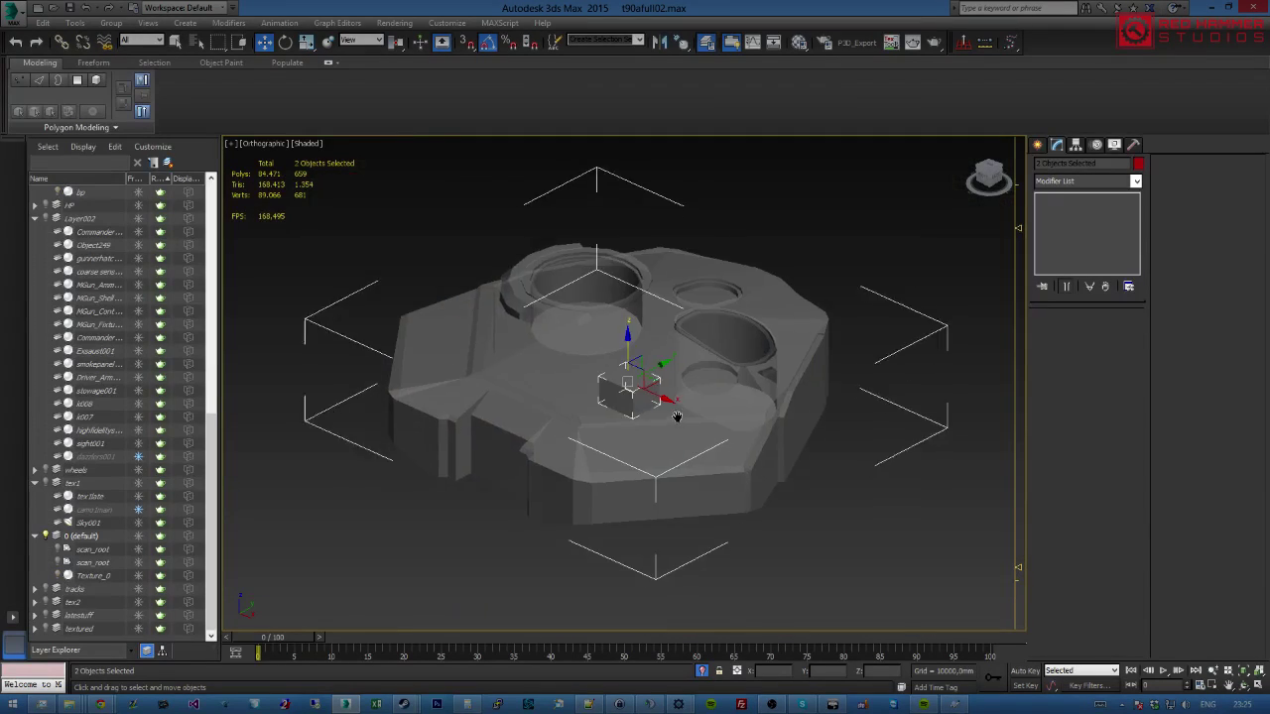
# Turn off see-through display so the isolated turret and box appear solid.
pyautogui.scroll(5, 668, 424)
pyautogui.moveTo(668, 425)
pyautogui.keyDown('alt'); pyautogui.mouseDown(button='middle')
pyautogui.moveTo(705, 344)
pyautogui.moveTo(710, 383)
pyautogui.moveTo(642, 375)
pyautogui.moveTo(622, 402)
pyautogui.moveTo(717, 381)
pyautogui.moveTo(693, 371)
pyautogui.moveTo(729, 363)
pyautogui.moveTo(759, 396)
pyautogui.moveTo(698, 398)
pyautogui.mouseUp(button='middle'); pyautogui.keyUp('alt')
pyautogui.press('F3')
pyautogui.press('F3')
pyautogui.hotkey('alt', 'x')
pyautogui.scroll(3, 752, 408)
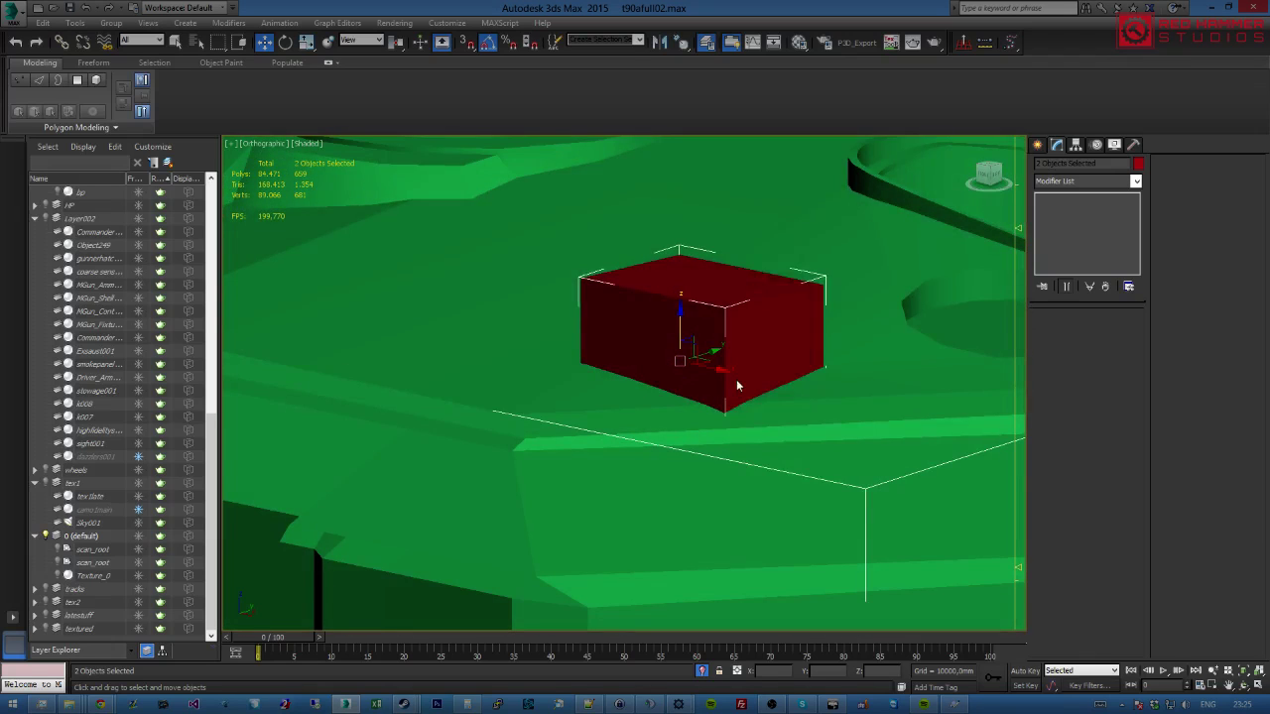
# Select the box's four vertical corner edges and end isolation to compare them with the scan.
pyautogui.rightClick(736, 378)
pyautogui.moveTo(803, 511)
pyautogui.click(725, 330)
pyautogui.press('2')
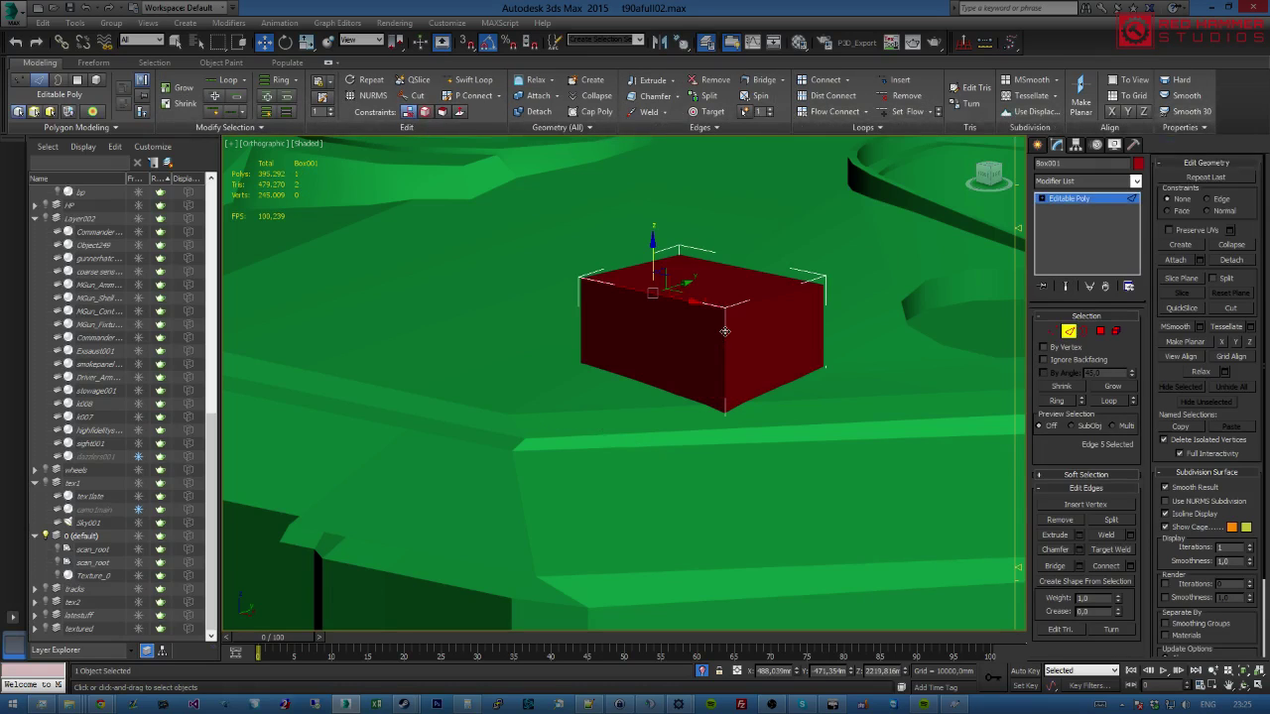
pyautogui.click(725, 331)
pyautogui.keyDown('shift'); pyautogui.click(821, 314); pyautogui.keyUp('shift')
pyautogui.keyDown('alt'); pyautogui.moveTo(822, 315); pyautogui.dragTo(768, 298, button='middle'); pyautogui.keyUp('alt')
pyautogui.scroll(3, 800, 337)
pyautogui.scroll(-4, 723, 419)
pyautogui.scroll(5, 731, 375)
pyautogui.scroll(-3, 785, 416)
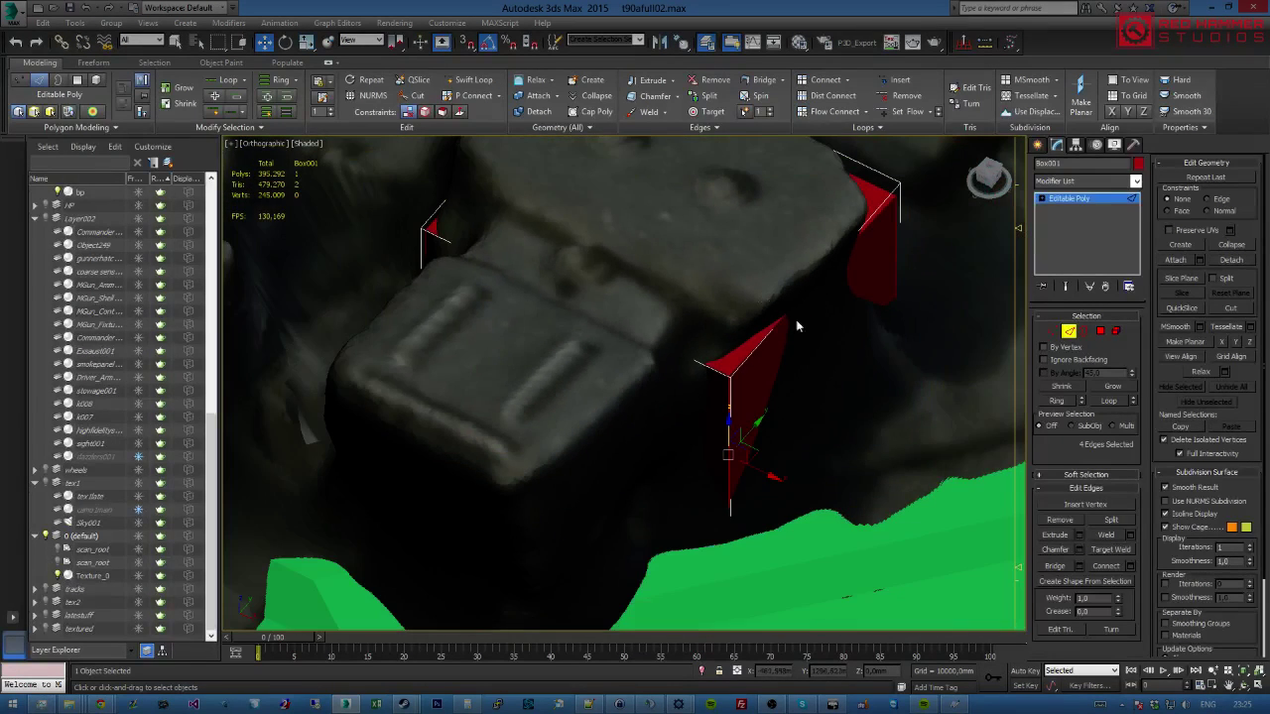
# Chamfer the box's four selected vertical edges slightly and return to whole-object level.
pyautogui.click(1057, 549)
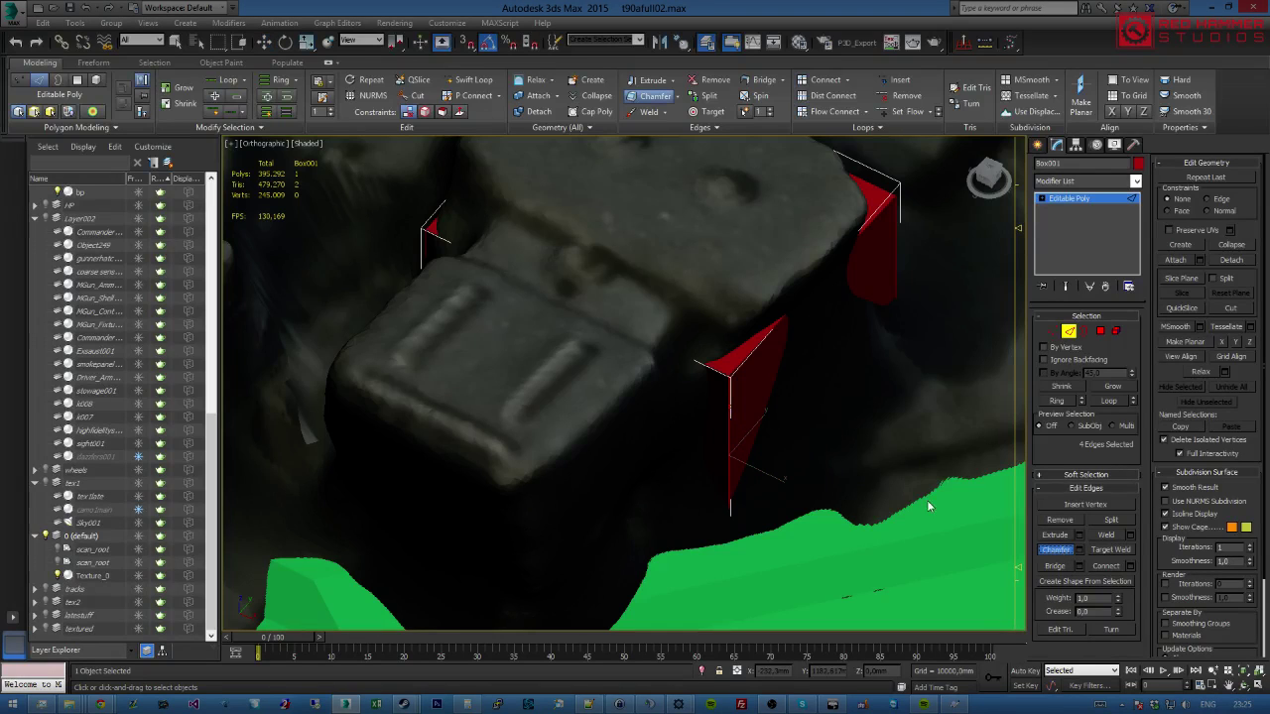
pyautogui.moveTo(728, 411); pyautogui.dragTo(732, 434)
pyautogui.keyDown('alt'); pyautogui.moveTo(732, 435); pyautogui.dragTo(722, 385, button='middle'); pyautogui.keyUp('alt')
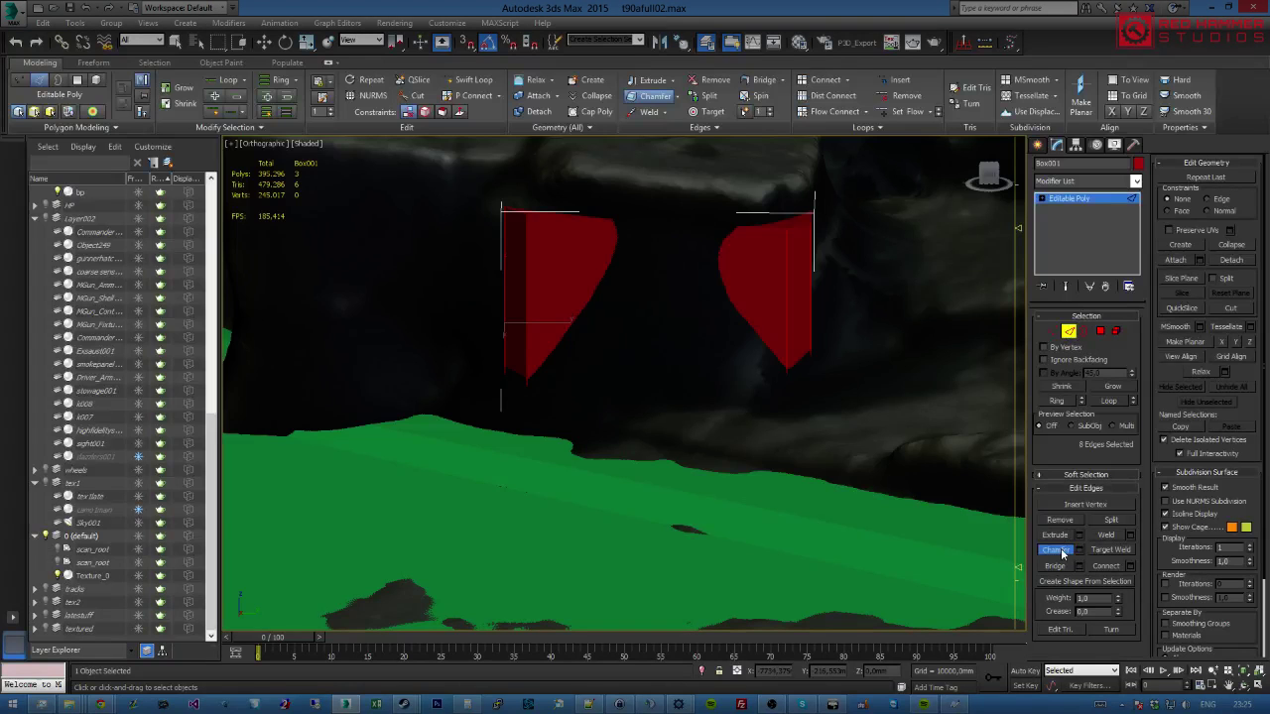
pyautogui.click(1077, 331)
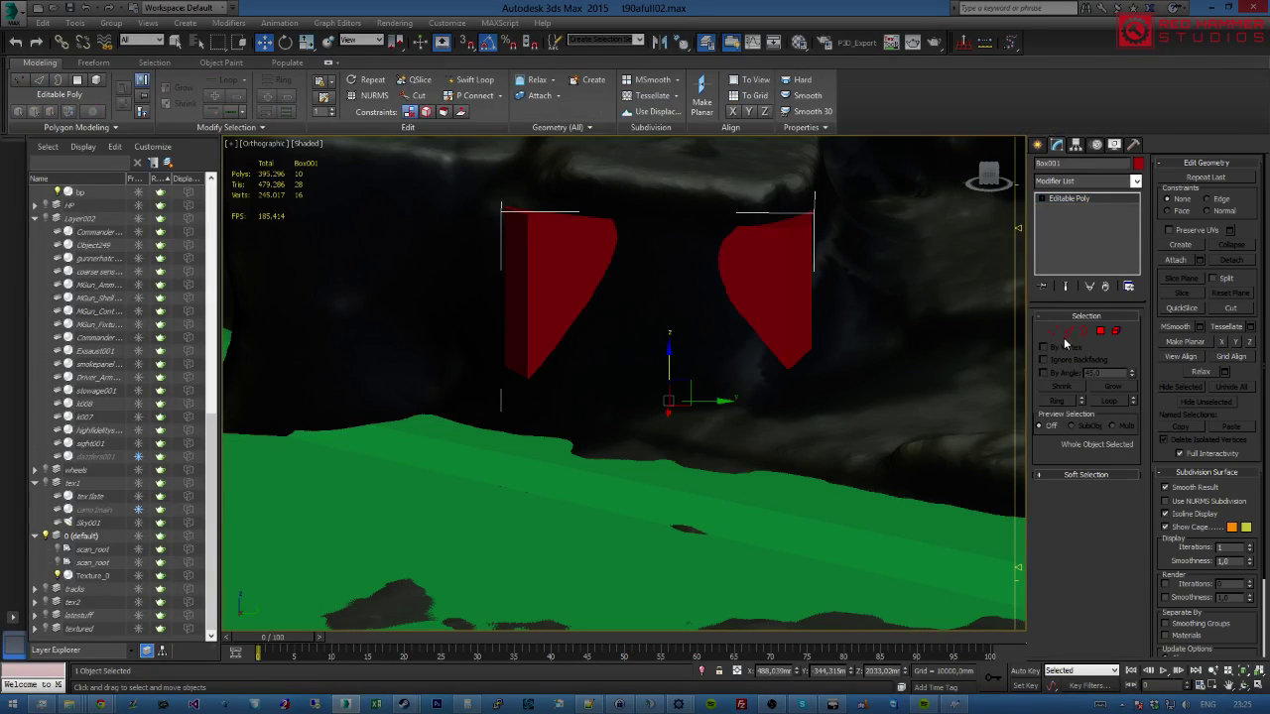
# Clear the smoothing groups on the box's polygons and return to whole-object level.
pyautogui.scroll(-5, 675, 360)
pyautogui.keyDown('alt'); pyautogui.moveTo(674, 360); pyautogui.dragTo(763, 324, button='middle'); pyautogui.keyUp('alt')
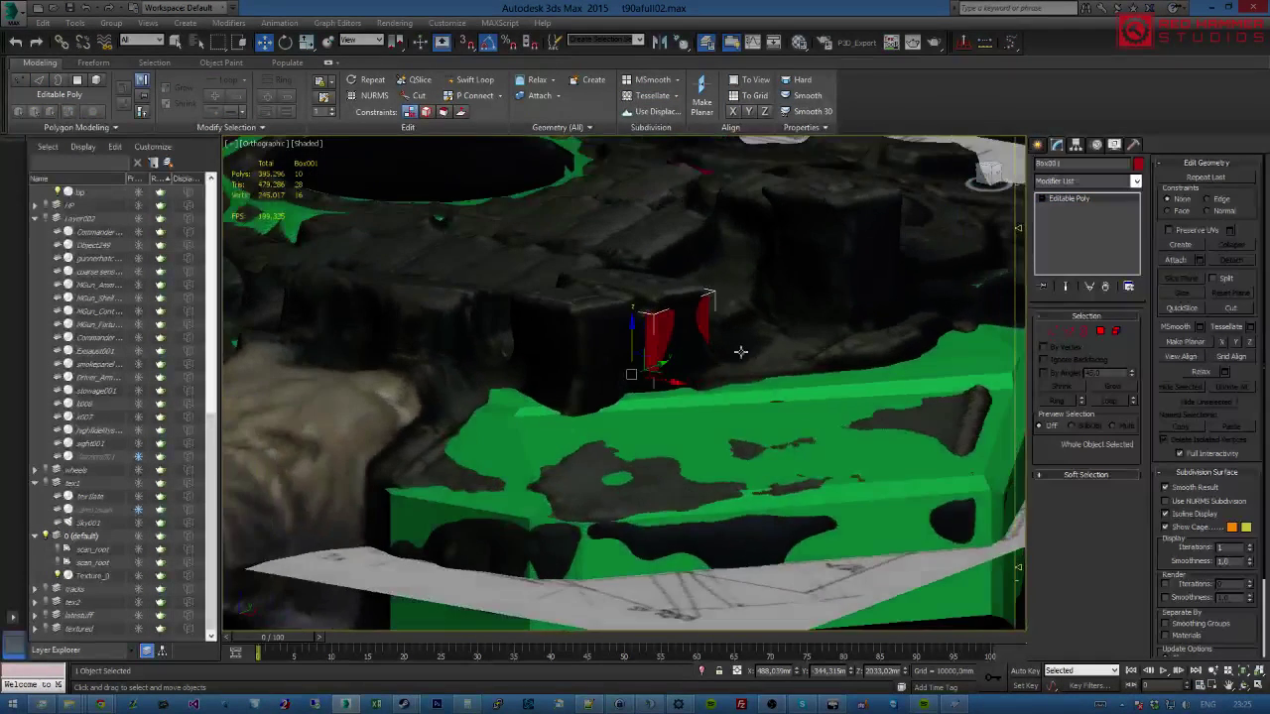
pyautogui.click(1100, 331)
pyautogui.keyDown('ctrl'); pyautogui.click(655, 342); pyautogui.keyUp('ctrl')
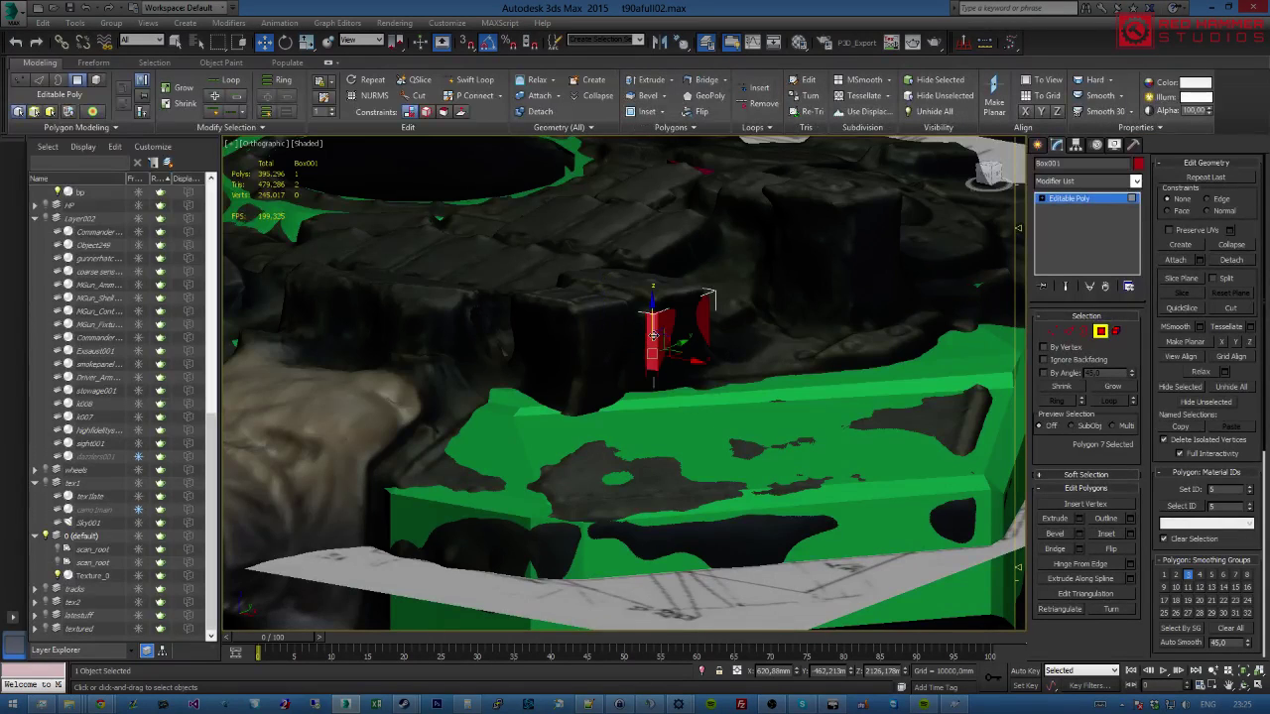
pyautogui.keyDown('ctrl'); pyautogui.click(684, 317); pyautogui.keyUp('ctrl')
pyautogui.click(1229, 627)
pyautogui.keyDown('alt'); pyautogui.moveTo(830, 360); pyautogui.dragTo(801, 363, button='middle'); pyautogui.keyUp('alt')
pyautogui.click(1101, 331)
# Add the turret to the box selection and isolate both objects again.
pyautogui.keyDown('alt'); pyautogui.moveTo(655, 377); pyautogui.dragTo(900, 402, button='middle'); pyautogui.keyUp('alt')
pyautogui.scroll(4, 640, 346)
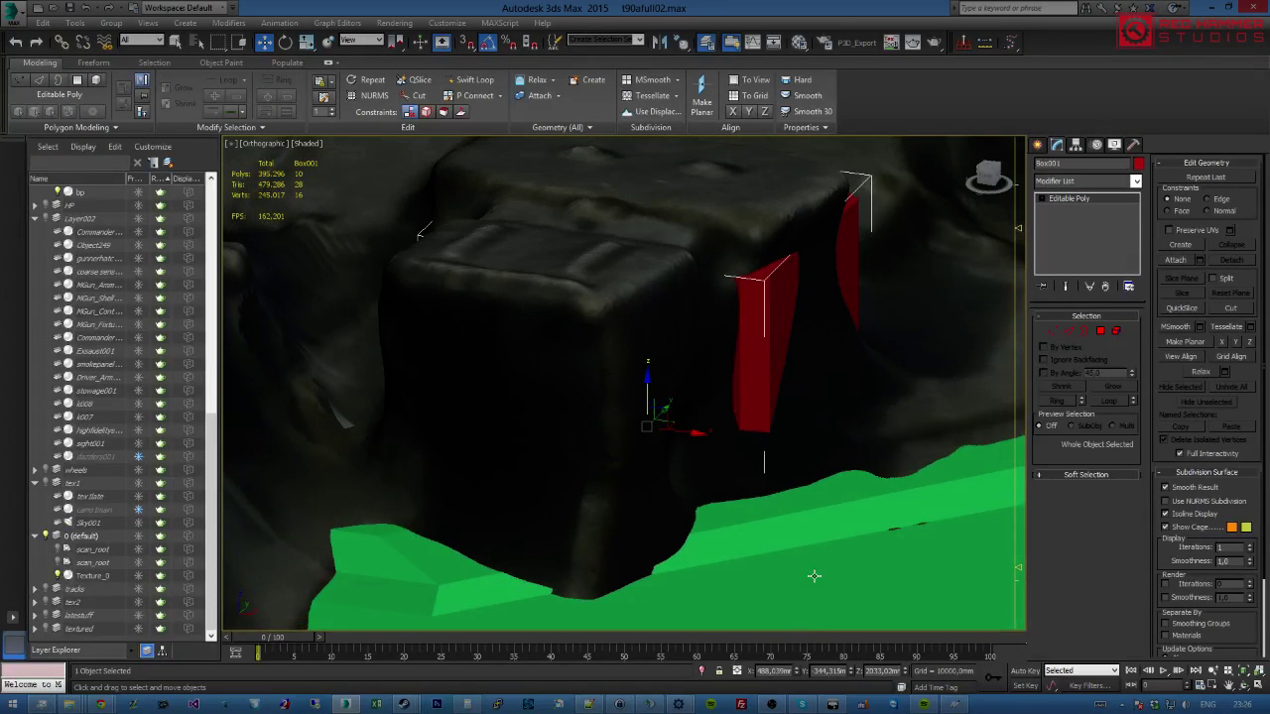
pyautogui.keyDown('ctrl'); pyautogui.click(942, 536); pyautogui.keyUp('ctrl')
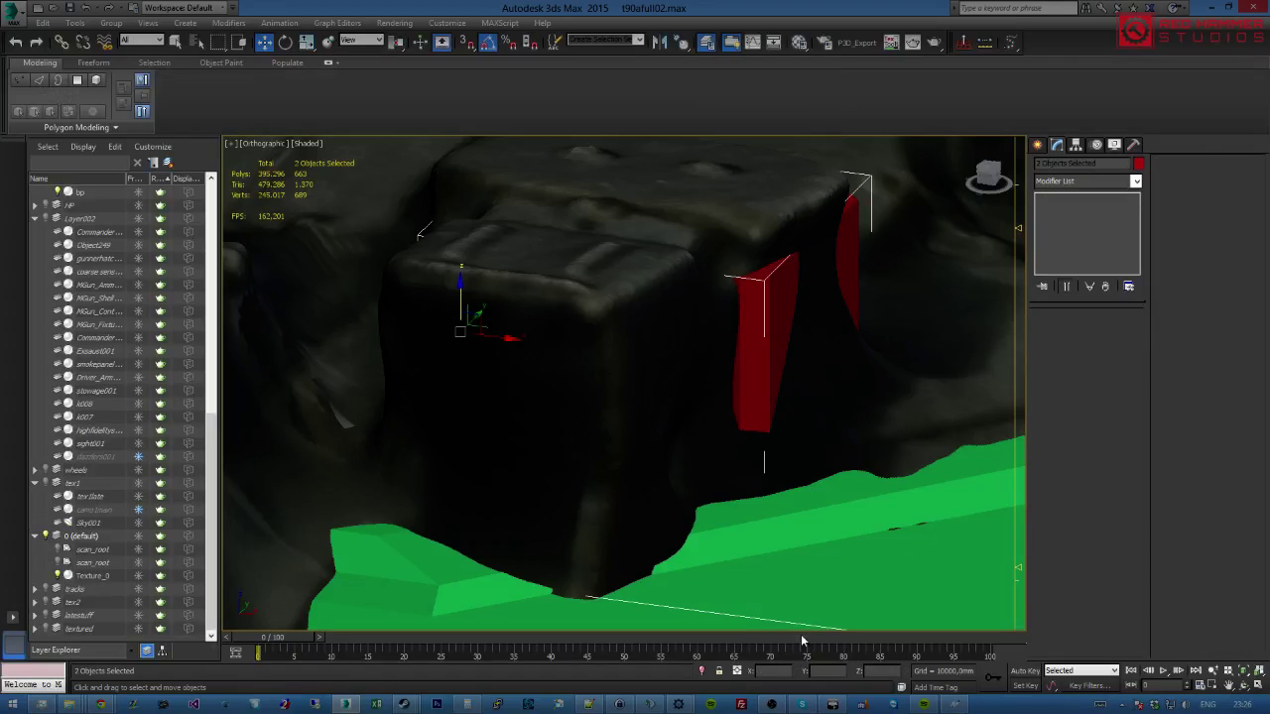
pyautogui.click(702, 671)
pyautogui.scroll(5, 665, 397)
pyautogui.scroll(5, 656, 312)
# Select the box's eight side polygons, including the chamfered corners, and assign them a shared smoothing group.
pyautogui.click(724, 293)
pyautogui.click(1100, 330)
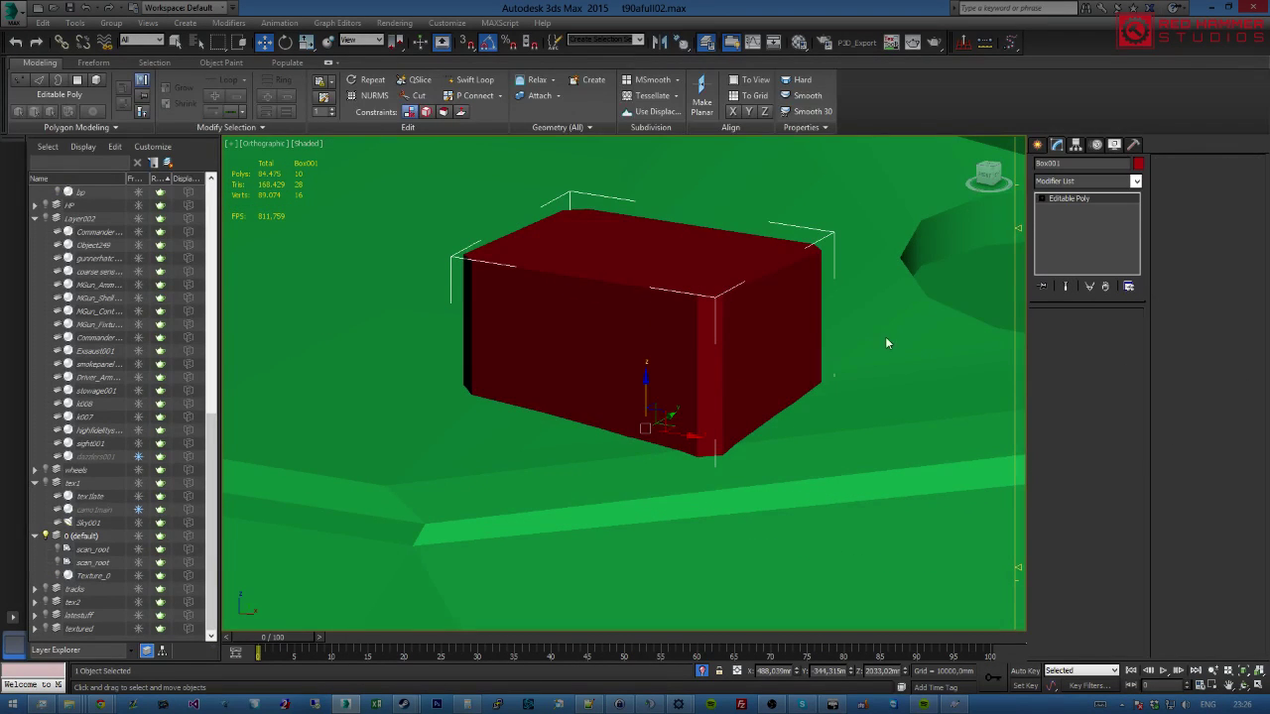
pyautogui.click(701, 380)
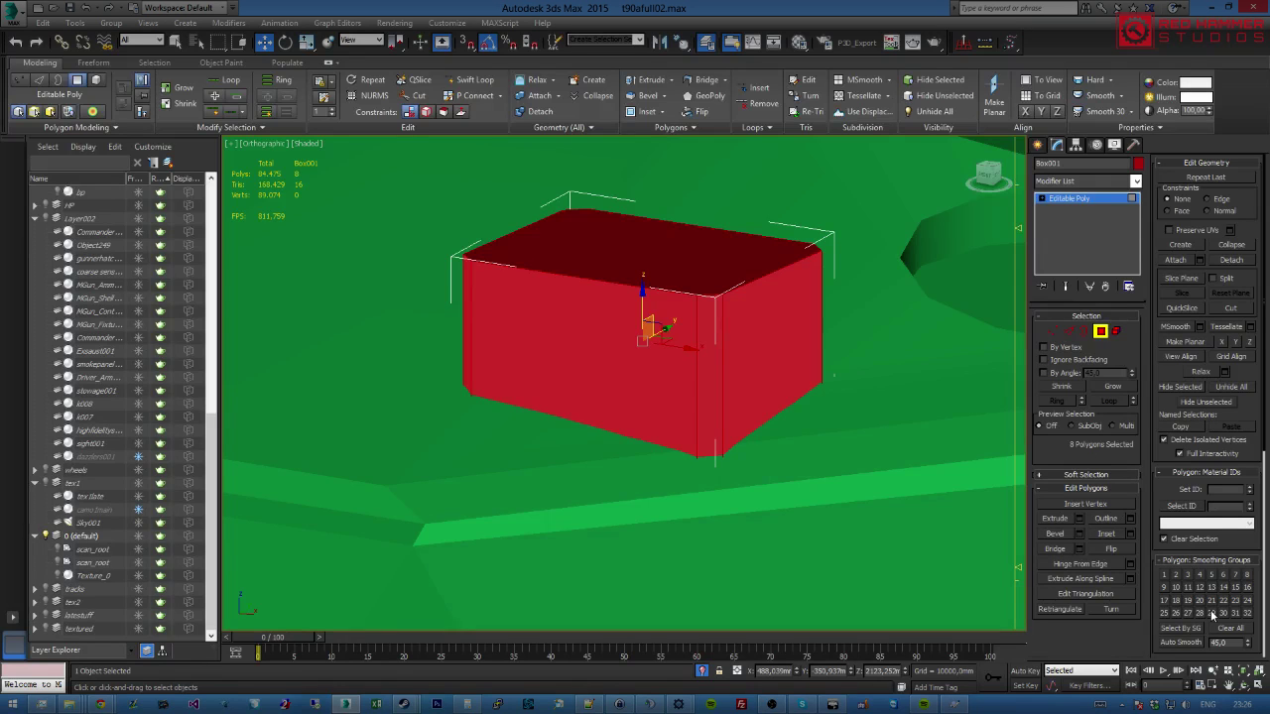
pyautogui.click(1101, 332)
# Examine the smoothed box and how it sits on the turret roof from several angles.
pyautogui.scroll(-5, 812, 340)
pyautogui.keyDown('alt'); pyautogui.moveTo(723, 320); pyautogui.dragTo(822, 371, button='middle'); pyautogui.keyUp('alt')
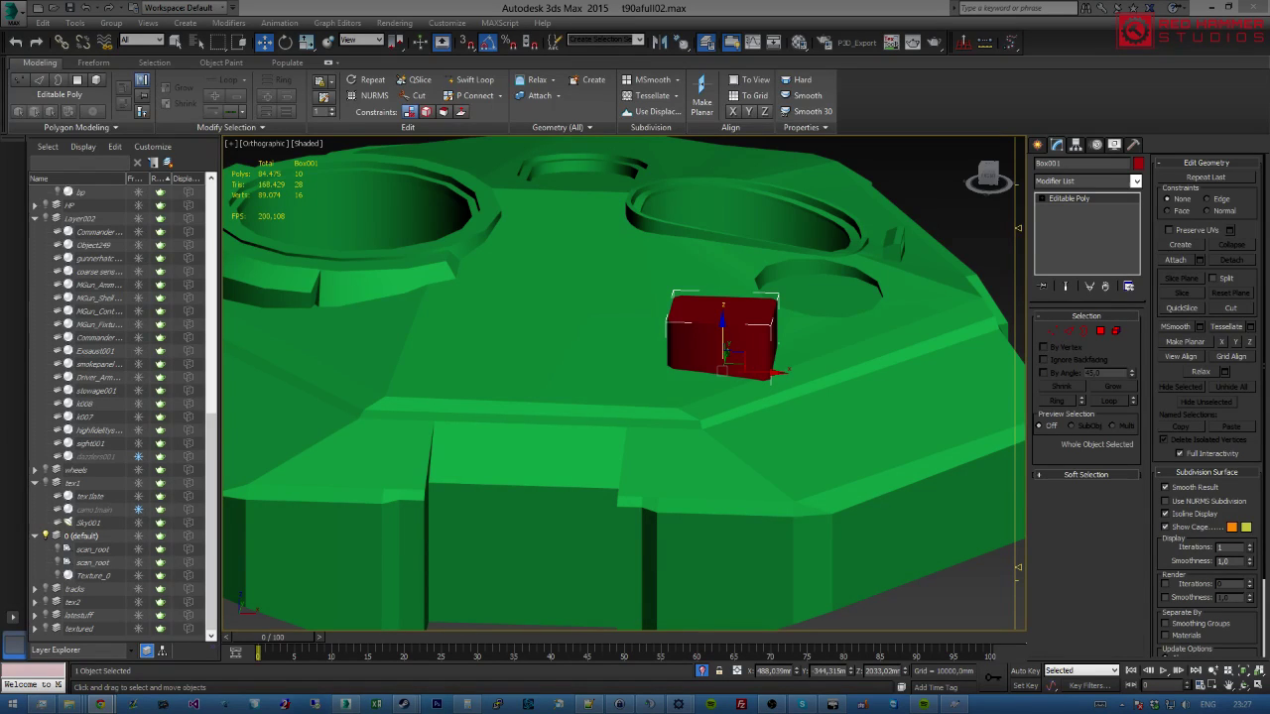
pyautogui.keyDown('alt'); pyautogui.moveTo(724, 292); pyautogui.dragTo(682, 281, button='middle'); pyautogui.keyUp('alt')
pyautogui.keyDown('alt'); pyautogui.moveTo(671, 344); pyautogui.dragTo(731, 341, button='middle'); pyautogui.keyUp('alt')
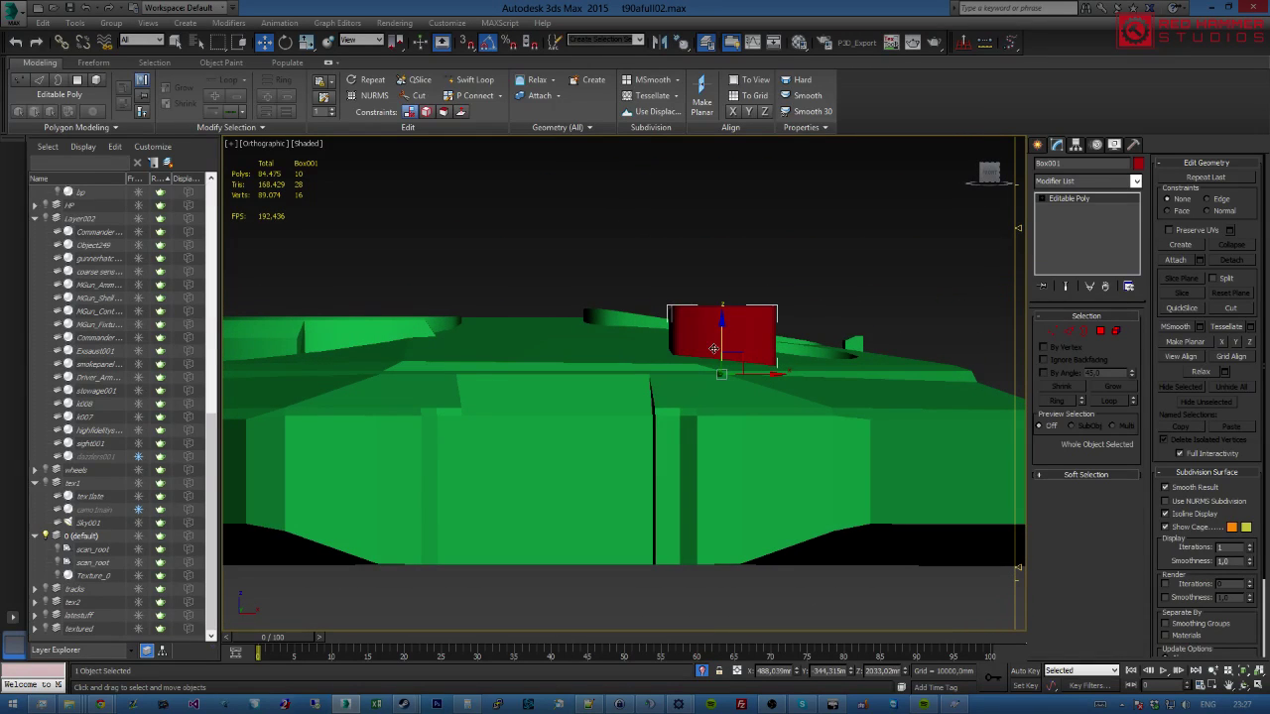
pyautogui.keyDown('alt'); pyautogui.moveTo(765, 344); pyautogui.dragTo(884, 364, button='middle'); pyautogui.keyUp('alt')
pyautogui.press('4')
pyautogui.click(1099, 331)
pyautogui.click(1099, 331)
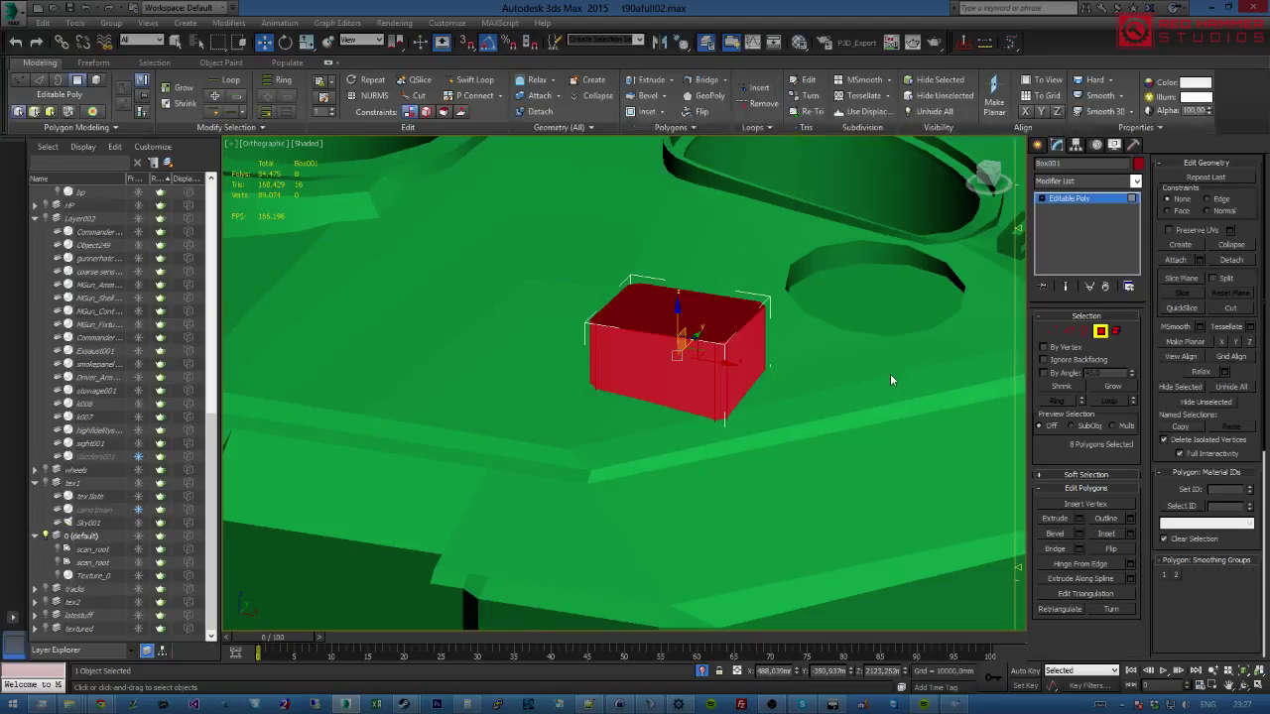
pyautogui.click(1100, 332)
# Select the turret and show the shaded models with edged faces.
pyautogui.click(824, 388)
pyautogui.press('F4')
pyautogui.keyDown('alt'); pyautogui.moveTo(825, 390); pyautogui.dragTo(820, 422, button='middle'); pyautogui.keyUp('alt')
pyautogui.scroll(2, 819, 421)
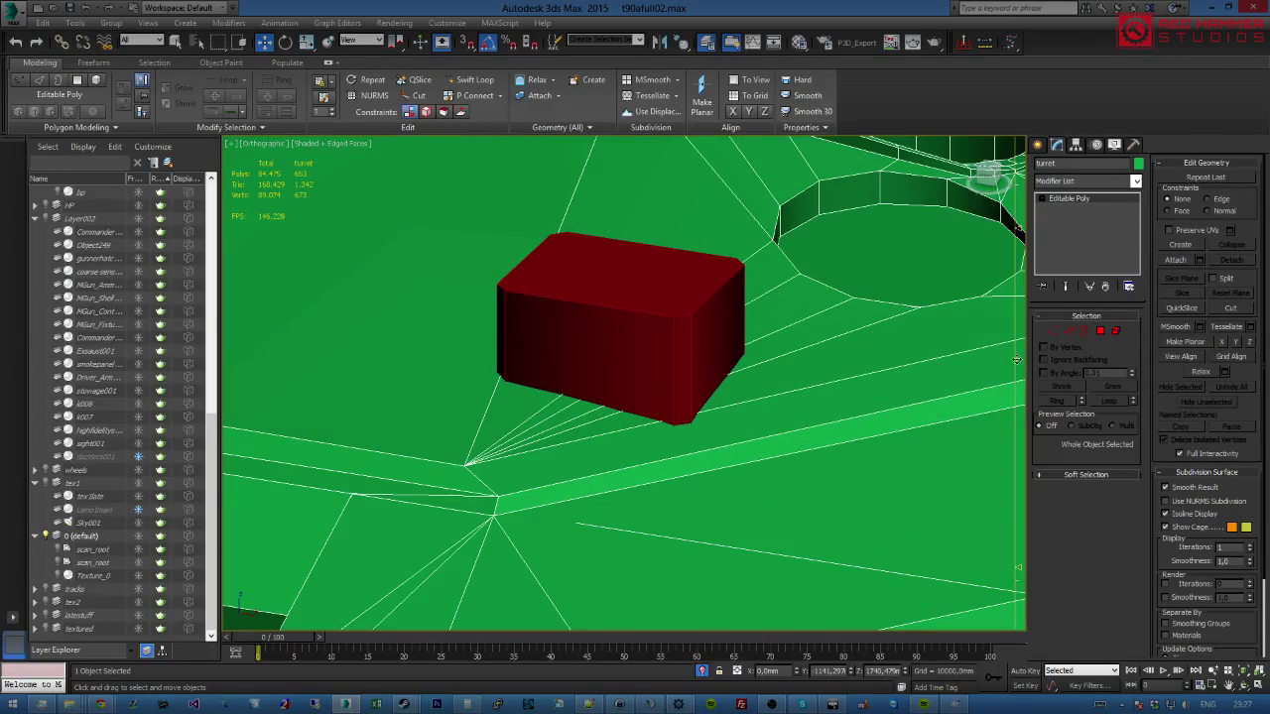
pyautogui.press('4')
pyautogui.click(819, 422)
pyautogui.keyDown('ctrl'); pyautogui.click(750, 412); pyautogui.keyUp('ctrl')
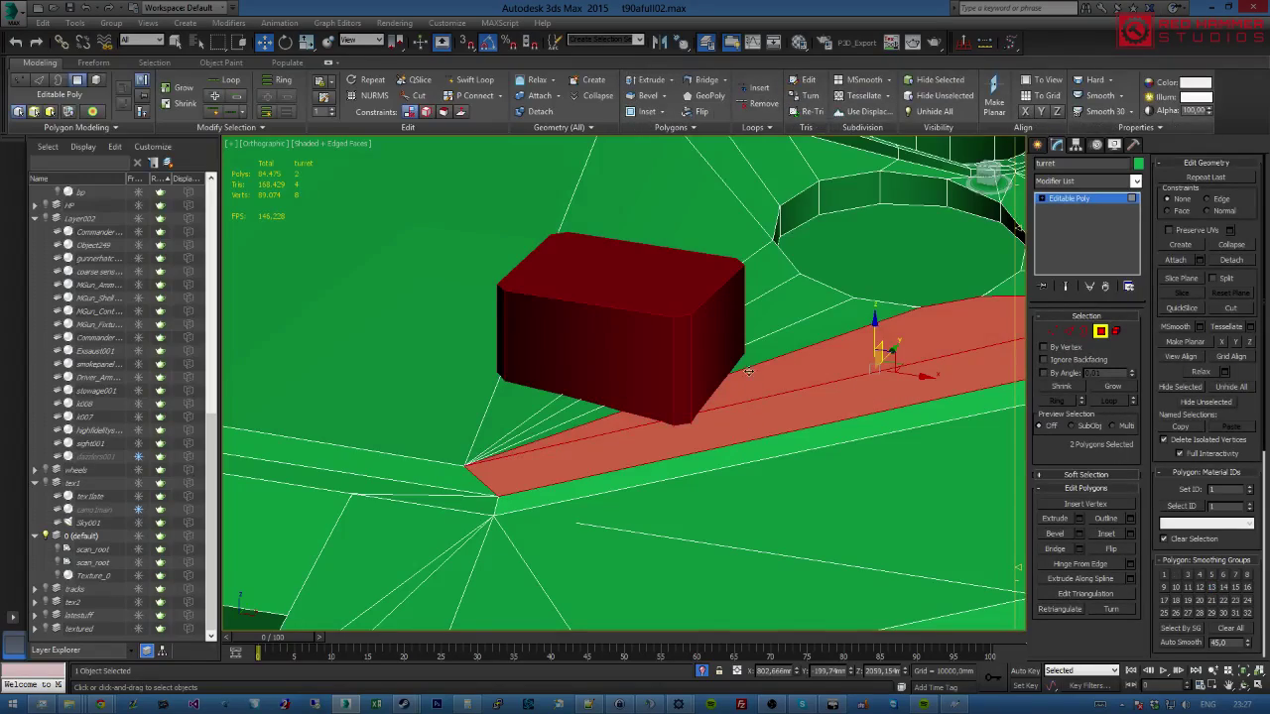
pyautogui.keyDown('ctrl'); pyautogui.click(759, 347); pyautogui.keyUp('ctrl')
pyautogui.keyDown('ctrl'); pyautogui.click(762, 298); pyautogui.keyUp('ctrl')
pyautogui.keyDown('ctrl'); pyautogui.click(719, 247); pyautogui.keyUp('ctrl')
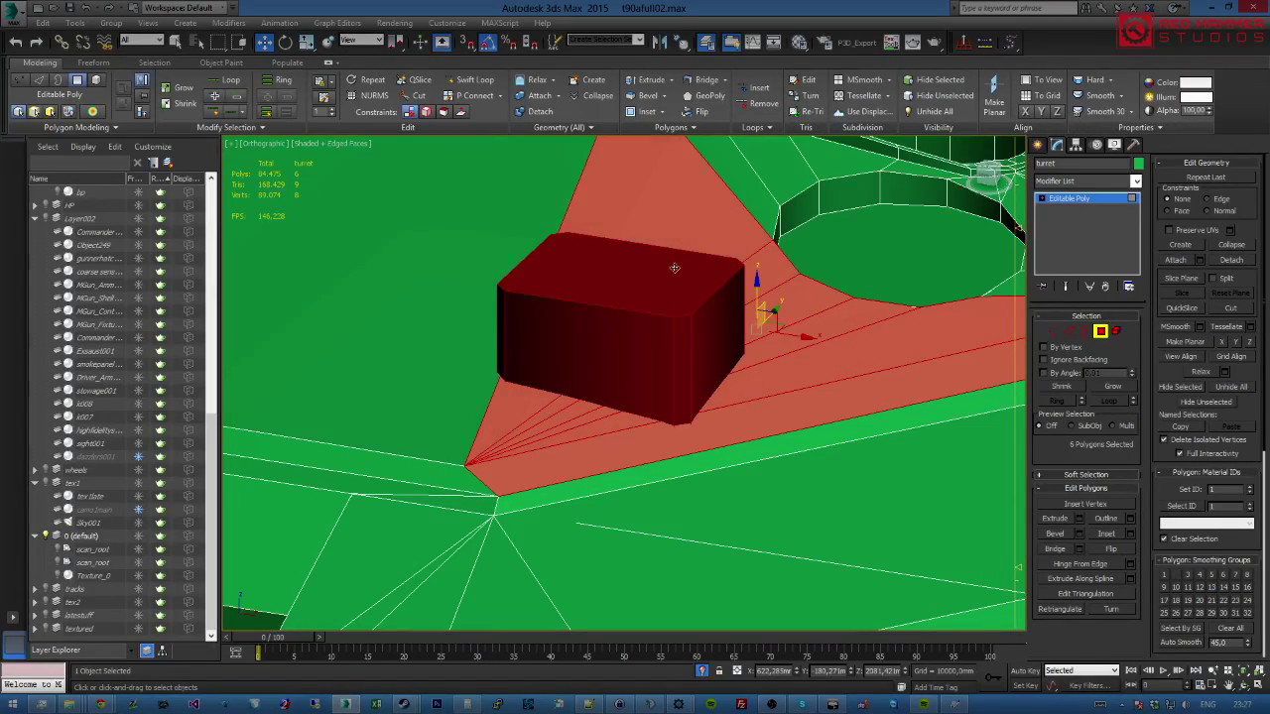
pyautogui.keyDown('ctrl'); pyautogui.click(478, 392); pyautogui.keyUp('ctrl')
pyautogui.scroll(-5, 530, 396)
pyautogui.keyDown('alt'); pyautogui.moveTo(530, 397); pyautogui.dragTo(703, 381, button='middle'); pyautogui.keyUp('alt')
pyautogui.scroll(4, 716, 393)
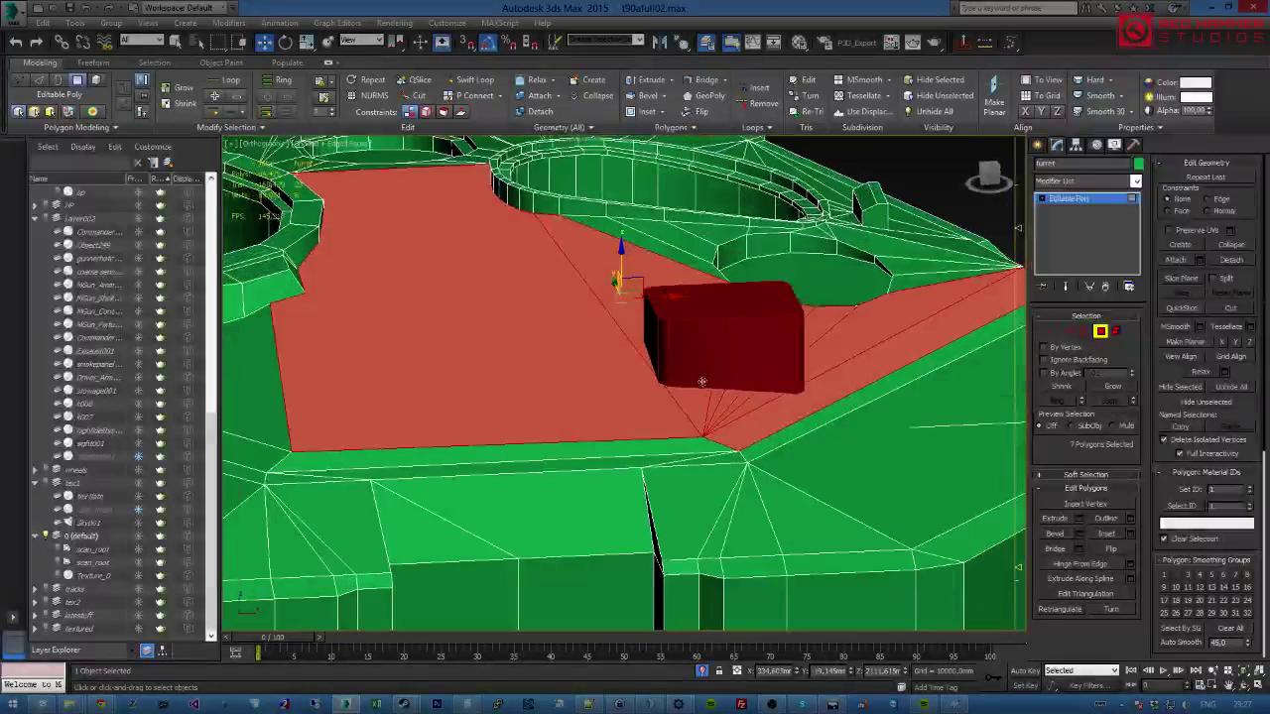
# Select the six turret roof polygons around and beneath the box and detach them as a separate object.
pyautogui.click(703, 373)
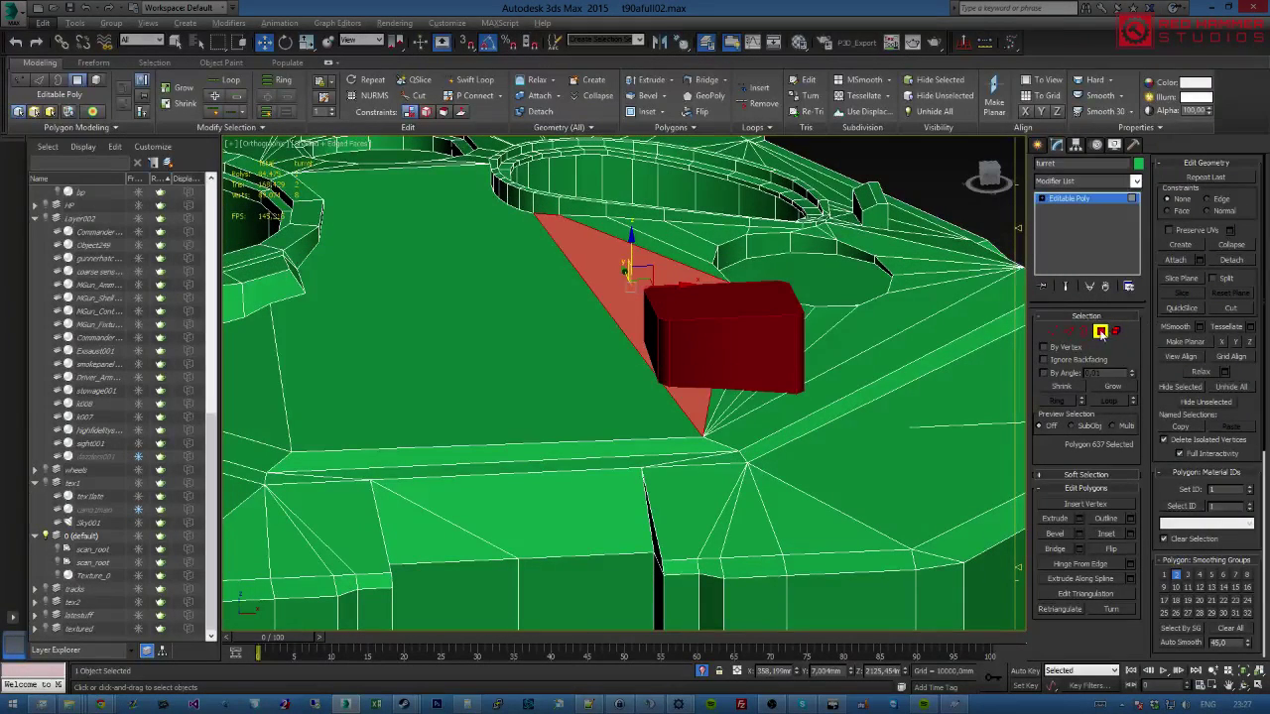
pyautogui.click(1100, 331)
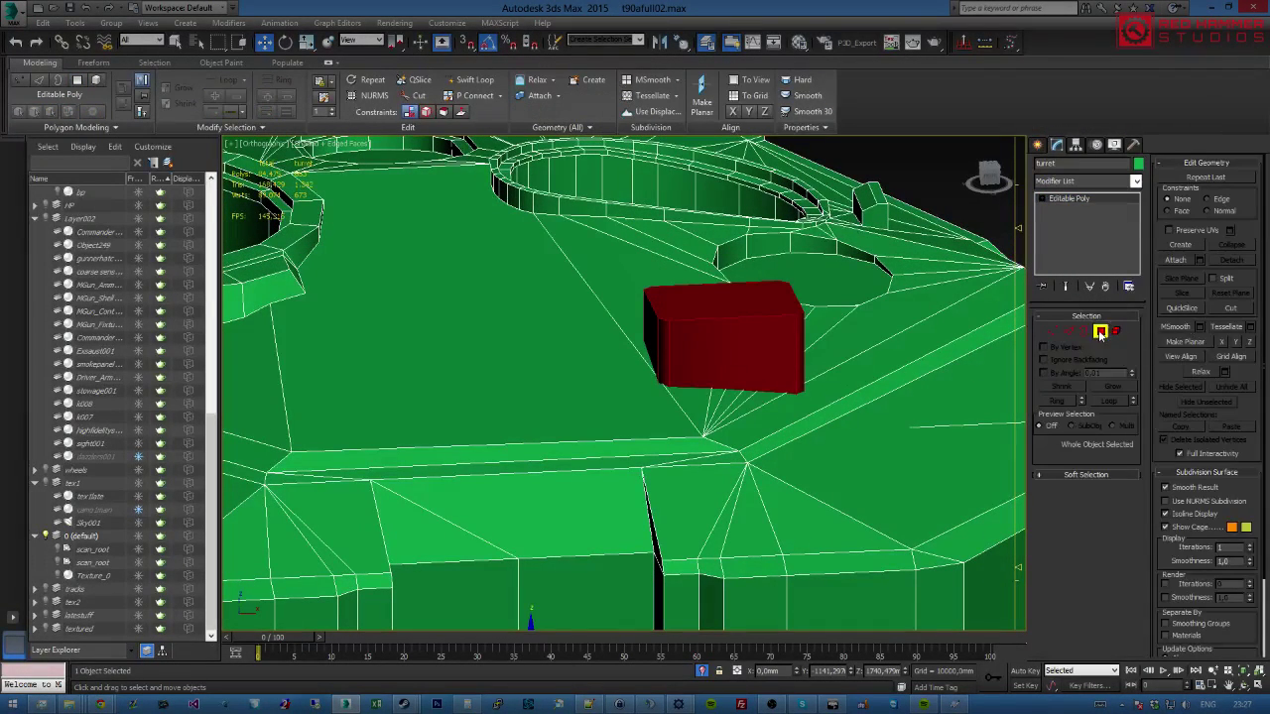
pyautogui.click(1100, 330)
pyautogui.keyDown('ctrl'); pyautogui.click(735, 407); pyautogui.keyUp('ctrl')
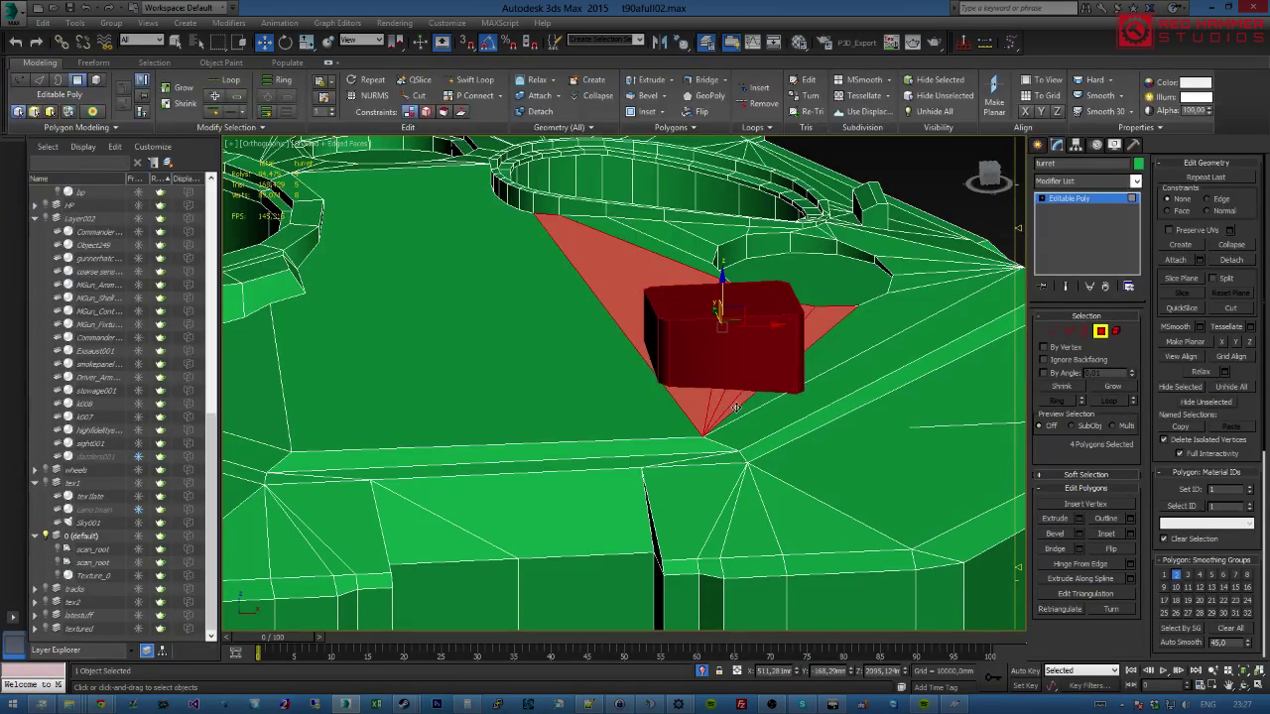
pyautogui.keyDown('ctrl'); pyautogui.click(744, 414); pyautogui.keyUp('ctrl')
pyautogui.keyDown('ctrl'); pyautogui.click(784, 422); pyautogui.keyUp('ctrl')
pyautogui.keyDown('alt'); pyautogui.moveTo(829, 419); pyautogui.dragTo(944, 383, button='middle'); pyautogui.keyUp('alt')
pyautogui.click(1231, 259)
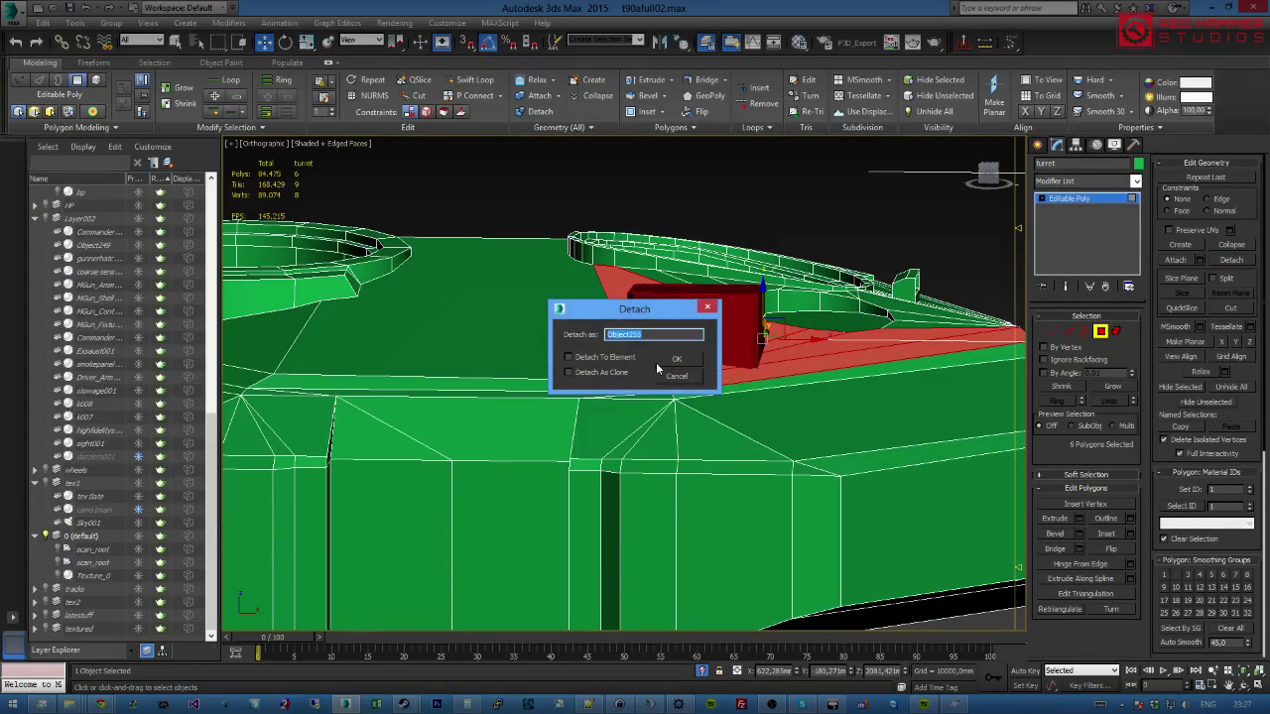
pyautogui.press('Return')
pyautogui.click(1100, 331)
pyautogui.press('4')
pyautogui.click(717, 337)
pyautogui.keyDown('alt'); pyautogui.moveTo(726, 339); pyautogui.dragTo(710, 328, button='middle'); pyautogui.keyUp('alt')
pyautogui.scroll(3, 698, 313)
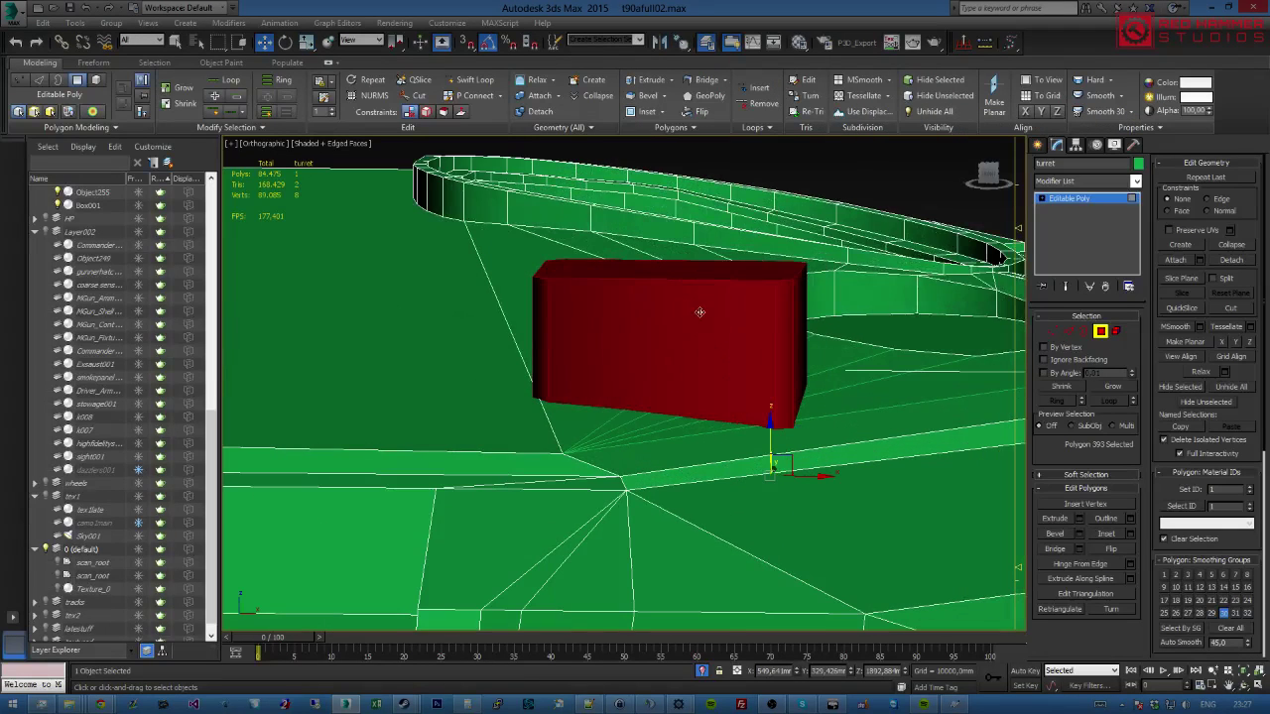
pyautogui.keyDown('alt'); pyautogui.moveTo(985, 376); pyautogui.dragTo(976, 386, button='middle'); pyautogui.keyUp('alt')
pyautogui.click(1099, 331)
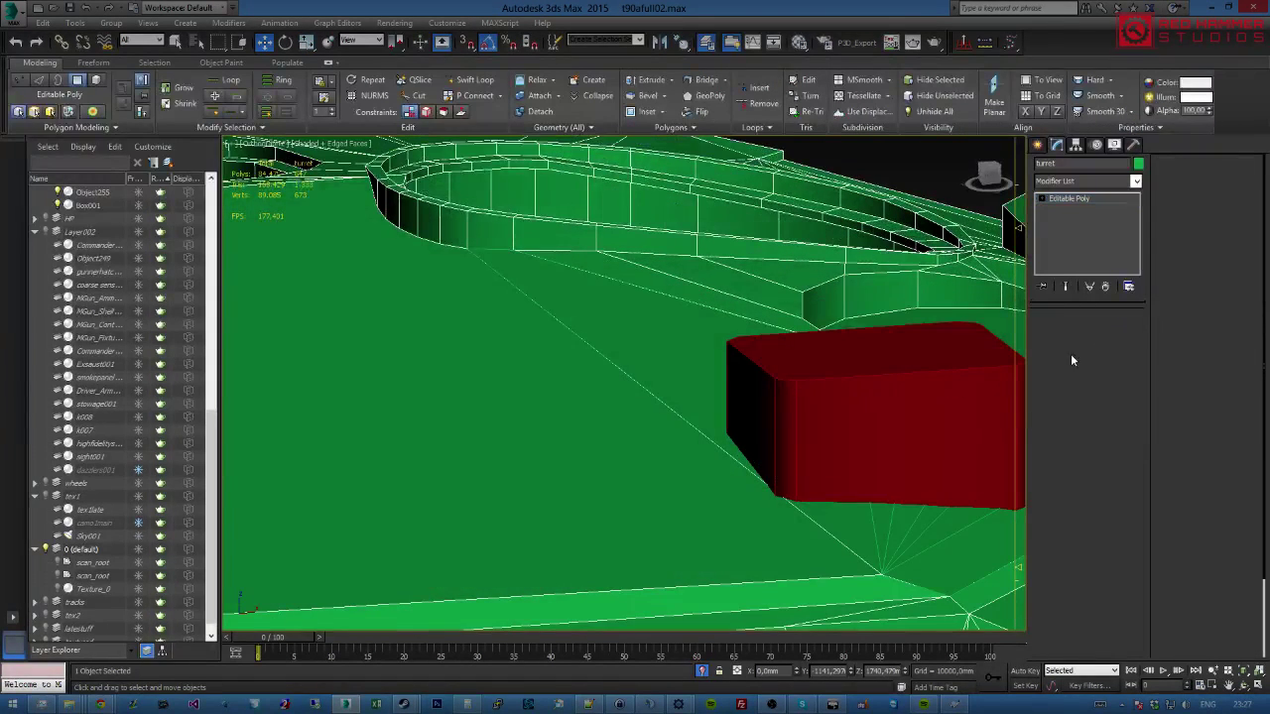
# Move the eight vertices at the box's low-X end to an X position of about 366.6 mm.
pyautogui.click(870, 389)
pyautogui.keyDown('alt'); pyautogui.moveTo(895, 416); pyautogui.dragTo(703, 297, button='middle'); pyautogui.keyUp('alt')
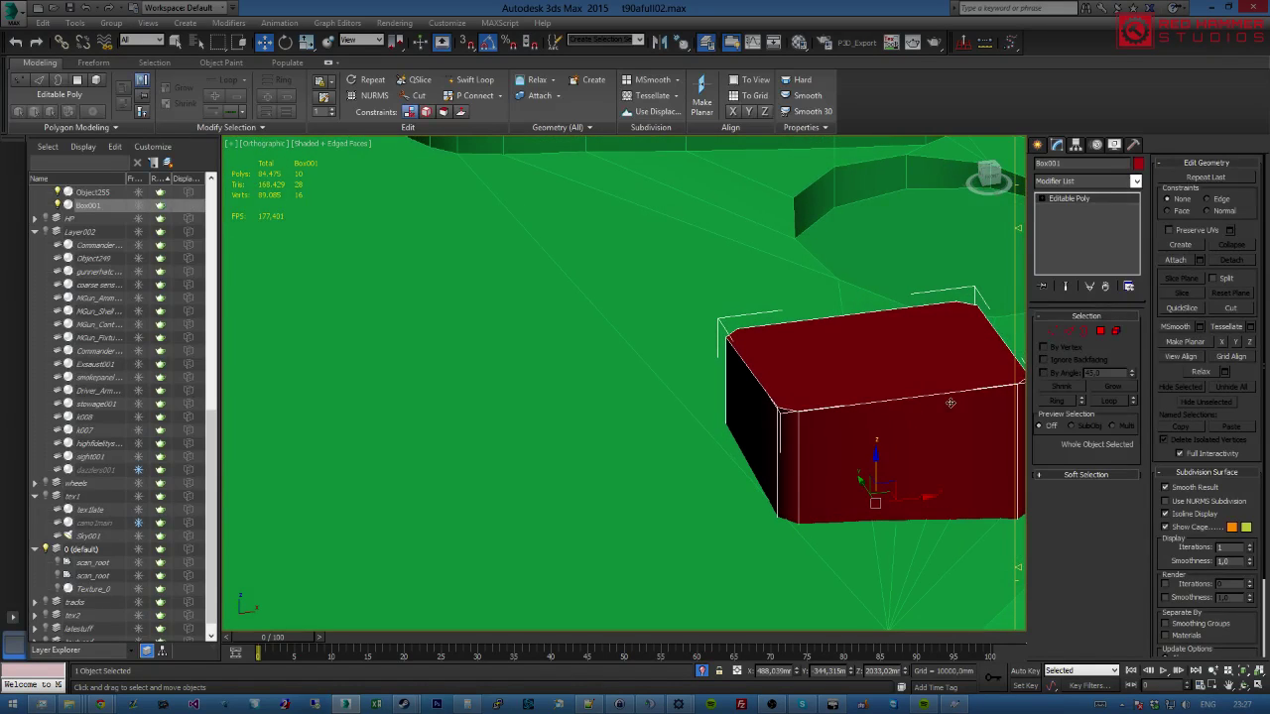
pyautogui.press('1')
pyautogui.hotkey('ctrl', 'a')
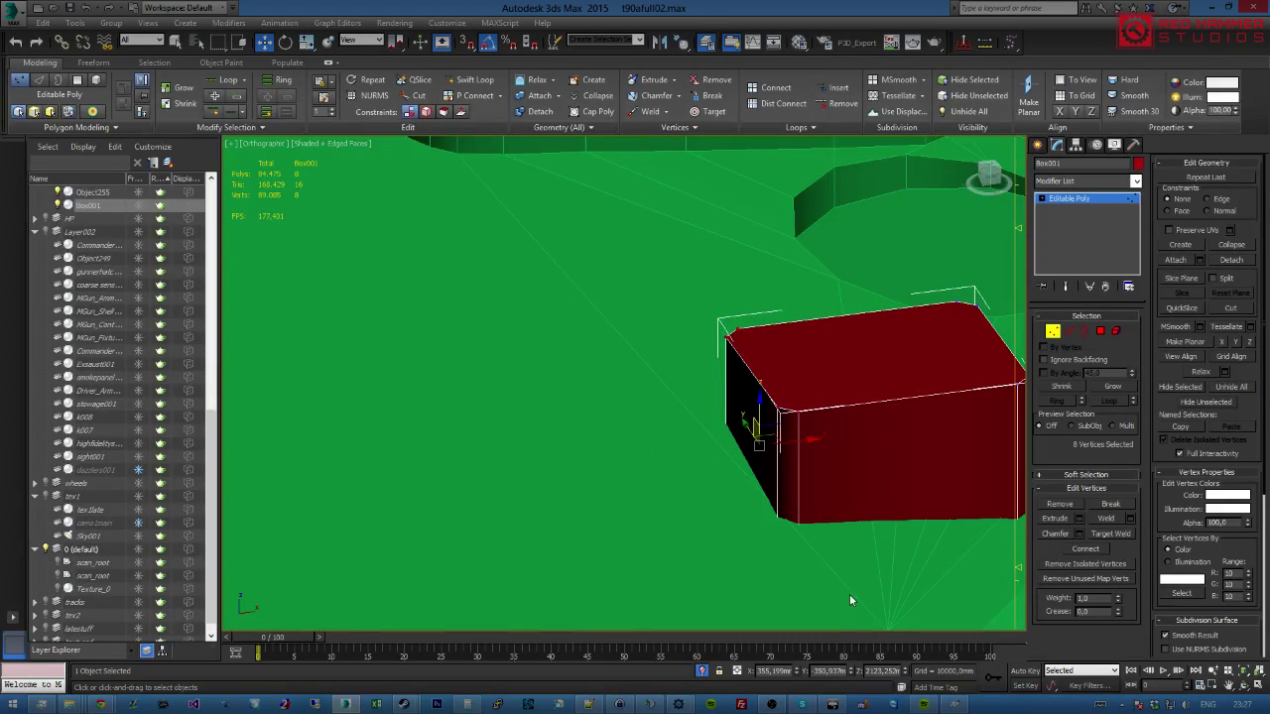
pyautogui.keyDown('alt'); pyautogui.moveTo(850, 597); pyautogui.dragTo(816, 540, button='middle'); pyautogui.keyUp('alt')
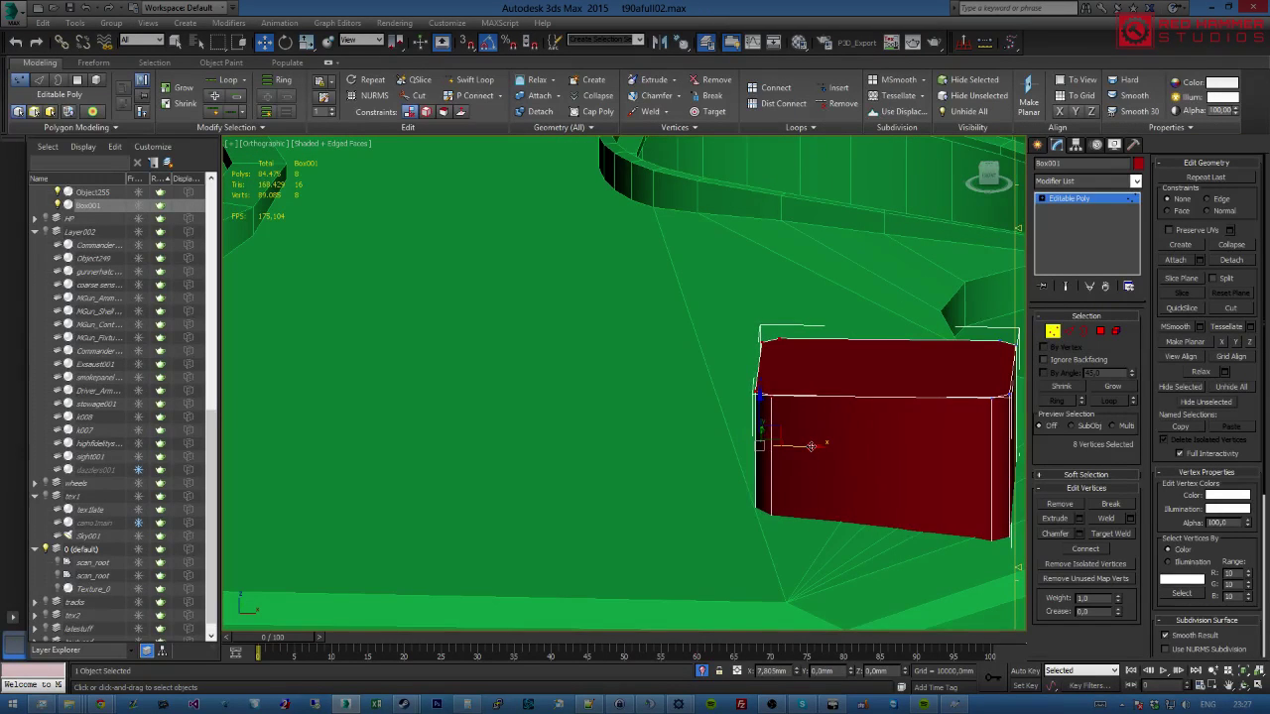
pyautogui.keyDown('alt'); pyautogui.moveTo(823, 462); pyautogui.dragTo(757, 484, button='middle'); pyautogui.keyUp('alt')
pyautogui.scroll(-3, 889, 471)
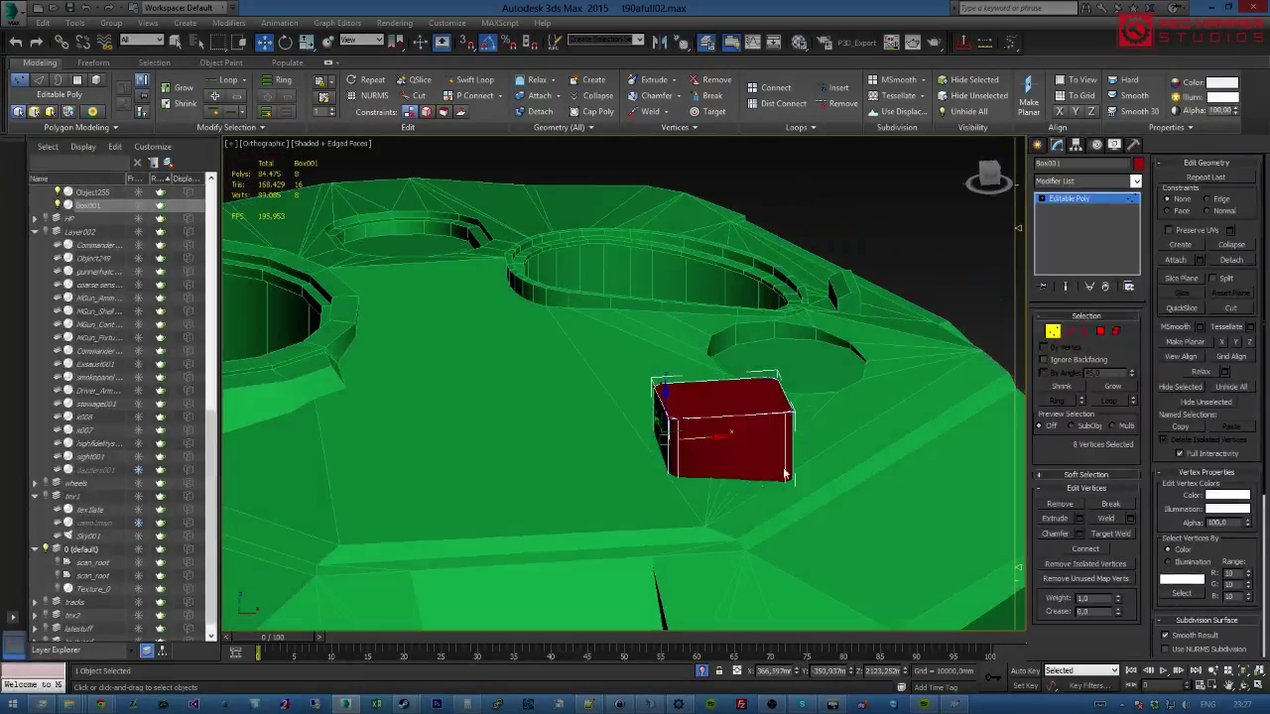
pyautogui.click(1052, 332)
# Select the detached roof piece, make it a ProBoolean compound object and begin picking operands.
pyautogui.click(845, 443)
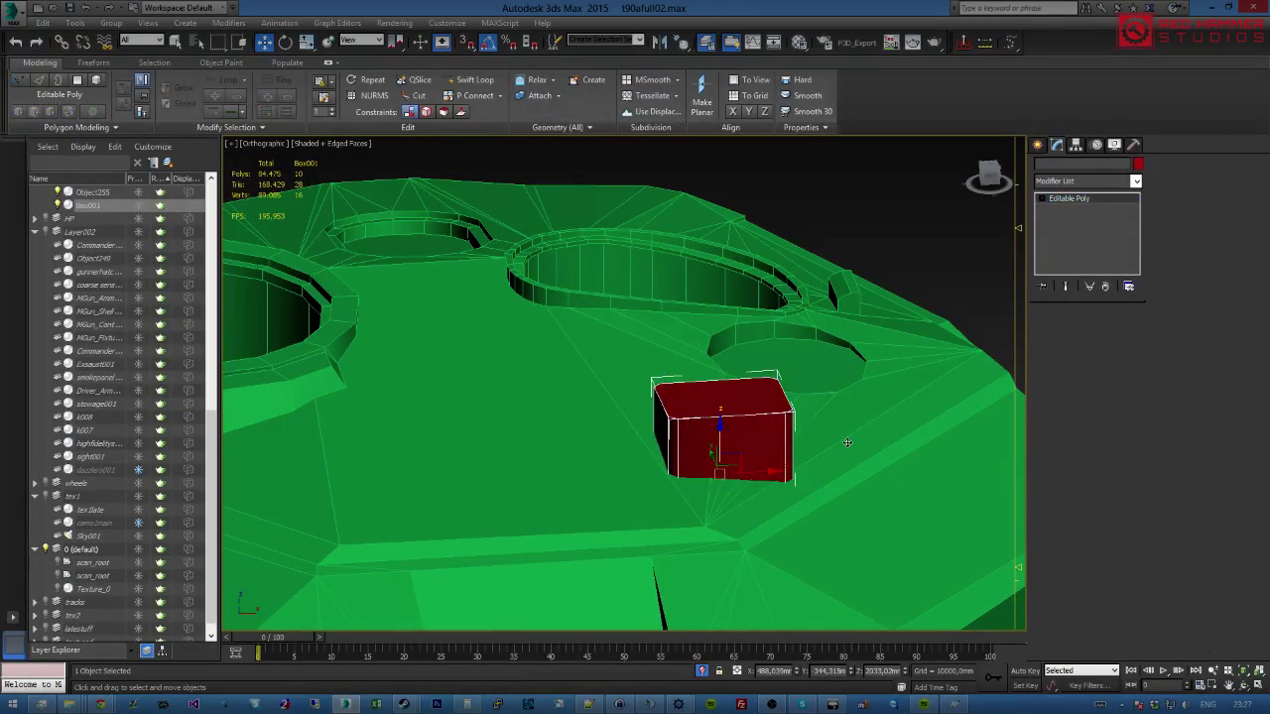
pyautogui.scroll(-3, 846, 442)
pyautogui.keyDown('alt'); pyautogui.moveTo(822, 431); pyautogui.dragTo(799, 413, button='middle'); pyautogui.keyUp('alt')
pyautogui.scroll(3, 813, 412)
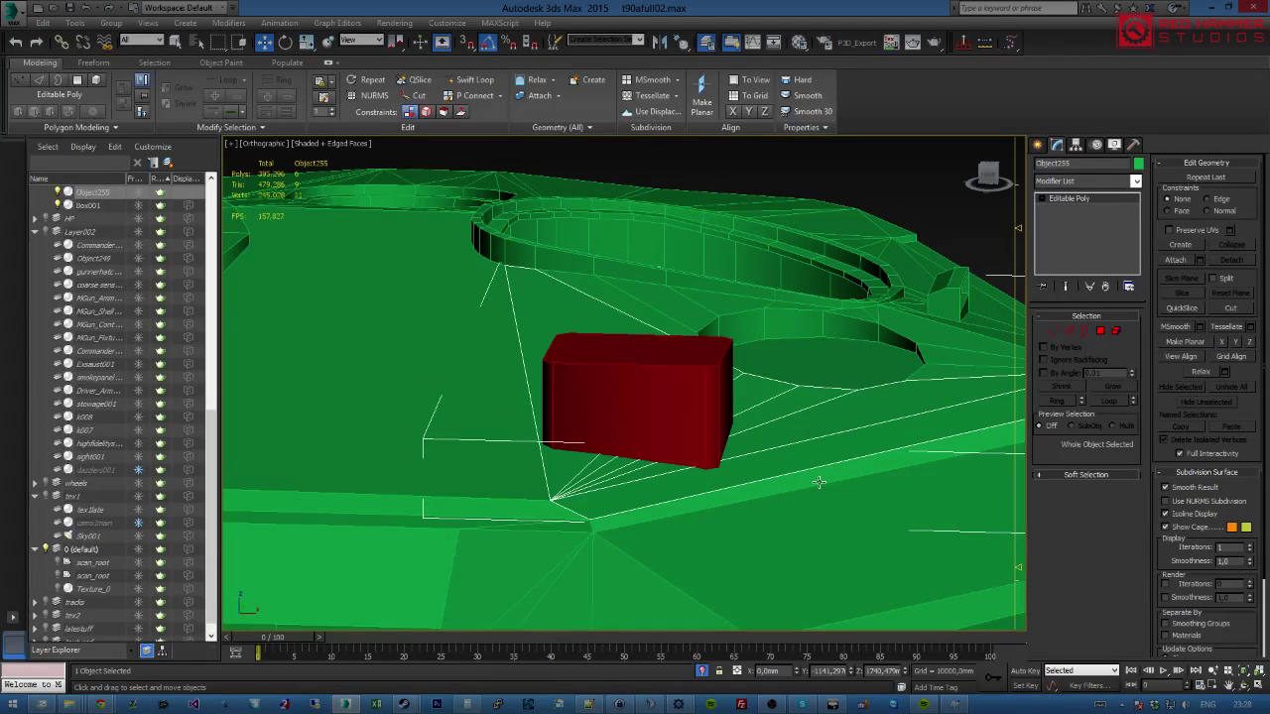
pyautogui.keyDown('alt'); pyautogui.moveTo(813, 463); pyautogui.dragTo(860, 434, button='middle'); pyautogui.keyUp('alt')
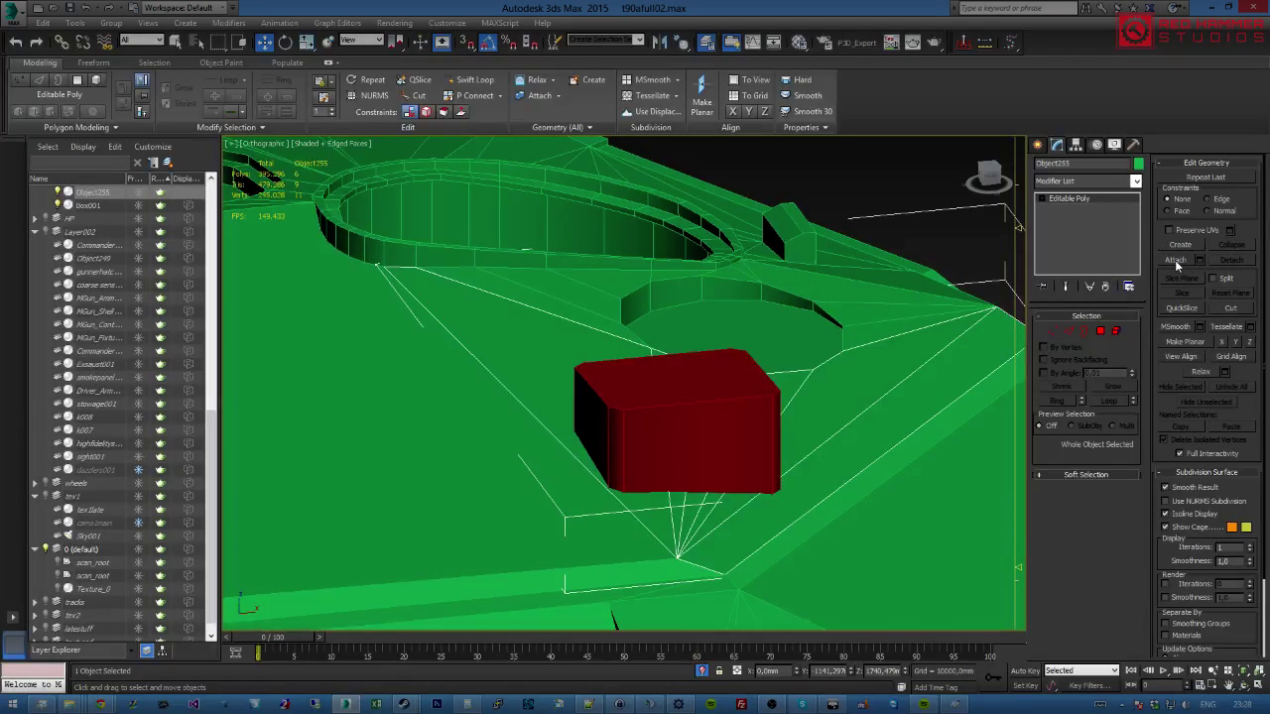
pyautogui.click(1040, 147)
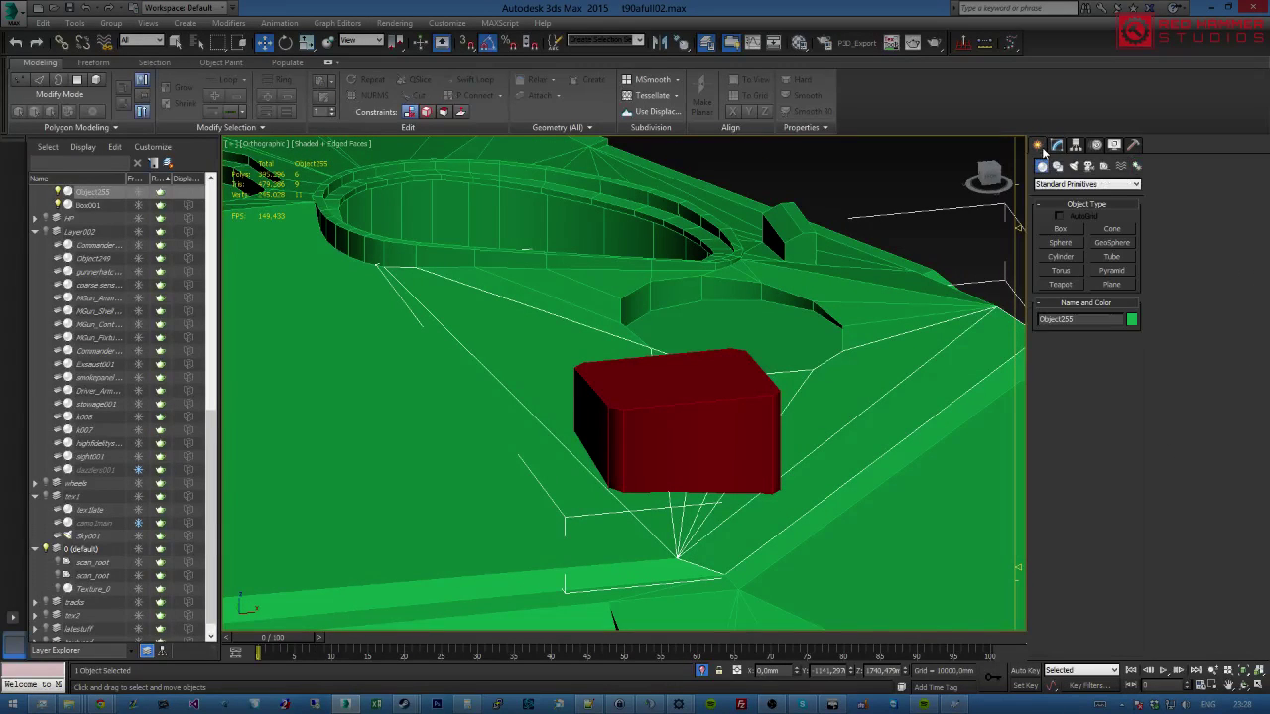
pyautogui.click(1129, 185)
pyautogui.click(1089, 216)
pyautogui.click(1079, 299)
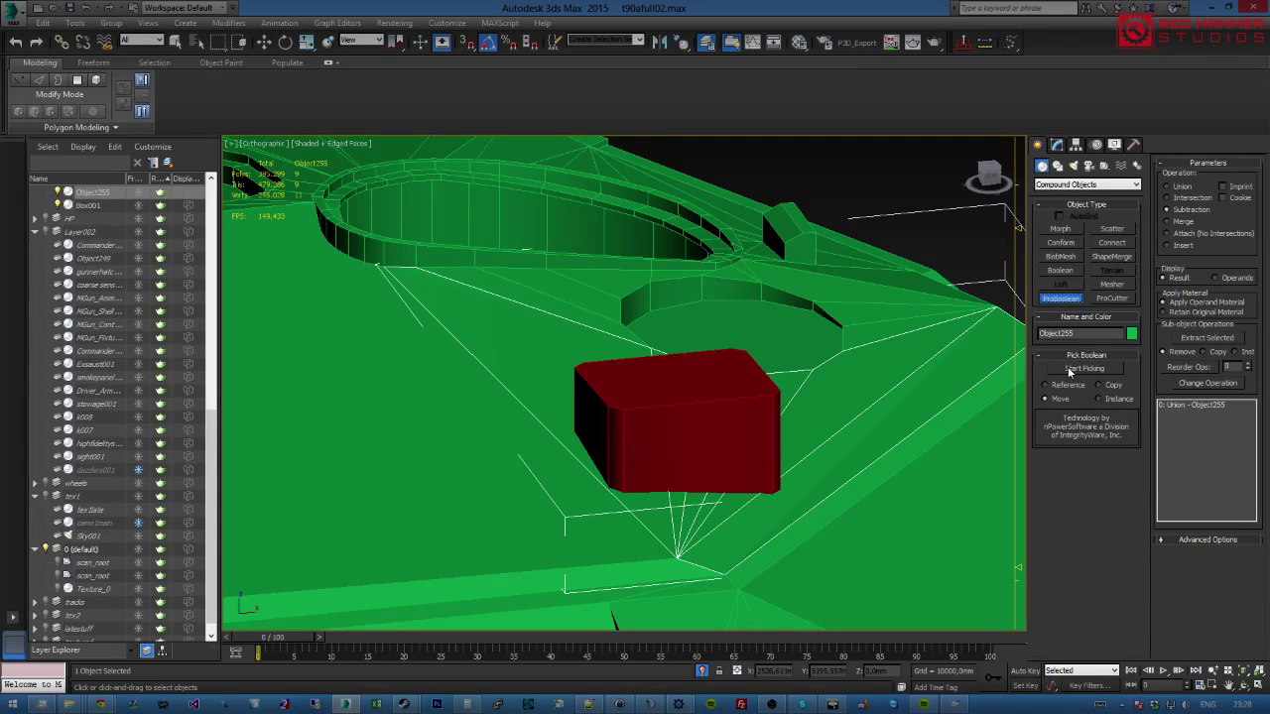
pyautogui.click(1067, 373)
# Undo the first pick made with Subtraction and merge the box into the roof piece with the Union operation.
pyautogui.click(718, 424)
pyautogui.hotkey('ctrl', 'z')
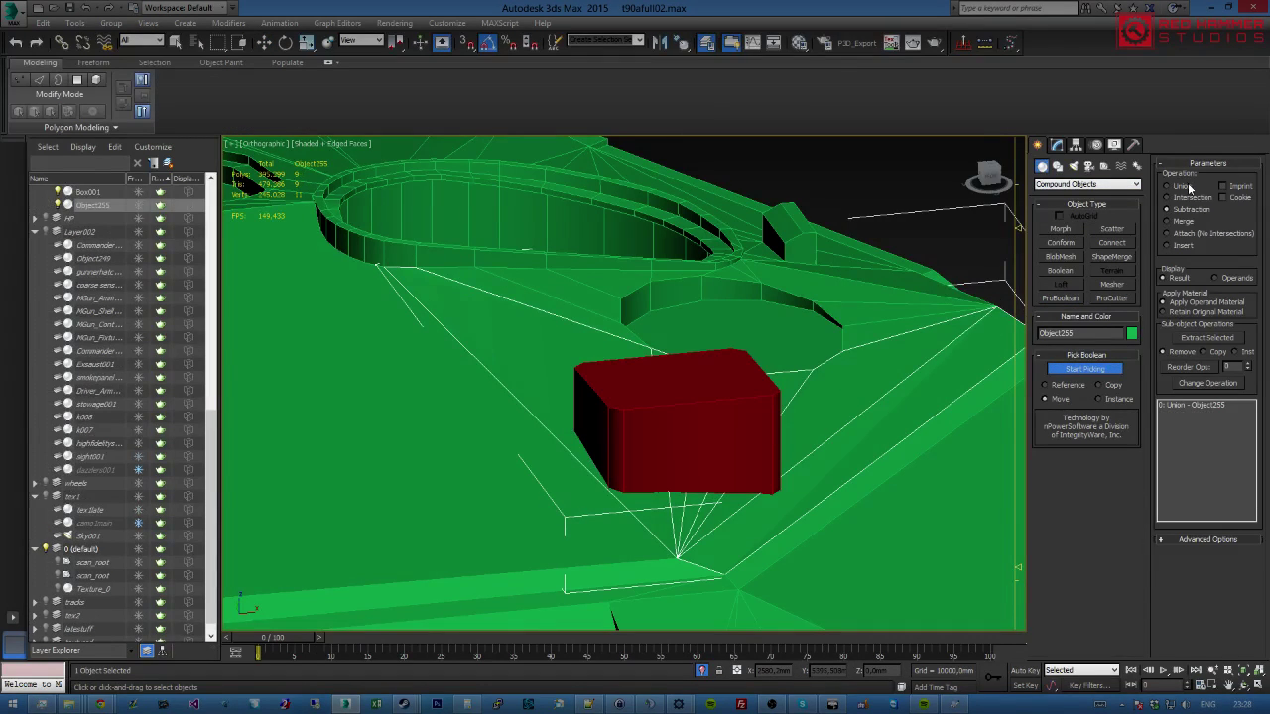
pyautogui.click(728, 423)
pyautogui.moveTo(728, 423)
pyautogui.keyDown('alt'); pyautogui.mouseDown(button='middle')
pyautogui.moveTo(814, 396)
pyautogui.moveTo(796, 418)
pyautogui.moveTo(820, 449)
pyautogui.moveTo(750, 467)
pyautogui.moveTo(829, 472)
pyautogui.moveTo(735, 439)
pyautogui.moveTo(724, 460)
pyautogui.moveTo(742, 473)
pyautogui.moveTo(810, 416)
pyautogui.mouseUp(button='middle'); pyautogui.keyUp('alt')
pyautogui.scroll(2, 808, 417)
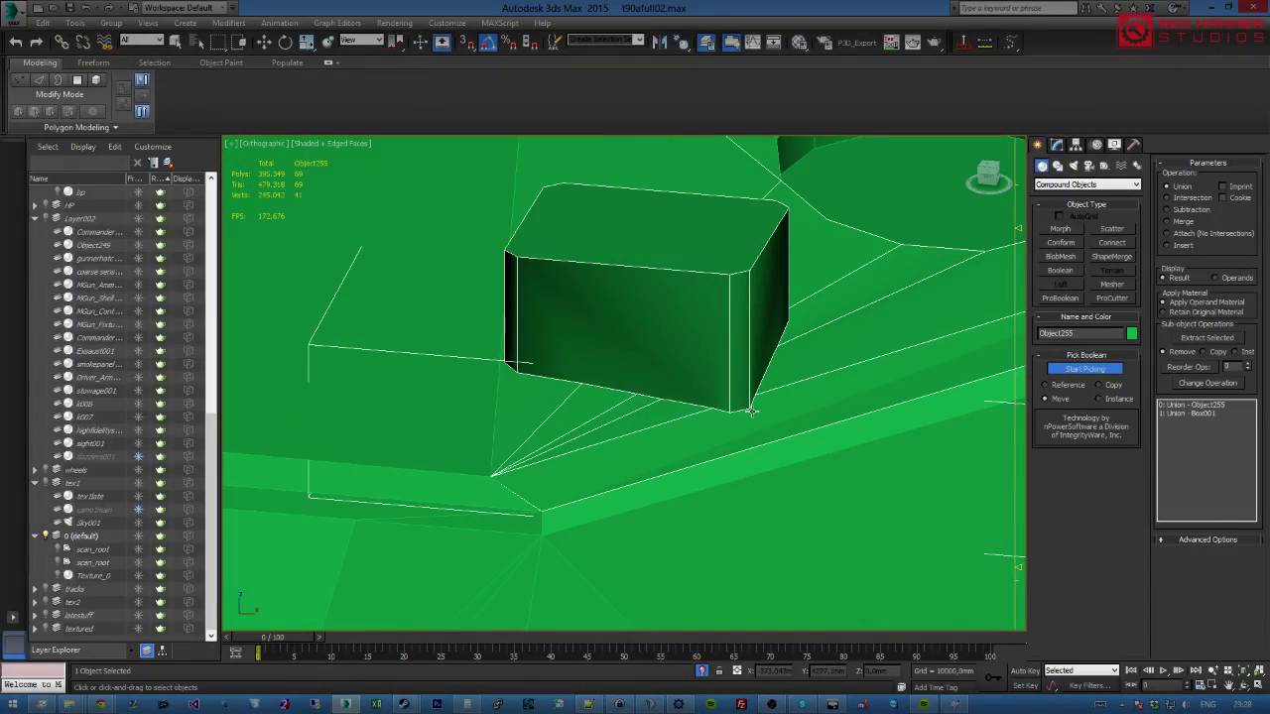
# Finish picking operands and convert the merged roof piece to an Editable Poly.
pyautogui.press('w')
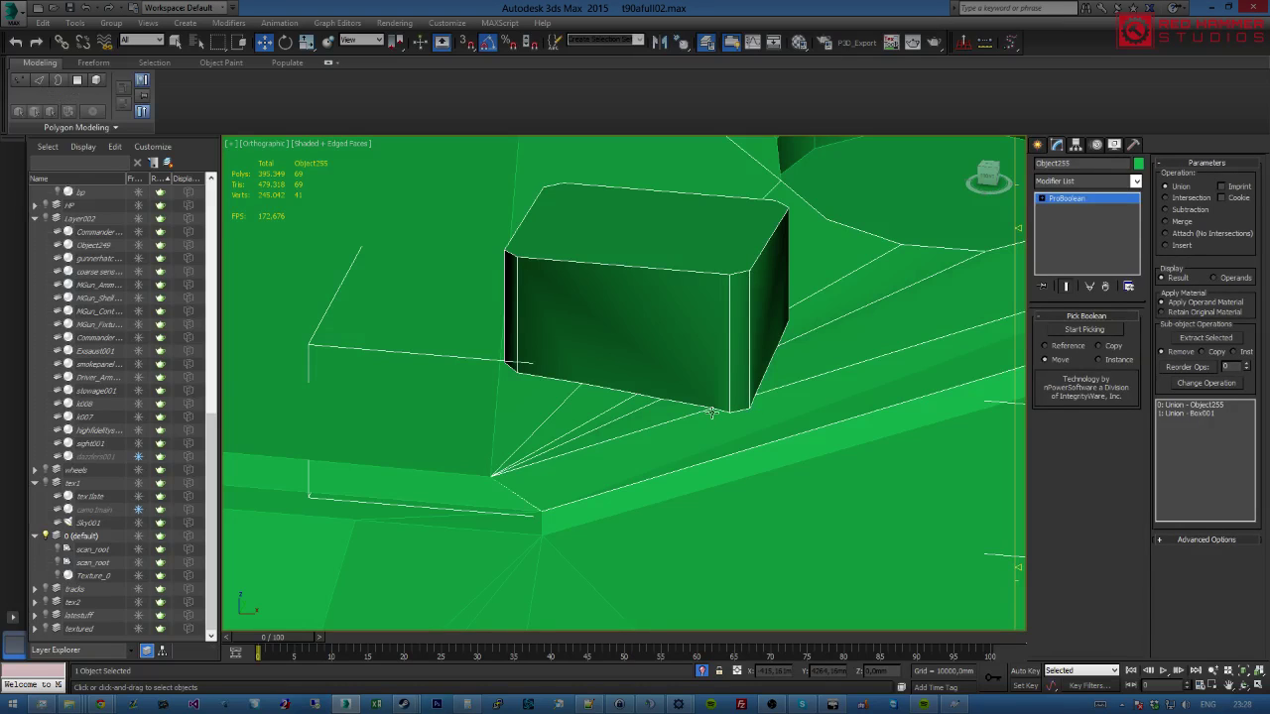
pyautogui.press('v')
pyautogui.click(1193, 405)
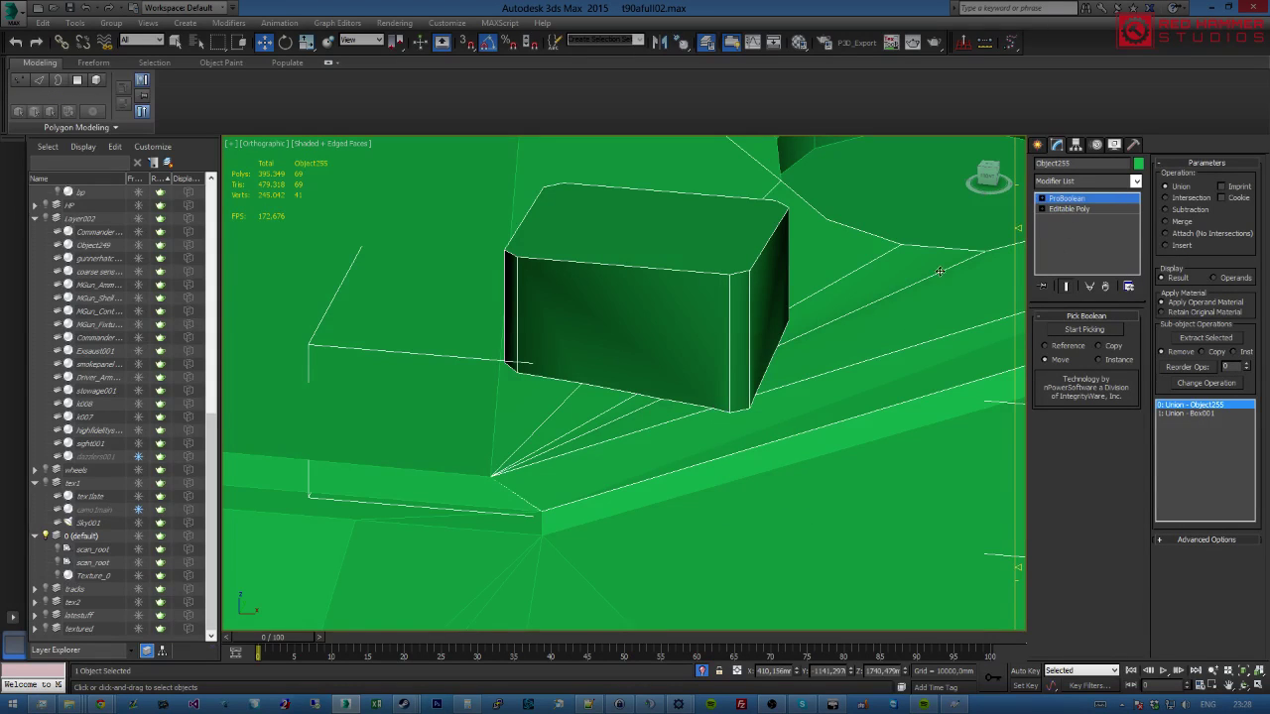
pyautogui.rightClick(721, 353)
pyautogui.moveTo(759, 486)
pyautogui.click(886, 499)
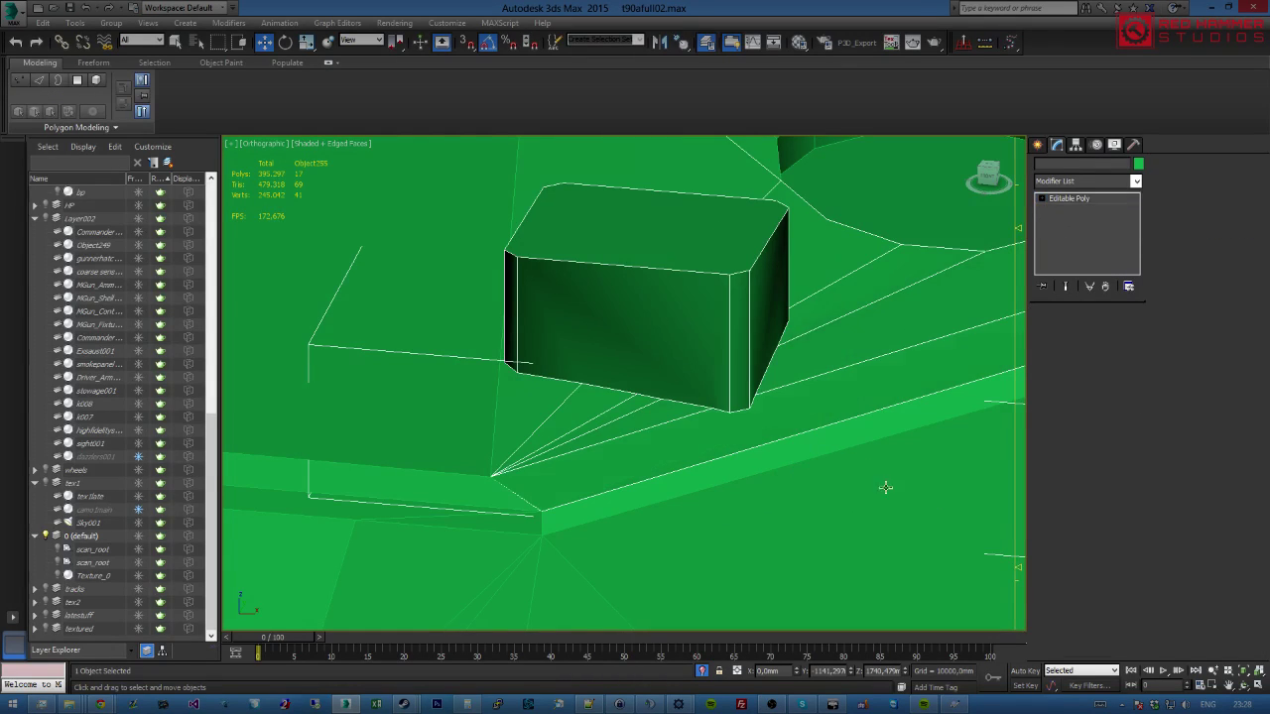
# Target-weld the stray vertices on the first two chamfered base corners of the box into the neighbouring corner vertices.
pyautogui.press('1')
pyautogui.keyDown('alt'); pyautogui.moveTo(764, 432); pyautogui.dragTo(831, 407, button='middle'); pyautogui.keyUp('alt')
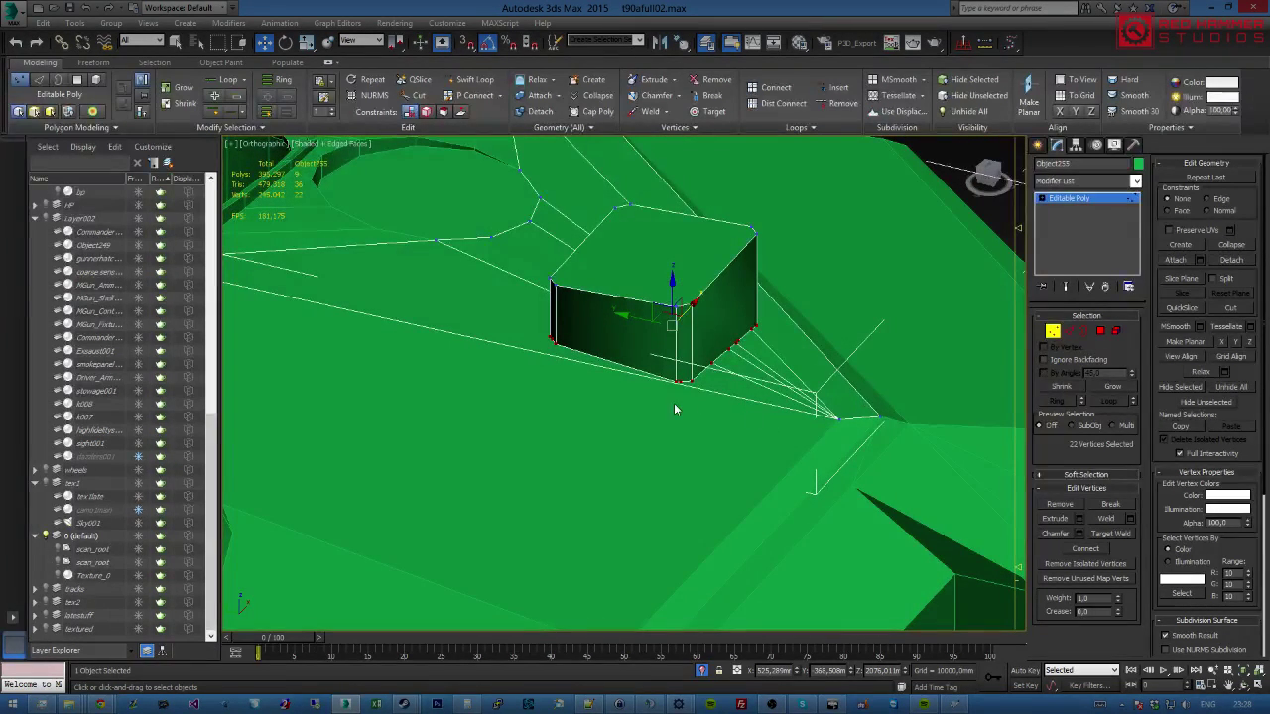
pyautogui.scroll(5, 680, 403)
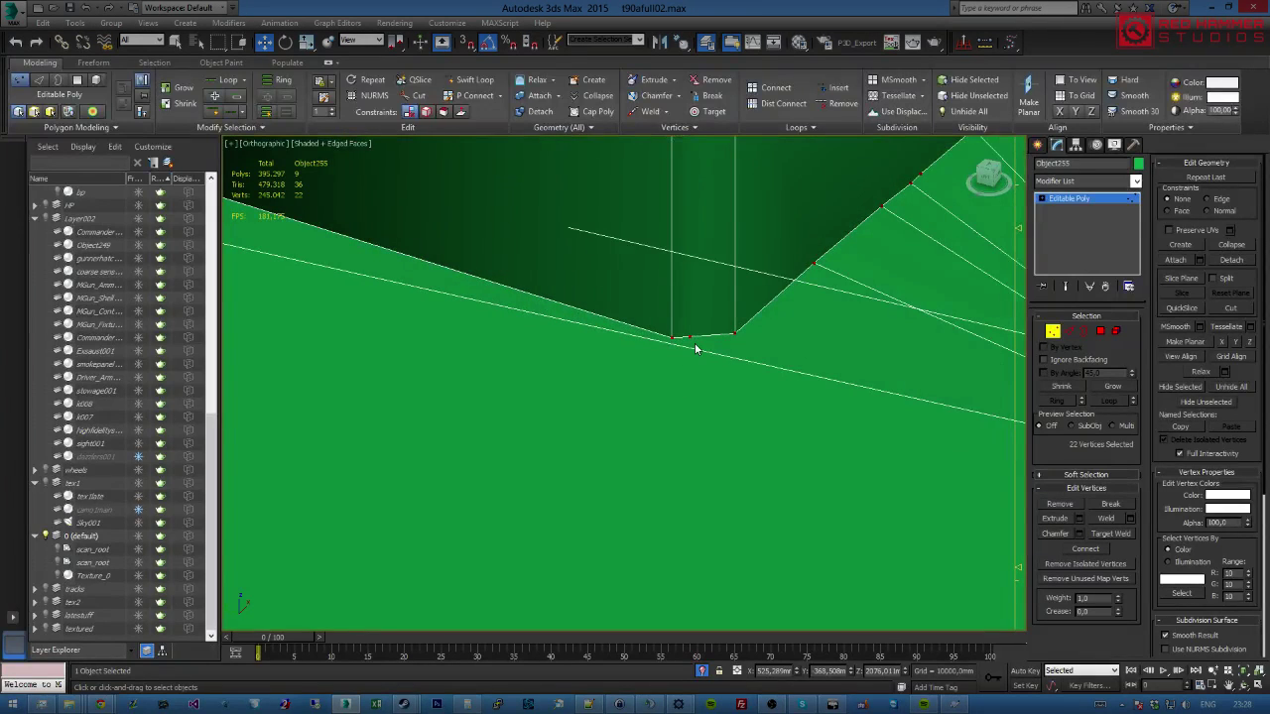
pyautogui.hotkey('ctrl', 'w')
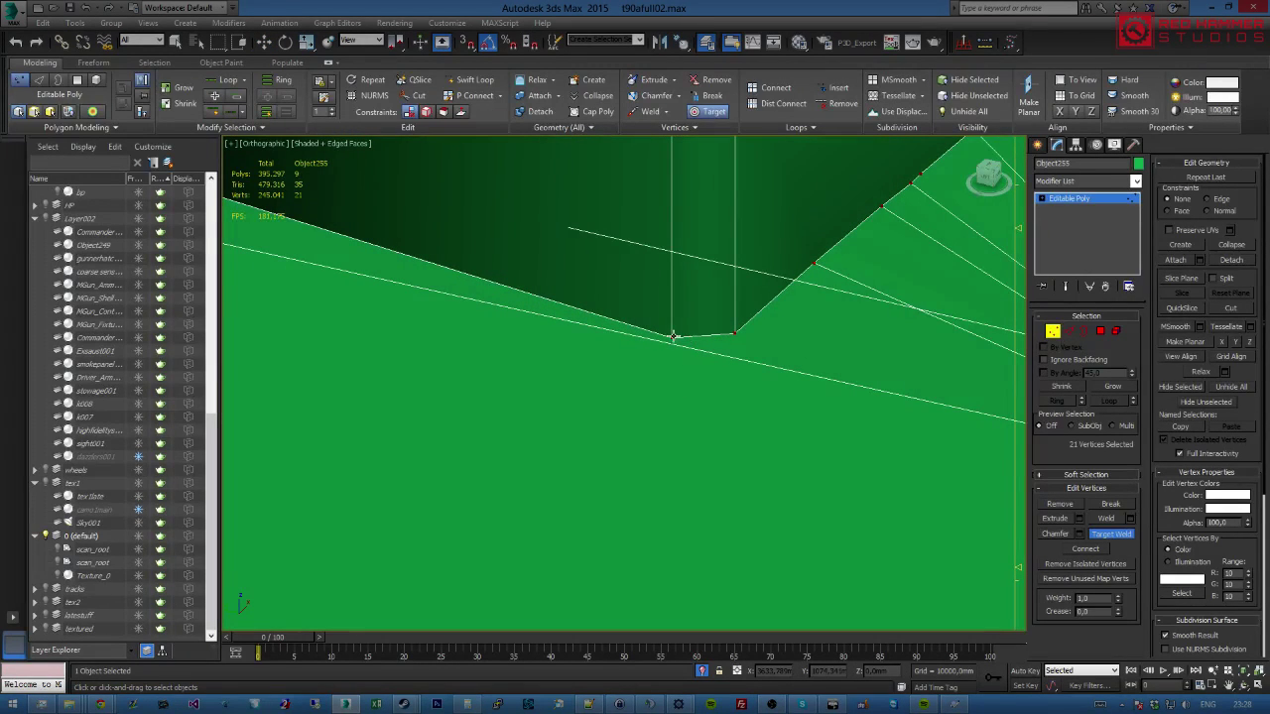
pyautogui.keyDown('alt'); pyautogui.moveTo(671, 337); pyautogui.dragTo(680, 384, button='middle'); pyautogui.keyUp('alt')
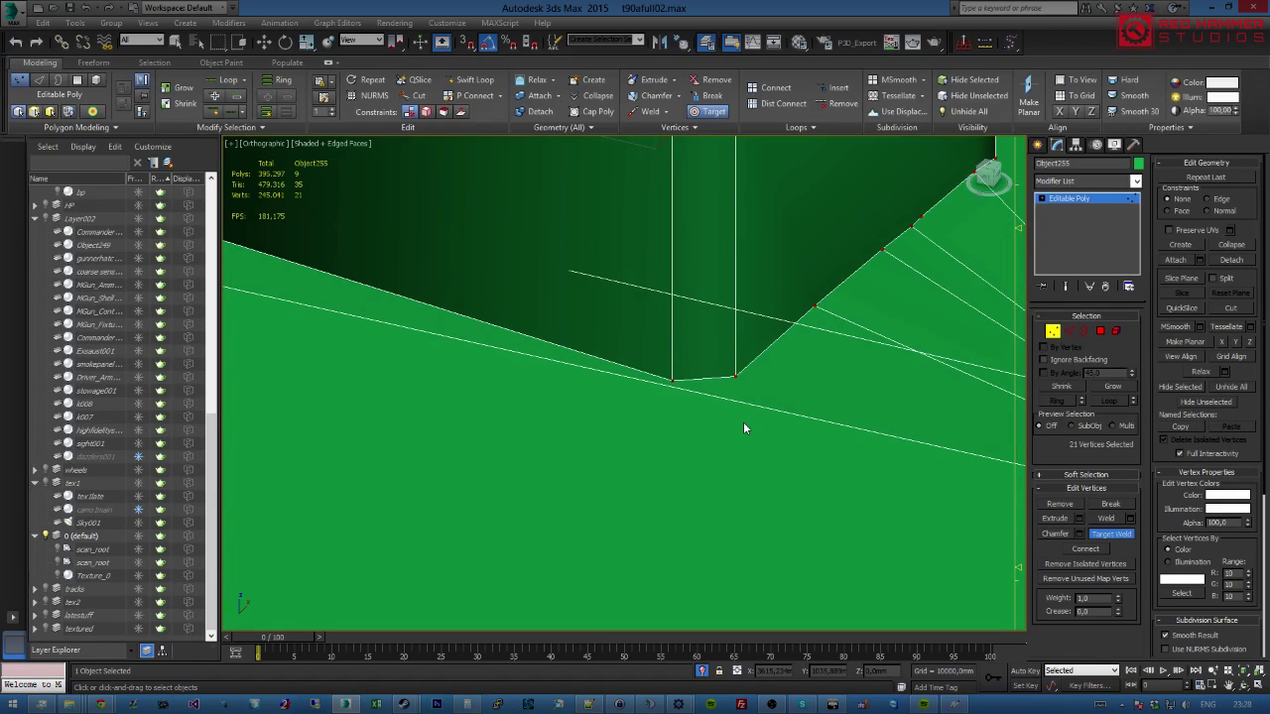
pyautogui.scroll(-5, 745, 412)
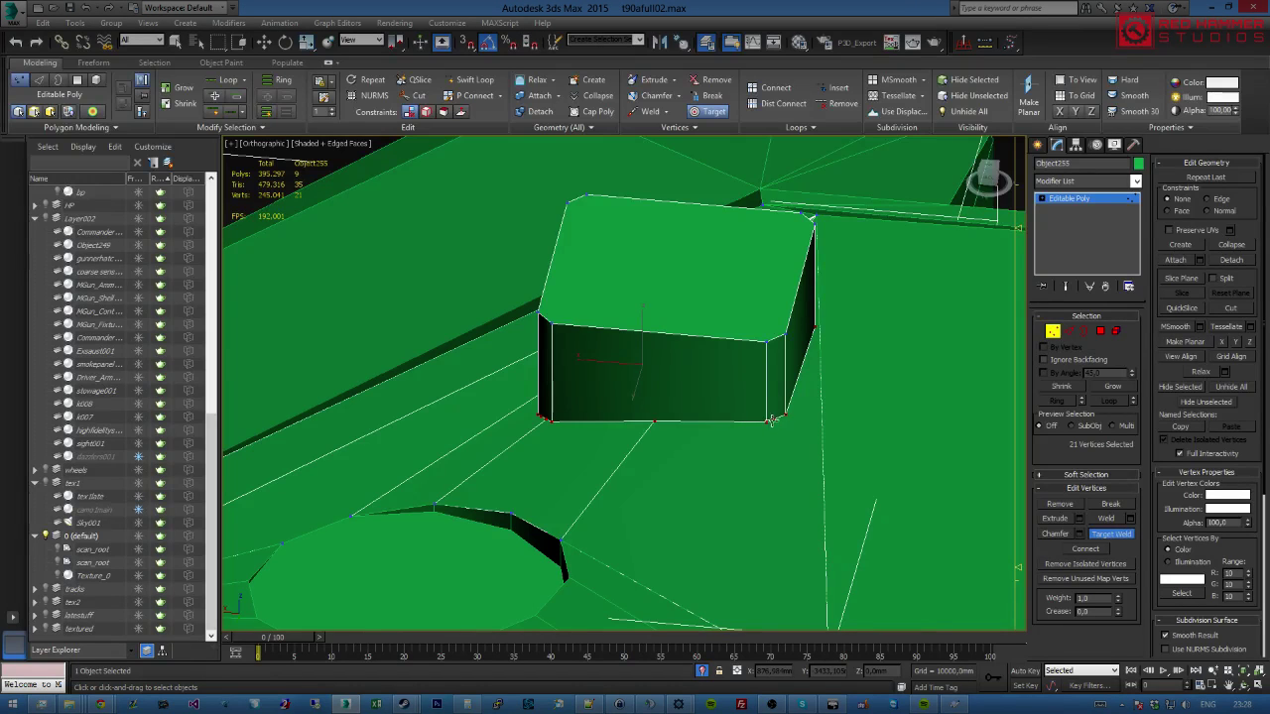
pyautogui.scroll(5, 771, 420)
pyautogui.click(742, 440)
pyautogui.scroll(-5, 745, 444)
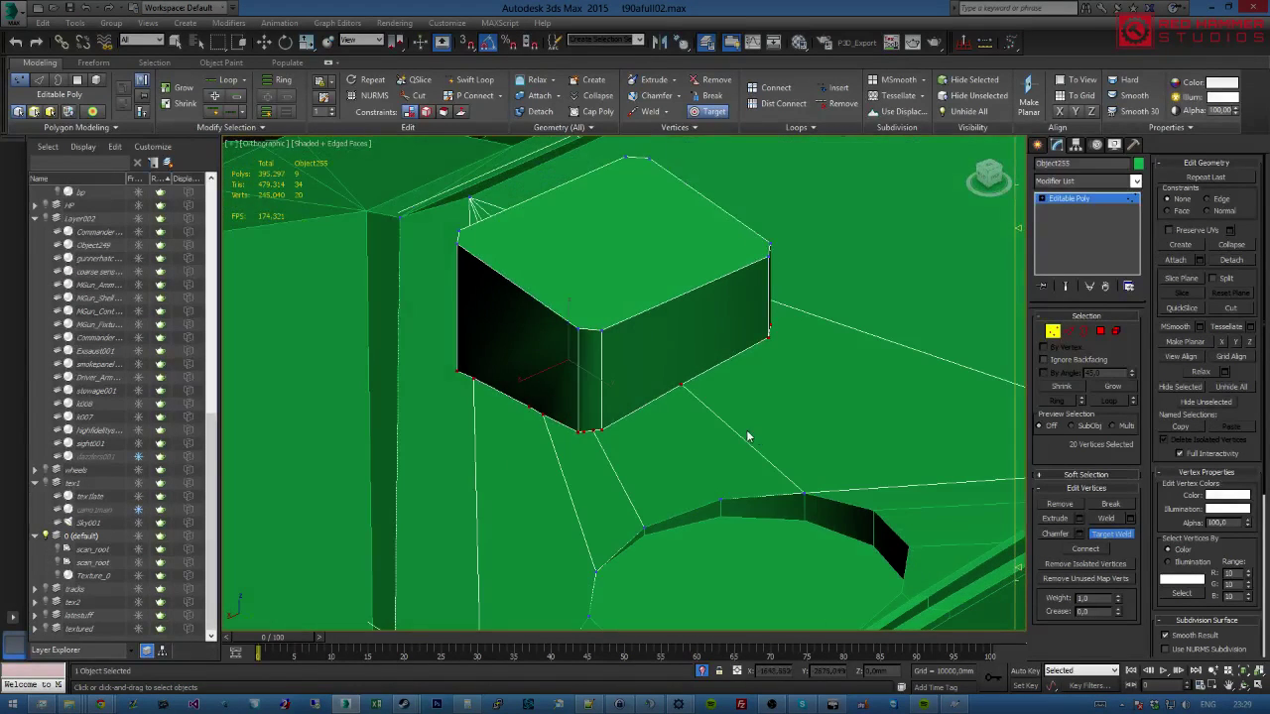
# Target-weld the stray vertices around the box's base corners beside the circular recess into the adjacent corner vertices.
pyautogui.scroll(5, 590, 442)
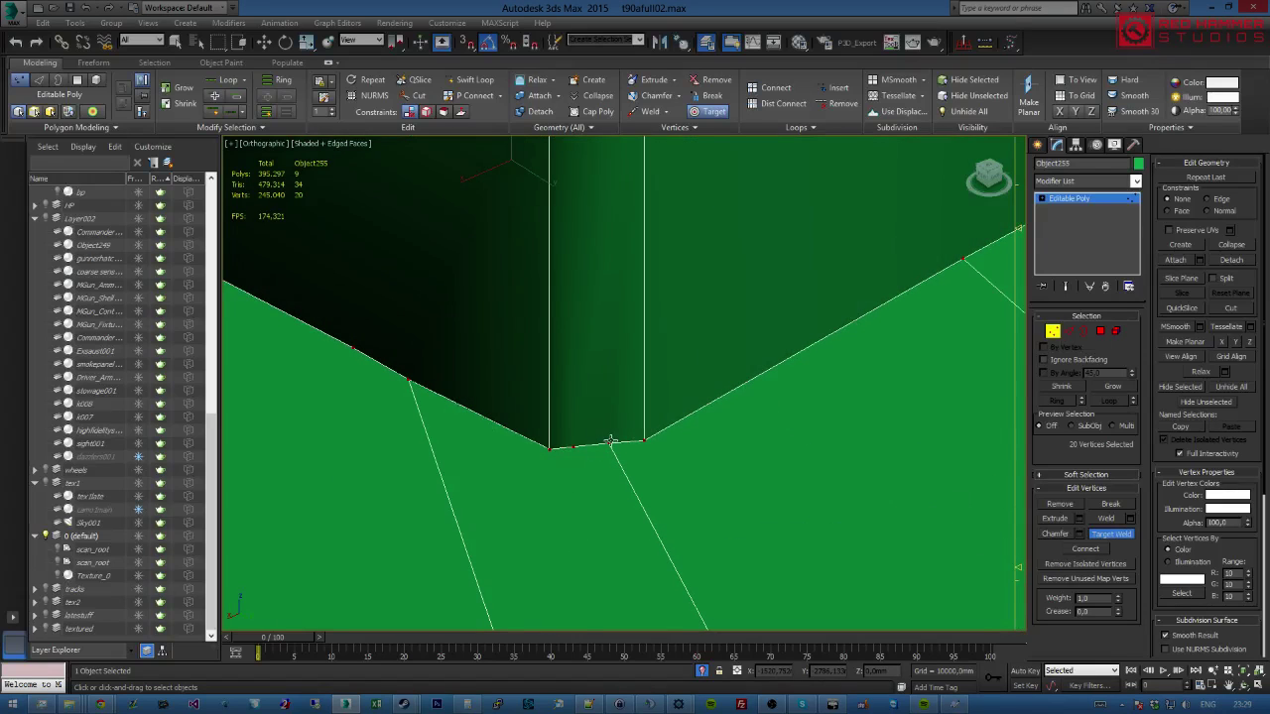
pyautogui.click(607, 441)
pyautogui.click(573, 446)
pyautogui.scroll(-5, 615, 418)
pyautogui.keyDown('alt'); pyautogui.moveTo(617, 416); pyautogui.dragTo(697, 419, button='middle'); pyautogui.keyUp('alt')
pyautogui.scroll(2, 627, 386)
pyautogui.click(585, 368)
pyautogui.click(627, 376)
pyautogui.click(627, 376)
pyautogui.click(727, 382)
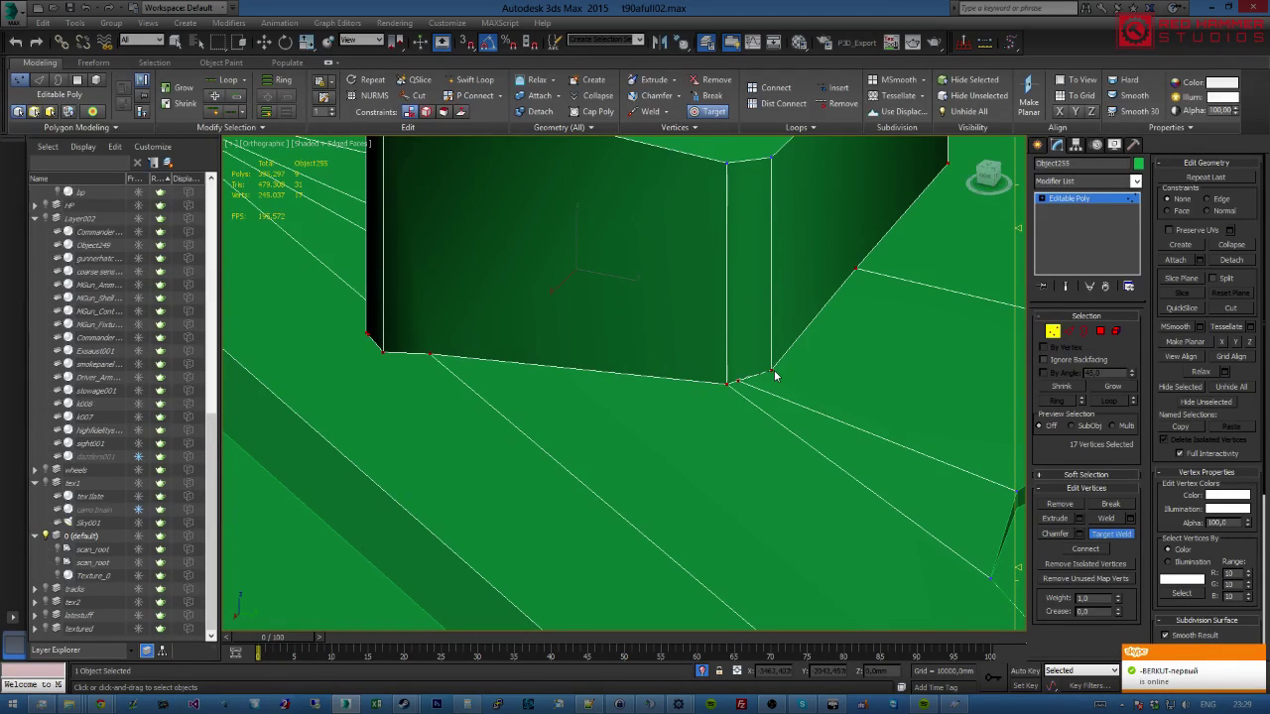
pyautogui.click(769, 371)
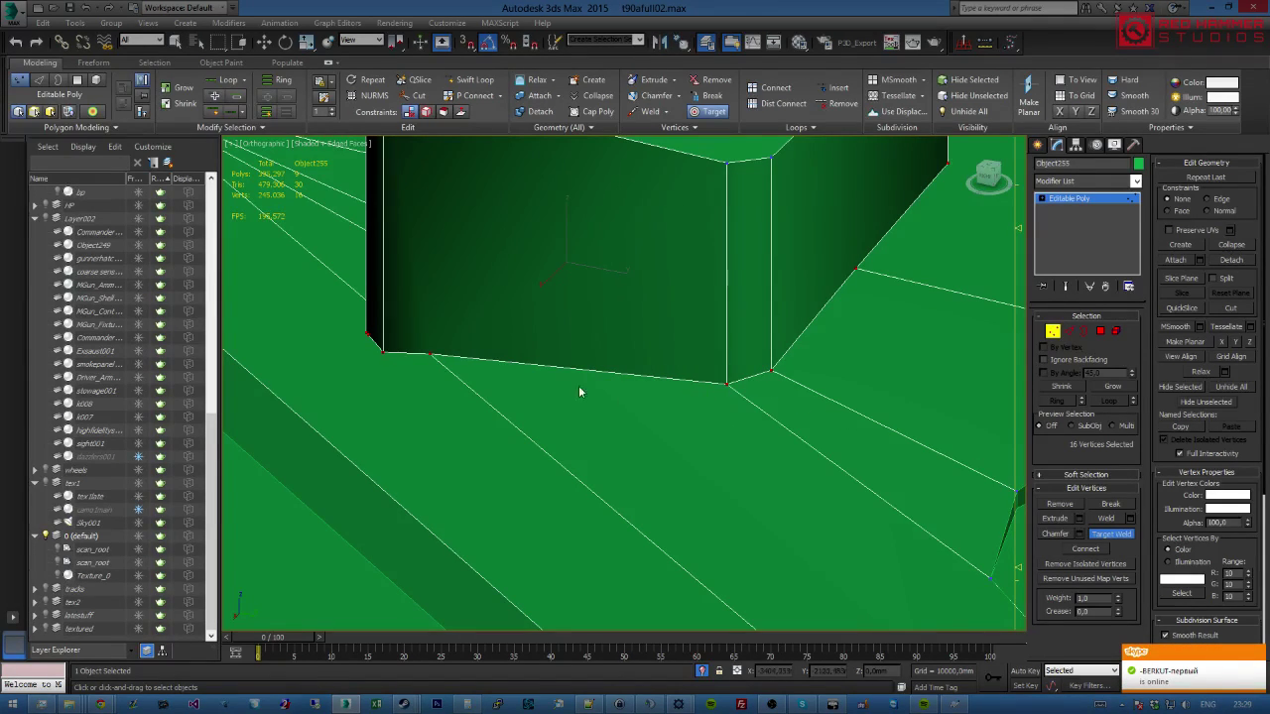
# Target-weld the stray vertices close to the base corners into those corners, continuing onto the side facing the roof's outer edge.
pyautogui.click(430, 354)
pyautogui.click(384, 352)
pyautogui.keyDown('alt'); pyautogui.moveTo(412, 377); pyautogui.dragTo(661, 367, button='middle'); pyautogui.keyUp('alt')
pyautogui.click(674, 369)
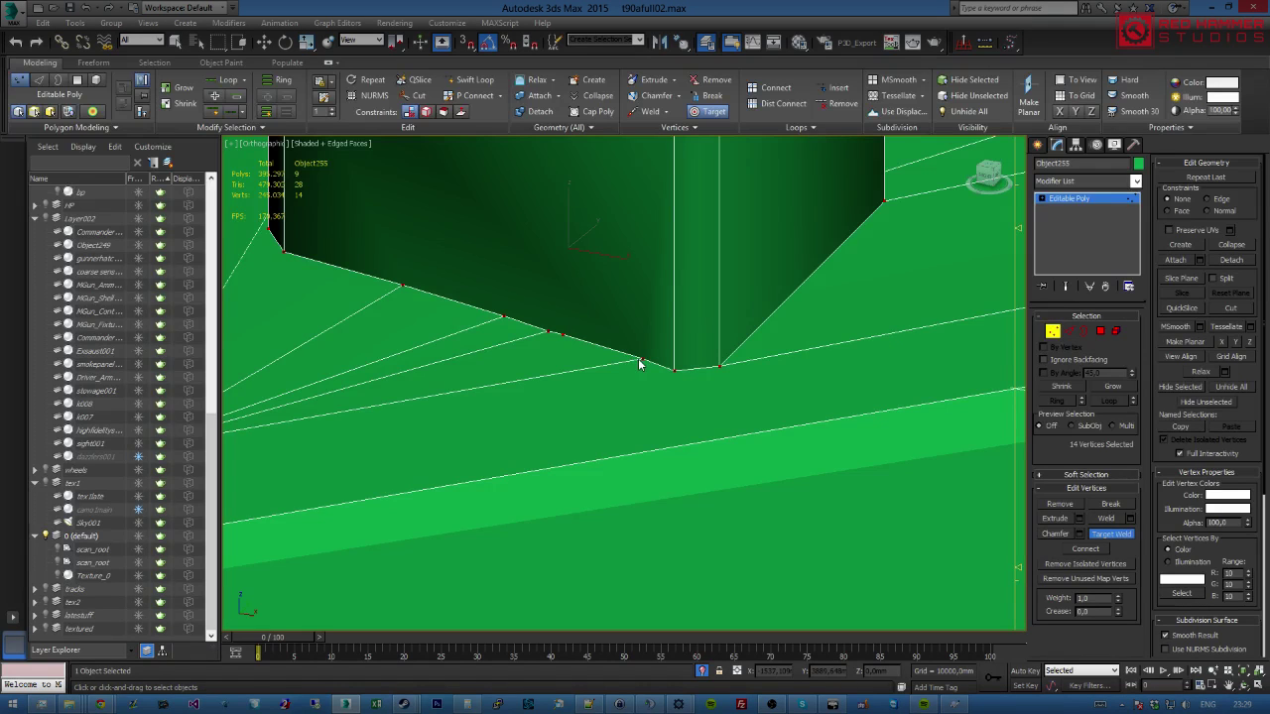
pyautogui.click(674, 371)
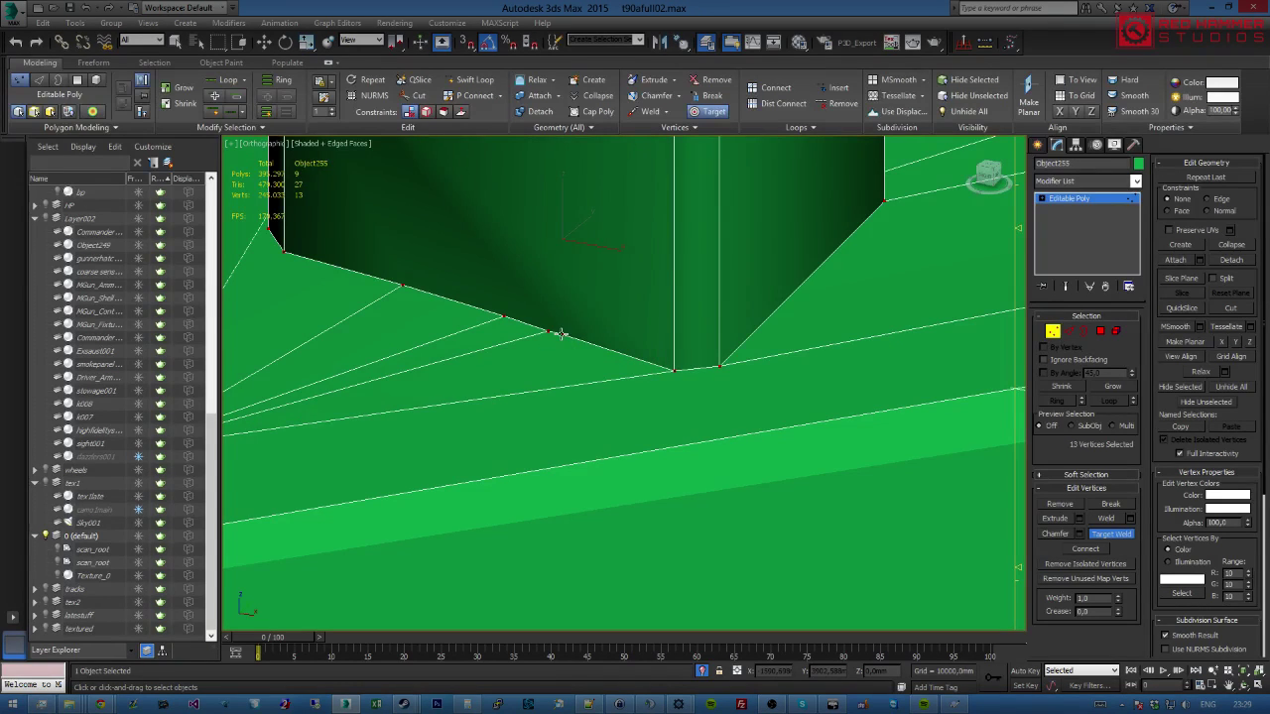
pyautogui.click(673, 369)
# Target-weld the remaining three stray vertices on the box's outer base edge into that edge's two end corners.
pyautogui.scroll(-4, 660, 389)
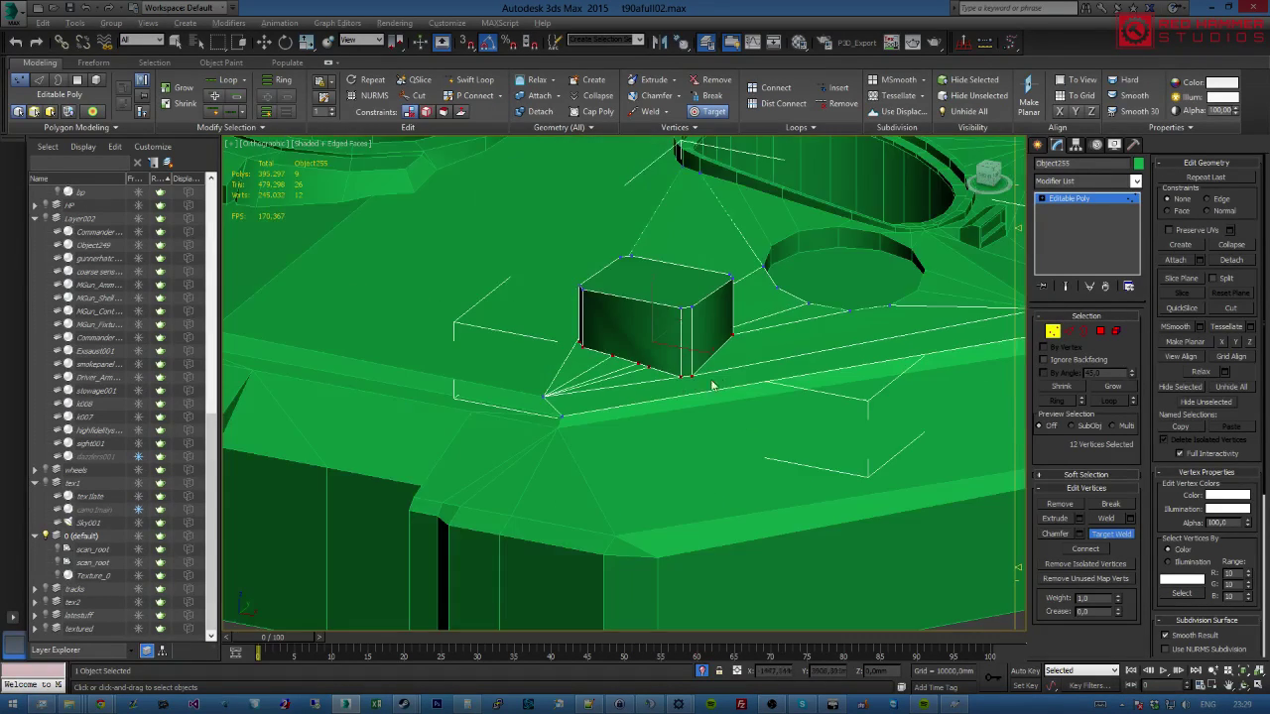
pyautogui.scroll(3, 661, 359)
pyautogui.scroll(4, 695, 369)
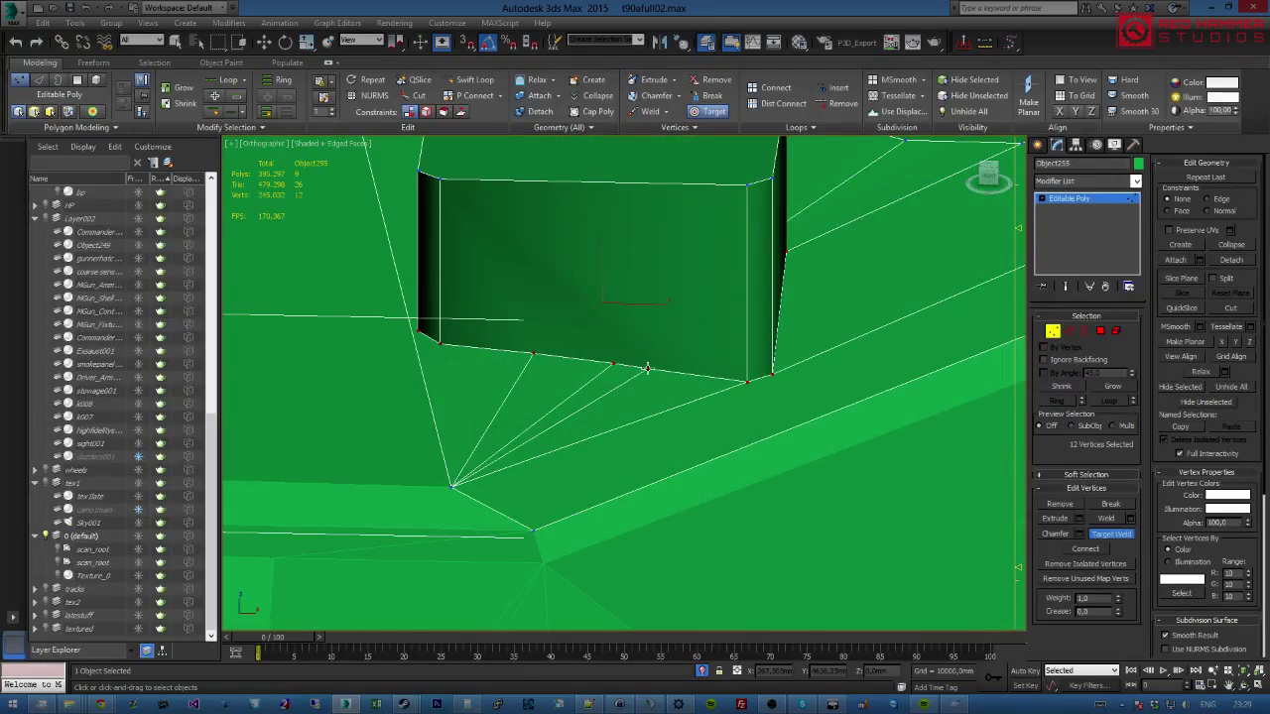
pyautogui.click(746, 381)
pyautogui.click(612, 364)
pyautogui.click(745, 381)
pyautogui.click(441, 344)
# Connect both vertices of the box's base chamfer nearest the large hatch to the roof vertex at the hatch rim.
pyautogui.keyDown('alt'); pyautogui.moveTo(476, 357); pyautogui.dragTo(846, 412, button='middle'); pyautogui.keyUp('alt')
pyautogui.scroll(-3, 781, 421)
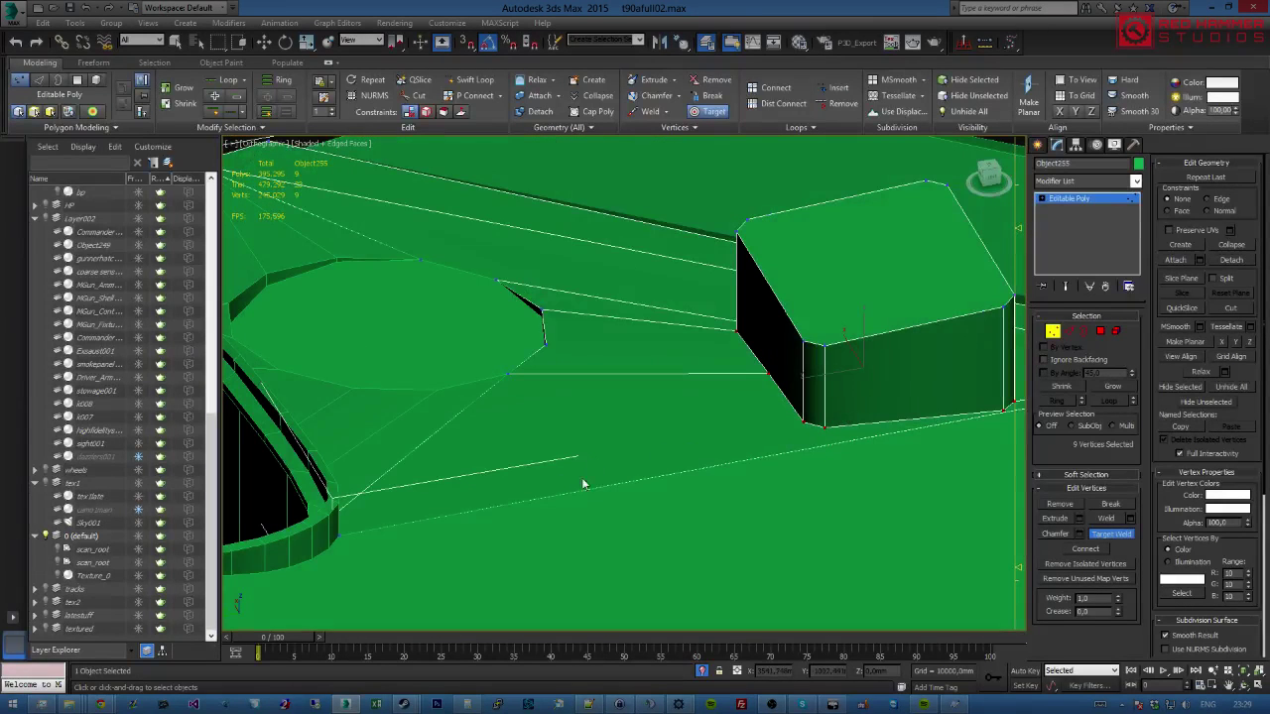
pyautogui.press('w')
pyautogui.click(802, 423)
pyautogui.keyDown('alt'); pyautogui.moveTo(802, 424); pyautogui.dragTo(724, 454, button='middle'); pyautogui.keyUp('alt')
pyautogui.keyDown('ctrl'); pyautogui.click(256, 323); pyautogui.keyUp('ctrl')
pyautogui.click(1083, 549)
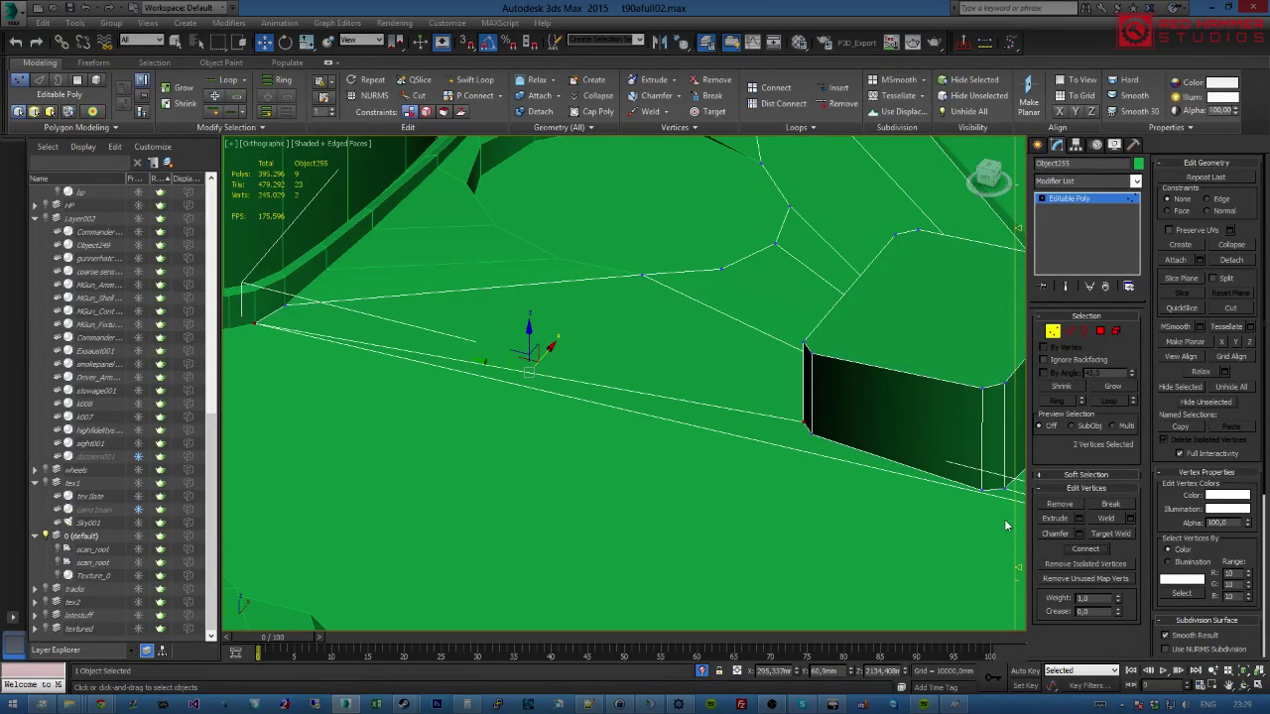
pyautogui.click(806, 429)
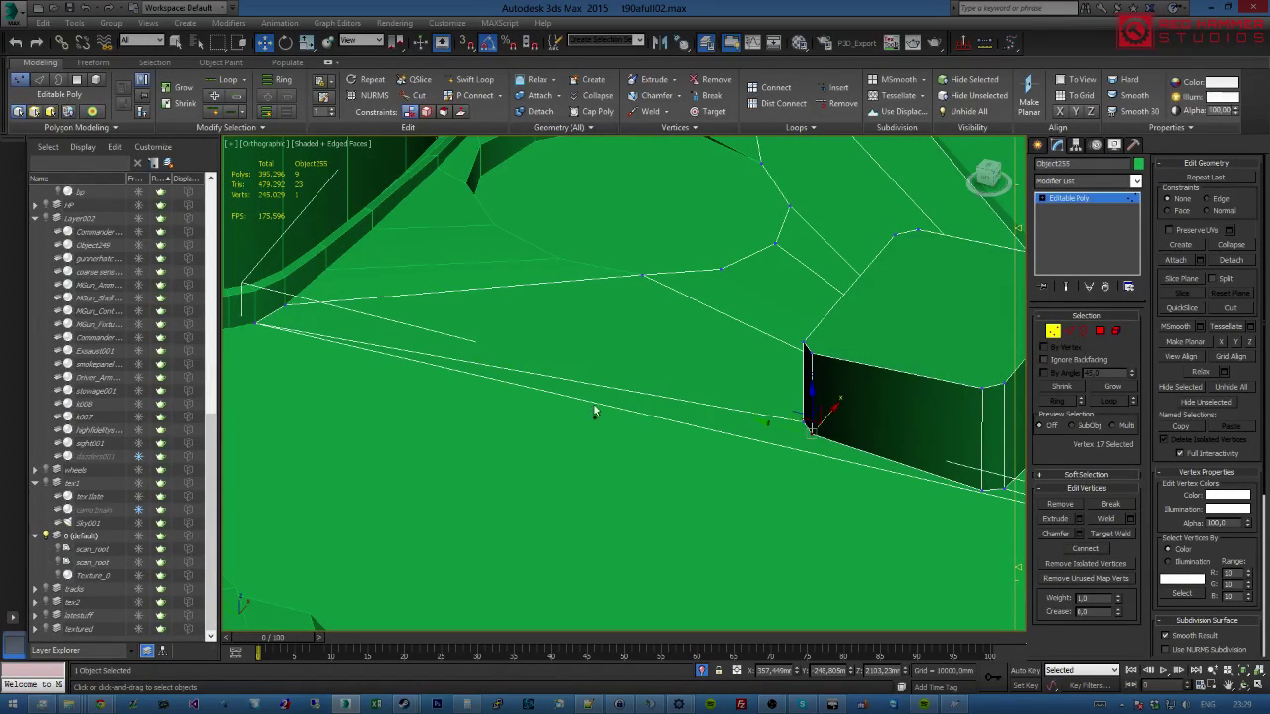
pyautogui.keyDown('ctrl'); pyautogui.click(256, 323); pyautogui.keyUp('ctrl')
pyautogui.click(1073, 550)
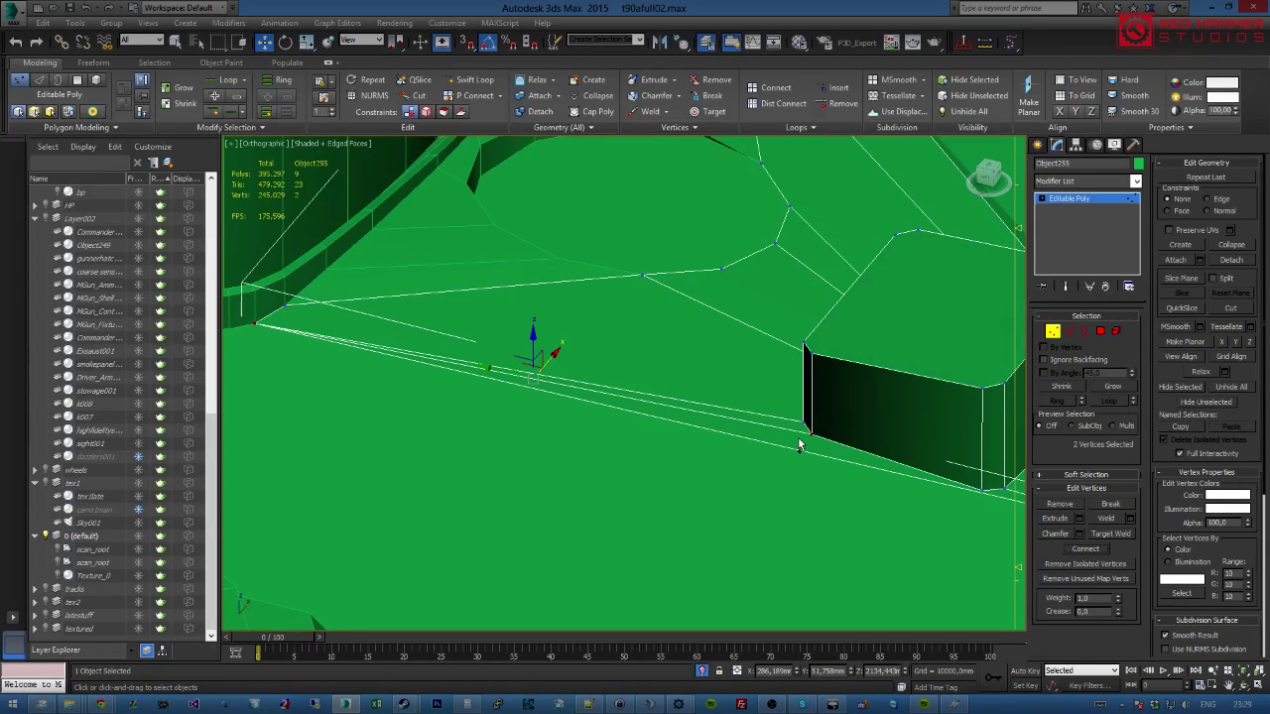
# Target-weld the stray vertex midway along the box's base edge on the circular recess side into a base corner.
pyautogui.keyDown('alt'); pyautogui.moveTo(799, 445); pyautogui.dragTo(919, 381, button='middle'); pyautogui.keyUp('alt')
pyautogui.hotkey('ctrl', 'w')
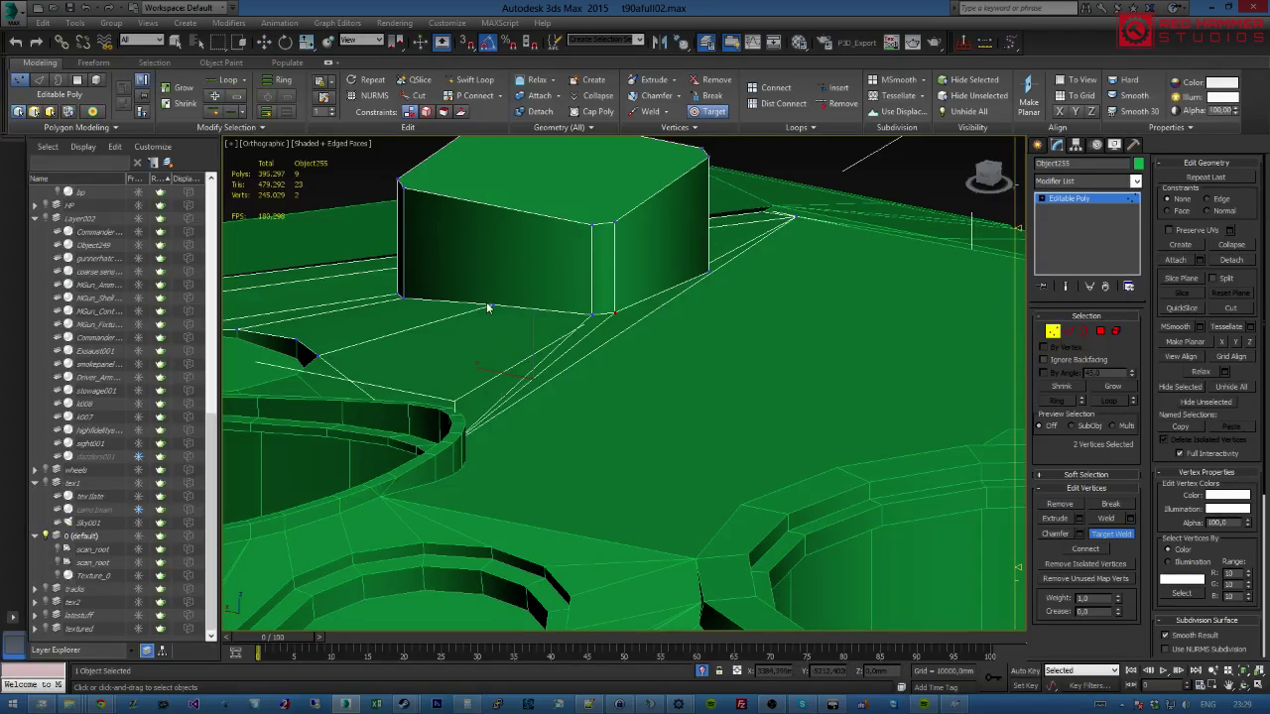
pyautogui.scroll(3, 666, 315)
pyautogui.moveTo(667, 316)
pyautogui.keyDown('alt'); pyautogui.mouseDown(button='middle')
pyautogui.moveTo(598, 328)
pyautogui.moveTo(655, 336)
pyautogui.mouseUp(button='middle'); pyautogui.keyUp('alt')
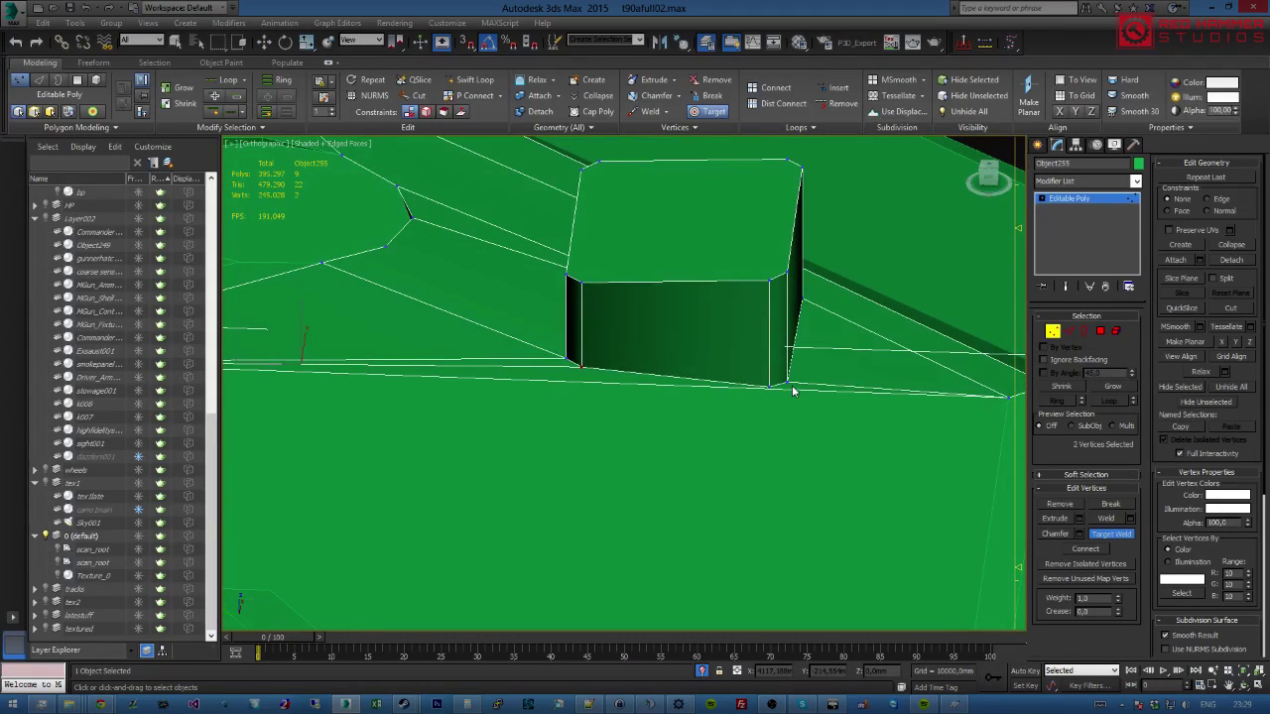
# Connect the other chamfered base corner of the box to the nearby roof vertex at the roof's outer corner.
pyautogui.keyDown('alt'); pyautogui.moveTo(820, 400); pyautogui.dragTo(676, 376, button='middle'); pyautogui.keyUp('alt')
pyautogui.scroll(3, 677, 376)
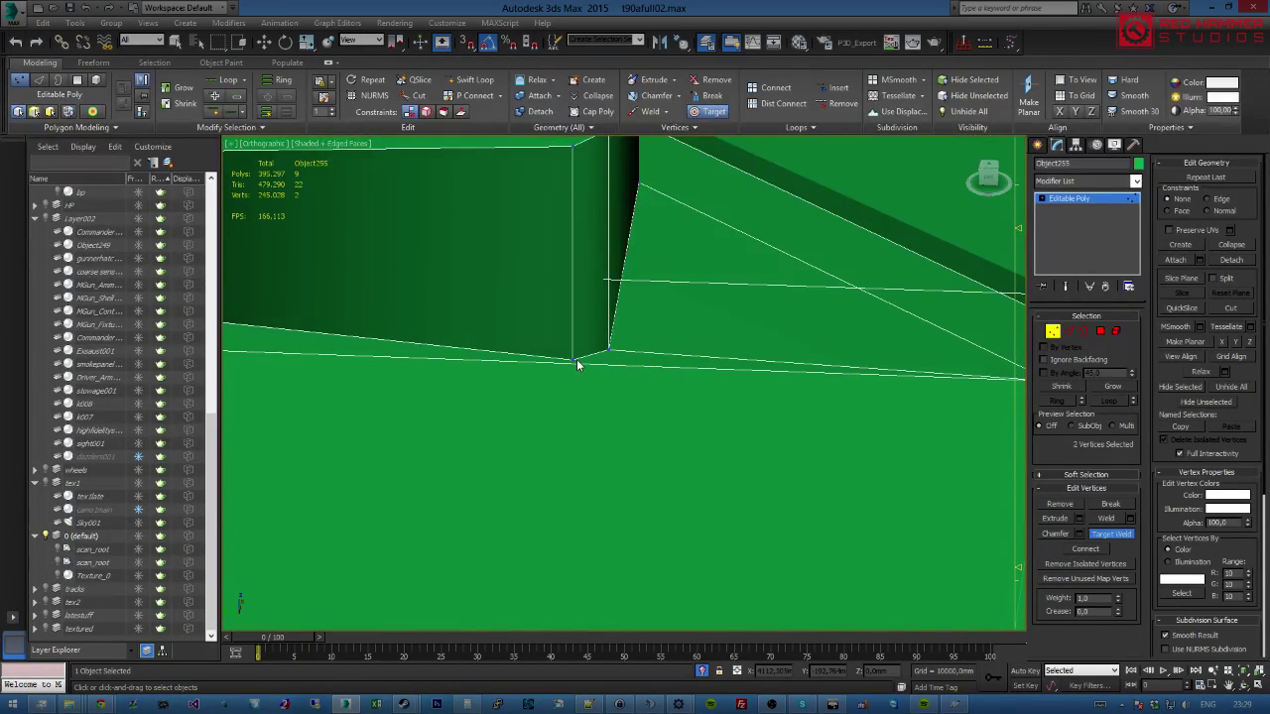
pyautogui.rightClick(579, 365)
pyautogui.click(568, 359)
pyautogui.keyDown('alt'); pyautogui.moveTo(567, 360); pyautogui.dragTo(678, 363, button='middle'); pyautogui.keyUp('alt')
pyautogui.keyDown('ctrl'); pyautogui.click(678, 359); pyautogui.keyUp('ctrl')
pyautogui.click(1089, 549)
# Connect that same box base corner to the roof vertex at the large hatch rim.
pyautogui.keyDown('alt'); pyautogui.moveTo(536, 436); pyautogui.dragTo(808, 402, button='middle'); pyautogui.keyUp('alt')
pyautogui.click(864, 358)
pyautogui.keyDown('alt'); pyautogui.moveTo(864, 358); pyautogui.dragTo(568, 372, button='middle'); pyautogui.keyUp('alt')
pyautogui.keyDown('ctrl'); pyautogui.click(515, 355); pyautogui.keyUp('ctrl')
pyautogui.moveTo(920, 417); pyautogui.dragTo(592, 385, button='middle')
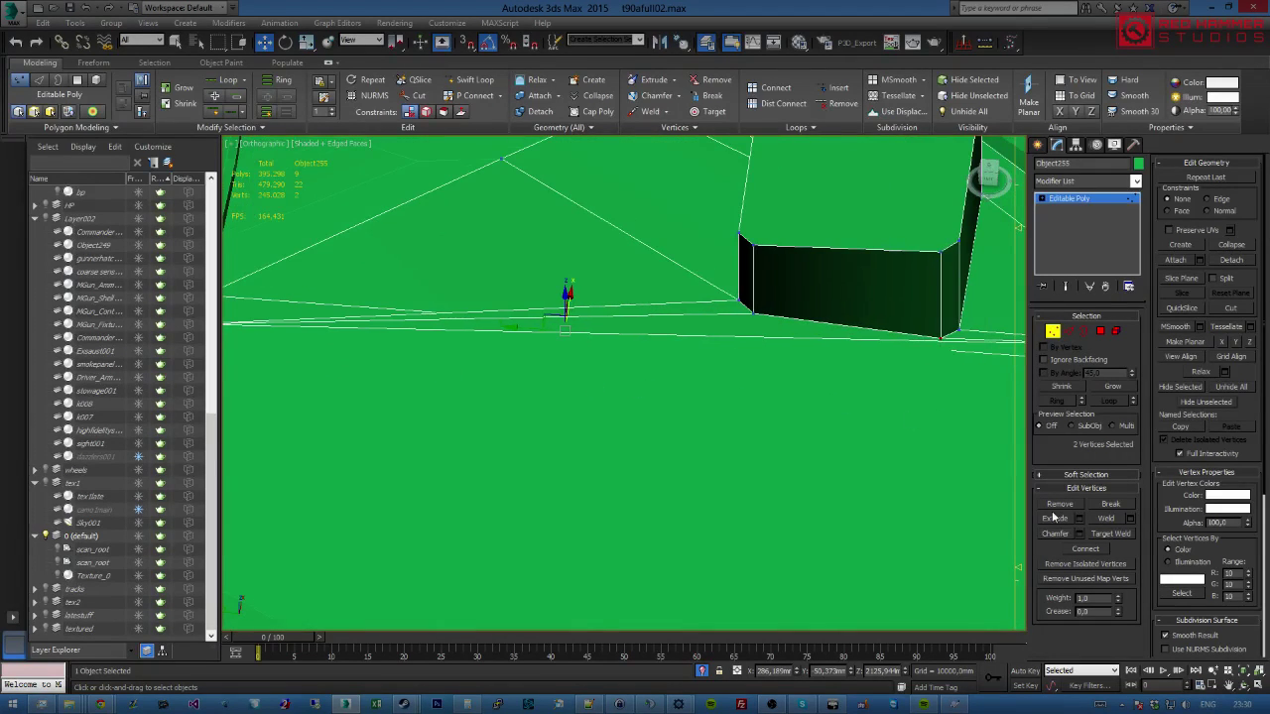
pyautogui.click(1079, 548)
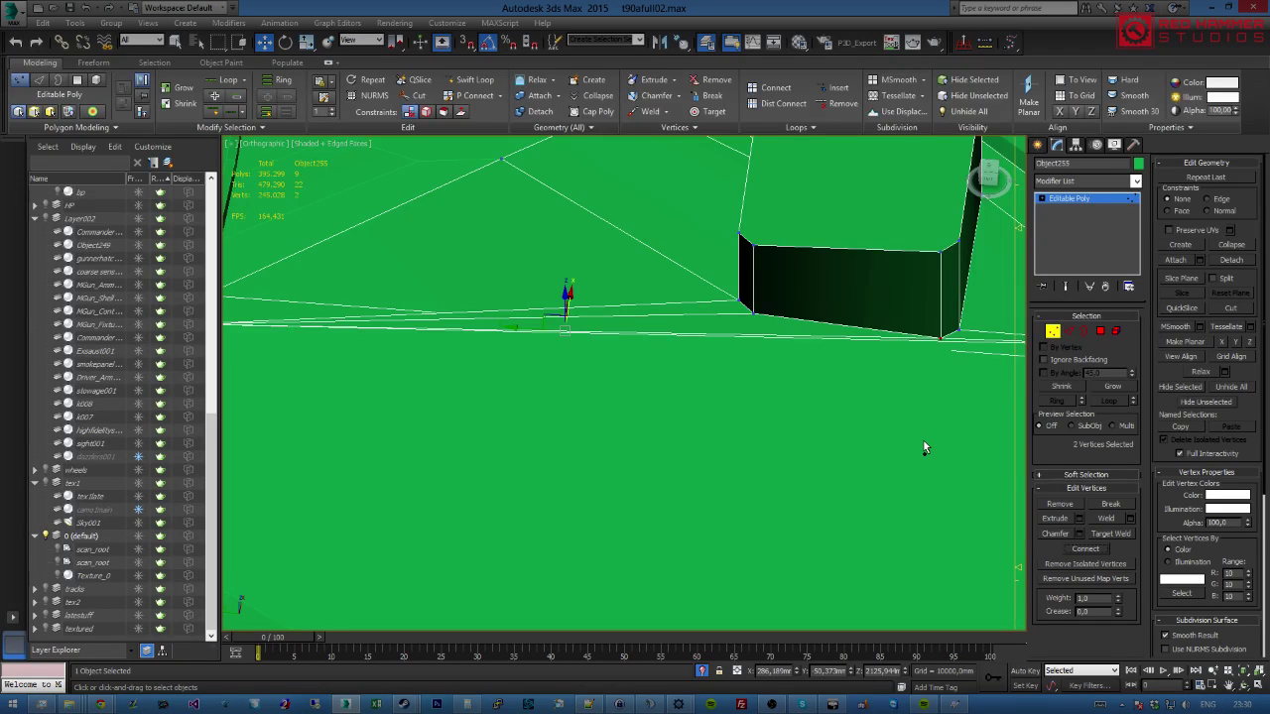
# Leave vertex editing, select the turret and attach the roof piece with the box to it.
pyautogui.keyDown('alt'); pyautogui.moveTo(905, 403); pyautogui.dragTo(835, 426, button='middle'); pyautogui.keyUp('alt')
pyautogui.click(1053, 330)
pyautogui.keyDown('alt'); pyautogui.moveTo(833, 376); pyautogui.dragTo(795, 358, button='middle'); pyautogui.keyUp('alt')
pyautogui.scroll(-5, 795, 358)
pyautogui.click(872, 409)
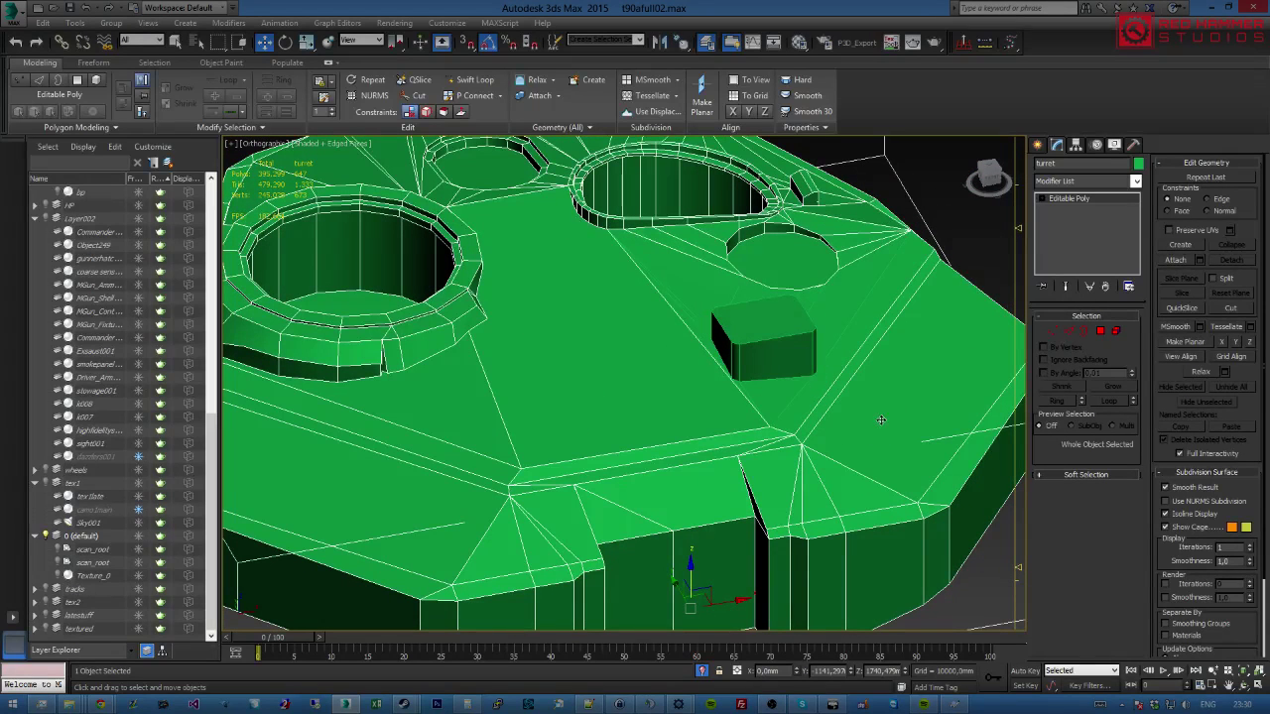
pyautogui.click(1170, 262)
pyautogui.click(1170, 262)
pyautogui.click(780, 363)
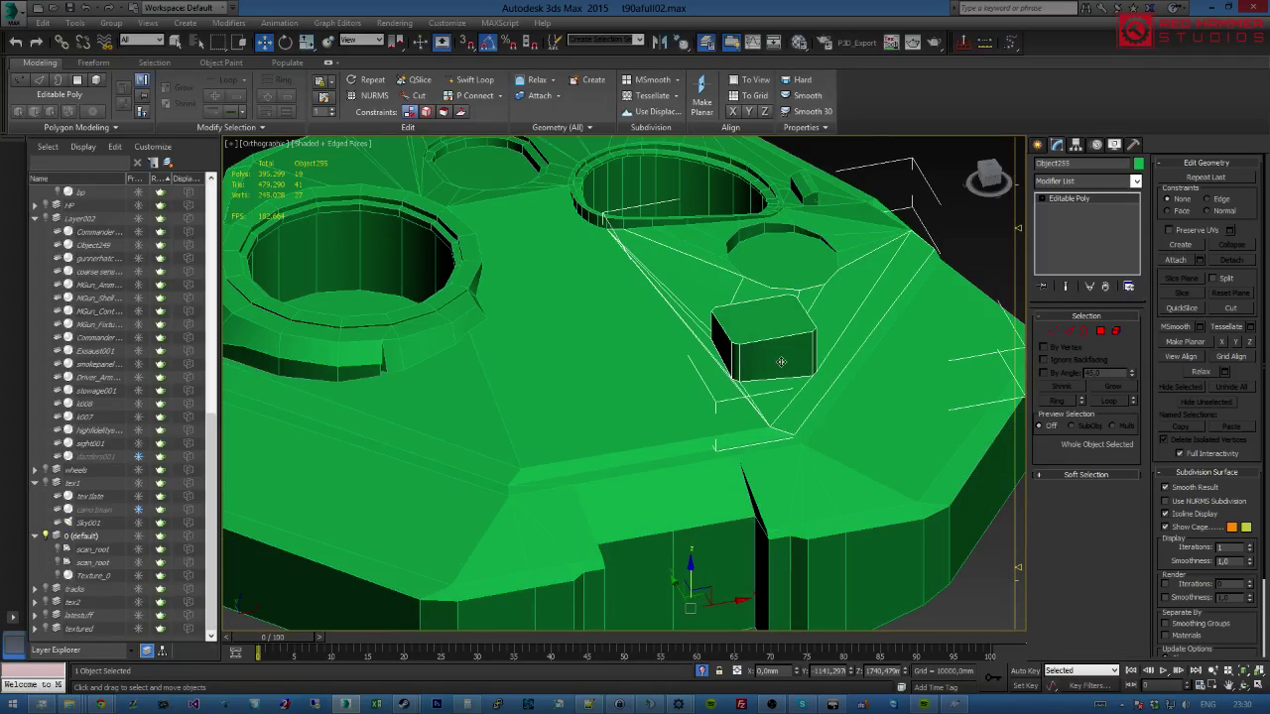
pyautogui.click(721, 447)
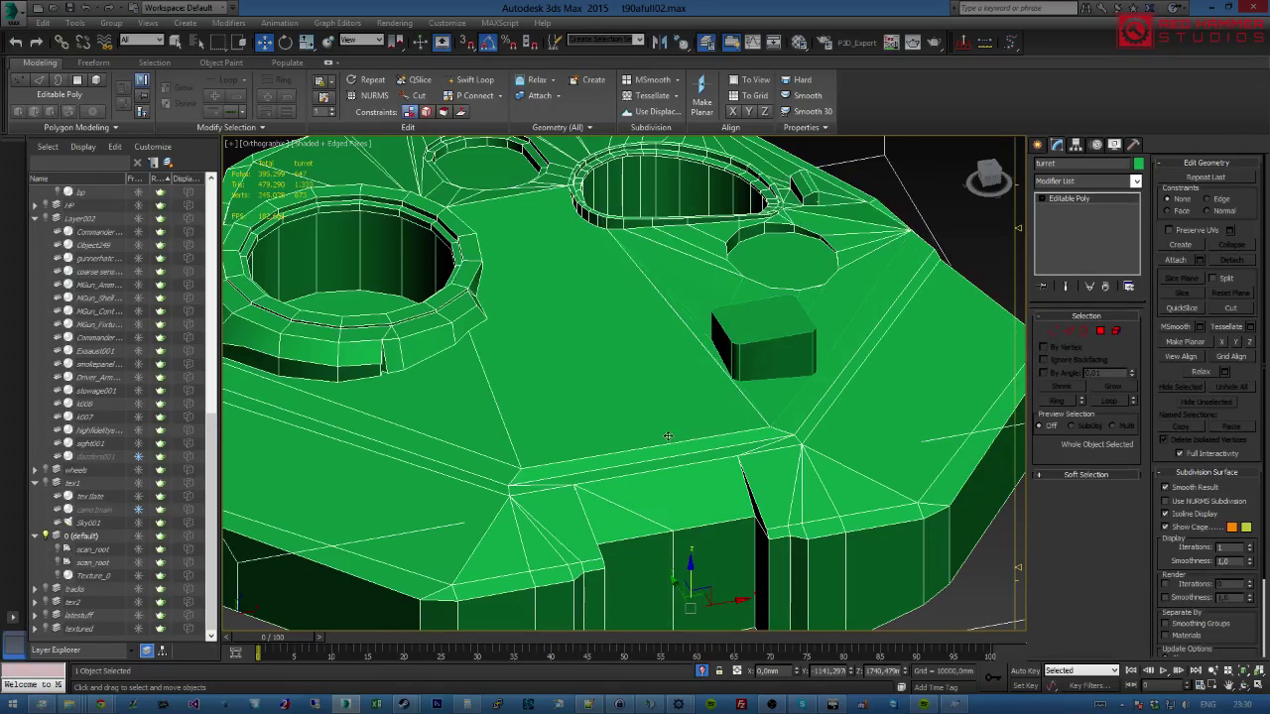
pyautogui.click(1166, 262)
pyautogui.click(781, 342)
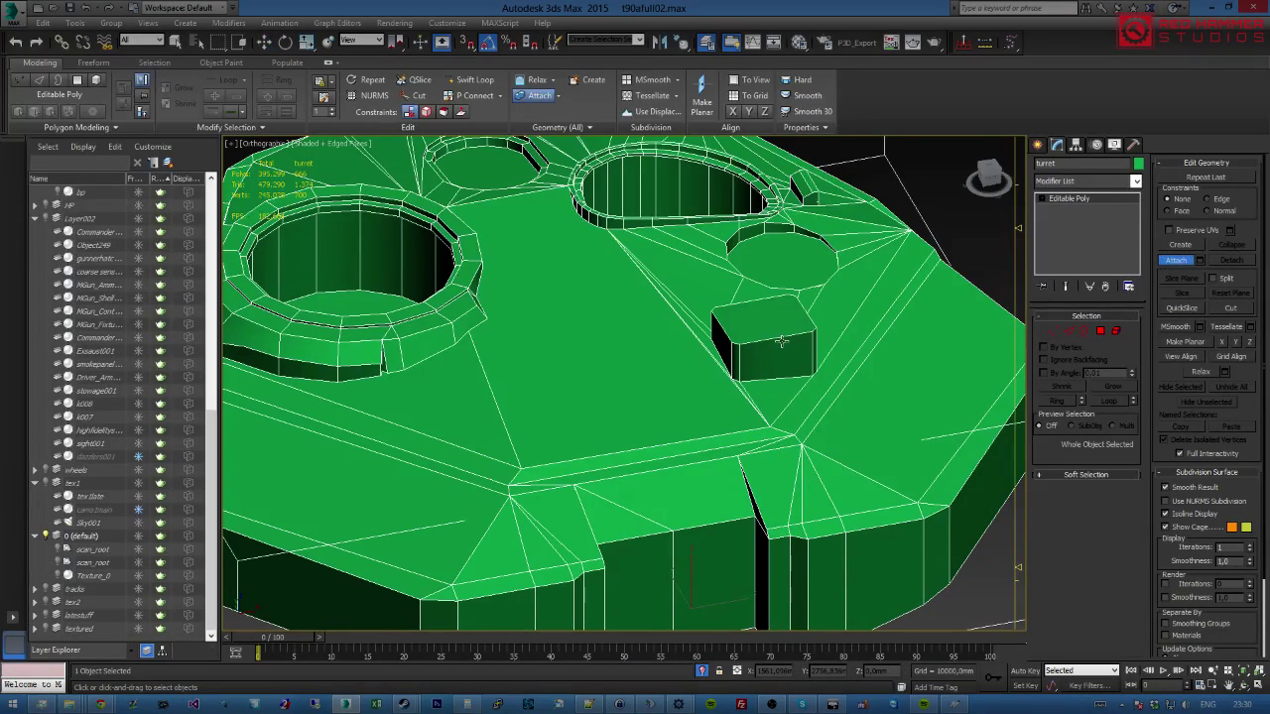
pyautogui.click(1174, 260)
# Select the overlapping turret vertices at the roof corner in front of the box and weld them.
pyautogui.press('1')
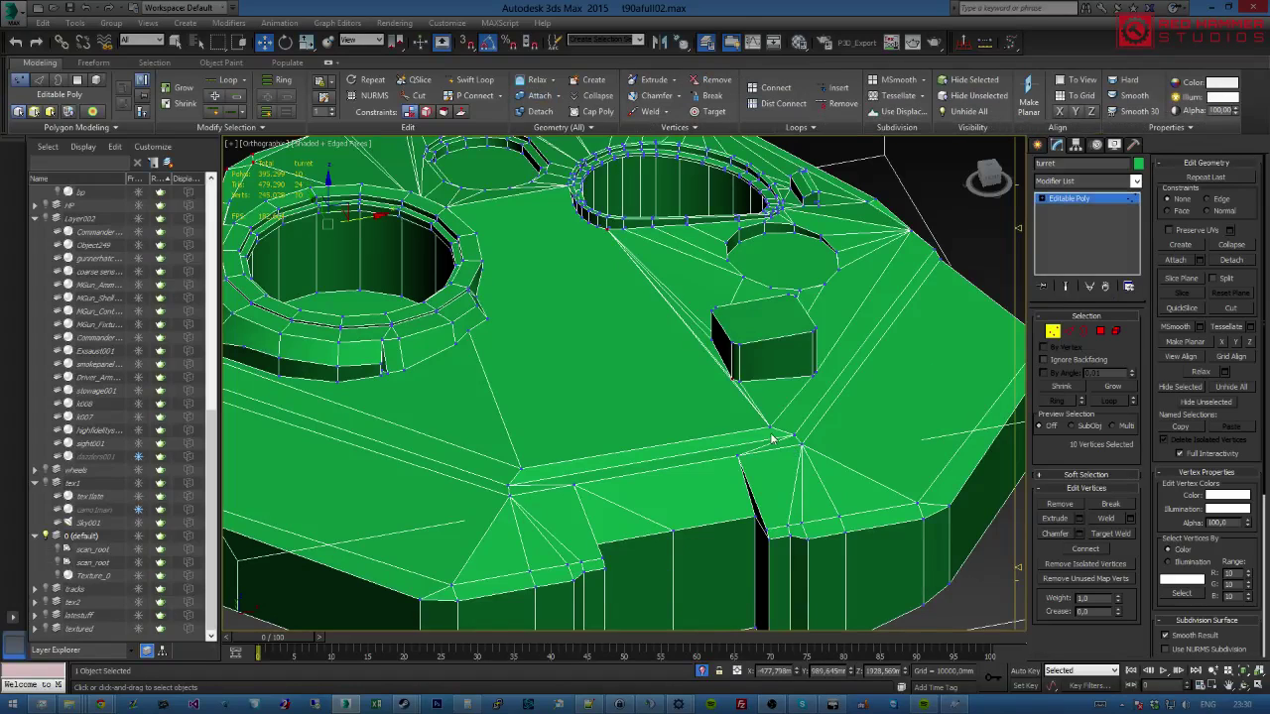
pyautogui.click(799, 443)
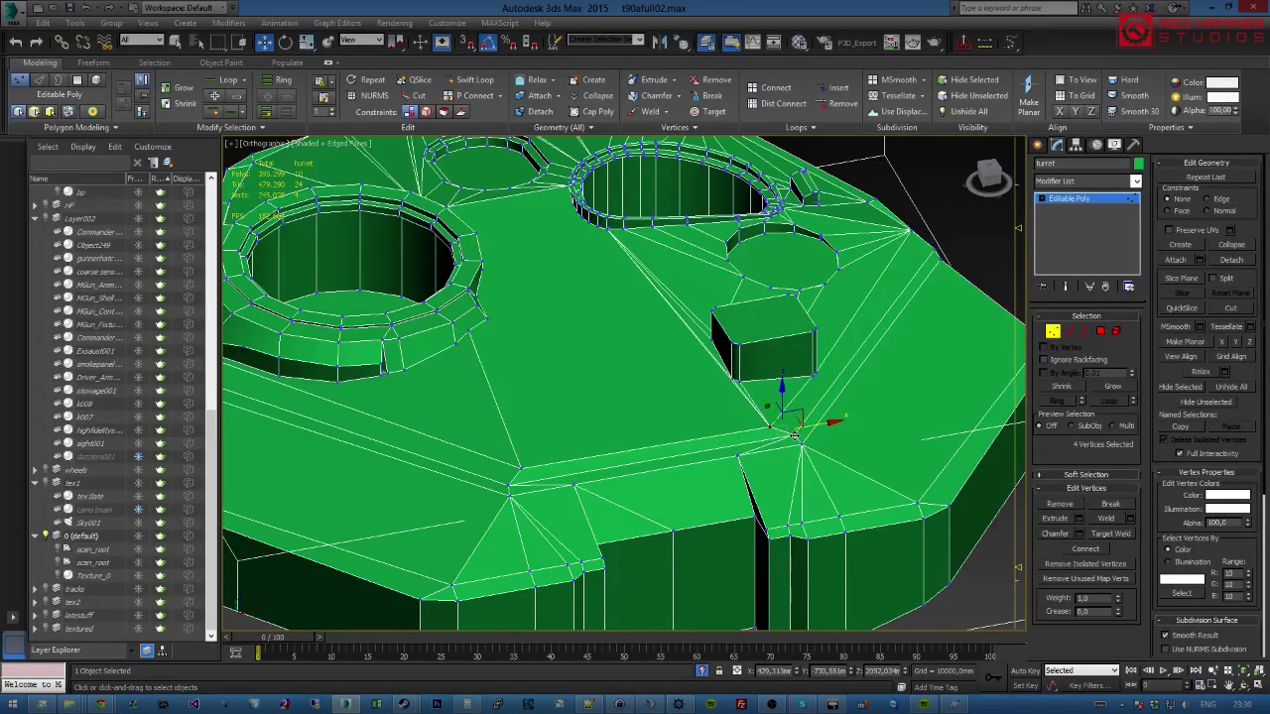
pyautogui.click(1105, 518)
# Weld all of the turret's vertices with a 1.0 mm threshold and leave vertex editing.
pyautogui.keyDown('alt'); pyautogui.moveTo(823, 405); pyautogui.dragTo(862, 395, button='middle'); pyautogui.keyUp('alt')
pyautogui.hotkey('ctrl', 'a')
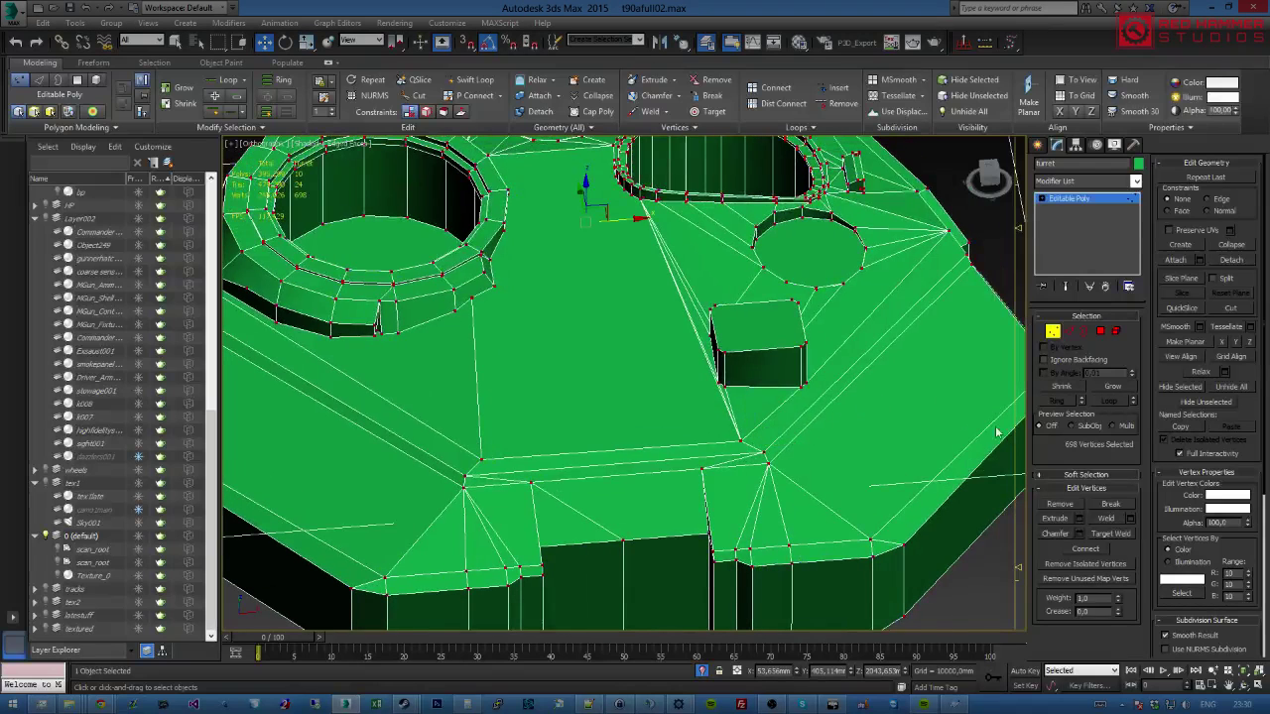
pyautogui.click(1131, 519)
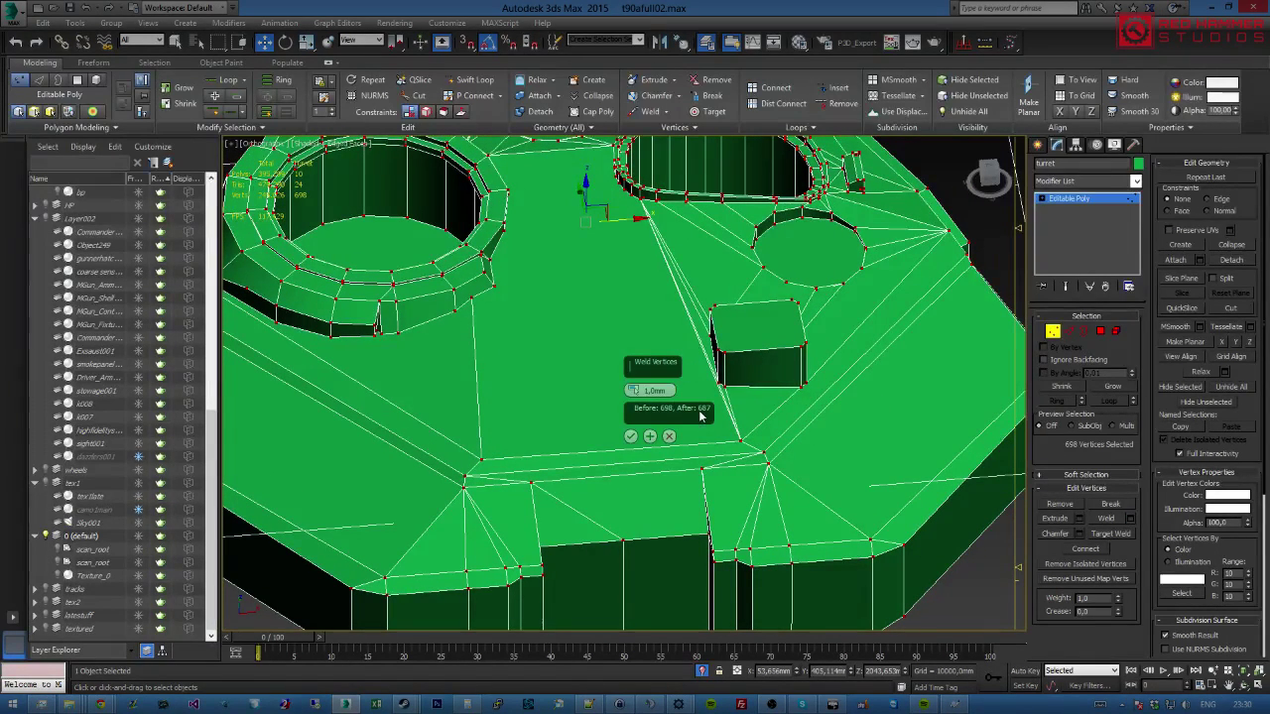
pyautogui.click(629, 437)
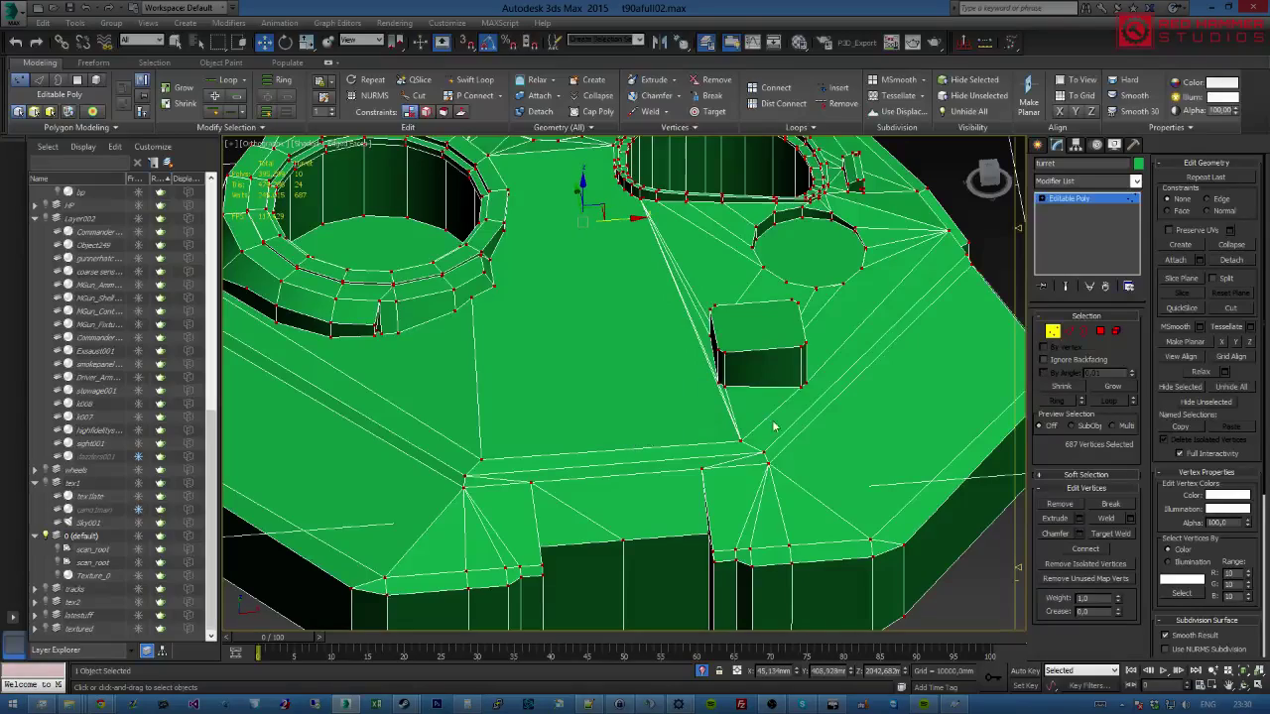
pyautogui.click(1052, 331)
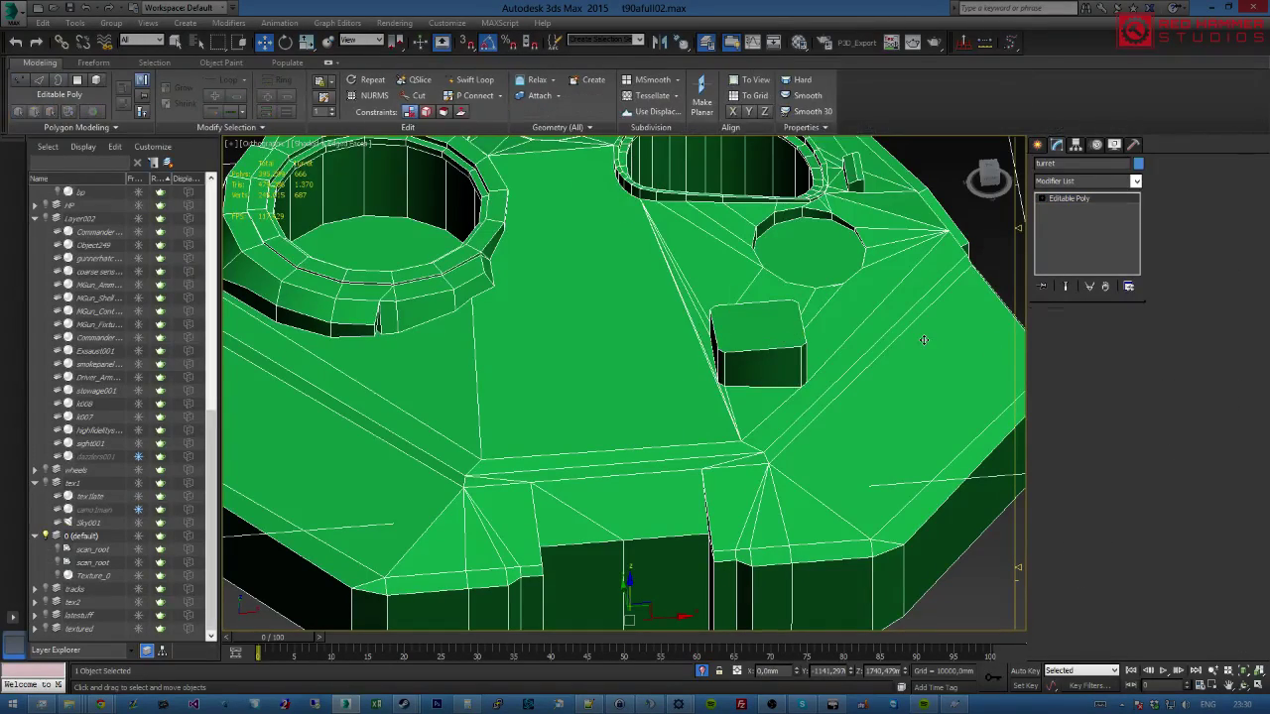
# Check the whole turret mesh for open borders around the roof box, then leave border editing.
pyautogui.press('z')
pyautogui.moveTo(922, 340)
pyautogui.keyDown('alt'); pyautogui.mouseDown(button='middle')
pyautogui.moveTo(832, 285)
pyautogui.moveTo(789, 389)
pyautogui.mouseUp(button='middle'); pyautogui.keyUp('alt')
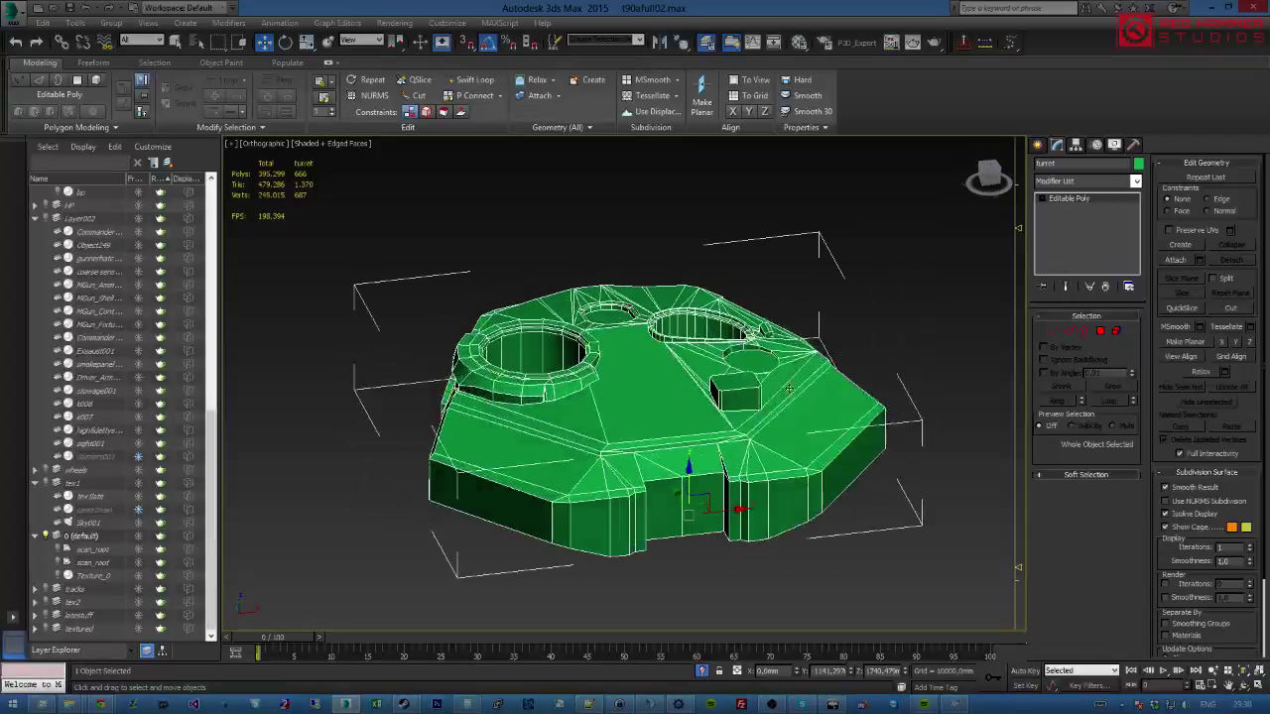
pyautogui.click(1085, 331)
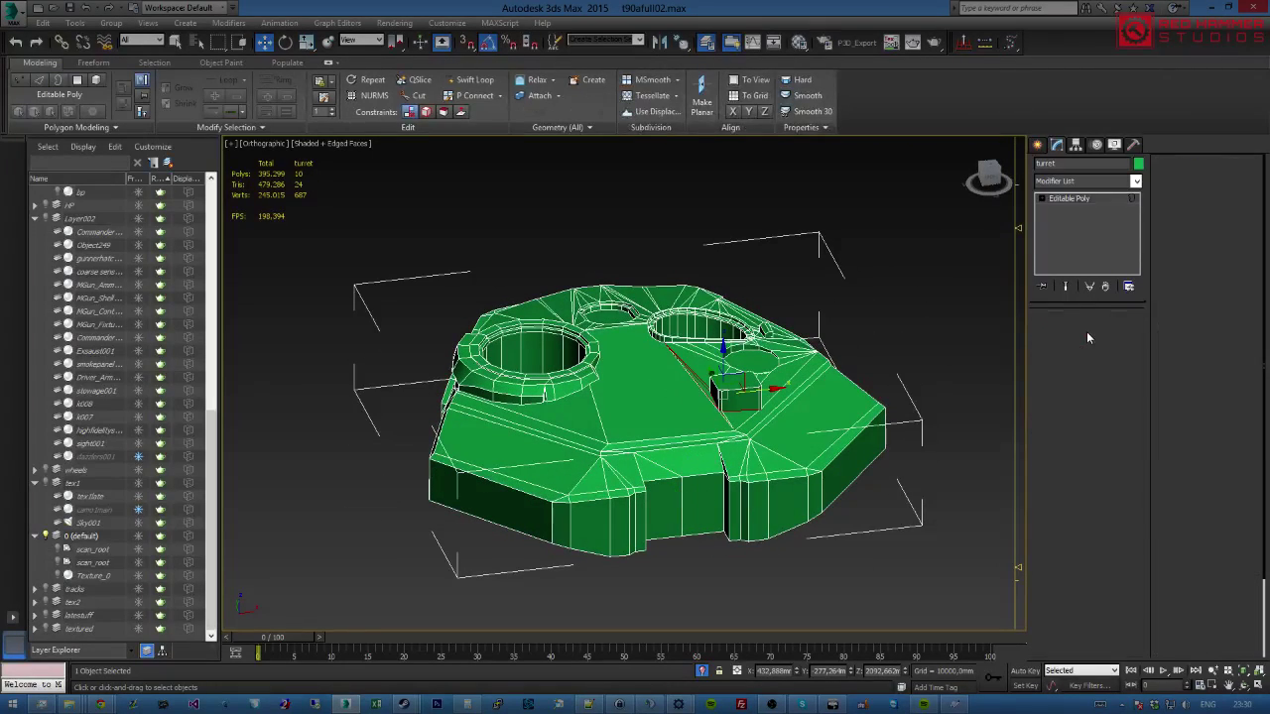
pyautogui.click(842, 374)
pyautogui.moveTo(842, 374)
pyautogui.keyDown('alt'); pyautogui.mouseDown(button='middle')
pyautogui.moveTo(716, 470)
pyautogui.moveTo(701, 433)
pyautogui.moveTo(635, 393)
pyautogui.moveTo(684, 382)
pyautogui.mouseUp(button='middle'); pyautogui.keyUp('alt')
pyautogui.scroll(5, 716, 470)
pyautogui.click(1086, 331)
pyautogui.moveTo(893, 357)
pyautogui.keyDown('alt'); pyautogui.mouseDown(button='middle')
pyautogui.moveTo(834, 350)
pyautogui.moveTo(878, 360)
pyautogui.mouseUp(button='middle'); pyautogui.keyUp('alt')
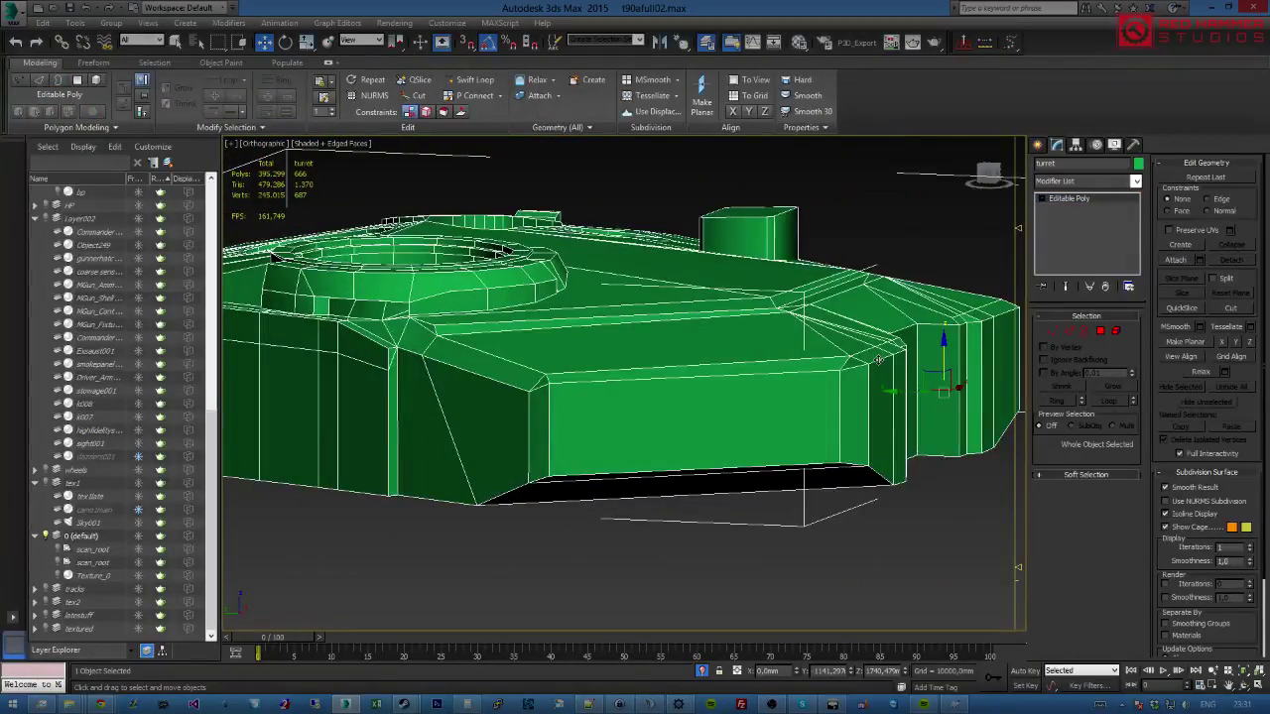
# Examine the roof box and the edges connecting its base to the surrounding turret roof from several angles.
pyautogui.keyDown('alt'); pyautogui.moveTo(835, 371); pyautogui.dragTo(752, 261, button='middle'); pyautogui.keyUp('alt')
pyautogui.scroll(3, 873, 397)
pyautogui.scroll(-3, 790, 397)
pyautogui.scroll(5, 752, 261)
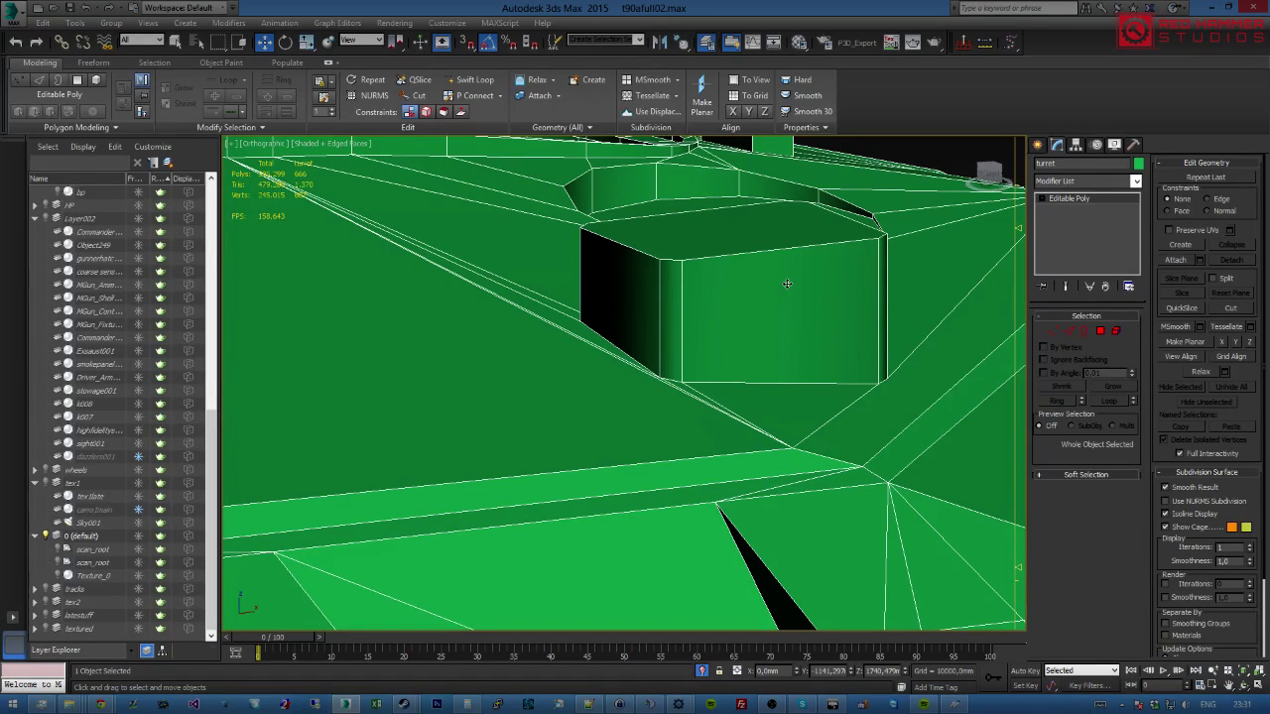
pyautogui.scroll(-5, 789, 285)
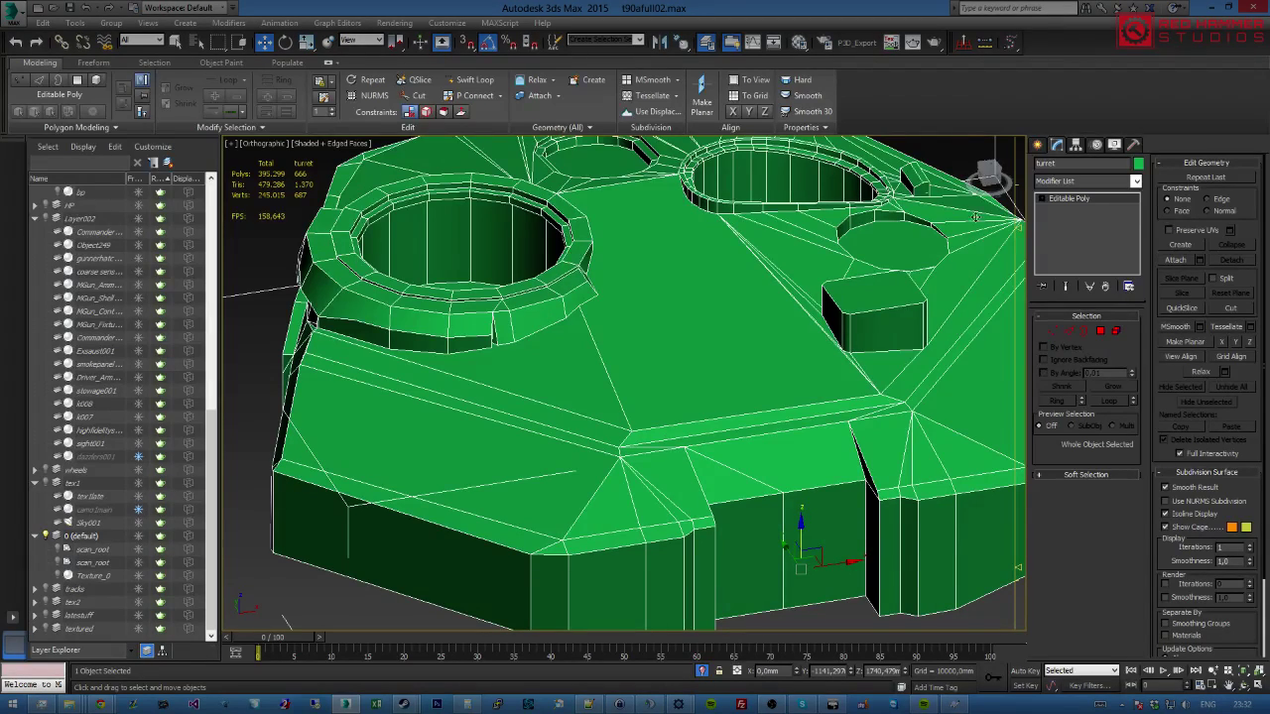
pyautogui.scroll(3, 972, 277)
pyautogui.scroll(4, 807, 358)
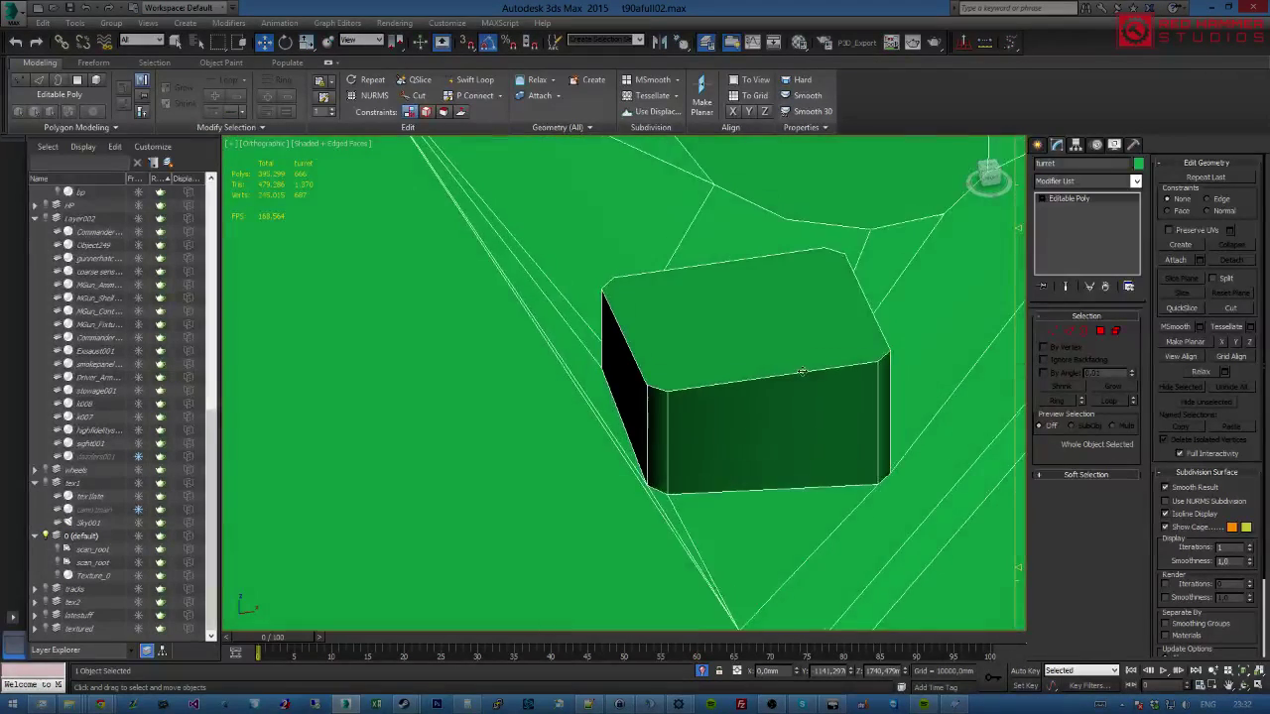
pyautogui.scroll(-4, 794, 368)
pyautogui.moveTo(818, 331); pyautogui.dragTo(859, 344, button='middle')
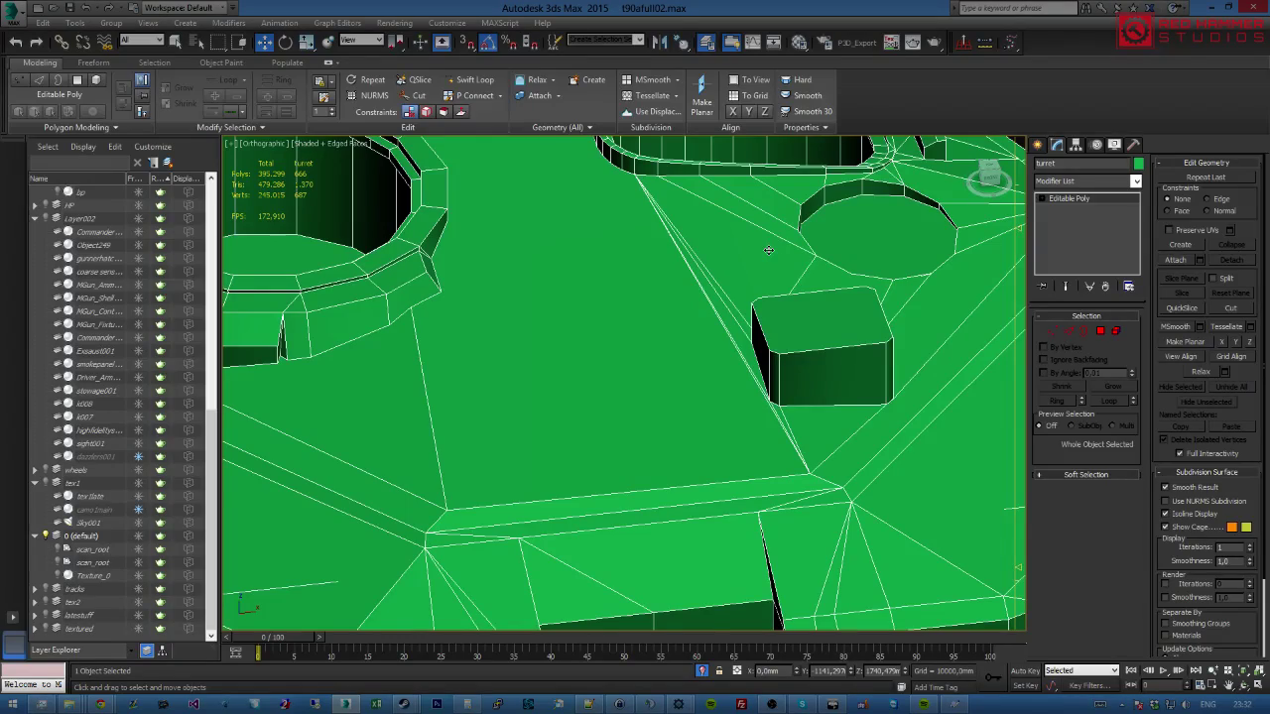
pyautogui.scroll(2, 793, 321)
pyautogui.moveTo(793, 321); pyautogui.dragTo(903, 256, button='middle')
pyautogui.scroll(5, 692, 321)
pyautogui.scroll(-4, 893, 264)
pyautogui.scroll(6, 907, 256)
pyautogui.scroll(-6, 771, 383)
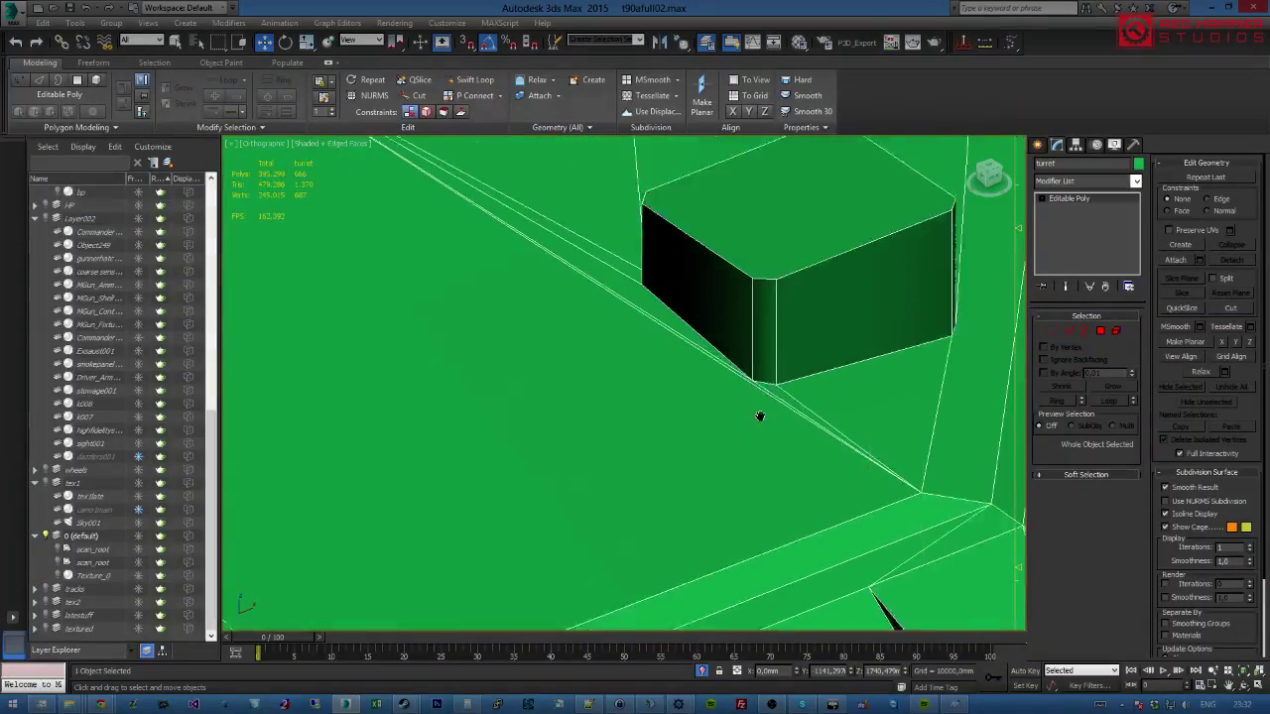
pyautogui.keyDown('alt'); pyautogui.moveTo(756, 414); pyautogui.dragTo(673, 361, button='middle'); pyautogui.keyUp('alt')
pyautogui.scroll(12, 673, 361)
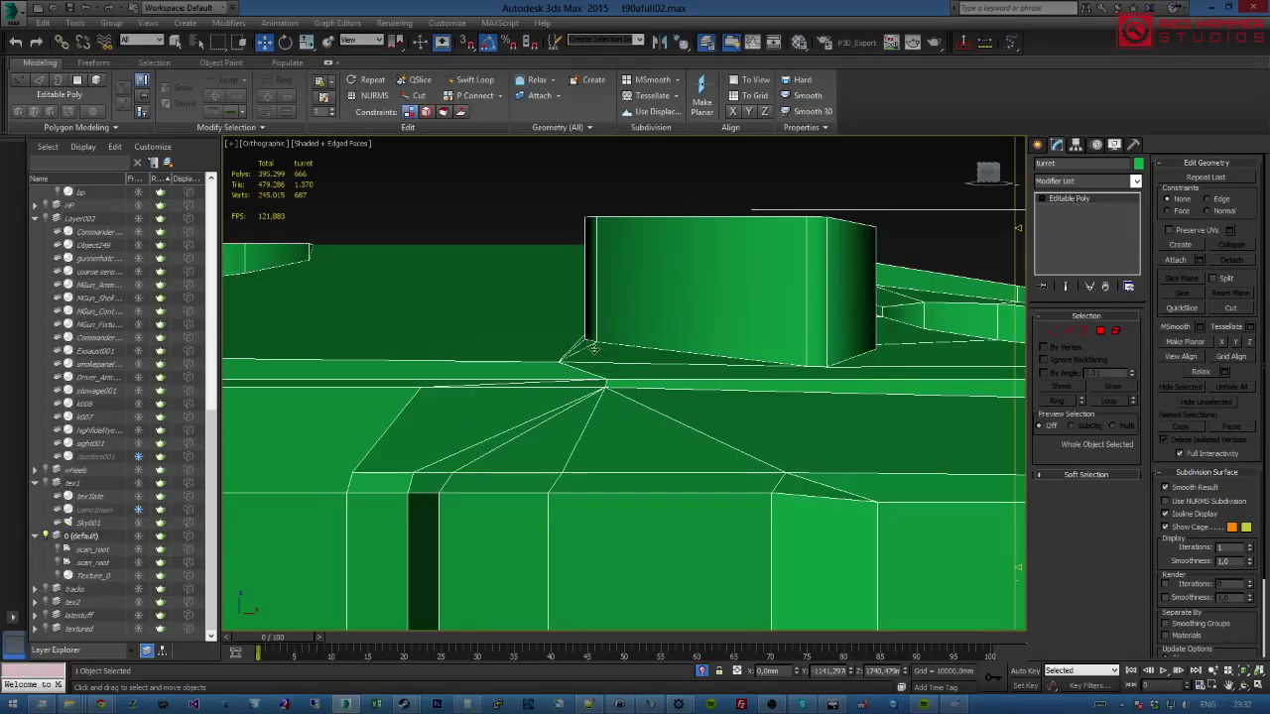
pyautogui.keyDown('alt'); pyautogui.moveTo(642, 333); pyautogui.dragTo(768, 363, button='middle'); pyautogui.keyUp('alt')
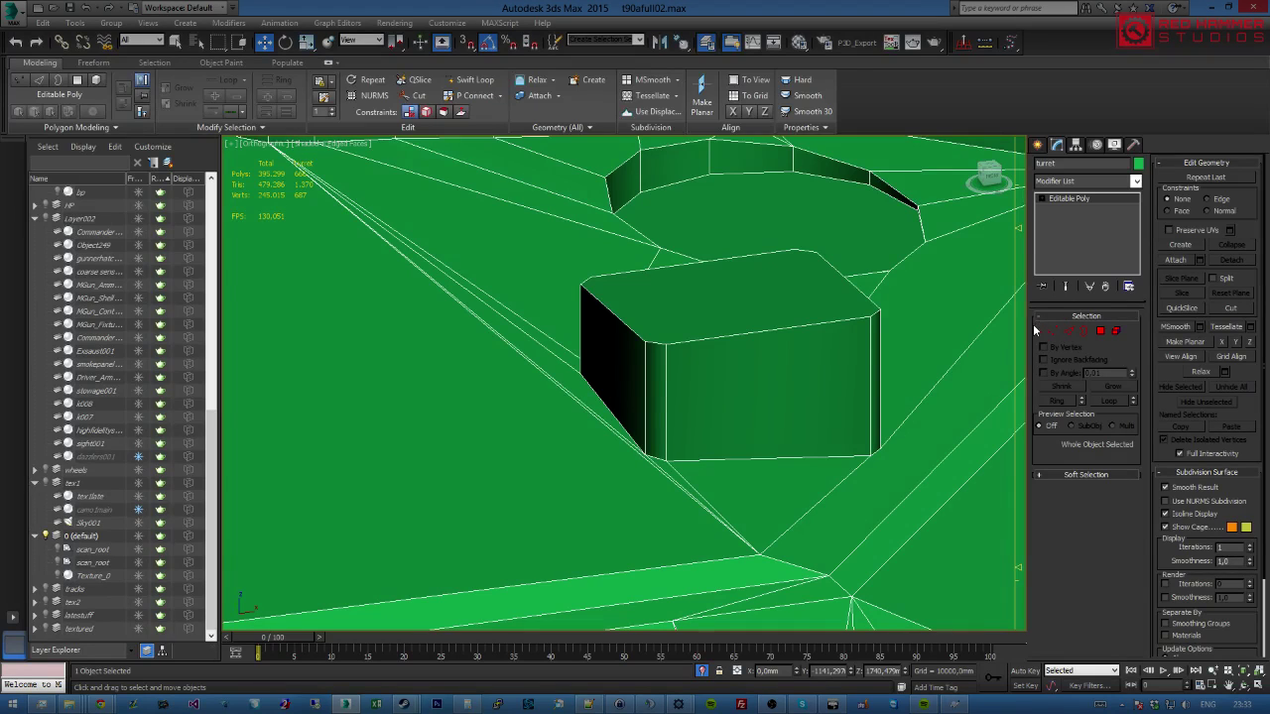
# Clone the roof box's top polygon slightly upward as a separate element within the turret mesh.
pyautogui.click(1100, 331)
pyautogui.click(712, 298)
pyautogui.keyDown('alt'); pyautogui.moveTo(796, 315); pyautogui.dragTo(690, 313, button='middle'); pyautogui.keyUp('alt')
pyautogui.scroll(2, 690, 314)
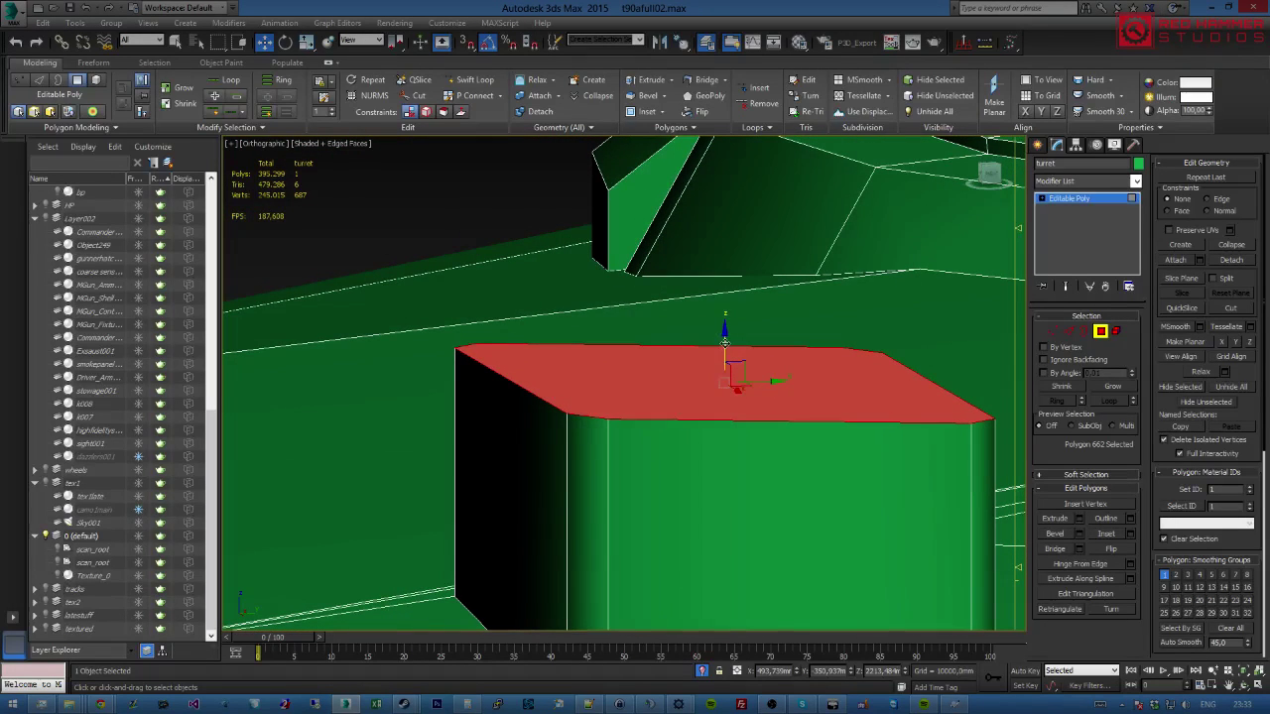
pyautogui.moveTo(723, 343); pyautogui.dragTo(724, 319)
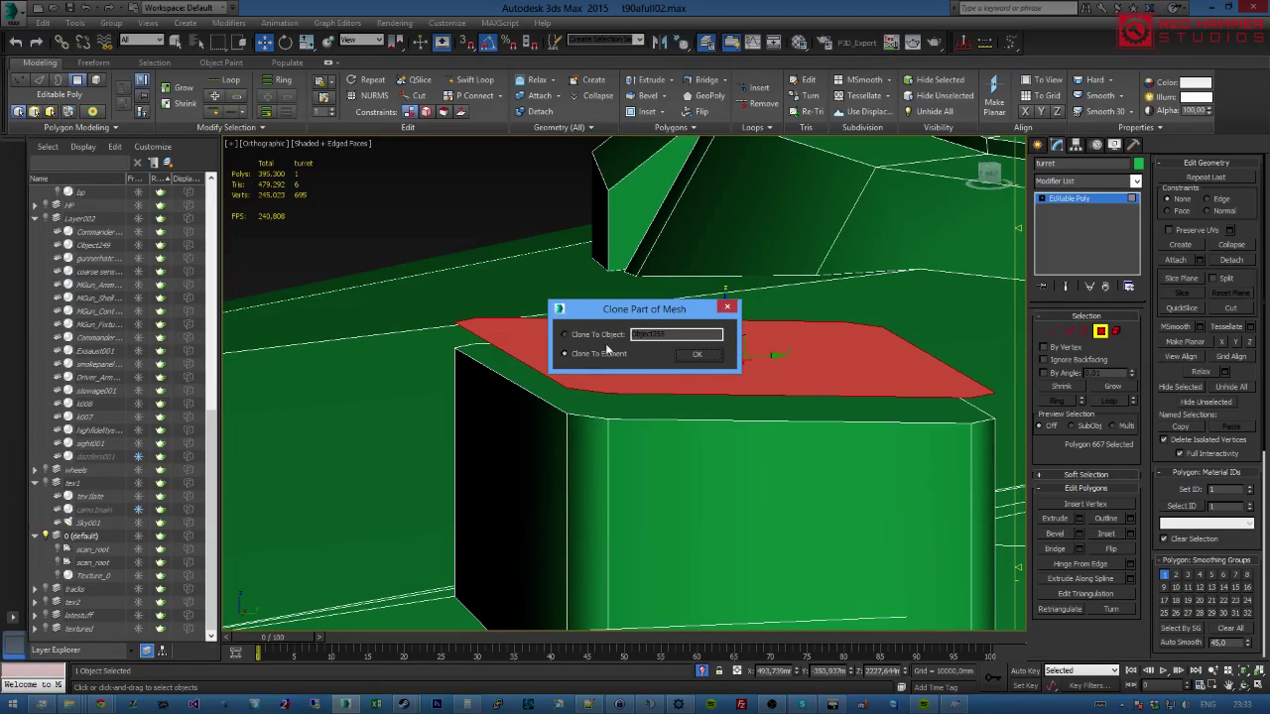
pyautogui.click(696, 355)
pyautogui.scroll(5, 674, 415)
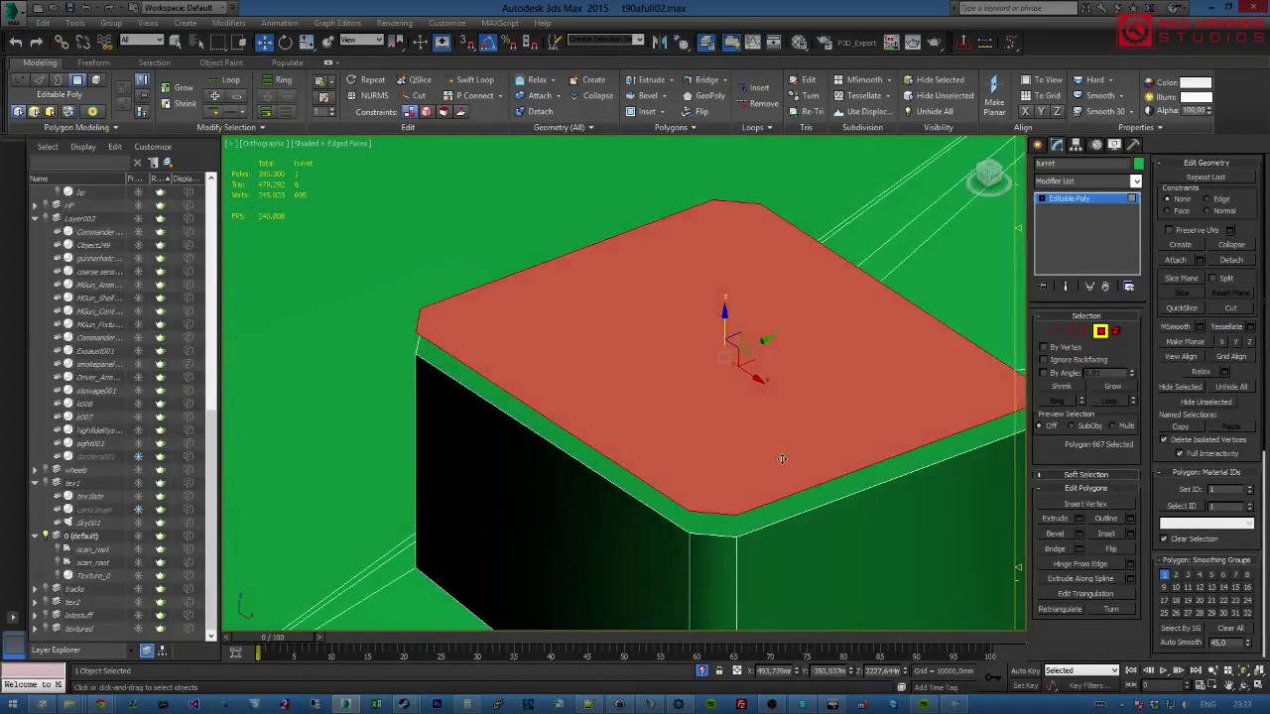
# Target-weld the paired corner vertices at two corners of the cloned lid to make those corners sharp.
pyautogui.keyDown('alt'); pyautogui.moveTo(777, 456); pyautogui.dragTo(706, 416, button='middle'); pyautogui.keyUp('alt')
pyautogui.press('1')
pyautogui.hotkey('ctrl', 'shift', 'w')
pyautogui.click(620, 410)
pyautogui.click(668, 413)
pyautogui.click(349, 231)
pyautogui.click(353, 209)
pyautogui.moveTo(494, 282); pyautogui.dragTo(470, 291, button='middle')
pyautogui.scroll(-6, 578, 346)
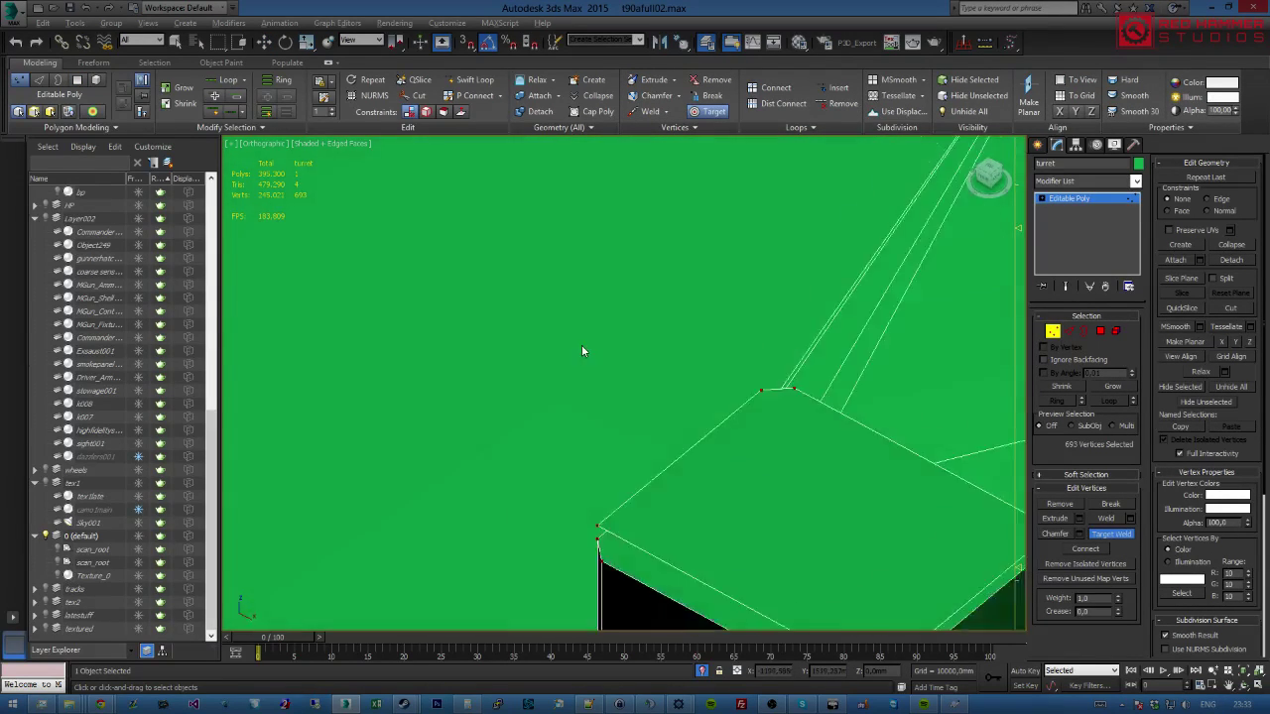
pyautogui.scroll(4, 697, 382)
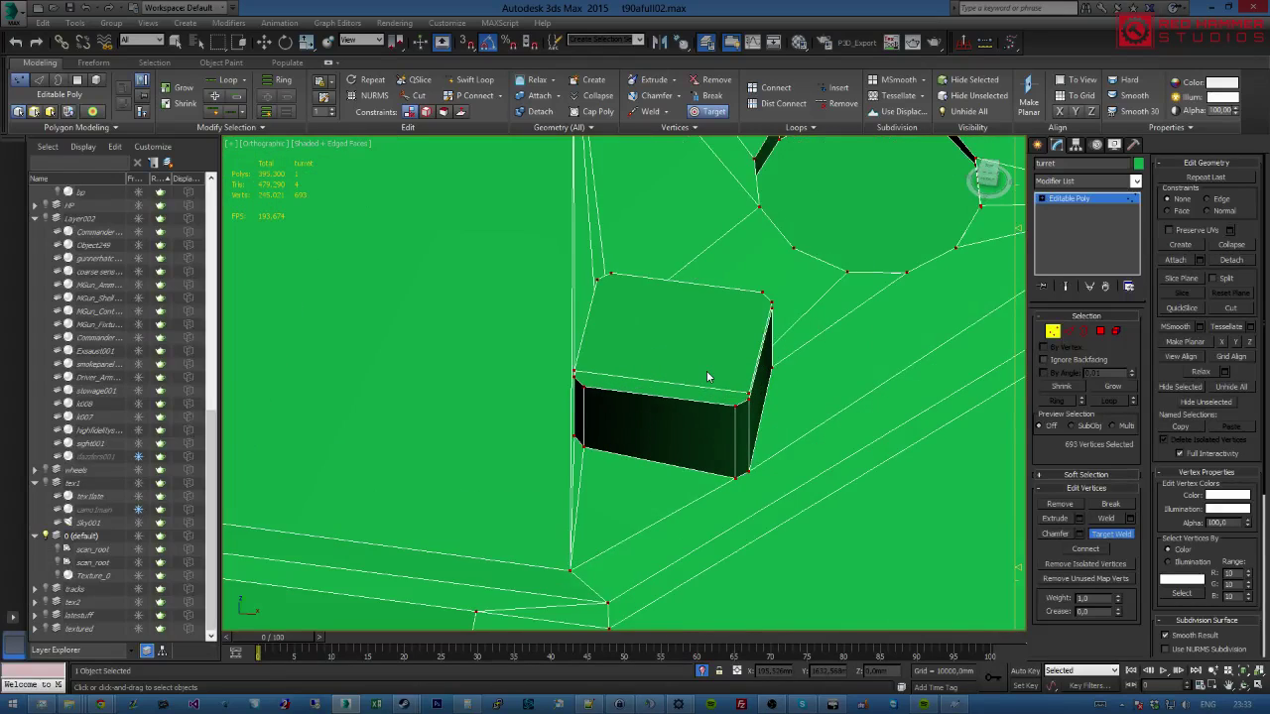
# Select the lid's two opposite side edges, convert them to vertices and scale them outward to 110 percent on X.
pyautogui.press('t')
pyautogui.scroll(8, 716, 501)
pyautogui.press('2')
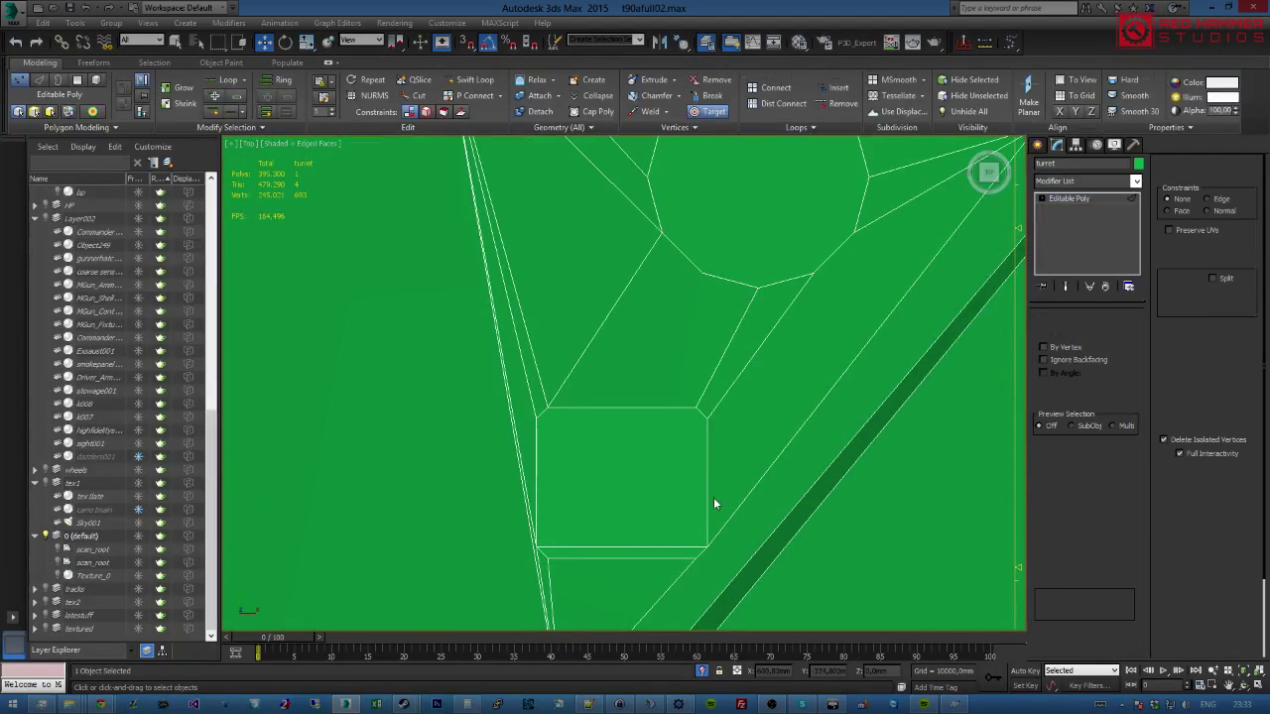
pyautogui.press('w')
pyautogui.click(706, 488)
pyautogui.keyDown('ctrl'); pyautogui.click(535, 459); pyautogui.keyUp('ctrl')
pyautogui.keyDown('alt'); pyautogui.moveTo(589, 460); pyautogui.dragTo(628, 388, button='middle'); pyautogui.keyUp('alt')
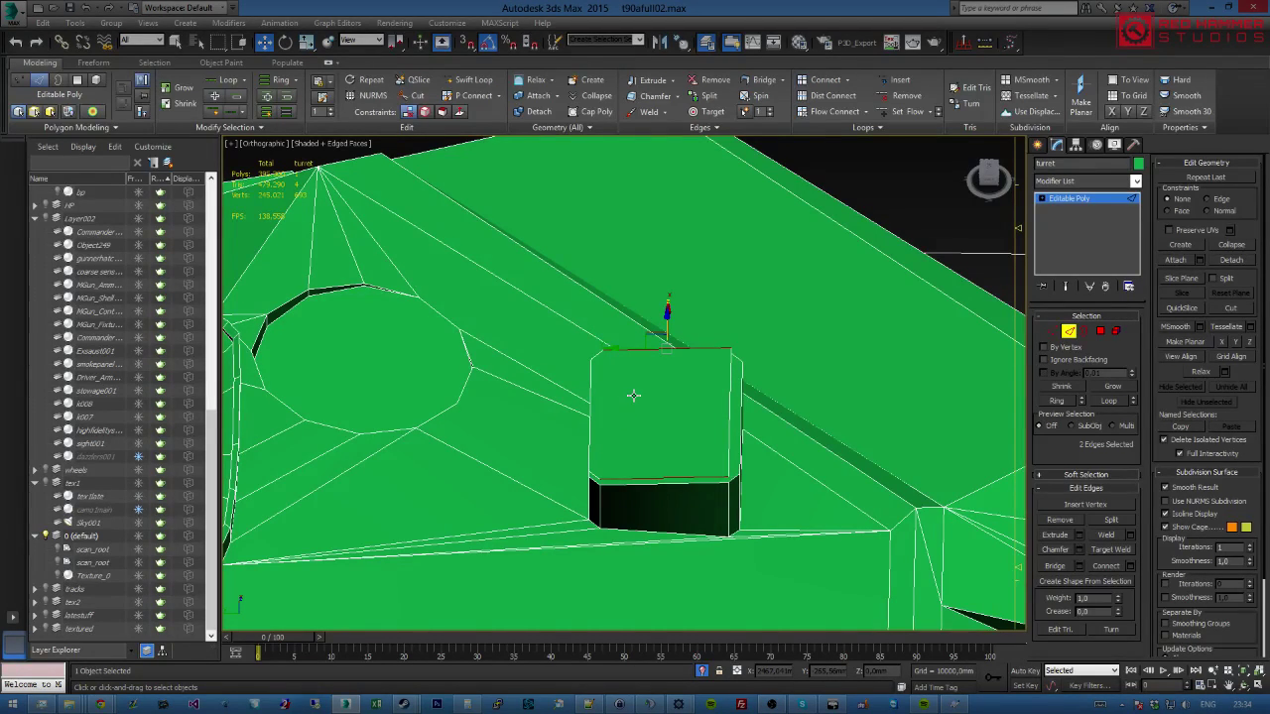
pyautogui.keyDown('alt'); pyautogui.moveTo(761, 387); pyautogui.dragTo(724, 398, button='middle'); pyautogui.keyUp('alt')
pyautogui.press('r')
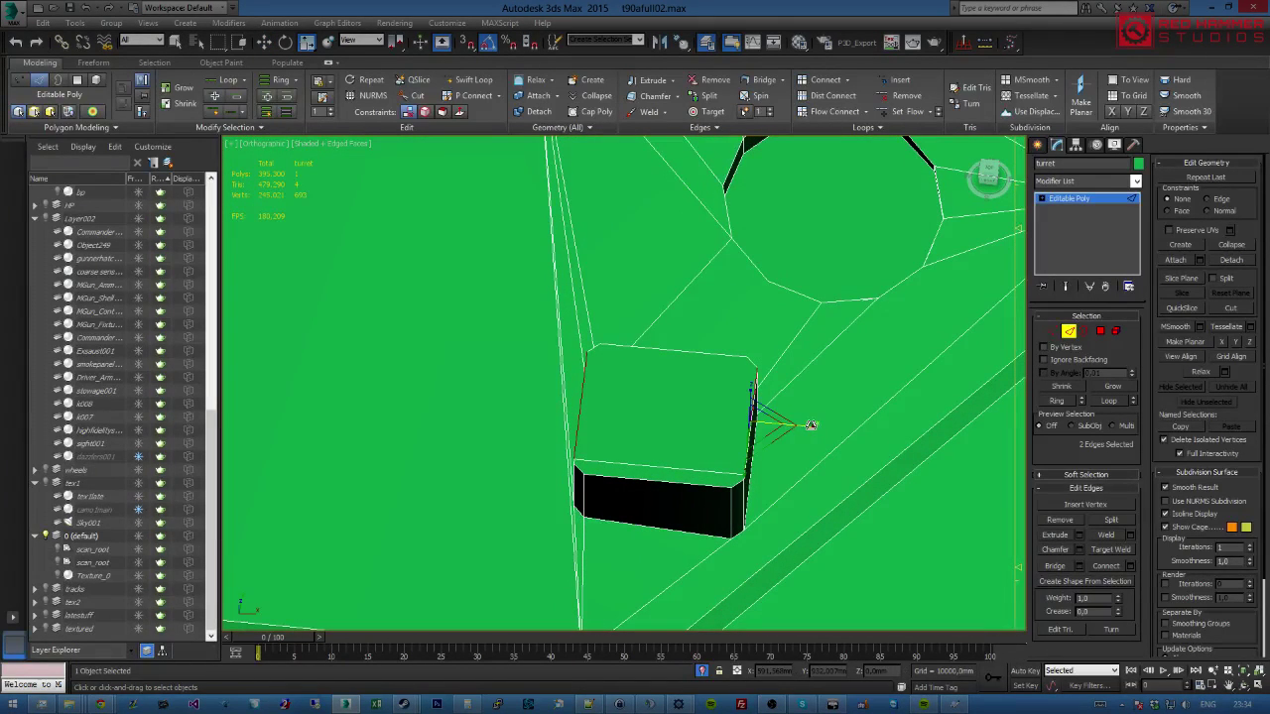
pyautogui.keyDown('ctrl'); pyautogui.click(1052, 331); pyautogui.keyUp('ctrl')
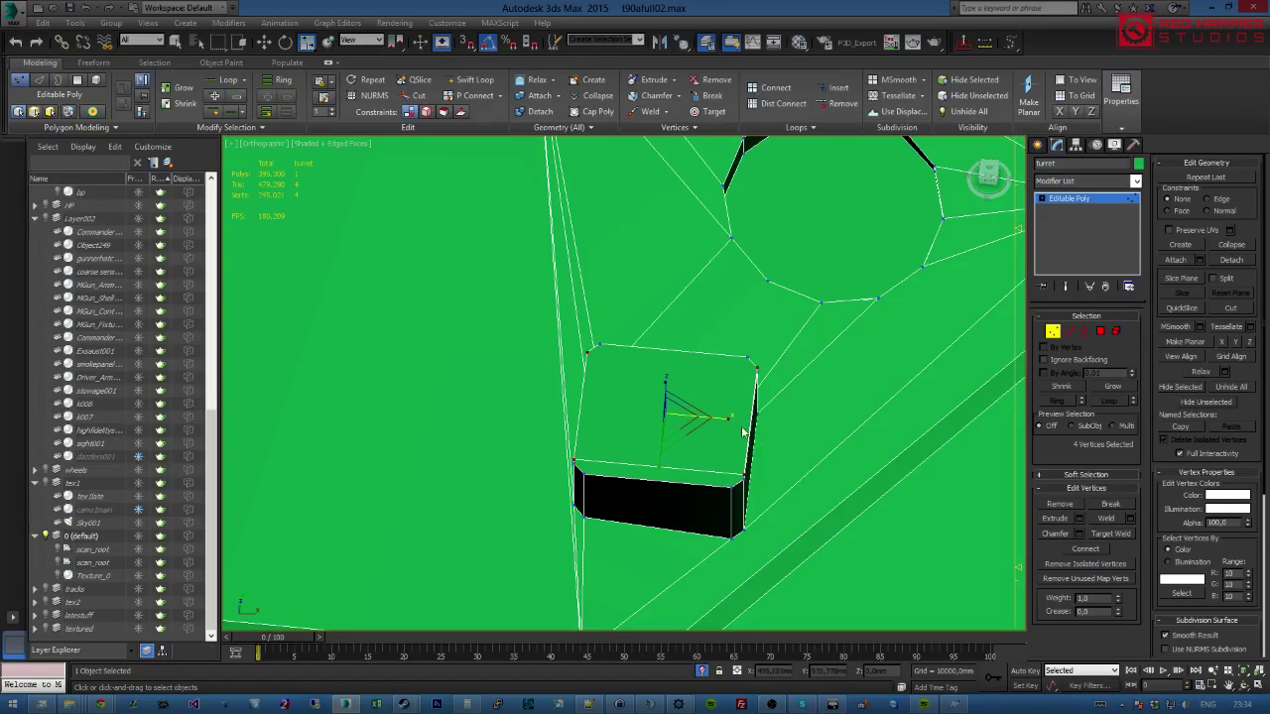
pyautogui.moveTo(716, 418); pyautogui.dragTo(723, 419)
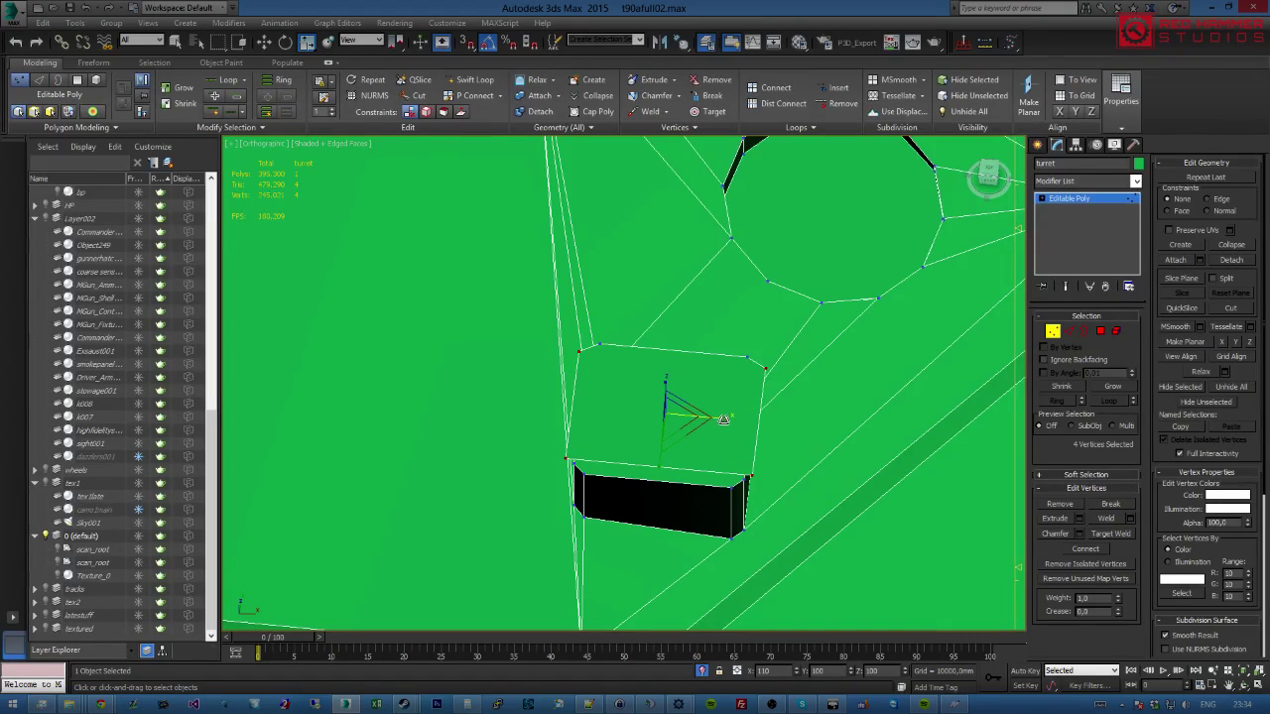
# Select the four vertices at the lid's chamfered end and move them inward along the lid's length in the Right view.
pyautogui.keyDown('alt'); pyautogui.moveTo(723, 419); pyautogui.dragTo(747, 357, button='middle'); pyautogui.keyUp('alt')
pyautogui.keyDown('alt'); pyautogui.moveTo(615, 295); pyautogui.dragTo(739, 347, button='middle'); pyautogui.keyUp('alt')
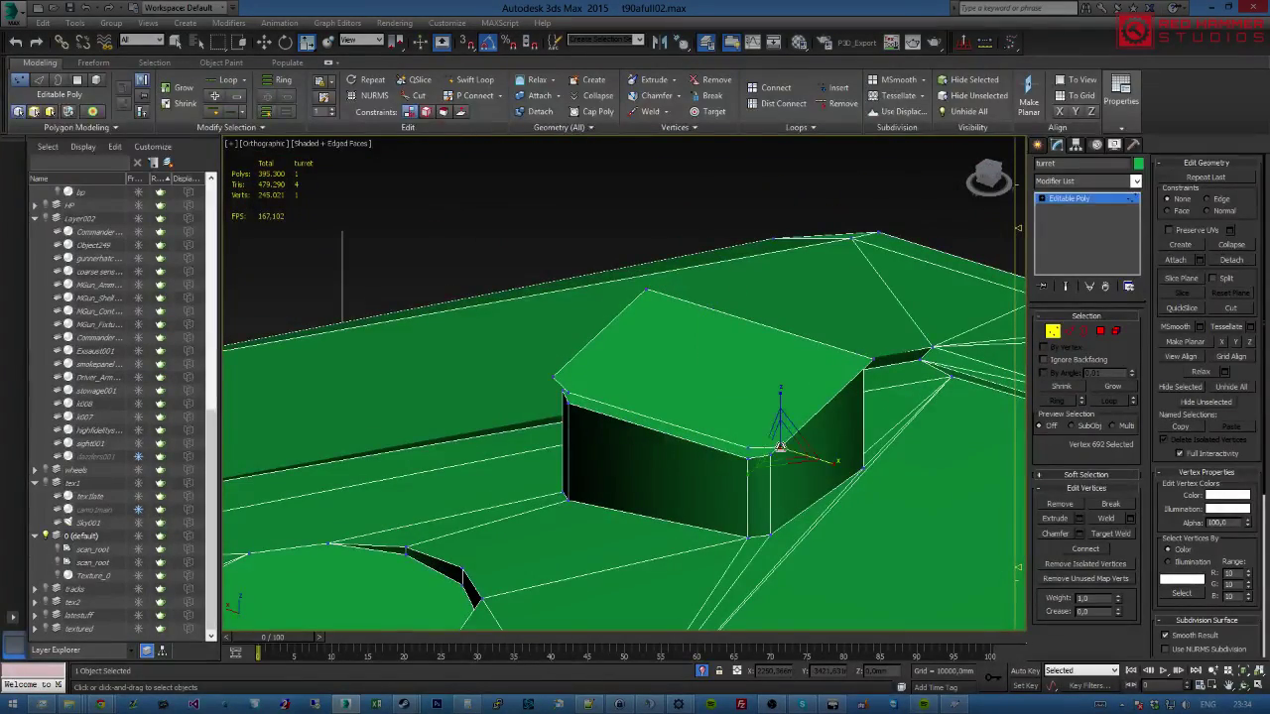
pyautogui.keyDown('ctrl'); pyautogui.click(558, 382); pyautogui.keyUp('ctrl')
pyautogui.keyDown('ctrl'); pyautogui.click(558, 382); pyautogui.keyUp('ctrl')
pyautogui.keyDown('alt'); pyautogui.moveTo(595, 388); pyautogui.dragTo(731, 335, button='middle'); pyautogui.keyUp('alt')
pyautogui.scroll(4, 768, 396)
pyautogui.click(974, 192)
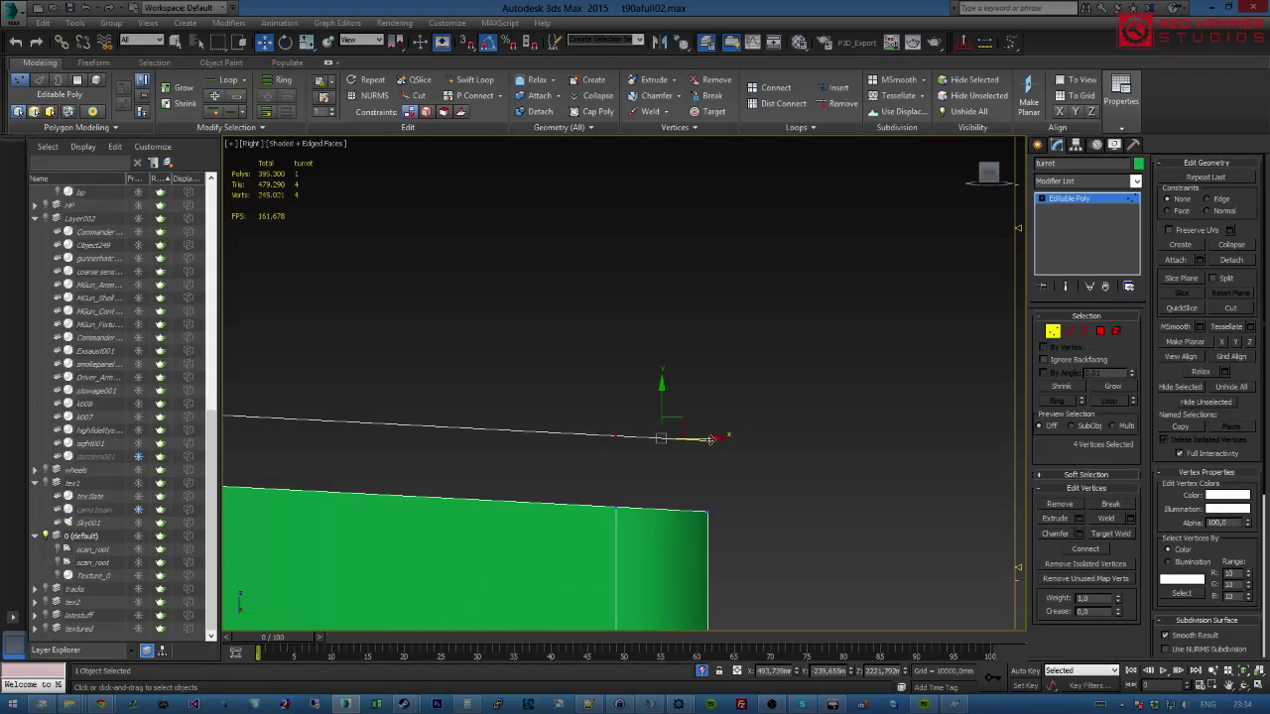
pyautogui.moveTo(679, 425); pyautogui.dragTo(621, 421)
# Connect the two inner corner vertices across the lid's chamfered end with a new edge.
pyautogui.scroll(2, 625, 423)
pyautogui.moveTo(645, 425); pyautogui.dragTo(699, 426, button='middle')
pyautogui.scroll(-5, 686, 426)
pyautogui.click(637, 358)
pyautogui.keyDown('ctrl'); pyautogui.click(721, 482); pyautogui.keyUp('ctrl')
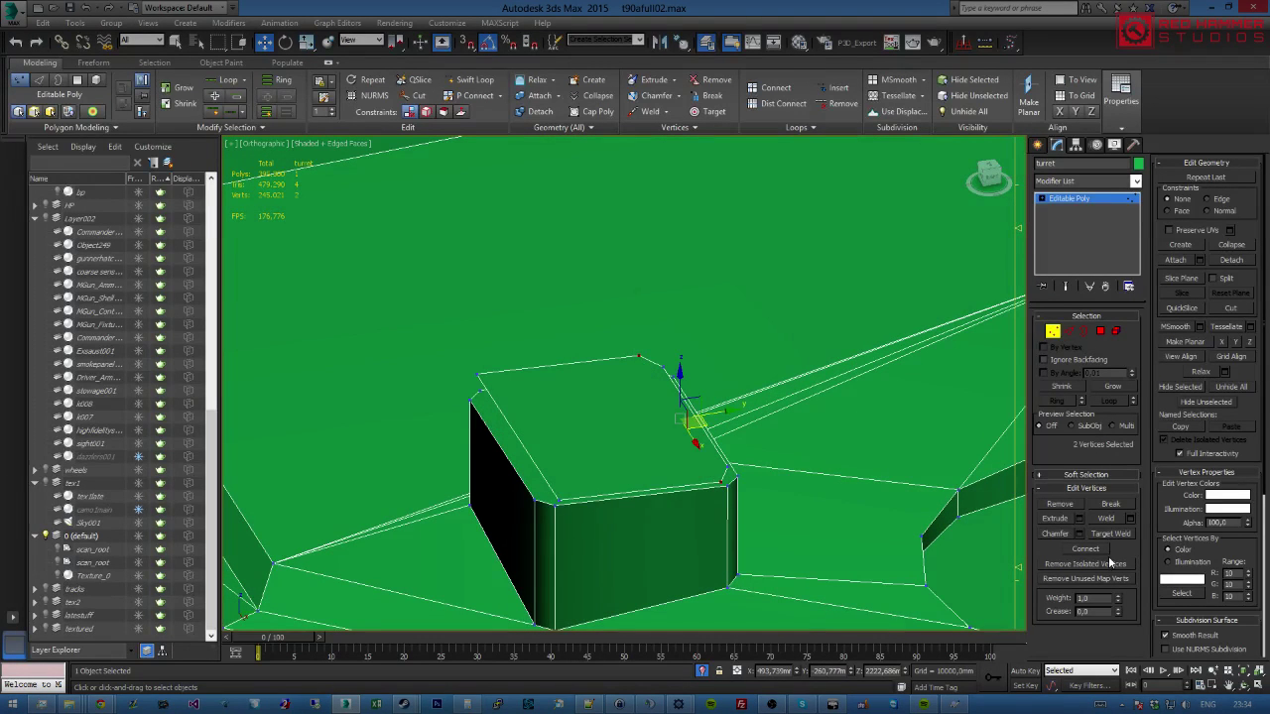
pyautogui.keyDown('alt'); pyautogui.moveTo(741, 460); pyautogui.dragTo(526, 436, button='middle'); pyautogui.keyUp('alt')
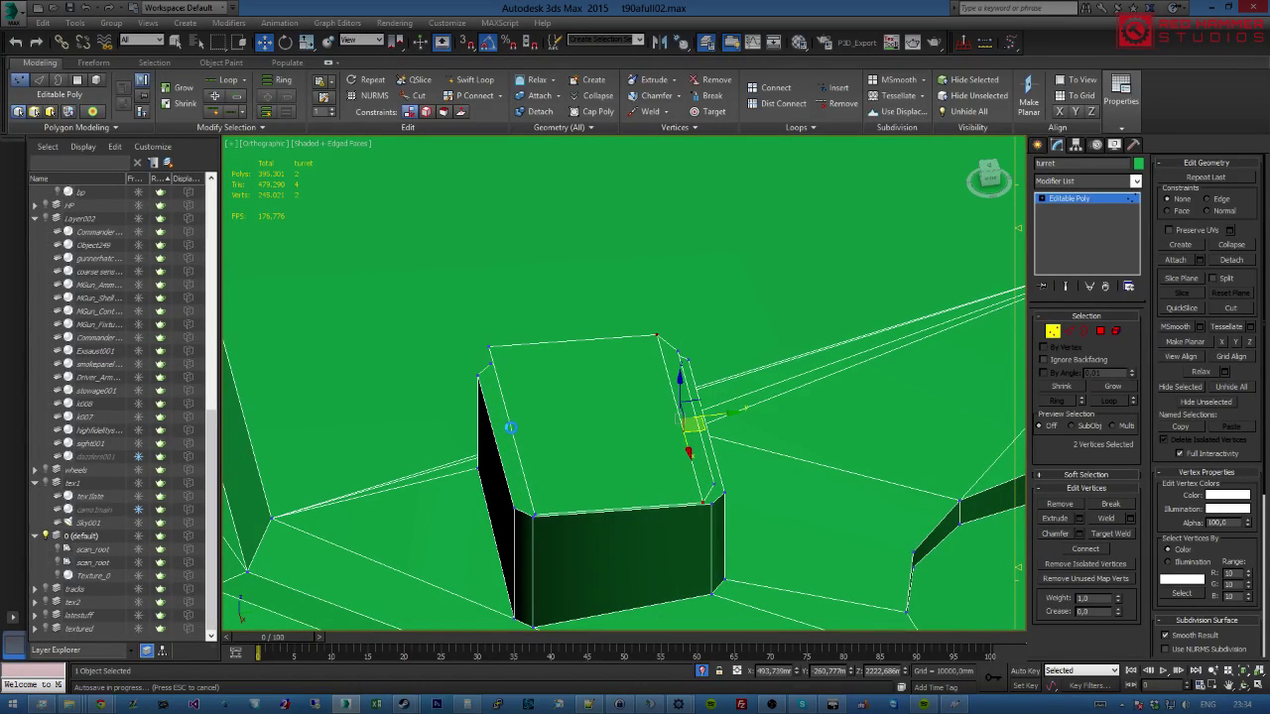
pyautogui.moveTo(513, 434); pyautogui.dragTo(534, 415, button='middle')
# Select the lid's three parallel crosswise edges and connect them with a lengthwise edge through the middle.
pyautogui.press('2')
pyautogui.click(533, 417)
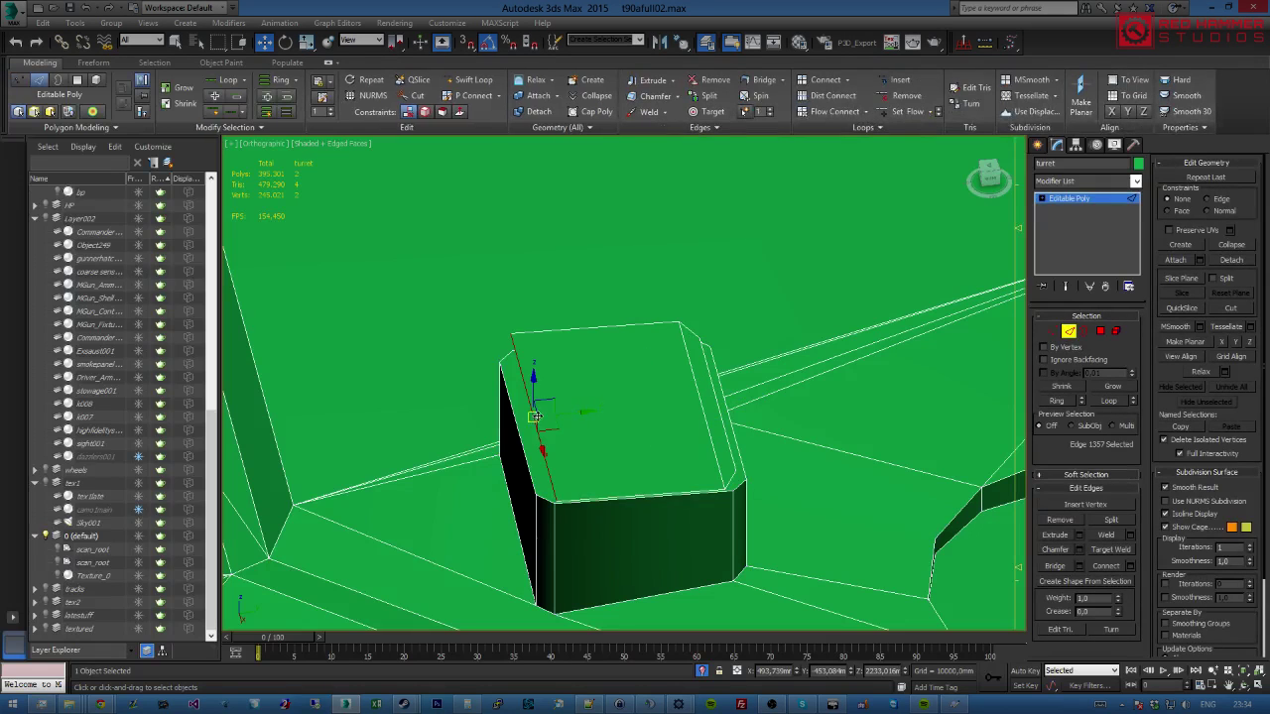
pyautogui.keyDown('ctrl'); pyautogui.click(701, 403); pyautogui.keyUp('ctrl')
pyautogui.keyDown('ctrl'); pyautogui.click(719, 404); pyautogui.keyUp('ctrl')
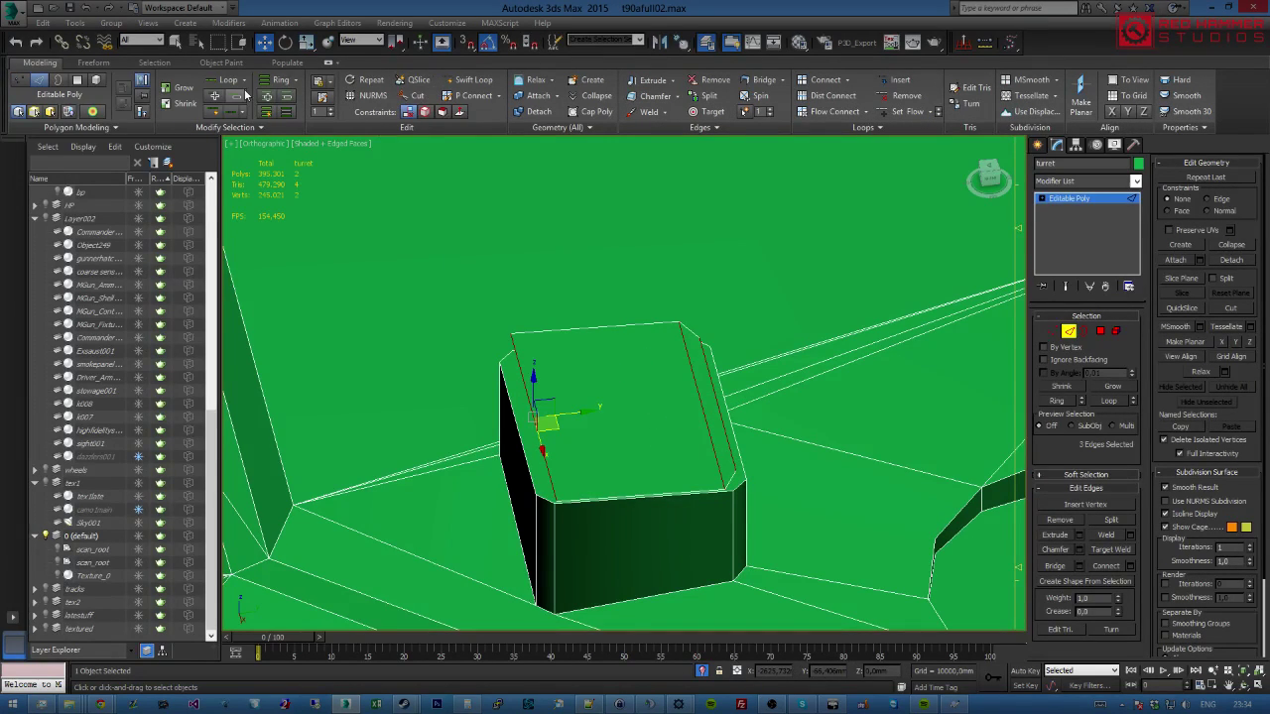
pyautogui.click(1112, 571)
pyautogui.keyDown('alt'); pyautogui.moveTo(595, 387); pyautogui.dragTo(697, 408, button='middle'); pyautogui.keyUp('alt')
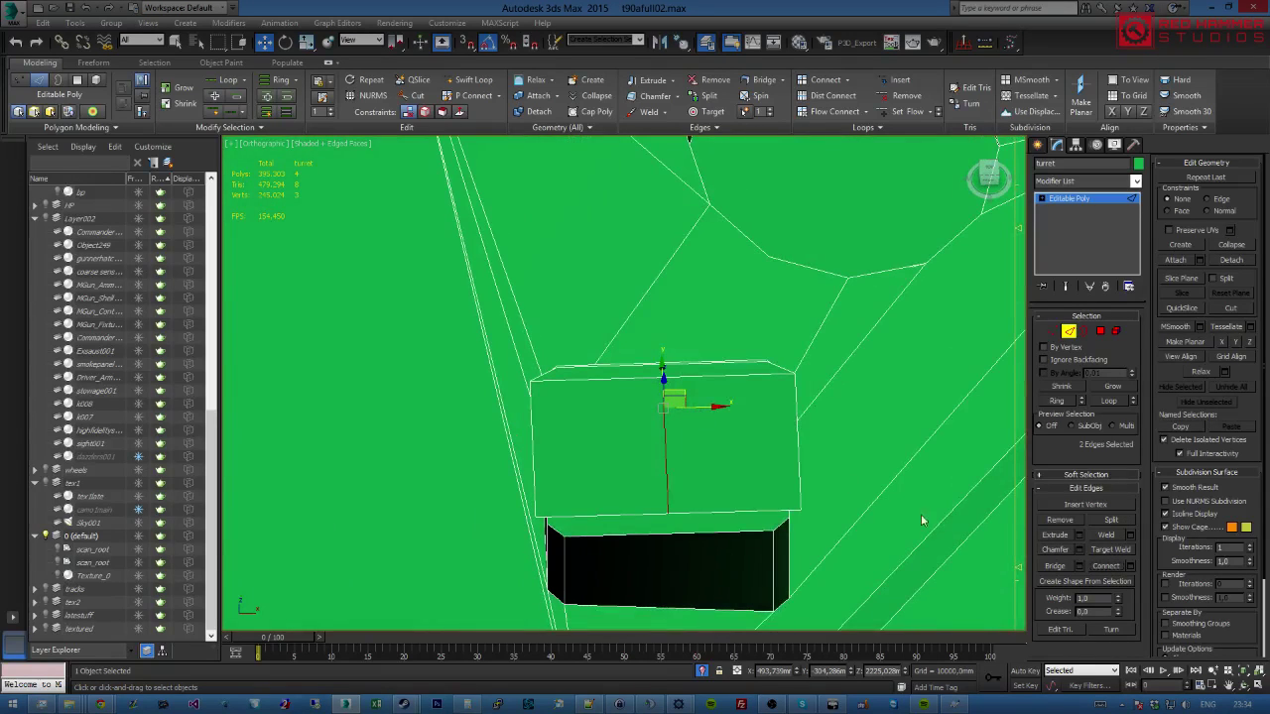
# Chamfer the lid's lengthwise middle edges into two widely spaced parallel edges.
pyautogui.click(1056, 550)
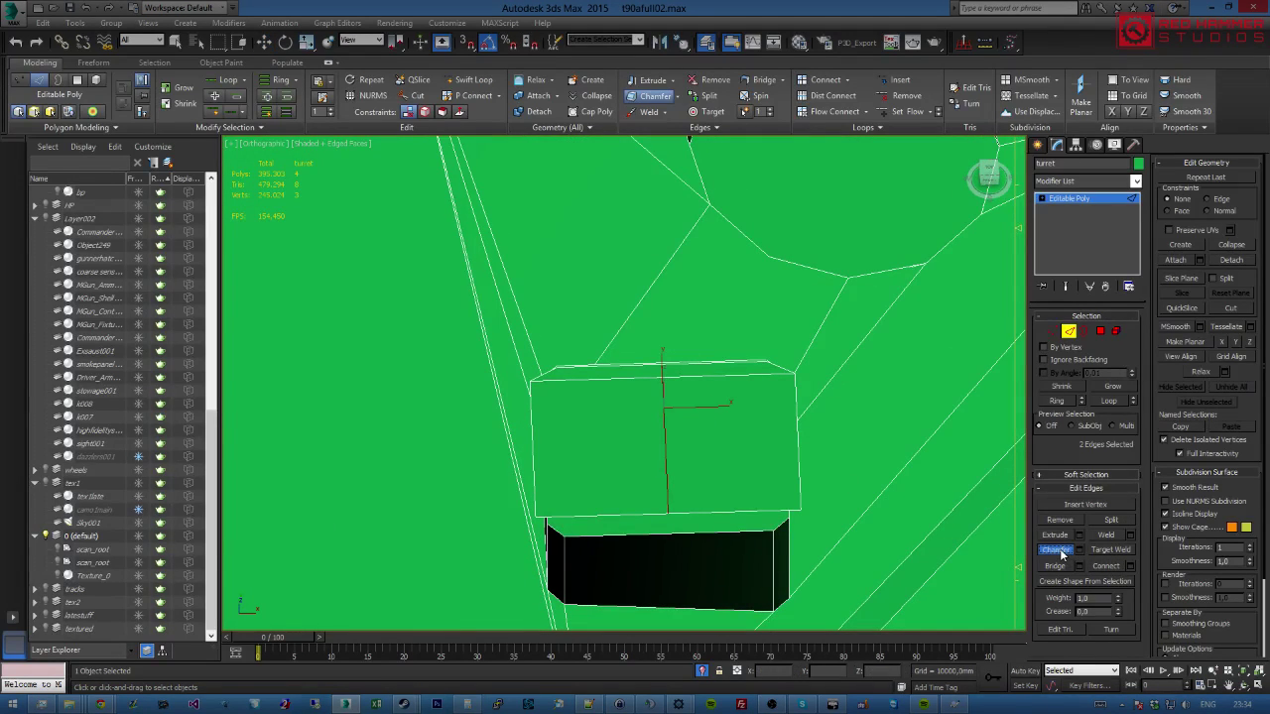
pyautogui.moveTo(660, 448); pyautogui.dragTo(650, 378)
pyautogui.click(652, 379)
pyautogui.keyDown('alt'); pyautogui.moveTo(669, 421); pyautogui.dragTo(708, 354, button='middle'); pyautogui.keyUp('alt')
# Extend the middle edge at the lid's chamfered end outward as a tab past the box, following the lid's slope.
pyautogui.press('w')
pyautogui.click(989, 173)
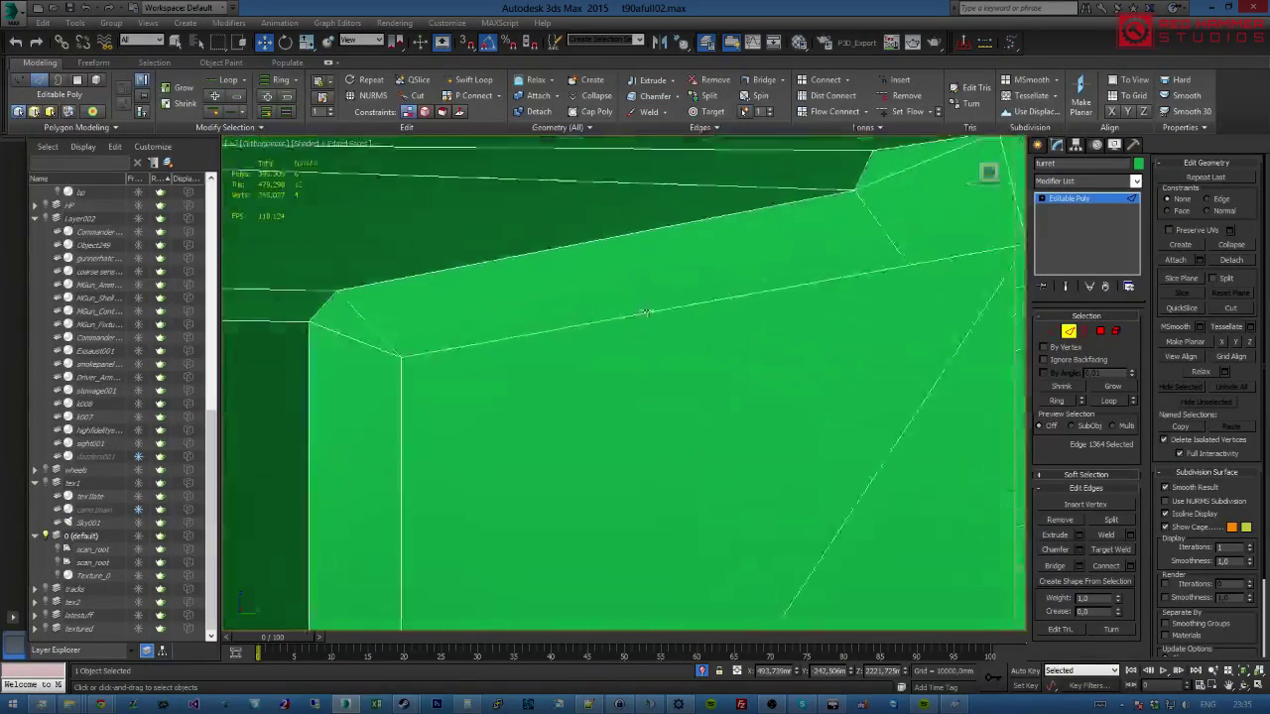
pyautogui.press('z')
pyautogui.scroll(8, 635, 388)
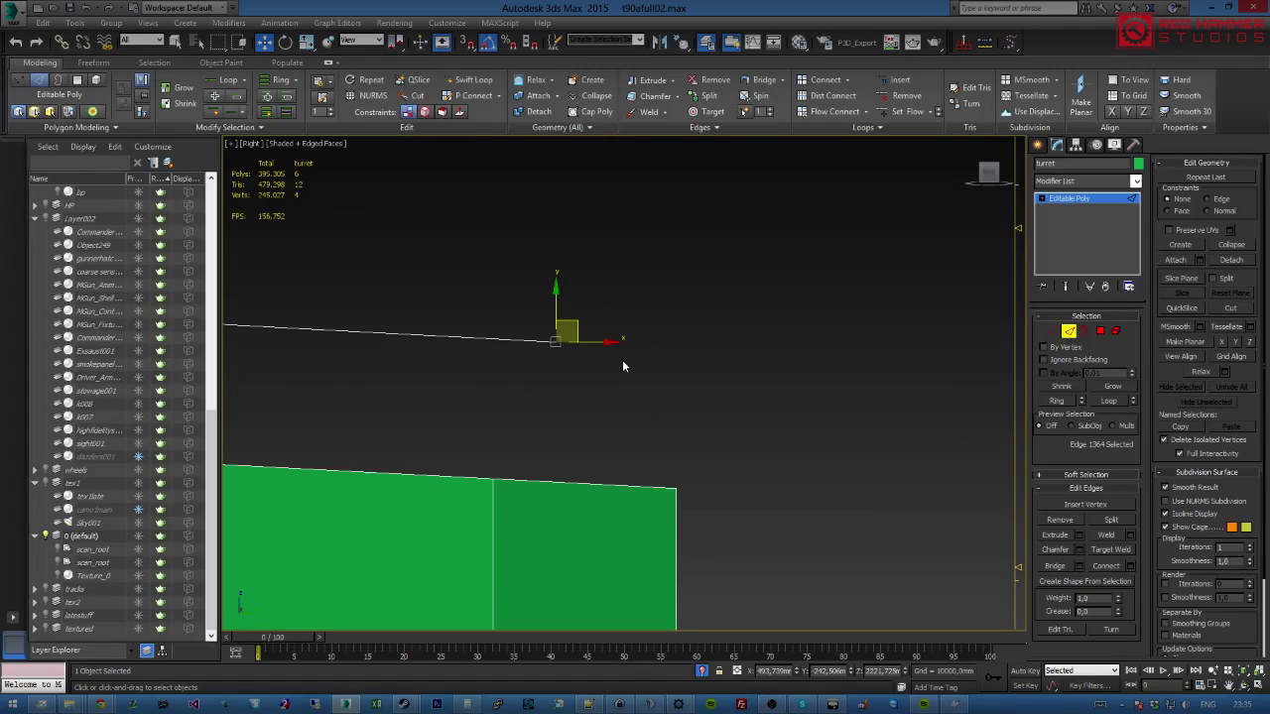
pyautogui.keyDown('shift'); pyautogui.moveTo(585, 338); pyautogui.dragTo(680, 329); pyautogui.keyUp('shift')
pyautogui.keyDown('alt'); pyautogui.moveTo(679, 338); pyautogui.dragTo(689, 436, button='middle'); pyautogui.keyUp('alt')
pyautogui.scroll(-6, 671, 432)
pyautogui.moveTo(688, 434); pyautogui.dragTo(709, 433)
pyautogui.keyDown('alt'); pyautogui.moveTo(708, 432); pyautogui.dragTo(706, 384, button='middle'); pyautogui.keyUp('alt')
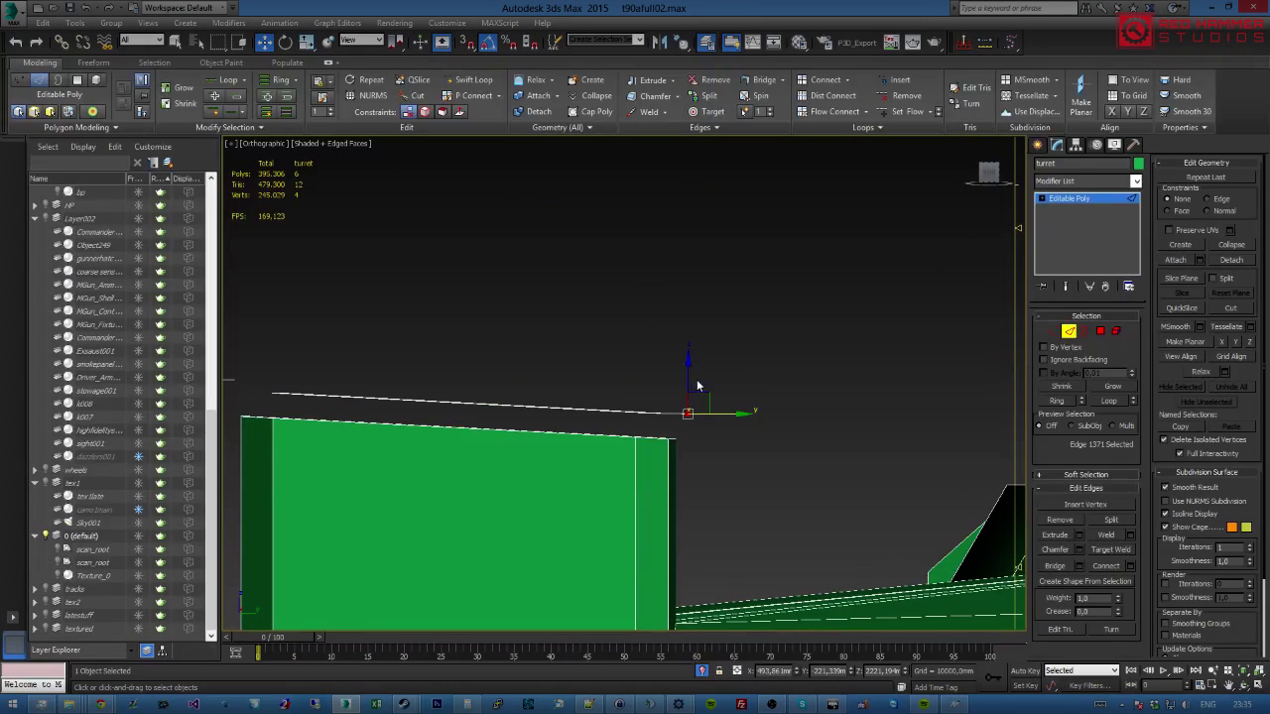
pyautogui.moveTo(689, 367); pyautogui.dragTo(689, 365)
pyautogui.keyDown('alt'); pyautogui.moveTo(689, 365); pyautogui.dragTo(739, 416, button='middle'); pyautogui.keyUp('alt')
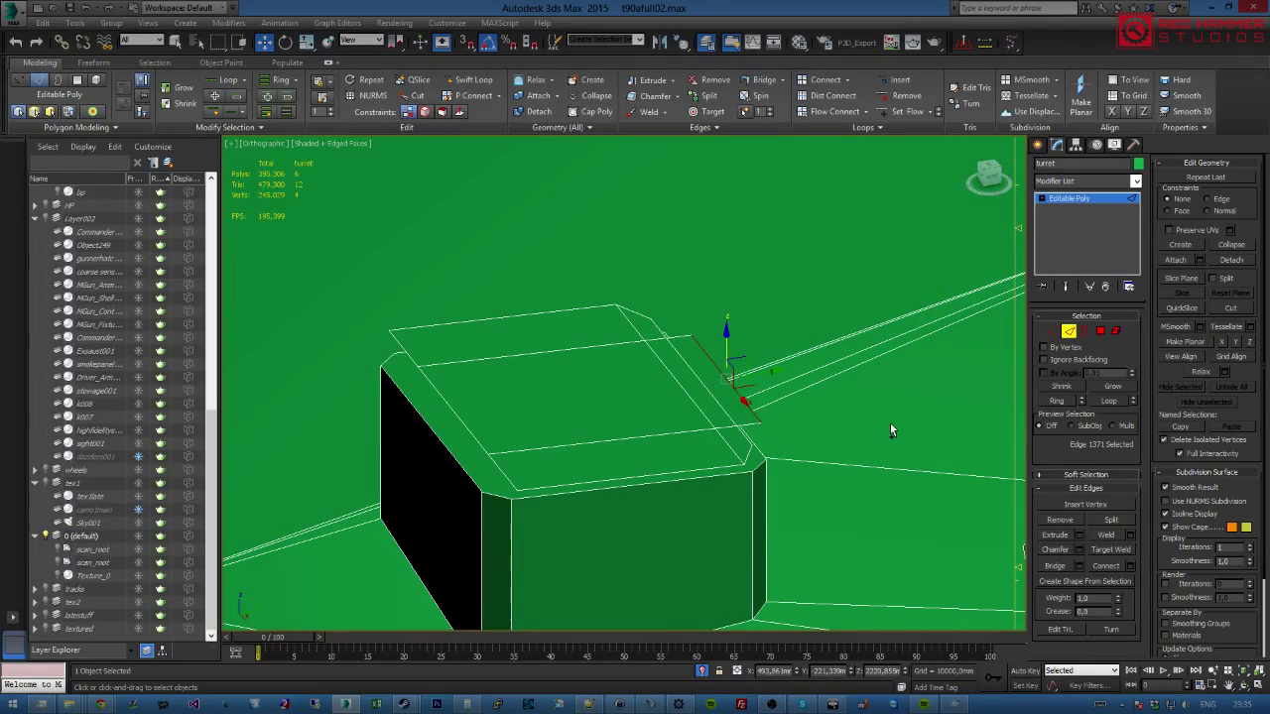
# Select the open border around the lid and its projecting tab.
pyautogui.click(1084, 332)
pyautogui.click(677, 473)
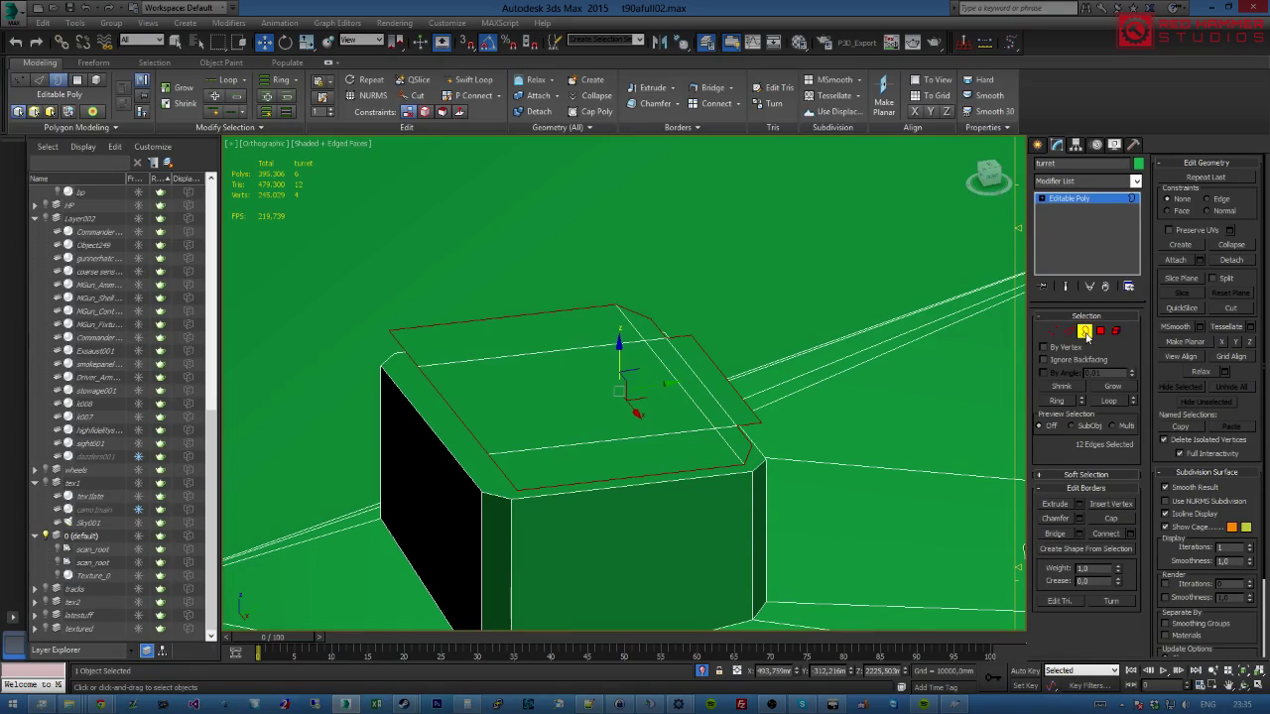
pyautogui.moveTo(669, 440); pyautogui.dragTo(752, 418, button='middle')
pyautogui.scroll(-5, 636, 406)
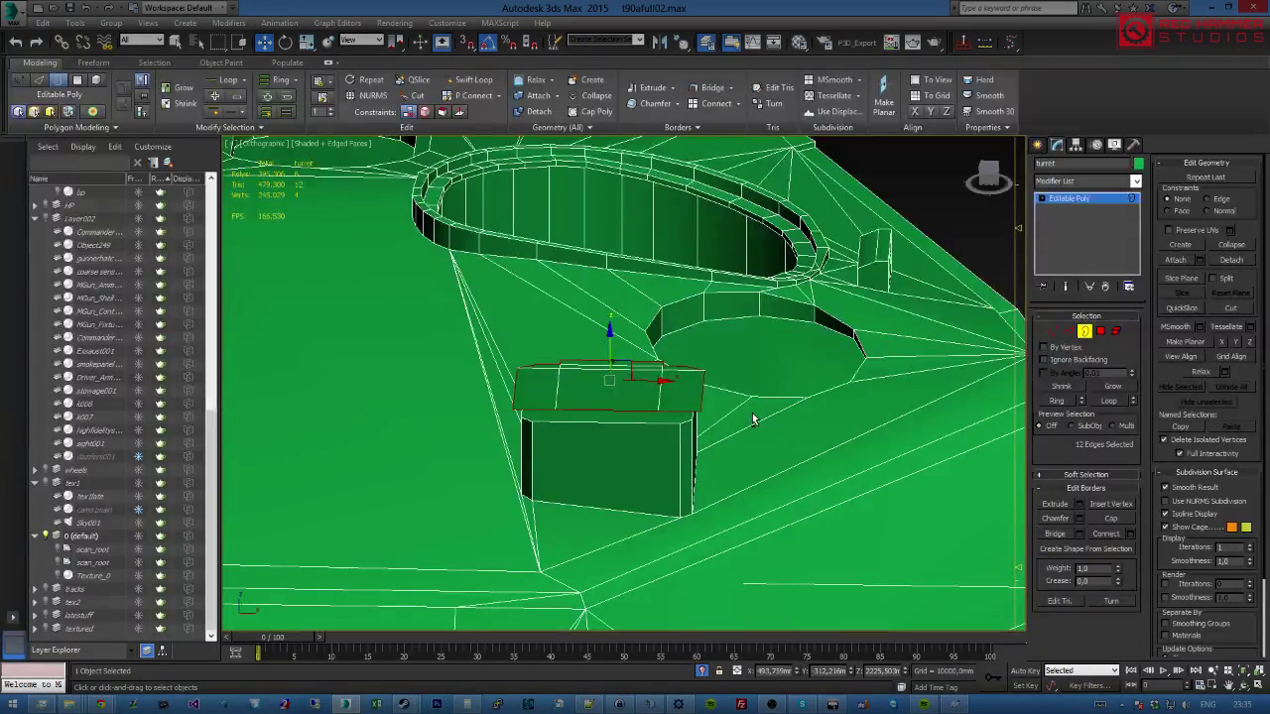
pyautogui.keyDown('alt'); pyautogui.moveTo(538, 402); pyautogui.dragTo(527, 376, button='middle'); pyautogui.keyUp('alt')
pyautogui.scroll(2, 527, 376)
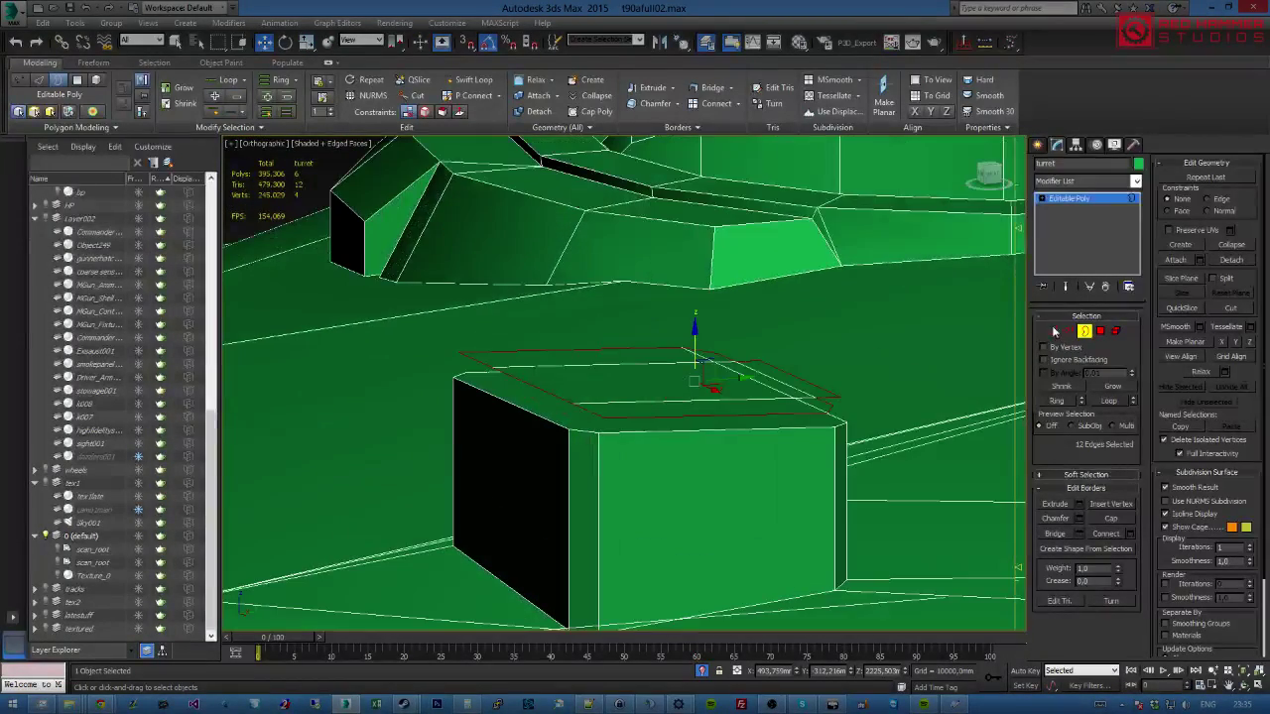
# Detach the raised cap surface above the turret's small box as a separate object and select it.
pyautogui.keyDown('ctrl'); pyautogui.click(1115, 333); pyautogui.keyUp('ctrl')
pyautogui.click(1222, 259)
pyautogui.click(697, 359)
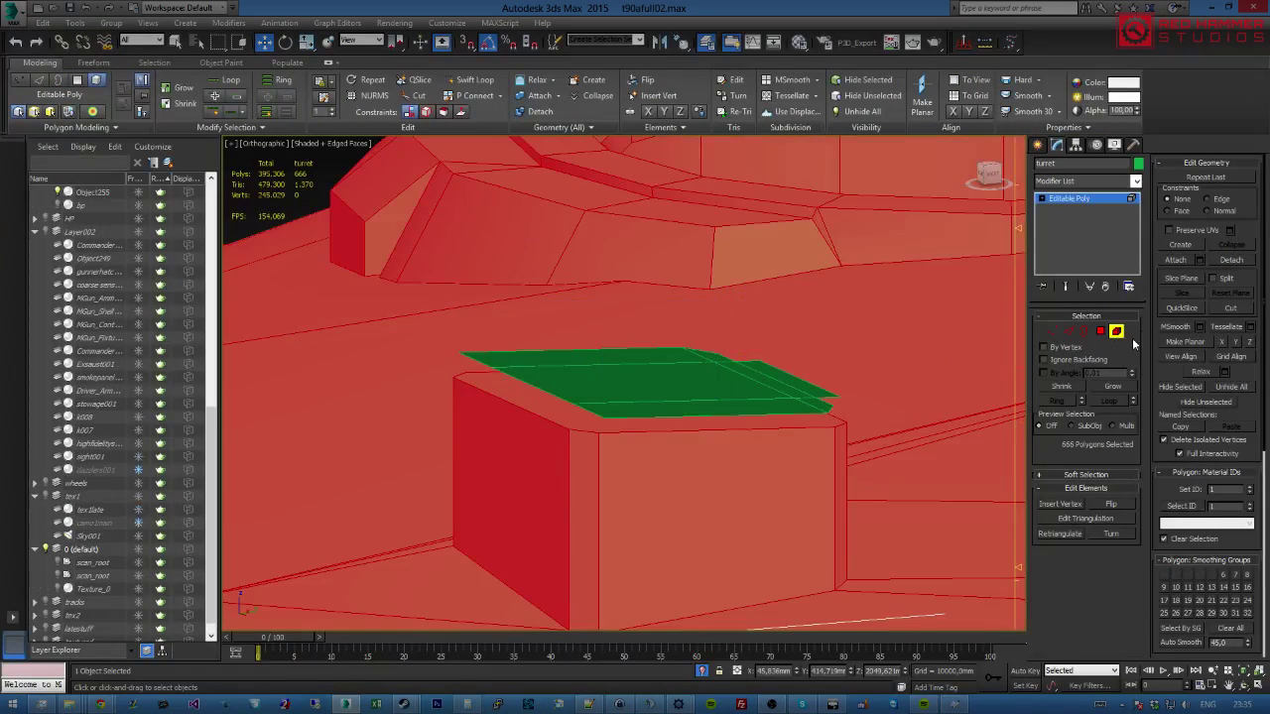
pyautogui.click(1115, 332)
pyautogui.click(645, 382)
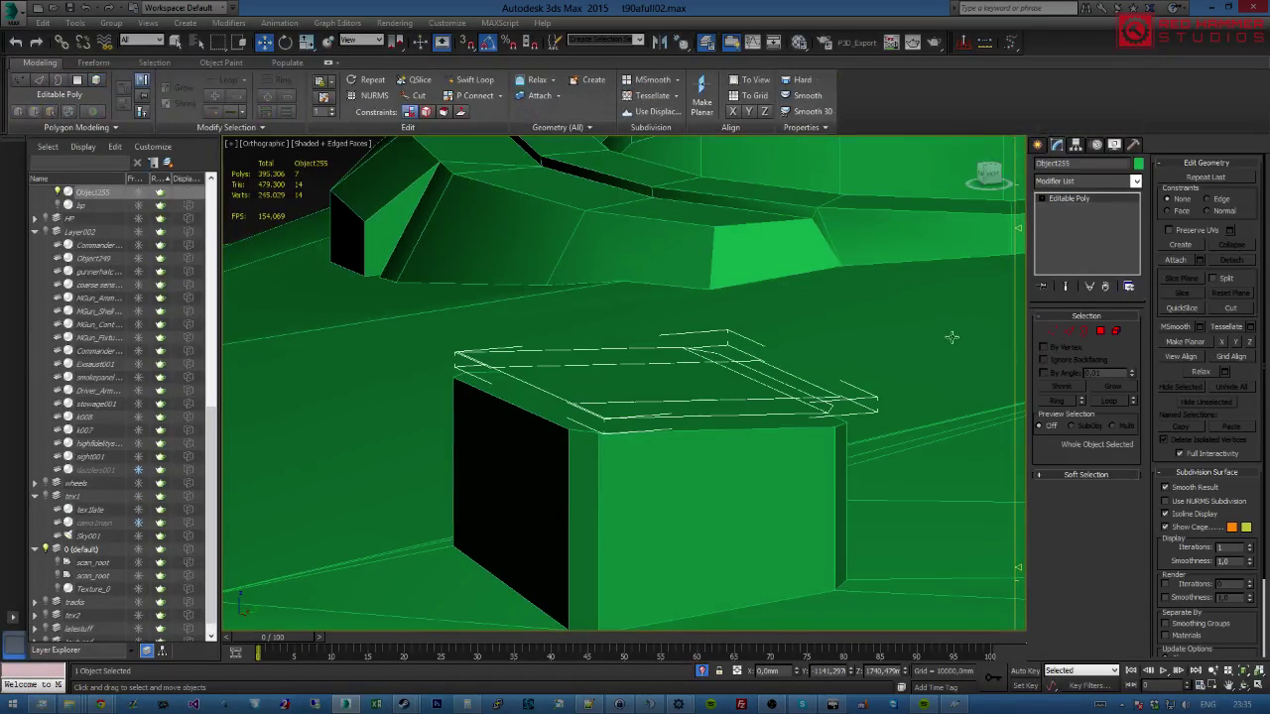
# Add a Shell modifier to the detached lid with an inner amount of 15 mm and an outer amount of 0 mm.
pyautogui.click(1135, 181)
pyautogui.moveTo(1137, 196); pyautogui.dragTo(1158, 484)
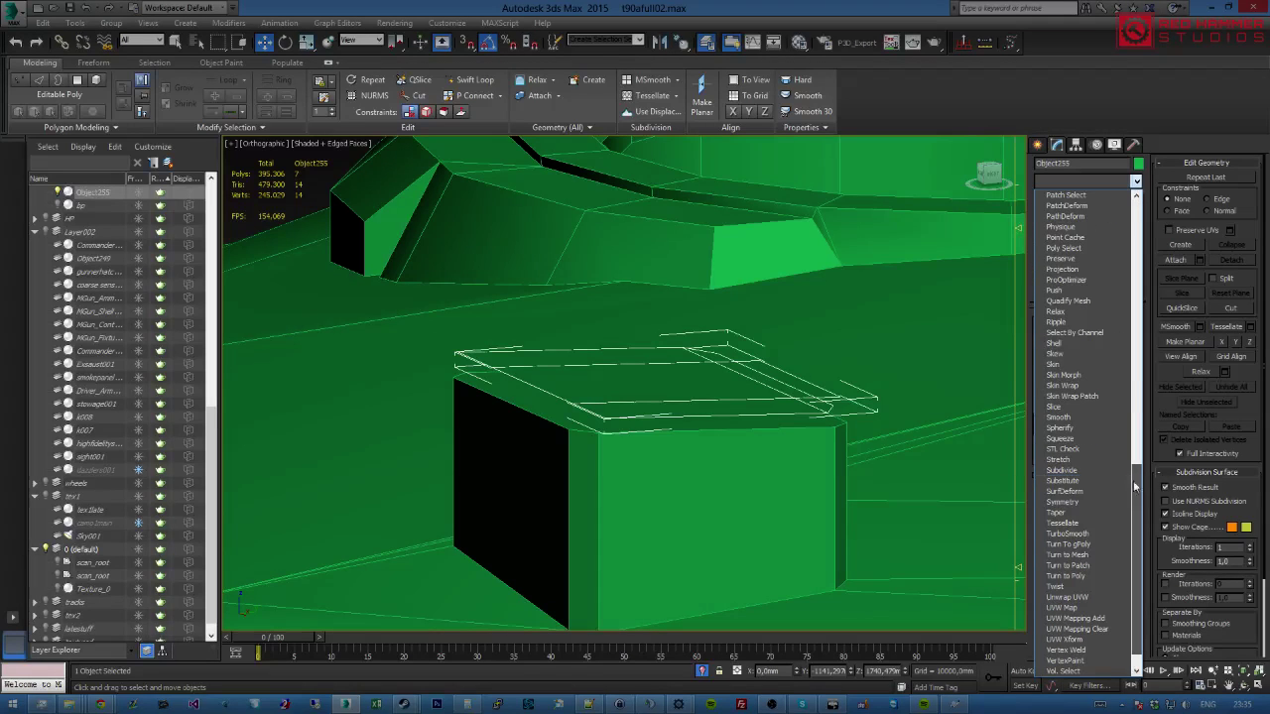
pyautogui.click(1071, 343)
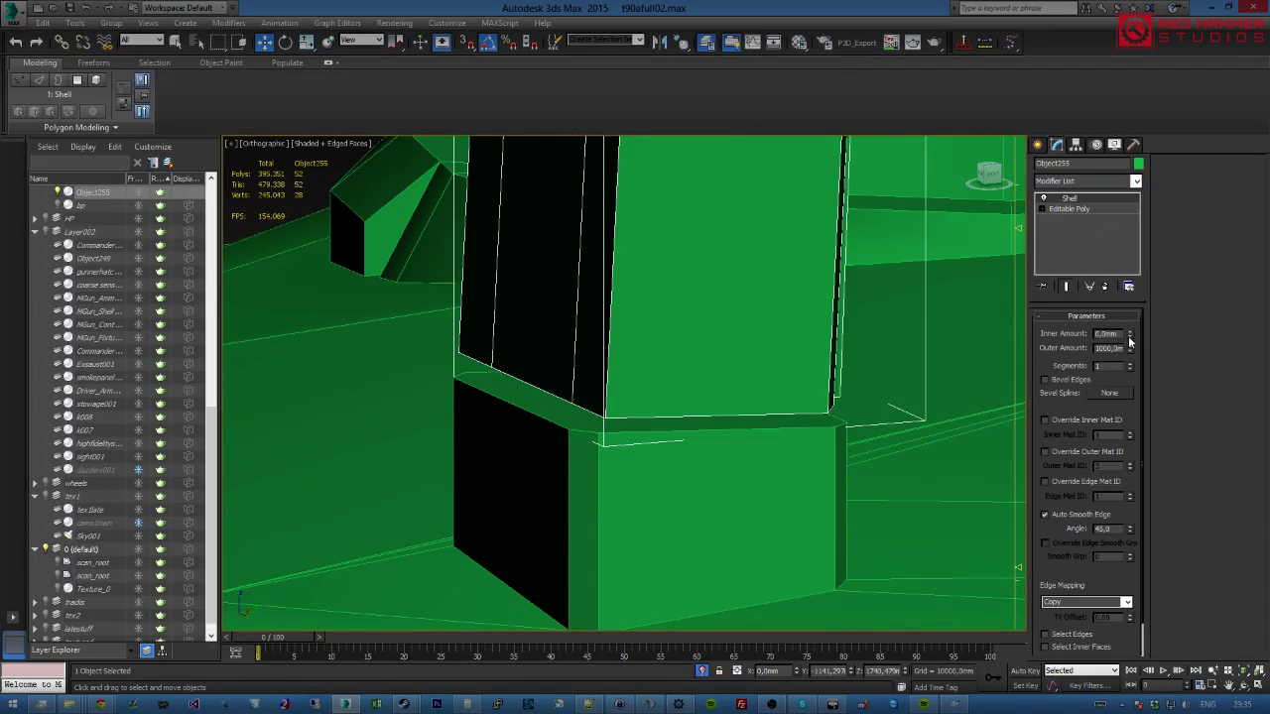
pyautogui.rightClick(1128, 347)
pyautogui.moveTo(1132, 337); pyautogui.dragTo(1132, 333)
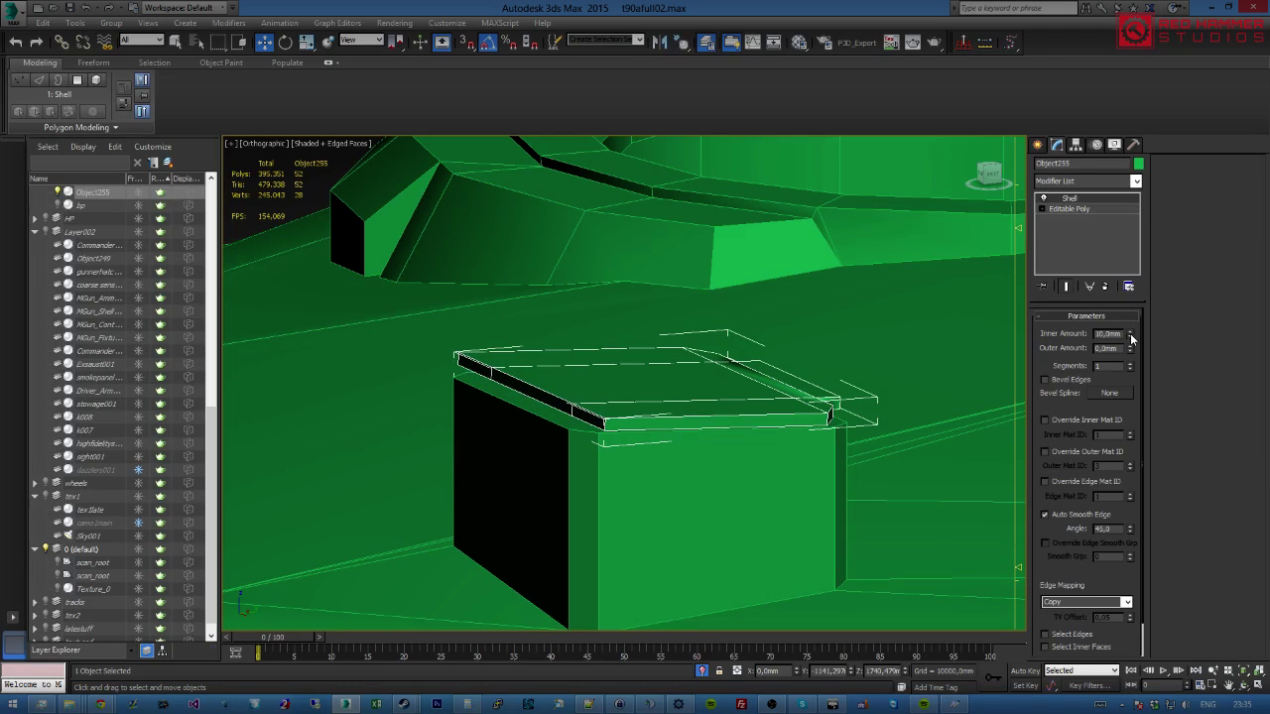
pyautogui.rightClick(1131, 334)
pyautogui.click(1131, 333)
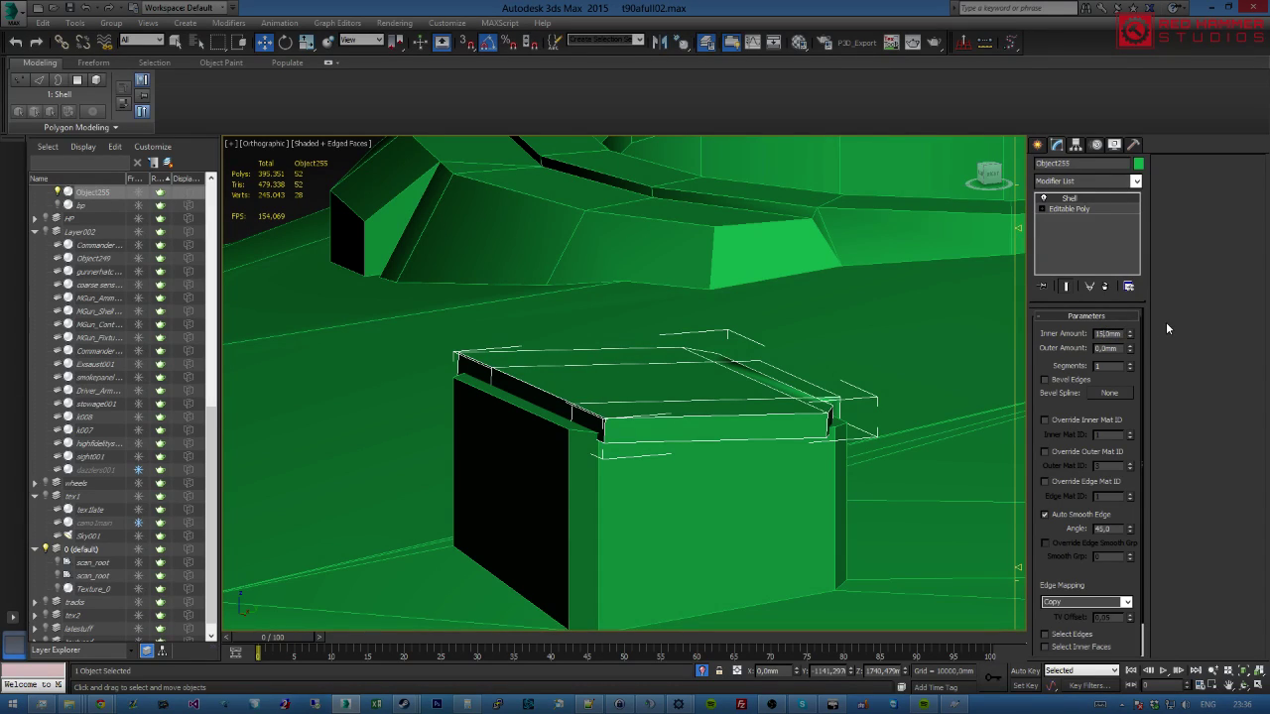
pyautogui.press('Return')
# Convert the shelled lid to an Editable Poly and select all its polygons.
pyautogui.keyDown('alt'); pyautogui.moveTo(778, 421); pyautogui.dragTo(539, 445, button='middle'); pyautogui.keyUp('alt')
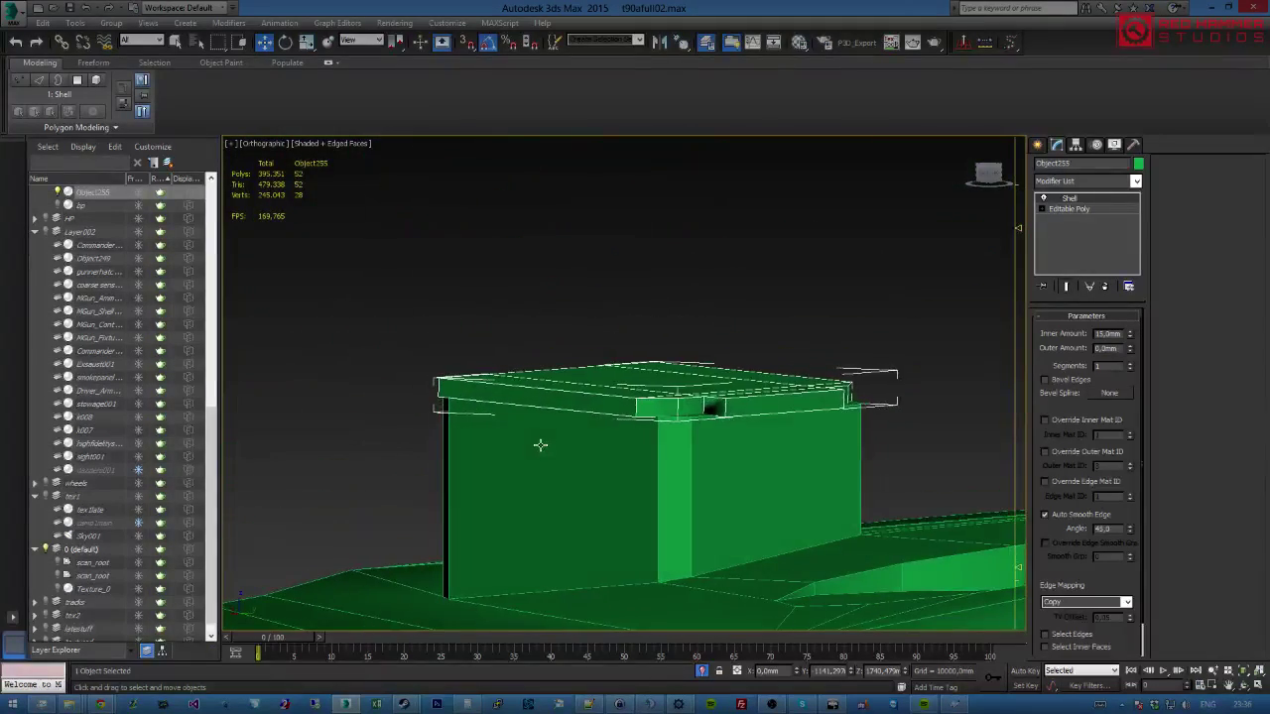
pyautogui.rightClick(652, 407)
pyautogui.moveTo(695, 540)
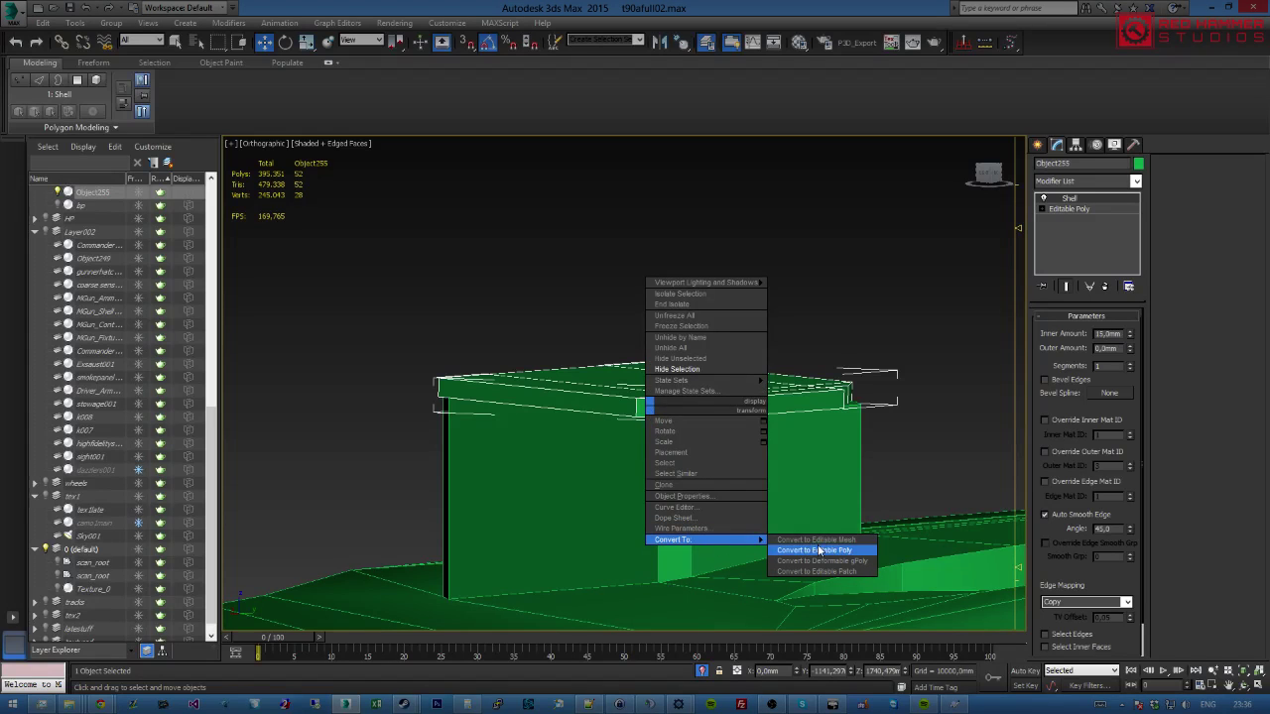
pyautogui.click(813, 550)
pyautogui.scroll(3, 726, 416)
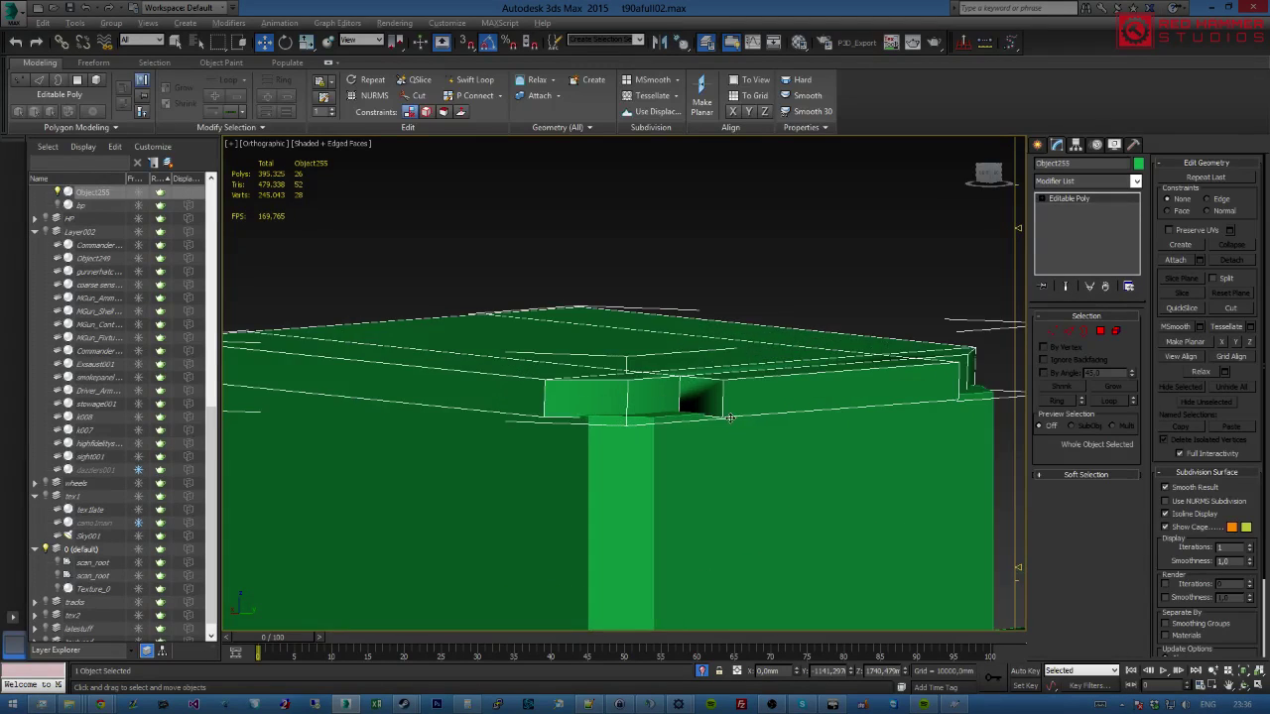
pyautogui.keyDown('alt'); pyautogui.moveTo(726, 417); pyautogui.dragTo(868, 402, button='middle'); pyautogui.keyUp('alt')
pyautogui.click(1102, 331)
pyautogui.hotkey('ctrl', 'a')
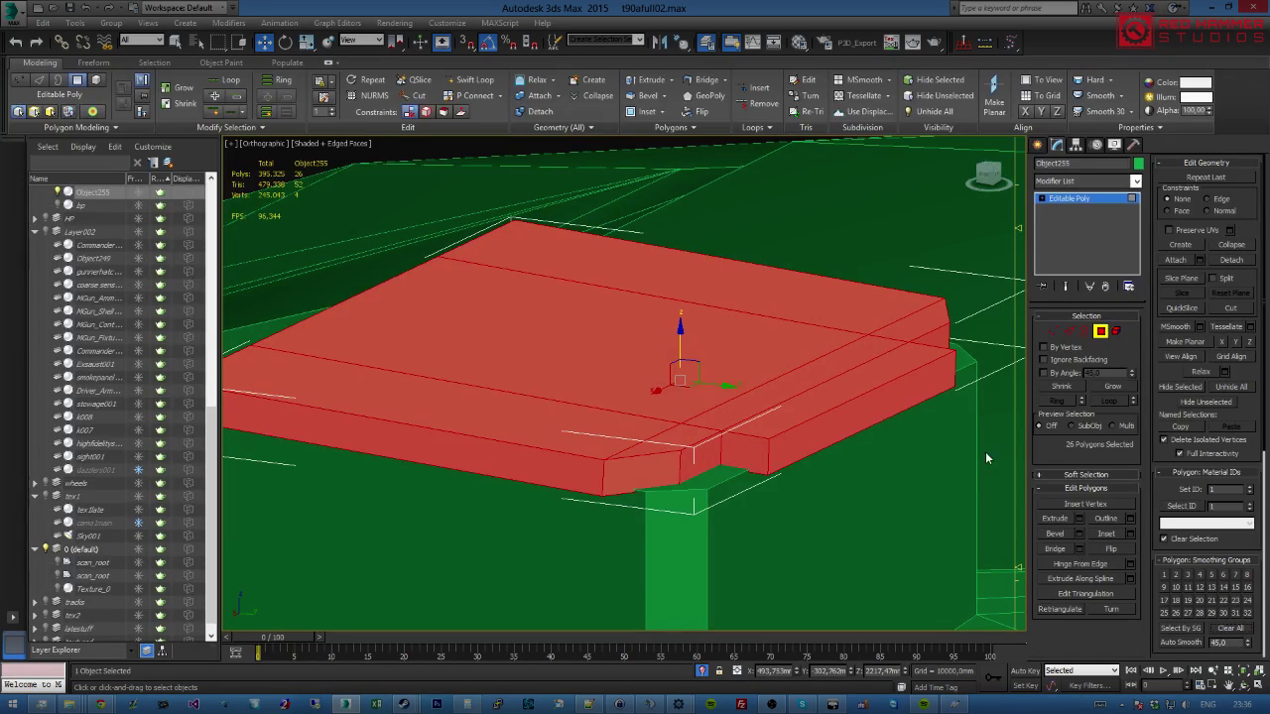
pyautogui.click(1100, 331)
# Chamfer the two short vertical corner edges at the lid's notched end.
pyautogui.press('2')
pyautogui.click(768, 455)
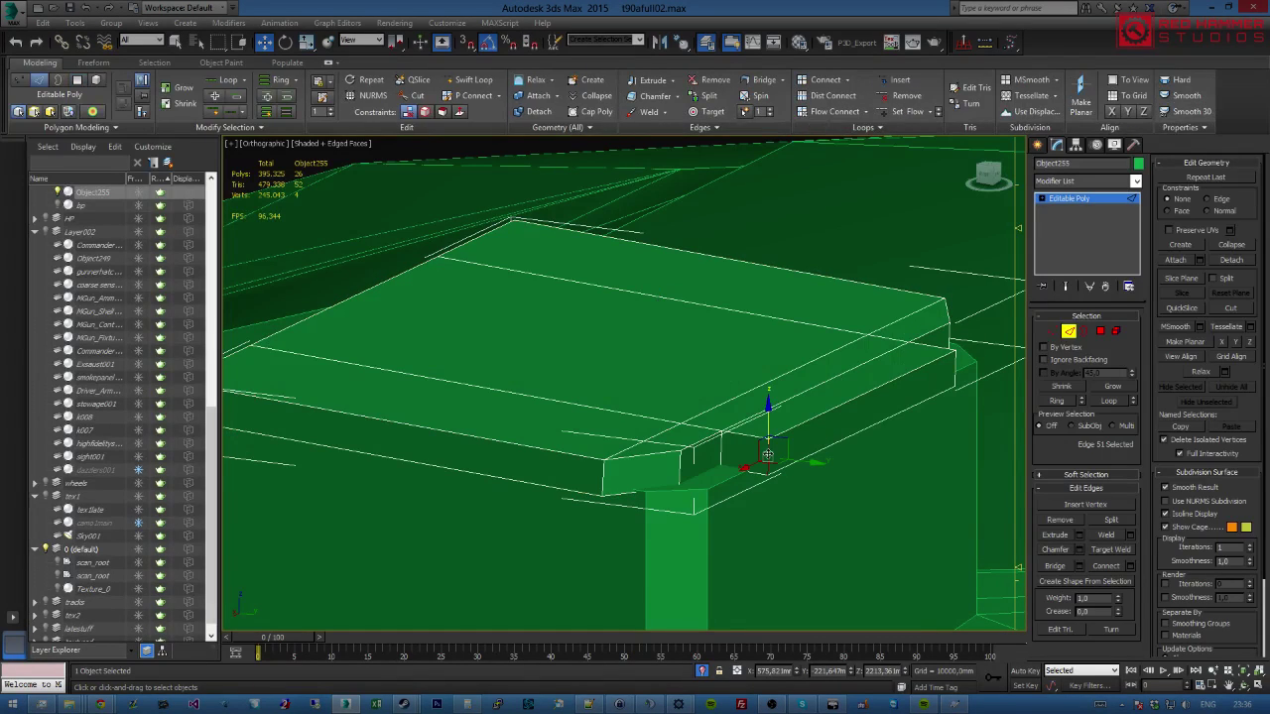
pyautogui.keyDown('ctrl'); pyautogui.click(955, 368); pyautogui.keyUp('ctrl')
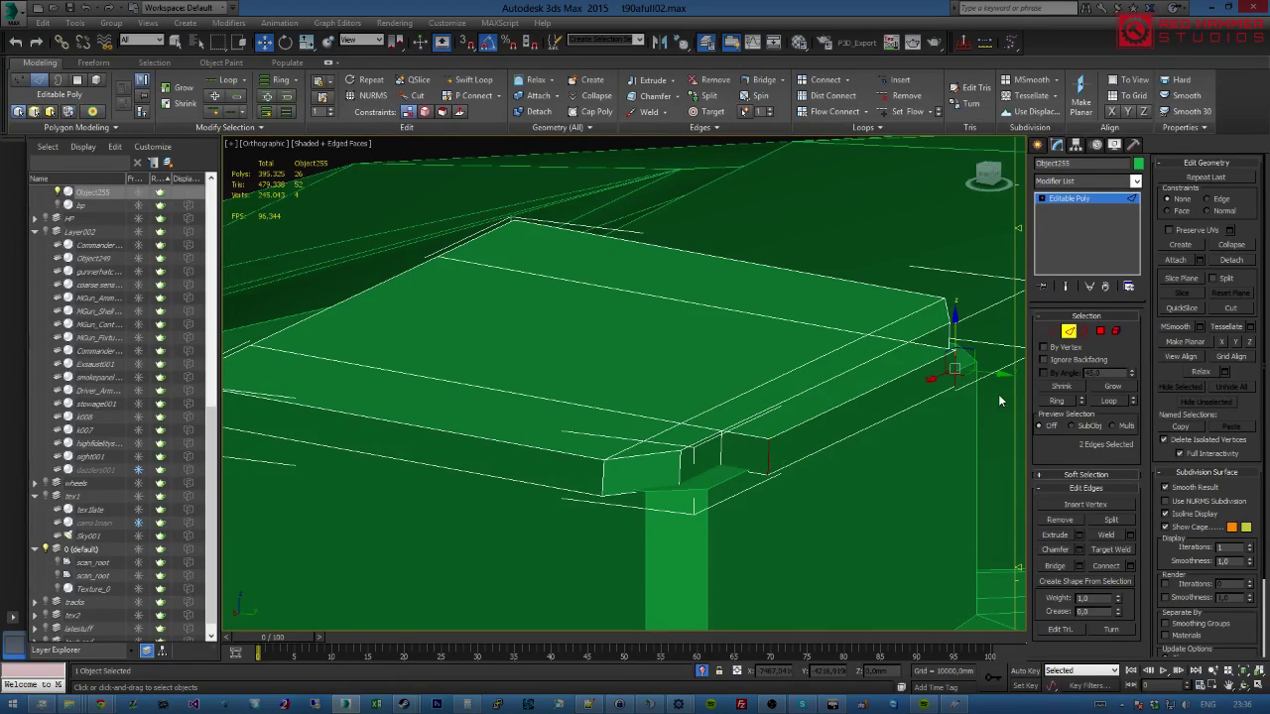
pyautogui.click(1056, 550)
pyautogui.moveTo(765, 453); pyautogui.dragTo(767, 443)
pyautogui.keyDown('alt'); pyautogui.moveTo(766, 444); pyautogui.dragTo(802, 439, button='middle'); pyautogui.keyUp('alt')
pyautogui.scroll(6, 887, 431)
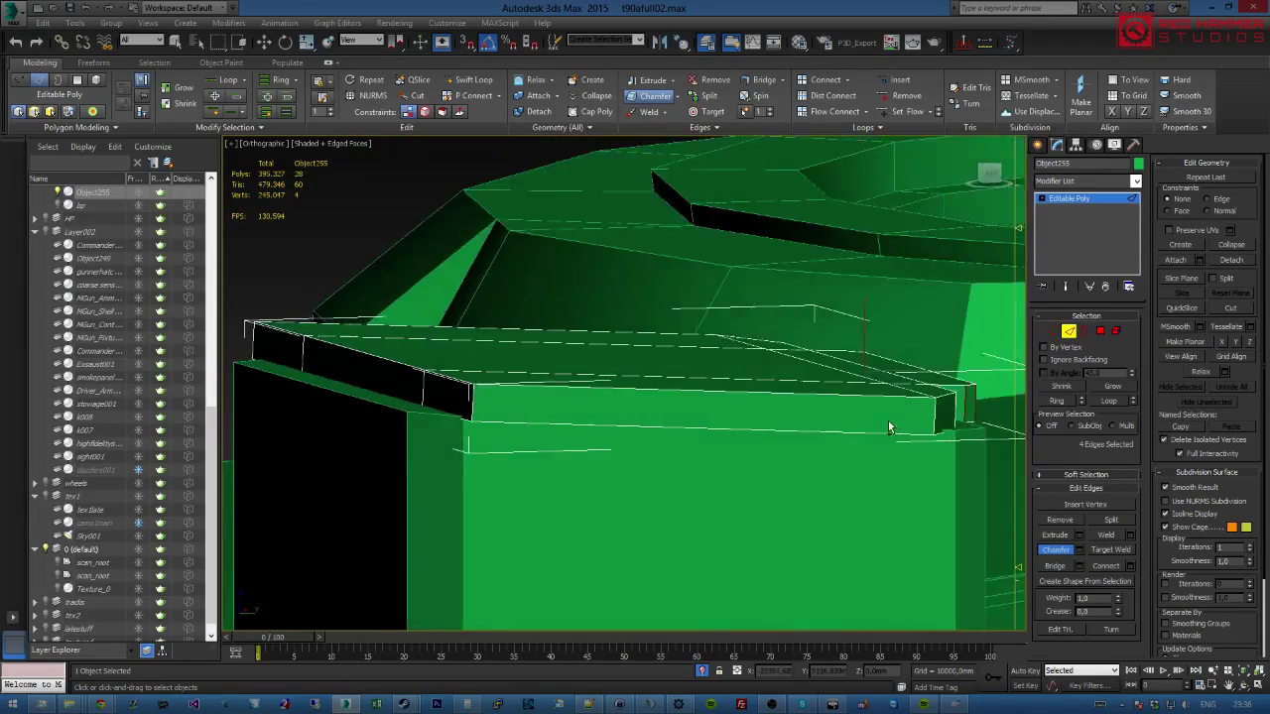
pyautogui.scroll(-6, 717, 430)
pyautogui.keyDown('alt'); pyautogui.moveTo(764, 439); pyautogui.dragTo(654, 479, button='middle'); pyautogui.keyUp('alt')
pyautogui.click(1069, 332)
pyautogui.press('w')
# Inspect the lid and the box beneath it on the turret from several angles.
pyautogui.scroll(-5, 747, 446)
pyautogui.keyDown('alt'); pyautogui.moveTo(746, 436); pyautogui.dragTo(957, 459, button='middle'); pyautogui.keyUp('alt')
pyautogui.scroll(5, 753, 465)
pyautogui.scroll(-5, 709, 463)
pyautogui.keyDown('alt'); pyautogui.moveTo(708, 463); pyautogui.dragTo(760, 436, button='middle'); pyautogui.keyUp('alt')
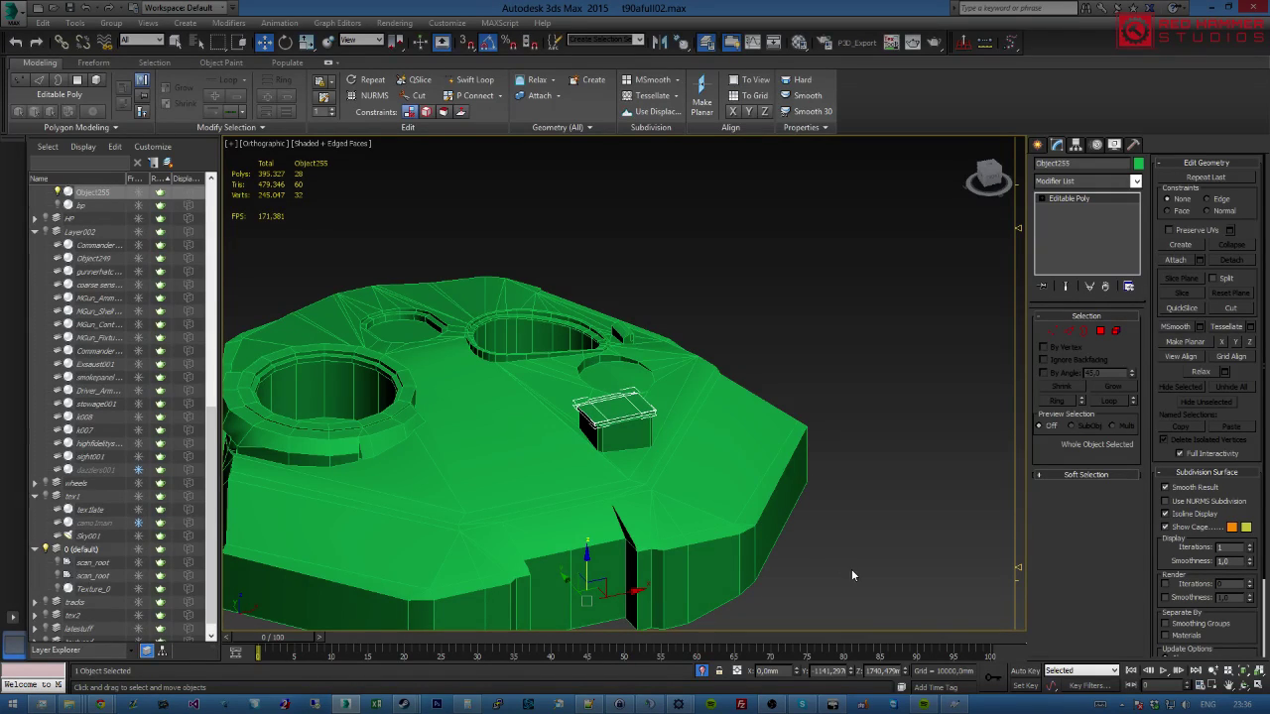
pyautogui.keyDown('alt'); pyautogui.moveTo(702, 503); pyautogui.dragTo(698, 437, button='middle'); pyautogui.keyUp('alt')
pyautogui.keyDown('alt'); pyautogui.moveTo(765, 466); pyautogui.dragTo(712, 453, button='middle'); pyautogui.keyUp('alt')
pyautogui.scroll(-2, 731, 507)
pyautogui.scroll(5, 726, 507)
pyautogui.scroll(3, 756, 486)
# Clear the smoothing groups of the turret box's side polygons and assign them to group 28.
pyautogui.click(712, 390)
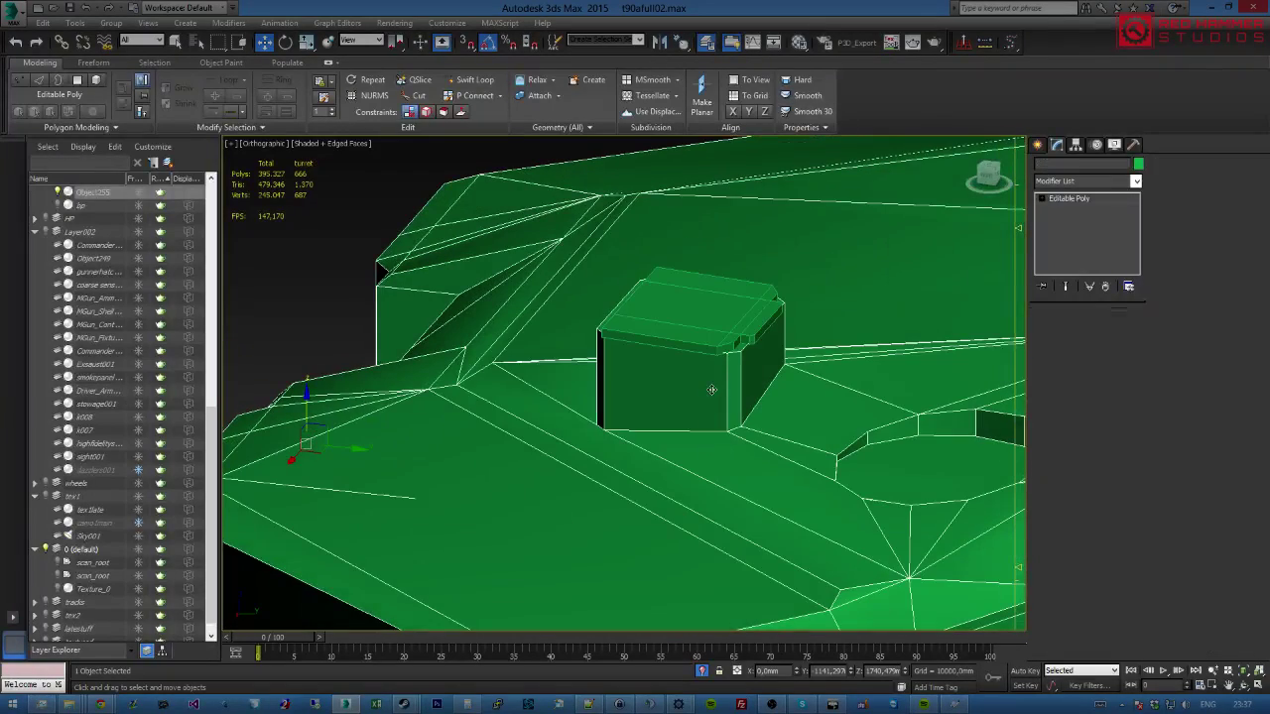
pyautogui.click(1099, 331)
pyautogui.click(724, 376)
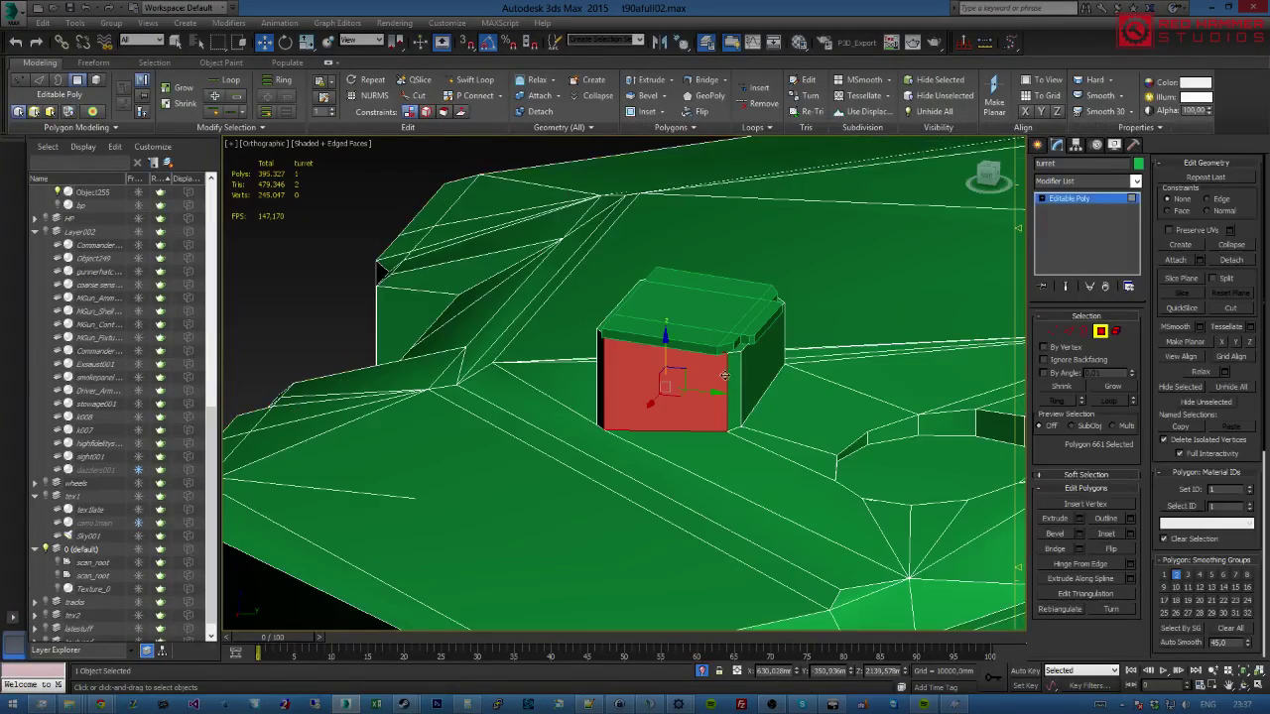
pyautogui.keyDown('ctrl'); pyautogui.click(739, 377); pyautogui.keyUp('ctrl')
pyautogui.keyDown('alt'); pyautogui.moveTo(739, 377); pyautogui.dragTo(841, 381, button='middle'); pyautogui.keyUp('alt')
pyautogui.click(1230, 628)
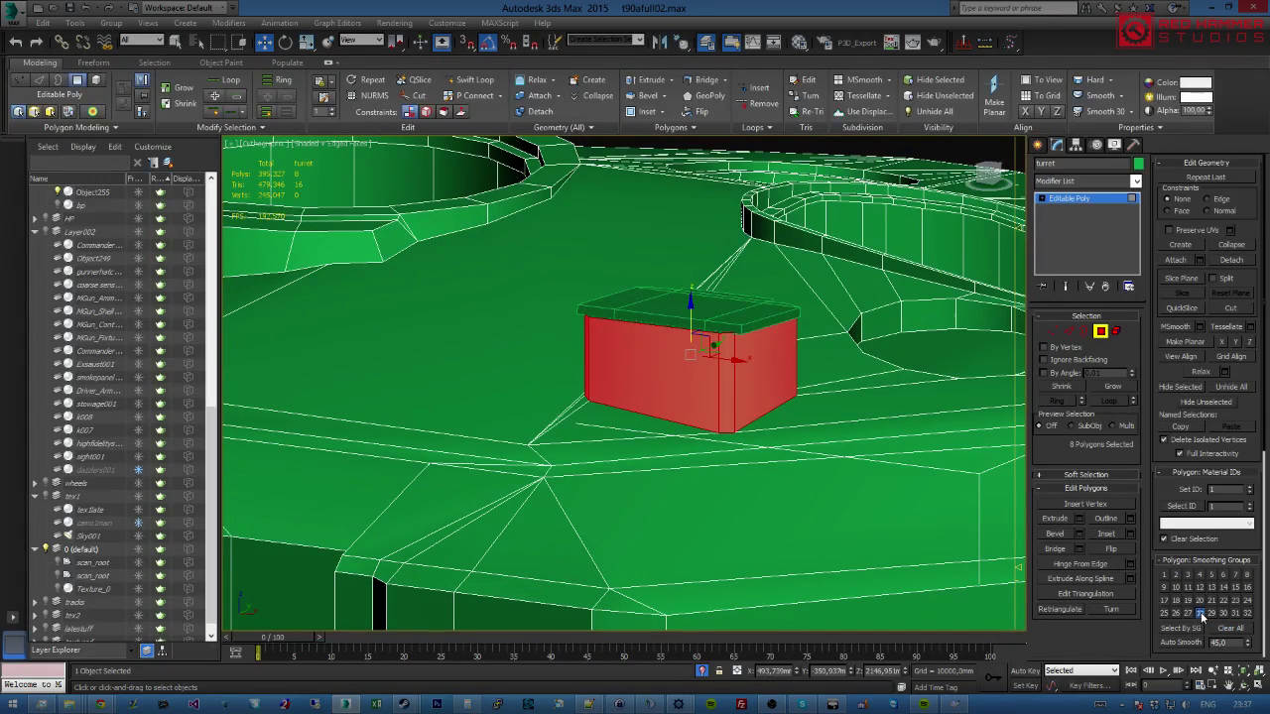
pyautogui.click(1100, 331)
# Attach the lid object to the turret mesh.
pyautogui.press('4')
pyautogui.keyDown('alt'); pyautogui.moveTo(729, 437); pyautogui.dragTo(945, 358, button='middle'); pyautogui.keyUp('alt')
pyautogui.scroll(-4, 701, 505)
pyautogui.click(926, 454)
pyautogui.click(1172, 258)
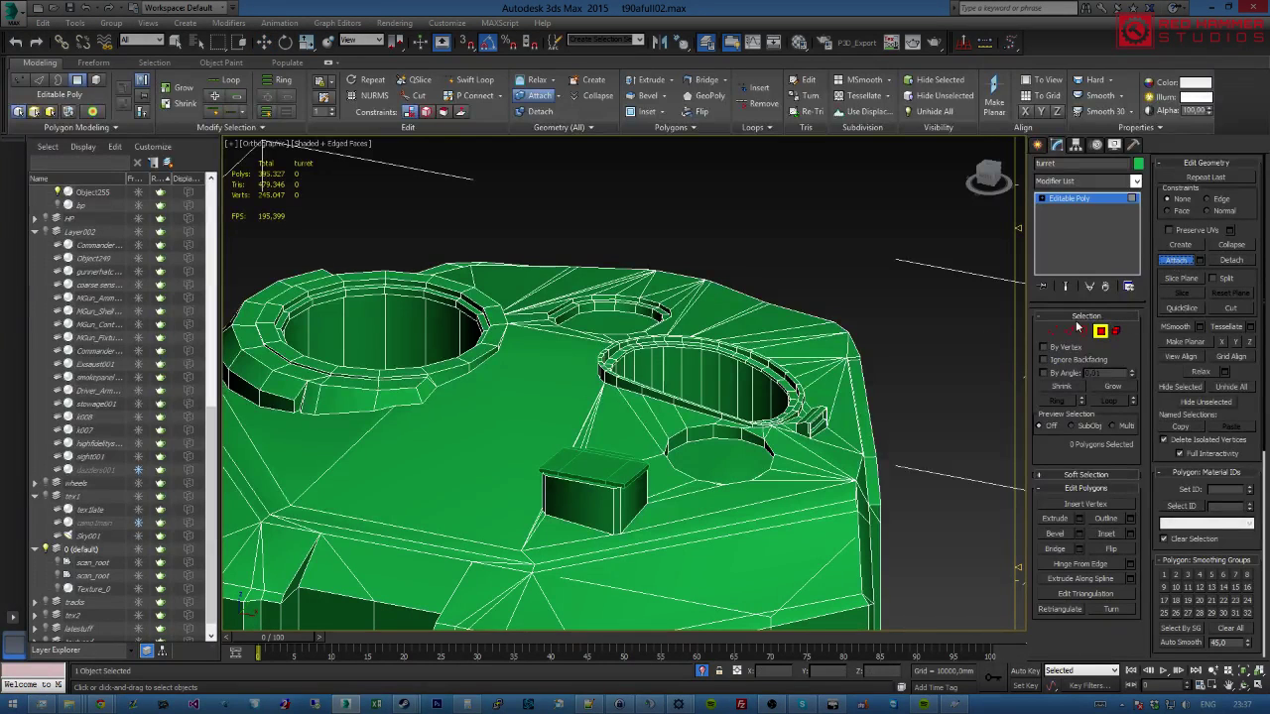
pyautogui.click(631, 465)
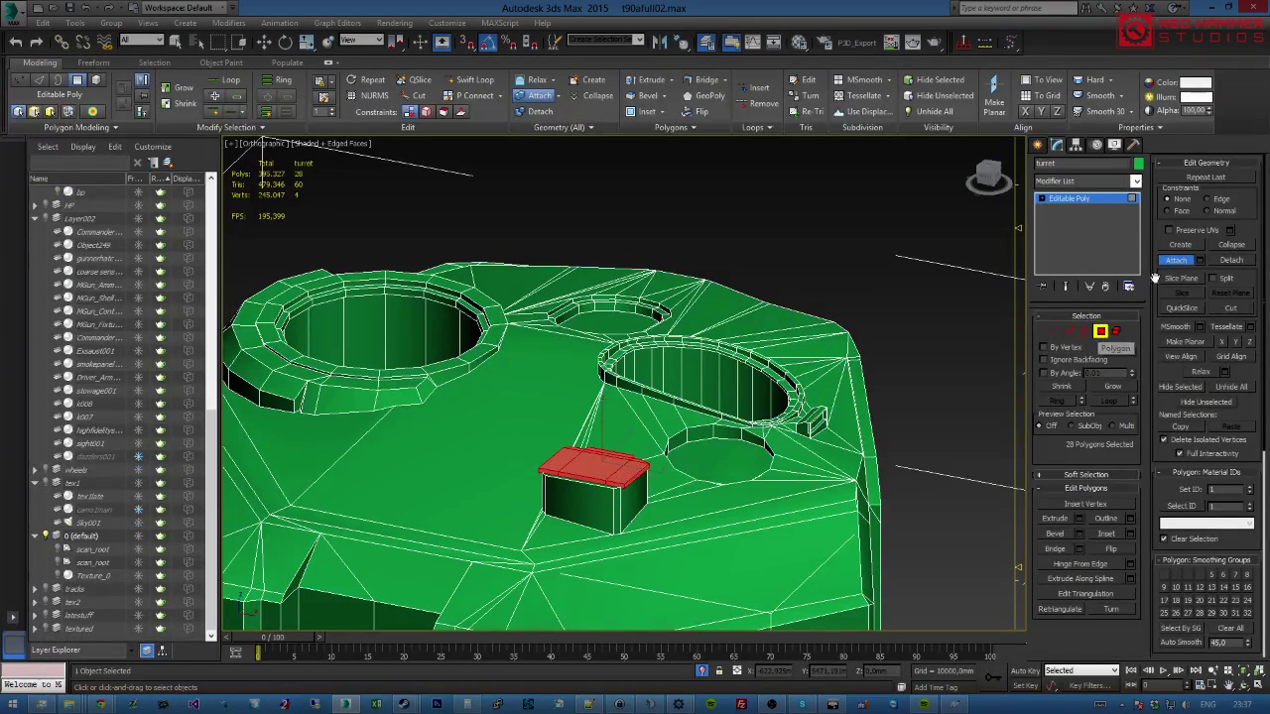
pyautogui.click(1099, 333)
# Turn off the edge display and examine the turret's shape and smoothing from the side, top and oblique angles.
pyautogui.keyDown('alt'); pyautogui.moveTo(793, 440); pyautogui.dragTo(802, 349, button='middle'); pyautogui.keyUp('alt')
pyautogui.press('F4')
pyautogui.keyDown('alt'); pyautogui.moveTo(719, 406); pyautogui.dragTo(758, 338, button='middle'); pyautogui.keyUp('alt')
pyautogui.scroll(-5, 734, 377)
pyautogui.scroll(3, 763, 379)
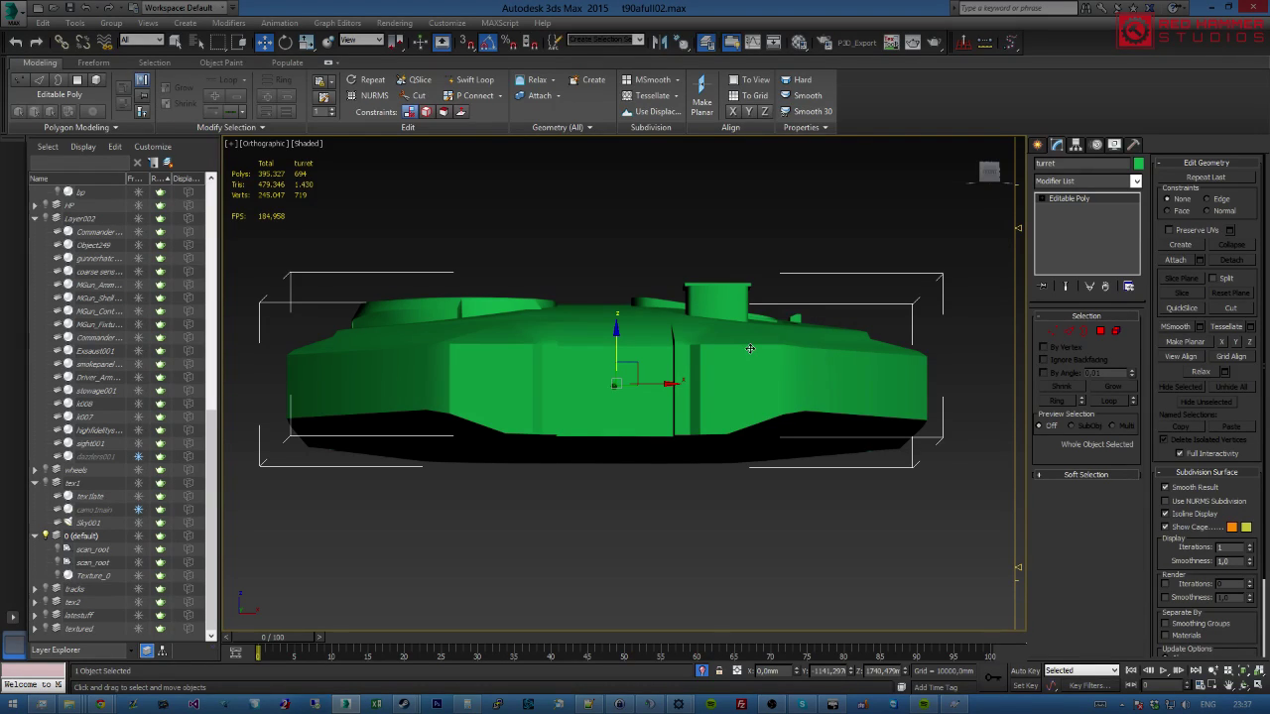
pyautogui.keyDown('alt'); pyautogui.moveTo(753, 351); pyautogui.dragTo(815, 355, button='middle'); pyautogui.keyUp('alt')
pyautogui.scroll(-3, 794, 342)
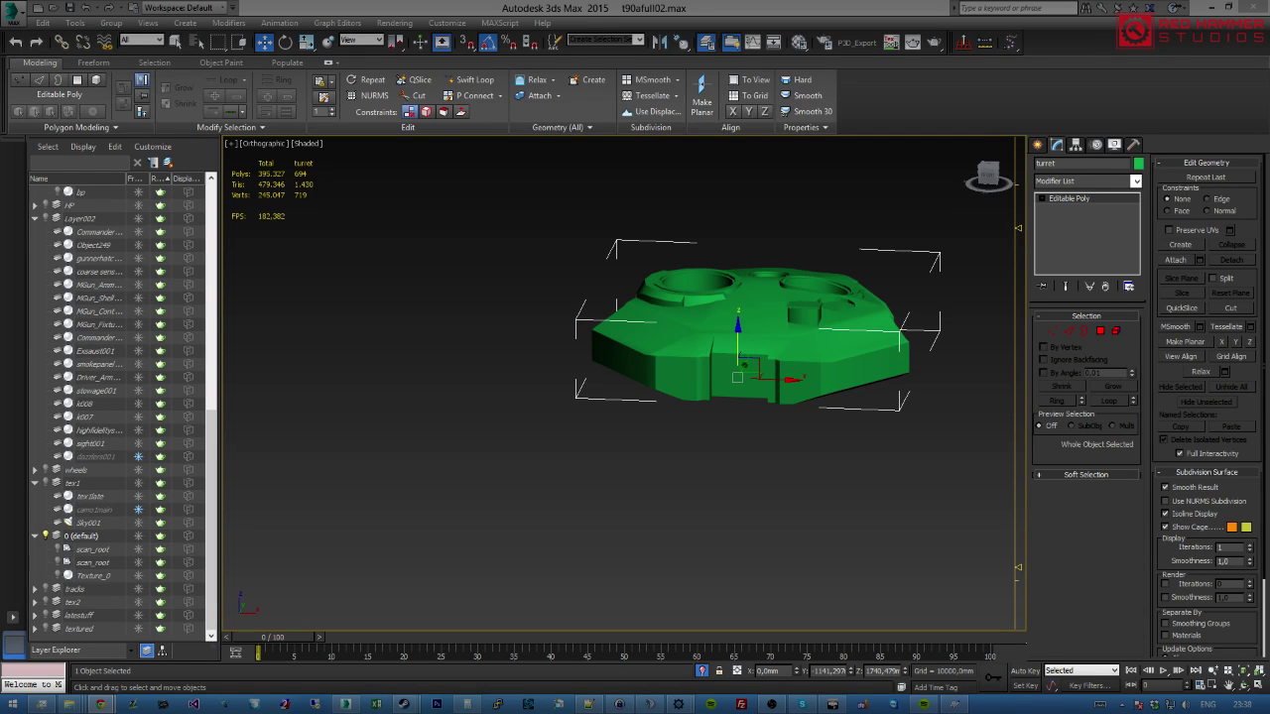
pyautogui.moveTo(651, 704)
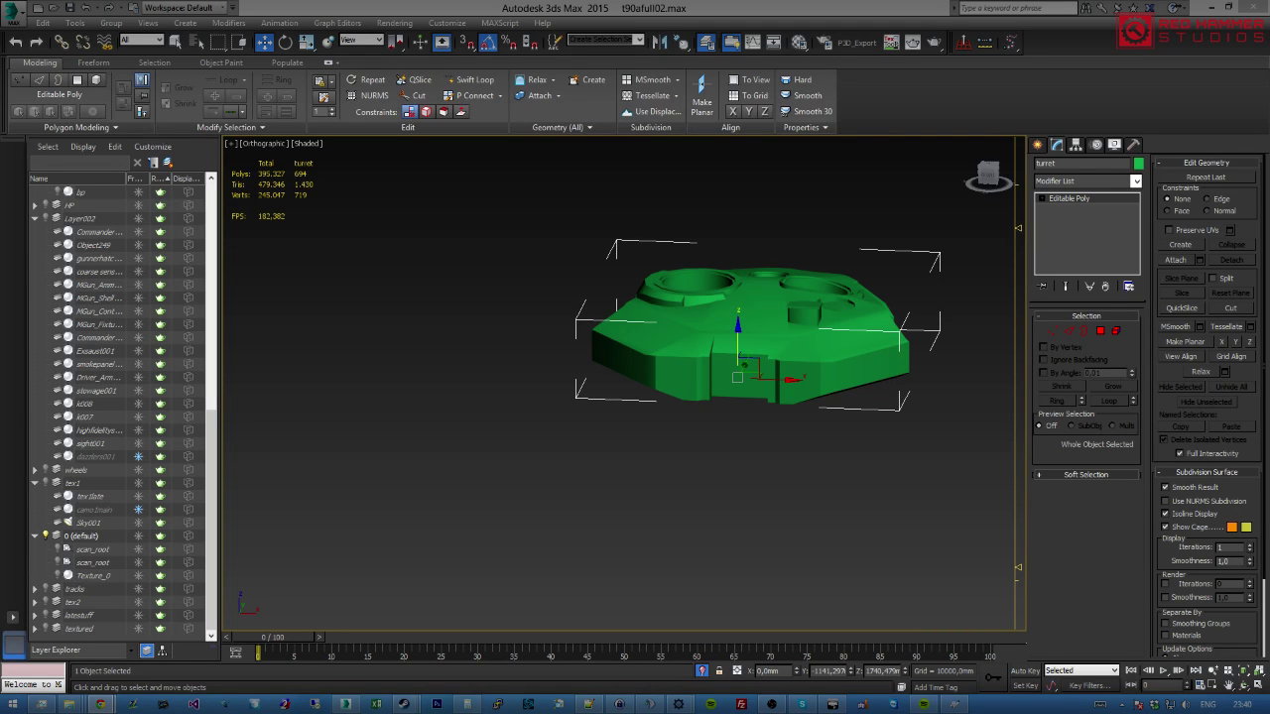
pyautogui.keyDown('alt'); pyautogui.moveTo(870, 295); pyautogui.dragTo(748, 323, button='middle'); pyautogui.keyUp('alt')
pyautogui.scroll(3, 835, 305)
pyautogui.press('t')
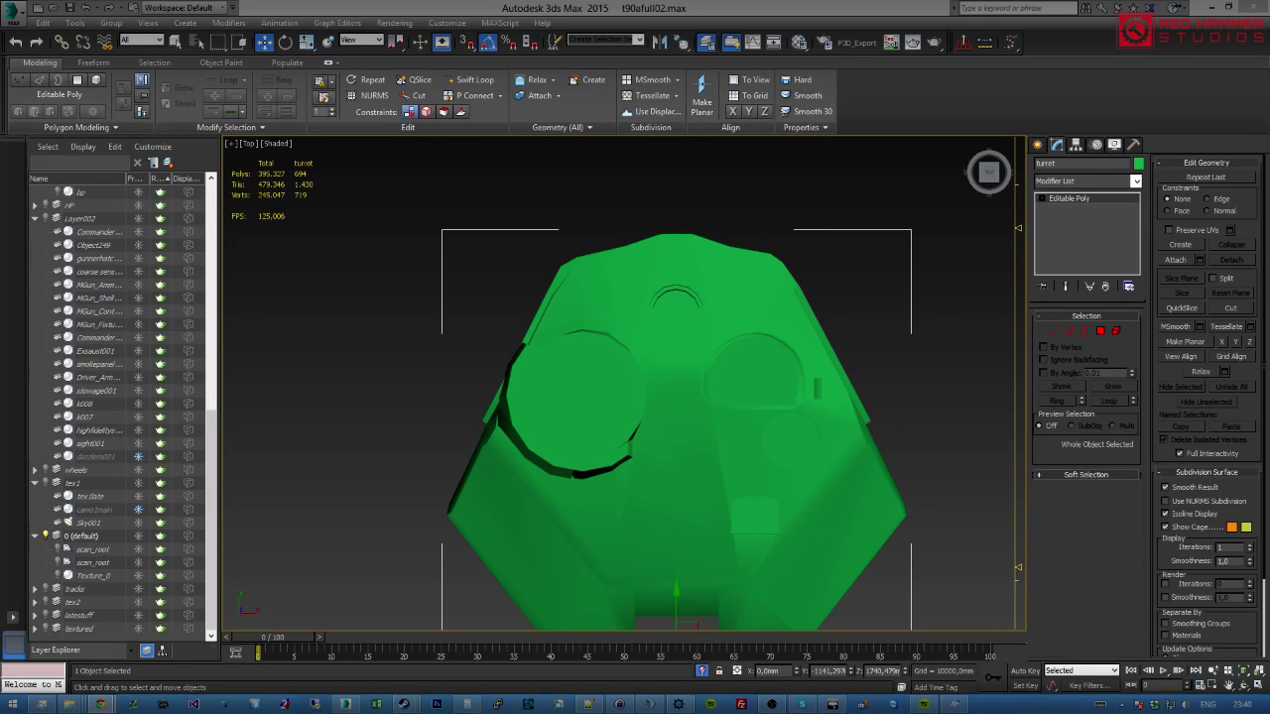
pyautogui.keyDown('alt'); pyautogui.moveTo(864, 388); pyautogui.dragTo(907, 351, button='middle'); pyautogui.keyUp('alt')
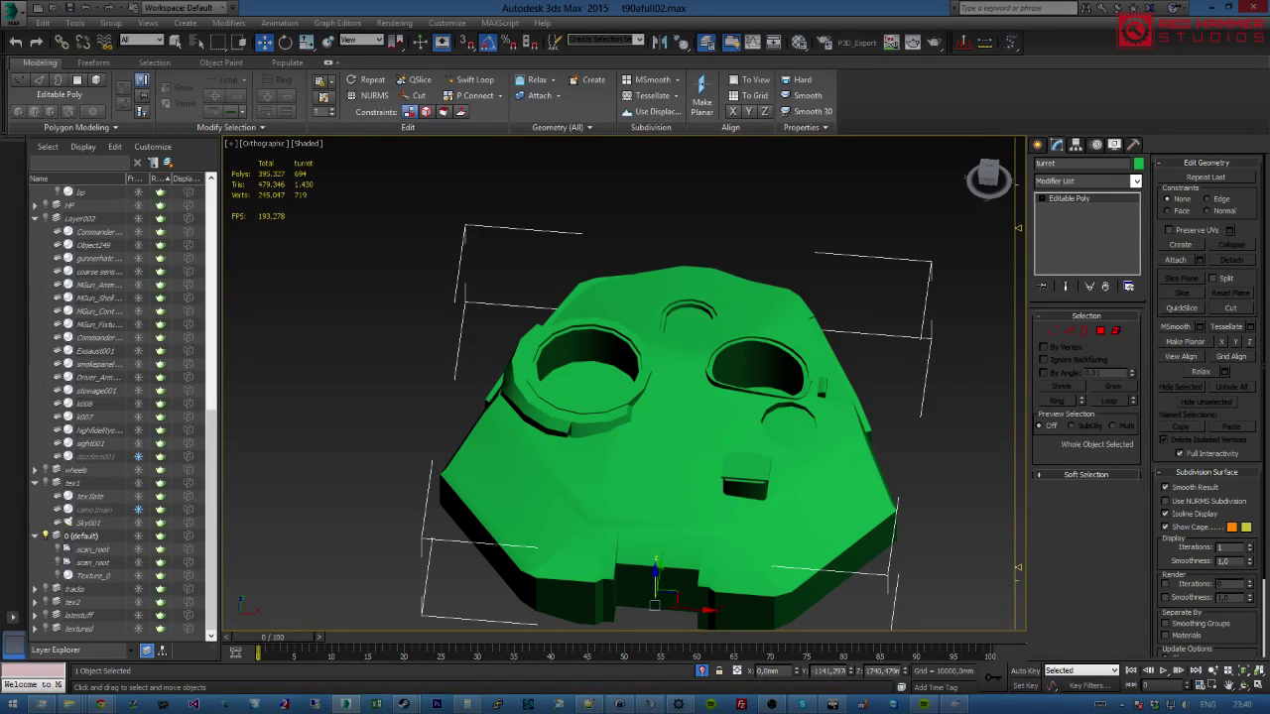
pyautogui.keyDown('alt'); pyautogui.moveTo(873, 429); pyautogui.dragTo(774, 400, button='middle'); pyautogui.keyUp('alt')
# Clone the lid's large central top polygon to a separate object, offset horizontally beyond the lid's end.
pyautogui.scroll(10, 716, 427)
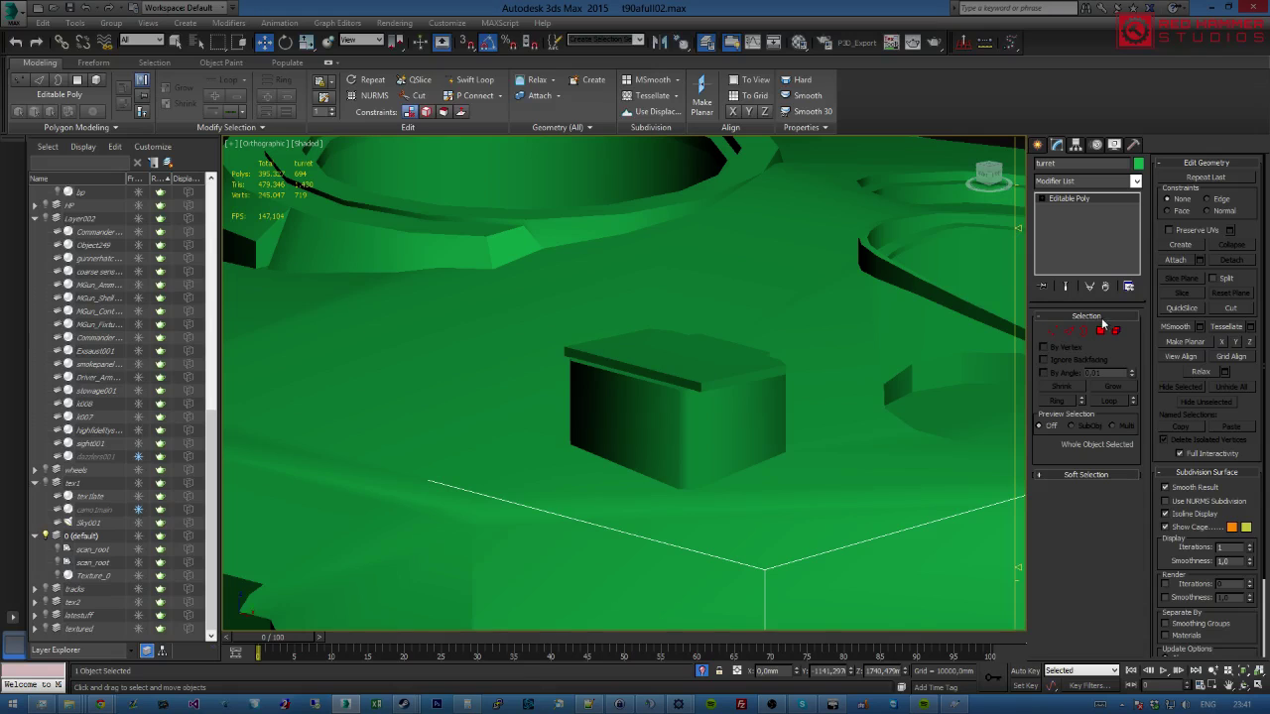
pyautogui.click(1100, 330)
pyautogui.click(695, 364)
pyautogui.press('6')
pyautogui.click(1099, 330)
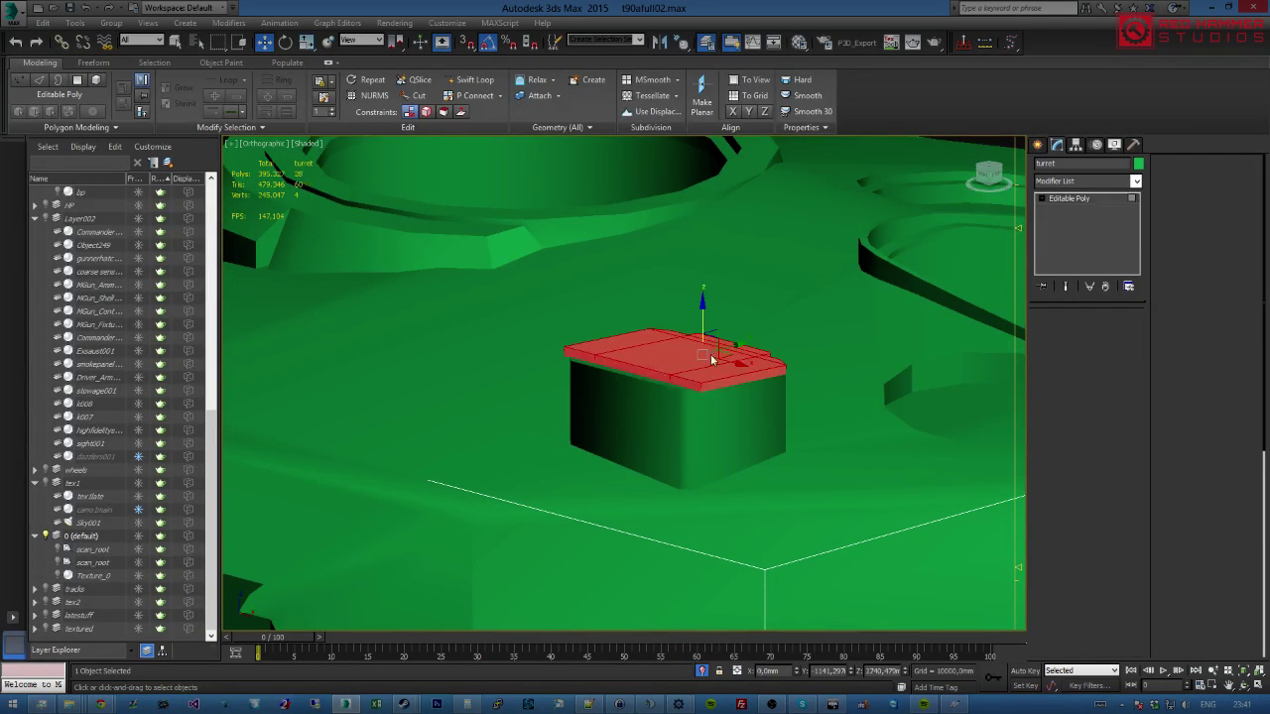
pyautogui.click(651, 356)
pyautogui.keyDown('alt'); pyautogui.moveTo(651, 356); pyautogui.dragTo(671, 296, button='middle'); pyautogui.keyUp('alt')
pyautogui.click(988, 176)
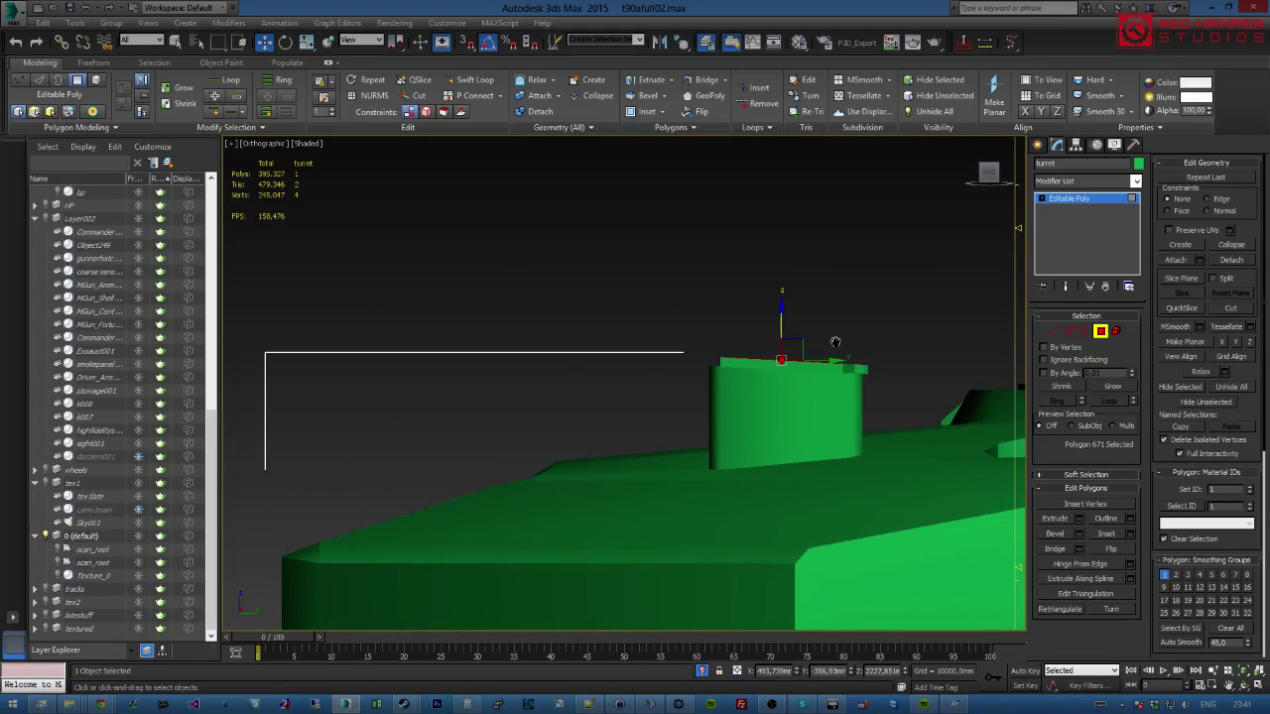
pyautogui.scroll(4, 785, 380)
pyautogui.moveTo(785, 381)
pyautogui.keyDown('shift'); pyautogui.mouseDown()
pyautogui.moveTo(748, 366)
pyautogui.moveTo(465, 346)
pyautogui.moveTo(436, 358)
pyautogui.mouseUp(); pyautogui.keyUp('shift')
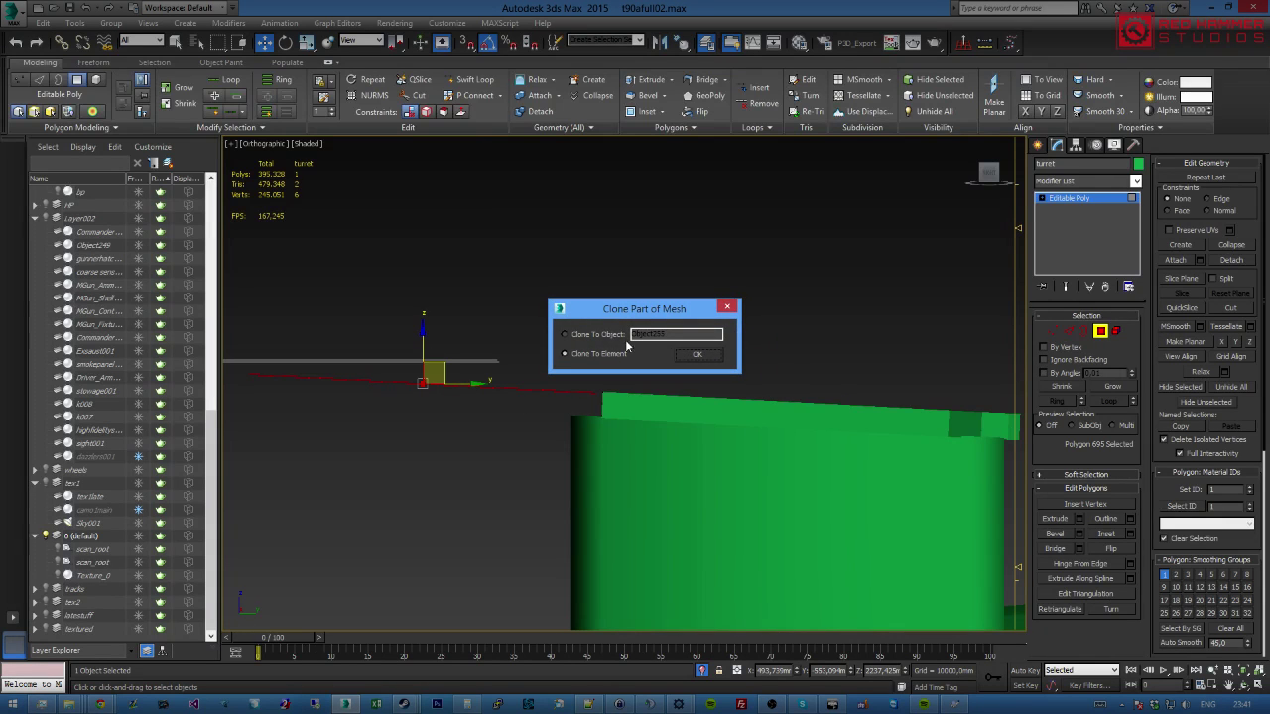
pyautogui.click(697, 354)
# Select the cloned panel object and turn the edge display back on around the box.
pyautogui.click(1100, 331)
pyautogui.press('4')
pyautogui.keyDown('alt'); pyautogui.moveTo(465, 438); pyautogui.dragTo(575, 391, button='middle'); pyautogui.keyUp('alt')
pyautogui.click(570, 384)
pyautogui.click(1100, 330)
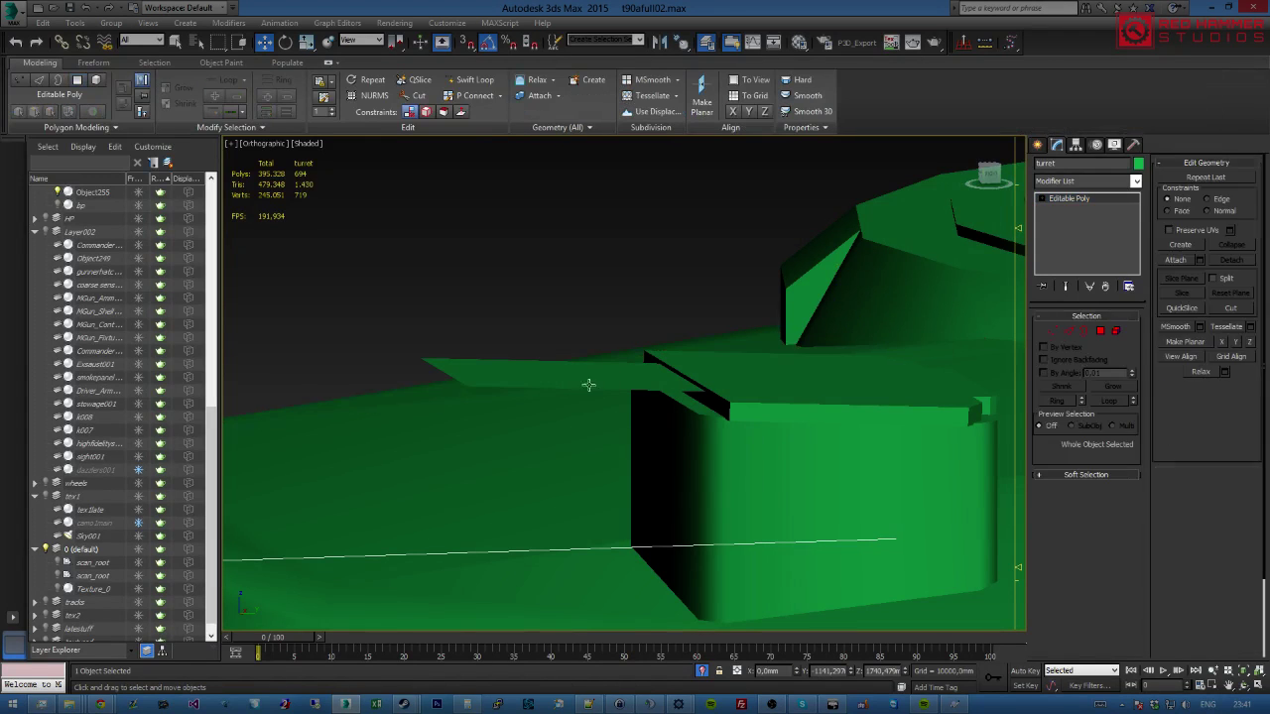
pyautogui.click(587, 388)
pyautogui.moveTo(587, 387); pyautogui.dragTo(532, 349, button='middle')
pyautogui.keyDown('alt'); pyautogui.moveTo(590, 367); pyautogui.dragTo(591, 323, button='middle'); pyautogui.keyUp('alt')
pyautogui.click(988, 172)
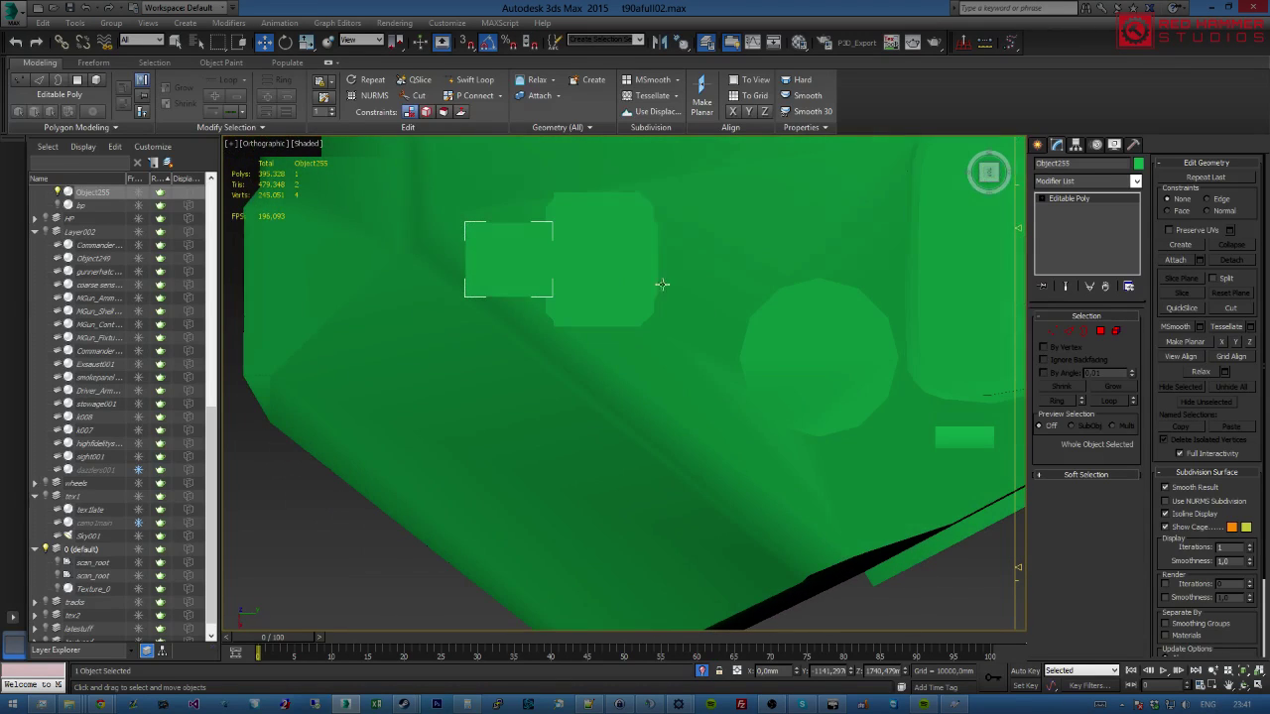
pyautogui.press('F4')
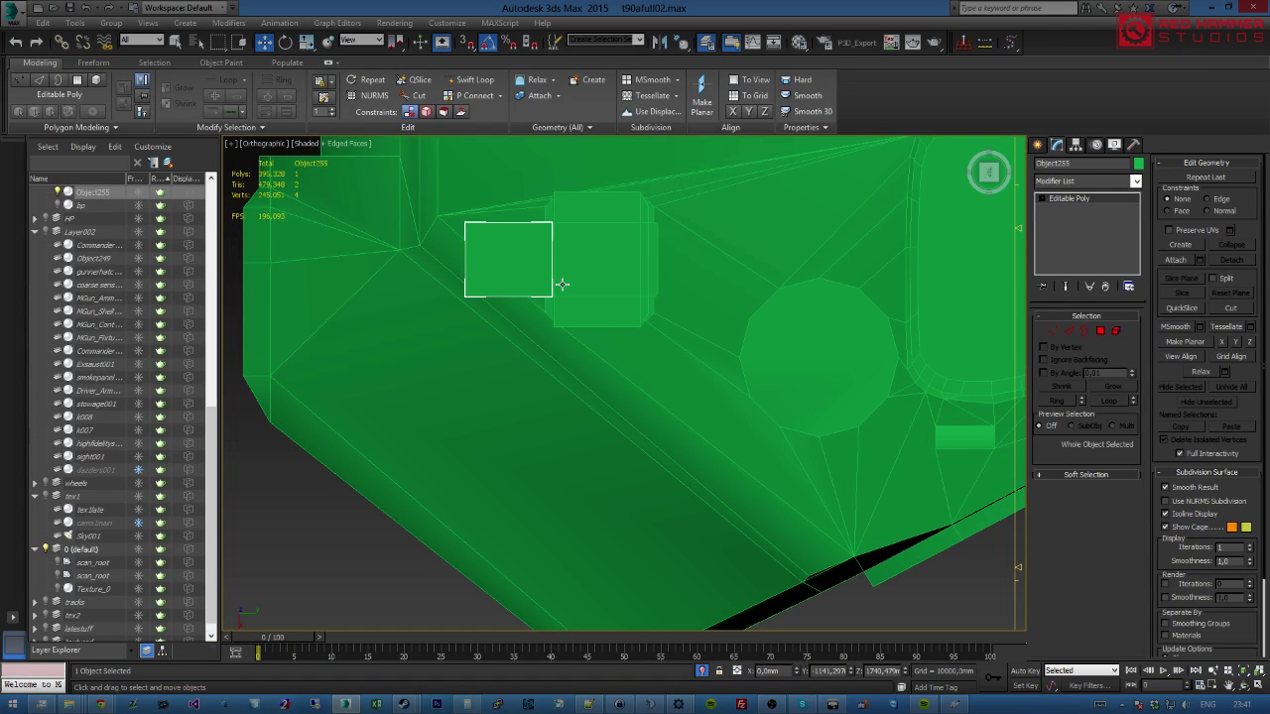
pyautogui.moveTo(570, 284)
pyautogui.keyDown('alt'); pyautogui.mouseDown(button='middle')
pyautogui.moveTo(745, 238)
pyautogui.moveTo(820, 235)
pyautogui.moveTo(728, 290)
pyautogui.moveTo(796, 335)
pyautogui.mouseUp(button='middle'); pyautogui.keyUp('alt')
pyautogui.scroll(5, 795, 335)
# Widen the cloned panel by scaling its four corner vertices to 111% along the X axis.
pyautogui.click(1067, 333)
pyautogui.keyDown('alt'); pyautogui.moveTo(595, 357); pyautogui.dragTo(524, 288, button='middle'); pyautogui.keyUp('alt')
pyautogui.click(524, 288)
pyautogui.keyDown('ctrl'); pyautogui.click(724, 253); pyautogui.keyUp('ctrl')
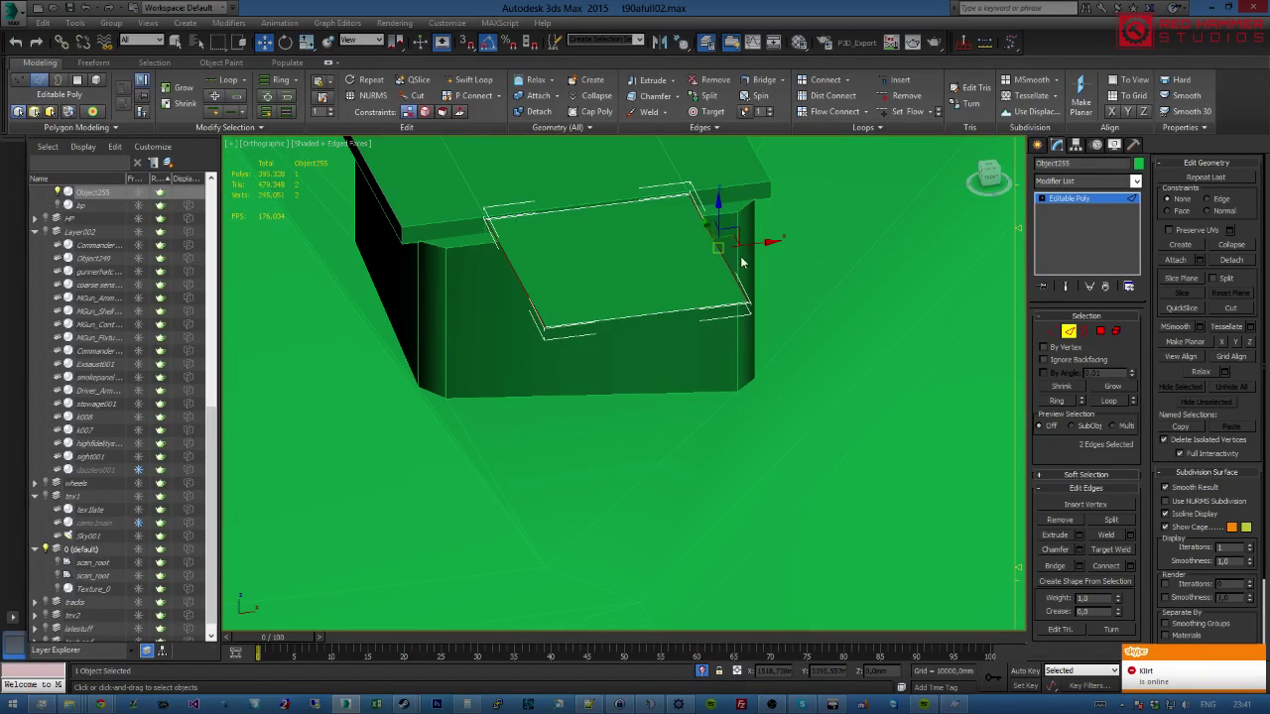
pyautogui.click(1067, 330)
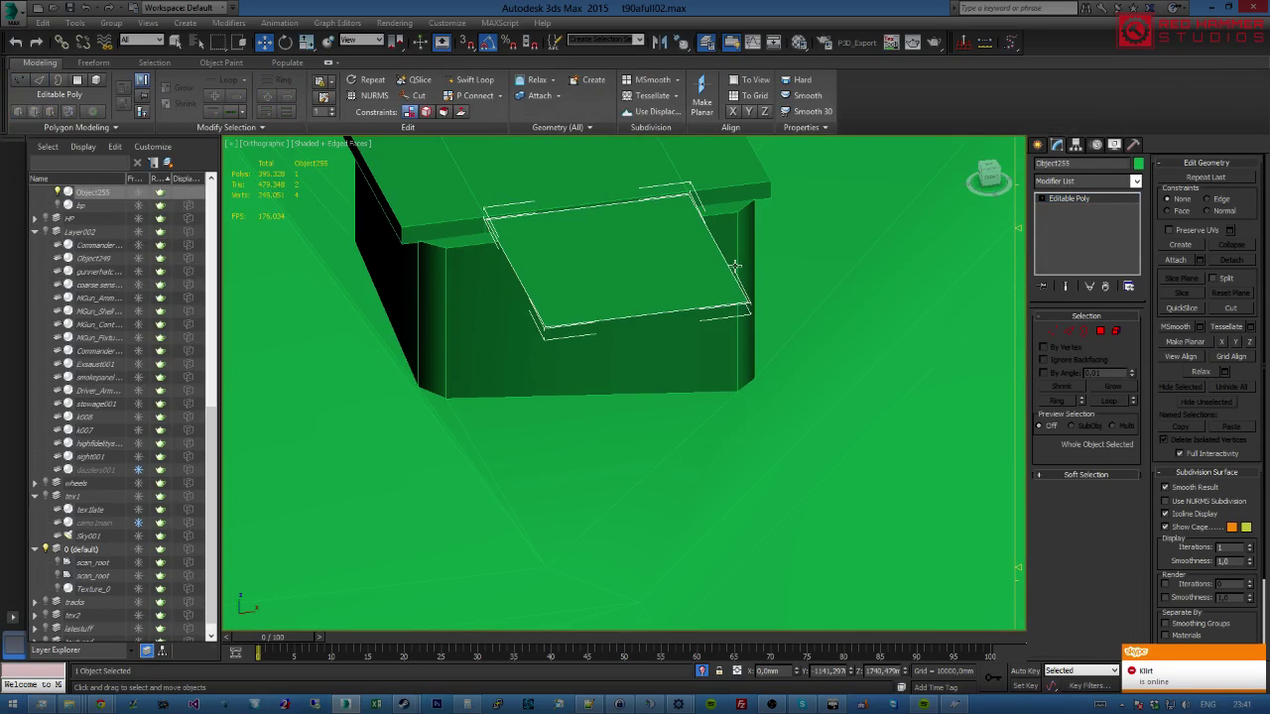
pyautogui.click(1054, 330)
pyautogui.click(1053, 330)
pyautogui.click(1071, 330)
pyautogui.keyDown('ctrl'); pyautogui.click(1054, 331); pyautogui.keyUp('ctrl')
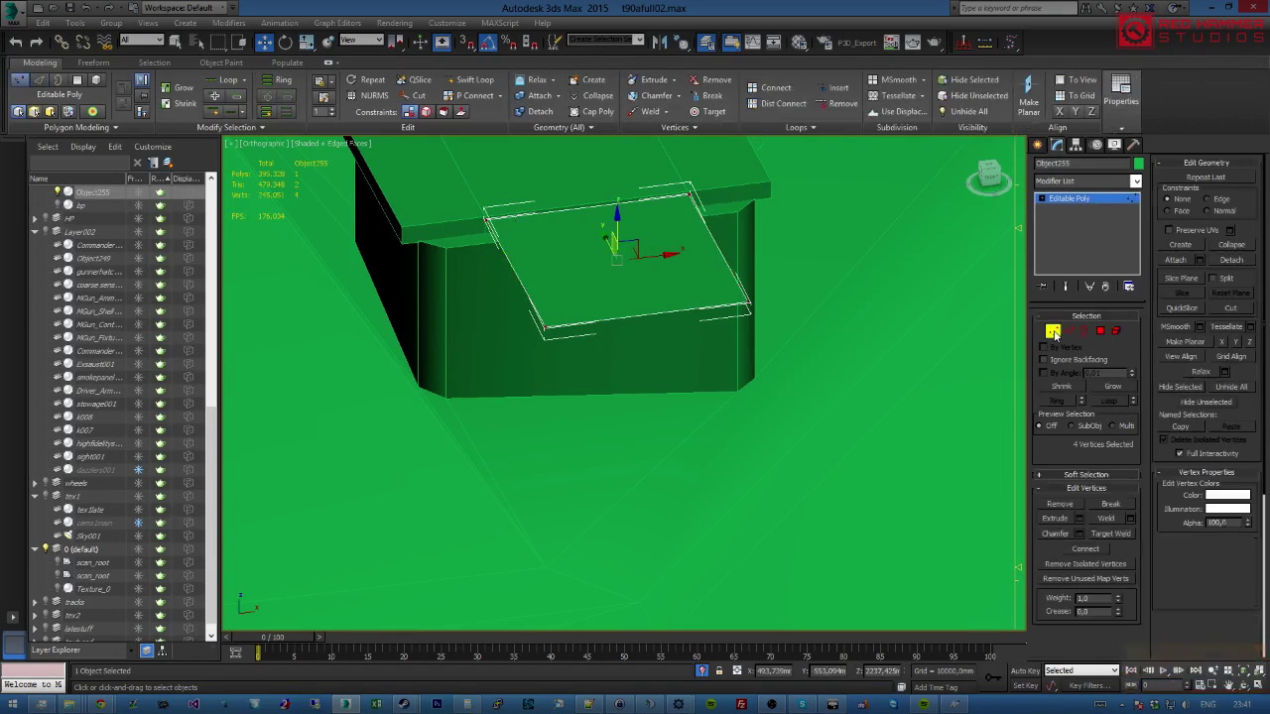
pyautogui.press('r')
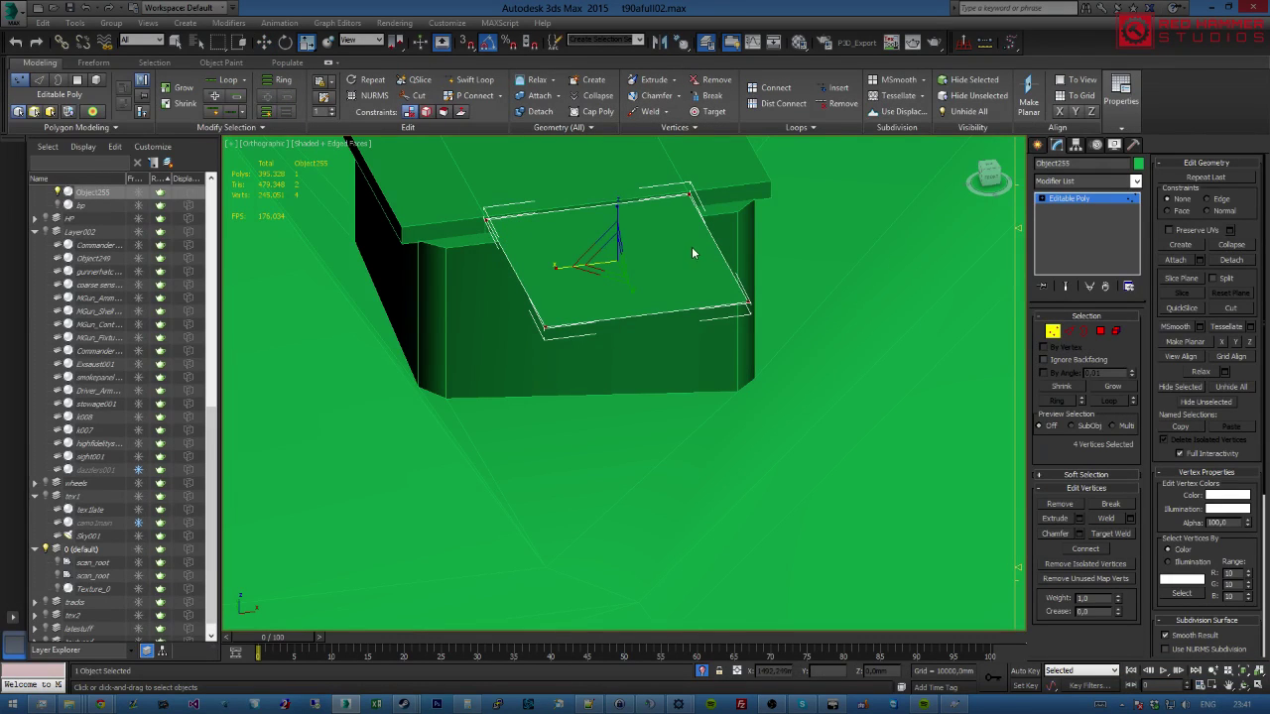
pyautogui.moveTo(564, 264); pyautogui.dragTo(560, 268)
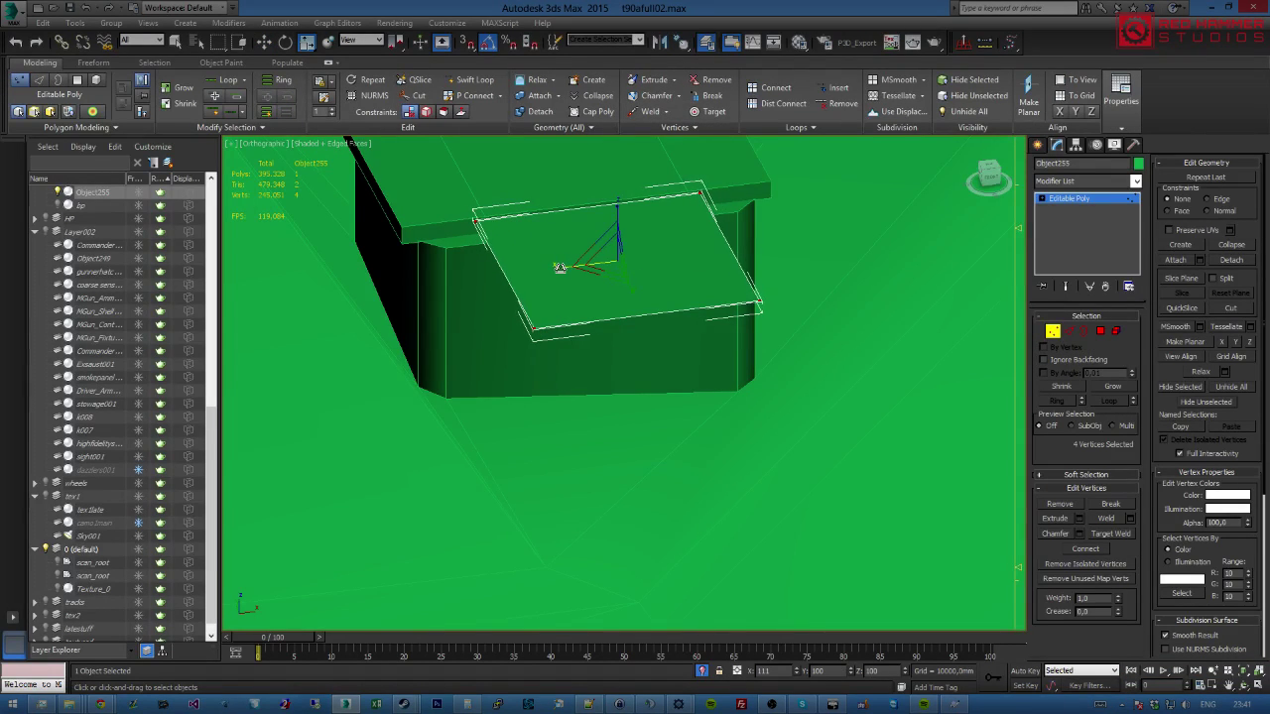
# Extrude the panel's two side edges straight down into side walls and make their lower edges planar.
pyautogui.keyDown('alt'); pyautogui.moveTo(560, 268); pyautogui.dragTo(802, 257, button='middle'); pyautogui.keyUp('alt')
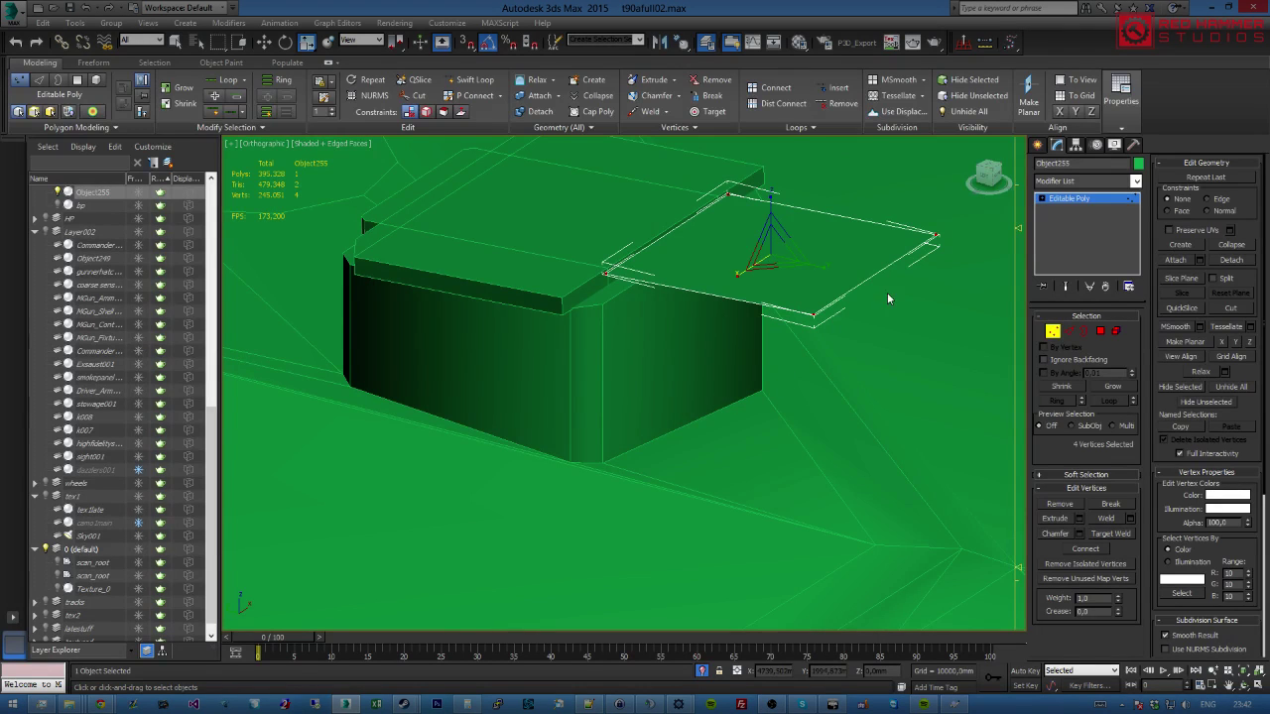
pyautogui.press('2')
pyautogui.moveTo(741, 283); pyautogui.dragTo(705, 281, button='middle')
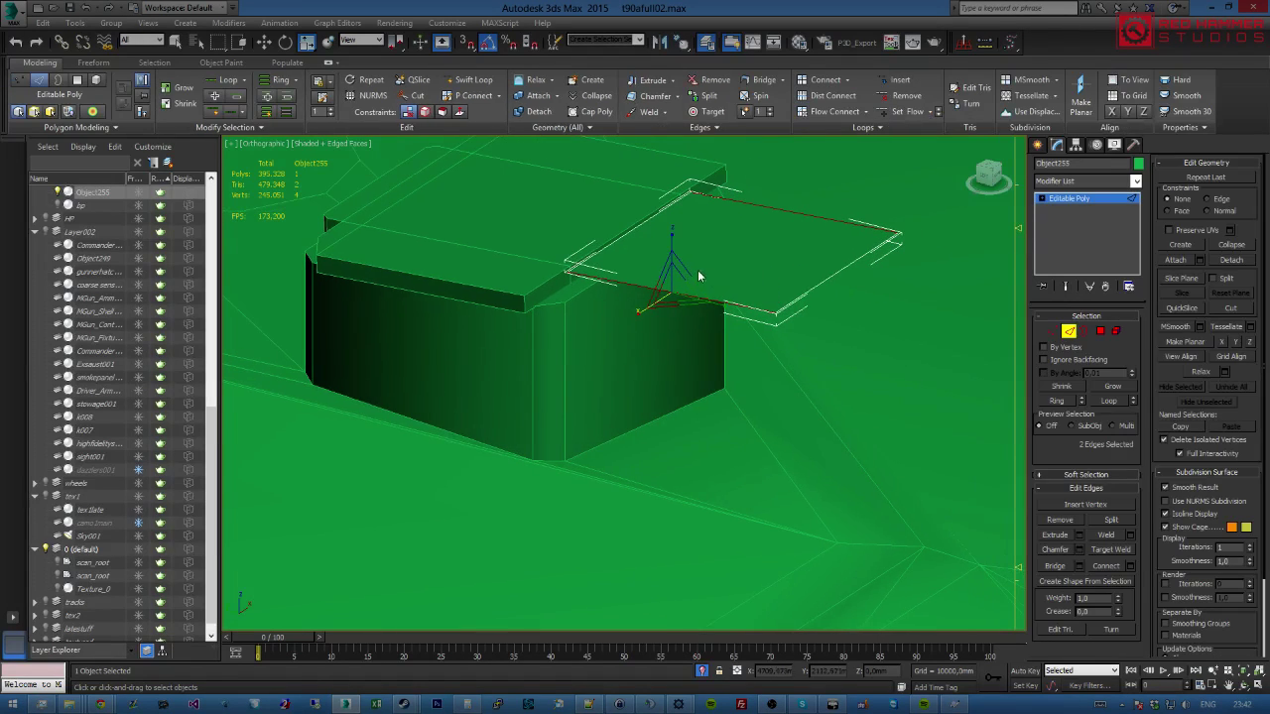
pyautogui.press('w')
pyautogui.keyDown('shift'); pyautogui.moveTo(671, 262); pyautogui.dragTo(678, 367); pyautogui.keyUp('shift')
pyautogui.moveTo(679, 367)
pyautogui.keyDown('alt'); pyautogui.mouseDown(button='middle')
pyautogui.moveTo(708, 347)
pyautogui.moveTo(600, 342)
pyautogui.moveTo(841, 332)
pyautogui.mouseUp(button='middle'); pyautogui.keyUp('alt')
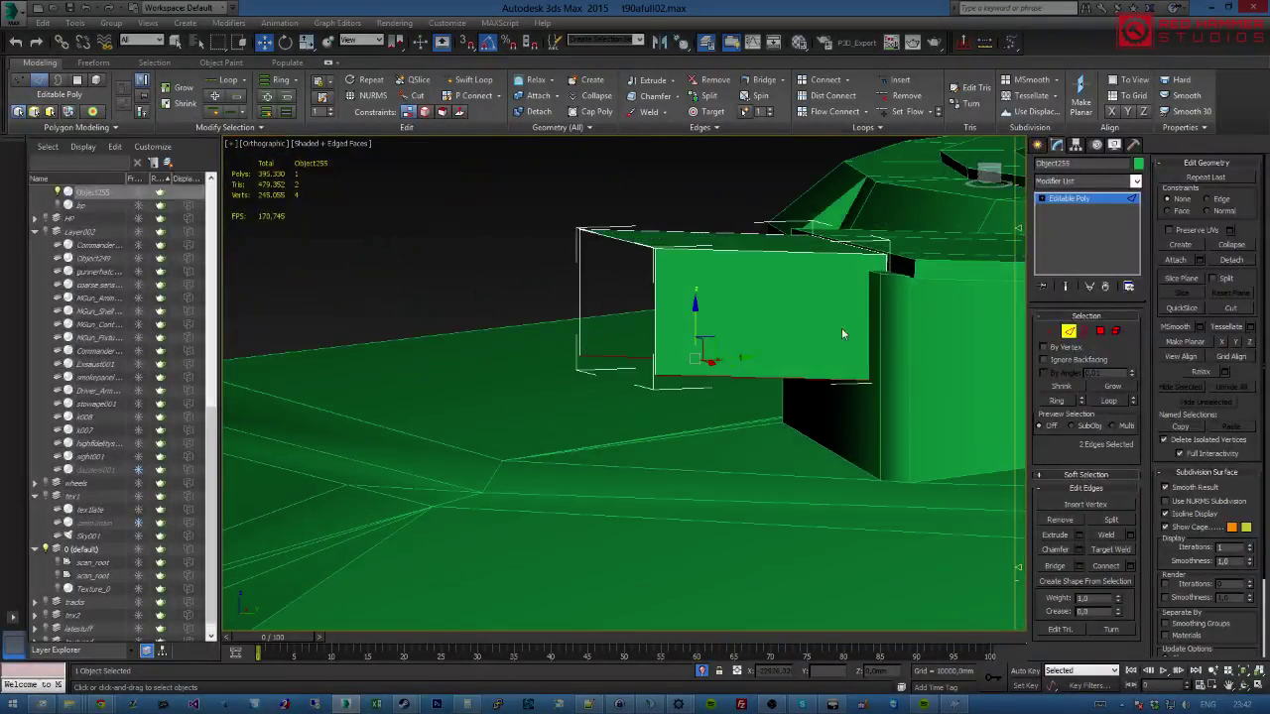
pyautogui.click(1225, 342)
pyautogui.click(1225, 342)
pyautogui.click(1236, 342)
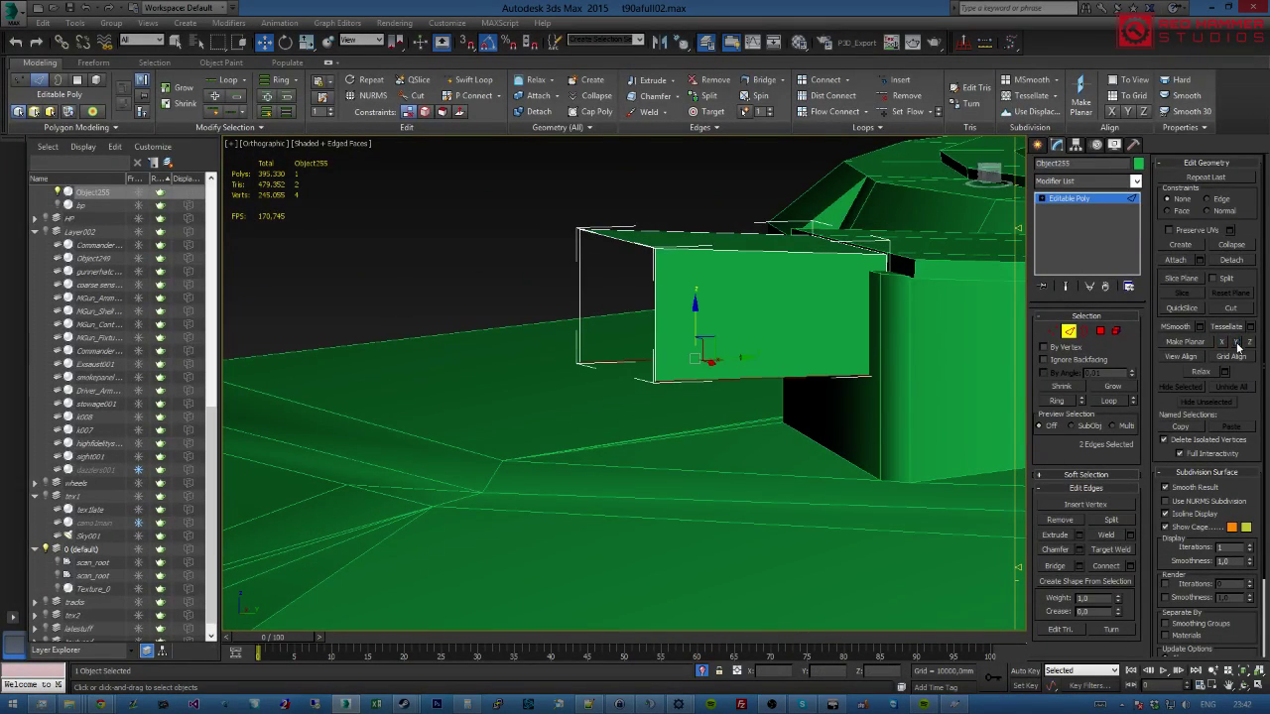
# Move the two lower vertices at the panel's outer end downward so the side walls deepen away from the box.
pyautogui.keyDown('alt'); pyautogui.moveTo(892, 339); pyautogui.dragTo(857, 332, button='middle'); pyautogui.keyUp('alt')
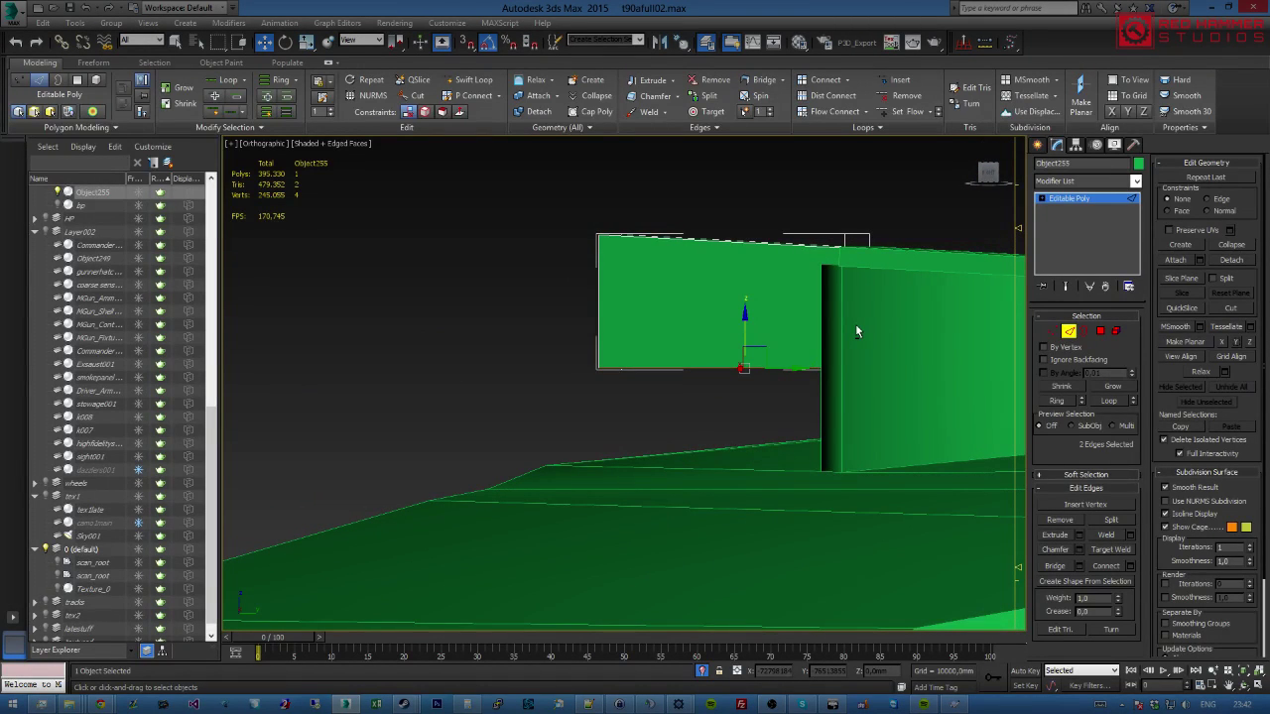
pyautogui.press('1')
pyautogui.moveTo(553, 351); pyautogui.dragTo(704, 383)
pyautogui.keyDown('alt'); pyautogui.moveTo(703, 383); pyautogui.dragTo(694, 298, button='middle'); pyautogui.keyUp('alt')
pyautogui.keyDown('alt'); pyautogui.moveTo(647, 369); pyautogui.dragTo(830, 366, button='middle'); pyautogui.keyUp('alt')
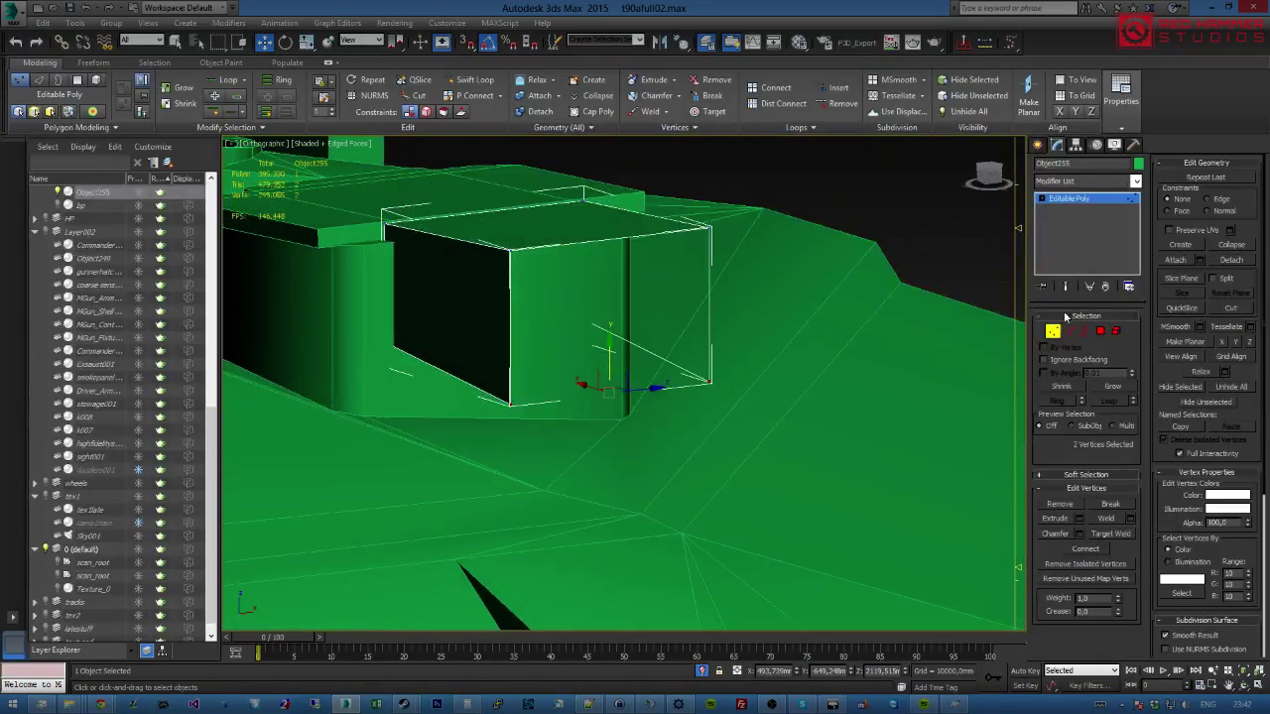
pyautogui.click(1052, 331)
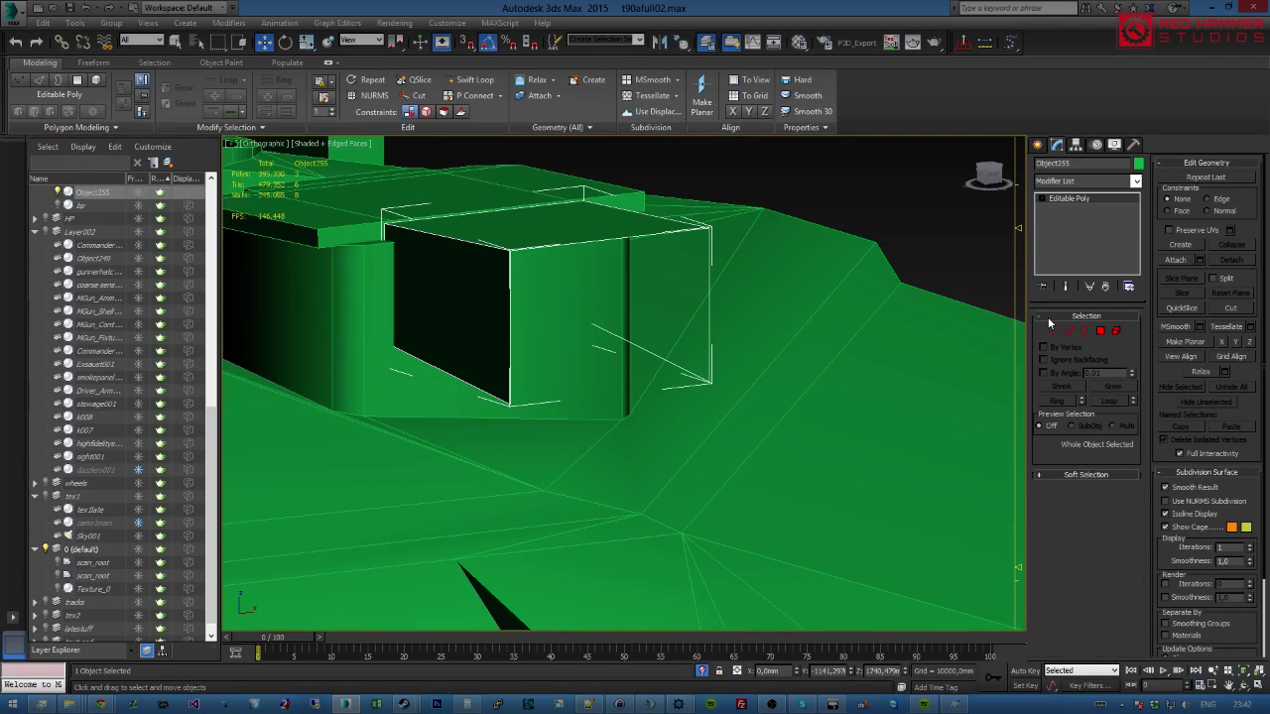
# Shift the four vertices at the cover's inner end outward, away from the lid, to meet the box wall.
pyautogui.keyDown('alt'); pyautogui.moveTo(644, 347); pyautogui.dragTo(672, 343, button='middle'); pyautogui.keyUp('alt')
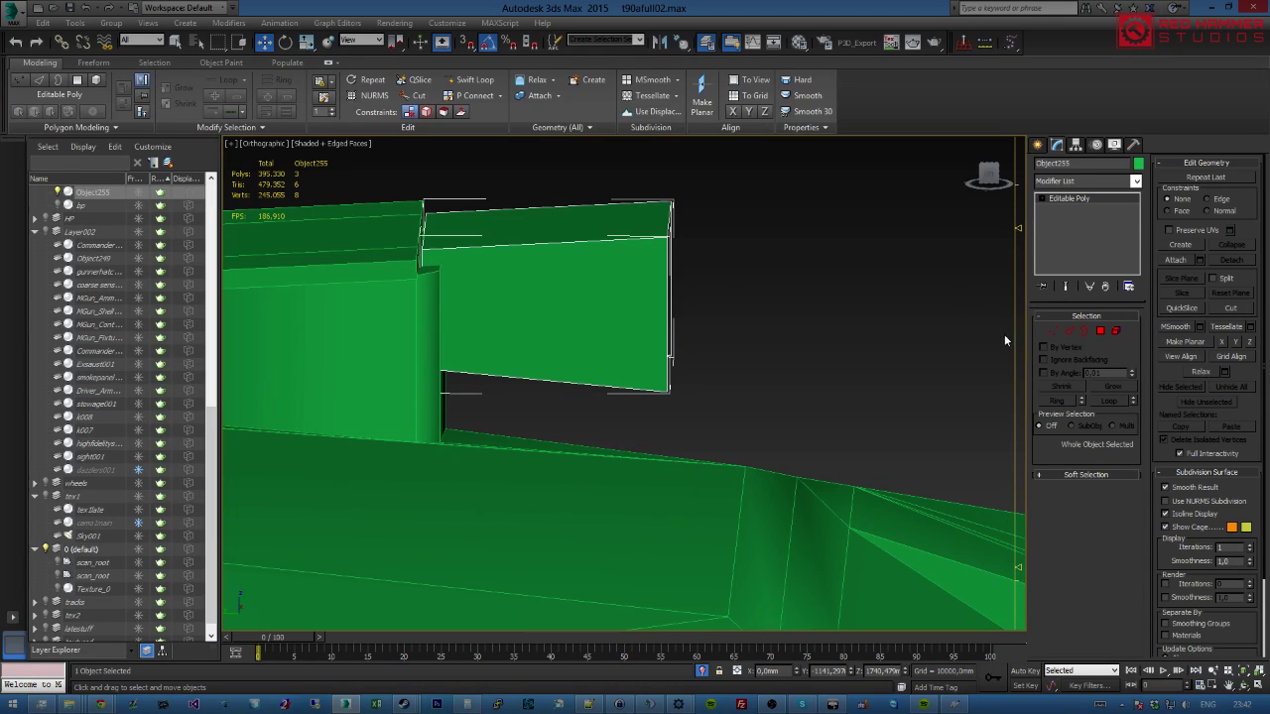
pyautogui.click(1071, 333)
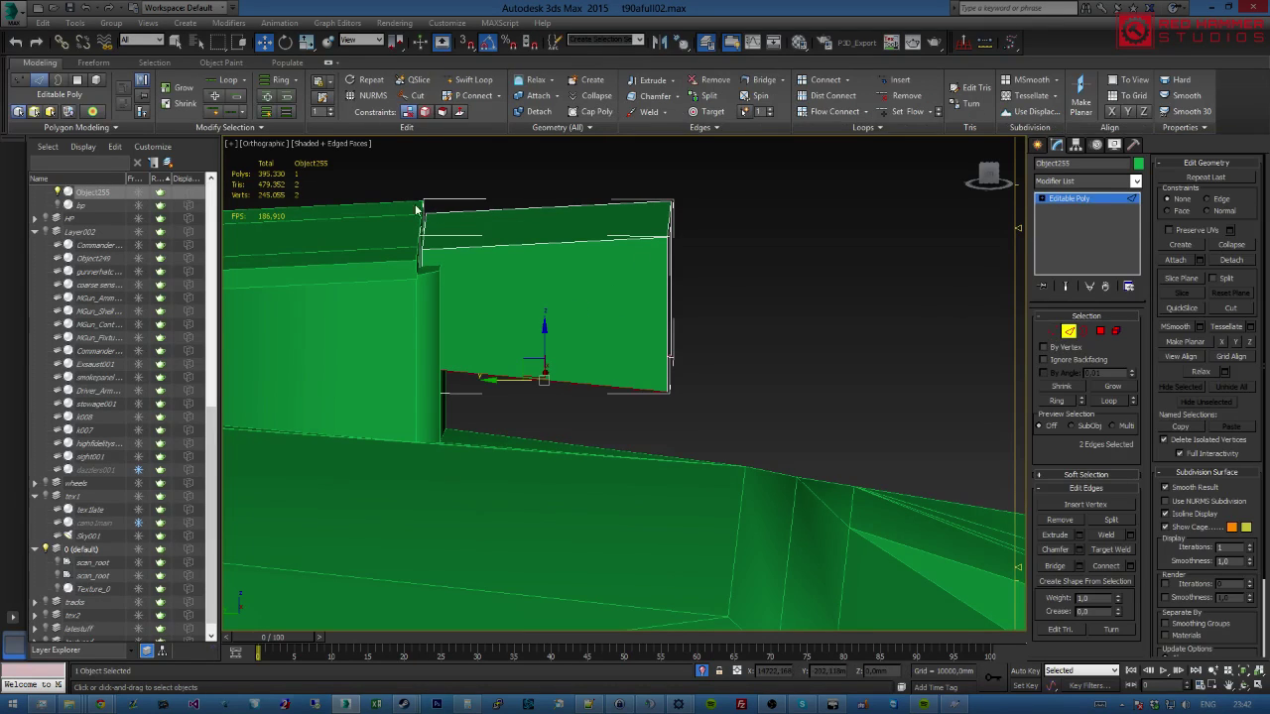
pyautogui.press('1')
pyautogui.moveTo(505, 424); pyautogui.dragTo(454, 297)
pyautogui.moveTo(482, 421); pyautogui.dragTo(482, 416)
pyautogui.moveTo(417, 294); pyautogui.dragTo(417, 297)
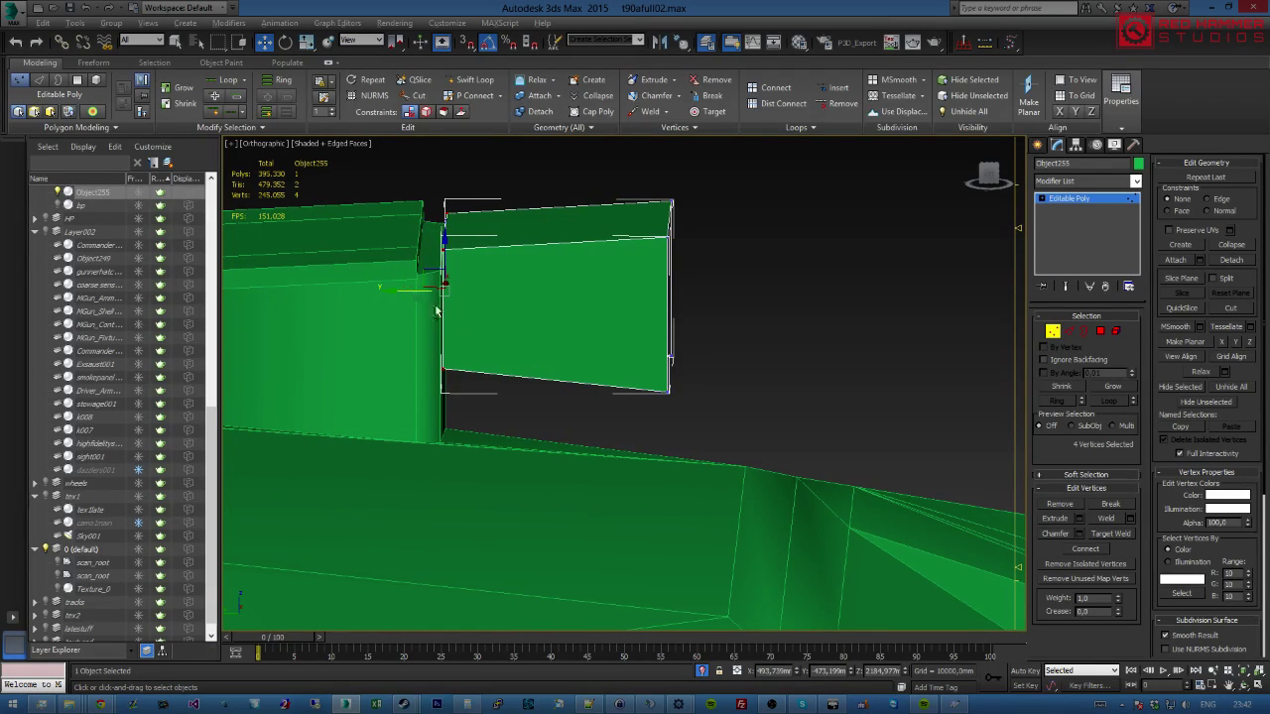
# Extend the cover's inner top edge about 18 mm toward the lid as a new polygon strip.
pyautogui.keyDown('alt'); pyautogui.moveTo(417, 298); pyautogui.dragTo(473, 353, button='middle'); pyautogui.keyUp('alt')
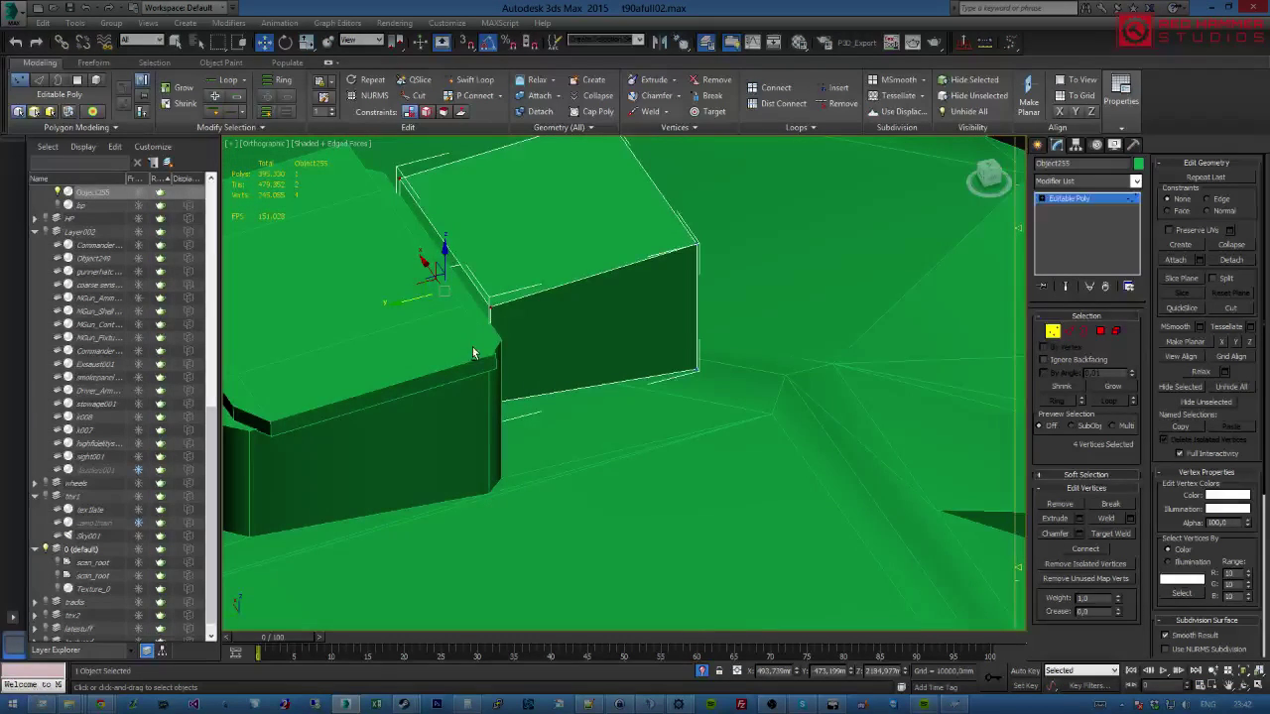
pyautogui.press('2')
pyautogui.click(459, 262)
pyautogui.click(457, 260)
pyautogui.keyDown('shift'); pyautogui.moveTo(465, 271); pyautogui.dragTo(393, 254); pyautogui.keyUp('shift')
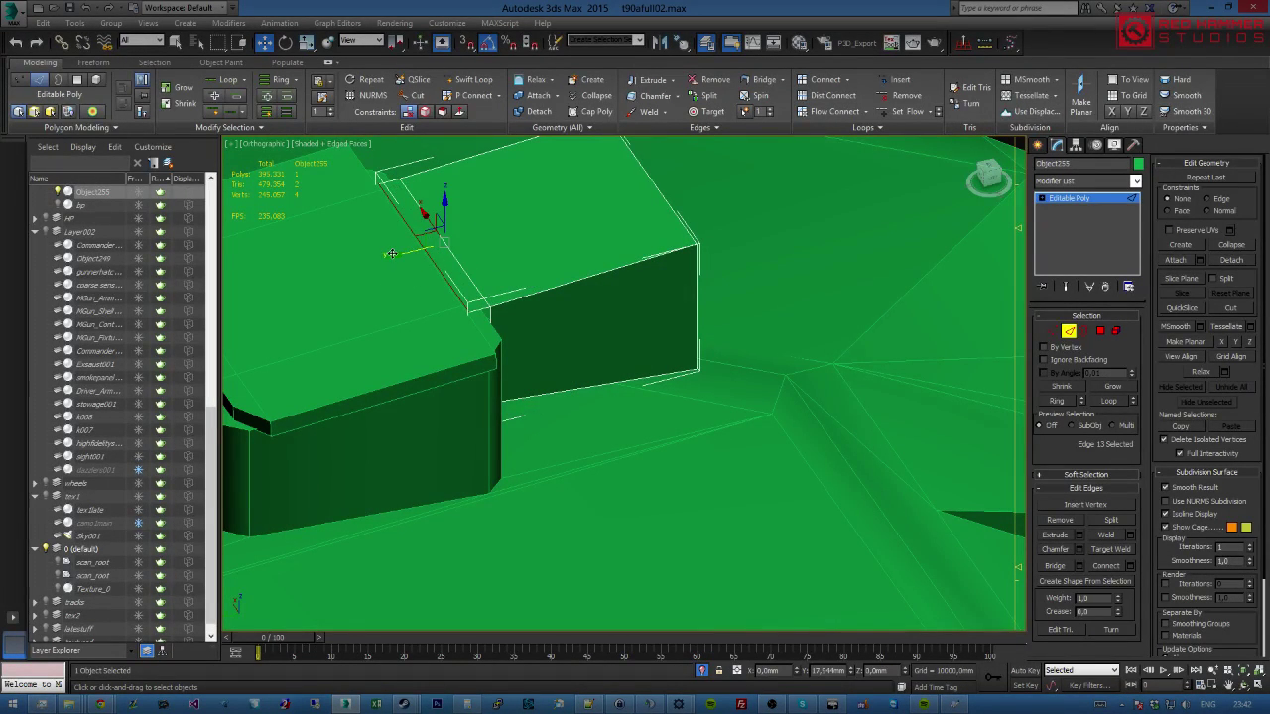
pyautogui.keyDown('alt'); pyautogui.moveTo(436, 220); pyautogui.dragTo(582, 269, button='middle'); pyautogui.keyUp('alt')
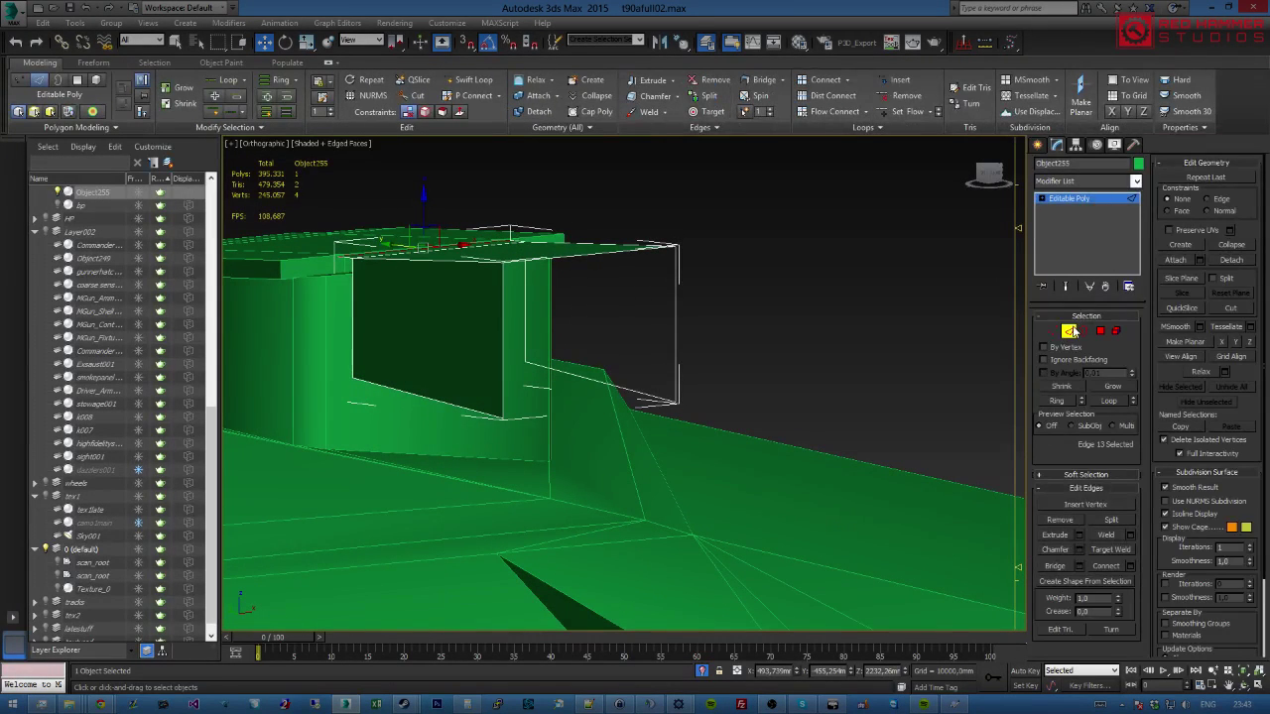
pyautogui.click(1126, 224)
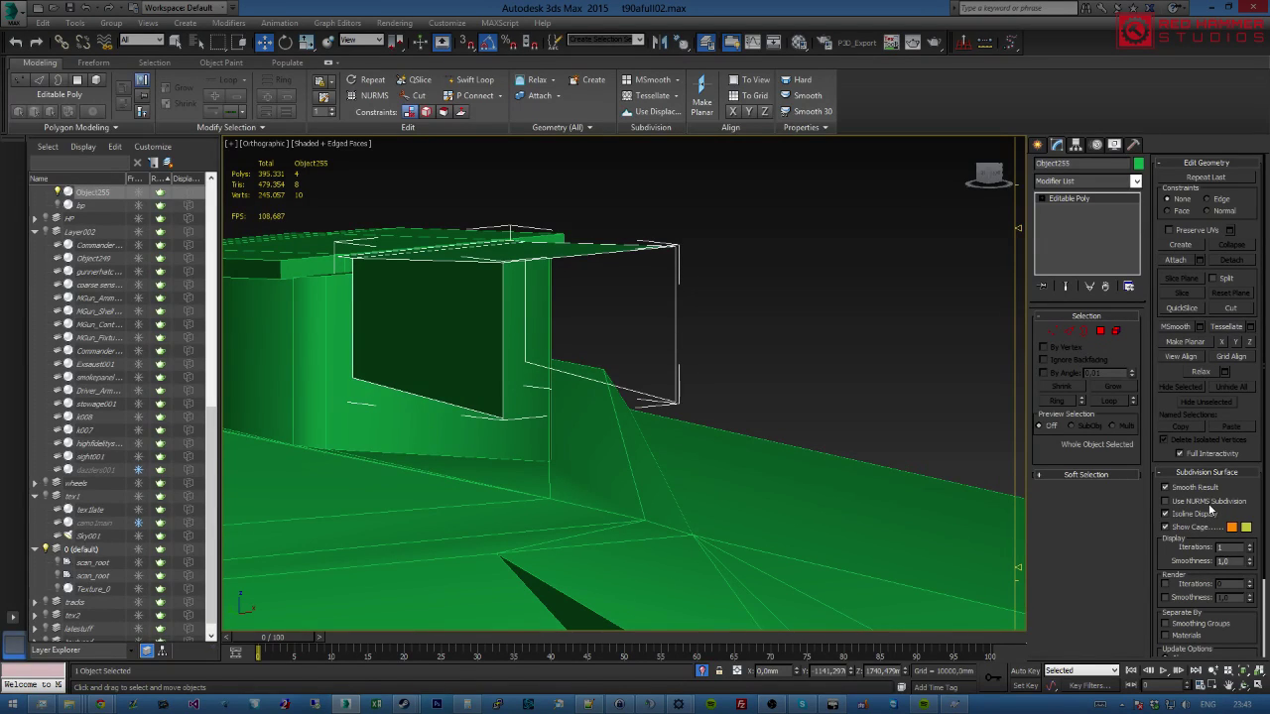
# Apply a Shell modifier to the cover and set its inner amount to 3 mm.
pyautogui.keyDown('alt'); pyautogui.moveTo(635, 466); pyautogui.dragTo(714, 487, button='middle'); pyautogui.keyUp('alt')
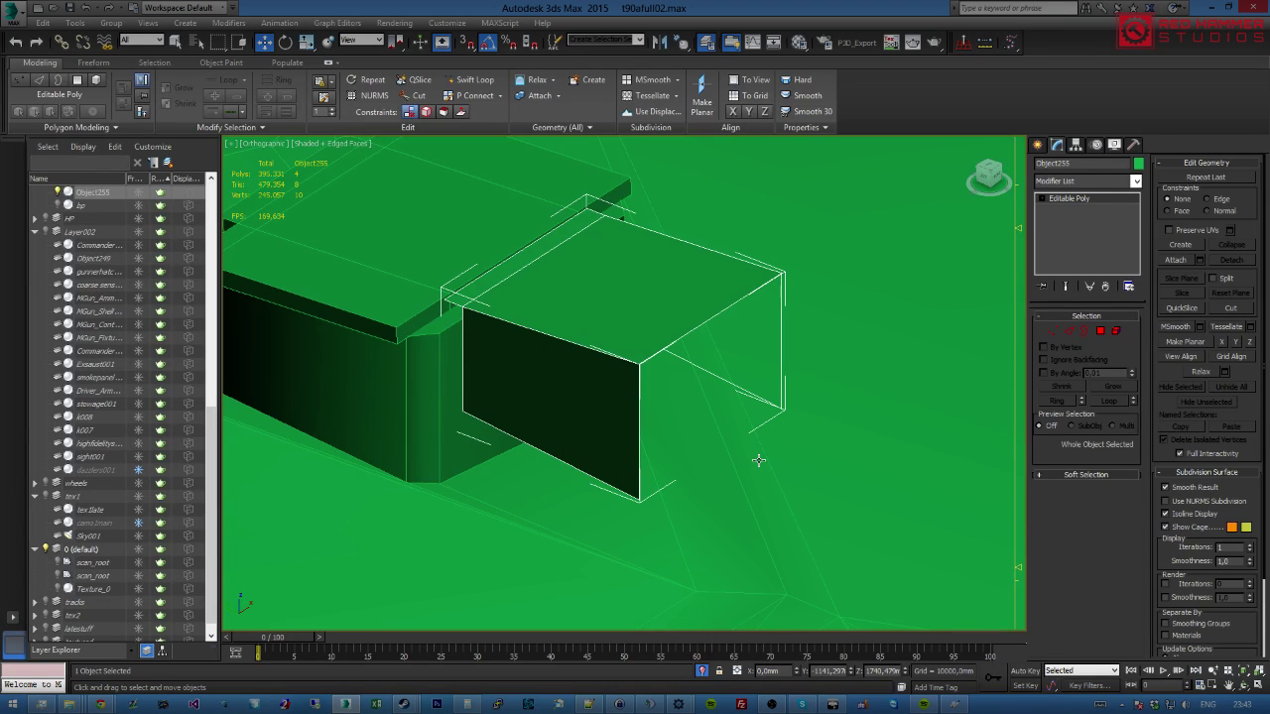
pyautogui.keyDown('alt'); pyautogui.moveTo(760, 459); pyautogui.dragTo(563, 387, button='middle'); pyautogui.keyUp('alt')
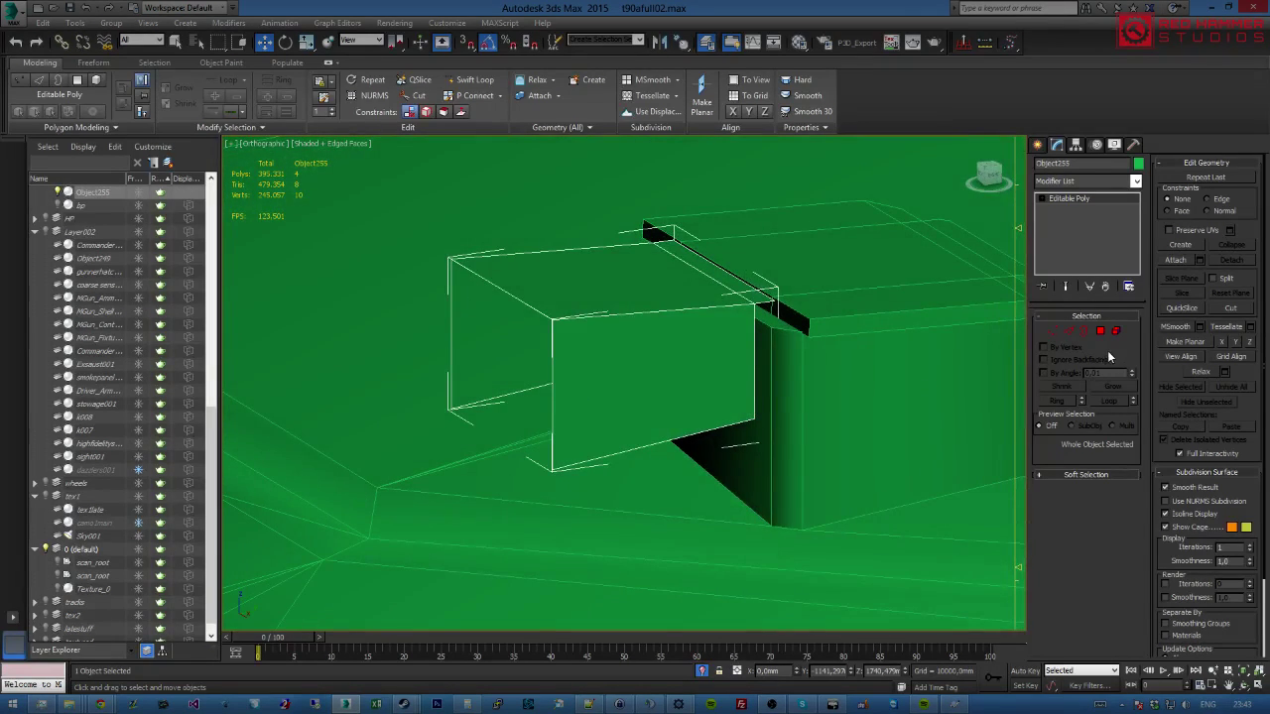
pyautogui.click(1136, 181)
pyautogui.scroll(-15, 1091, 397)
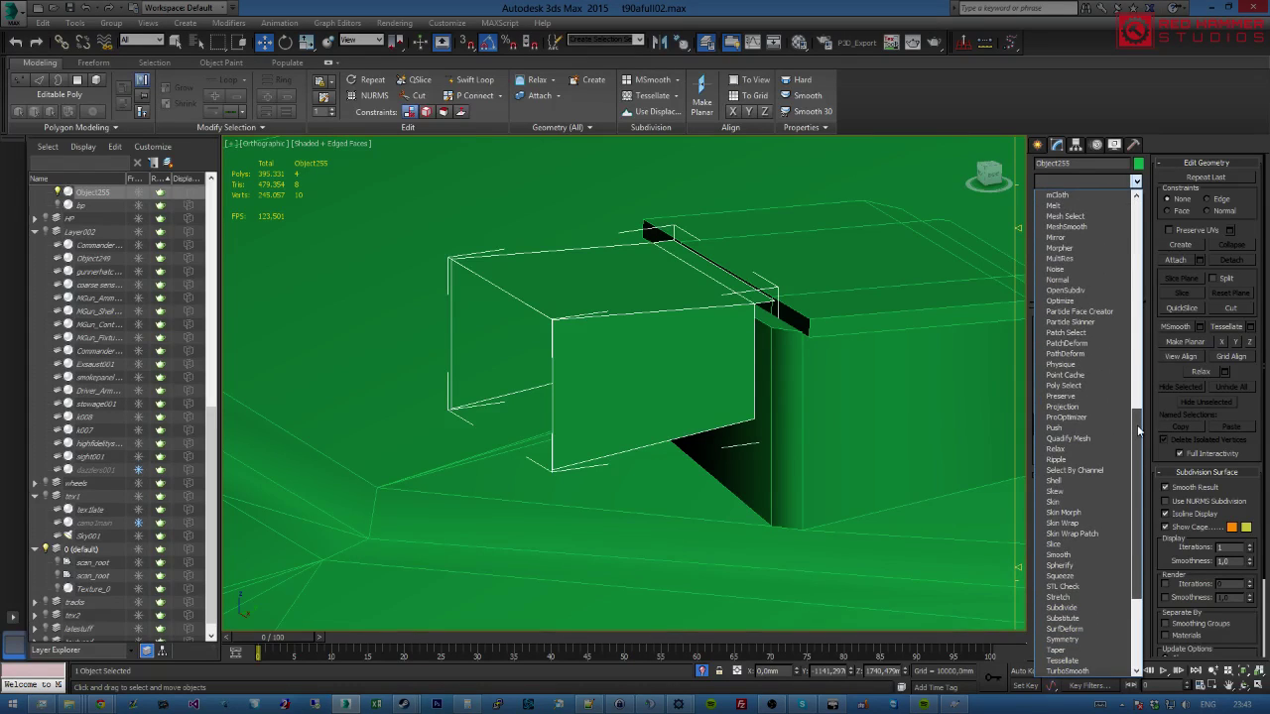
pyautogui.click(1052, 482)
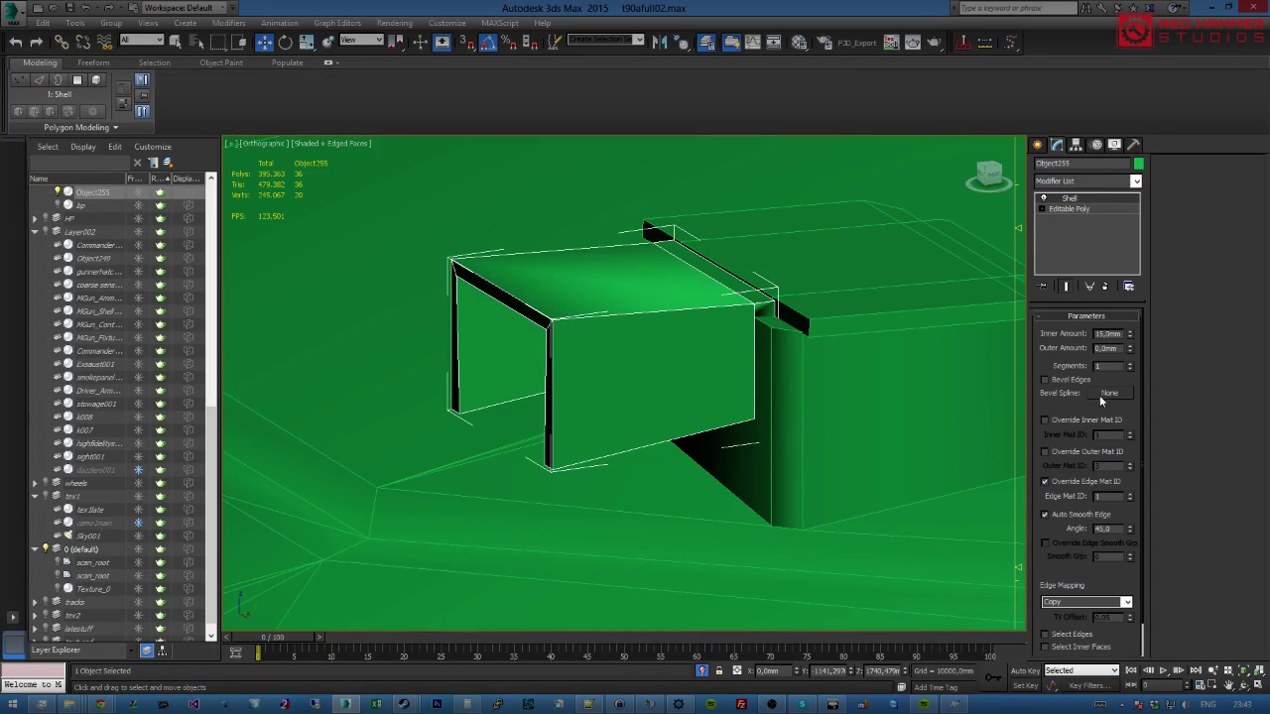
pyautogui.write('2')
pyautogui.press('Return')
pyautogui.keyDown('alt'); pyautogui.moveTo(595, 347); pyautogui.dragTo(666, 281, button='middle'); pyautogui.keyUp('alt')
pyautogui.doubleClick(1098, 334)
pyautogui.write('22')
pyautogui.press('Return')
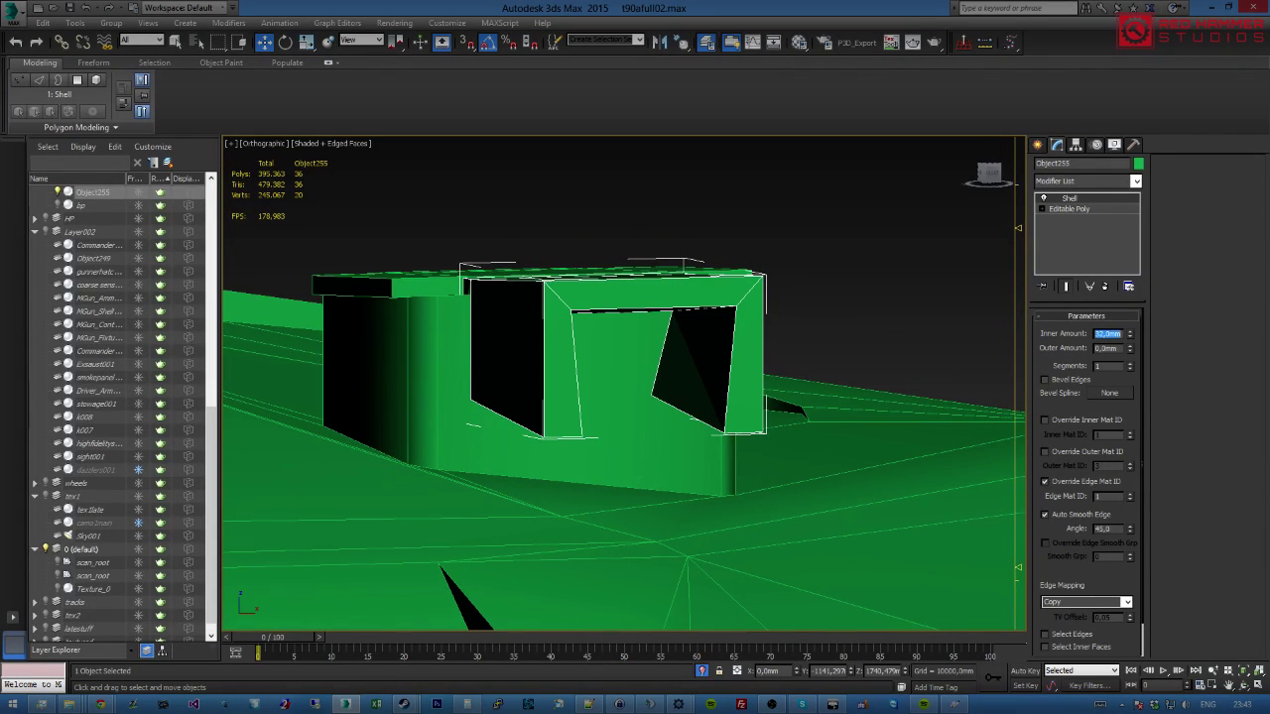
pyautogui.write('37')
pyautogui.press('Return')
# Examine the shelled cover's thickness, shading and fit against the lidded box from above, below and both sides.
pyautogui.keyDown('alt'); pyautogui.moveTo(678, 390); pyautogui.dragTo(752, 442, button='middle'); pyautogui.keyUp('alt')
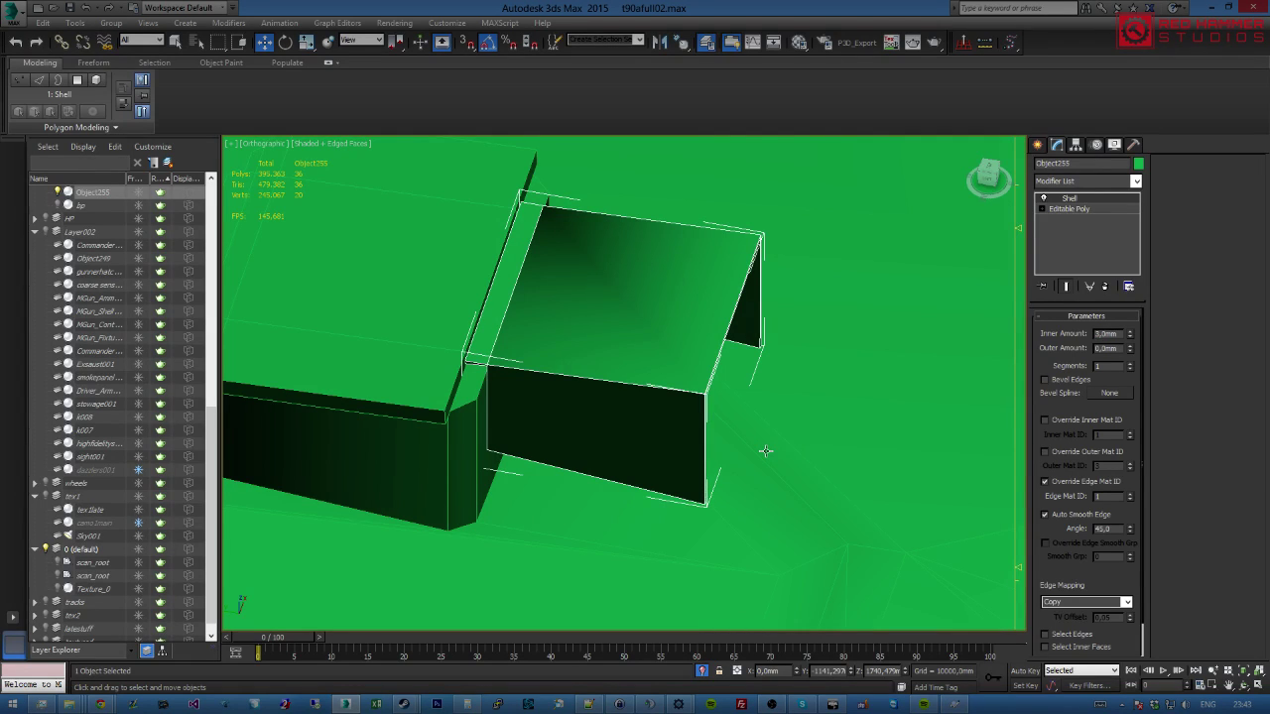
pyautogui.keyDown('alt'); pyautogui.moveTo(689, 406); pyautogui.dragTo(588, 373, button='middle'); pyautogui.keyUp('alt')
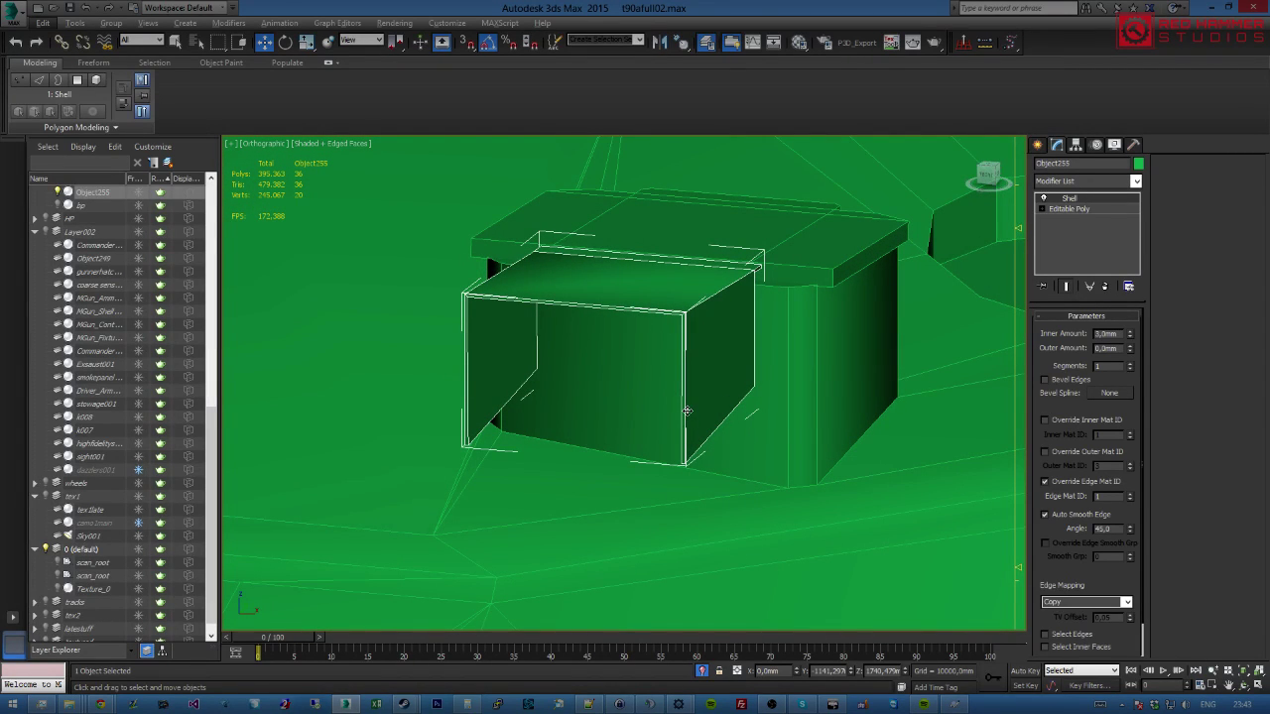
pyautogui.keyDown('alt'); pyautogui.moveTo(717, 386); pyautogui.dragTo(674, 417, button='middle'); pyautogui.keyUp('alt')
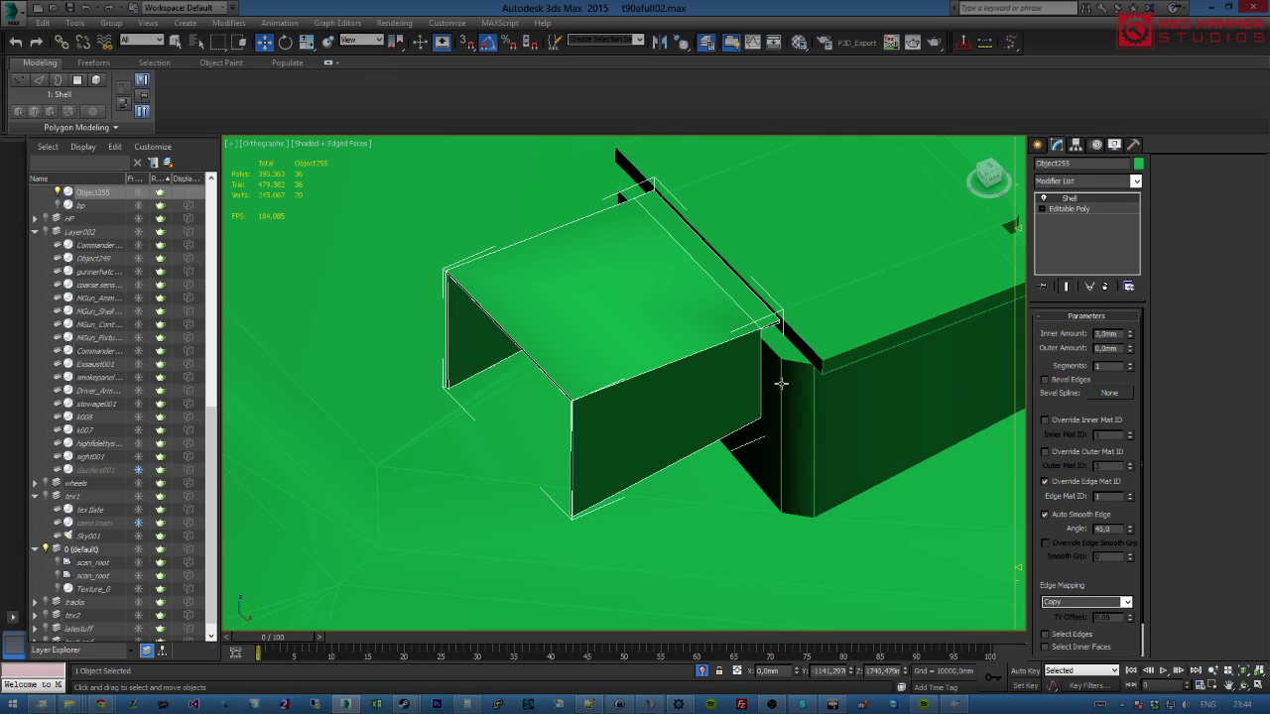
pyautogui.keyDown('alt'); pyautogui.moveTo(736, 392); pyautogui.dragTo(819, 360, button='middle'); pyautogui.keyUp('alt')
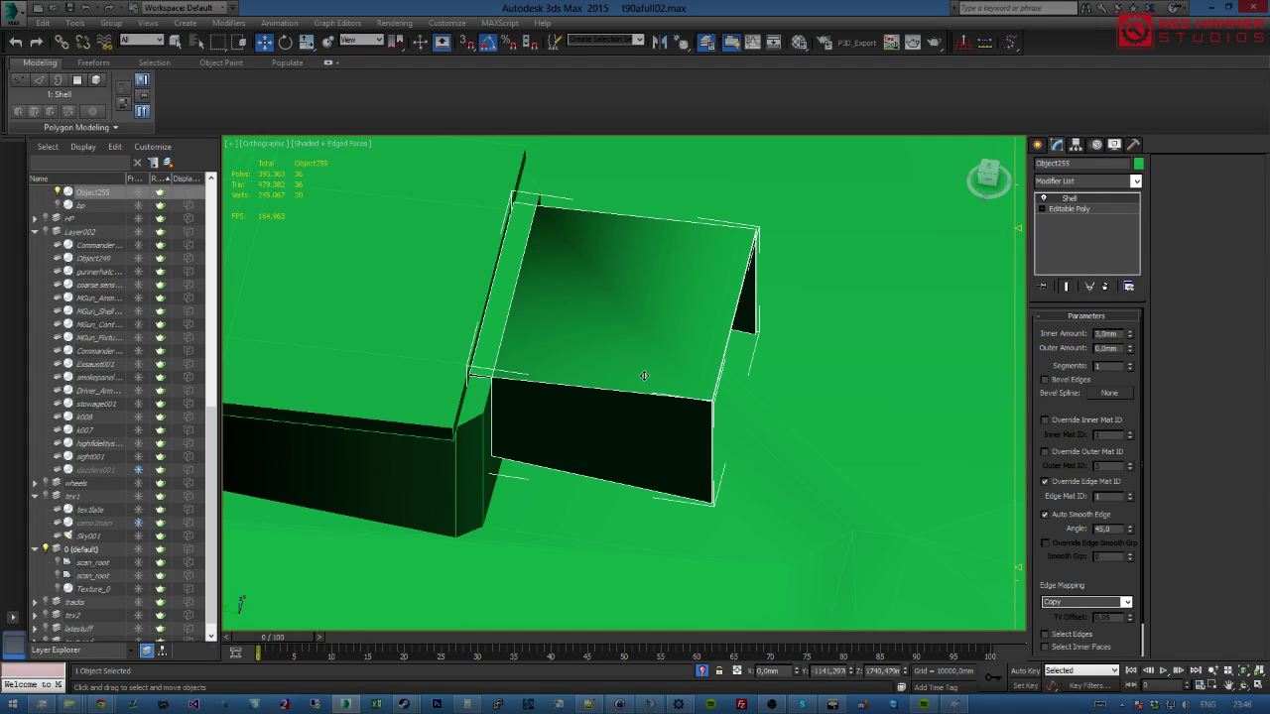
pyautogui.keyDown('alt'); pyautogui.moveTo(641, 375); pyautogui.dragTo(510, 343, button='middle'); pyautogui.keyUp('alt')
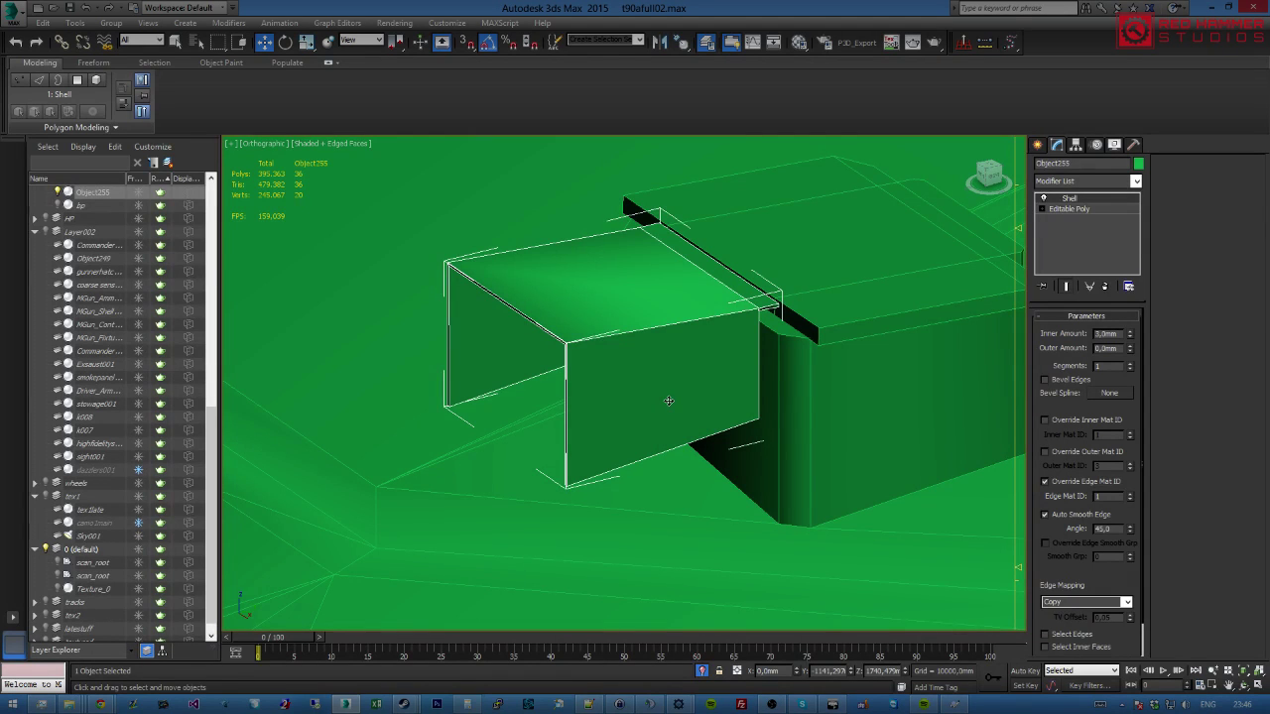
pyautogui.keyDown('alt'); pyautogui.moveTo(674, 402); pyautogui.dragTo(794, 375, button='middle'); pyautogui.keyUp('alt')
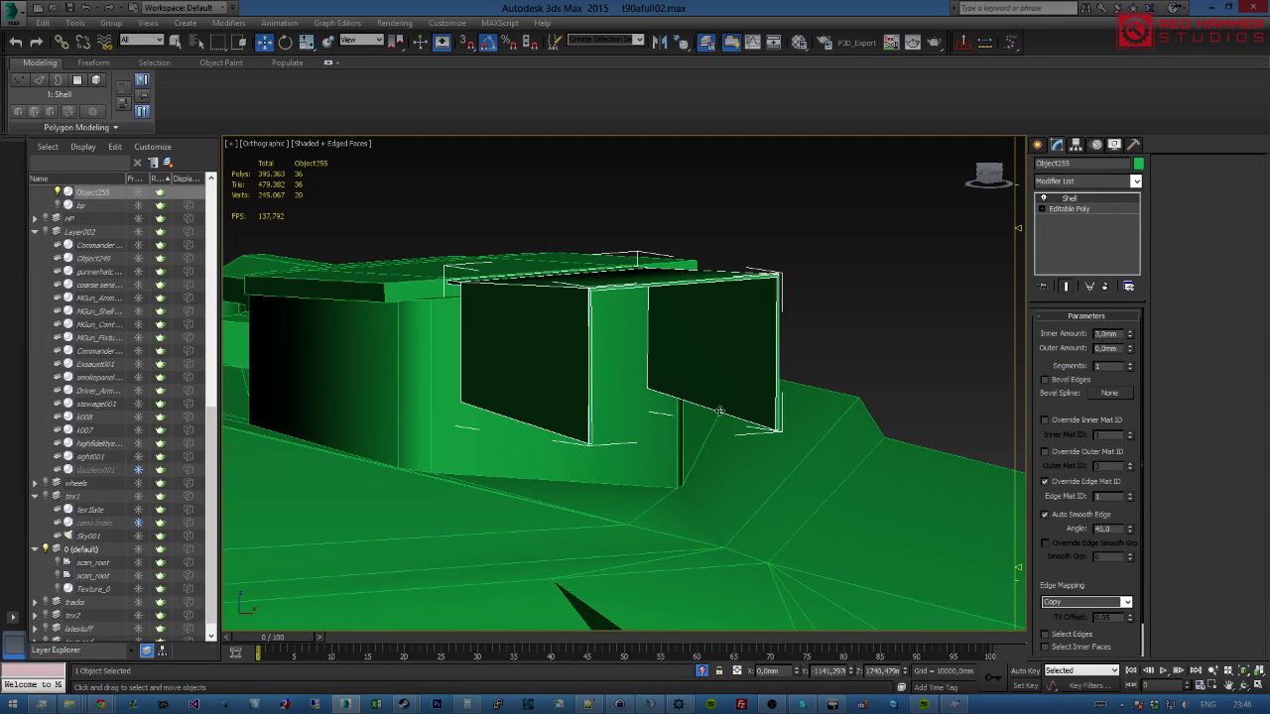
pyautogui.keyDown('alt'); pyautogui.moveTo(718, 417); pyautogui.dragTo(547, 425, button='middle'); pyautogui.keyUp('alt')
pyautogui.keyDown('alt'); pyautogui.moveTo(674, 405); pyautogui.dragTo(621, 414, button='middle'); pyautogui.keyUp('alt')
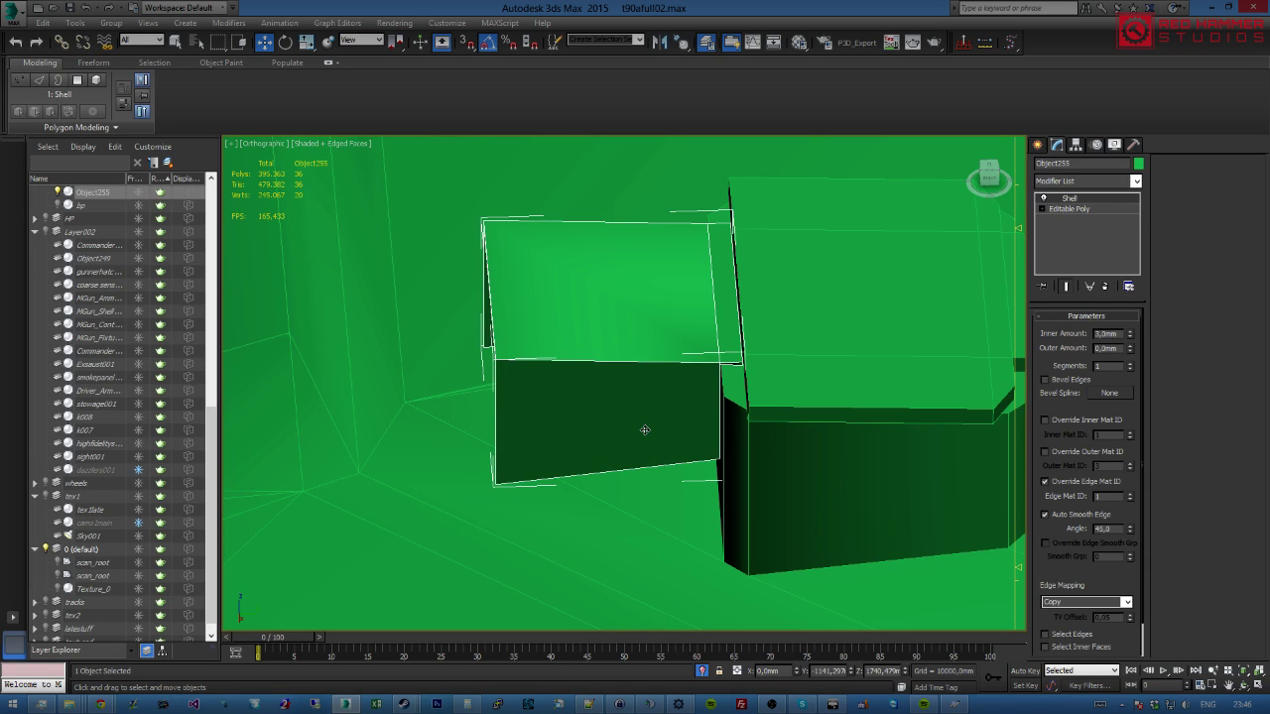
pyautogui.keyDown('alt'); pyautogui.moveTo(629, 423); pyautogui.dragTo(823, 391, button='middle'); pyautogui.keyUp('alt')
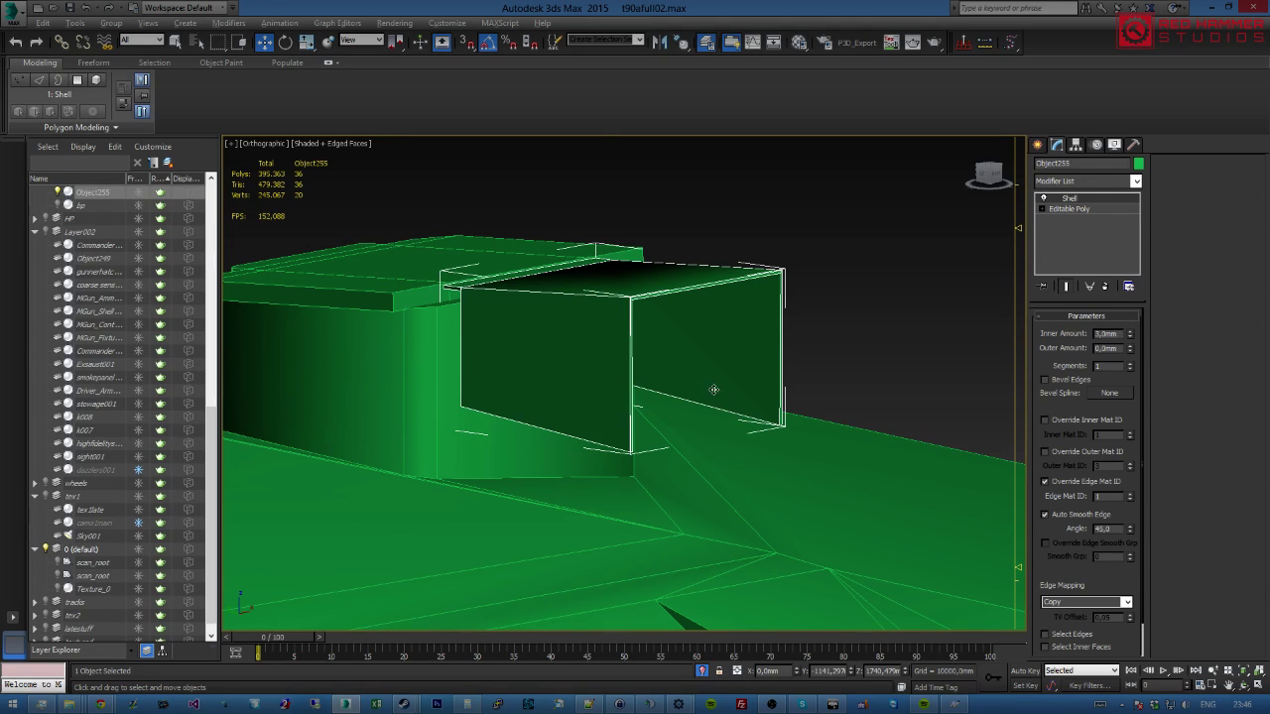
pyautogui.keyDown('alt'); pyautogui.moveTo(714, 388); pyautogui.dragTo(566, 426, button='middle'); pyautogui.keyUp('alt')
pyautogui.keyDown('alt'); pyautogui.moveTo(640, 409); pyautogui.dragTo(988, 328, button='middle'); pyautogui.keyUp('alt')
# Convert the shelled cover to an Editable Poly and select all of its polygons.
pyautogui.scroll(5, 746, 388)
pyautogui.rightClick(783, 224)
pyautogui.moveTo(799, 368)
pyautogui.click(872, 379)
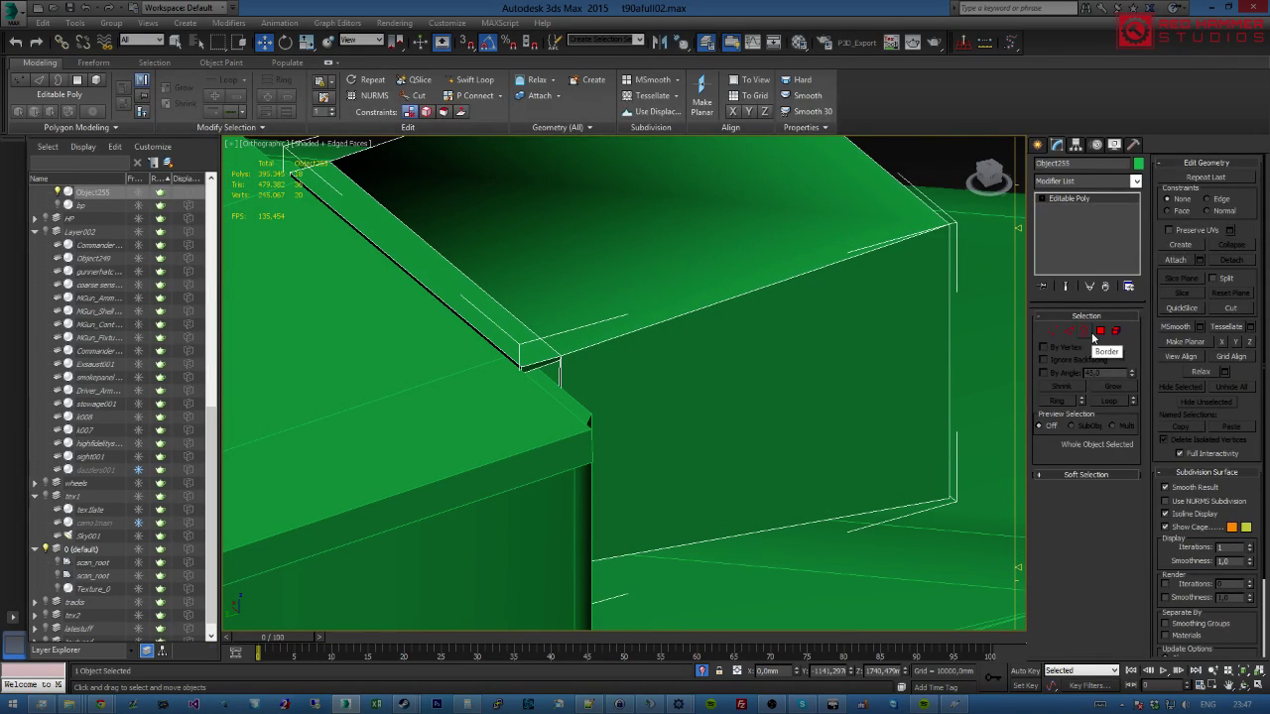
pyautogui.click(1100, 331)
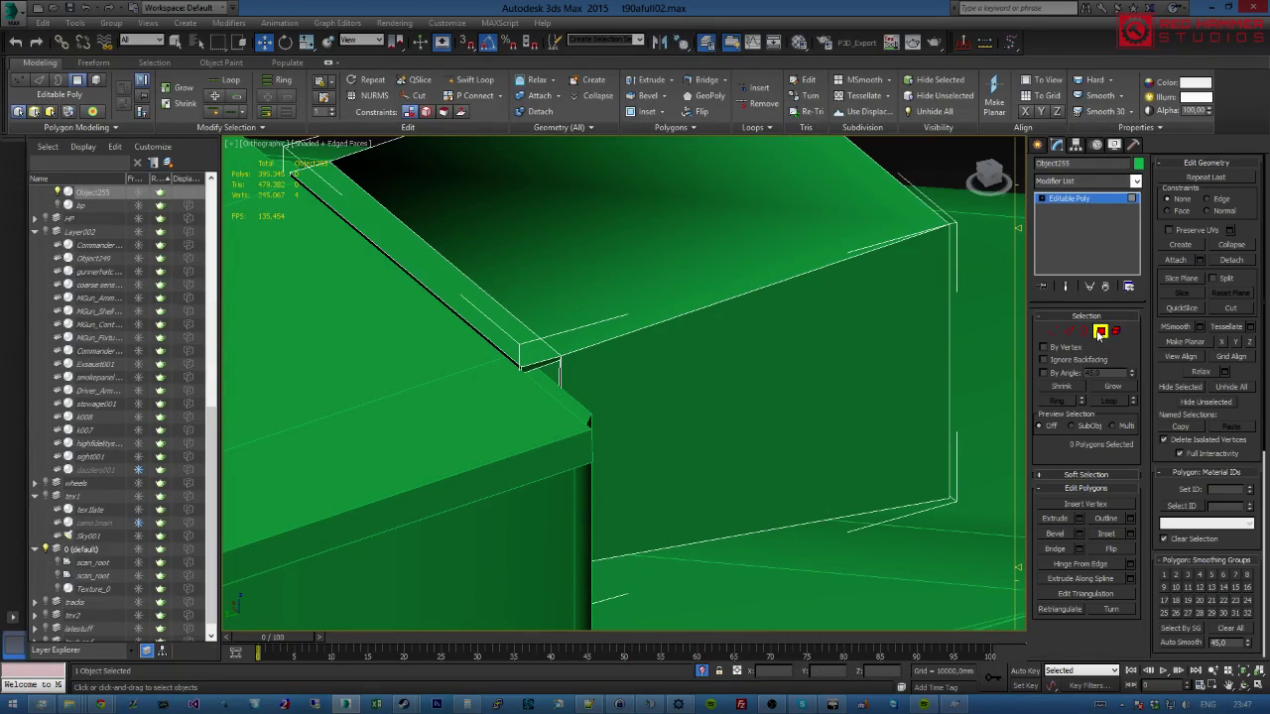
pyautogui.hotkey('ctrl', 'a')
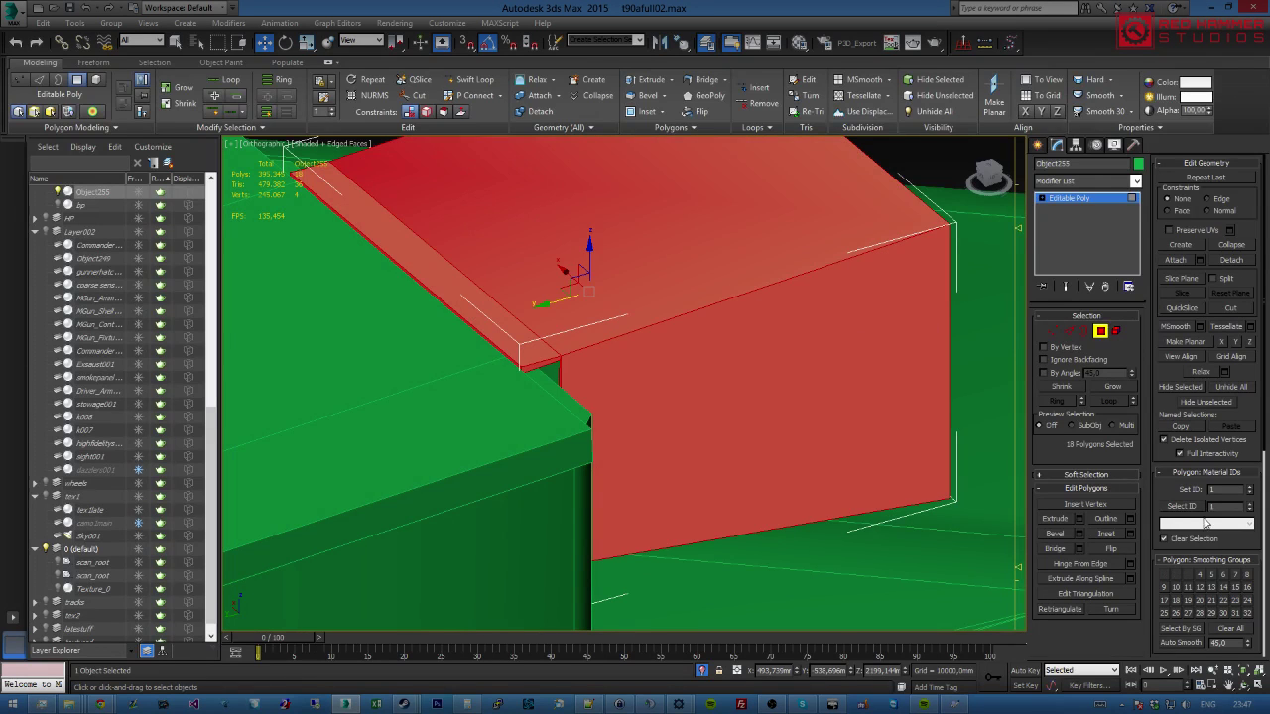
# Clear all smoothing groups from the shelled cover's polygons and finish polygon editing.
pyautogui.click(1230, 629)
pyautogui.keyDown('alt'); pyautogui.moveTo(866, 415); pyautogui.dragTo(805, 414, button='middle'); pyautogui.keyUp('alt')
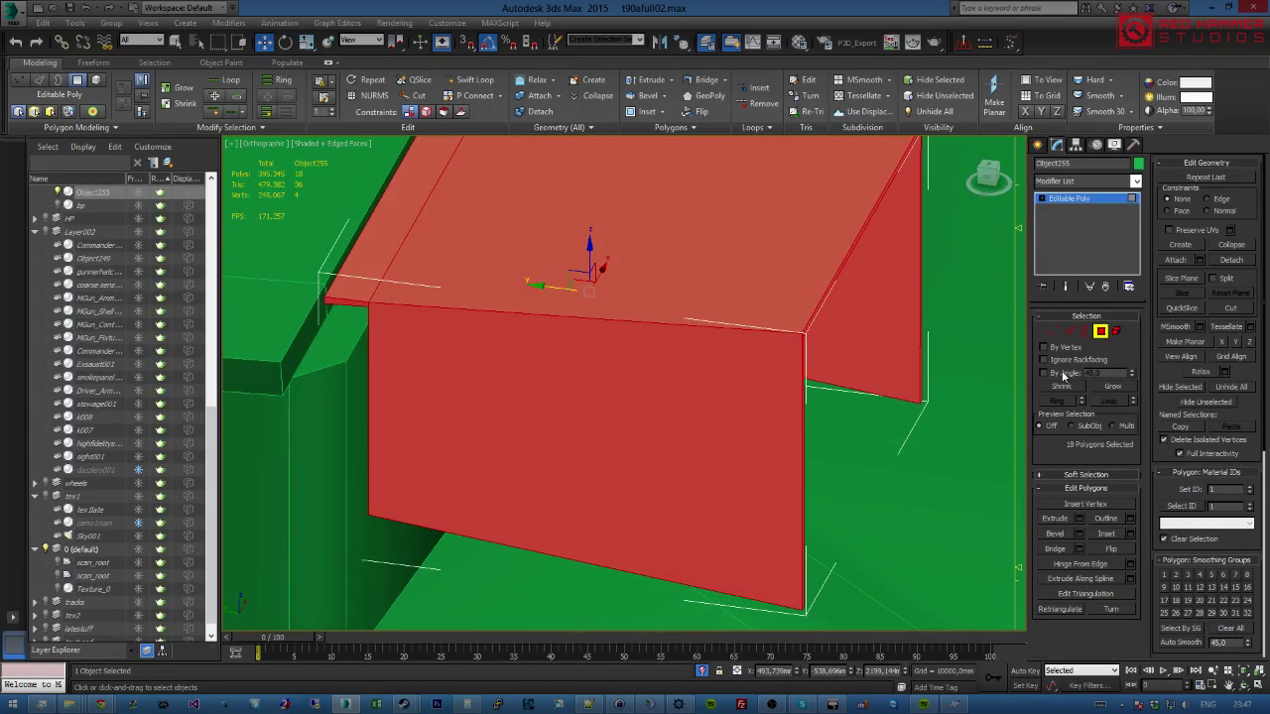
pyautogui.click(1100, 331)
pyautogui.keyDown('alt'); pyautogui.moveTo(728, 331); pyautogui.dragTo(699, 347, button='middle'); pyautogui.keyUp('alt')
pyautogui.scroll(-3, 573, 424)
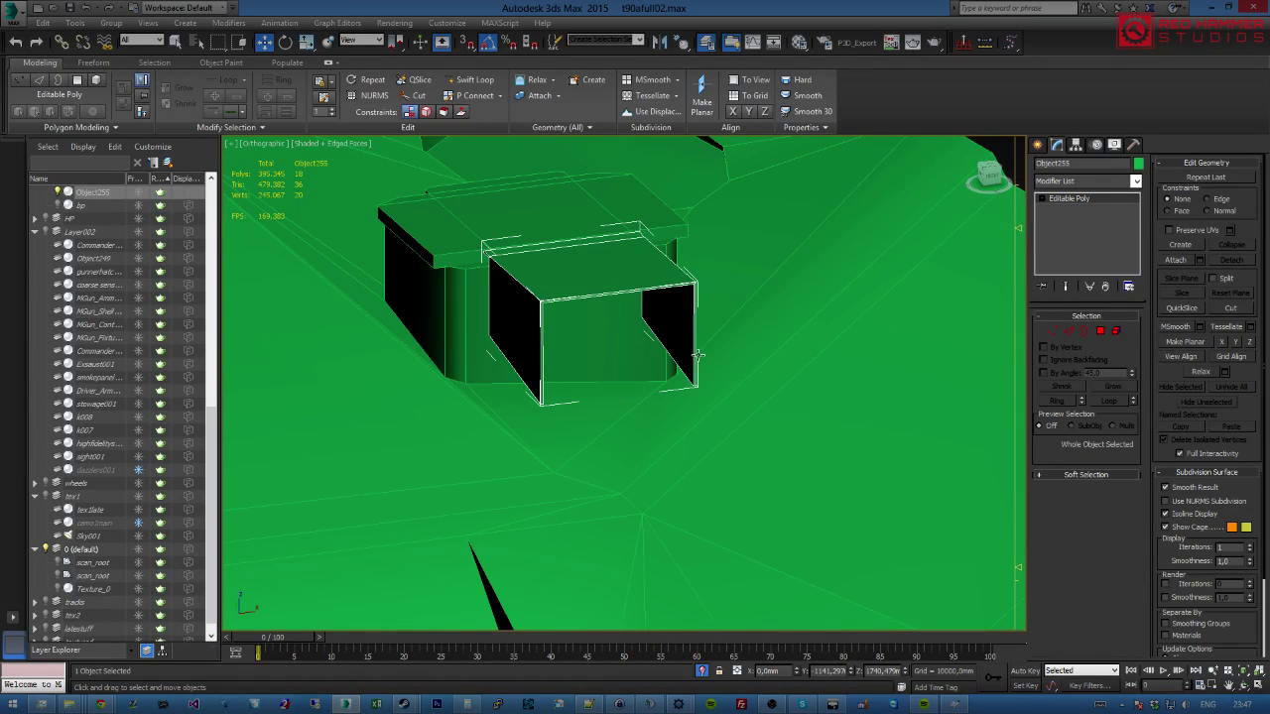
pyautogui.keyDown('alt'); pyautogui.moveTo(714, 331); pyautogui.dragTo(782, 332, button='middle'); pyautogui.keyUp('alt')
# Clone the cover's outer side wall polygon about 85 mm downward as a separate object.
pyautogui.click(1100, 330)
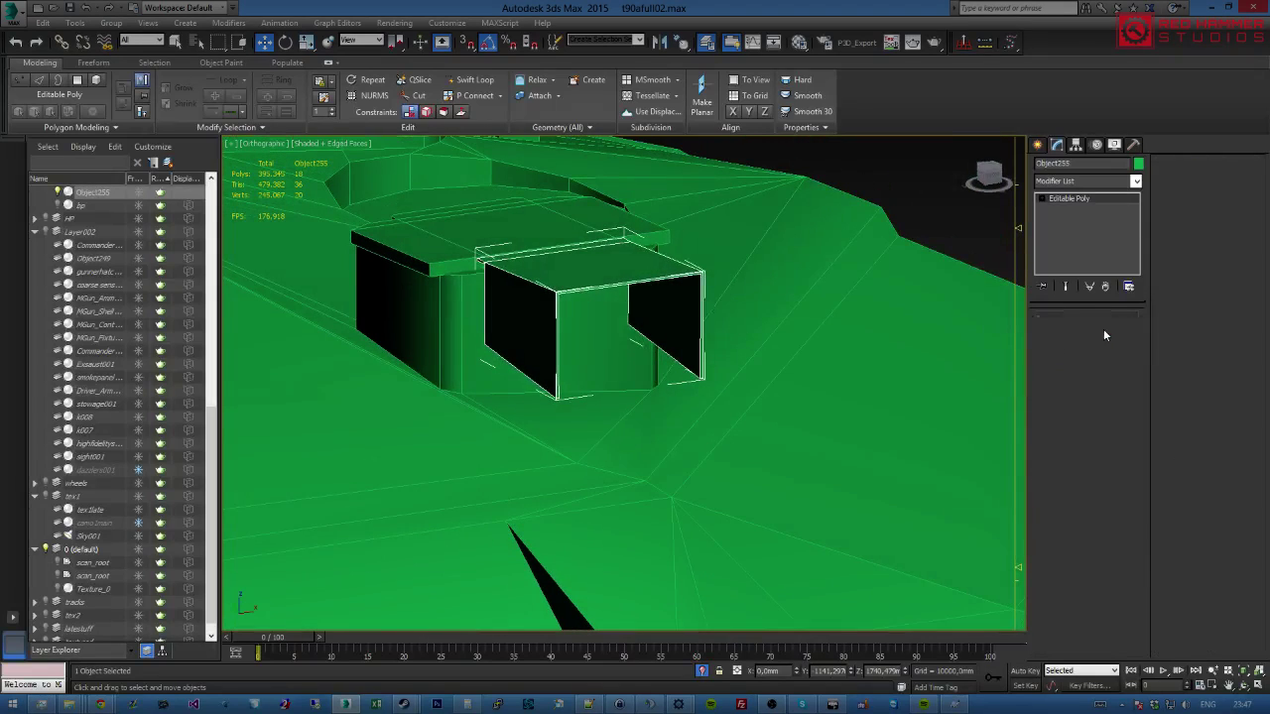
pyautogui.click(646, 328)
pyautogui.keyDown('alt'); pyautogui.moveTo(674, 329); pyautogui.dragTo(686, 293, button='middle'); pyautogui.keyUp('alt')
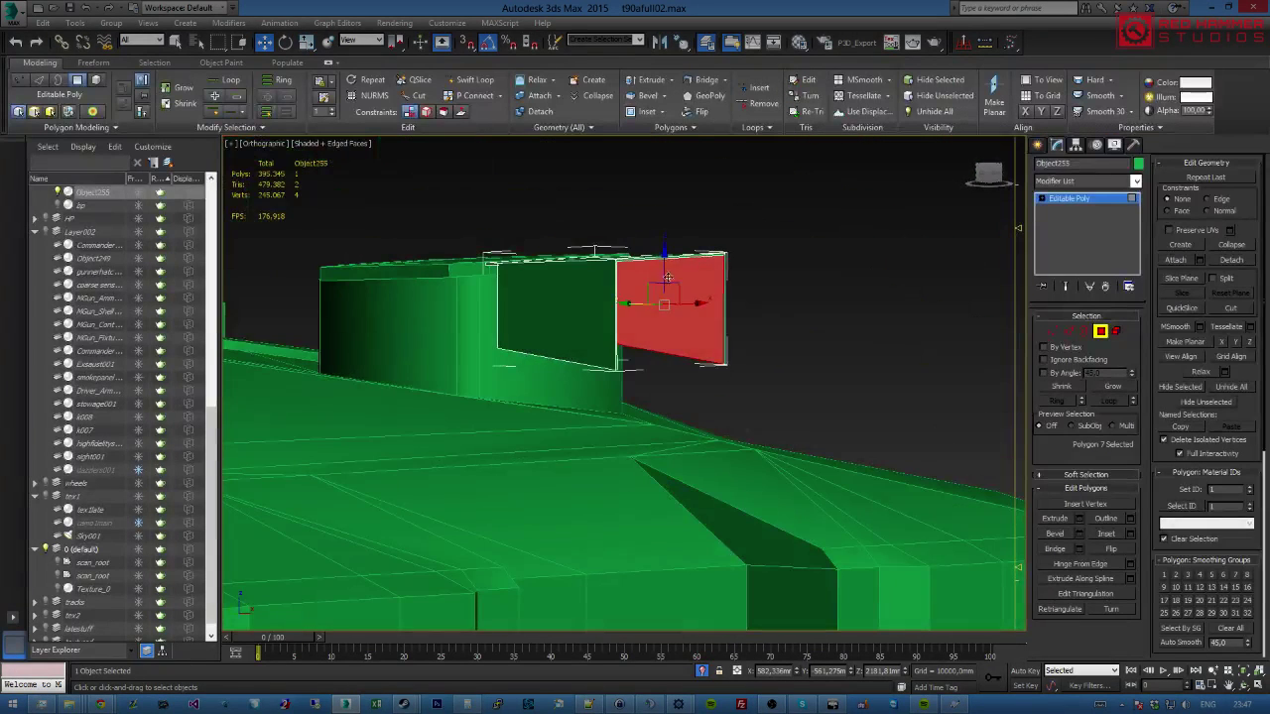
pyautogui.keyDown('shift'); pyautogui.moveTo(699, 316); pyautogui.dragTo(699, 391); pyautogui.keyUp('shift')
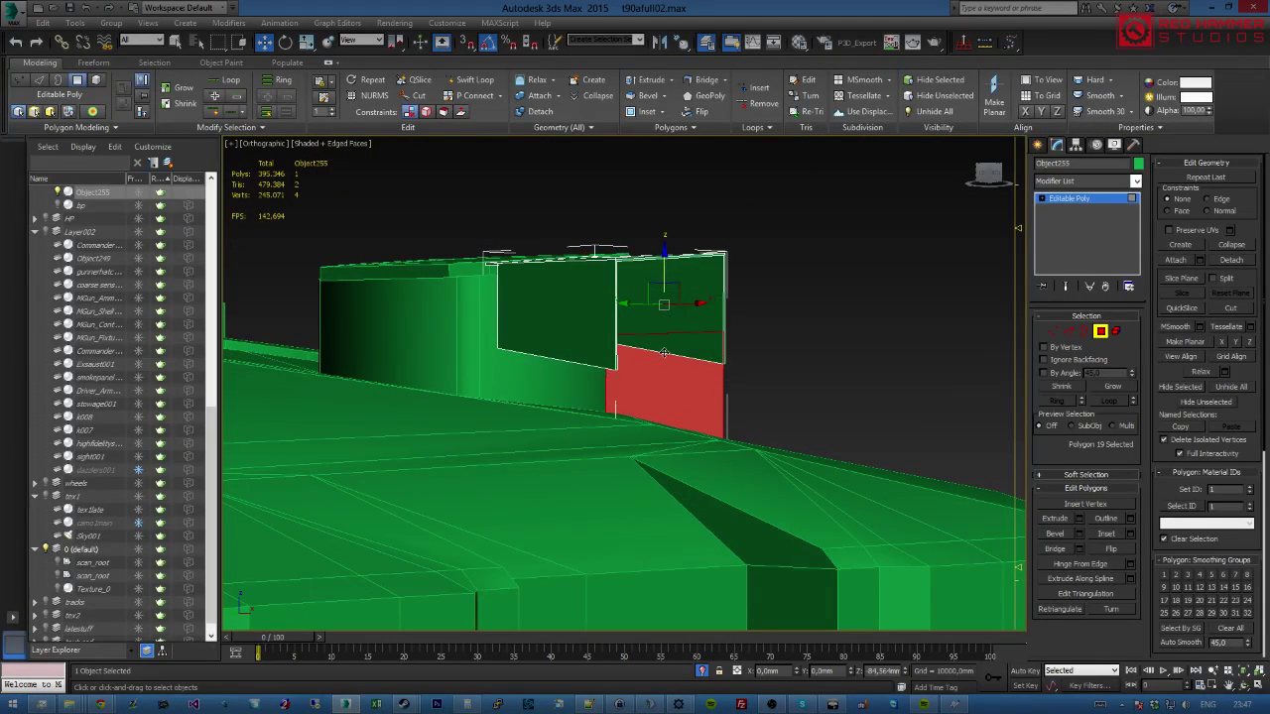
pyautogui.click(696, 354)
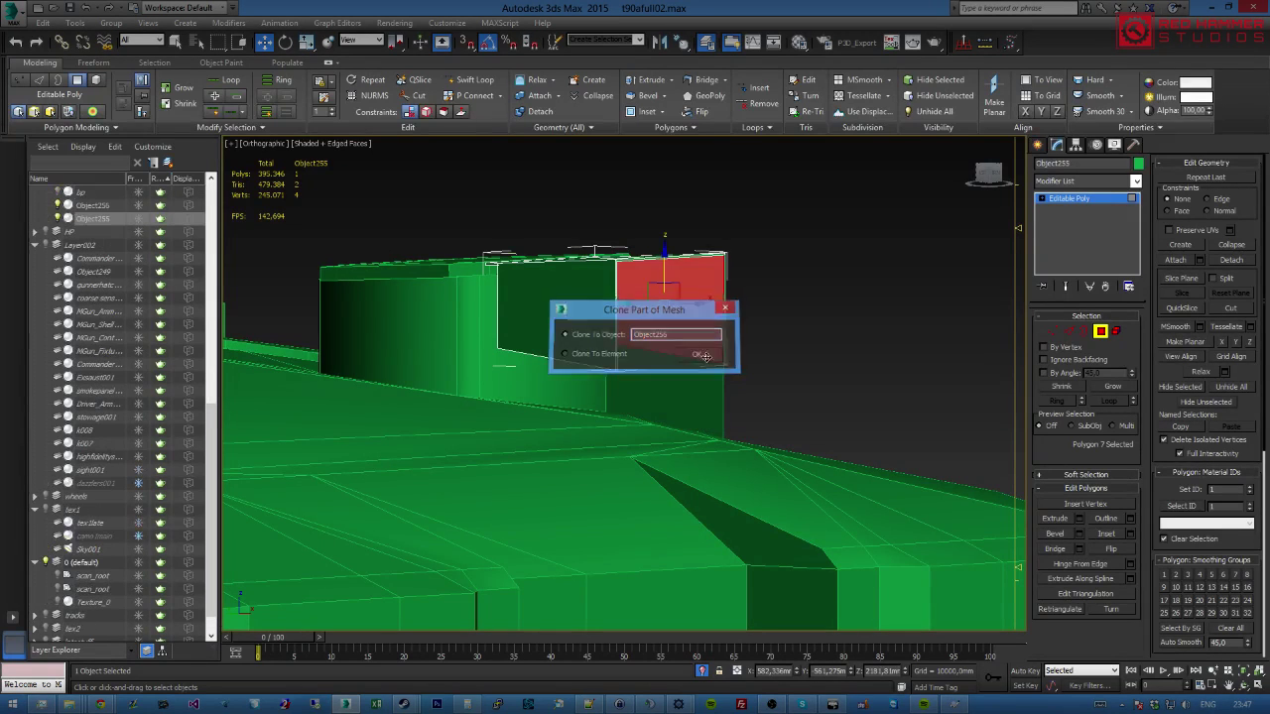
# Select the cloned side panel and centre its pivot to the object.
pyautogui.click(1101, 333)
pyautogui.click(691, 385)
pyautogui.moveTo(756, 392)
pyautogui.keyDown('alt'); pyautogui.mouseDown(button='middle')
pyautogui.moveTo(731, 411)
pyautogui.moveTo(683, 397)
pyautogui.moveTo(674, 374)
pyautogui.mouseUp(button='middle'); pyautogui.keyUp('alt')
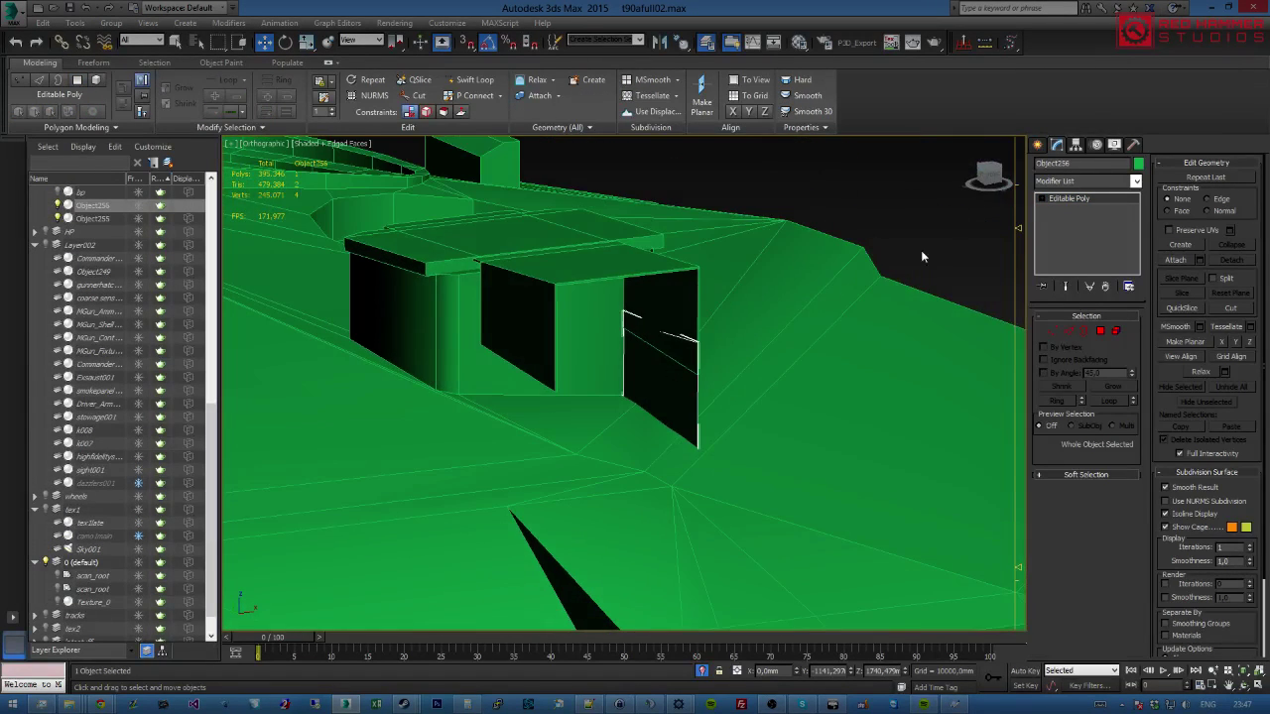
pyautogui.click(1074, 145)
pyautogui.click(1085, 228)
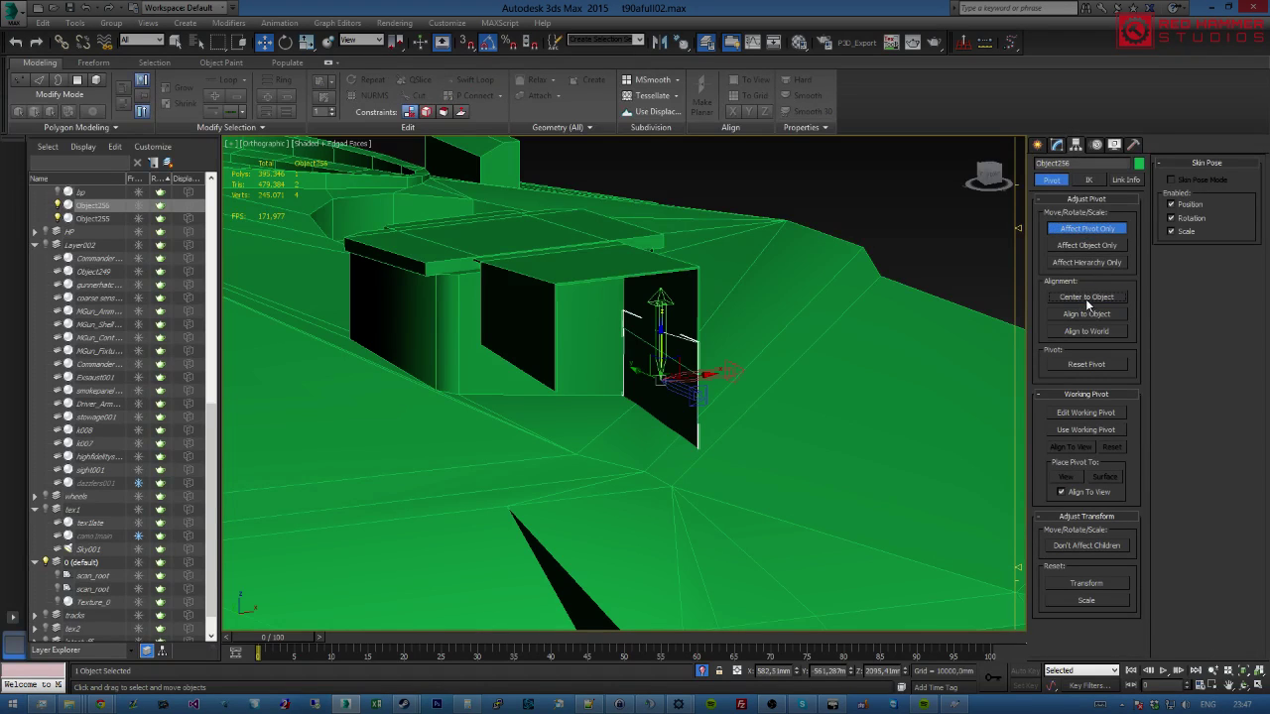
pyautogui.click(1085, 228)
# Move the cloned panel about 2 mm inward along X and flip its polygon's normal.
pyautogui.moveTo(712, 375); pyautogui.dragTo(687, 378)
pyautogui.scroll(4, 689, 378)
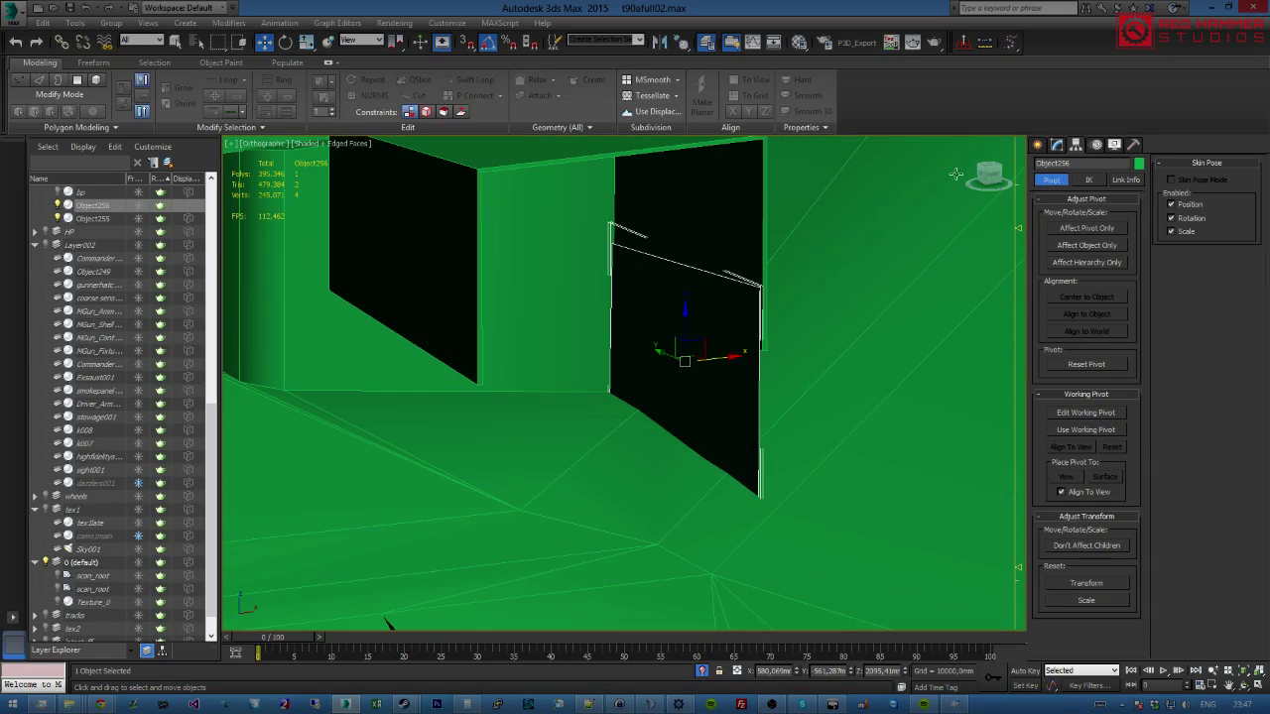
pyautogui.click(1057, 146)
pyautogui.keyDown('alt'); pyautogui.moveTo(867, 282); pyautogui.dragTo(699, 279, button='middle'); pyautogui.keyUp('alt')
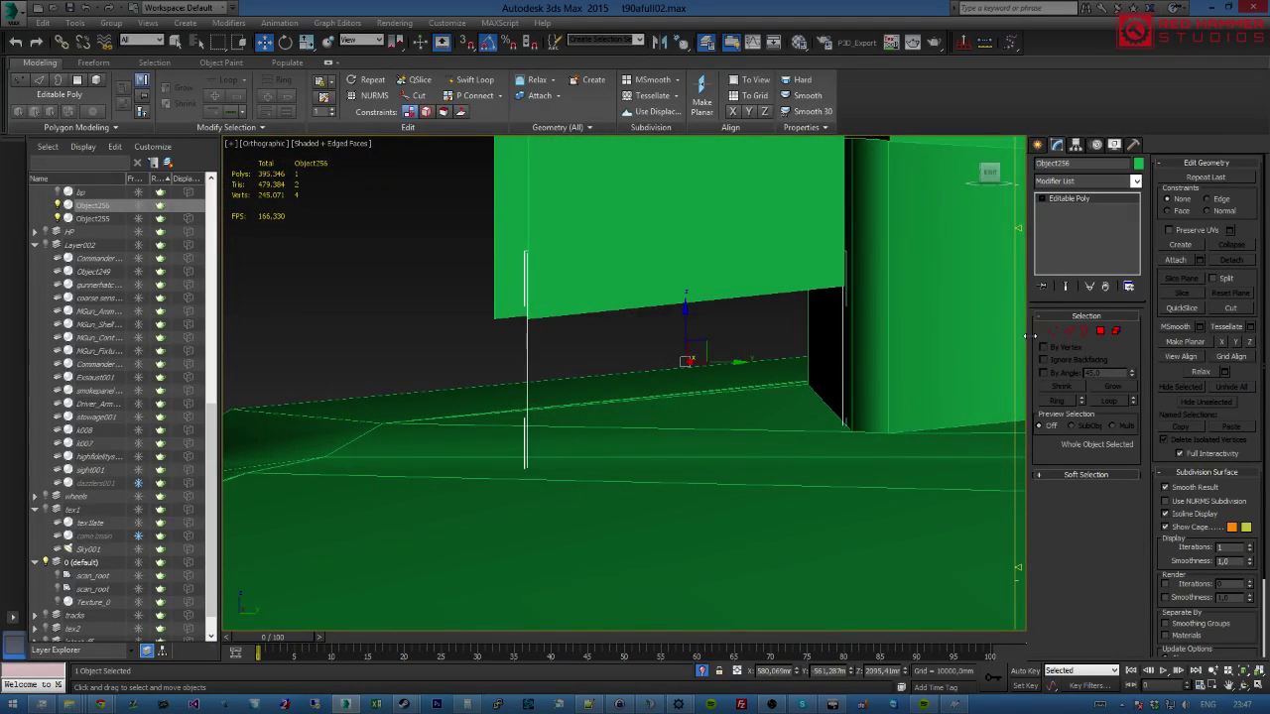
pyautogui.click(1100, 330)
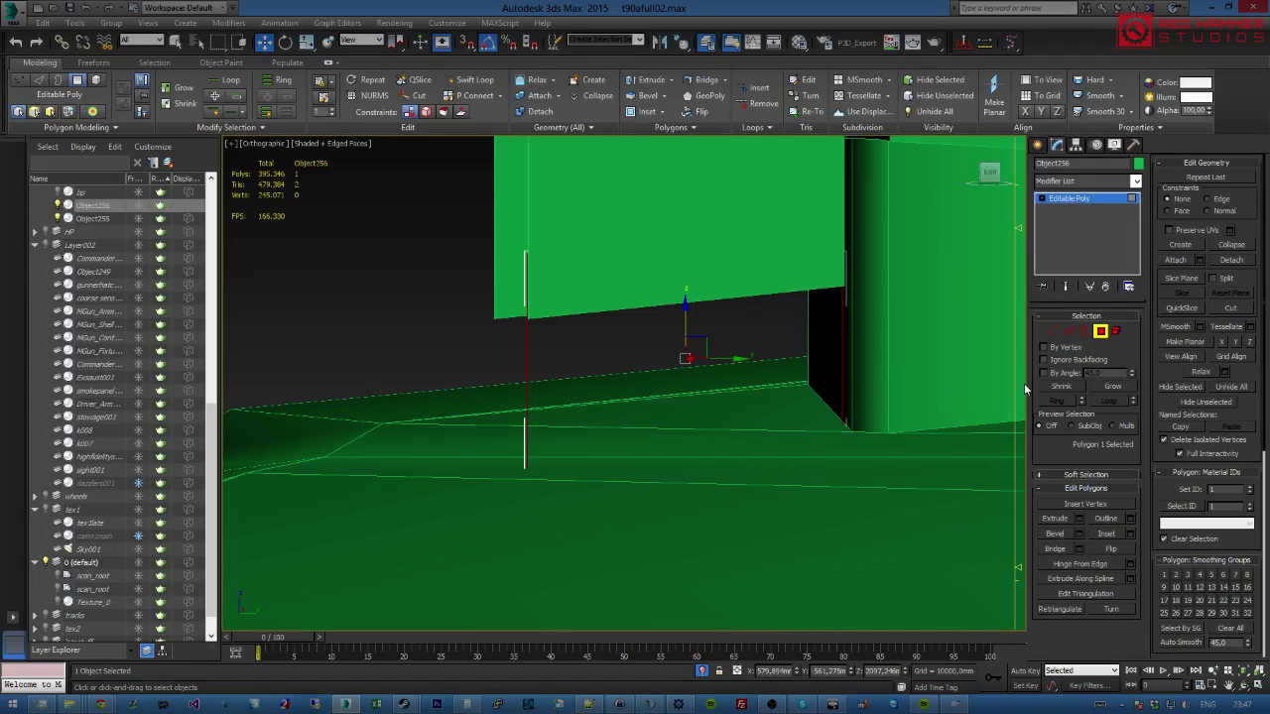
pyautogui.click(1107, 548)
# Slant the panel's front edge by moving its upper front vertex about 11 mm toward the box and adjusting the lower one.
pyautogui.press('1')
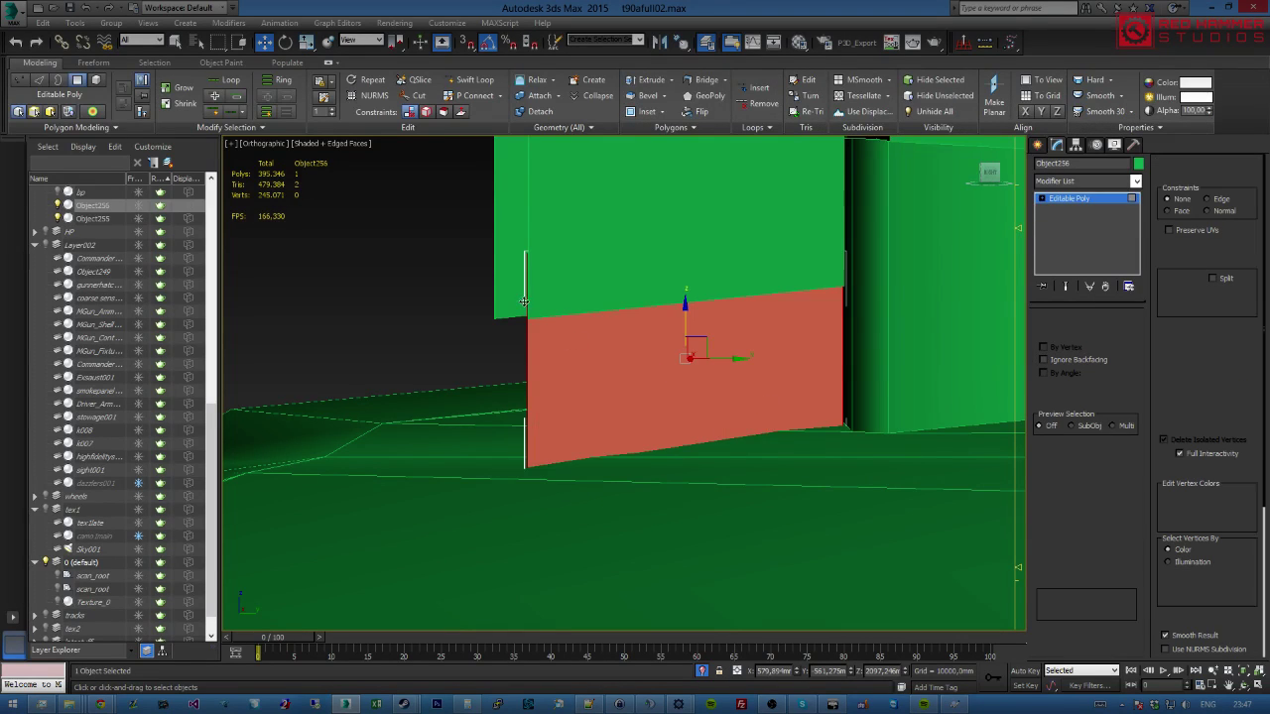
pyautogui.moveTo(518, 247); pyautogui.dragTo(568, 279)
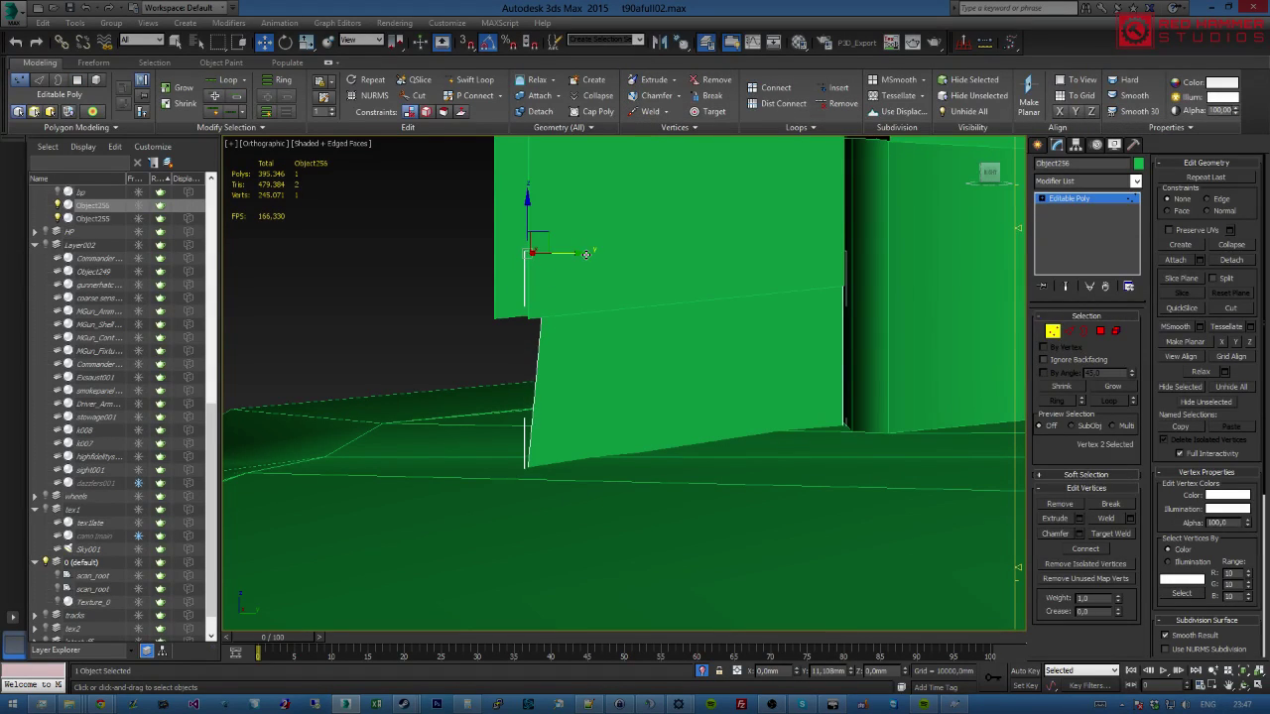
pyautogui.press('F3')
pyautogui.click(529, 468)
pyautogui.press('F3')
pyautogui.moveTo(565, 471); pyautogui.dragTo(543, 470)
pyautogui.keyDown('alt'); pyautogui.moveTo(543, 470); pyautogui.dragTo(286, 193, button='middle'); pyautogui.keyUp('alt')
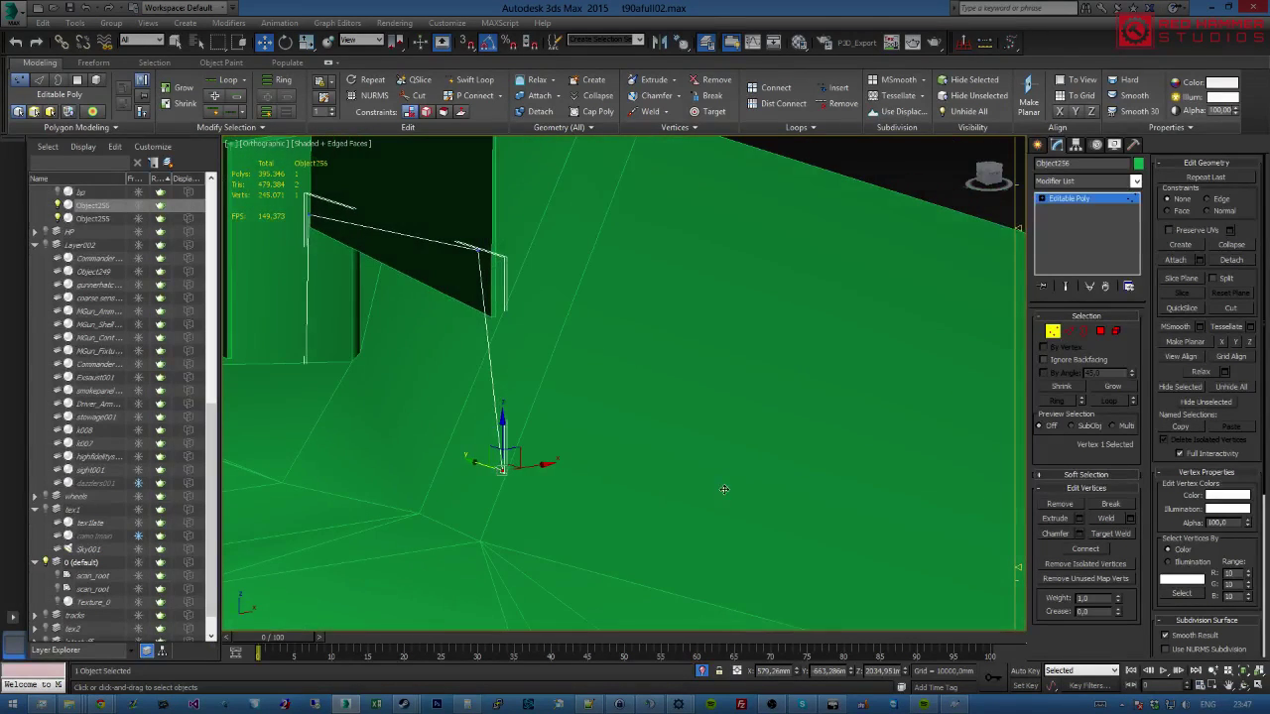
pyautogui.scroll(2, 367, 402)
pyautogui.click(375, 407)
pyautogui.keyDown('alt'); pyautogui.moveTo(375, 409); pyautogui.dragTo(280, 380, button='middle'); pyautogui.keyUp('alt')
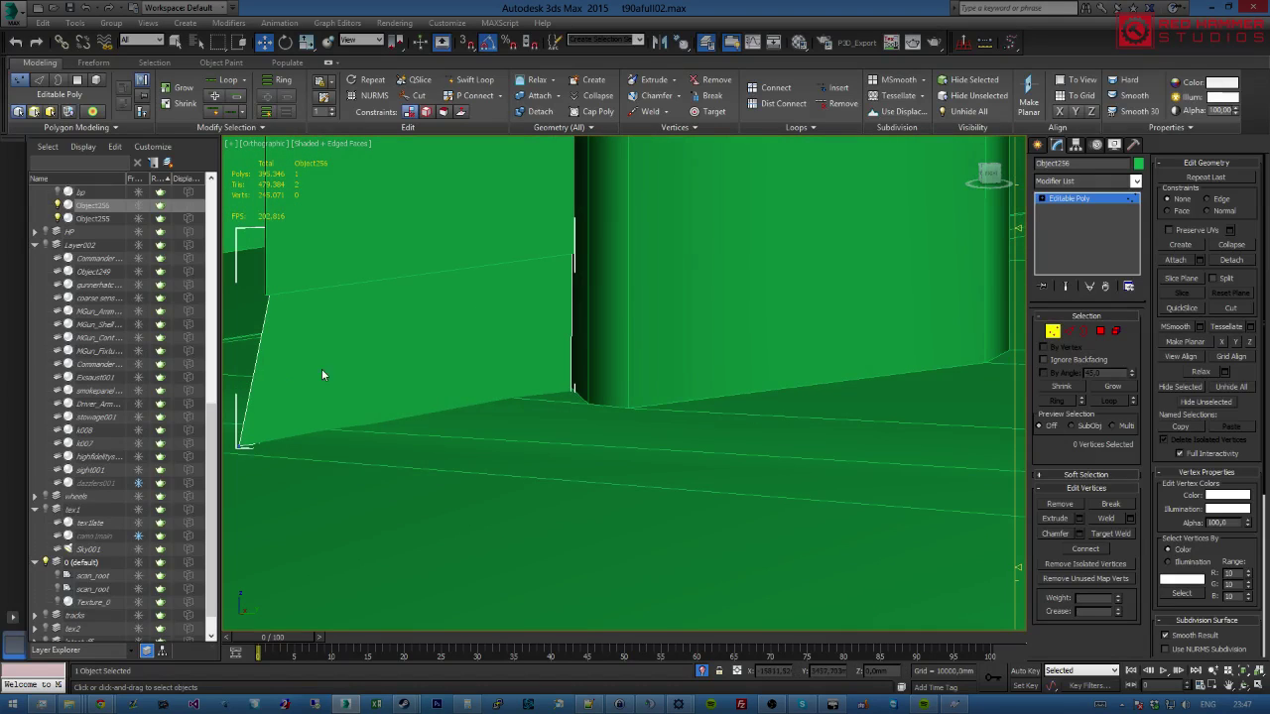
pyautogui.keyDown('alt'); pyautogui.moveTo(515, 246); pyautogui.dragTo(706, 272, button='middle'); pyautogui.keyUp('alt')
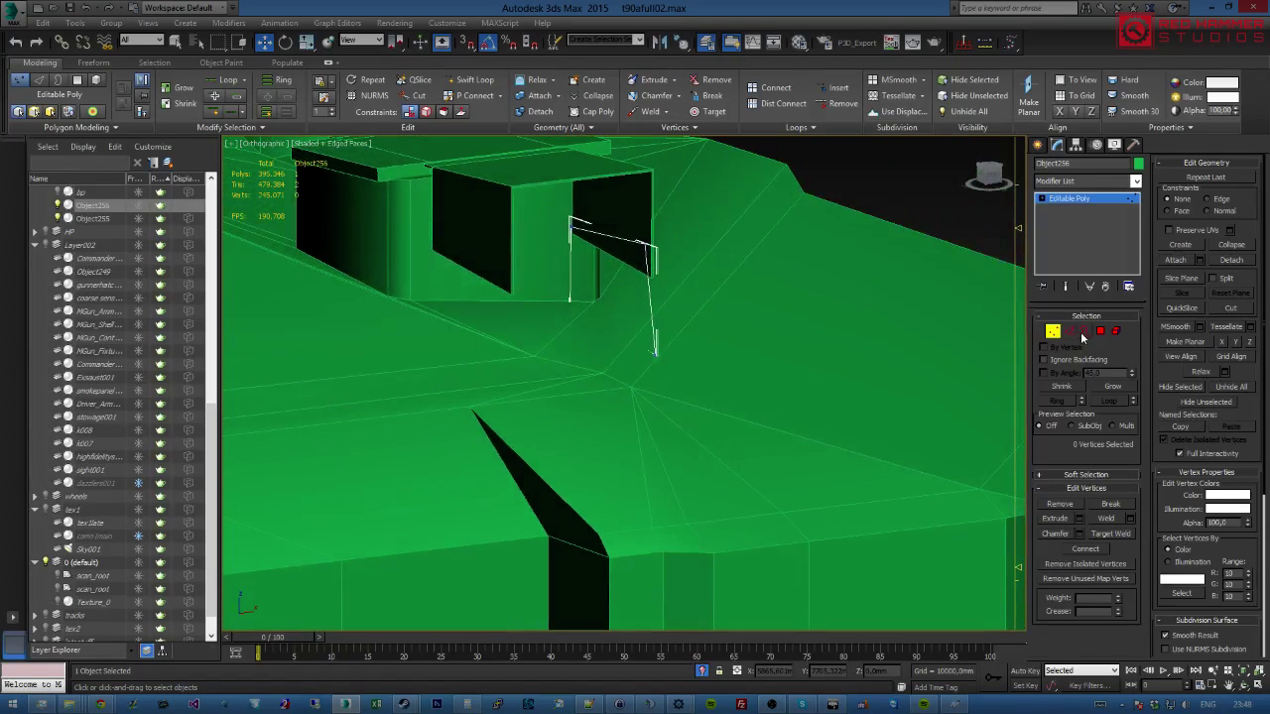
# Extend the panel's open border about 3 mm inward to give it thickness and cap the opening.
pyautogui.click(1065, 332)
pyautogui.click(1081, 331)
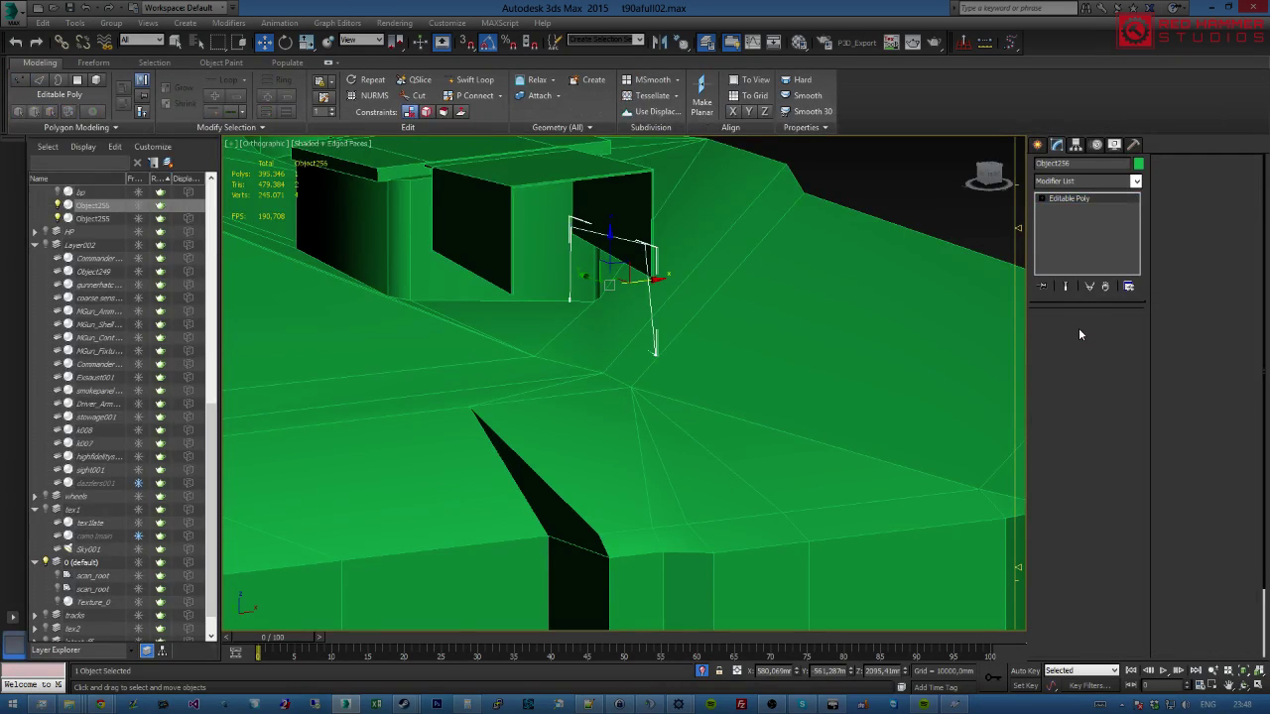
pyautogui.click(651, 298)
pyautogui.press('z')
pyautogui.keyDown('shift'); pyautogui.moveTo(613, 257); pyautogui.dragTo(605, 256); pyautogui.keyUp('shift')
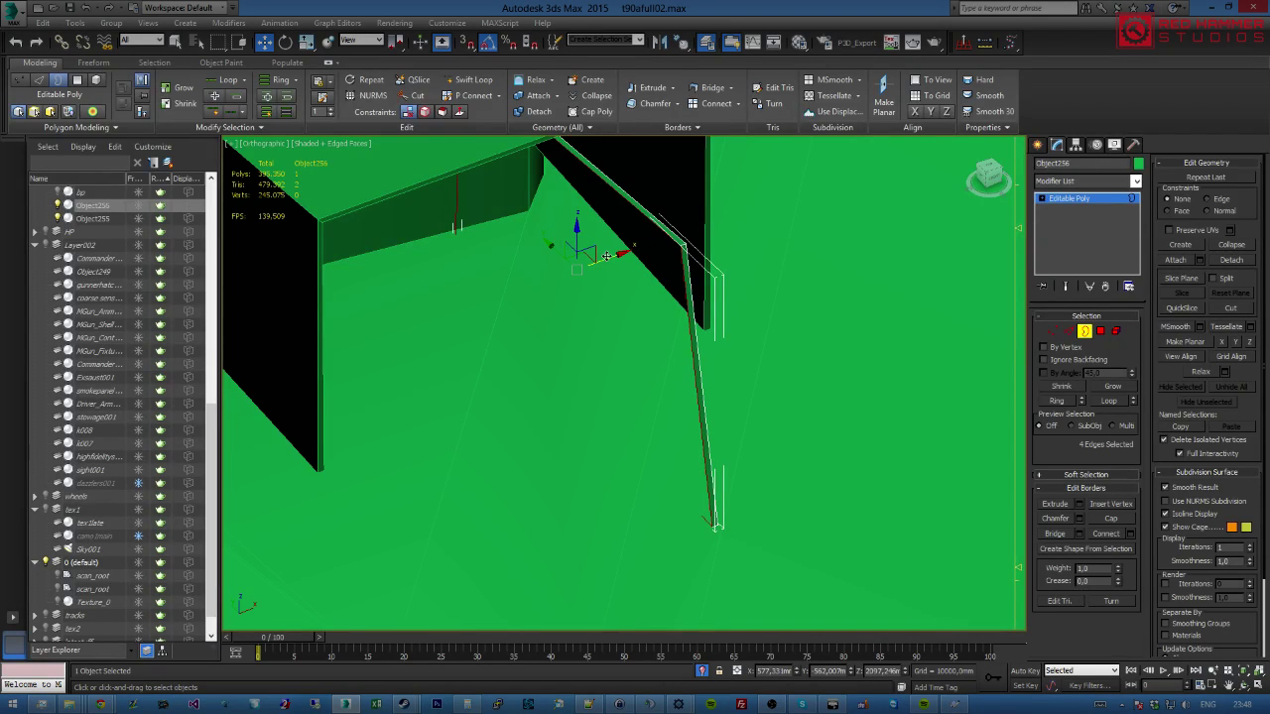
pyautogui.moveTo(694, 357)
pyautogui.keyDown('alt'); pyautogui.mouseDown(button='middle')
pyautogui.moveTo(765, 421)
pyautogui.moveTo(913, 369)
pyautogui.mouseUp(button='middle'); pyautogui.keyUp('alt')
# Copy the whole panel about 171 mm along X to beneath the cover's opposite side wall, cloning it to an element.
pyautogui.click(1115, 331)
pyautogui.click(836, 408)
pyautogui.scroll(-2, 836, 408)
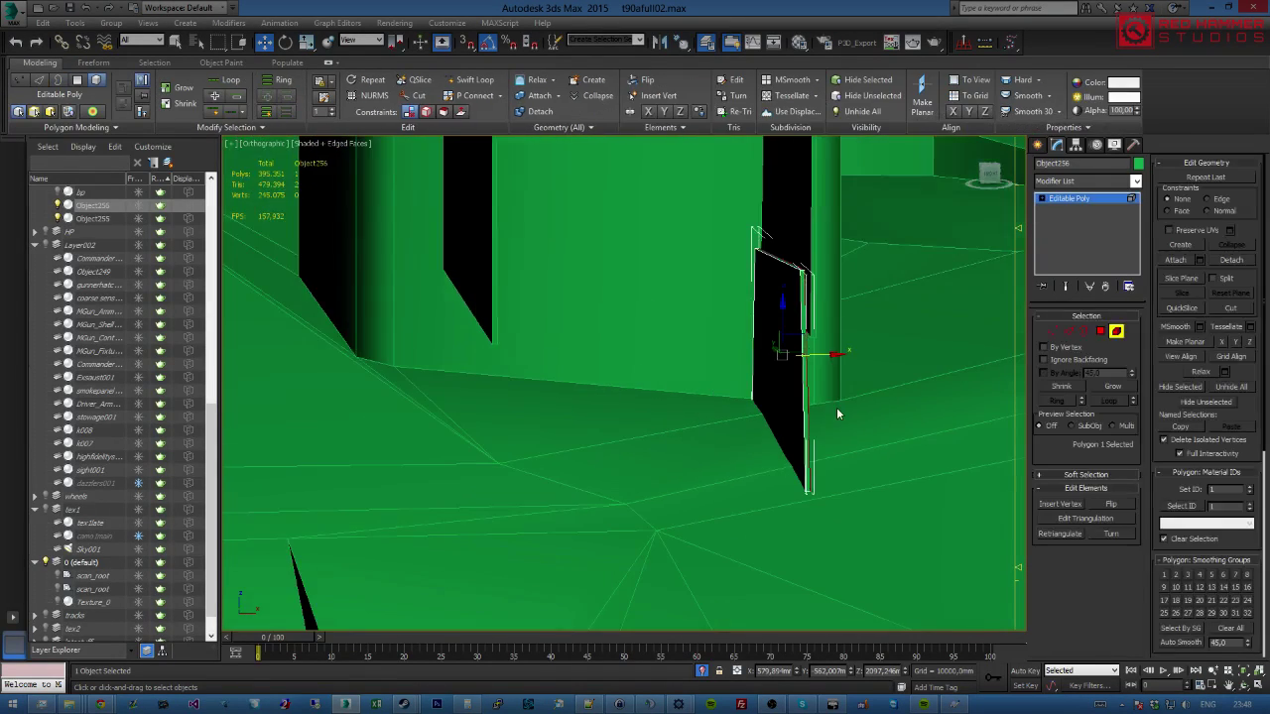
pyautogui.doubleClick(802, 327)
pyautogui.moveTo(801, 328); pyautogui.dragTo(512, 343)
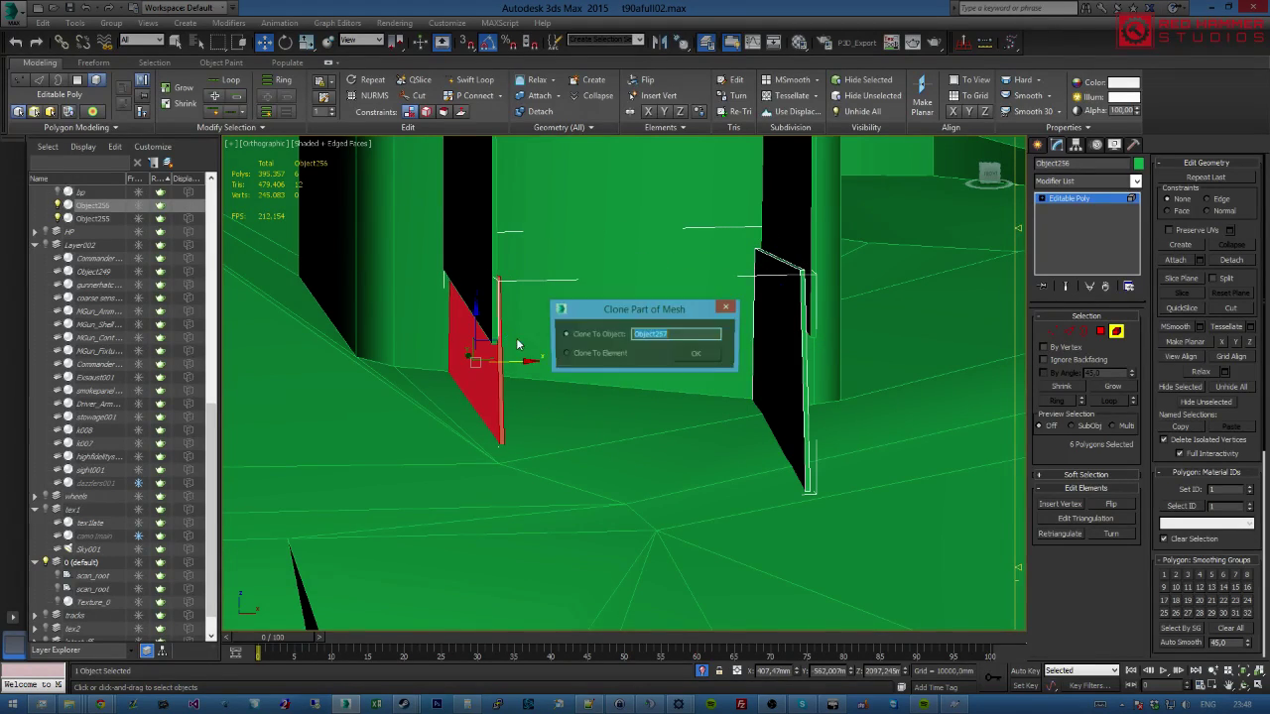
pyautogui.click(590, 354)
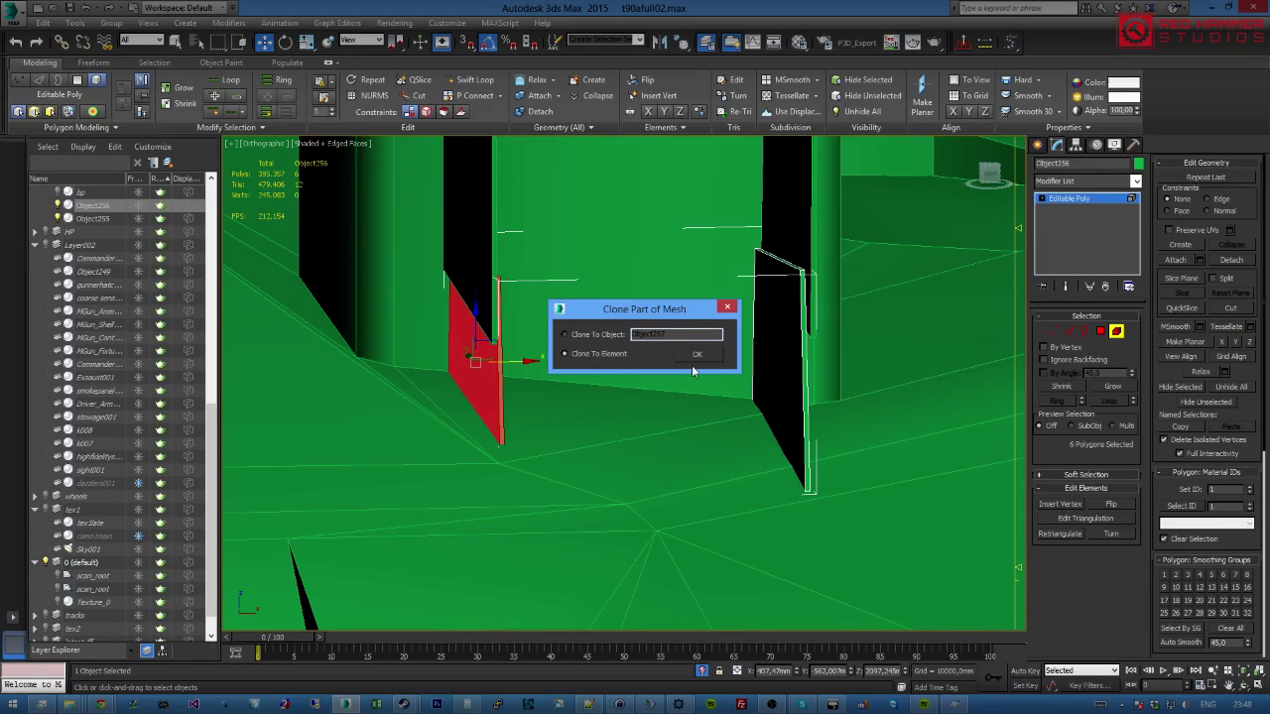
pyautogui.click(697, 354)
pyautogui.moveTo(700, 373)
pyautogui.keyDown('alt'); pyautogui.mouseDown(button='middle')
pyautogui.moveTo(720, 380)
pyautogui.moveTo(687, 374)
pyautogui.moveTo(779, 373)
pyautogui.moveTo(769, 390)
pyautogui.moveTo(751, 367)
pyautogui.mouseUp(button='middle'); pyautogui.keyUp('alt')
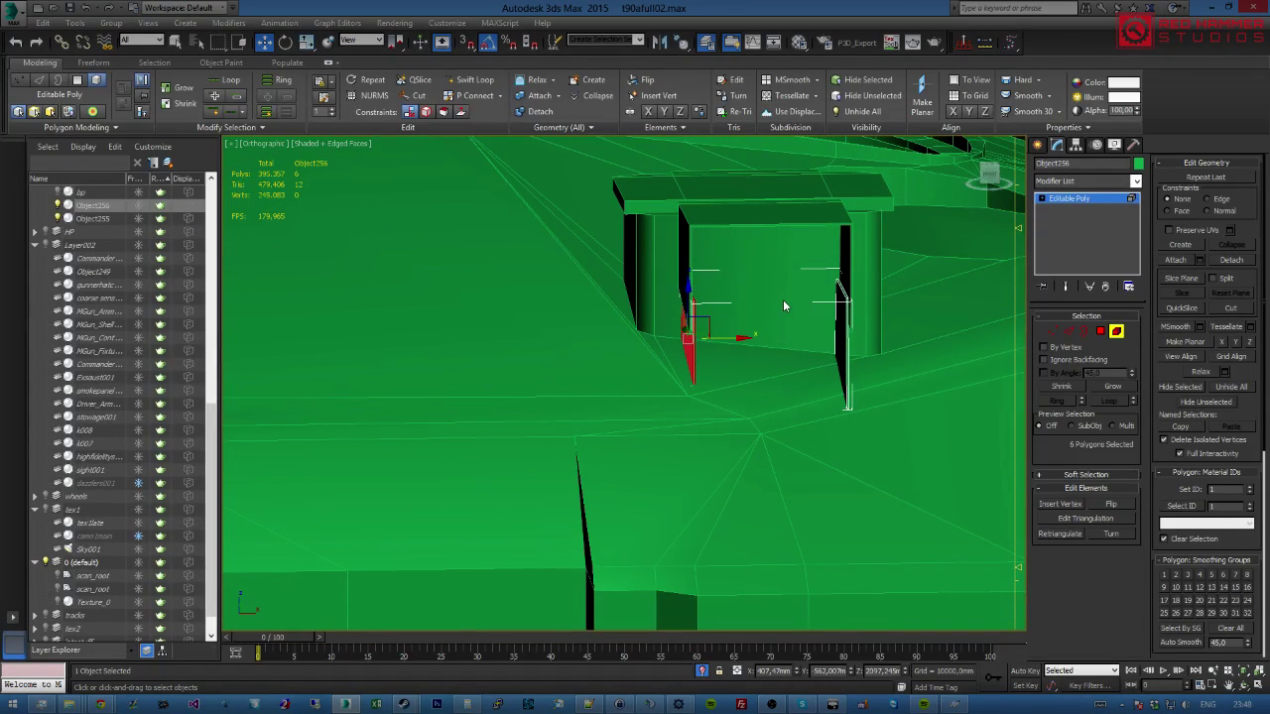
# Examine the two lower side panels against the cover, the box and the turret roof from the front, side and above.
pyautogui.keyDown('alt'); pyautogui.moveTo(782, 300); pyautogui.dragTo(785, 332, button='middle'); pyautogui.keyUp('alt')
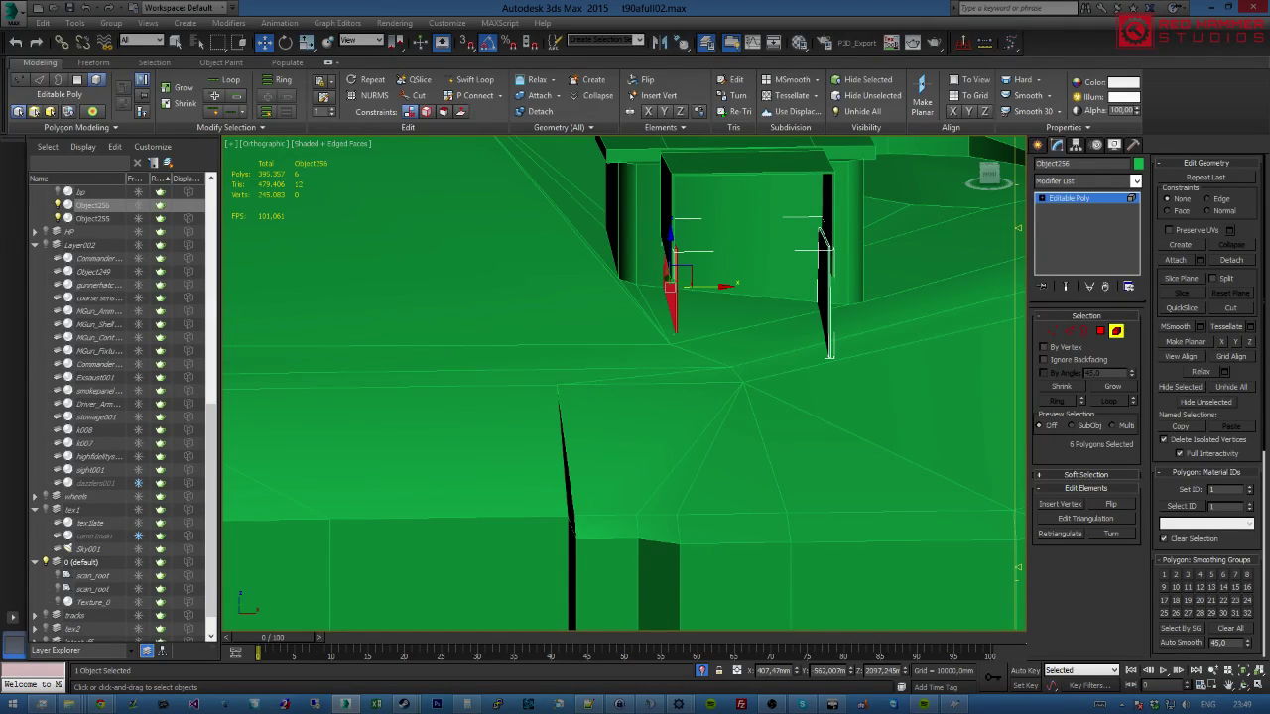
pyautogui.keyDown('alt'); pyautogui.moveTo(896, 271); pyautogui.dragTo(849, 288, button='middle'); pyautogui.keyUp('alt')
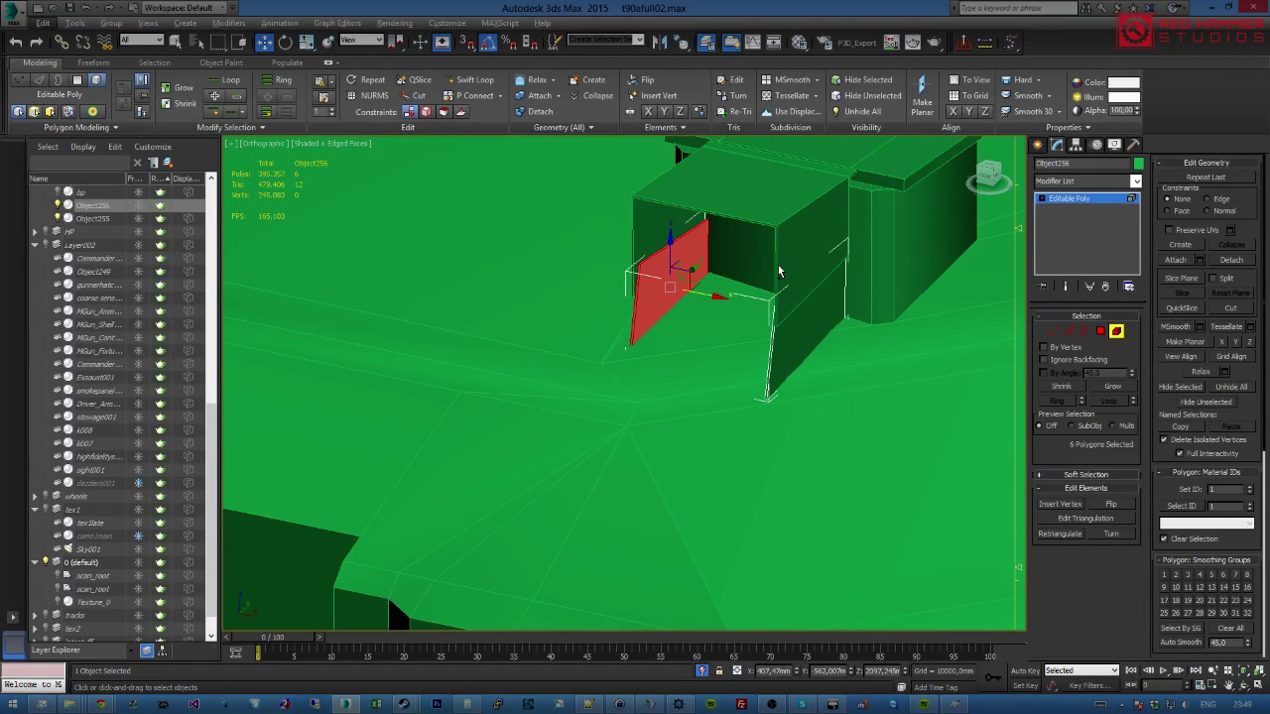
pyautogui.moveTo(770, 281)
pyautogui.keyDown('alt'); pyautogui.mouseDown(button='middle')
pyautogui.moveTo(754, 283)
pyautogui.moveTo(810, 259)
pyautogui.moveTo(775, 279)
pyautogui.mouseUp(button='middle'); pyautogui.keyUp('alt')
pyautogui.press('4')
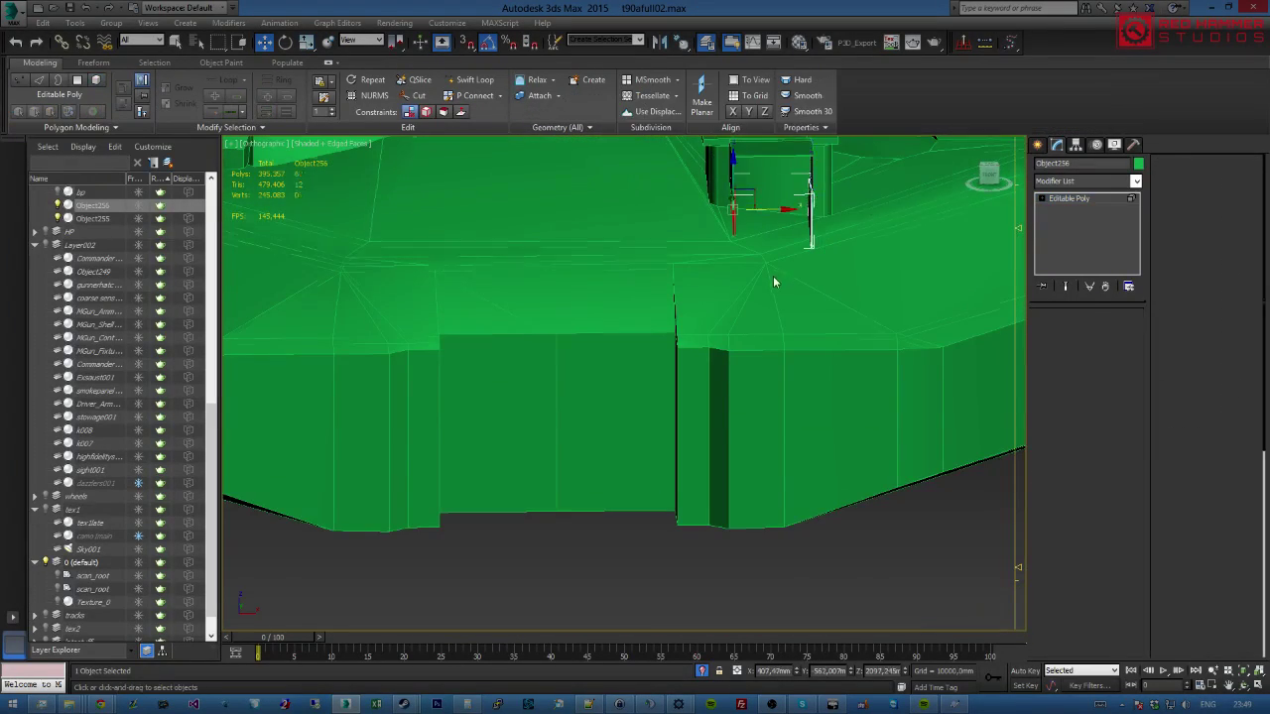
pyautogui.press('4')
pyautogui.scroll(-10, 775, 279)
pyautogui.moveTo(694, 319)
pyautogui.keyDown('alt'); pyautogui.mouseDown(button='middle')
pyautogui.moveTo(901, 335)
pyautogui.moveTo(873, 343)
pyautogui.moveTo(709, 309)
pyautogui.mouseUp(button='middle'); pyautogui.keyUp('alt')
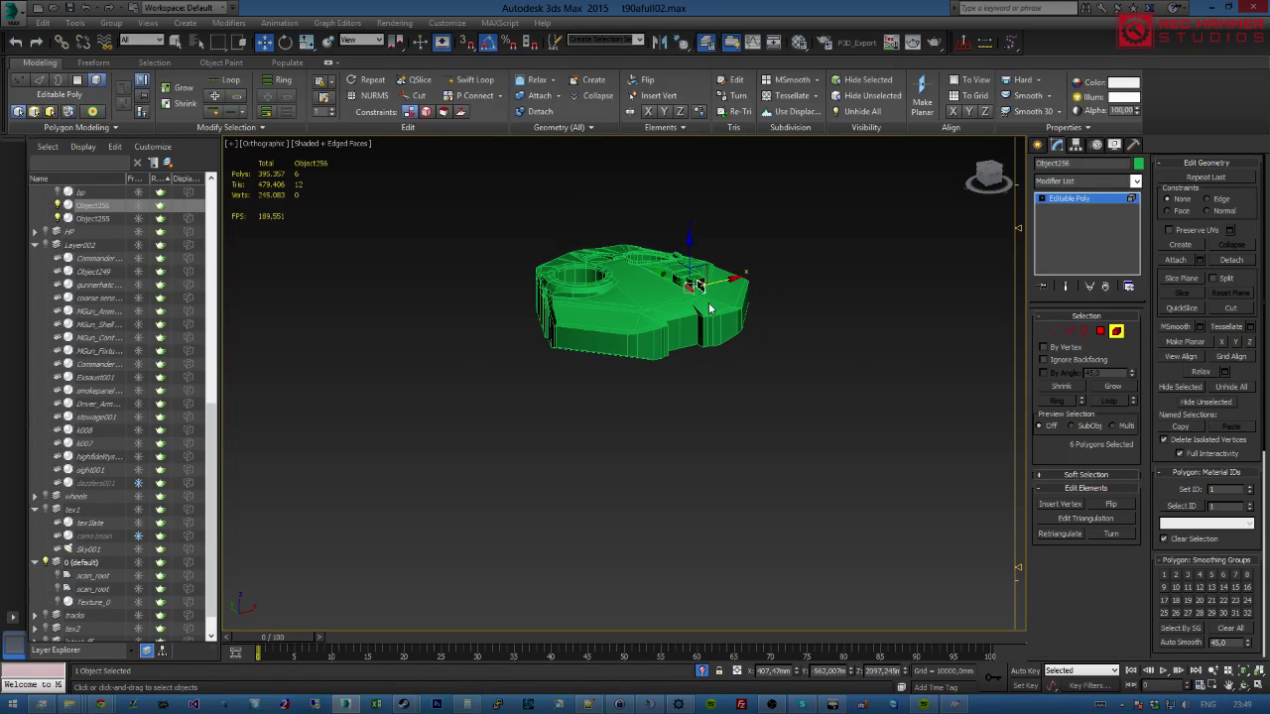
pyautogui.scroll(3, 709, 308)
pyautogui.scroll(3, 664, 347)
pyautogui.moveTo(664, 347)
pyautogui.keyDown('alt'); pyautogui.mouseDown(button='middle')
pyautogui.moveTo(649, 382)
pyautogui.moveTo(684, 350)
pyautogui.mouseUp(button='middle'); pyautogui.keyUp('alt')
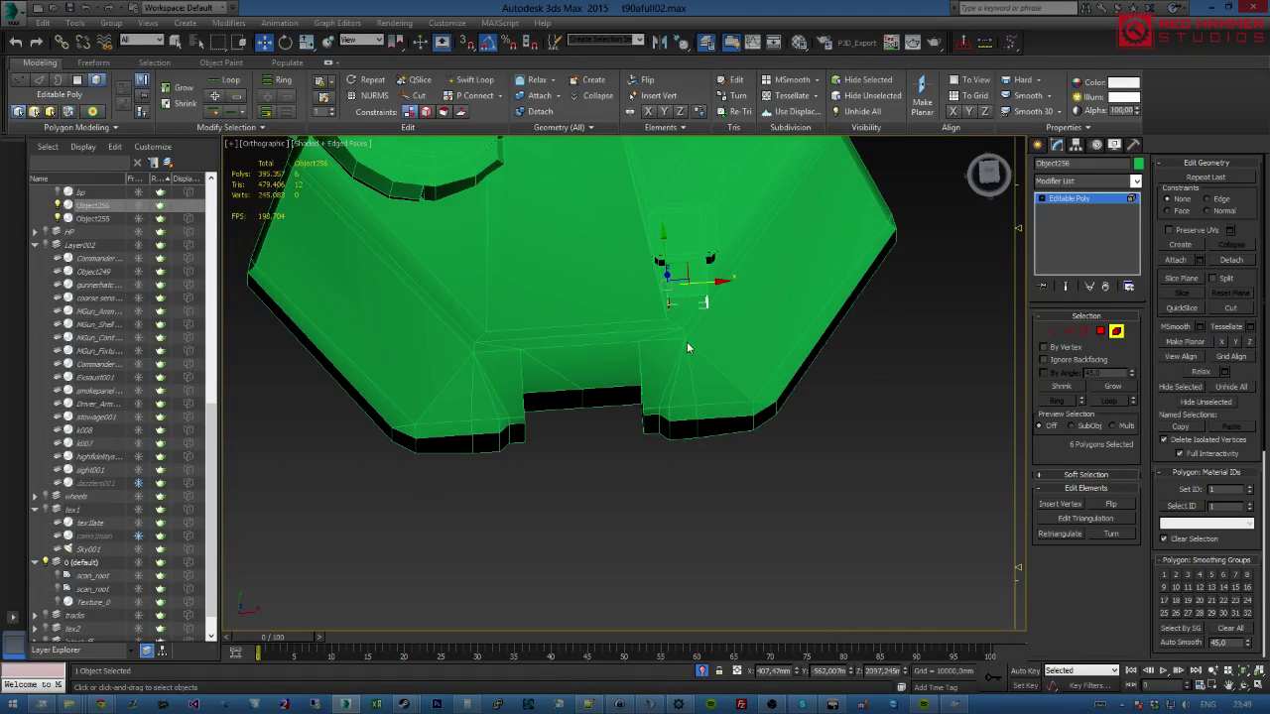
# Clear the panel selection, select the turret body and examine its surface and edges around the box and front notch.
pyautogui.hotkey('ctrl', 'd')
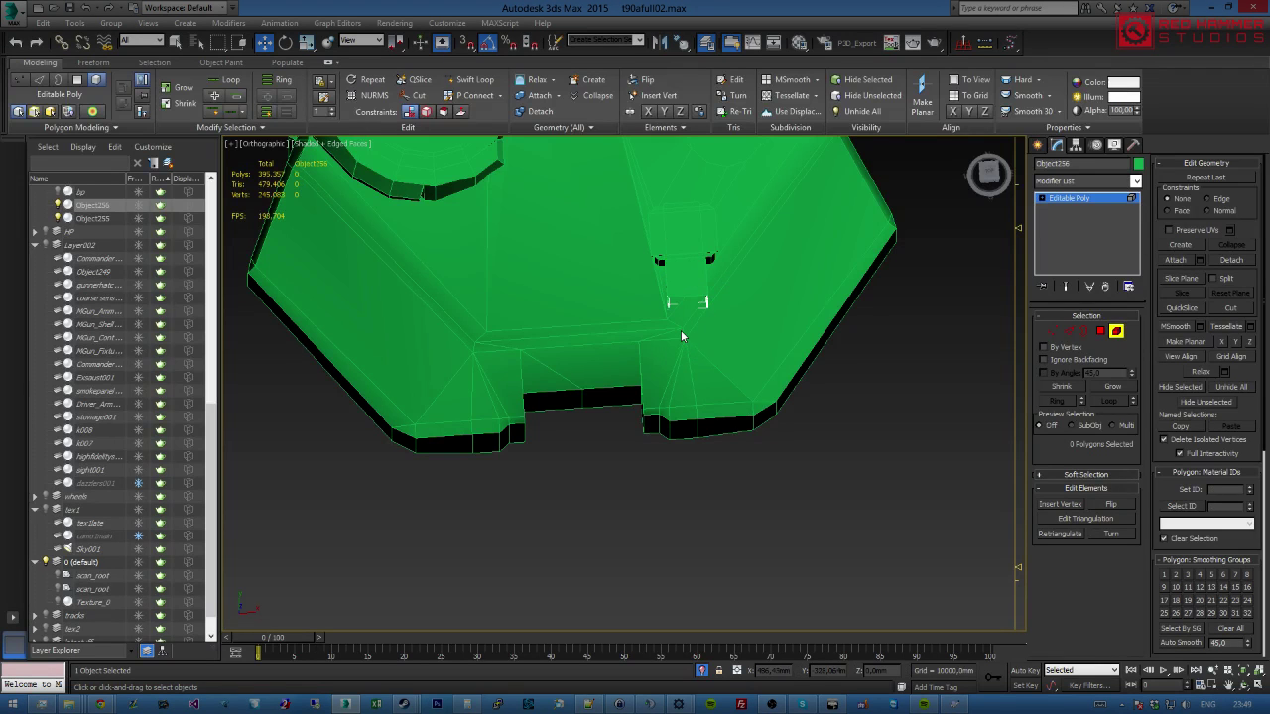
pyautogui.press('4')
pyautogui.click(682, 336)
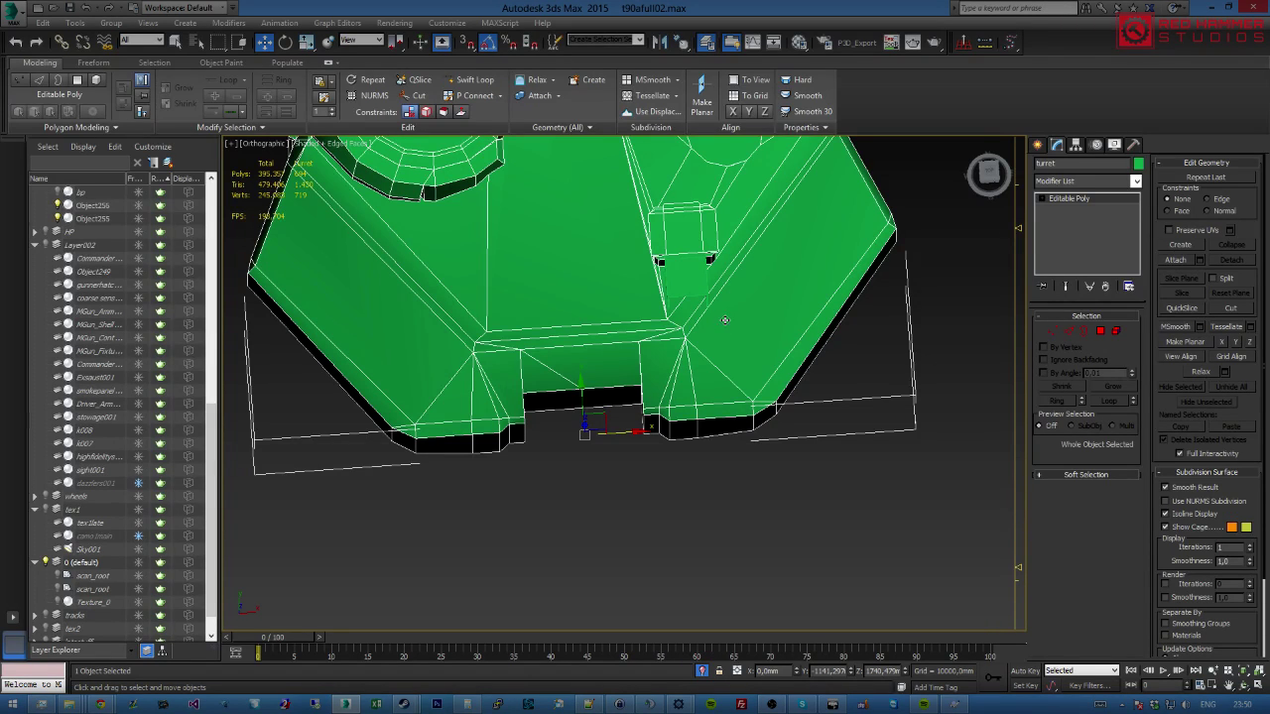
pyautogui.keyDown('alt'); pyautogui.moveTo(729, 289); pyautogui.dragTo(701, 346, button='middle'); pyautogui.keyUp('alt')
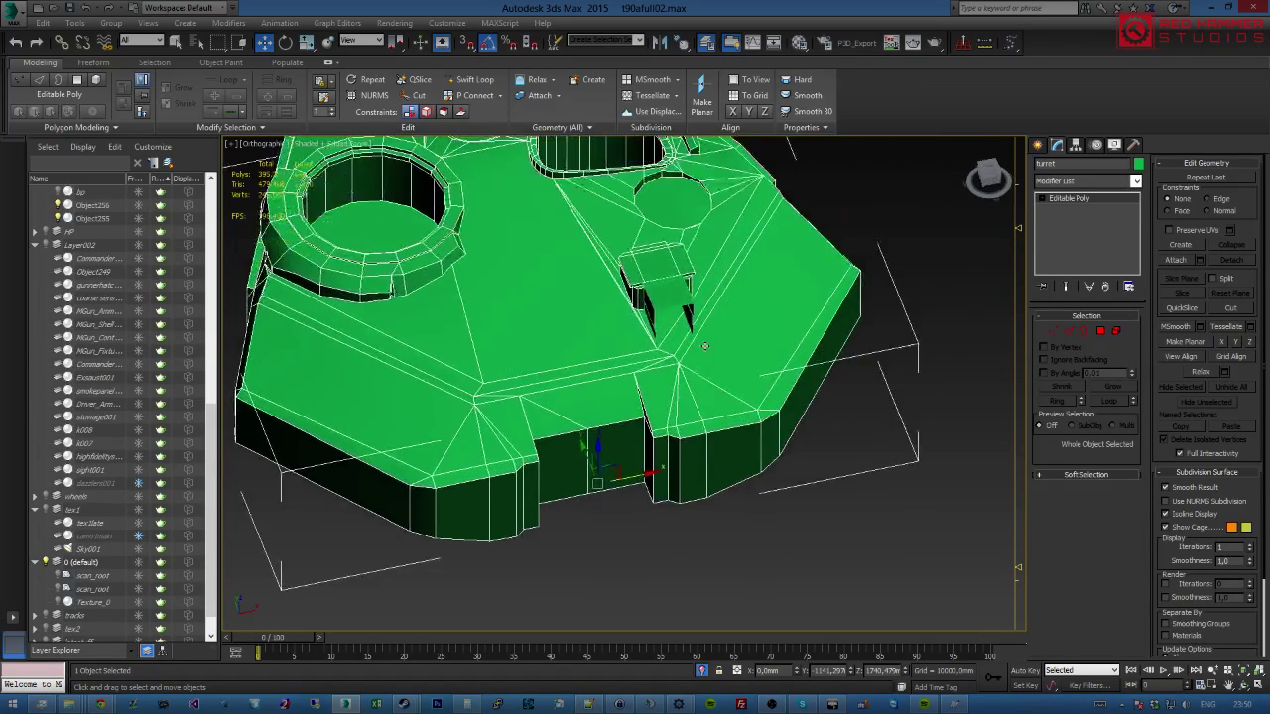
pyautogui.scroll(3, 724, 342)
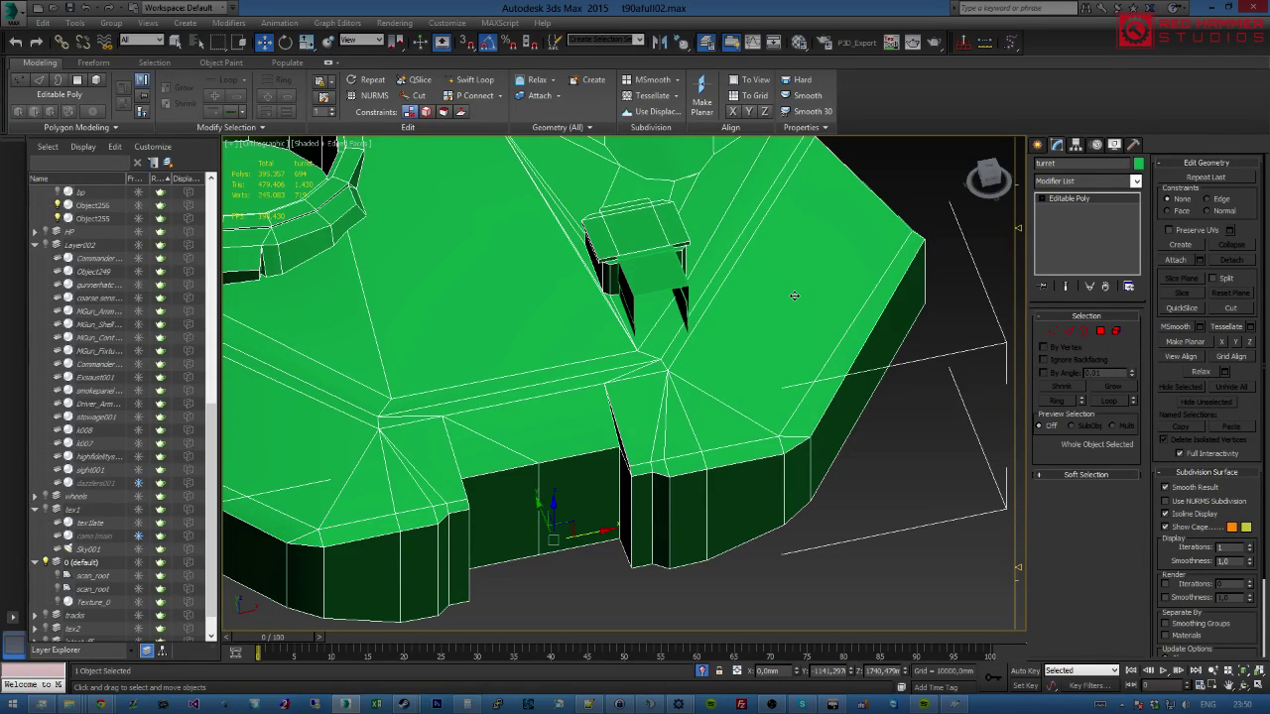
pyautogui.keyDown('alt'); pyautogui.moveTo(668, 342); pyautogui.dragTo(710, 326, button='middle'); pyautogui.keyUp('alt')
pyautogui.scroll(3, 746, 227)
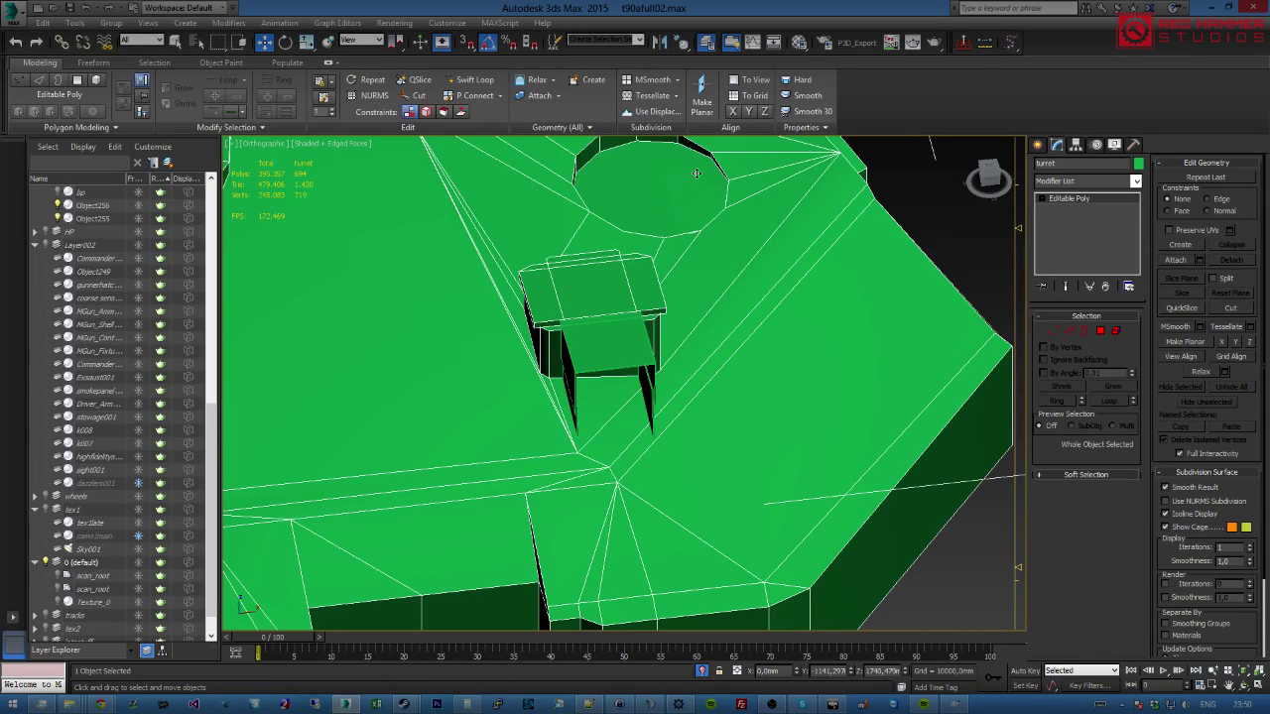
pyautogui.moveTo(755, 335)
pyautogui.keyDown('alt'); pyautogui.mouseDown(button='middle')
pyautogui.moveTo(780, 258)
pyautogui.moveTo(732, 339)
pyautogui.mouseUp(button='middle'); pyautogui.keyUp('alt')
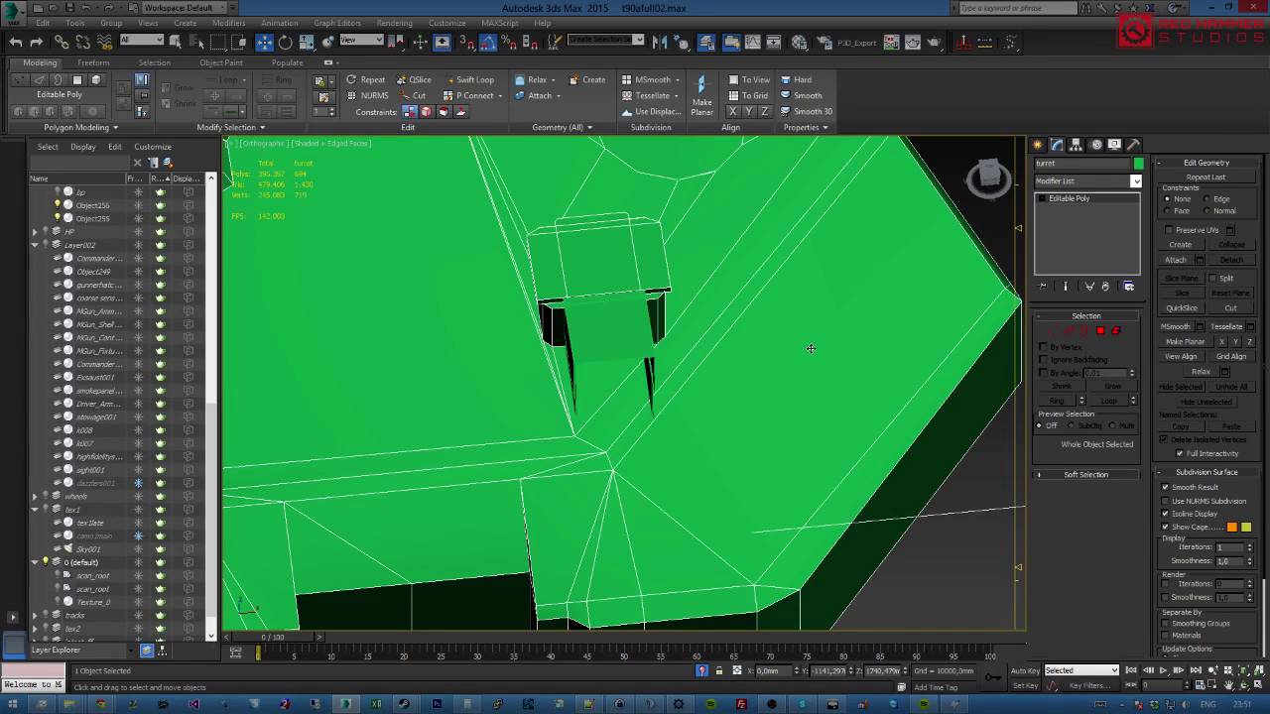
pyautogui.keyDown('alt'); pyautogui.moveTo(714, 394); pyautogui.dragTo(729, 339, button='middle'); pyautogui.keyUp('alt')
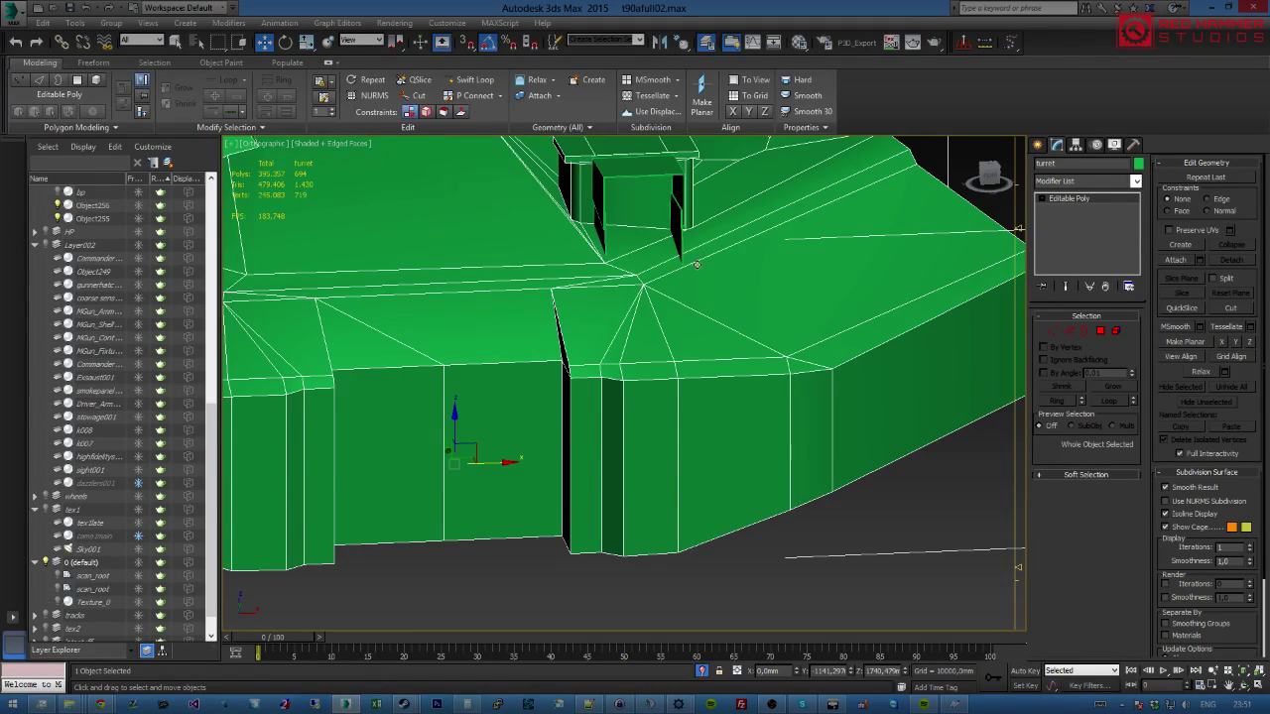
pyautogui.moveTo(685, 307); pyautogui.dragTo(690, 280, button='middle')
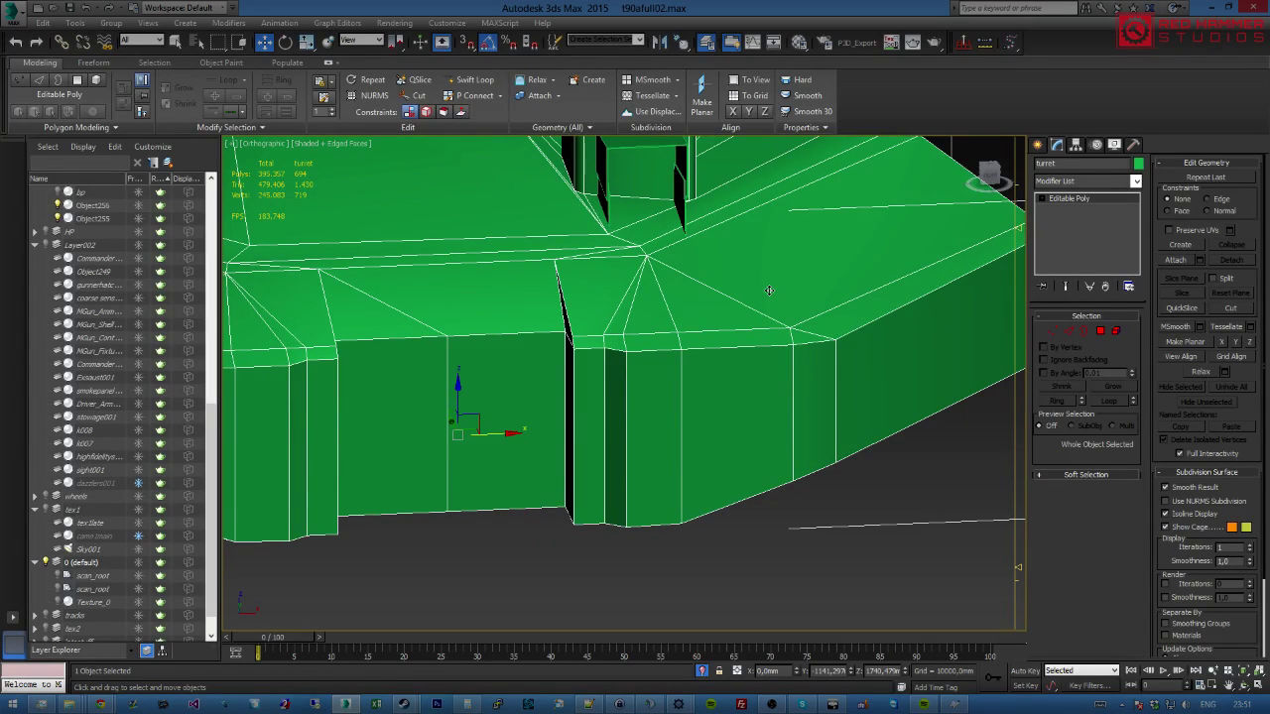
# Target-weld the extra middle vertices of the front notch's back wall onto its corner nearest the box.
pyautogui.scroll(2, 671, 283)
pyautogui.keyDown('alt'); pyautogui.moveTo(671, 282); pyautogui.dragTo(720, 372, button='middle'); pyautogui.keyUp('alt')
pyautogui.scroll(-5, 732, 377)
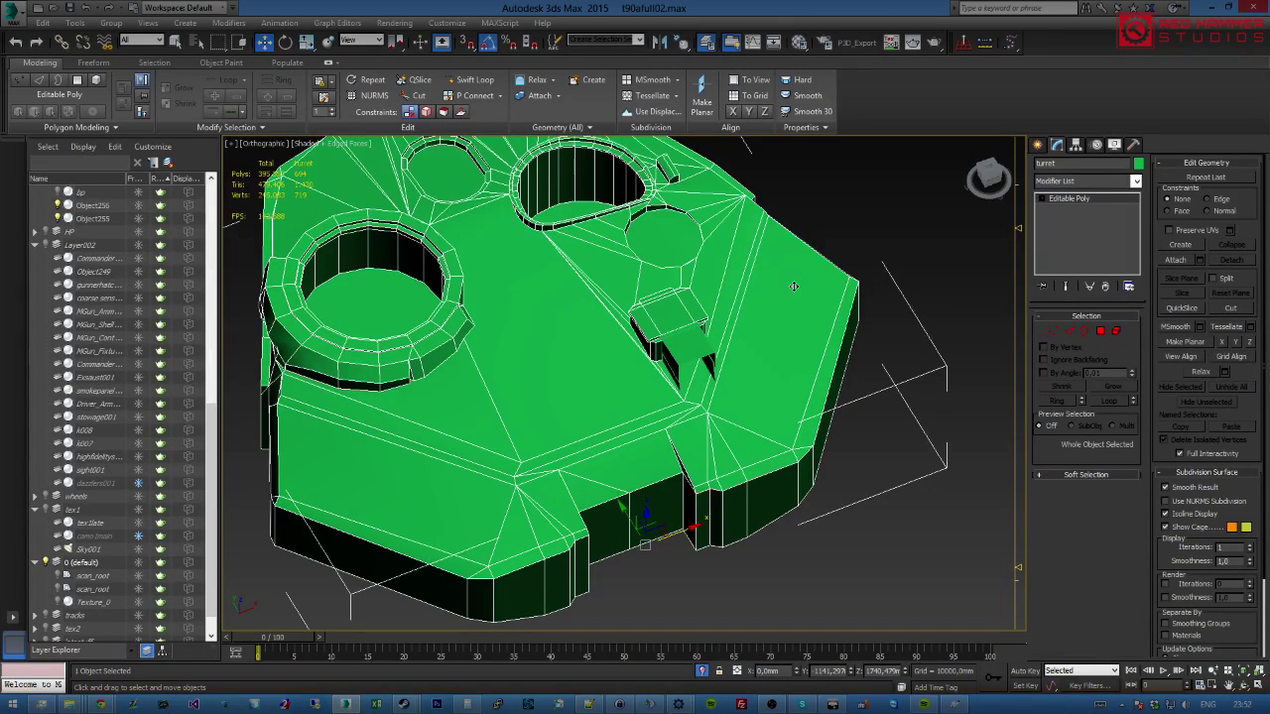
pyautogui.keyDown('alt'); pyautogui.moveTo(702, 441); pyautogui.dragTo(657, 397, button='middle'); pyautogui.keyUp('alt')
pyautogui.scroll(3, 655, 403)
pyautogui.press('1')
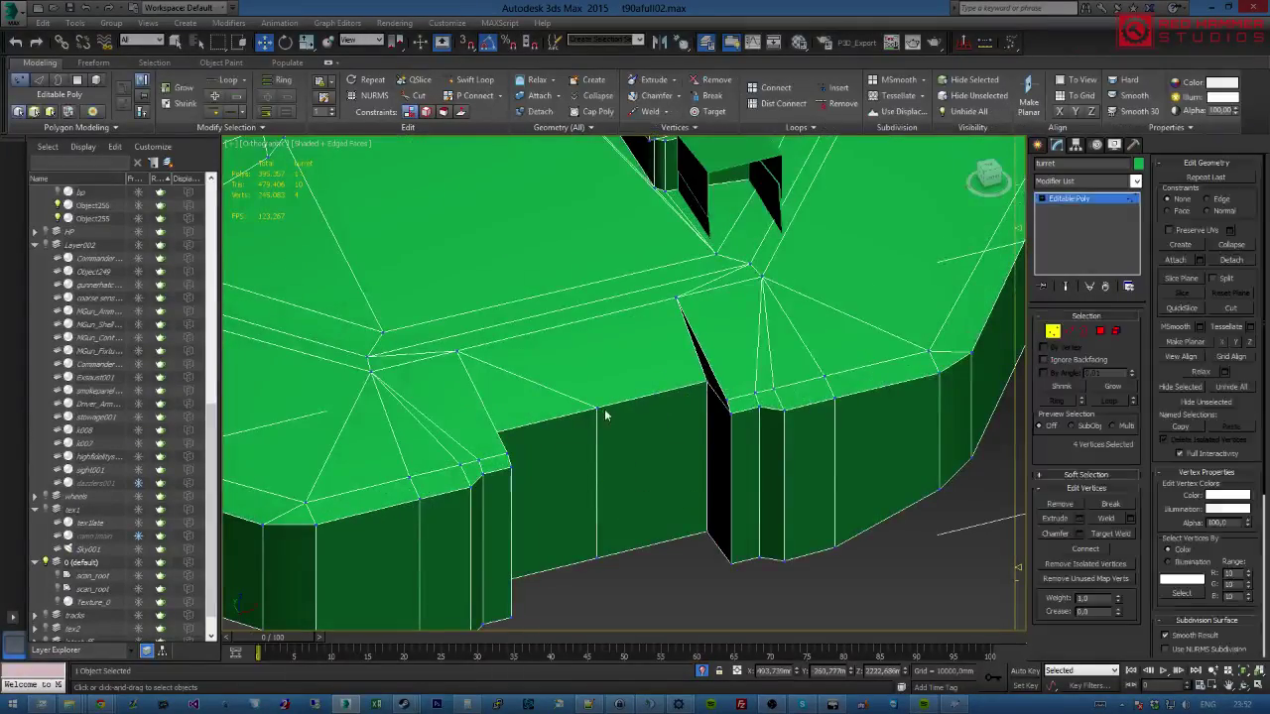
pyautogui.hotkey('ctrl', 'shift', 'w')
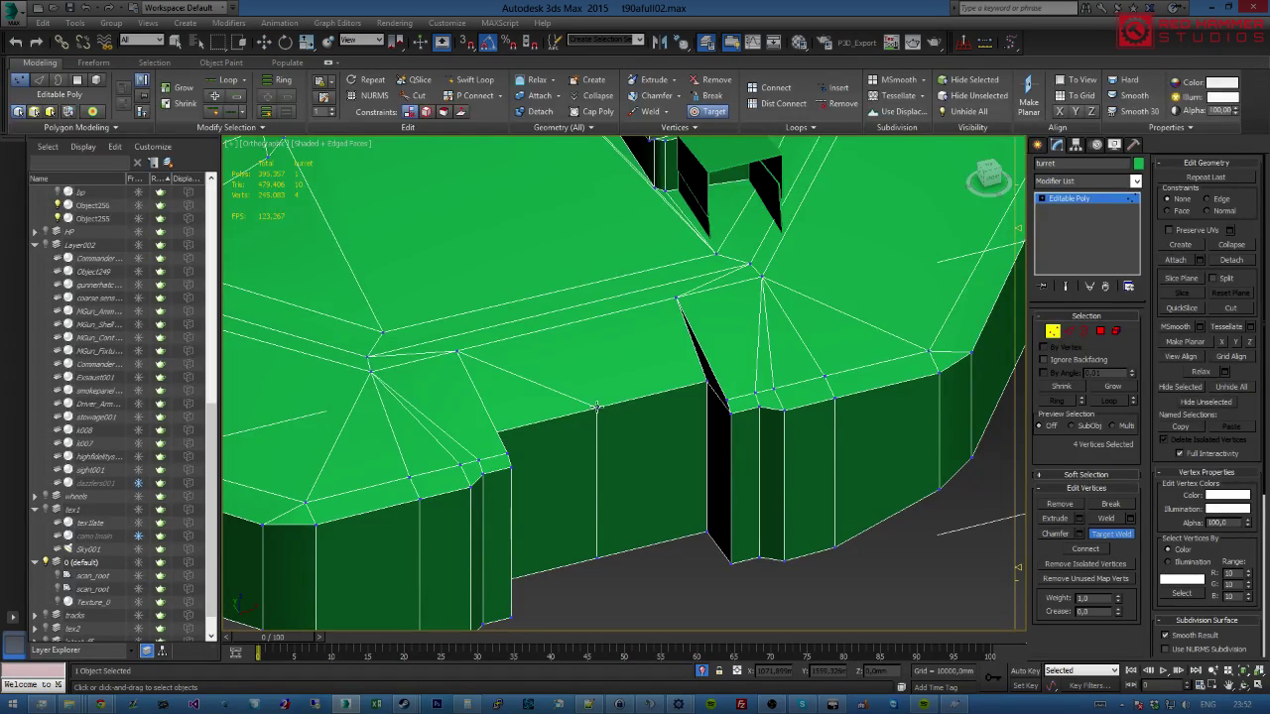
pyautogui.keyDown('alt'); pyautogui.moveTo(708, 381); pyautogui.dragTo(758, 439, button='middle'); pyautogui.keyUp('alt')
pyautogui.click(632, 388)
pyautogui.click(735, 393)
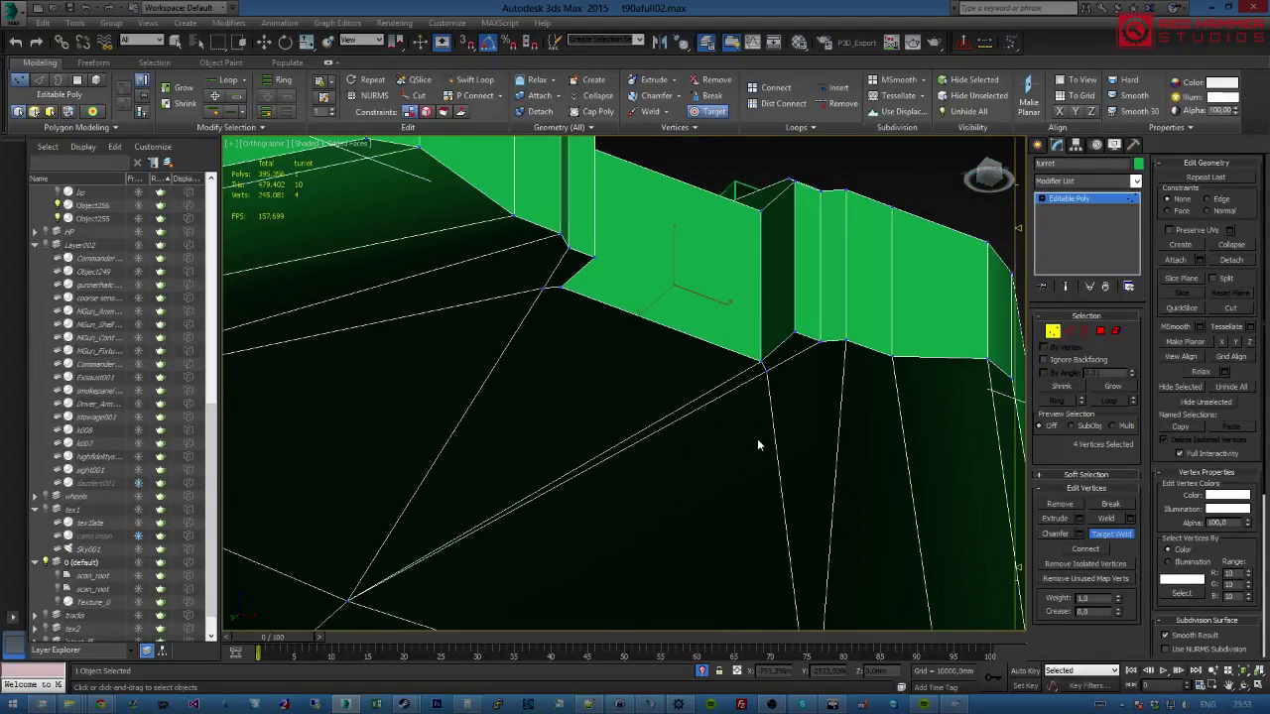
# Target-weld the stray vertices on the turret's underside to the notch's two lower corners.
pyautogui.click(553, 291)
pyautogui.click(561, 287)
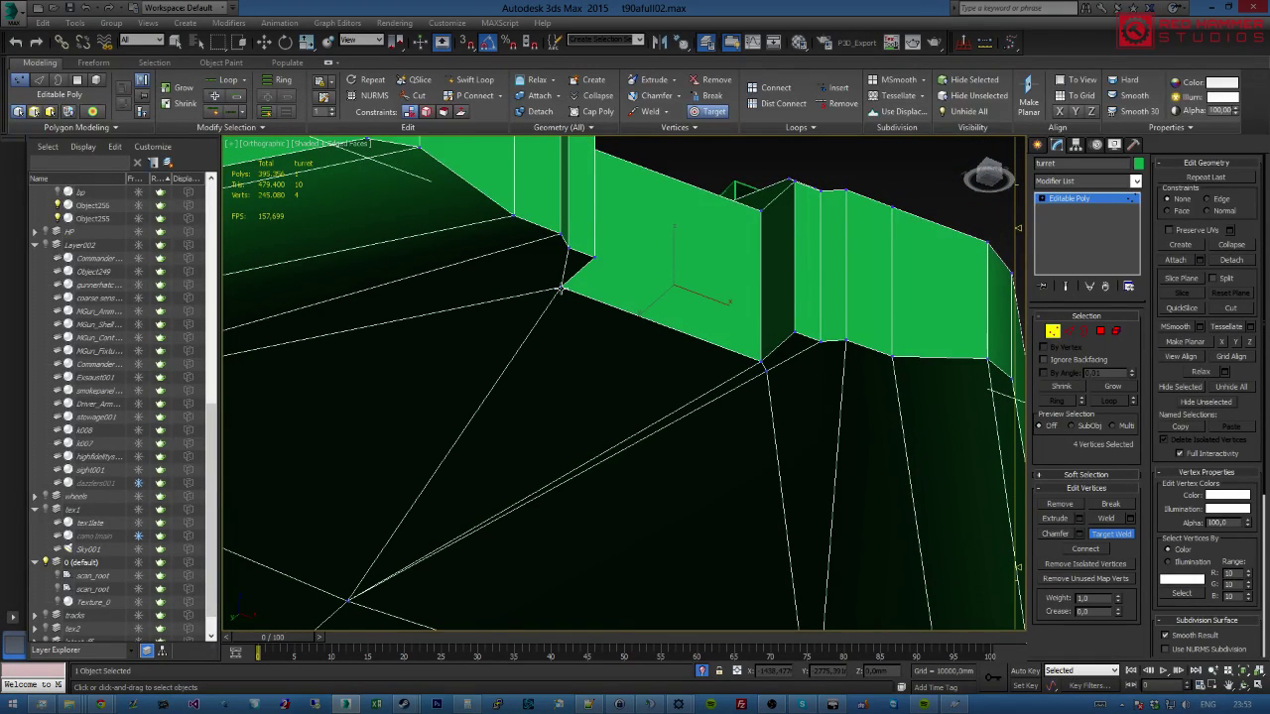
pyautogui.click(762, 365)
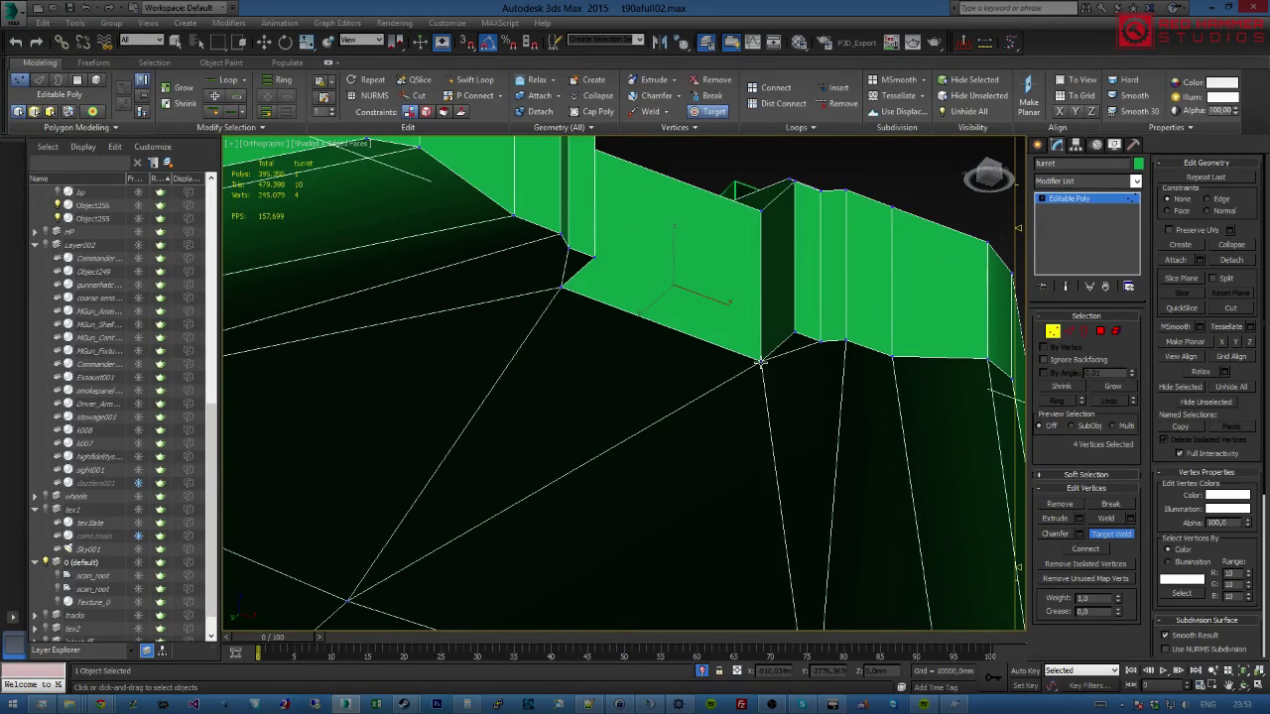
# Select the chamfered underside polygons on both front sides of the turret and clear all their smoothing groups.
pyautogui.scroll(-8, 743, 377)
pyautogui.keyDown('alt'); pyautogui.moveTo(738, 372); pyautogui.dragTo(671, 512, button='middle'); pyautogui.keyUp('alt')
pyautogui.scroll(6, 695, 382)
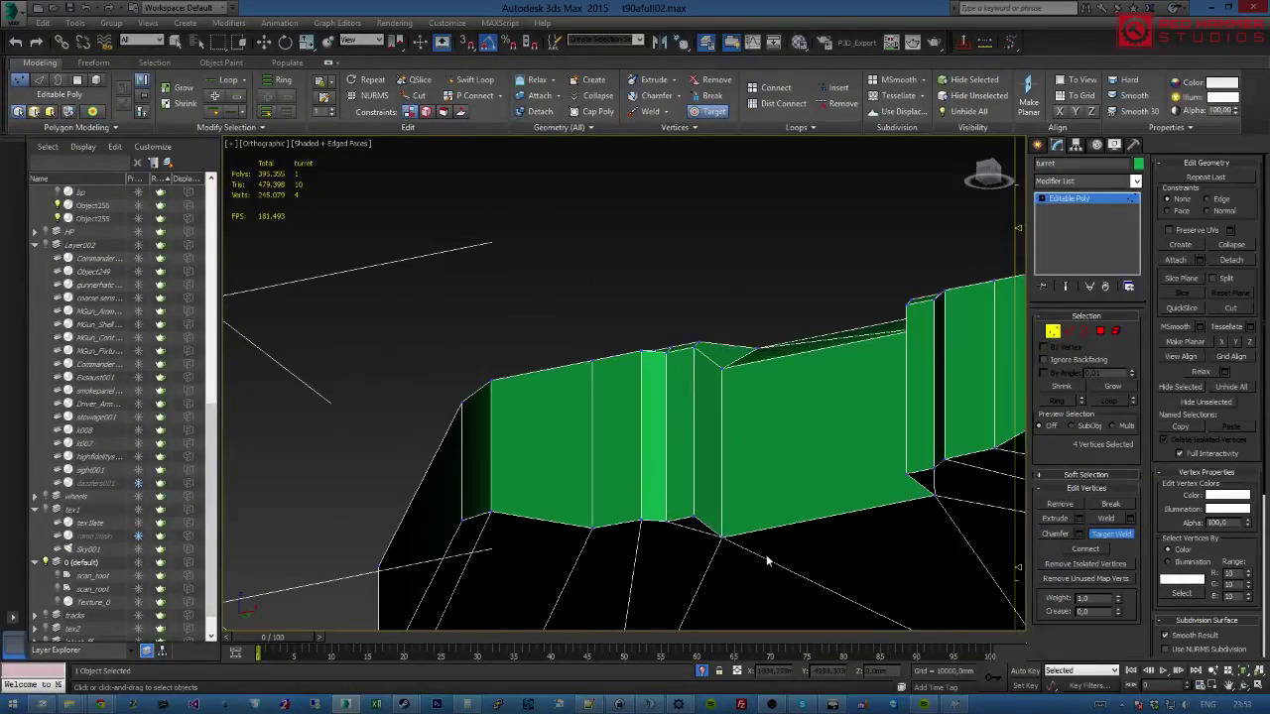
pyautogui.moveTo(1018, 467); pyautogui.dragTo(587, 404, button='middle')
pyautogui.click(1100, 330)
pyautogui.click(583, 398)
pyautogui.keyDown('ctrl'); pyautogui.click(621, 406); pyautogui.keyUp('ctrl')
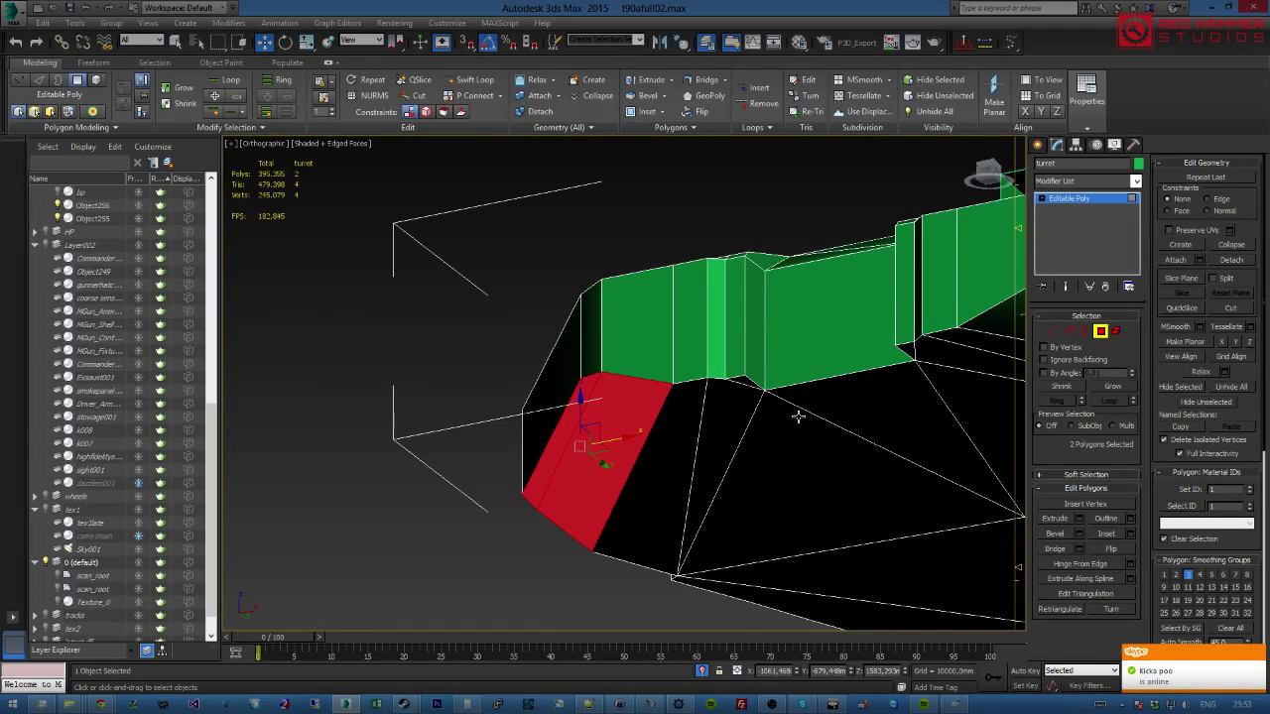
pyautogui.keyDown('alt'); pyautogui.moveTo(798, 417); pyautogui.dragTo(821, 385, button='middle'); pyautogui.keyUp('alt')
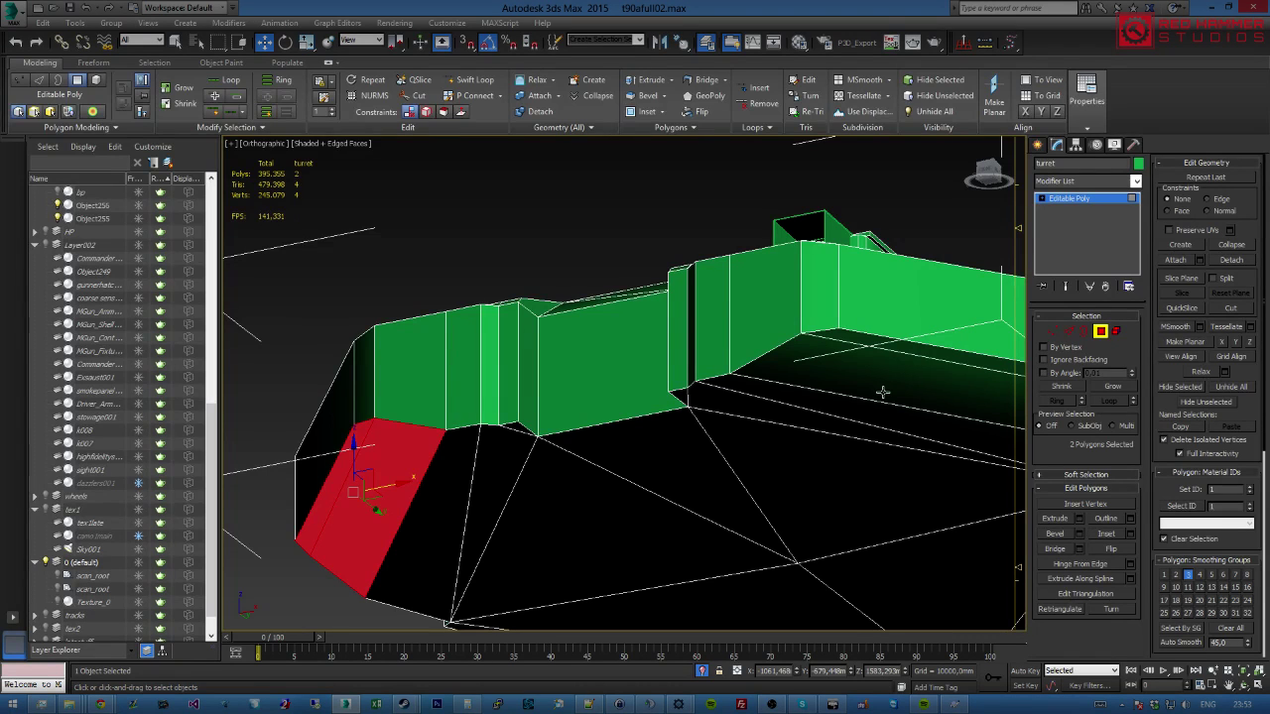
pyautogui.keyDown('ctrl'); pyautogui.click(881, 393); pyautogui.keyUp('ctrl')
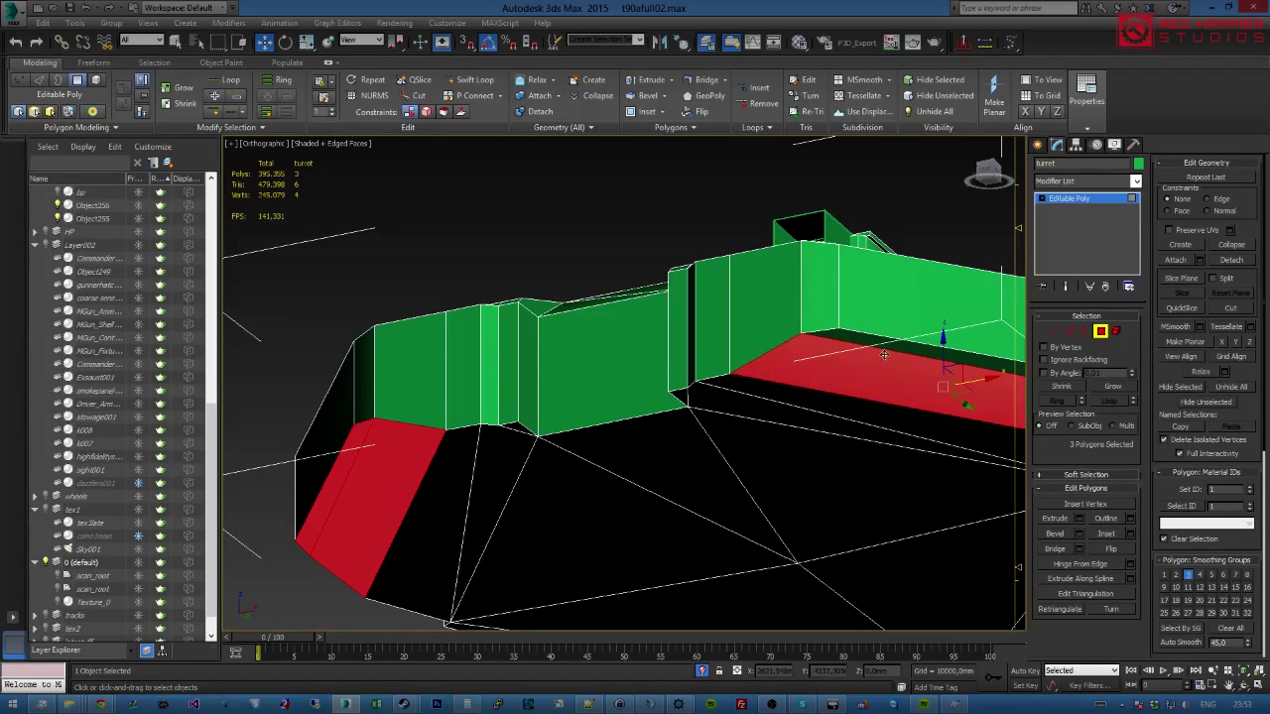
pyautogui.click(1230, 629)
pyautogui.click(671, 216)
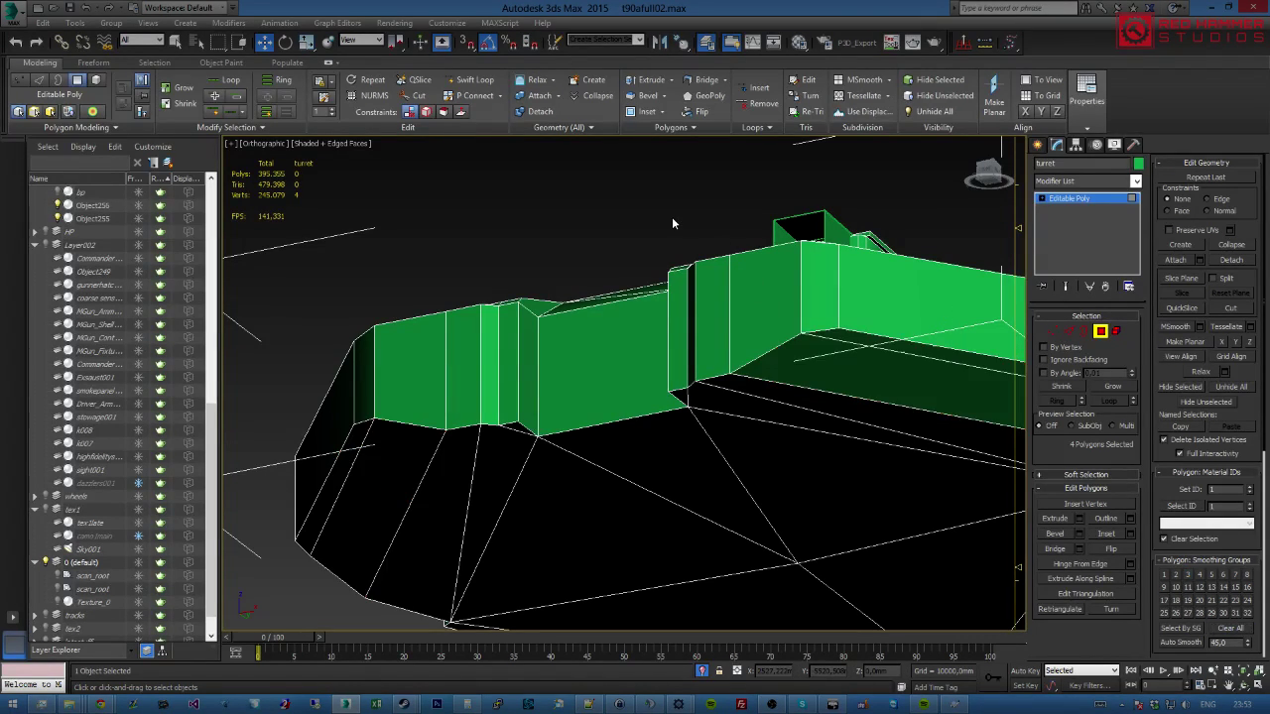
# Examine the turret's shading with edges hidden, and check the box panels against the roof edges and front notch from the front and above.
pyautogui.moveTo(691, 227)
pyautogui.keyDown('alt'); pyautogui.mouseDown(button='middle')
pyautogui.moveTo(638, 261)
pyautogui.moveTo(683, 370)
pyautogui.mouseUp(button='middle'); pyautogui.keyUp('alt')
pyautogui.scroll(-5, 658, 284)
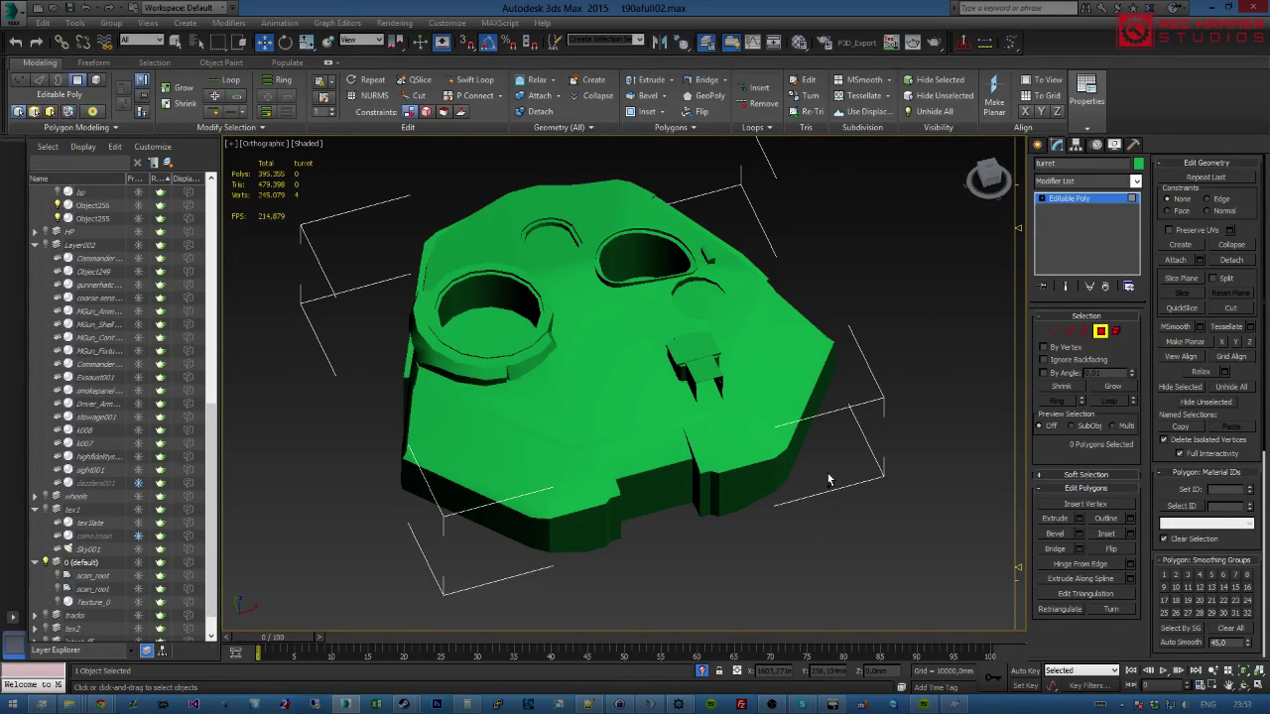
pyautogui.keyDown('alt'); pyautogui.moveTo(828, 479); pyautogui.dragTo(742, 347, button='middle'); pyautogui.keyUp('alt')
pyautogui.scroll(3, 743, 346)
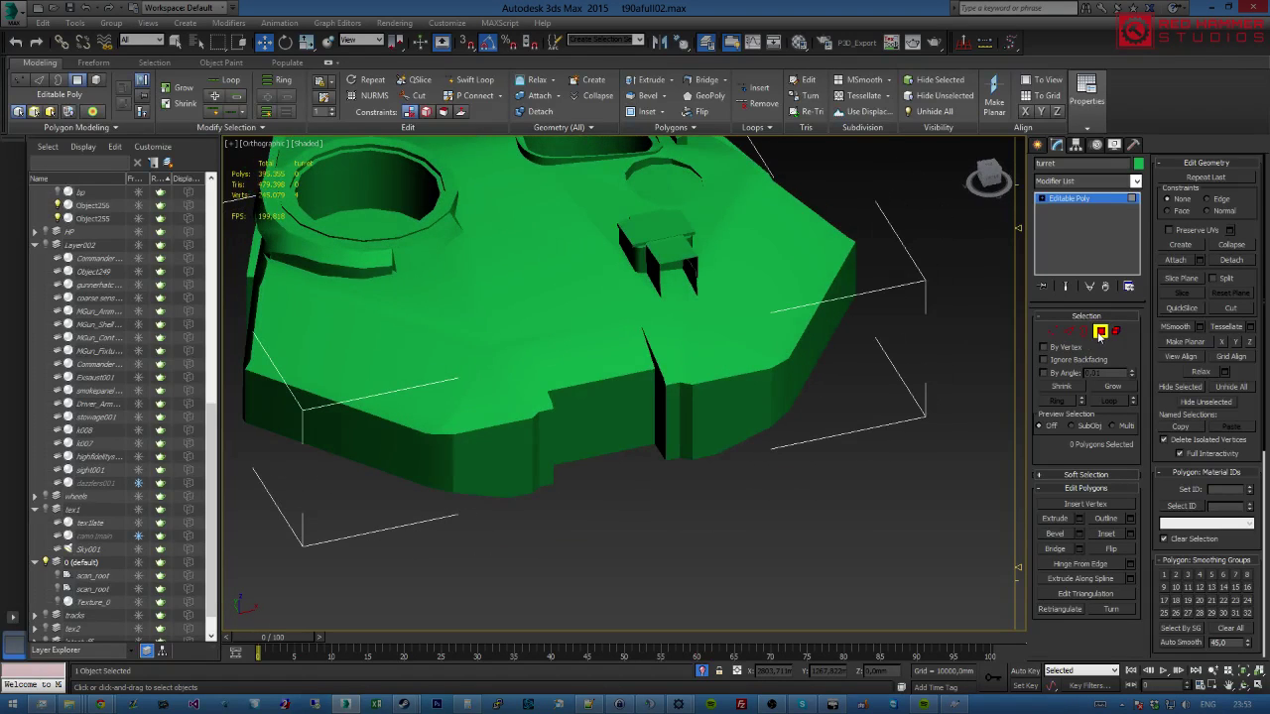
pyautogui.click(1101, 333)
pyautogui.press('F4')
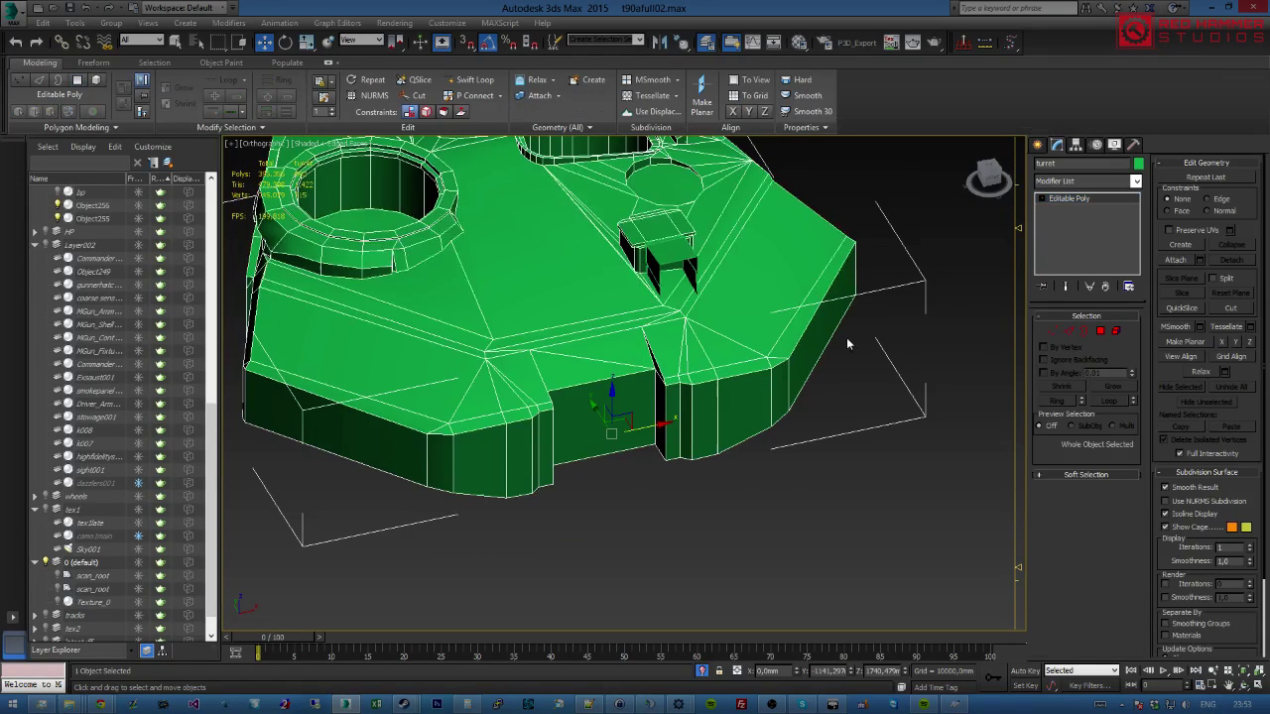
pyautogui.keyDown('alt'); pyautogui.moveTo(772, 356); pyautogui.dragTo(774, 366, button='middle'); pyautogui.keyUp('alt')
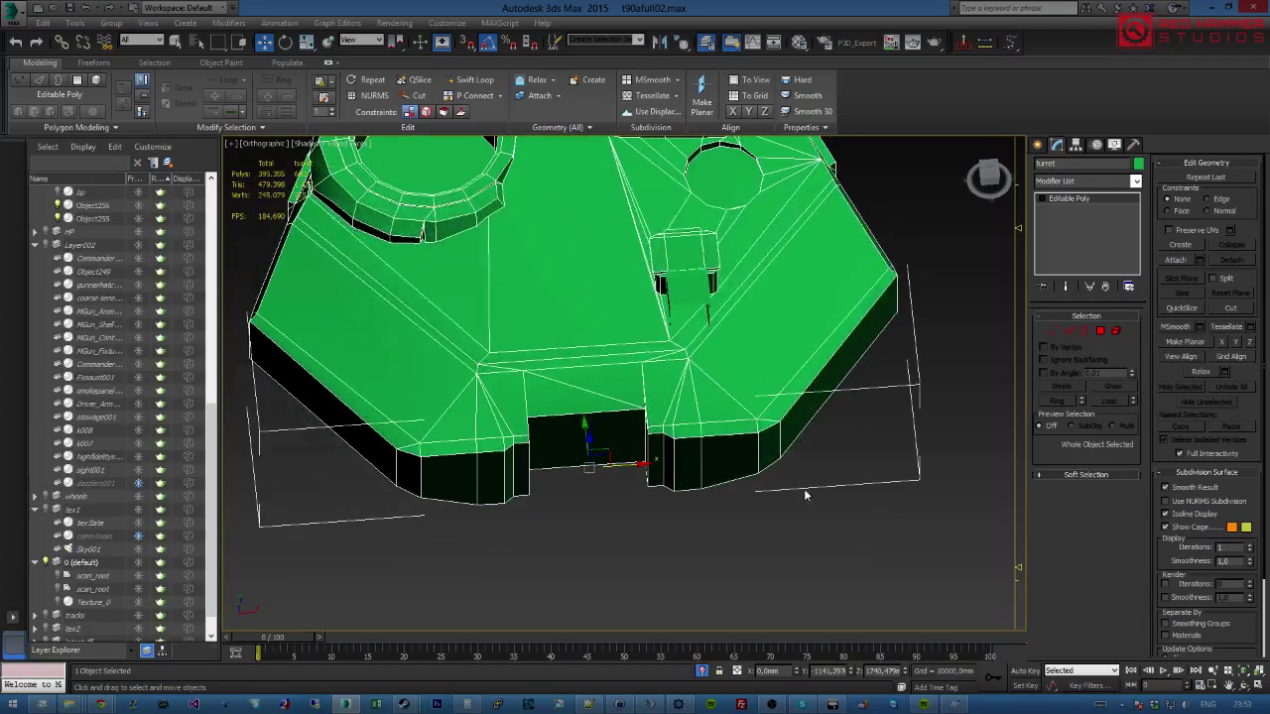
pyautogui.scroll(4, 734, 400)
pyautogui.scroll(-3, 734, 400)
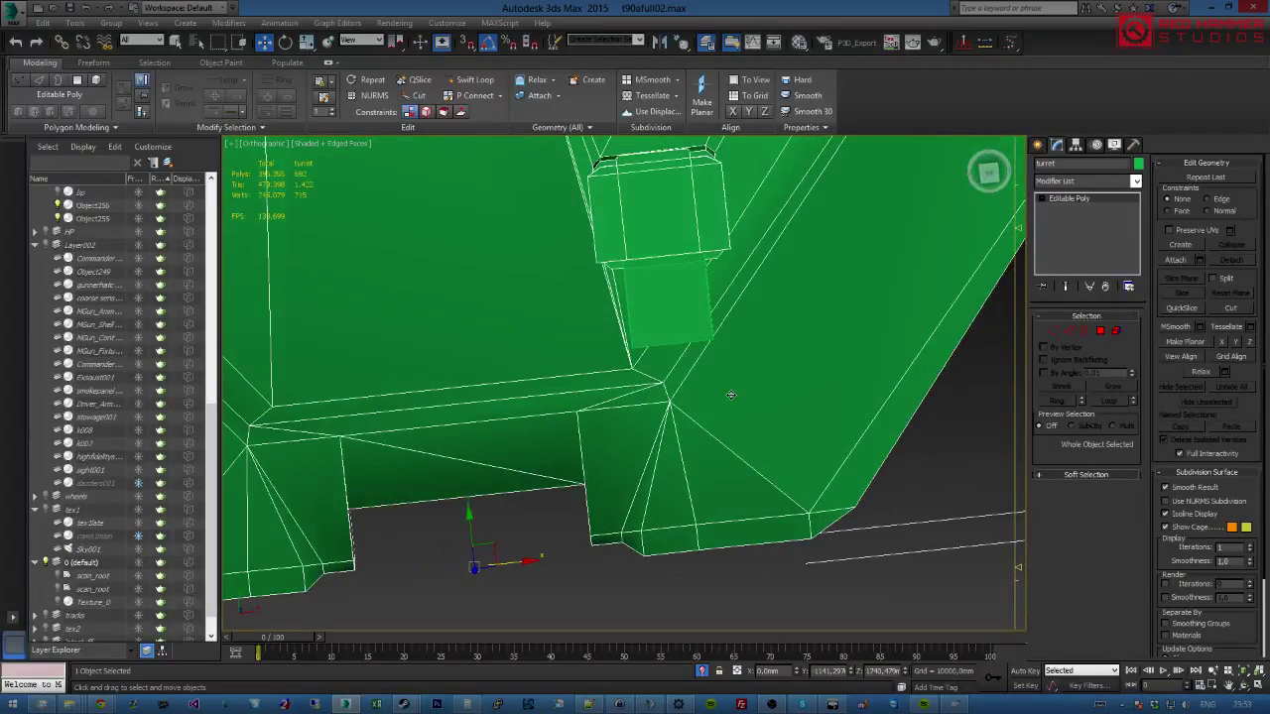
pyautogui.press('t')
pyautogui.press('z')
pyautogui.scroll(6, 751, 479)
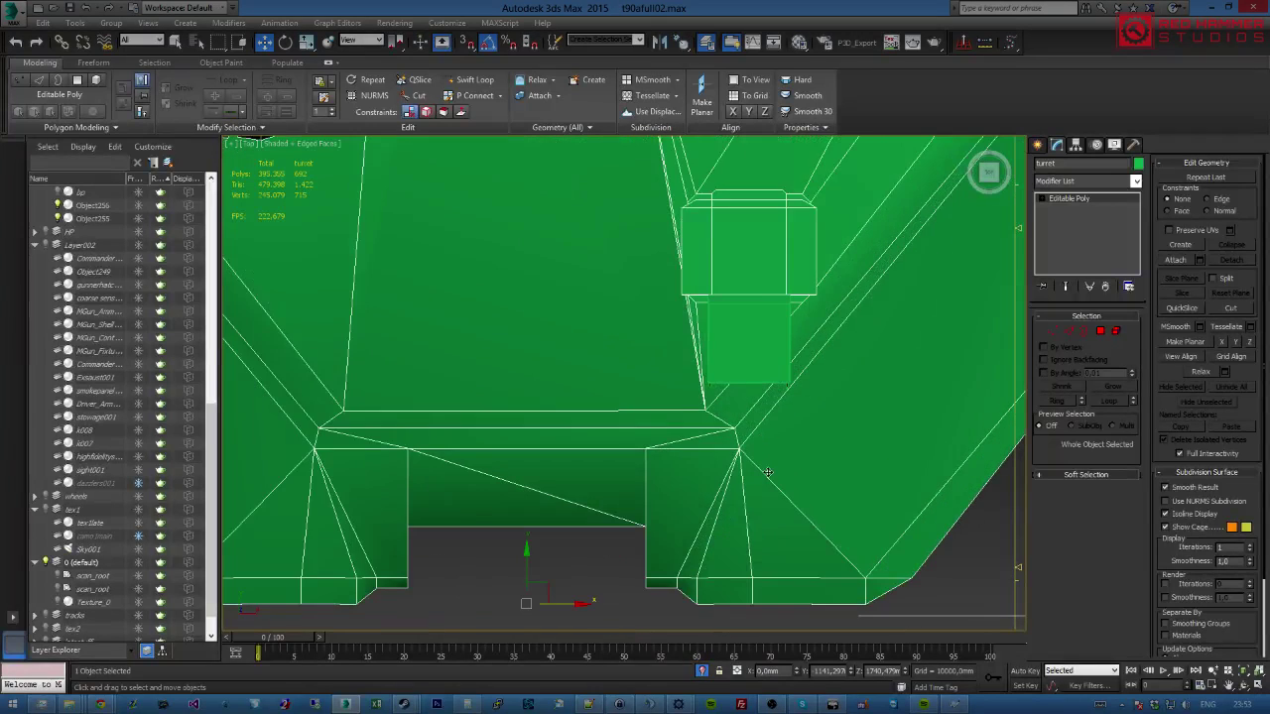
pyautogui.moveTo(781, 408); pyautogui.dragTo(797, 516, button='middle')
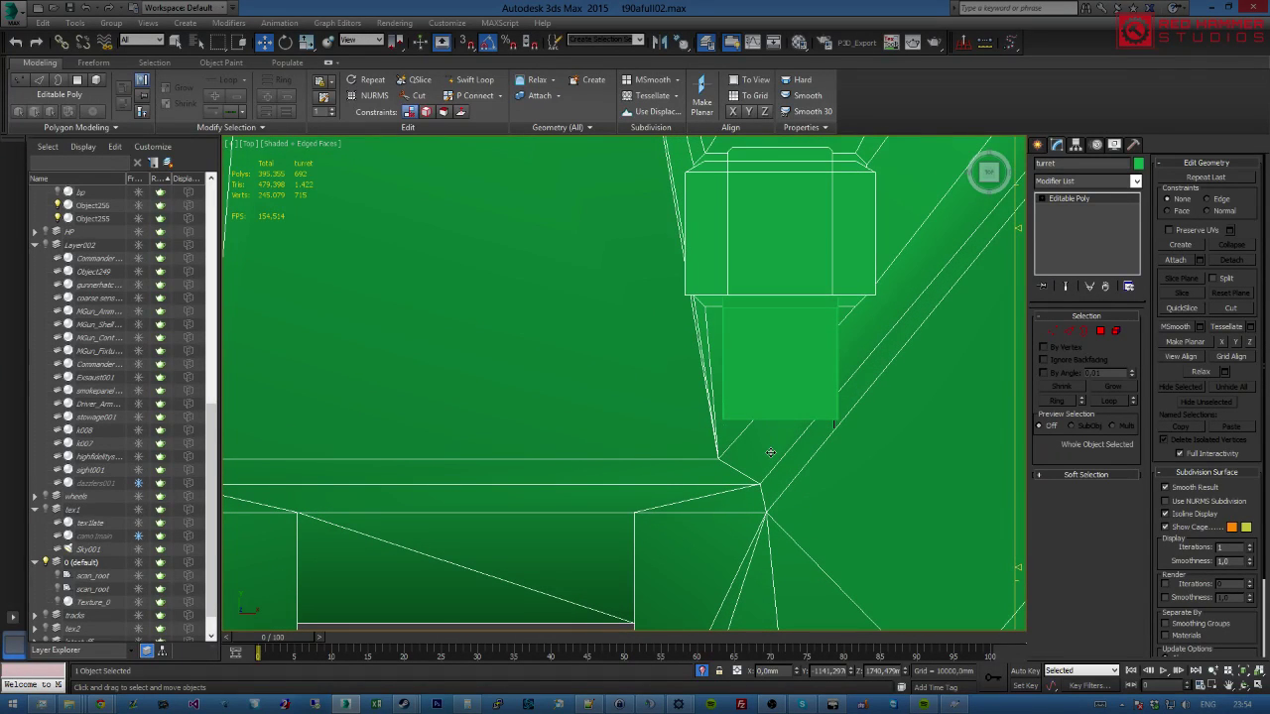
pyautogui.keyDown('alt'); pyautogui.moveTo(763, 439); pyautogui.dragTo(770, 397, button='middle'); pyautogui.keyUp('alt')
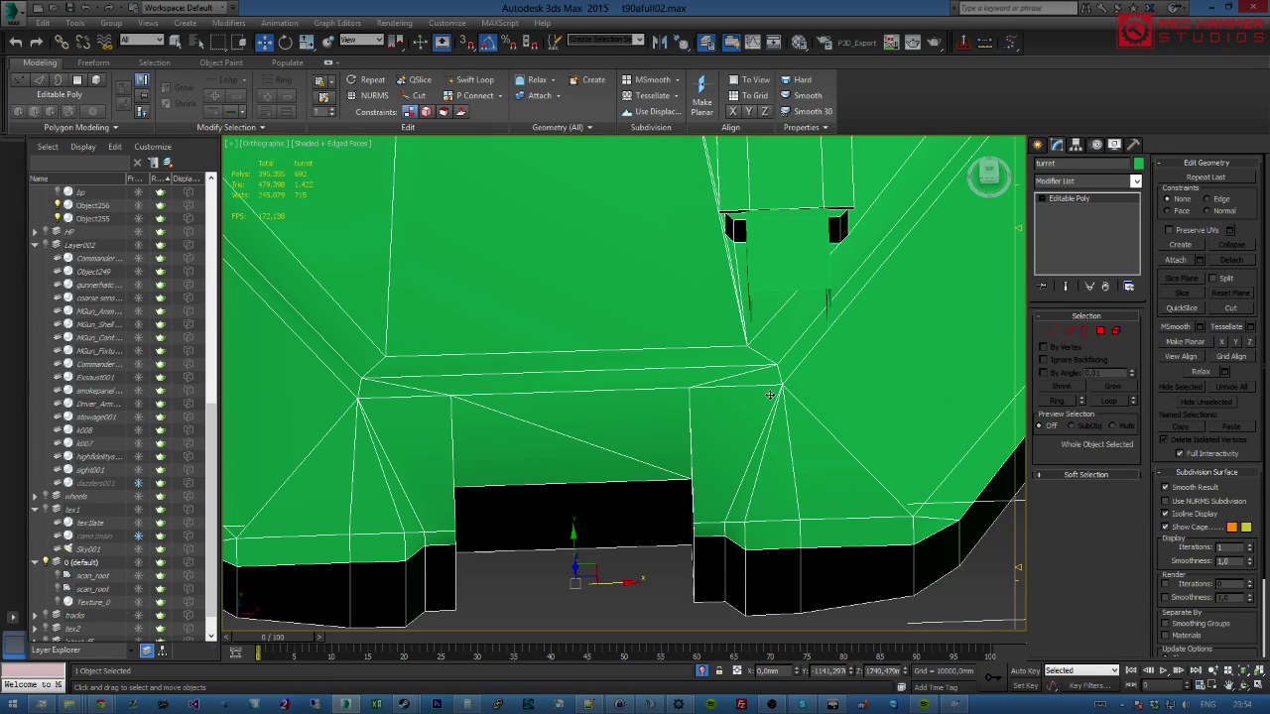
# Cut a new edge line across the turret roof from beneath the box's inner side panel to the front edge beside the notch.
pyautogui.press('1')
pyautogui.hotkey('alt', 'c')
pyautogui.keyDown('alt'); pyautogui.moveTo(798, 388); pyautogui.dragTo(780, 298, button='middle'); pyautogui.keyUp('alt')
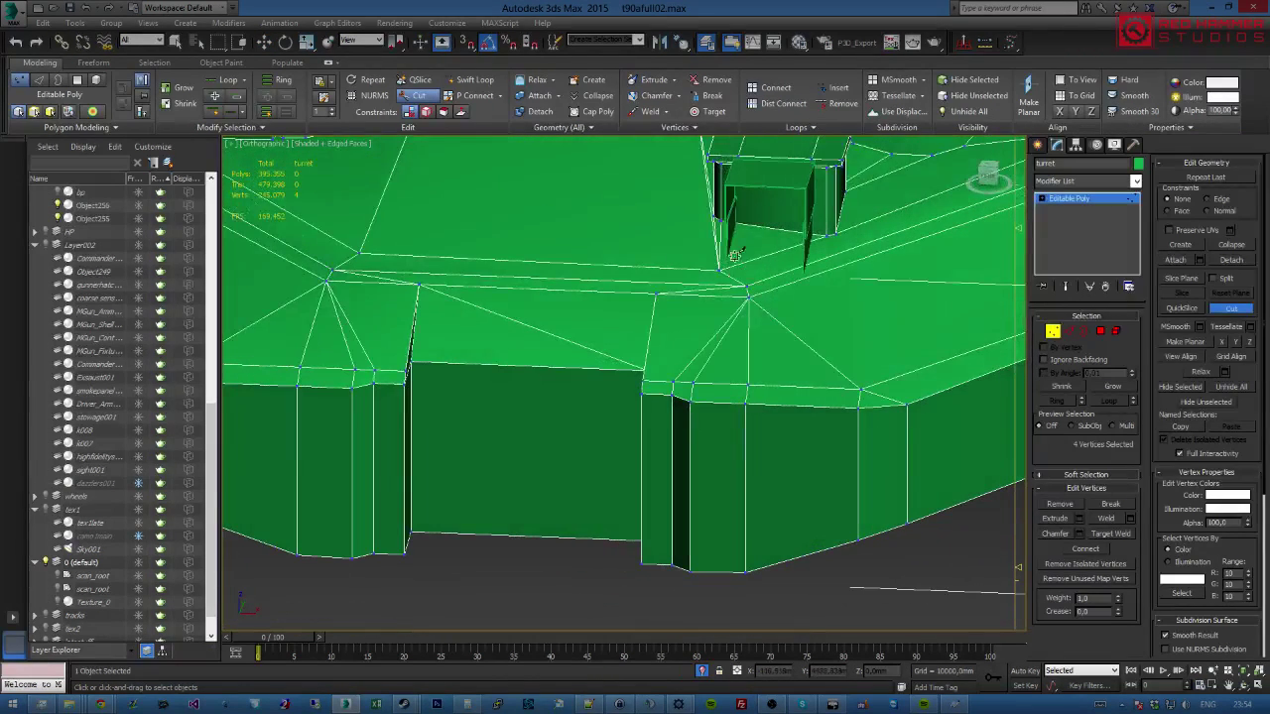
pyautogui.click(739, 225)
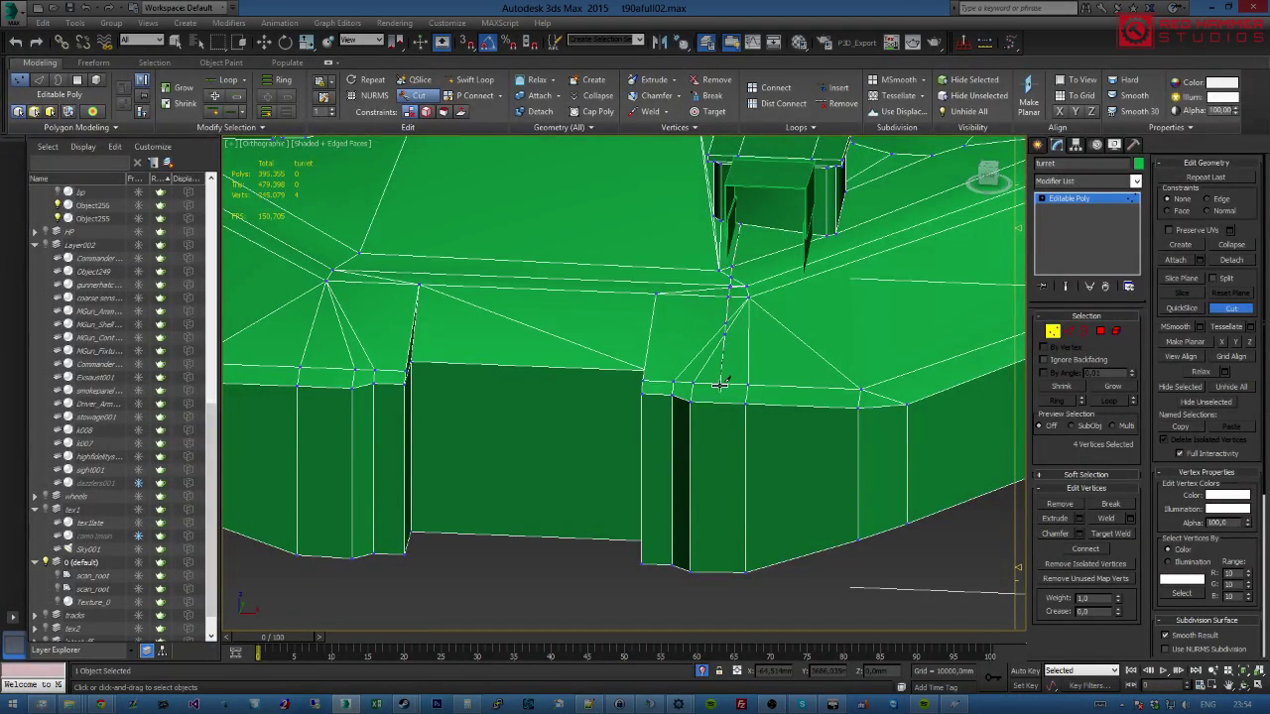
pyautogui.rightClick(721, 383)
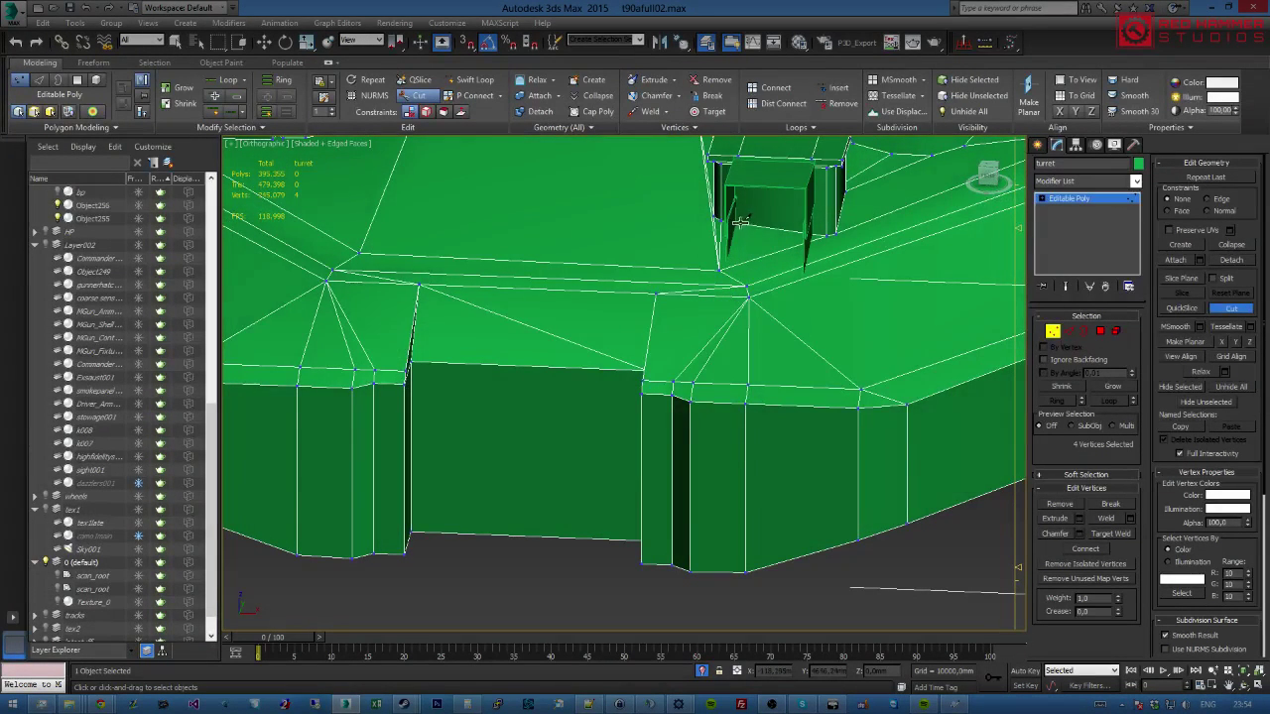
pyautogui.click(720, 270)
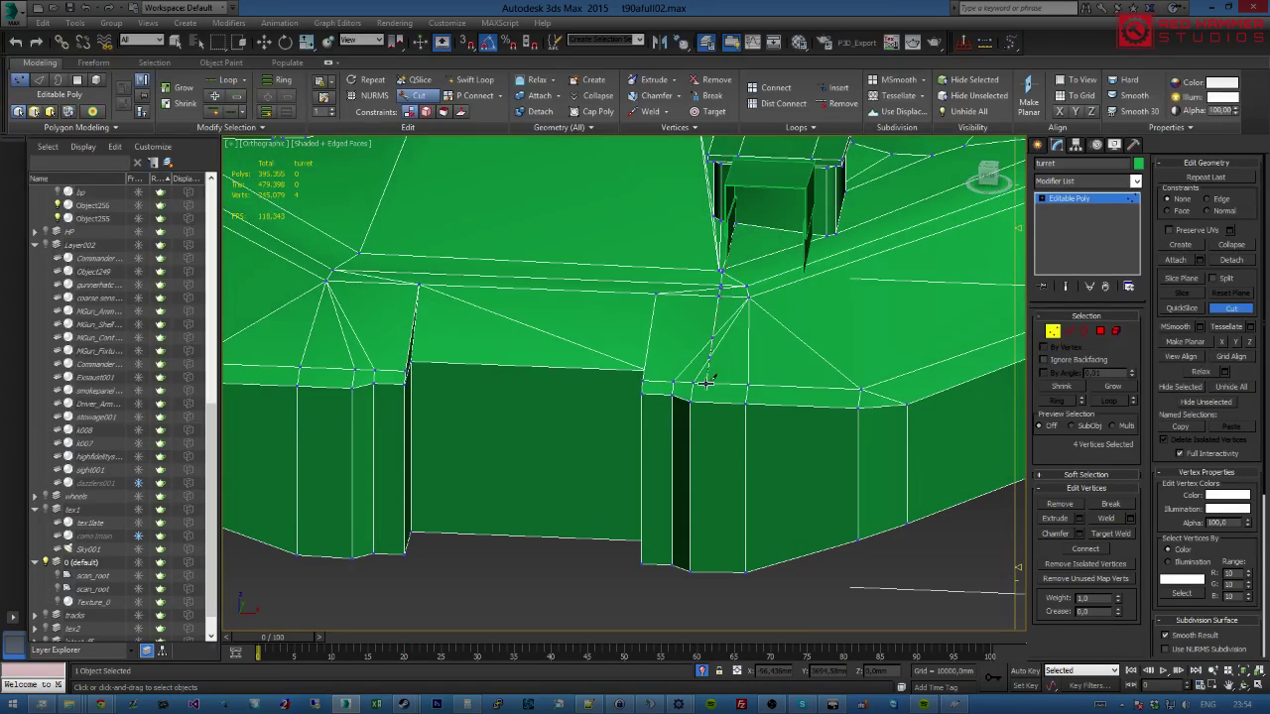
pyautogui.keyDown('alt'); pyautogui.moveTo(703, 384); pyautogui.dragTo(760, 329, button='middle'); pyautogui.keyUp('alt')
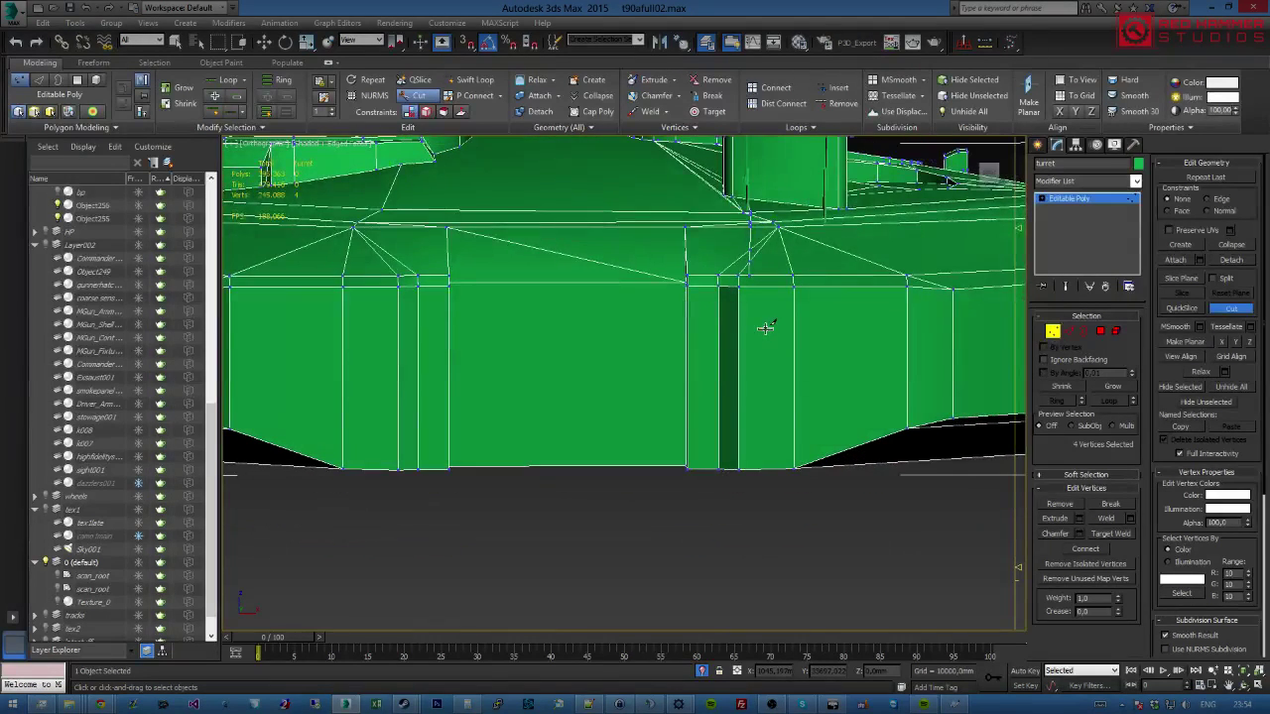
# Select the vertices along the new cut in Top wireframe view and make them planar in X.
pyautogui.press('t')
pyautogui.scroll(-5, 754, 377)
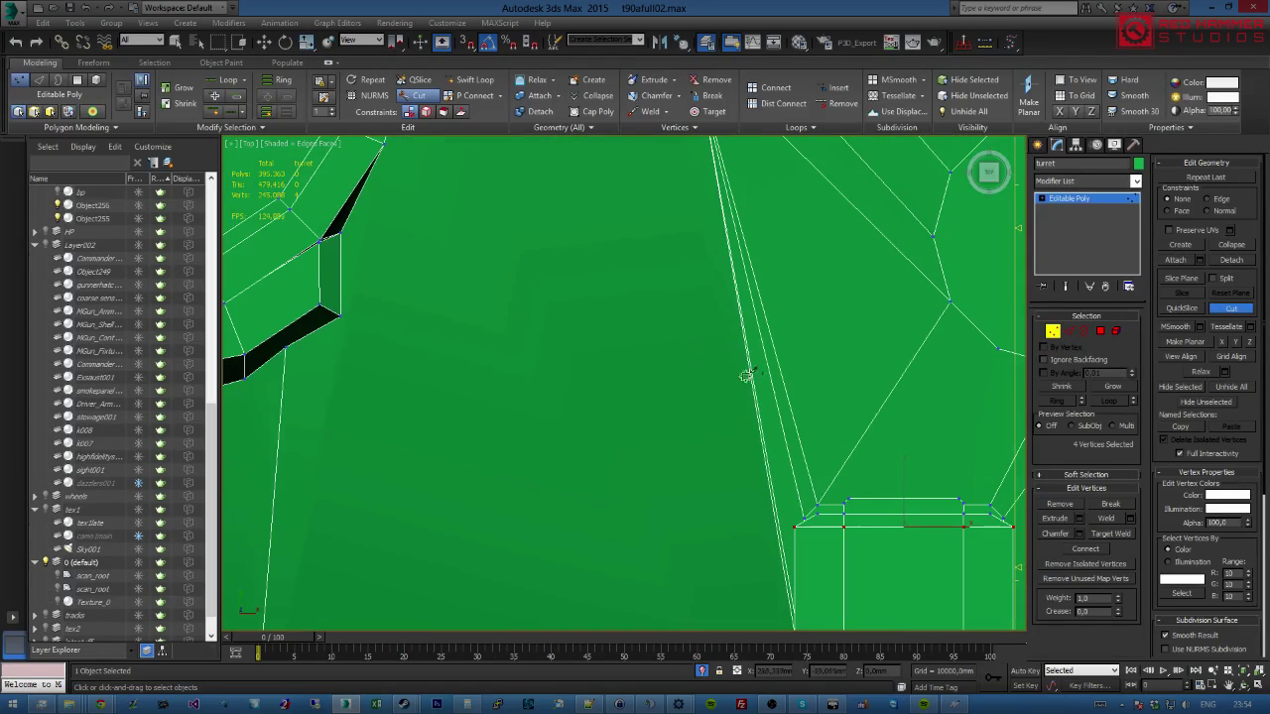
pyautogui.scroll(3, 804, 421)
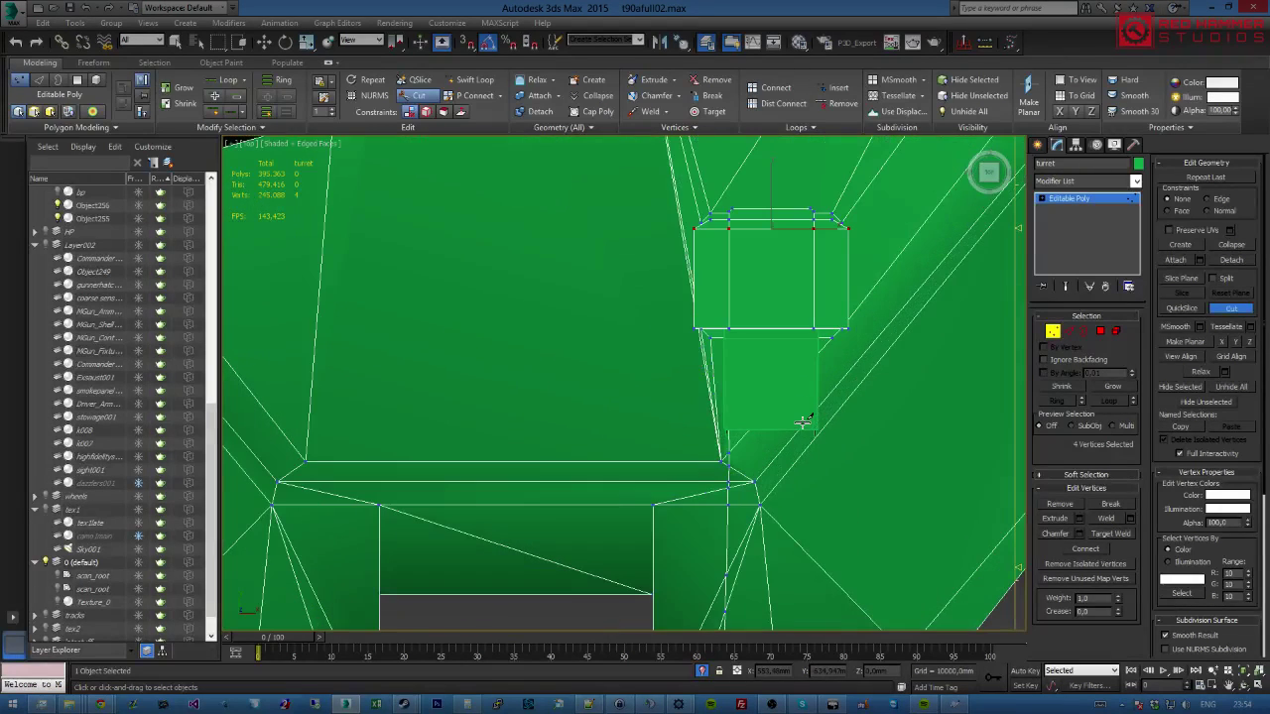
pyautogui.press('F3')
pyautogui.moveTo(800, 426); pyautogui.dragTo(817, 324, button='middle')
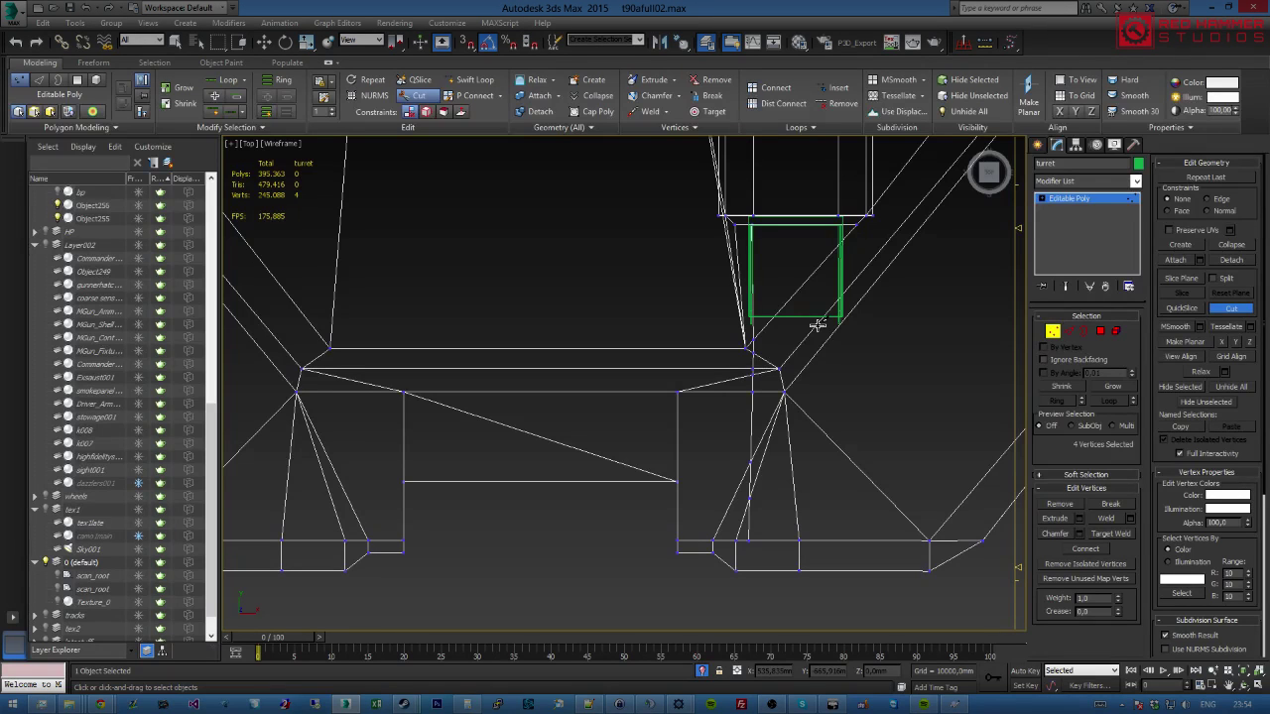
pyautogui.rightClick(765, 337)
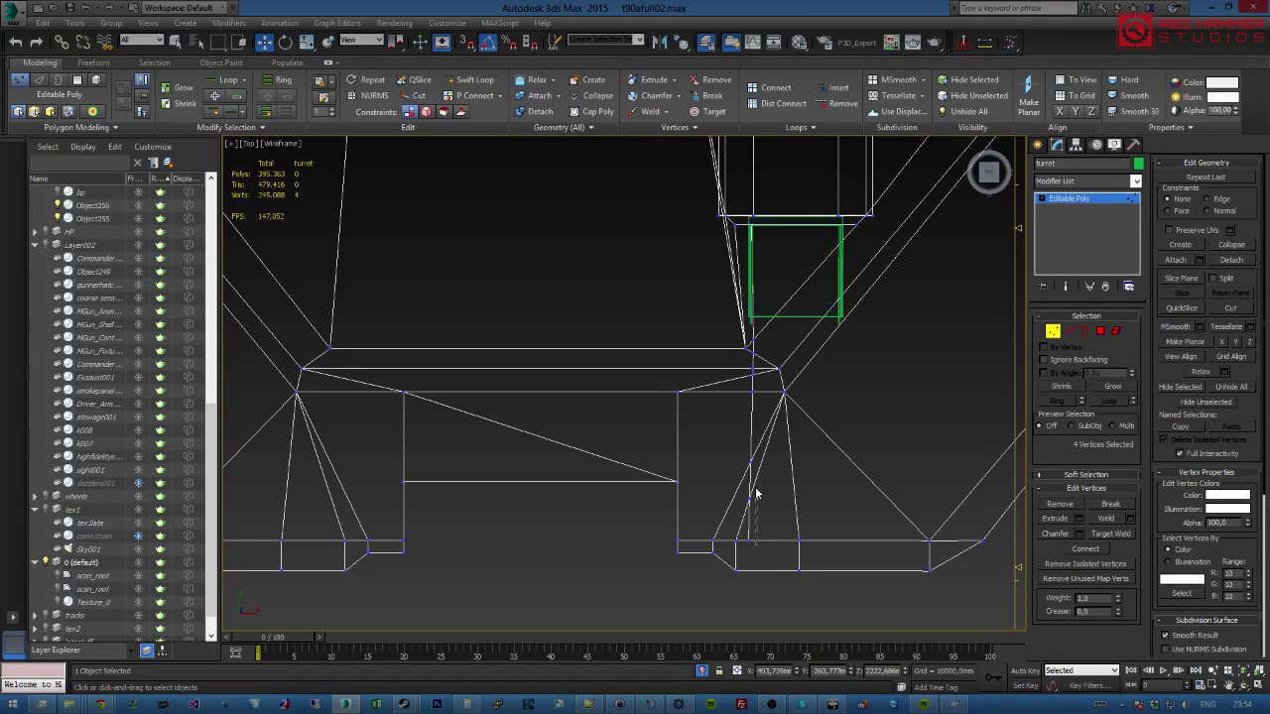
pyautogui.moveTo(750, 228); pyautogui.dragTo(750, 229)
pyautogui.click(742, 228)
pyautogui.click(751, 218)
pyautogui.click(758, 545)
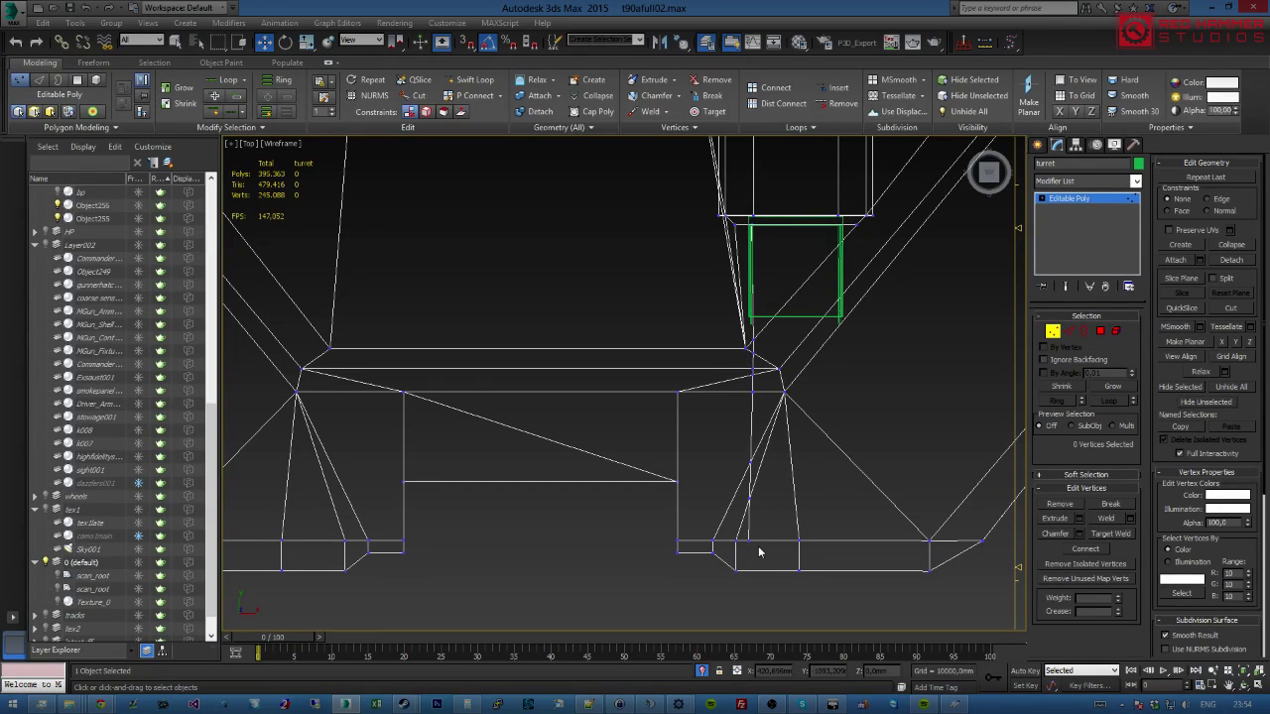
pyautogui.moveTo(760, 555); pyautogui.dragTo(749, 228)
pyautogui.keyDown('alt'); pyautogui.moveTo(749, 228); pyautogui.dragTo(809, 296, button='middle'); pyautogui.keyUp('alt')
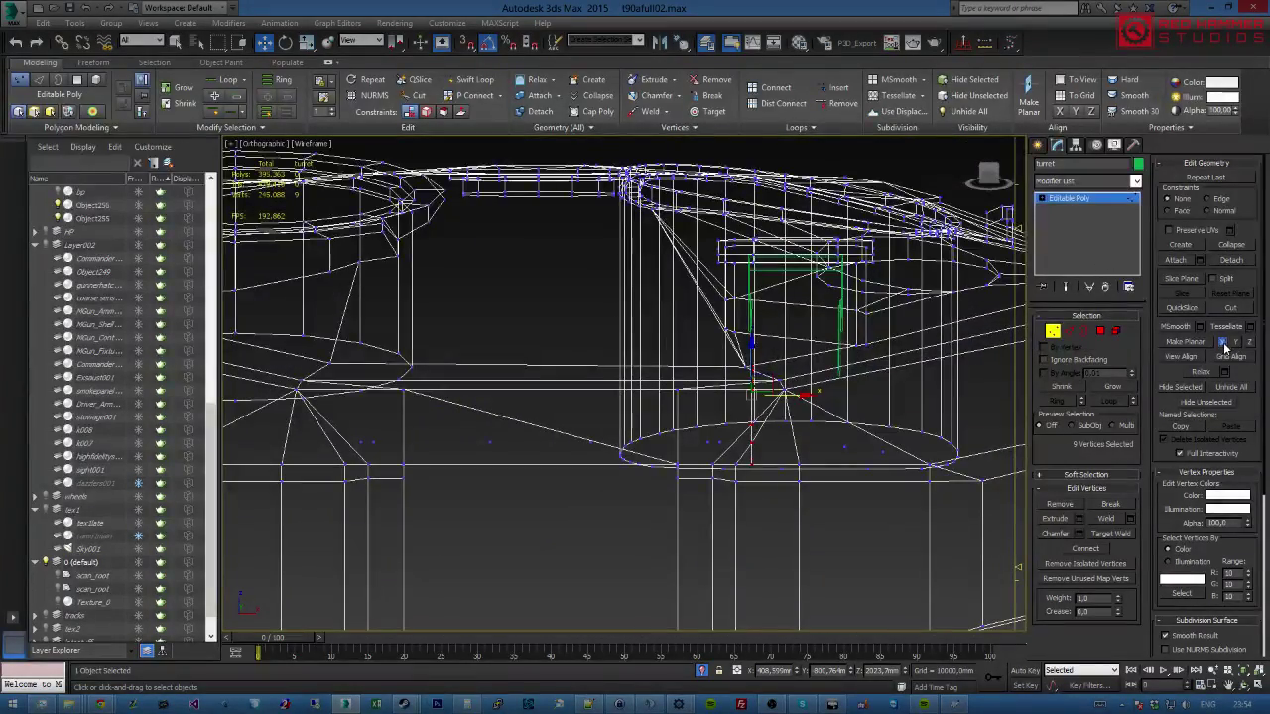
pyautogui.keyDown('alt'); pyautogui.moveTo(879, 387); pyautogui.dragTo(807, 445, button='middle'); pyautogui.keyUp('alt')
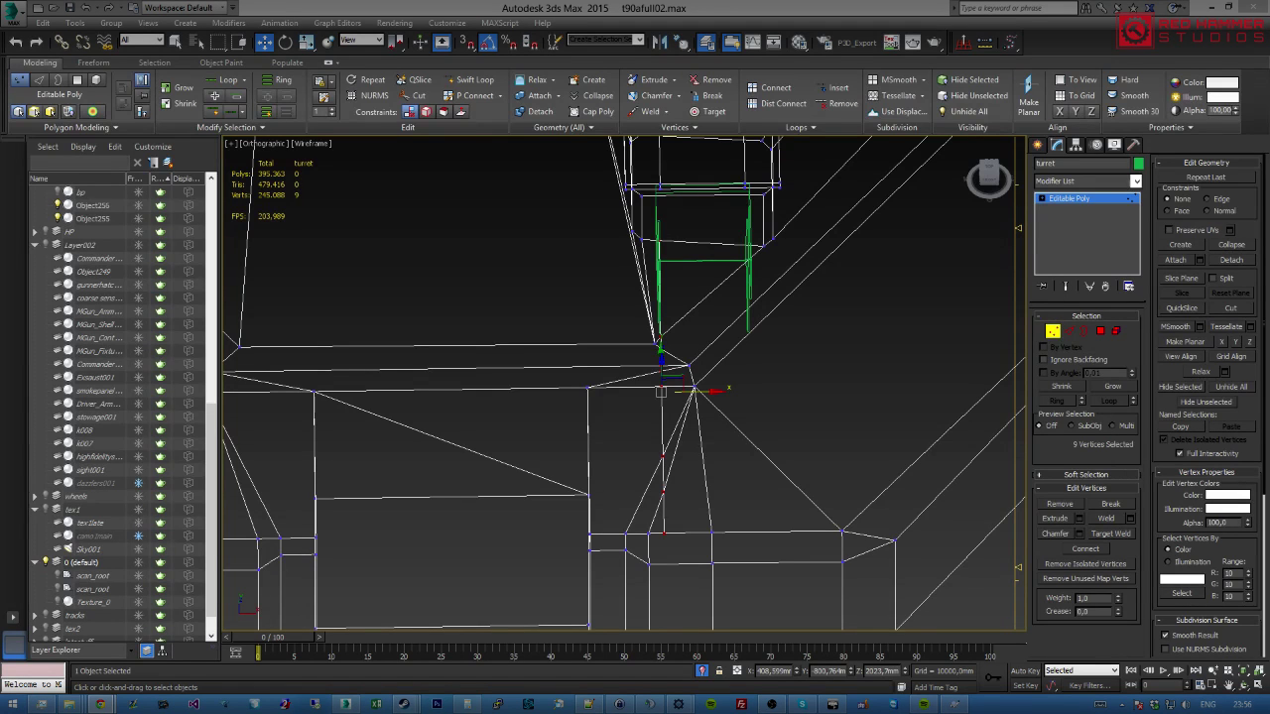
pyautogui.keyDown('alt'); pyautogui.moveTo(814, 291); pyautogui.dragTo(770, 273, button='middle'); pyautogui.keyUp('alt')
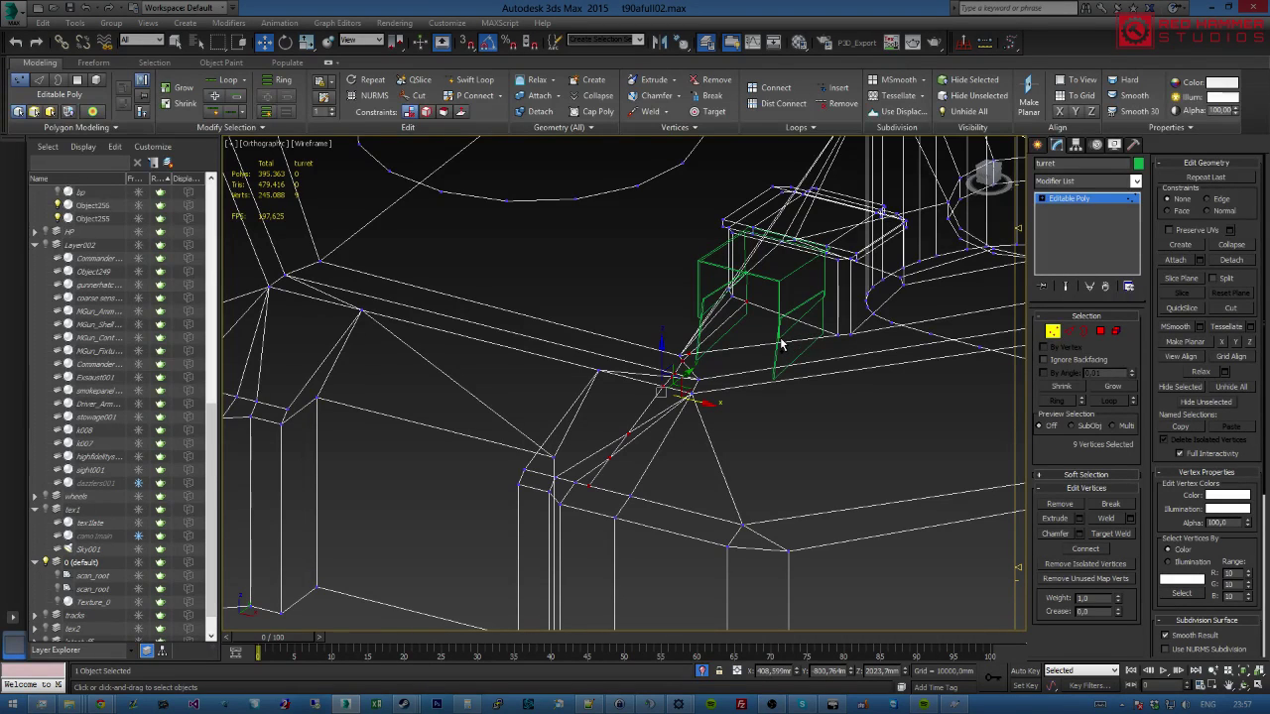
pyautogui.click(803, 705)
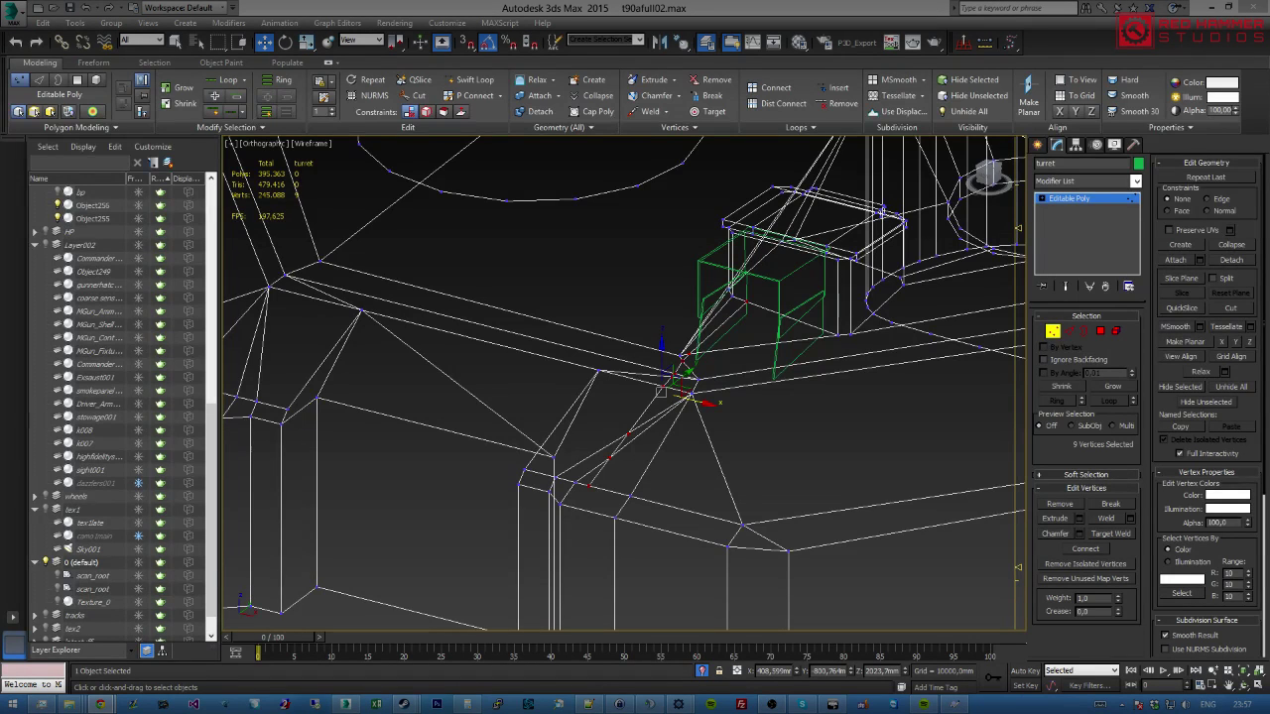
pyautogui.keyDown('alt'); pyautogui.moveTo(783, 357); pyautogui.dragTo(849, 359, button='middle'); pyautogui.keyUp('alt')
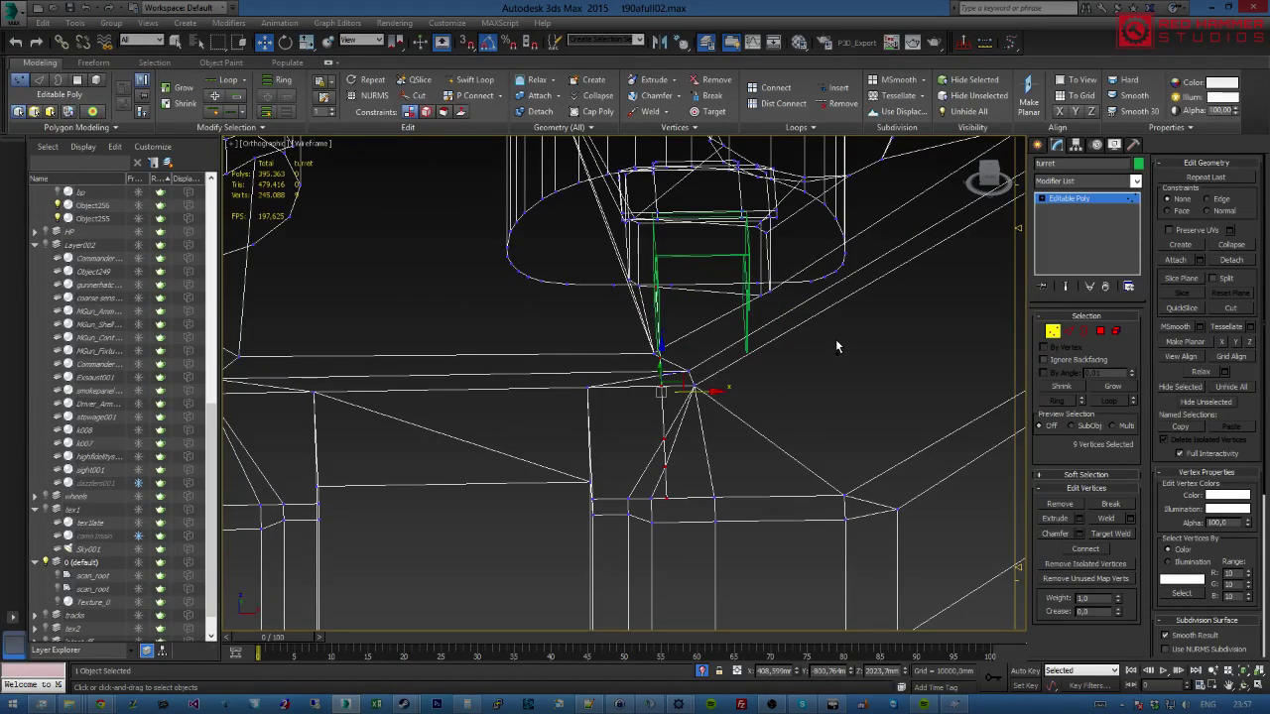
pyautogui.keyDown('alt'); pyautogui.moveTo(743, 350); pyautogui.dragTo(772, 343, button='middle'); pyautogui.keyUp('alt')
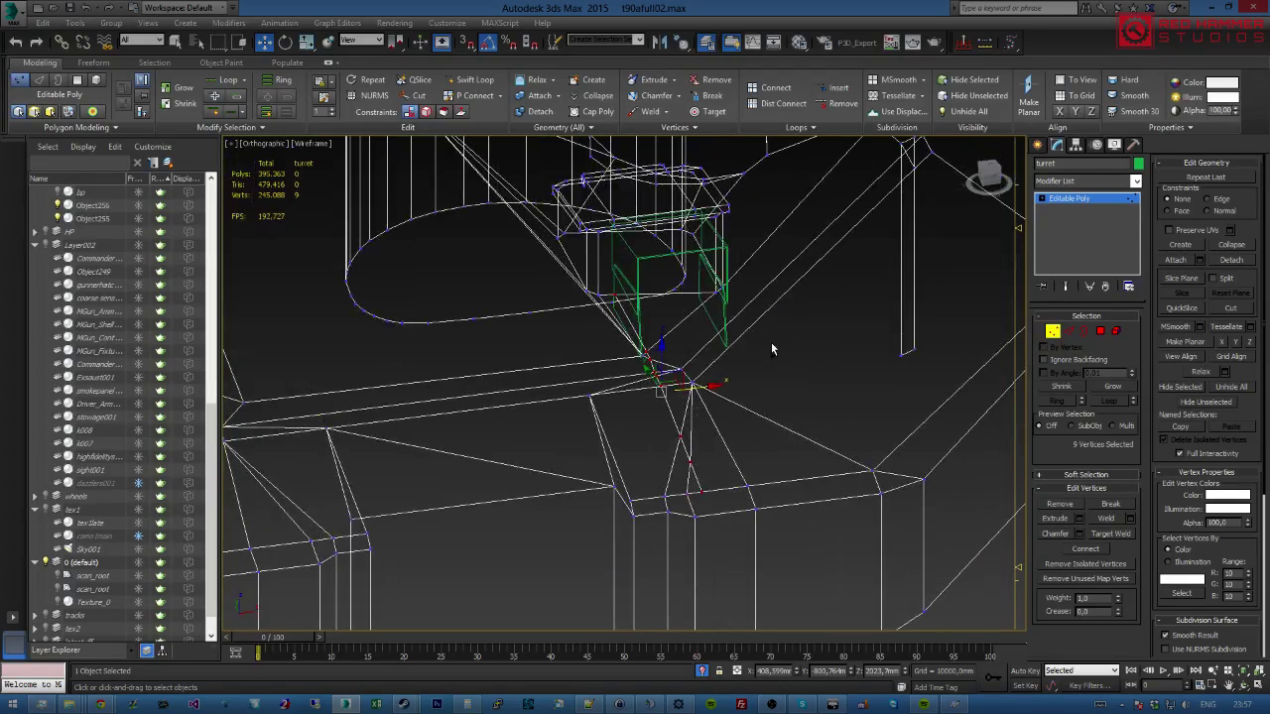
# Cut a second edge line across the turret roof from beneath the box's outer side panel to the front edge.
pyautogui.press('t')
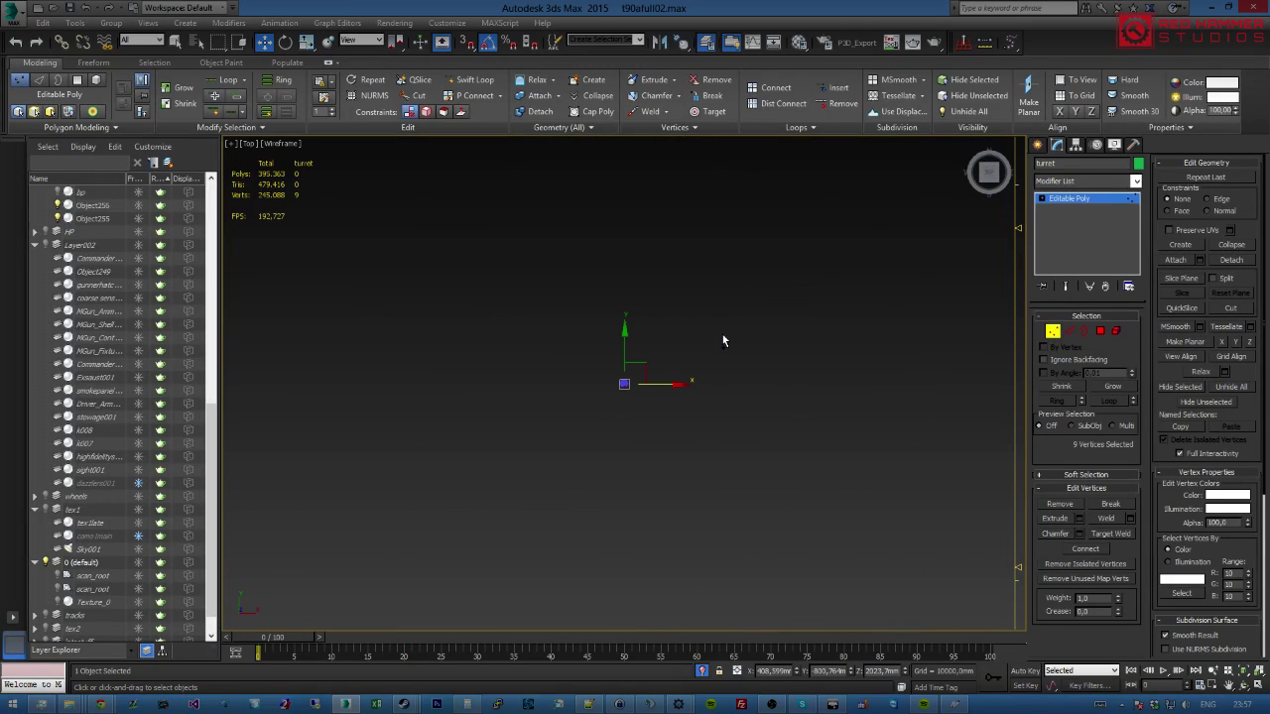
pyautogui.moveTo(871, 414); pyautogui.dragTo(868, 319, button='middle')
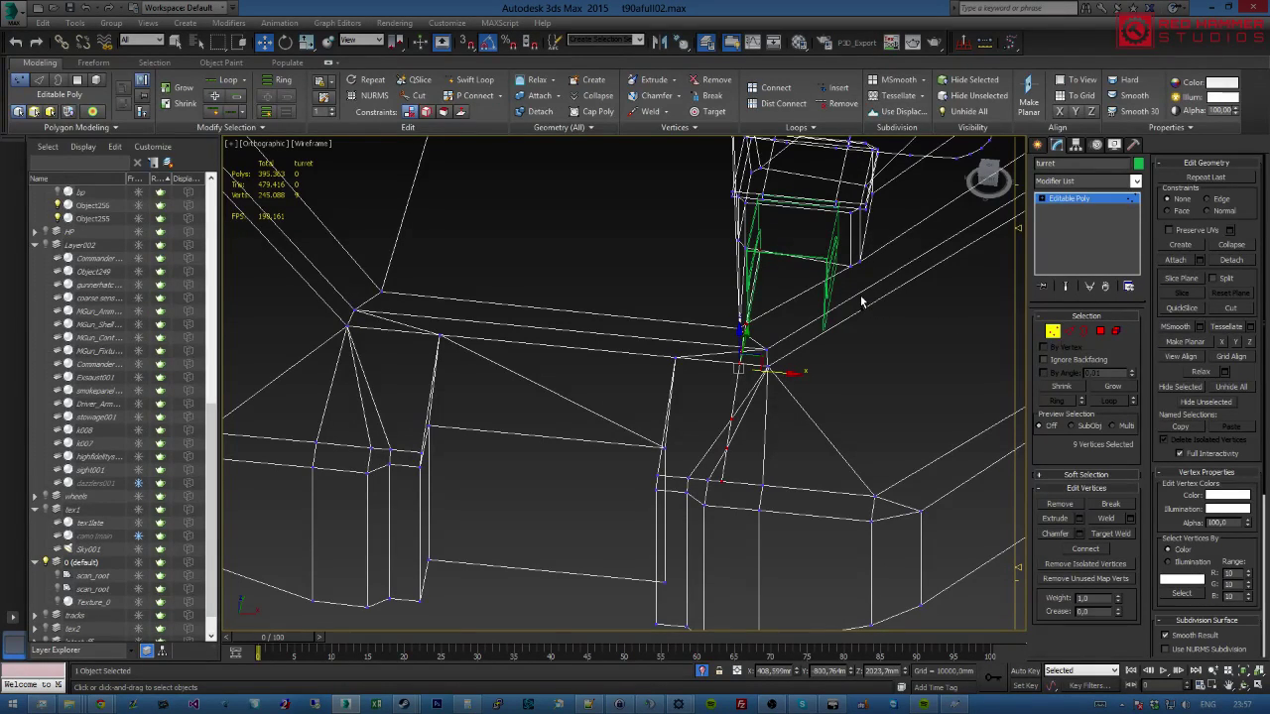
pyautogui.hotkey('alt', 'c')
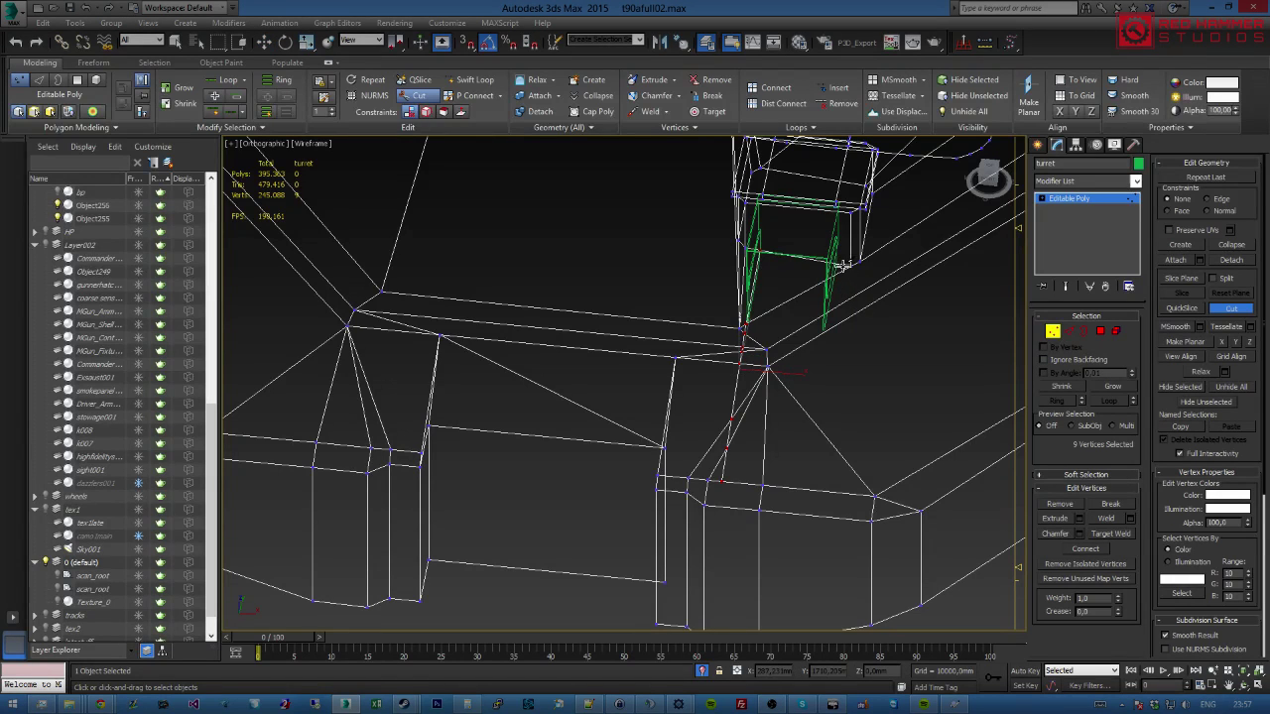
pyautogui.click(841, 266)
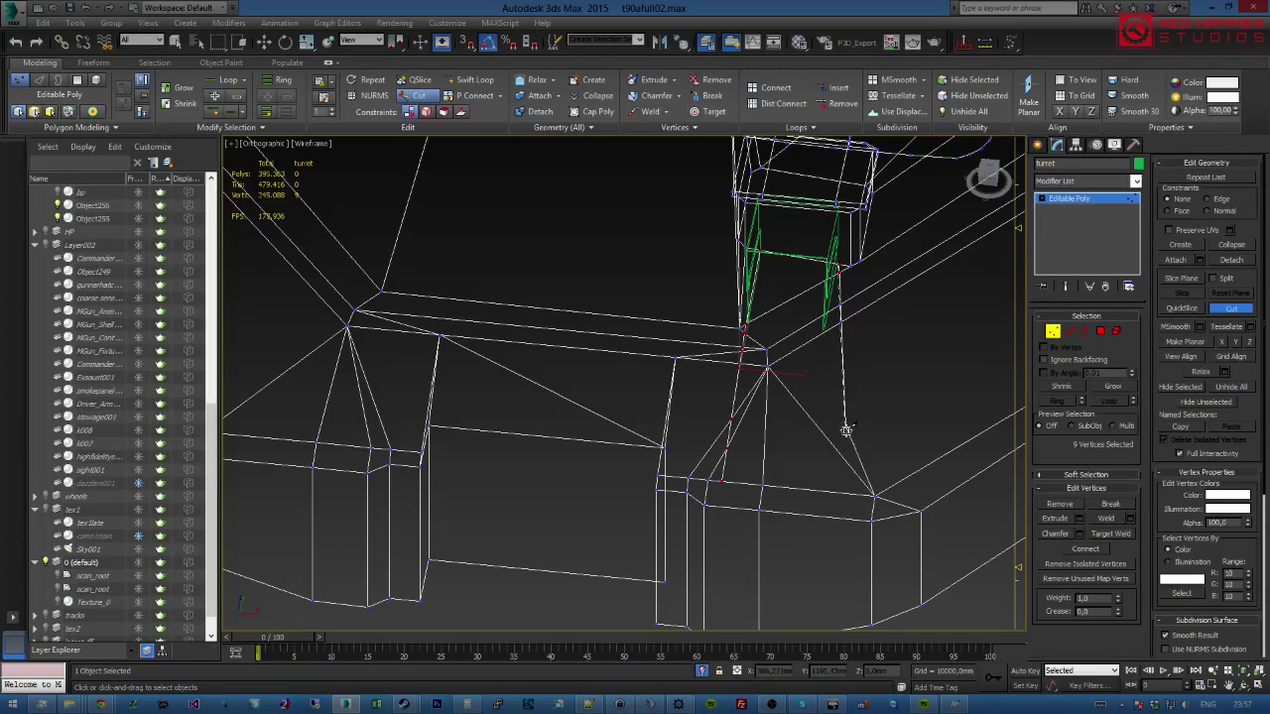
pyautogui.click(861, 495)
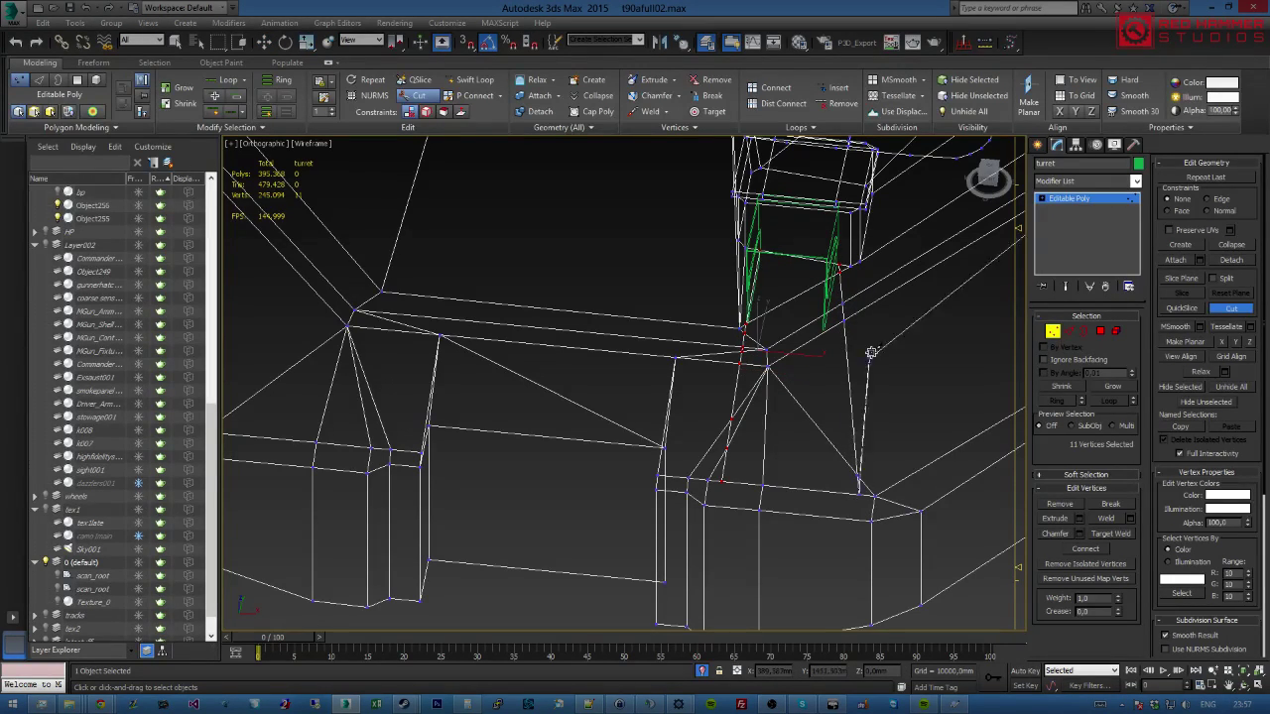
pyautogui.moveTo(871, 380); pyautogui.dragTo(838, 347, button='middle')
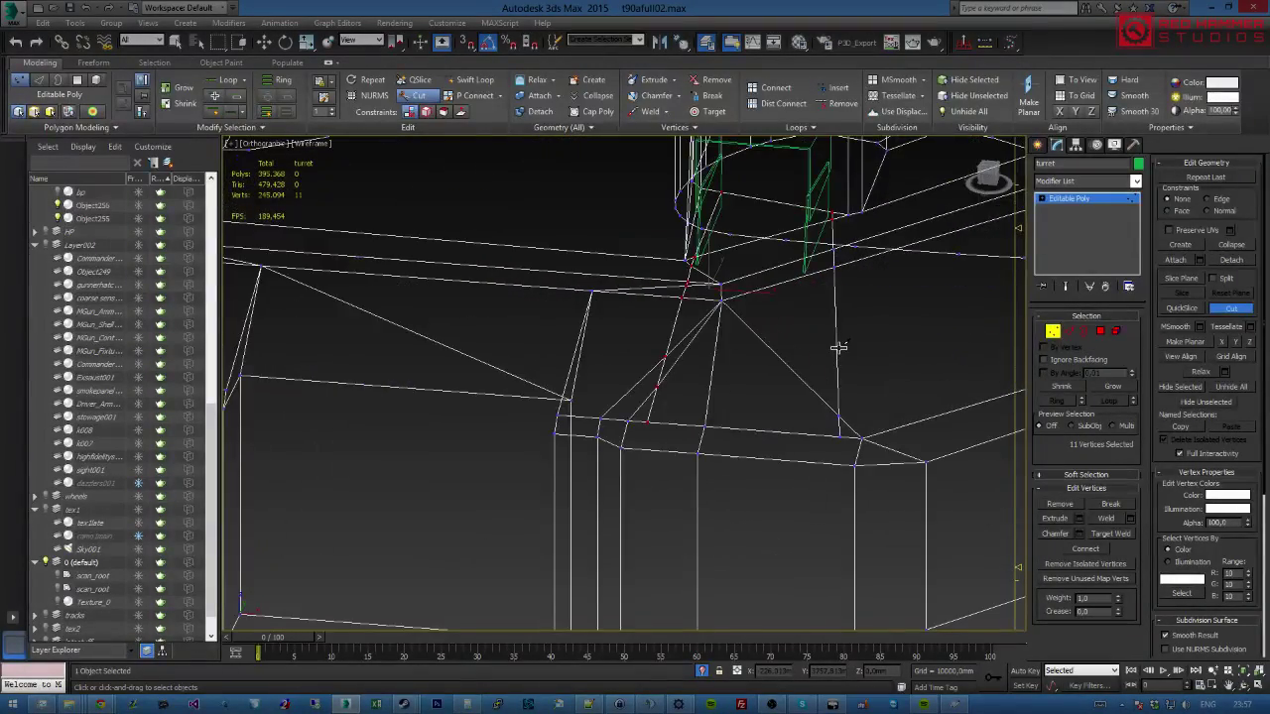
pyautogui.keyDown('alt'); pyautogui.moveTo(824, 347); pyautogui.dragTo(813, 321, button='middle'); pyautogui.keyUp('alt')
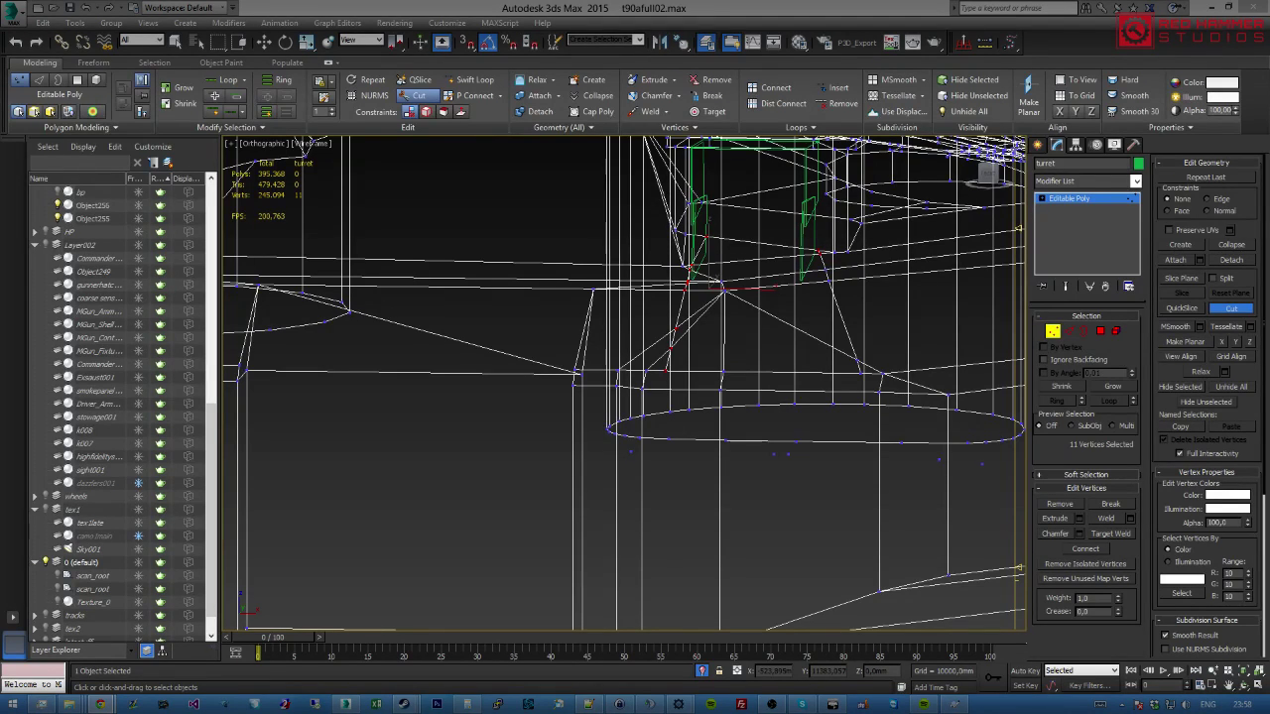
pyautogui.keyDown('alt'); pyautogui.moveTo(945, 293); pyautogui.dragTo(870, 337, button='middle'); pyautogui.keyUp('alt')
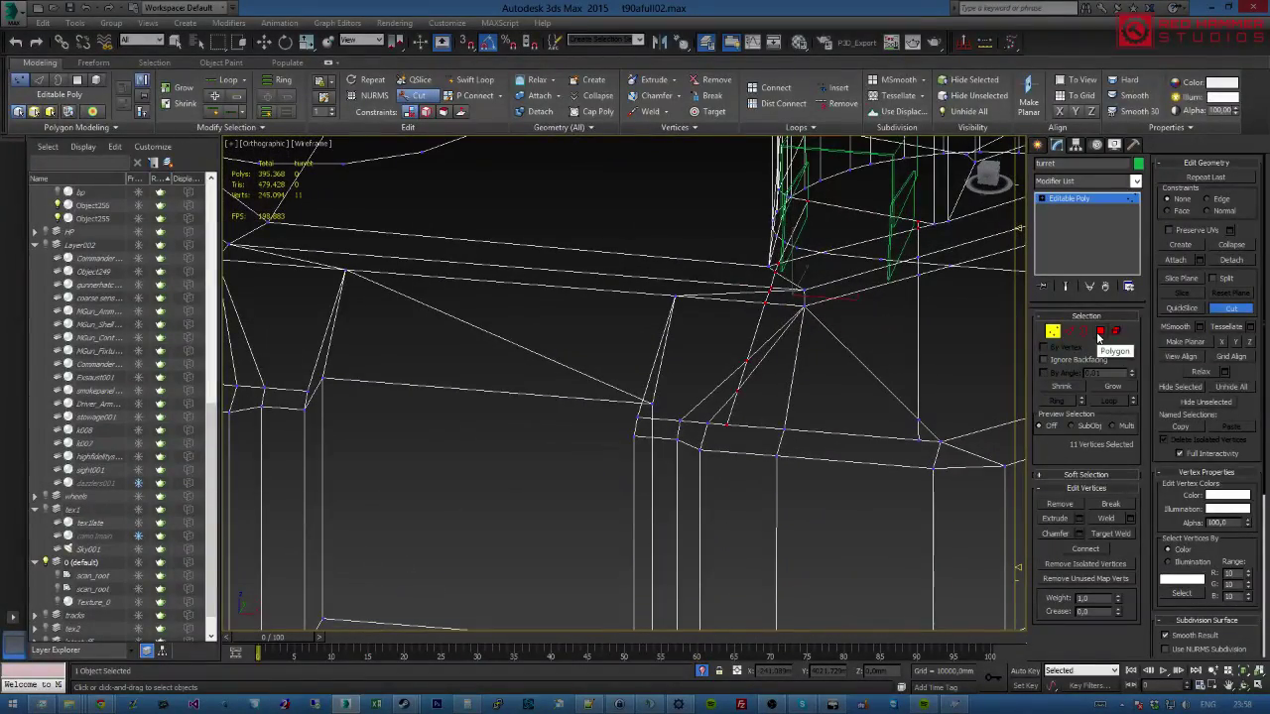
# Target-weld the surplus vertices along the inner cut line into their neighbouring vertices.
pyautogui.click(1098, 331)
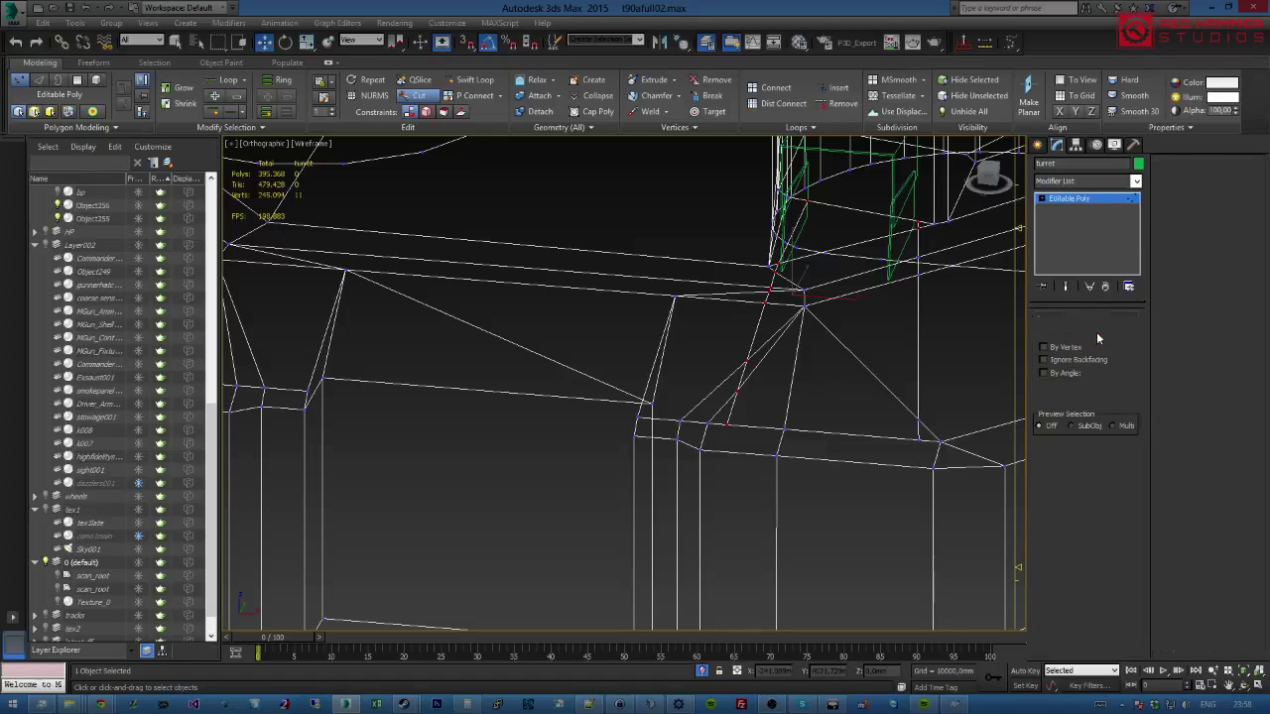
pyautogui.rightClick(769, 391)
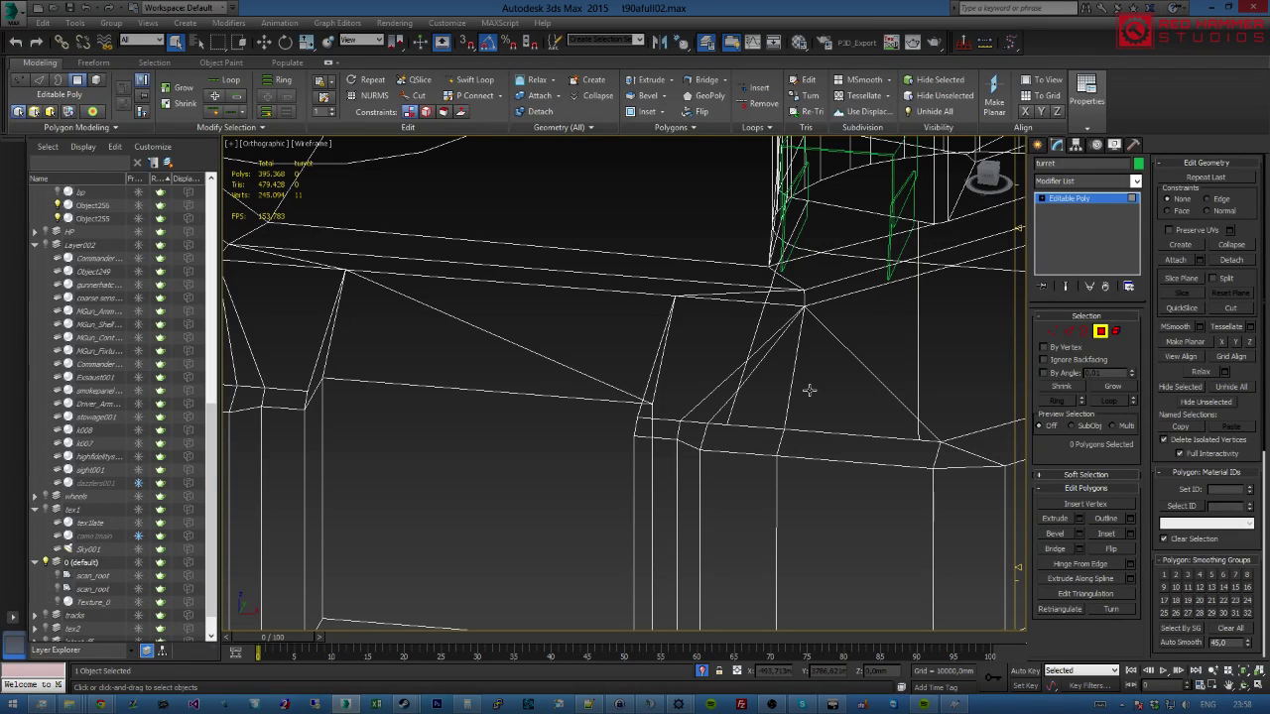
pyautogui.press('1')
pyautogui.hotkey('ctrl', 'w')
pyautogui.click(746, 363)
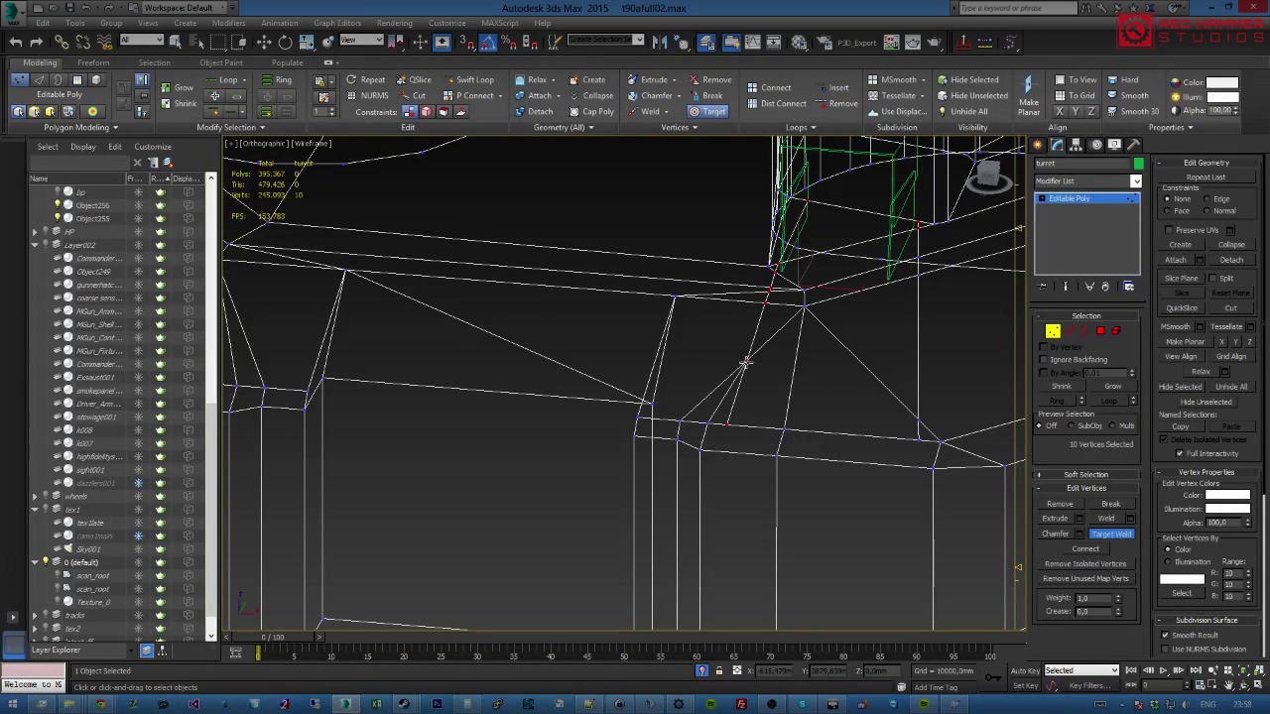
pyautogui.keyDown('alt'); pyautogui.moveTo(806, 318); pyautogui.dragTo(762, 365, button='middle'); pyautogui.keyUp('alt')
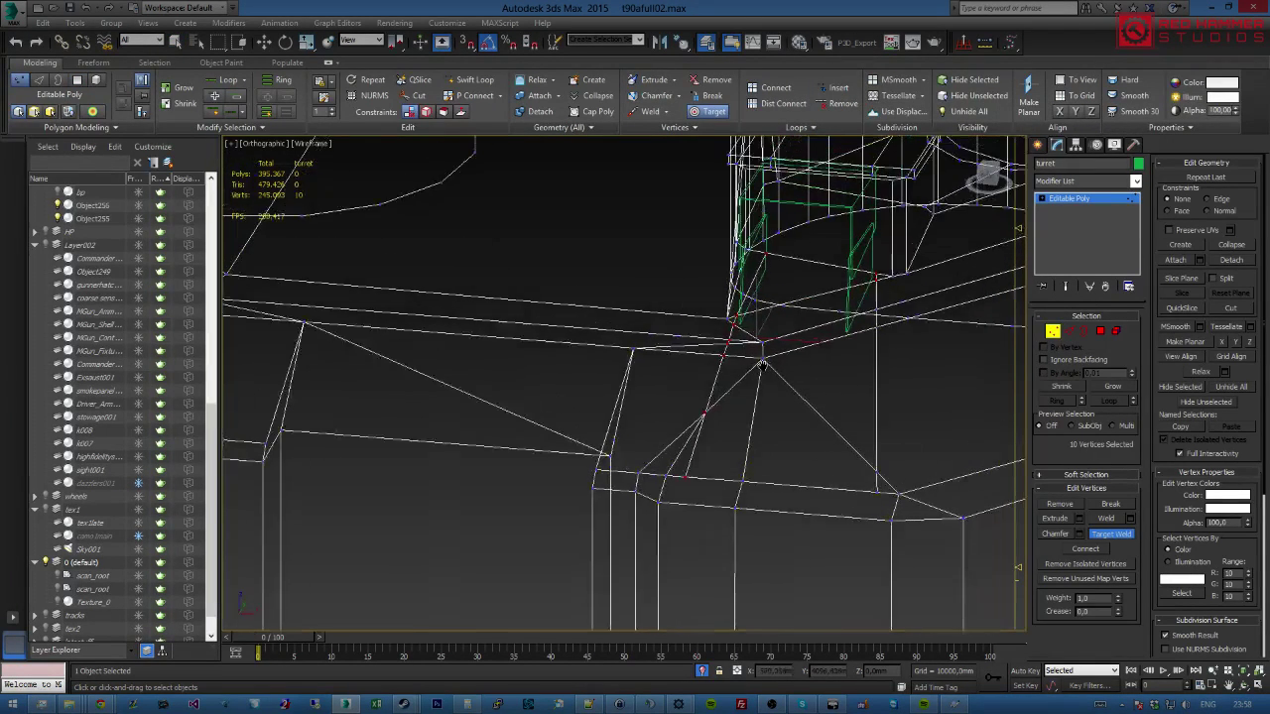
pyautogui.click(760, 343)
pyautogui.keyDown('alt'); pyautogui.moveTo(743, 366); pyautogui.dragTo(739, 381, button='middle'); pyautogui.keyUp('alt')
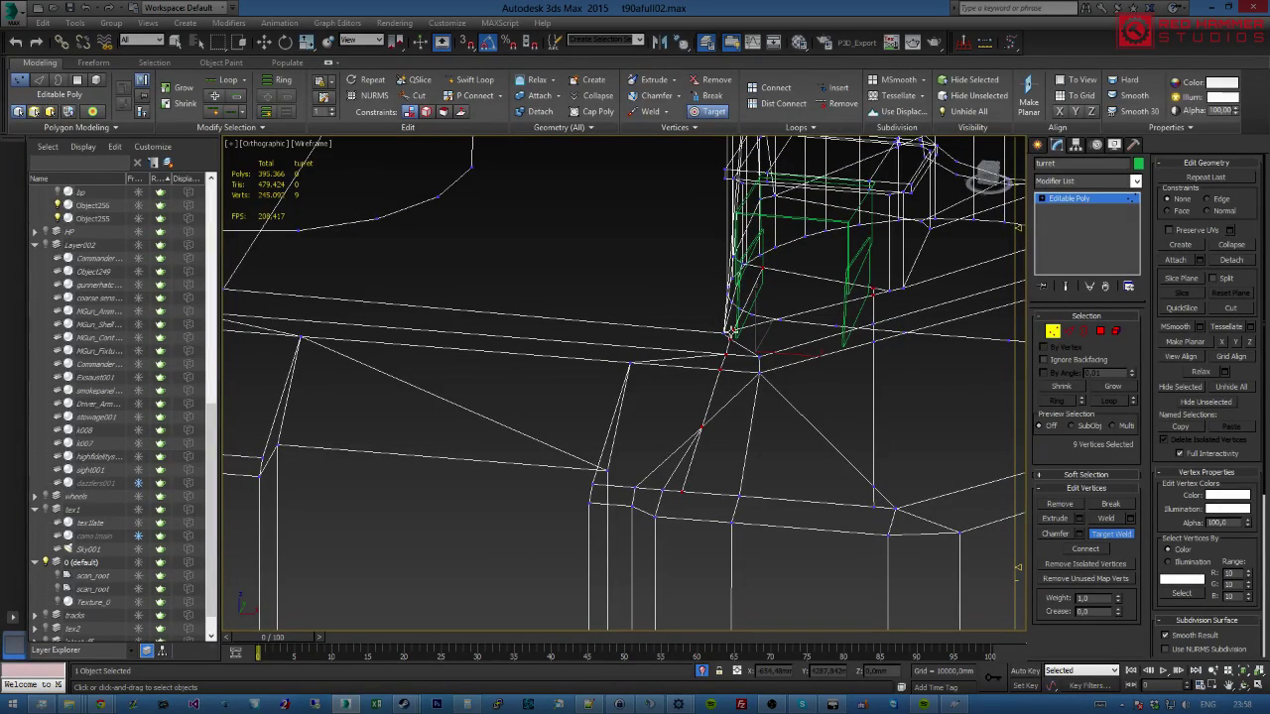
pyautogui.moveTo(751, 377)
pyautogui.keyDown('alt'); pyautogui.mouseDown(button='middle')
pyautogui.moveTo(802, 371)
pyautogui.moveTo(749, 396)
pyautogui.moveTo(731, 396)
pyautogui.moveTo(753, 368)
pyautogui.moveTo(751, 383)
pyautogui.moveTo(787, 368)
pyautogui.moveTo(763, 392)
pyautogui.moveTo(704, 377)
pyautogui.moveTo(747, 368)
pyautogui.moveTo(772, 390)
pyautogui.mouseUp(button='middle'); pyautogui.keyUp('alt')
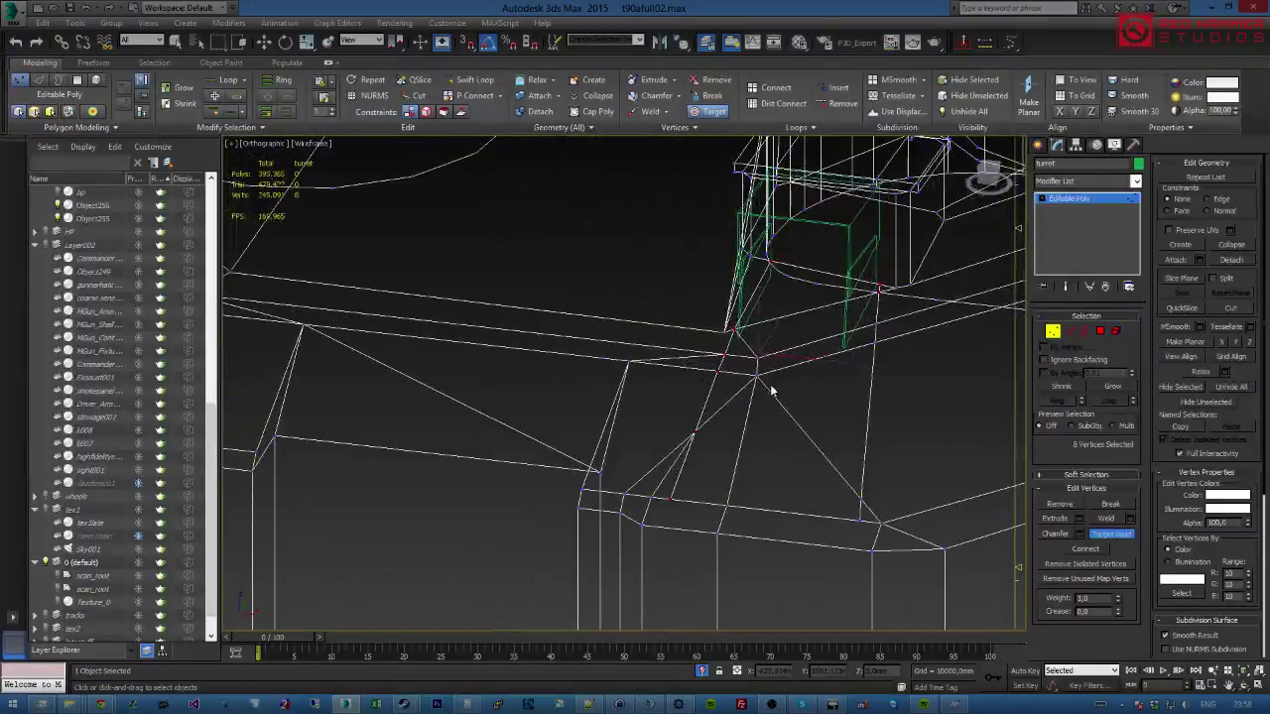
pyautogui.keyDown('alt'); pyautogui.moveTo(810, 437); pyautogui.dragTo(949, 395, button='middle'); pyautogui.keyUp('alt')
pyautogui.keyDown('alt'); pyautogui.moveTo(816, 387); pyautogui.dragTo(813, 387, button='middle'); pyautogui.keyUp('alt')
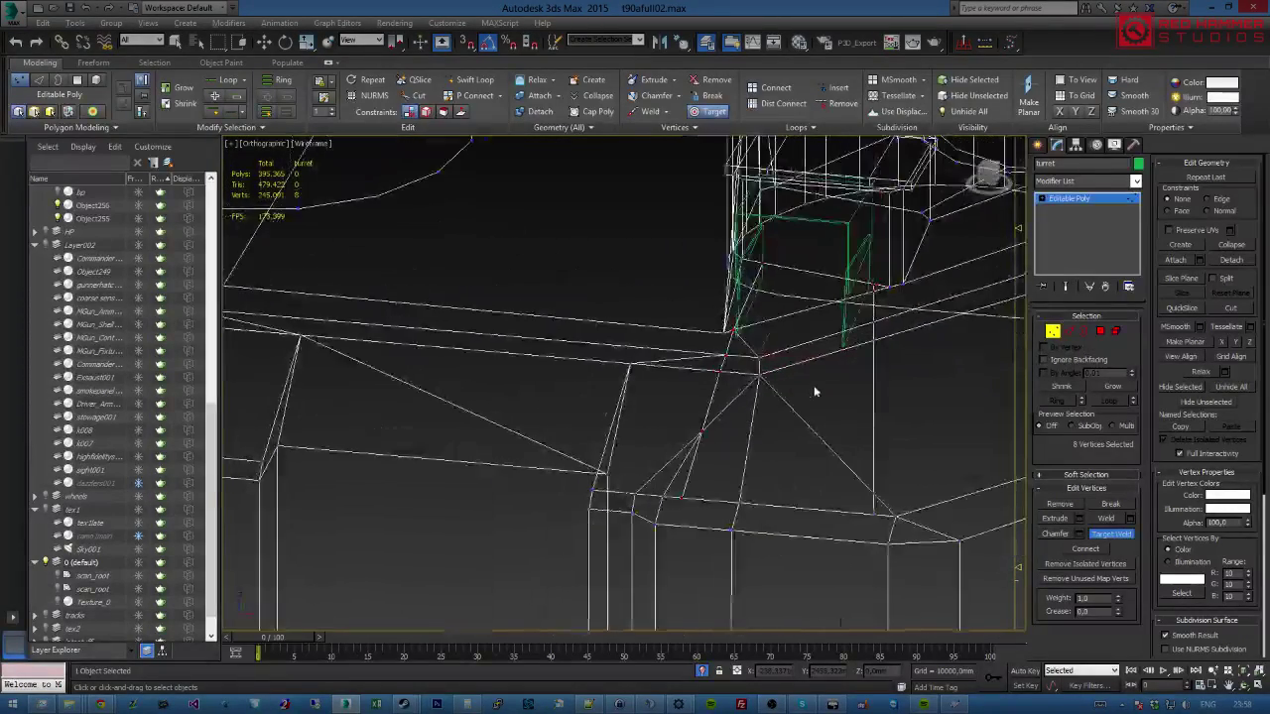
# Select the nine roof polygons between the two cut lines, from beneath the box to the front edge.
pyautogui.click(1100, 331)
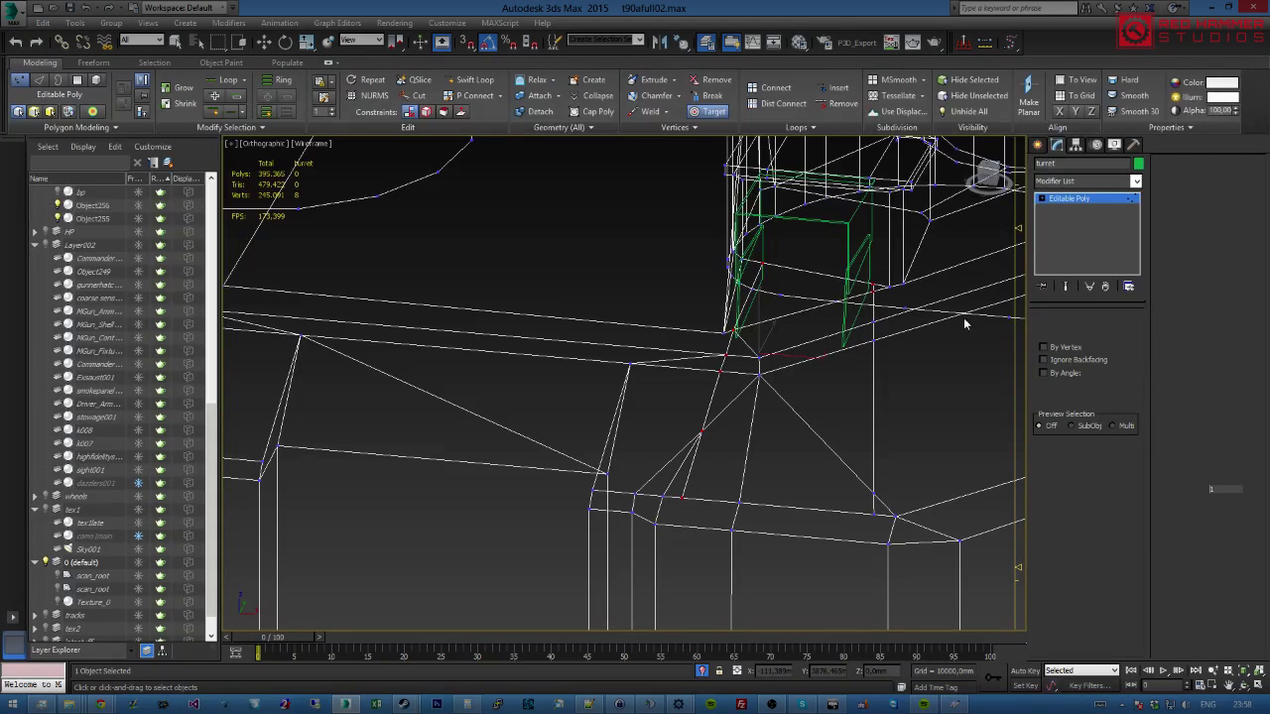
pyautogui.click(797, 297)
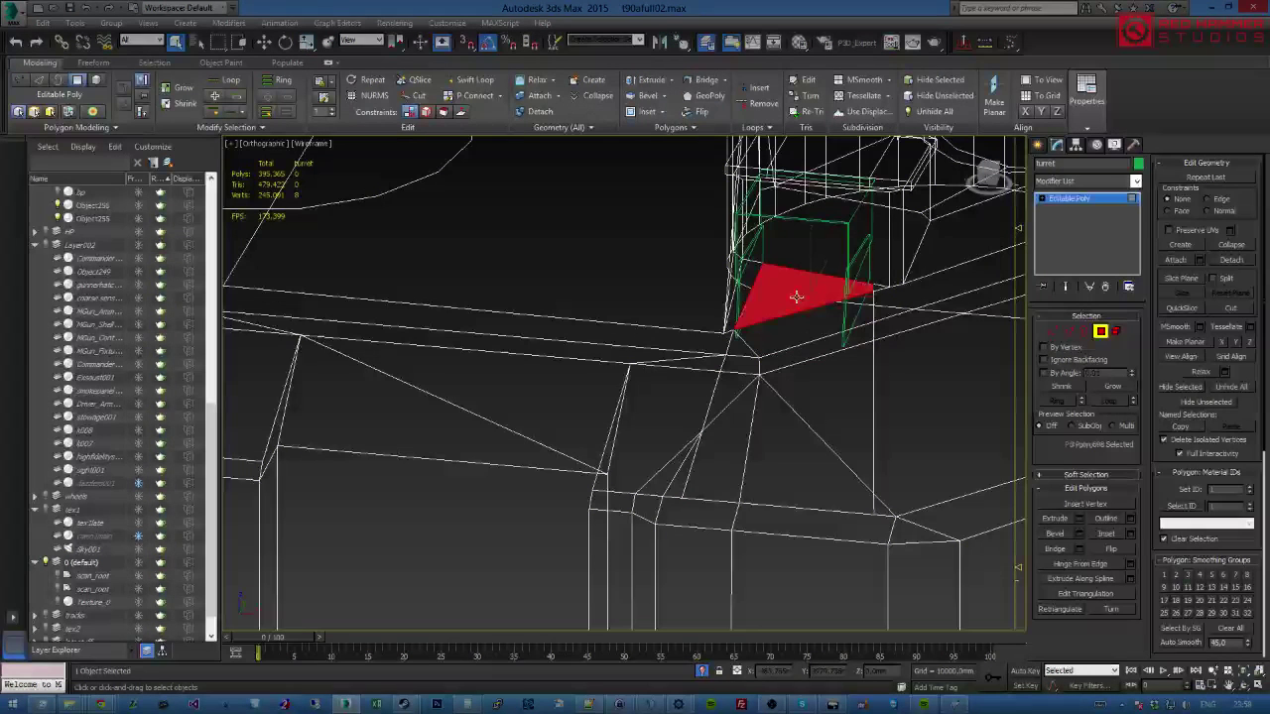
pyautogui.click(734, 349)
pyautogui.keyDown('ctrl'); pyautogui.click(788, 331); pyautogui.keyUp('ctrl')
pyautogui.keyDown('ctrl'); pyautogui.click(784, 314); pyautogui.keyUp('ctrl')
pyautogui.keyDown('ctrl'); pyautogui.click(794, 353); pyautogui.keyUp('ctrl')
pyautogui.keyDown('ctrl'); pyautogui.click(752, 365); pyautogui.keyUp('ctrl')
pyautogui.keyDown('ctrl'); pyautogui.click(742, 386); pyautogui.keyUp('ctrl')
pyautogui.keyDown('ctrl'); pyautogui.click(742, 413); pyautogui.keyUp('ctrl')
pyautogui.keyDown('ctrl'); pyautogui.click(775, 409); pyautogui.keyUp('ctrl')
pyautogui.keyDown('ctrl'); pyautogui.click(802, 395); pyautogui.keyUp('ctrl')
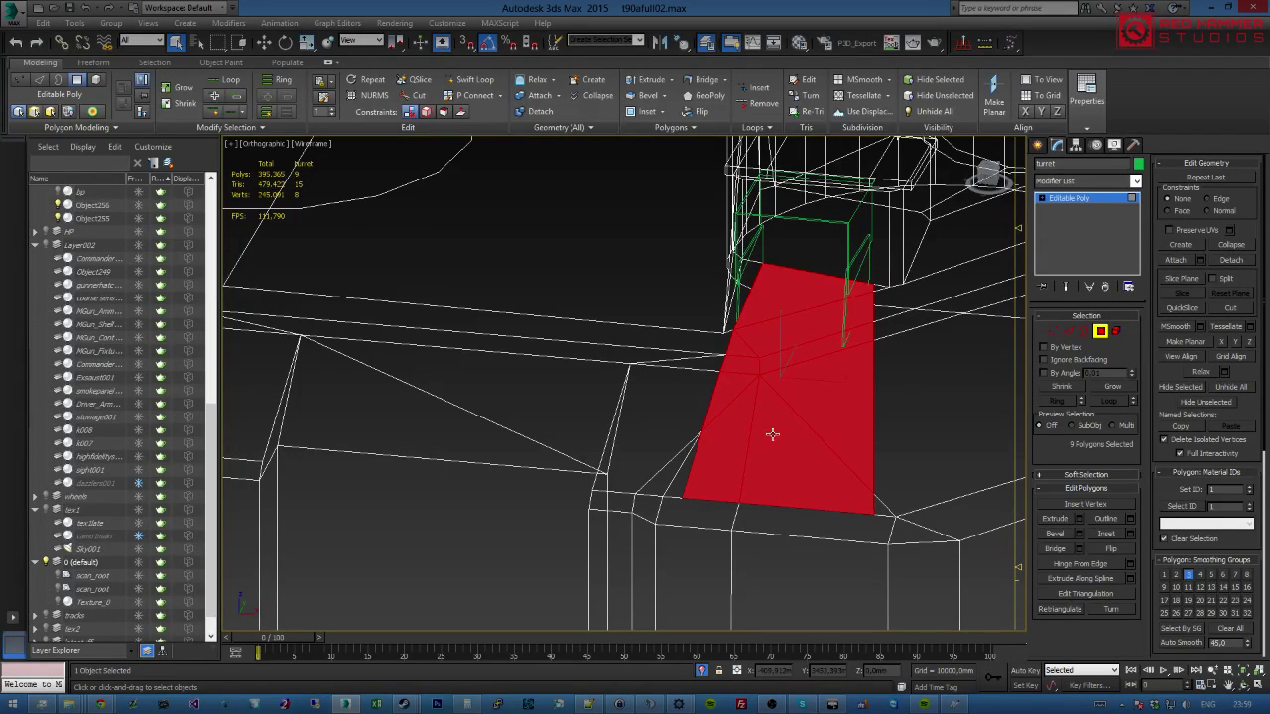
# Extrude the selected roof strip slightly and raise its planar top about 11 mm in Z.
pyautogui.keyDown('alt'); pyautogui.moveTo(803, 411); pyautogui.dragTo(781, 375, button='middle'); pyautogui.keyUp('alt')
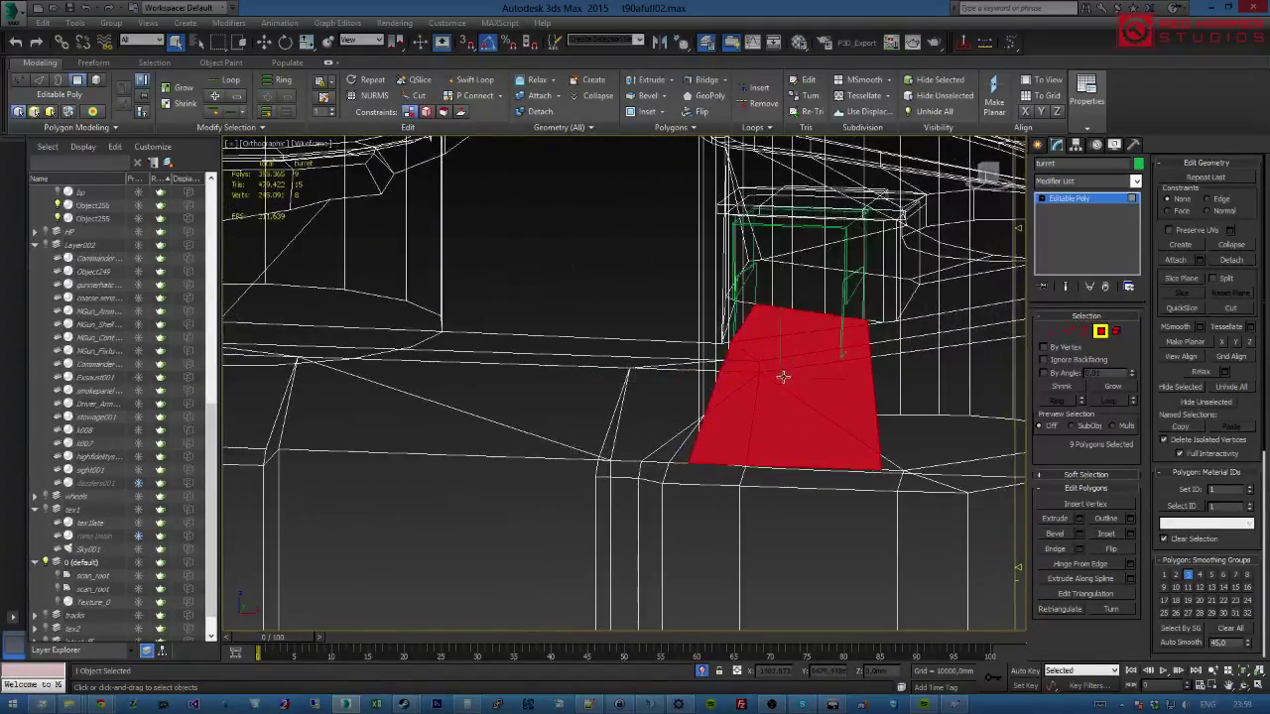
pyautogui.click(1058, 519)
pyautogui.moveTo(793, 400); pyautogui.dragTo(800, 415)
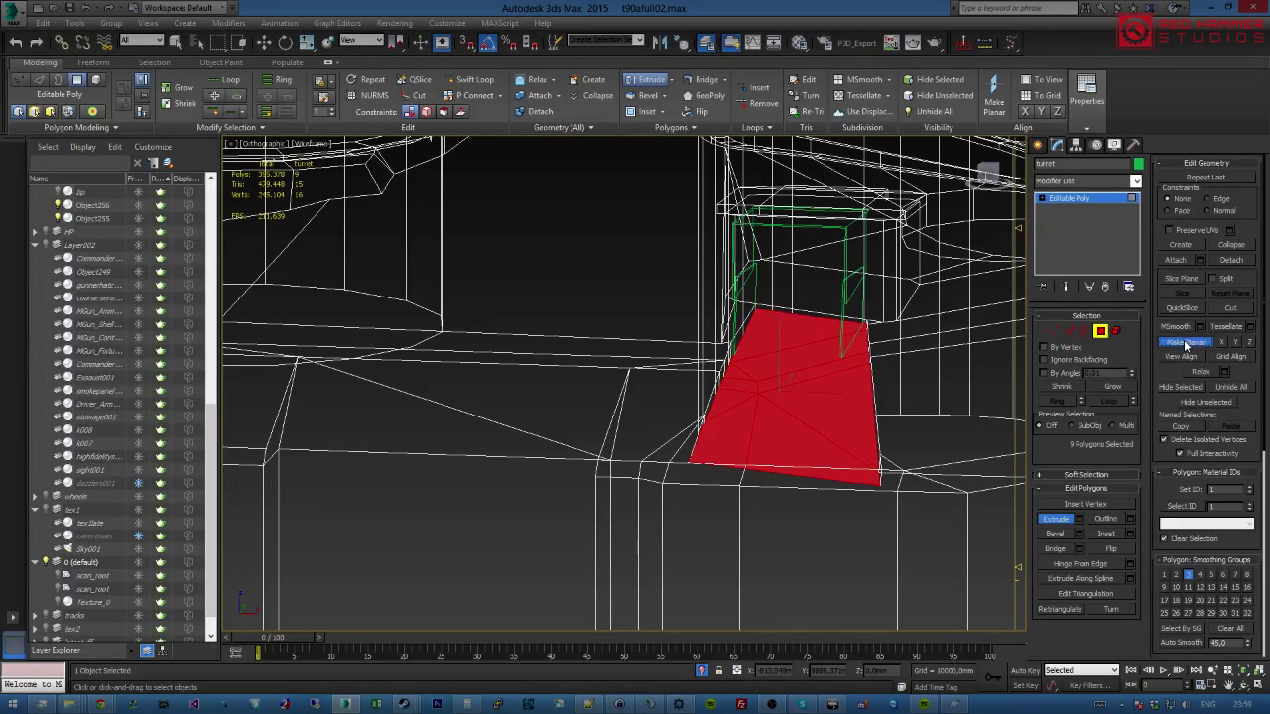
pyautogui.moveTo(879, 367)
pyautogui.keyDown('alt'); pyautogui.mouseDown(button='middle')
pyautogui.moveTo(877, 349)
pyautogui.moveTo(890, 351)
pyautogui.moveTo(826, 377)
pyautogui.moveTo(893, 360)
pyautogui.moveTo(838, 390)
pyautogui.moveTo(842, 307)
pyautogui.moveTo(823, 363)
pyautogui.moveTo(876, 383)
pyautogui.mouseUp(button='middle'); pyautogui.keyUp('alt')
pyautogui.press('w')
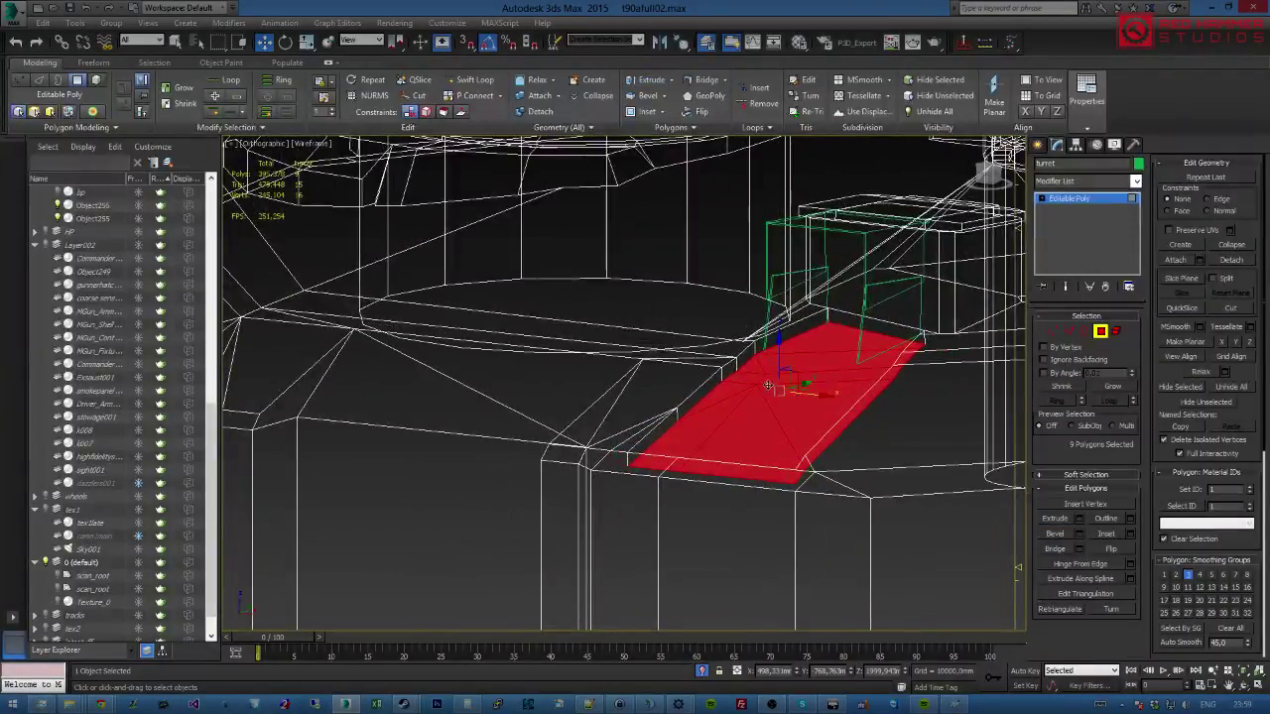
pyautogui.moveTo(779, 363); pyautogui.dragTo(785, 357)
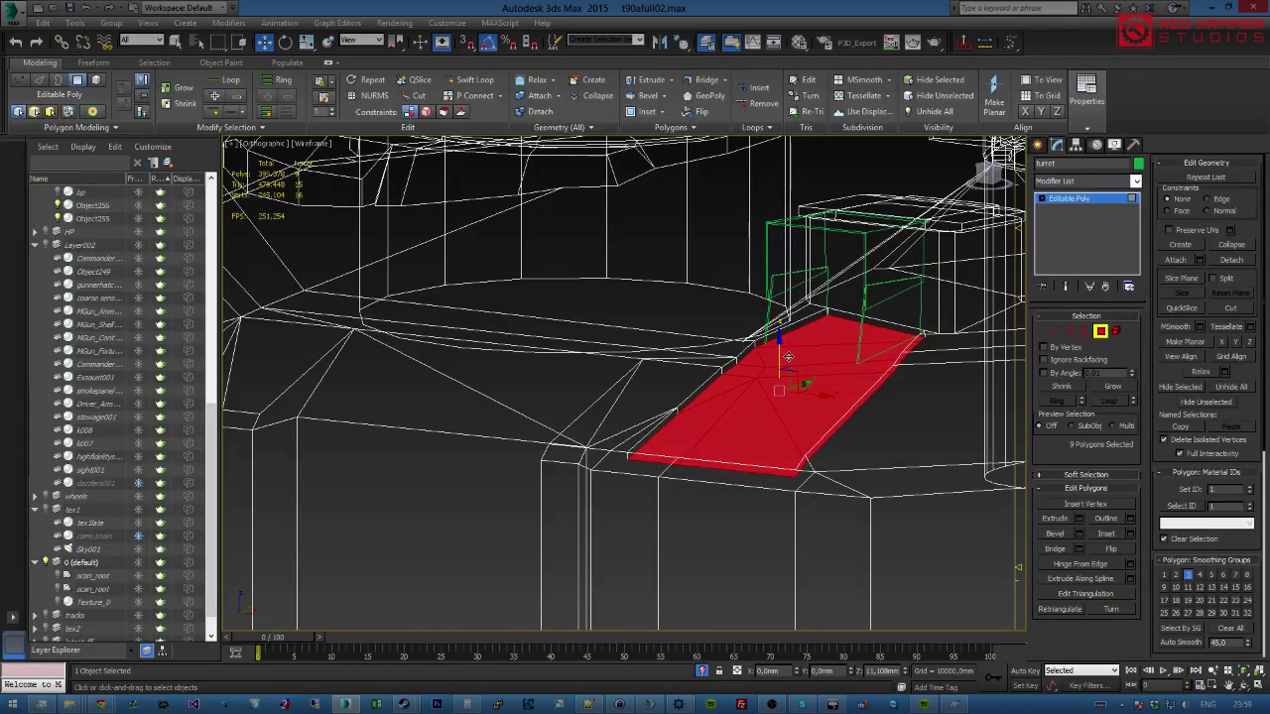
# Target-weld the raised strip's front corner vertices to the turret's front edge.
pyautogui.press('1')
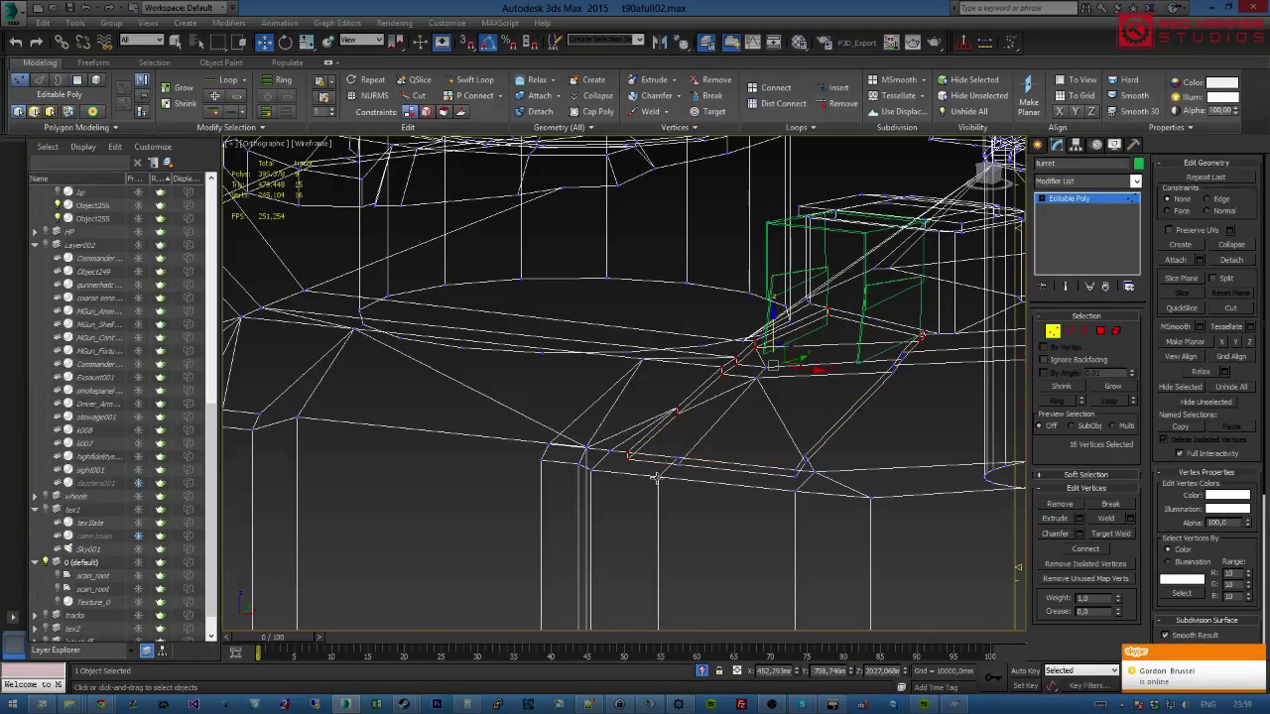
pyautogui.hotkey('ctrl', 'w')
pyautogui.click(626, 455)
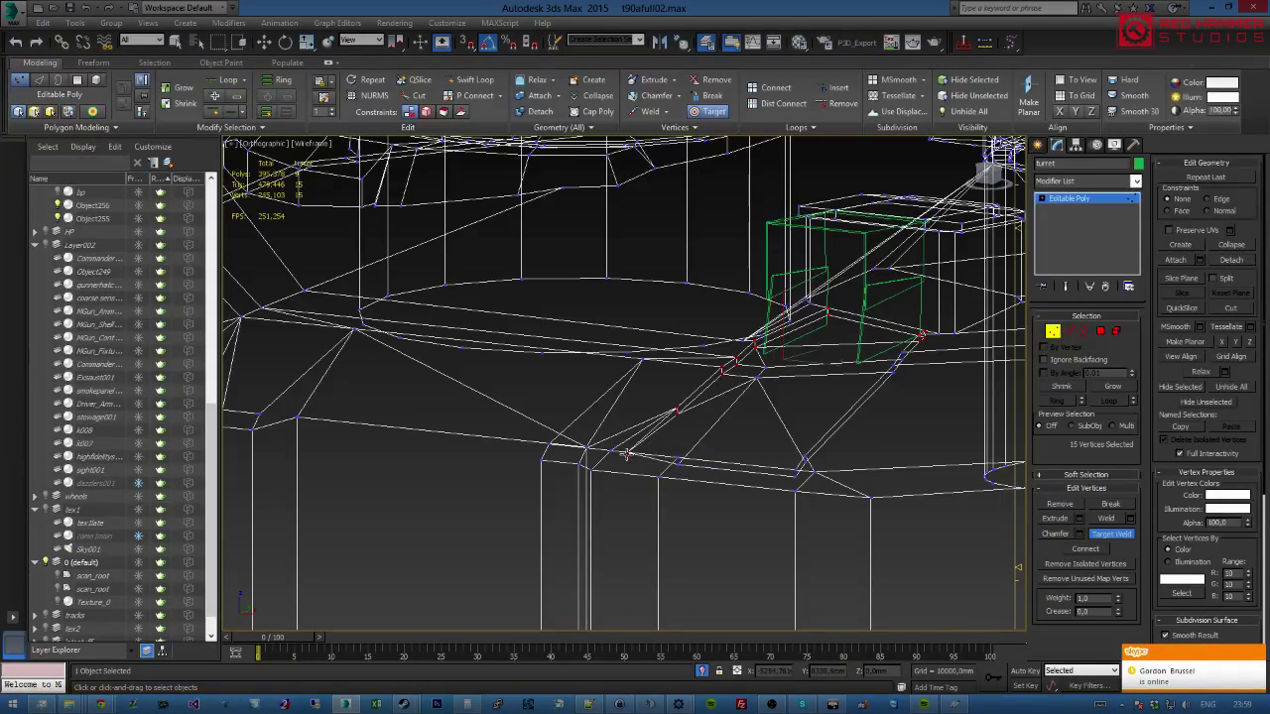
pyautogui.click(794, 470)
pyautogui.keyDown('alt'); pyautogui.moveTo(681, 467); pyautogui.dragTo(660, 407, button='middle'); pyautogui.keyUp('alt')
pyautogui.scroll(4, 673, 369)
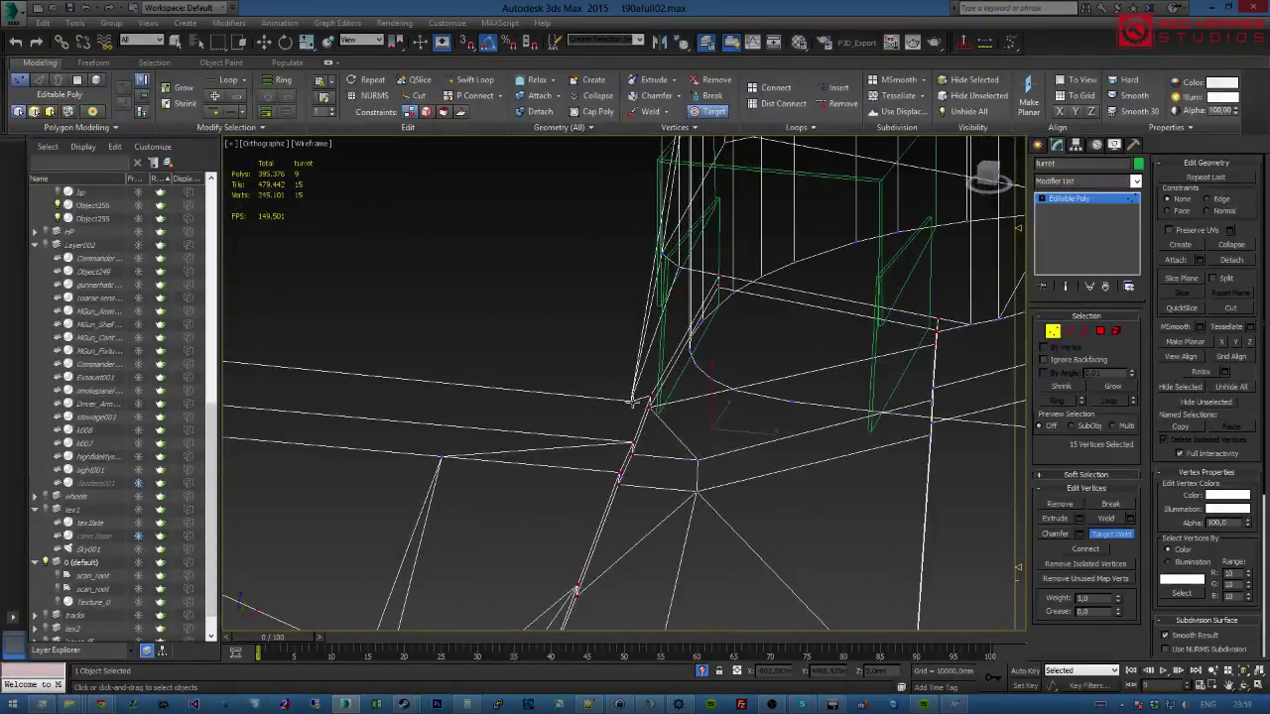
# Move the strip's inner-side vertex at the foot of the box's inner panel slightly up in Z.
pyautogui.scroll(-6, 665, 416)
pyautogui.scroll(4, 671, 436)
pyautogui.keyDown('alt'); pyautogui.moveTo(671, 439); pyautogui.dragTo(685, 454, button='middle'); pyautogui.keyUp('alt')
pyautogui.scroll(8, 649, 387)
pyautogui.keyDown('alt'); pyautogui.moveTo(664, 384); pyautogui.dragTo(743, 371, button='middle'); pyautogui.keyUp('alt')
pyautogui.press('w')
pyautogui.click(767, 387)
pyautogui.moveTo(732, 359); pyautogui.dragTo(732, 353)
pyautogui.keyDown('alt'); pyautogui.moveTo(780, 389); pyautogui.dragTo(831, 407, button='middle'); pyautogui.keyUp('alt')
pyautogui.keyDown('alt'); pyautogui.moveTo(680, 363); pyautogui.dragTo(790, 433, button='middle'); pyautogui.keyUp('alt')
pyautogui.scroll(-3, 805, 475)
pyautogui.scroll(6, 784, 436)
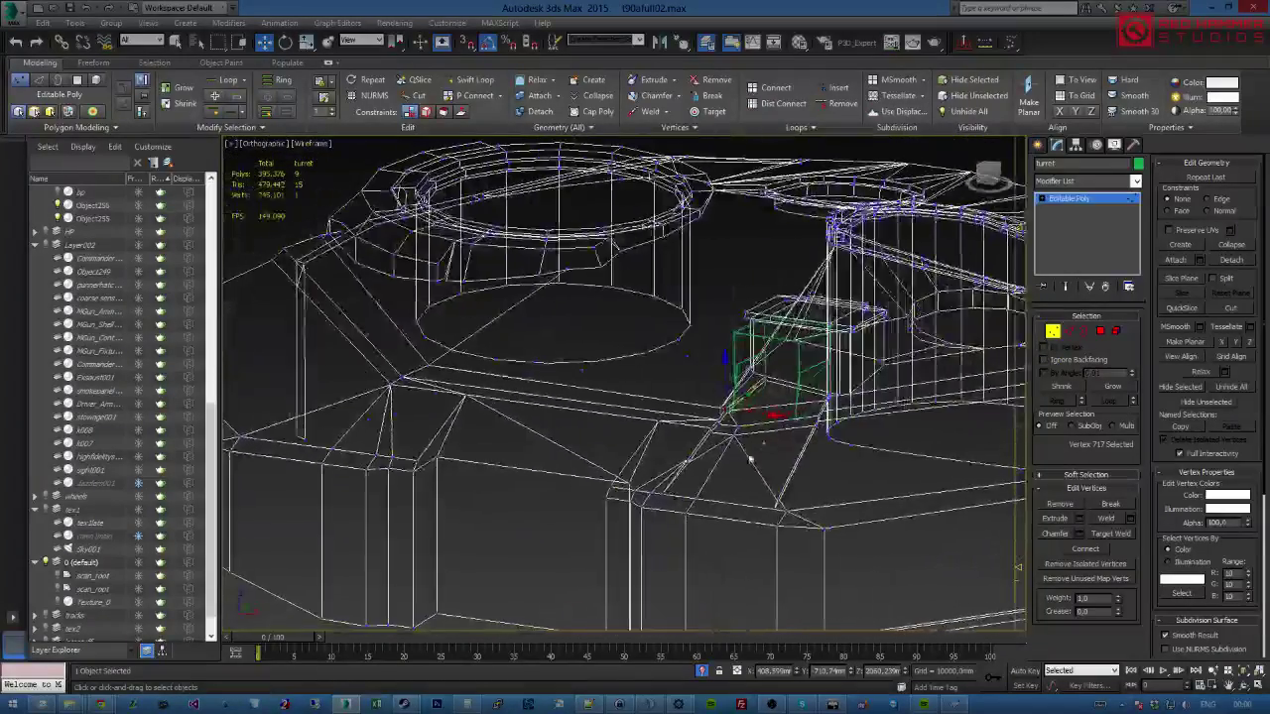
# Target-weld the mid-seam vertices into the strip's inner front corner and merge the neighbouring front-edge vertex with that corner.
pyautogui.hotkey('ctrl', 'w')
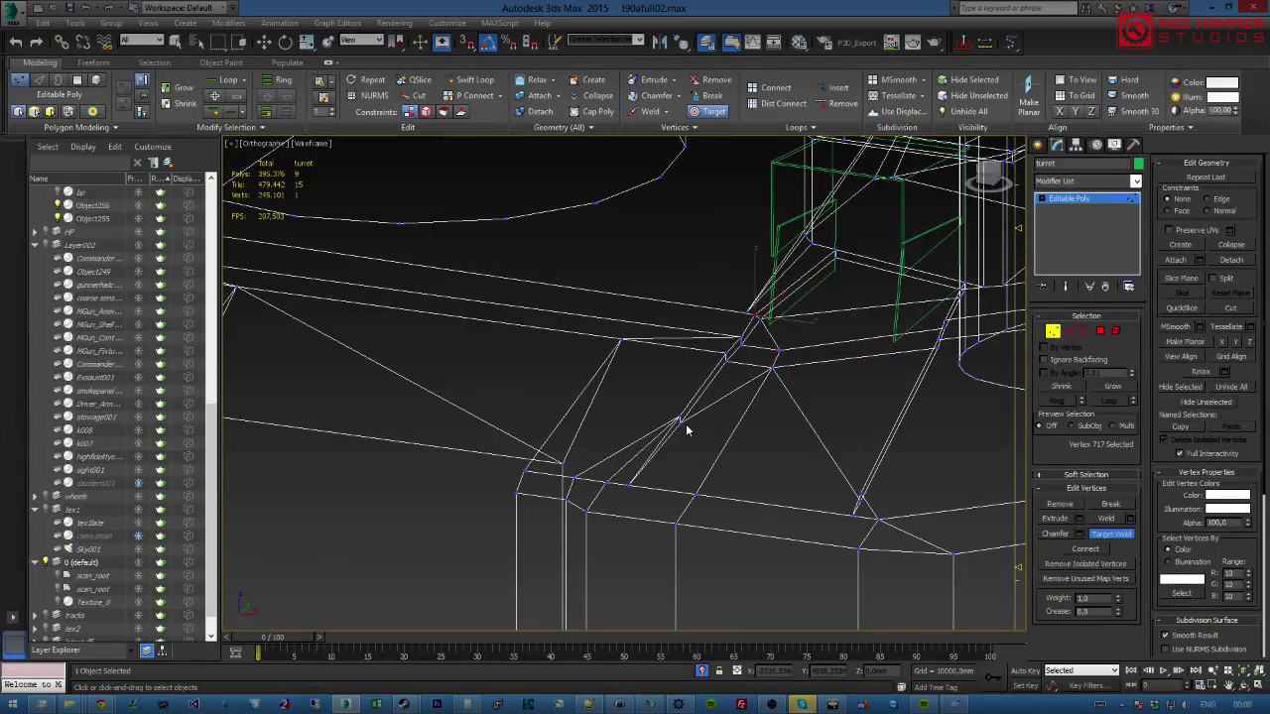
pyautogui.click(631, 484)
pyautogui.click(627, 484)
pyautogui.scroll(5, 652, 486)
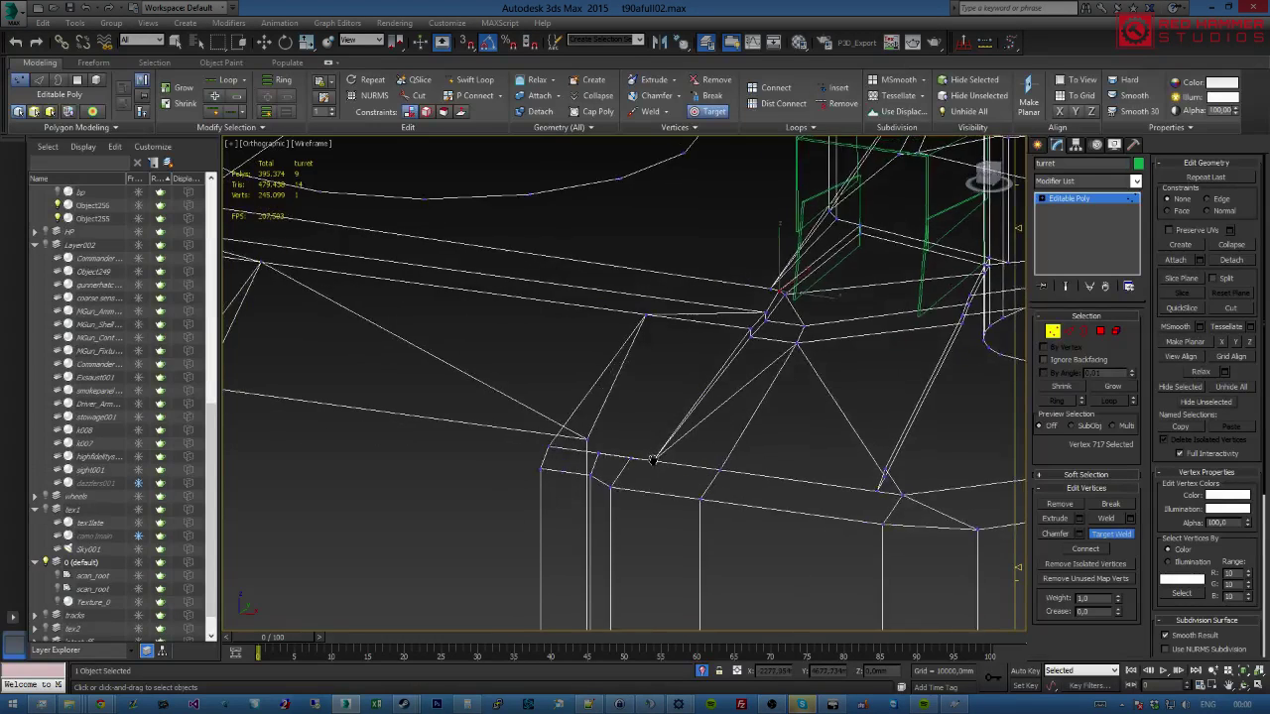
pyautogui.click(587, 429)
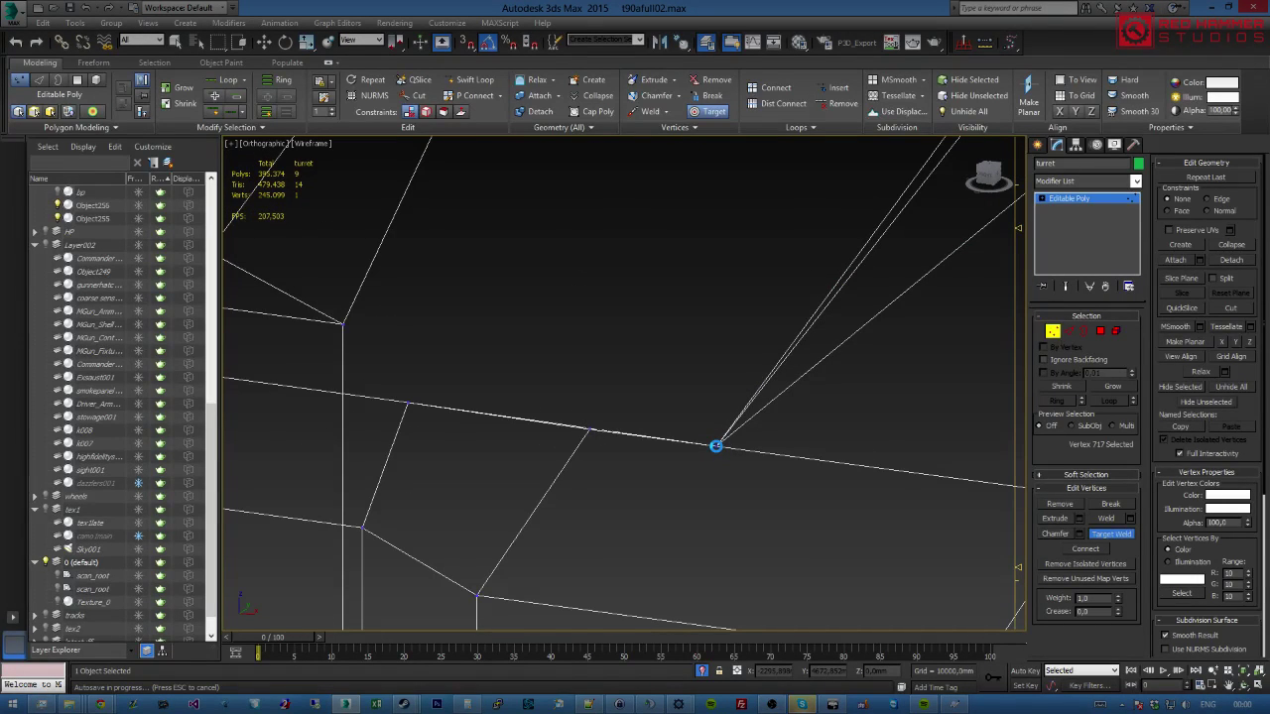
pyautogui.click(716, 445)
pyautogui.scroll(-3, 654, 443)
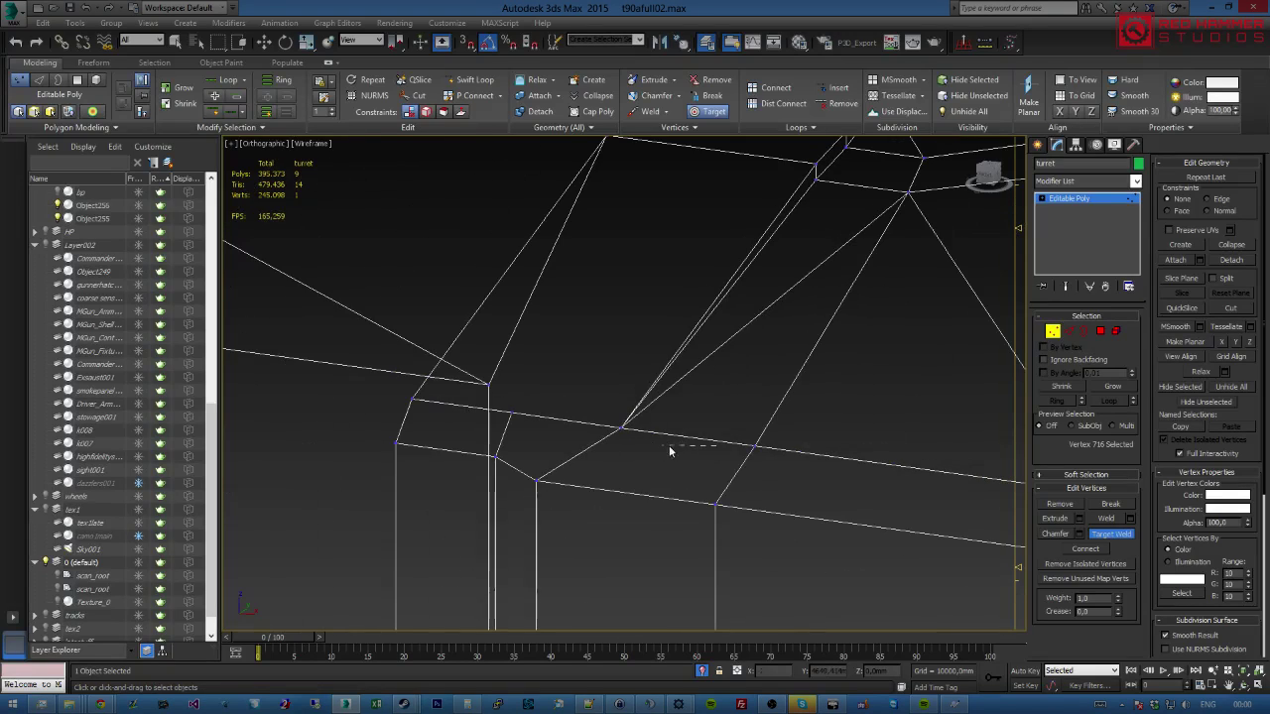
pyautogui.rightClick(708, 448)
# Display the turret shaded and select the ridge vertex in the middle of the raised strip.
pyautogui.scroll(2, 654, 476)
pyautogui.moveTo(655, 474)
pyautogui.keyDown('alt'); pyautogui.mouseDown(button='middle')
pyautogui.moveTo(709, 446)
pyautogui.moveTo(708, 405)
pyautogui.moveTo(672, 397)
pyautogui.moveTo(764, 403)
pyautogui.moveTo(632, 416)
pyautogui.moveTo(603, 400)
pyautogui.mouseUp(button='middle'); pyautogui.keyUp('alt')
pyautogui.press('F3')
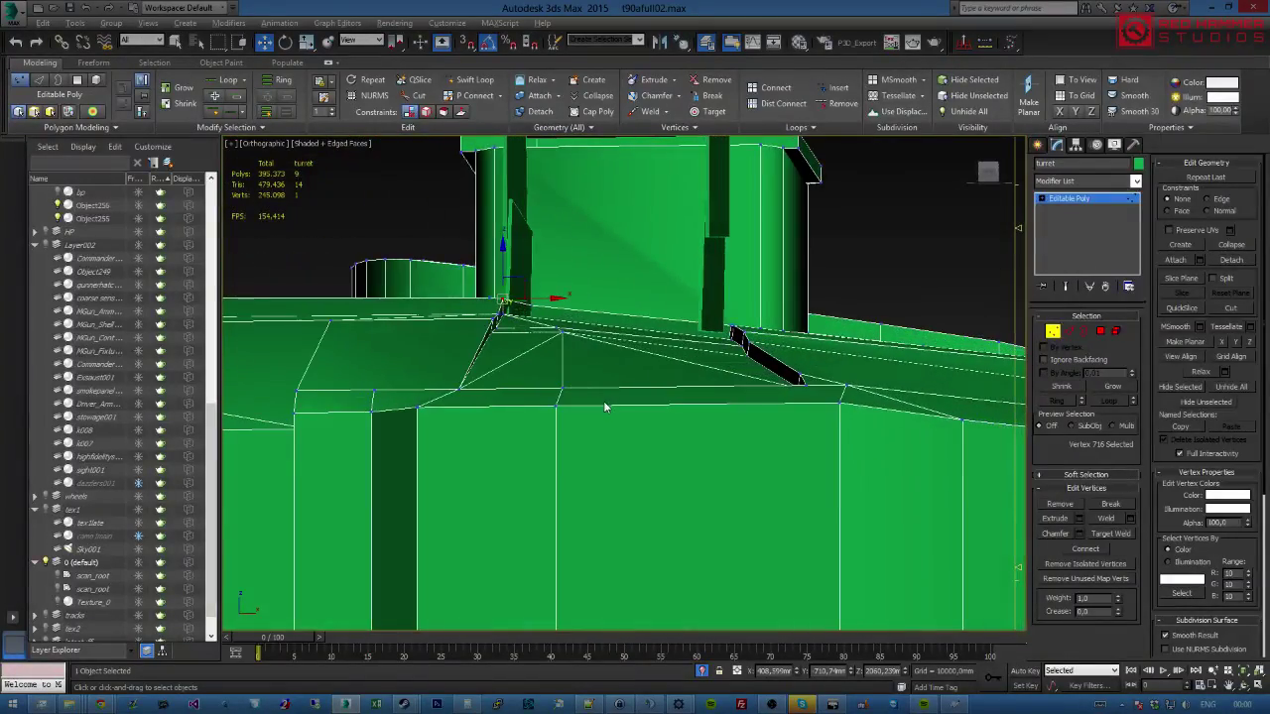
pyautogui.click(565, 333)
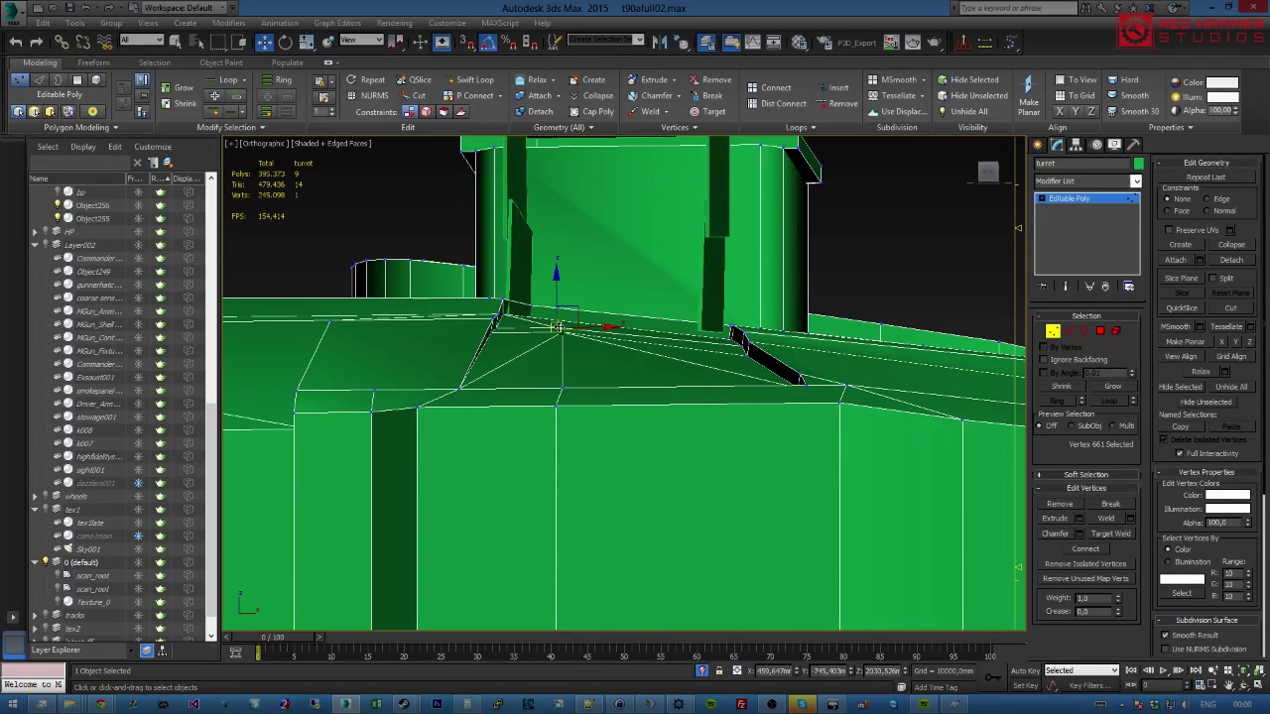
pyautogui.keyDown('alt'); pyautogui.moveTo(564, 333); pyautogui.dragTo(676, 359, button='middle'); pyautogui.keyUp('alt')
pyautogui.scroll(-5, 739, 334)
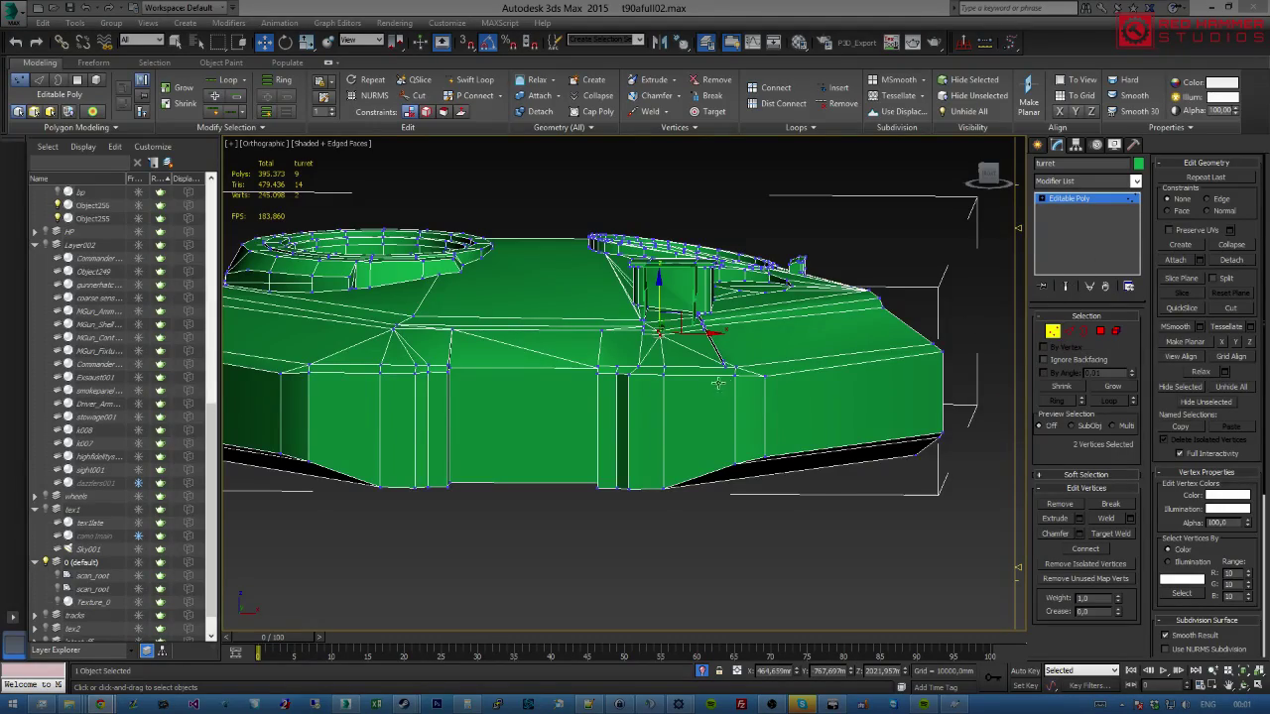
pyautogui.scroll(6, 720, 380)
pyautogui.keyDown('alt'); pyautogui.moveTo(720, 380); pyautogui.dragTo(629, 402, button='middle'); pyautogui.keyUp('alt')
# Connect the foot vertex to the upper vertex on each side of the box's front panel with new edges.
pyautogui.click(631, 397)
pyautogui.moveTo(631, 359)
pyautogui.keyDown('alt'); pyautogui.mouseDown(button='middle')
pyautogui.moveTo(781, 385)
pyautogui.moveTo(785, 415)
pyautogui.moveTo(753, 368)
pyautogui.moveTo(705, 363)
pyautogui.moveTo(760, 363)
pyautogui.moveTo(811, 392)
pyautogui.moveTo(751, 491)
pyautogui.moveTo(744, 419)
pyautogui.mouseUp(button='middle'); pyautogui.keyUp('alt')
pyautogui.click(735, 413)
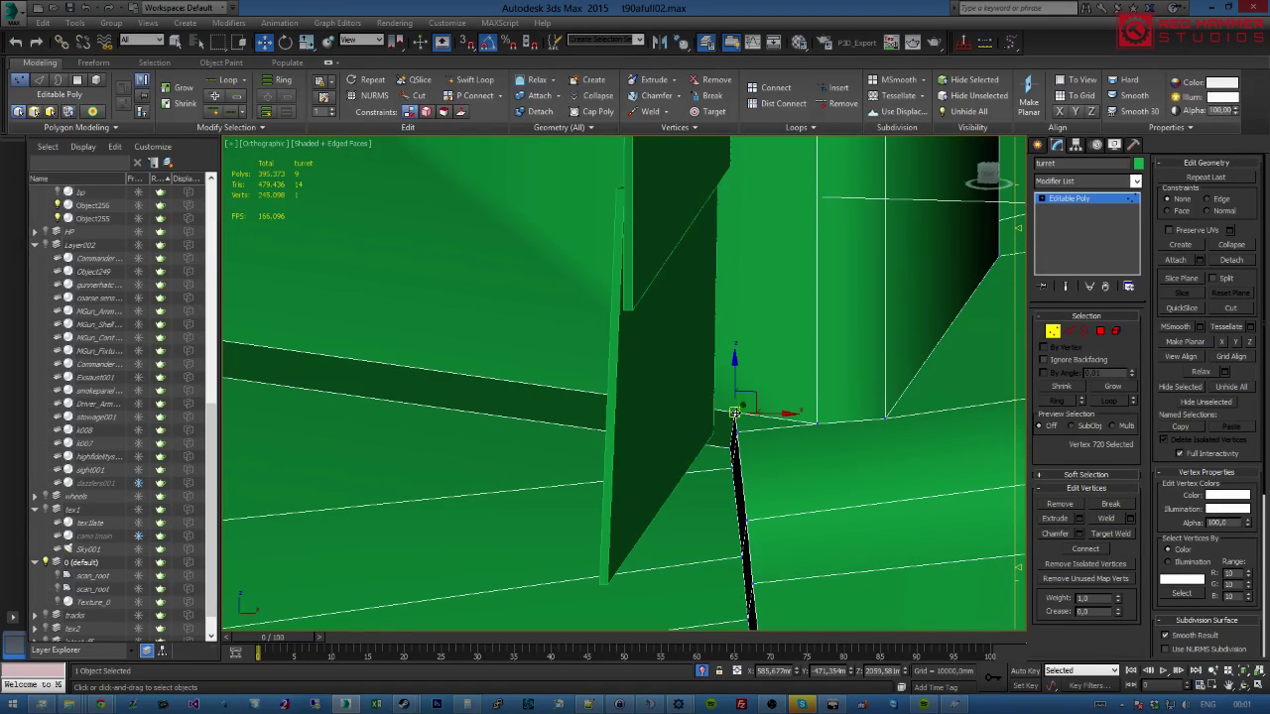
pyautogui.scroll(-4, 735, 406)
pyautogui.keyDown('ctrl'); pyautogui.click(731, 328); pyautogui.keyUp('ctrl')
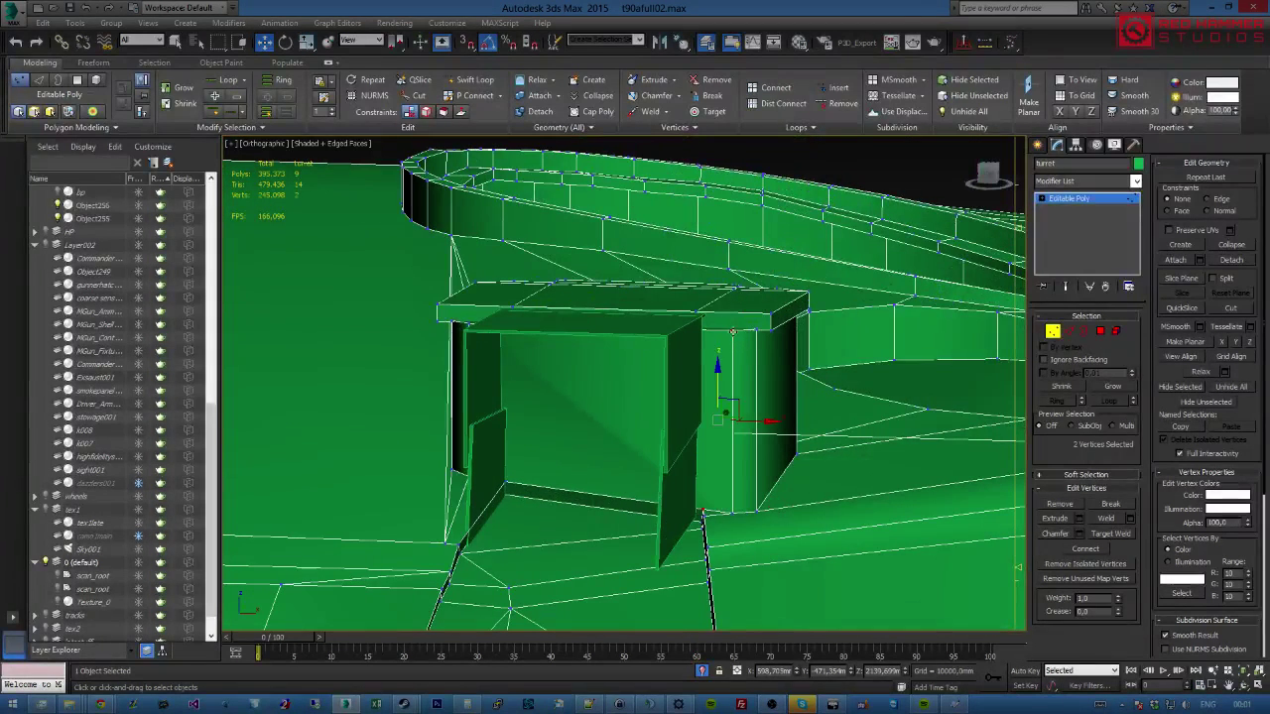
pyautogui.keyDown('alt'); pyautogui.moveTo(578, 501); pyautogui.dragTo(623, 291, button='middle'); pyautogui.keyUp('alt')
pyautogui.click(662, 452)
pyautogui.keyDown('ctrl'); pyautogui.click(623, 290); pyautogui.keyUp('ctrl')
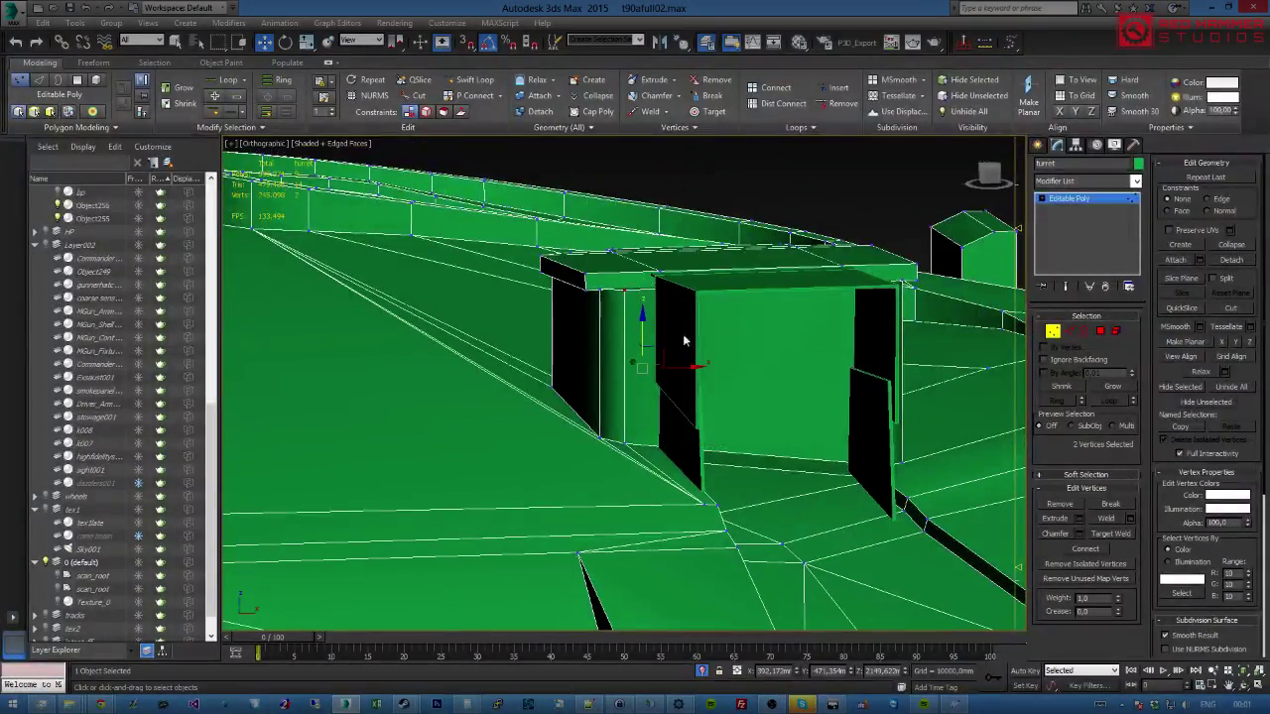
pyautogui.click(1089, 548)
# Target-weld the loose vertex at the narrow end of the gap beside the raised strip into the adjacent front-edge vertex.
pyautogui.moveTo(874, 467)
pyautogui.keyDown('alt'); pyautogui.mouseDown(button='middle')
pyautogui.moveTo(830, 462)
pyautogui.moveTo(823, 489)
pyautogui.moveTo(830, 446)
pyautogui.moveTo(827, 467)
pyautogui.moveTo(792, 419)
pyautogui.moveTo(750, 416)
pyautogui.moveTo(714, 371)
pyautogui.moveTo(793, 368)
pyautogui.moveTo(698, 377)
pyautogui.moveTo(764, 371)
pyautogui.moveTo(751, 388)
pyautogui.moveTo(805, 391)
pyautogui.moveTo(770, 374)
pyautogui.moveTo(872, 419)
pyautogui.moveTo(916, 414)
pyautogui.moveTo(899, 354)
pyautogui.mouseUp(button='middle'); pyautogui.keyUp('alt')
pyautogui.press('F4')
pyautogui.click(894, 338)
pyautogui.scroll(2, 820, 388)
pyautogui.moveTo(819, 388)
pyautogui.keyDown('alt'); pyautogui.mouseDown(button='middle')
pyautogui.moveTo(813, 371)
pyautogui.moveTo(790, 375)
pyautogui.mouseUp(button='middle'); pyautogui.keyUp('alt')
pyautogui.press('F4')
pyautogui.moveTo(734, 404); pyautogui.dragTo(741, 392)
pyautogui.moveTo(717, 426)
pyautogui.keyDown('alt'); pyautogui.mouseDown(button='middle')
pyautogui.moveTo(550, 425)
pyautogui.moveTo(702, 422)
pyautogui.moveTo(731, 435)
pyautogui.mouseUp(button='middle'); pyautogui.keyUp('alt')
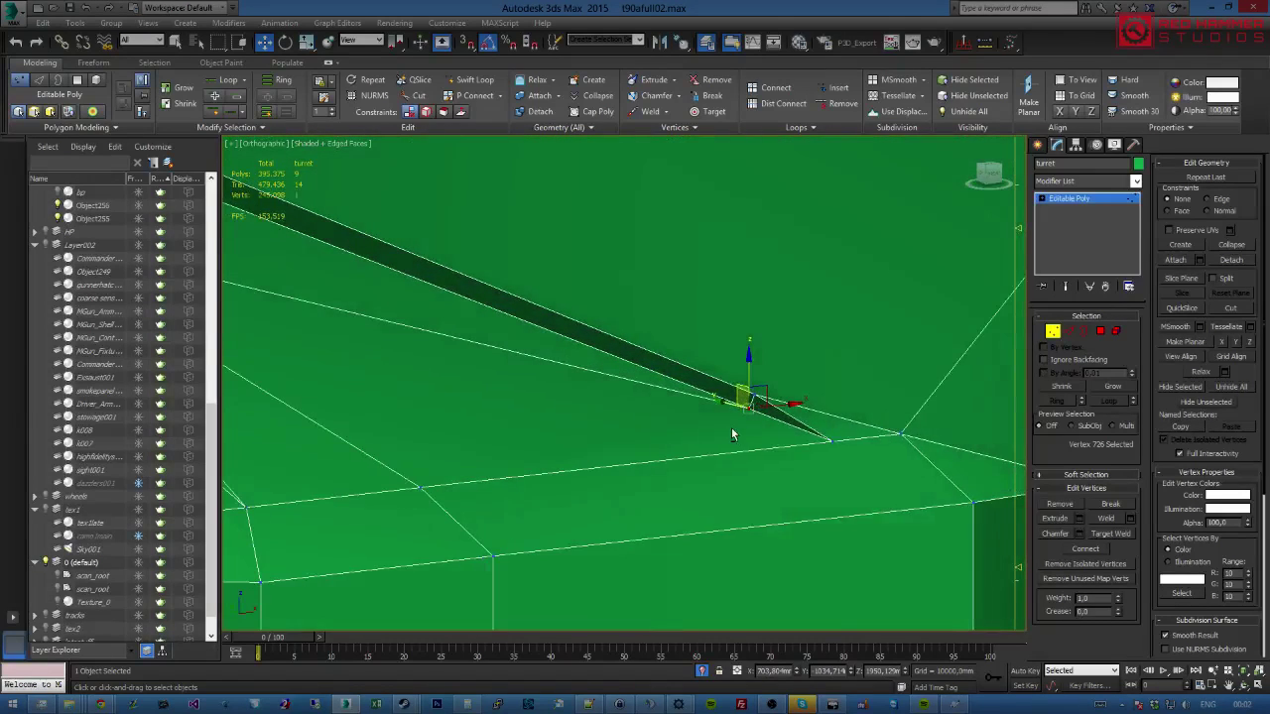
pyautogui.hotkey('ctrl', 'shift', 'w')
pyautogui.click(831, 441)
pyautogui.keyDown('alt'); pyautogui.moveTo(728, 443); pyautogui.dragTo(1003, 320, button='middle'); pyautogui.keyUp('alt')
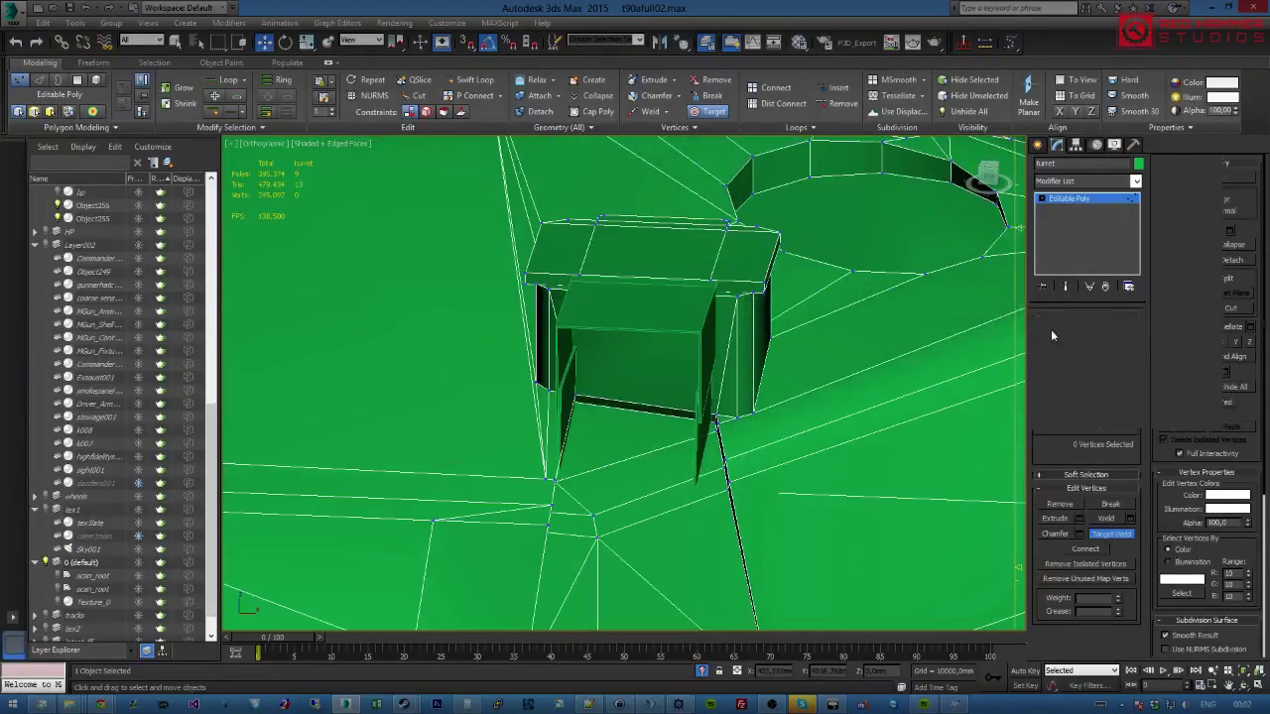
# Move the lower corner vertices of the box's side flaps slightly upward.
pyautogui.click(1054, 333)
pyautogui.click(696, 446)
pyautogui.press('1')
pyautogui.keyDown('alt'); pyautogui.moveTo(714, 462); pyautogui.dragTo(595, 432, button='middle'); pyautogui.keyUp('alt')
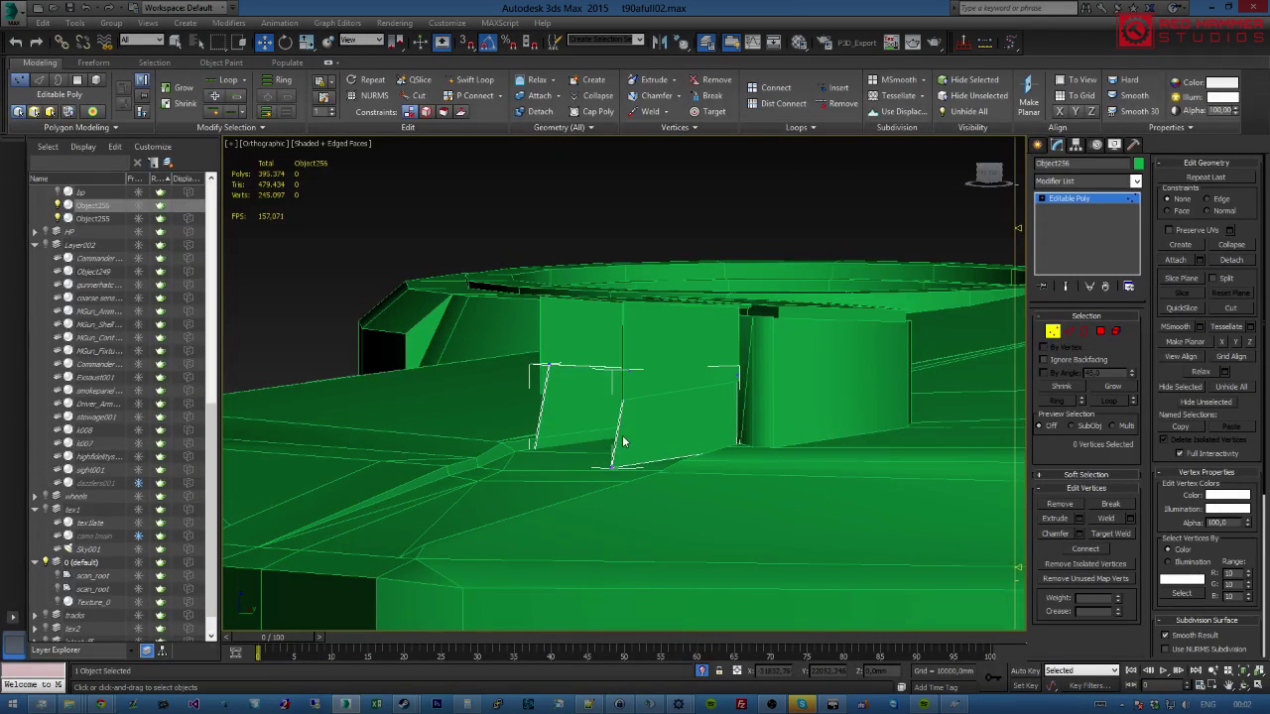
pyautogui.moveTo(608, 457); pyautogui.dragTo(614, 447)
pyautogui.keyDown('alt'); pyautogui.moveTo(614, 450); pyautogui.dragTo(835, 435, button='middle'); pyautogui.keyUp('alt')
pyautogui.click(1054, 332)
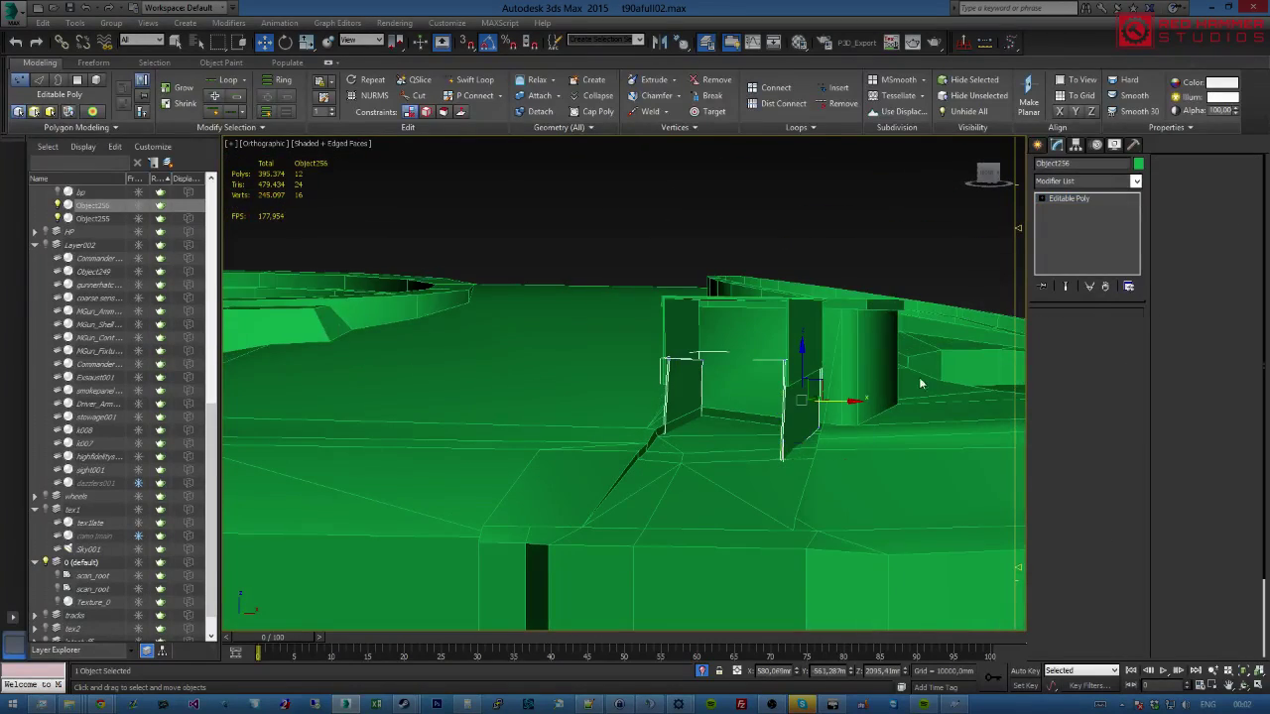
# Select the turret and inspect the box's front panel and the seams around the raised strip from several angles.
pyautogui.scroll(-5, 734, 412)
pyautogui.keyDown('alt'); pyautogui.moveTo(685, 414); pyautogui.dragTo(915, 432, button='middle'); pyautogui.keyUp('alt')
pyautogui.scroll(-3, 719, 426)
pyautogui.scroll(6, 695, 424)
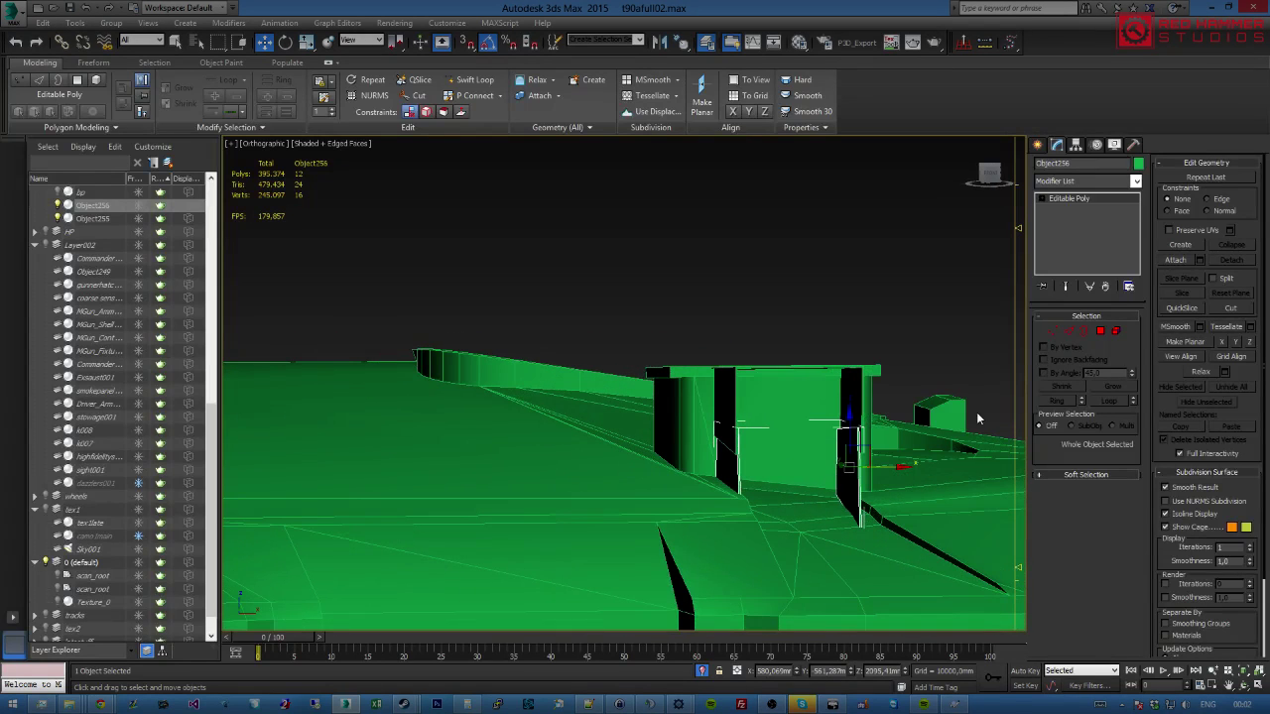
pyautogui.click(792, 427)
pyautogui.keyDown('alt'); pyautogui.moveTo(792, 426); pyautogui.dragTo(757, 428, button='middle'); pyautogui.keyUp('alt')
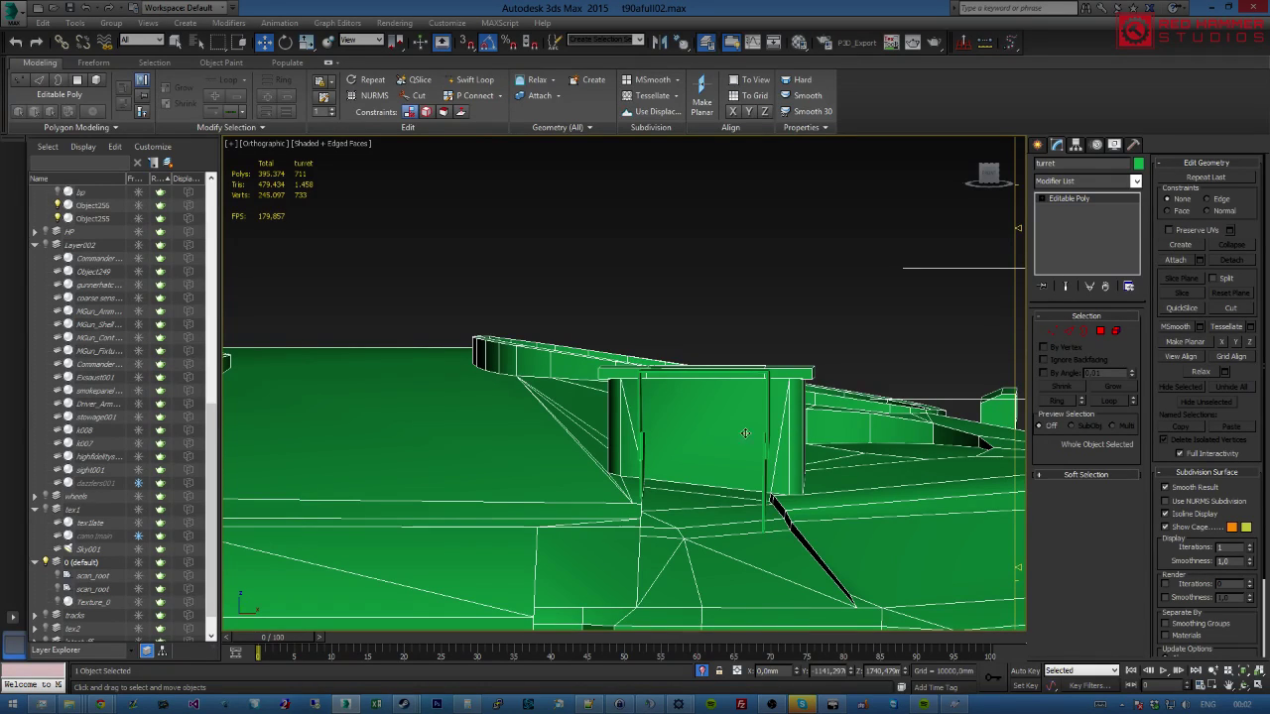
pyautogui.keyDown('alt'); pyautogui.moveTo(765, 429); pyautogui.dragTo(683, 421, button='middle'); pyautogui.keyUp('alt')
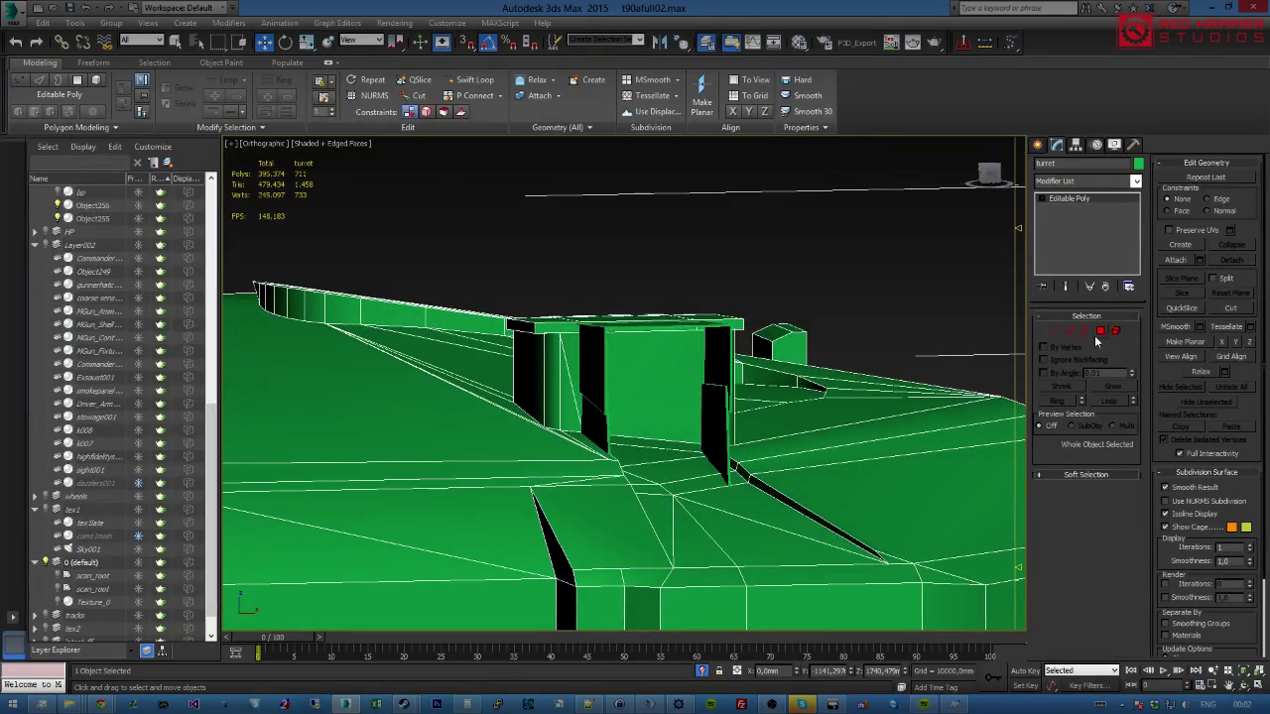
pyautogui.press('z')
pyautogui.keyDown('alt'); pyautogui.moveTo(734, 429); pyautogui.dragTo(786, 703, button='middle'); pyautogui.keyUp('alt')
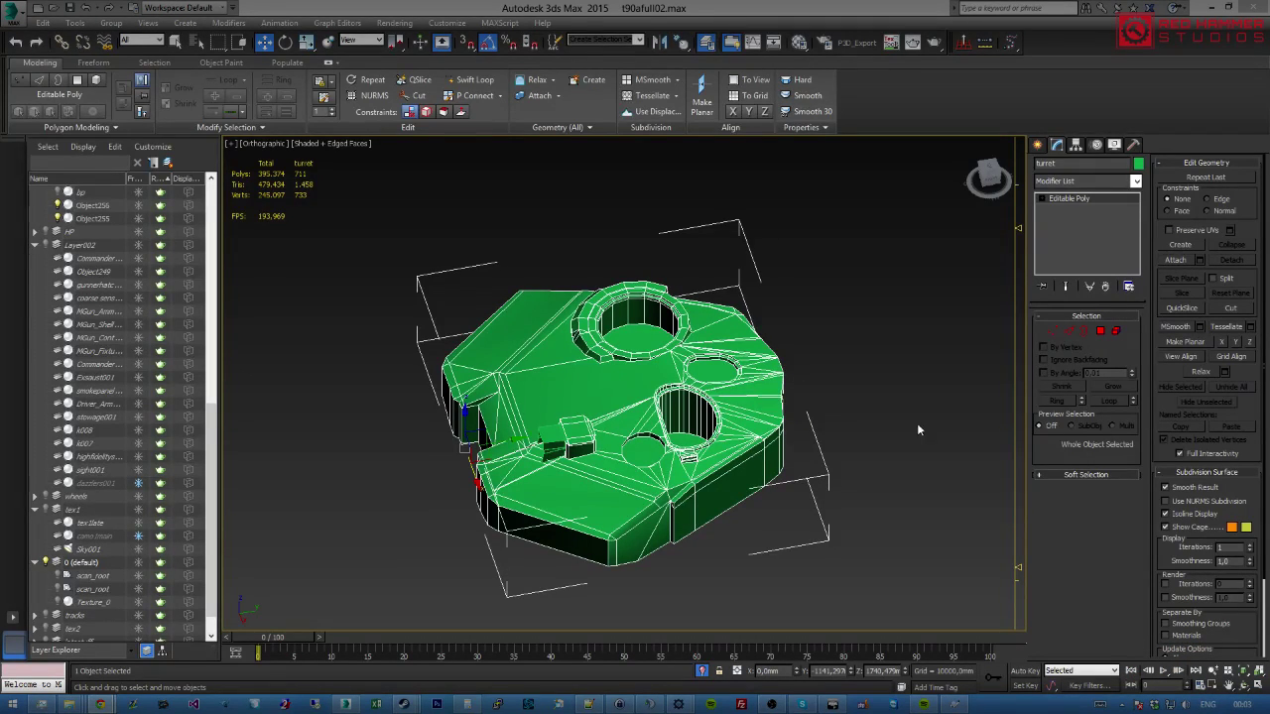
pyautogui.keyDown('alt'); pyautogui.moveTo(558, 403); pyautogui.dragTo(674, 361, button='middle'); pyautogui.keyUp('alt')
pyautogui.scroll(5, 620, 406)
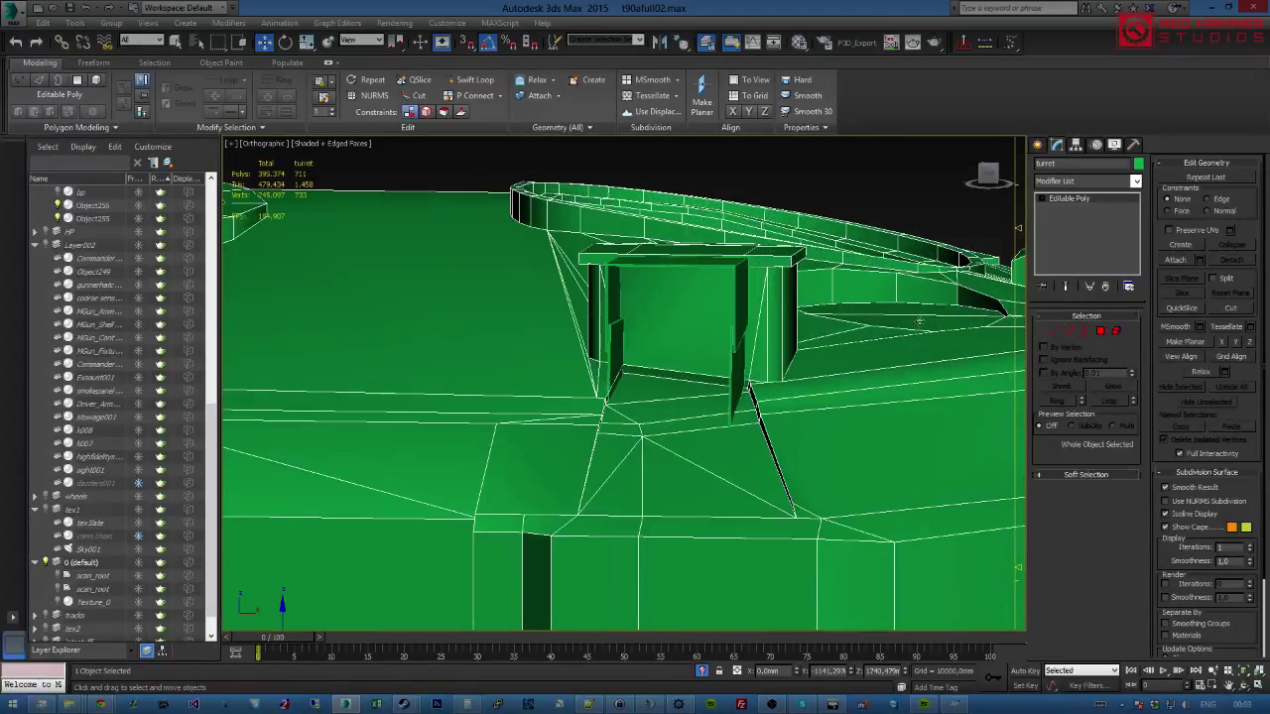
# Inset the large front panel polygon of the box.
pyautogui.click(1099, 332)
pyautogui.click(1099, 331)
pyautogui.click(1099, 331)
pyautogui.click(716, 322)
pyautogui.keyDown('alt'); pyautogui.moveTo(726, 325); pyautogui.dragTo(700, 328, button='middle'); pyautogui.keyUp('alt')
pyautogui.scroll(2, 698, 323)
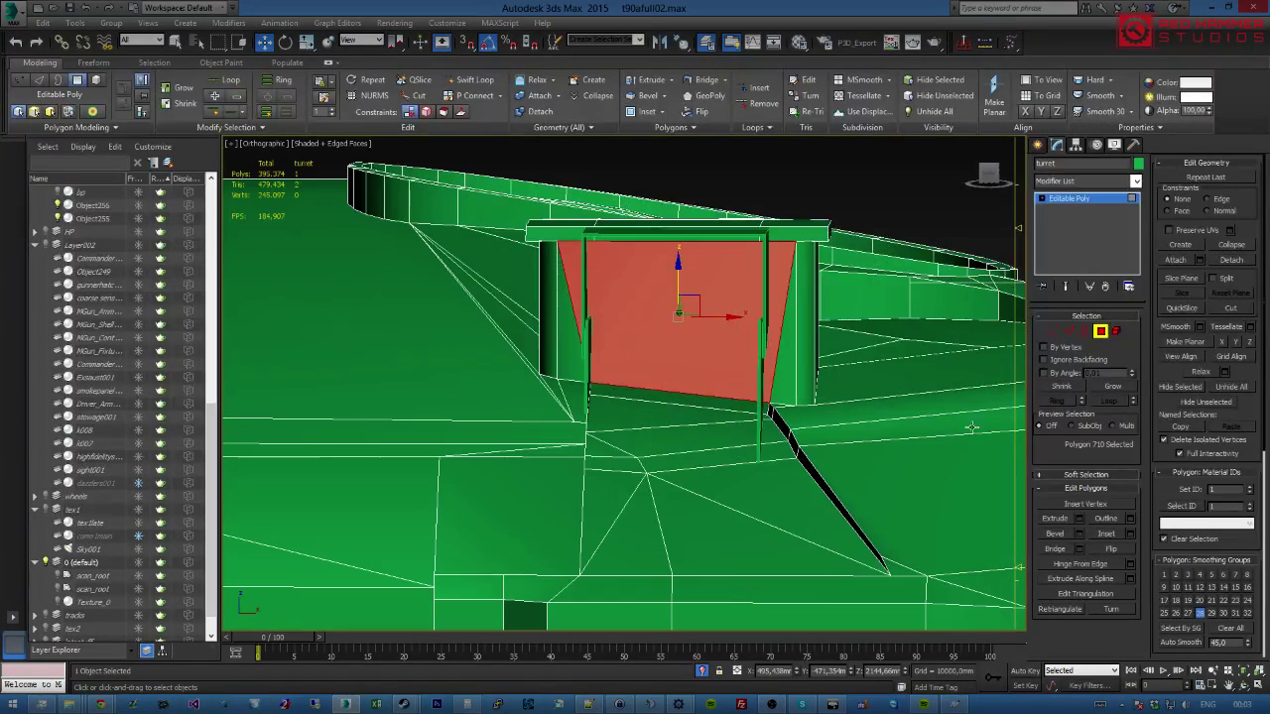
pyautogui.click(1106, 534)
pyautogui.moveTo(731, 347); pyautogui.dragTo(717, 351)
# Level the inset's upper vertex pair and its lower vertex pair horizontally with Make Planar.
pyautogui.press('1')
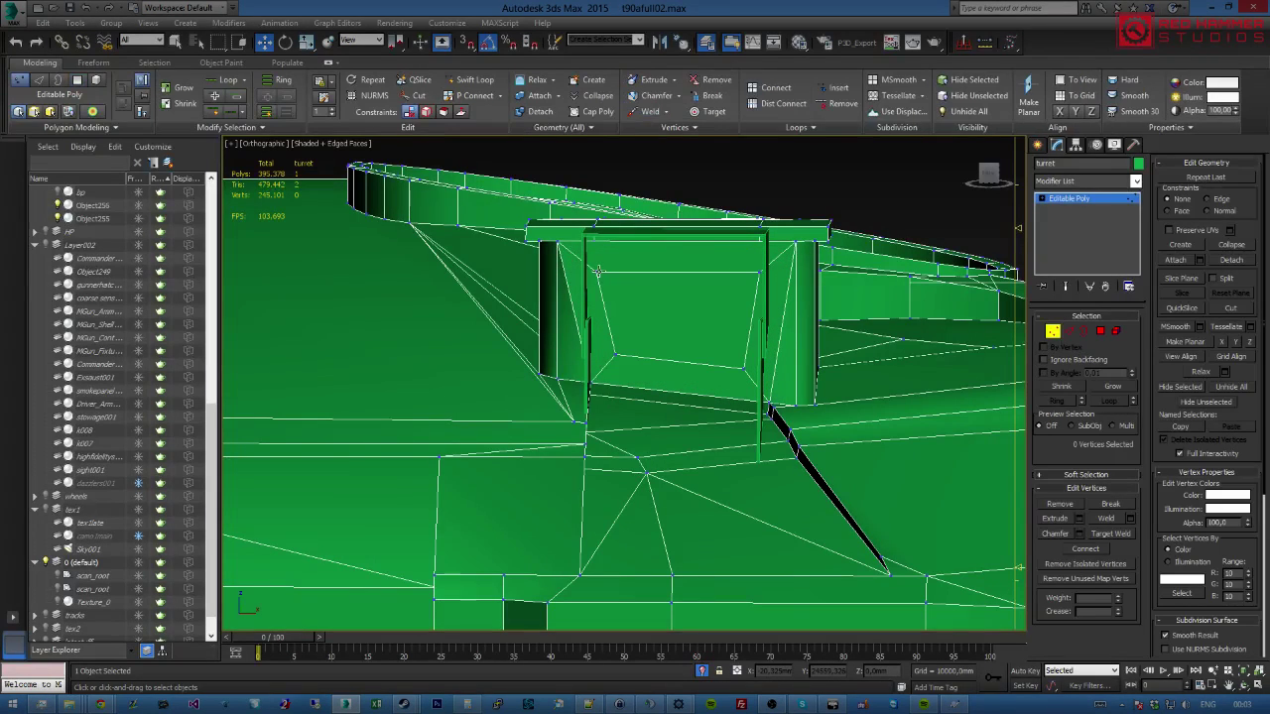
pyautogui.click(595, 269)
pyautogui.keyDown('ctrl'); pyautogui.click(757, 274); pyautogui.keyUp('ctrl')
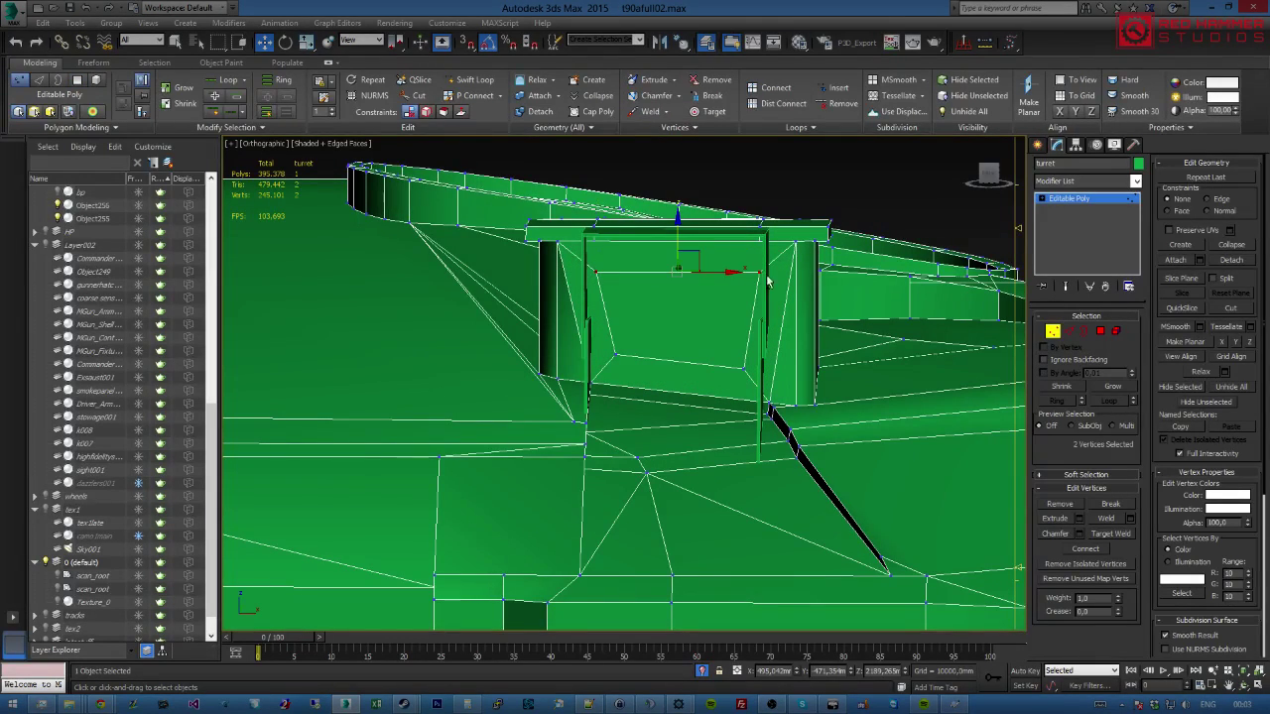
pyautogui.click(1235, 344)
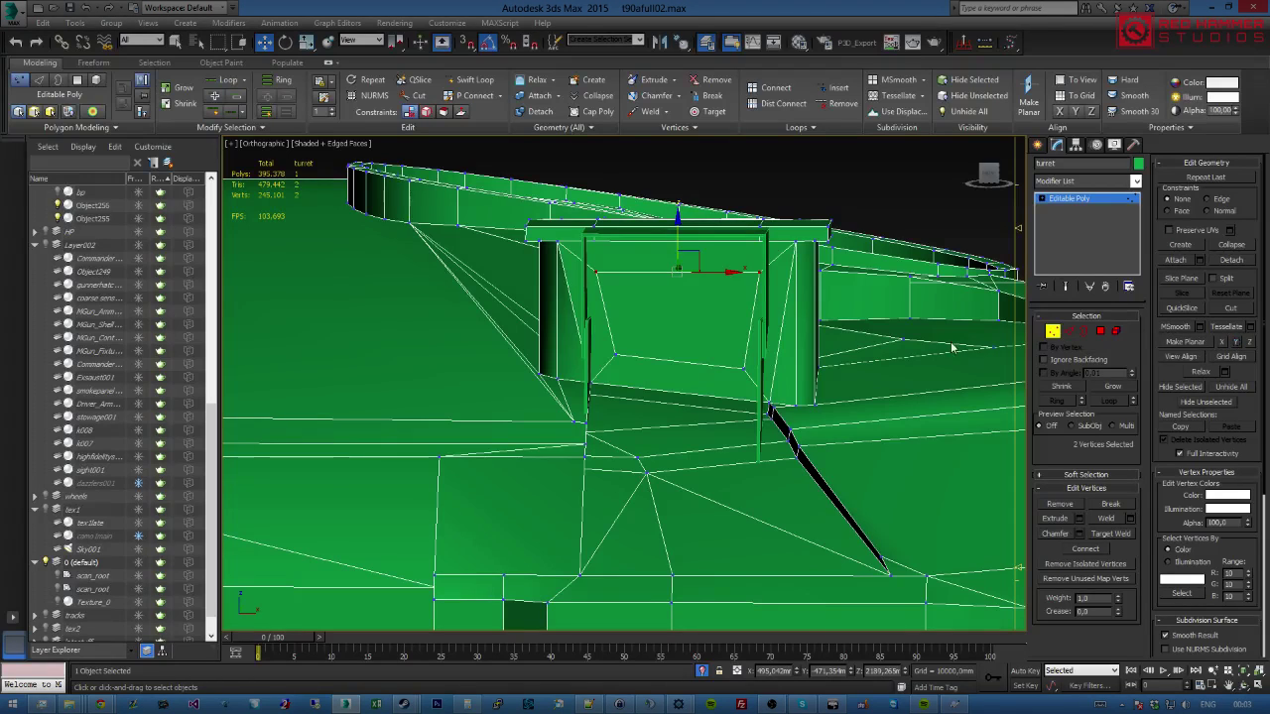
pyautogui.click(615, 355)
pyautogui.keyDown('ctrl'); pyautogui.click(742, 367); pyautogui.keyUp('ctrl')
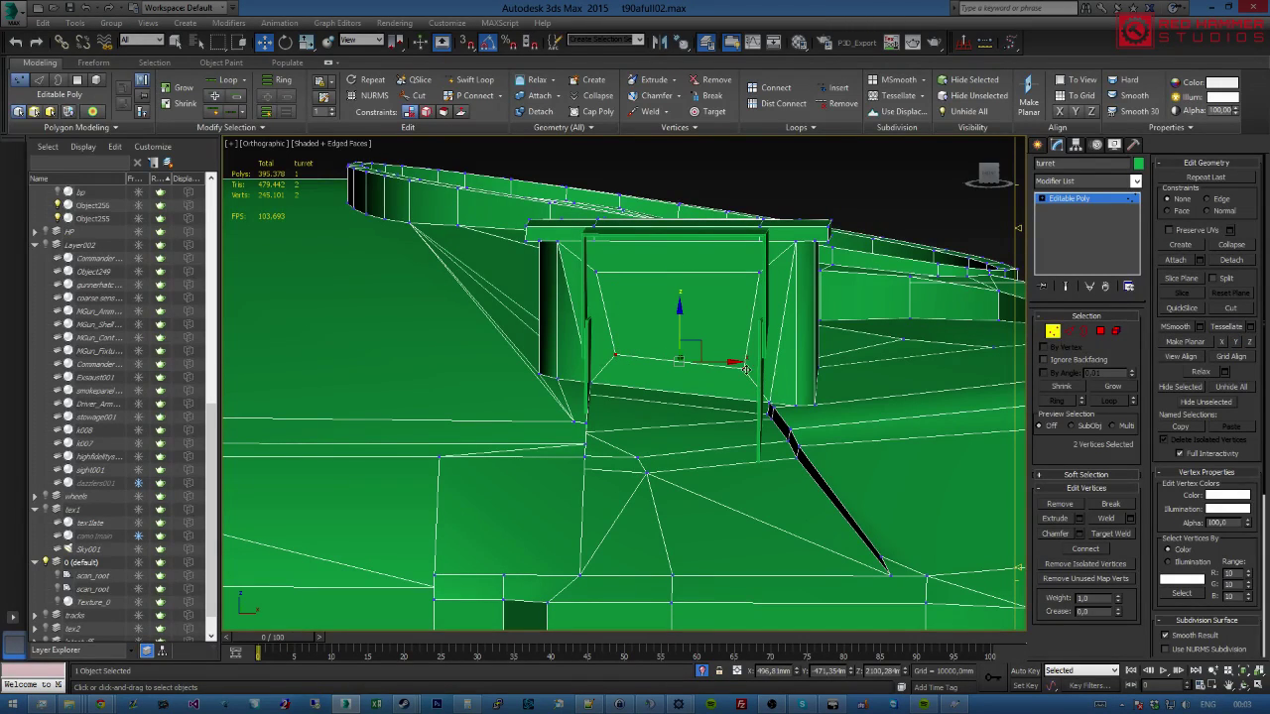
pyautogui.click(1235, 342)
# Straighten both side vertex pairs of the inset vertically with Make Planar X.
pyautogui.click(595, 270)
pyautogui.keyDown('ctrl'); pyautogui.click(614, 360); pyautogui.keyUp('ctrl')
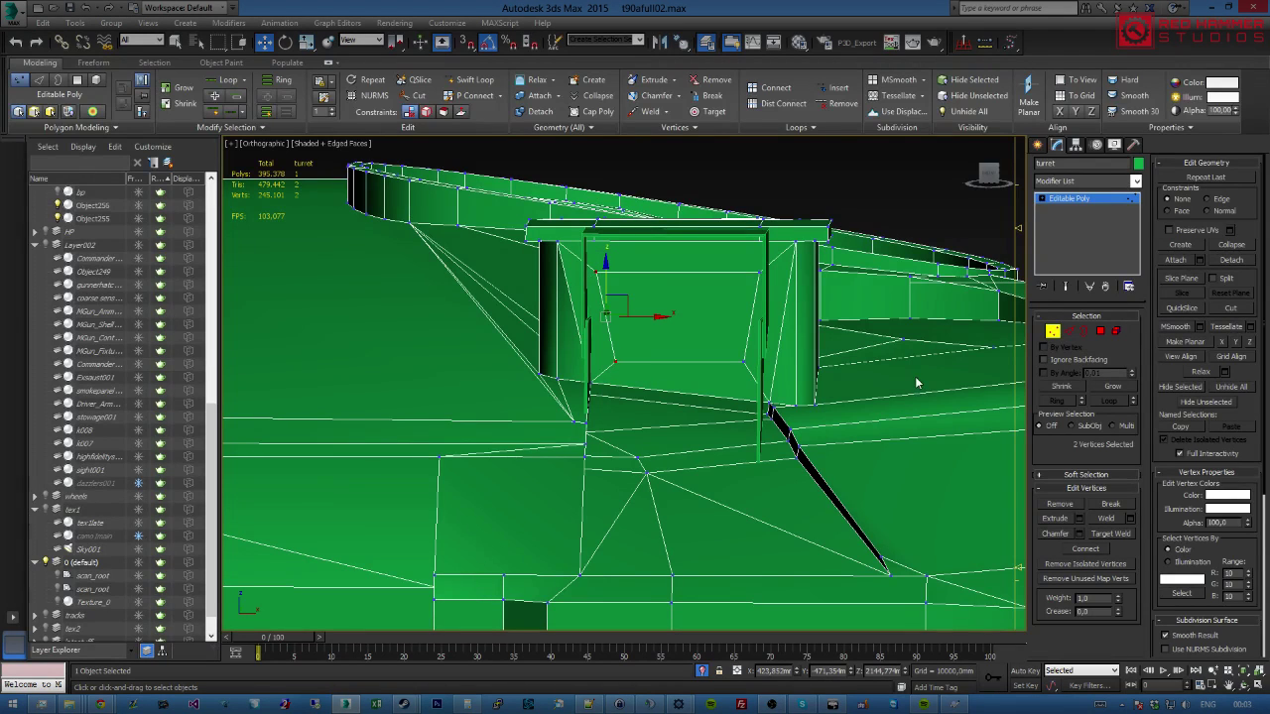
pyautogui.click(1230, 343)
pyautogui.click(757, 272)
pyautogui.keyDown('ctrl'); pyautogui.click(742, 362); pyautogui.keyUp('ctrl')
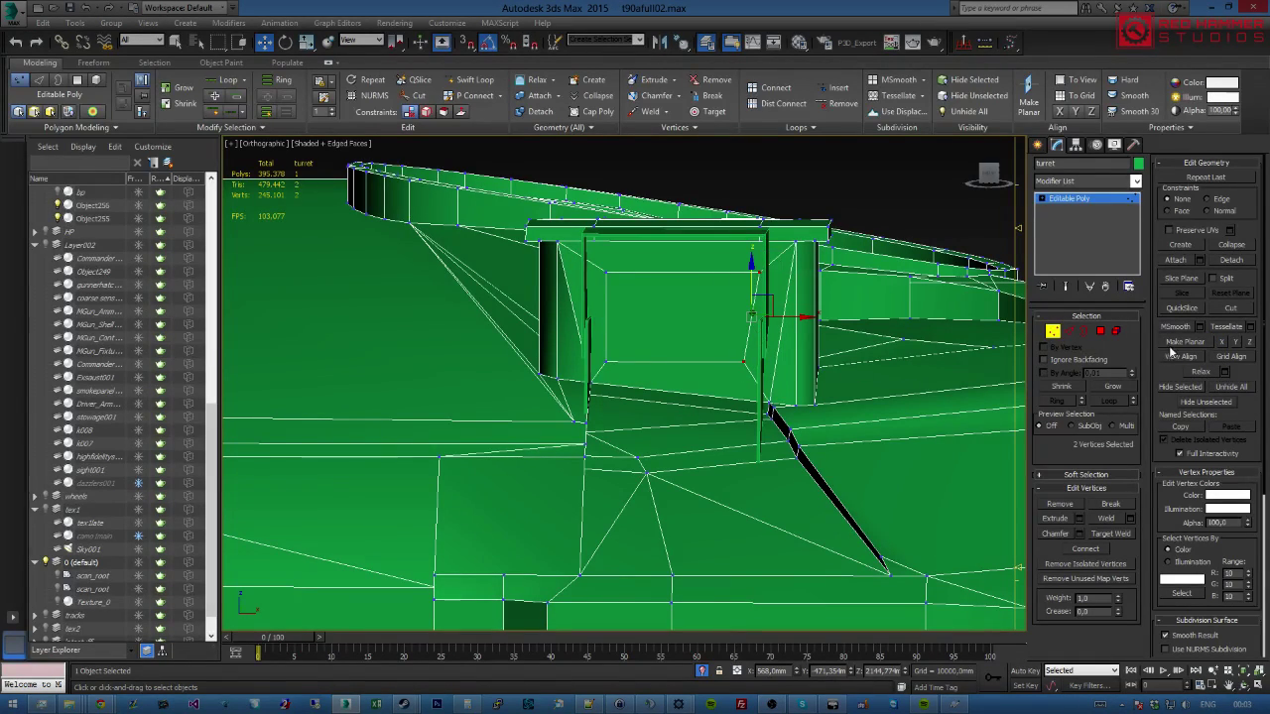
pyautogui.click(1221, 343)
# Enlarge the inset rectangle by moving its side, lower and upper vertex pairs outward towards the panel's borders.
pyautogui.moveTo(792, 318); pyautogui.dragTo(796, 318)
pyautogui.click(604, 274)
pyautogui.keyDown('ctrl'); pyautogui.click(605, 361); pyautogui.keyUp('ctrl')
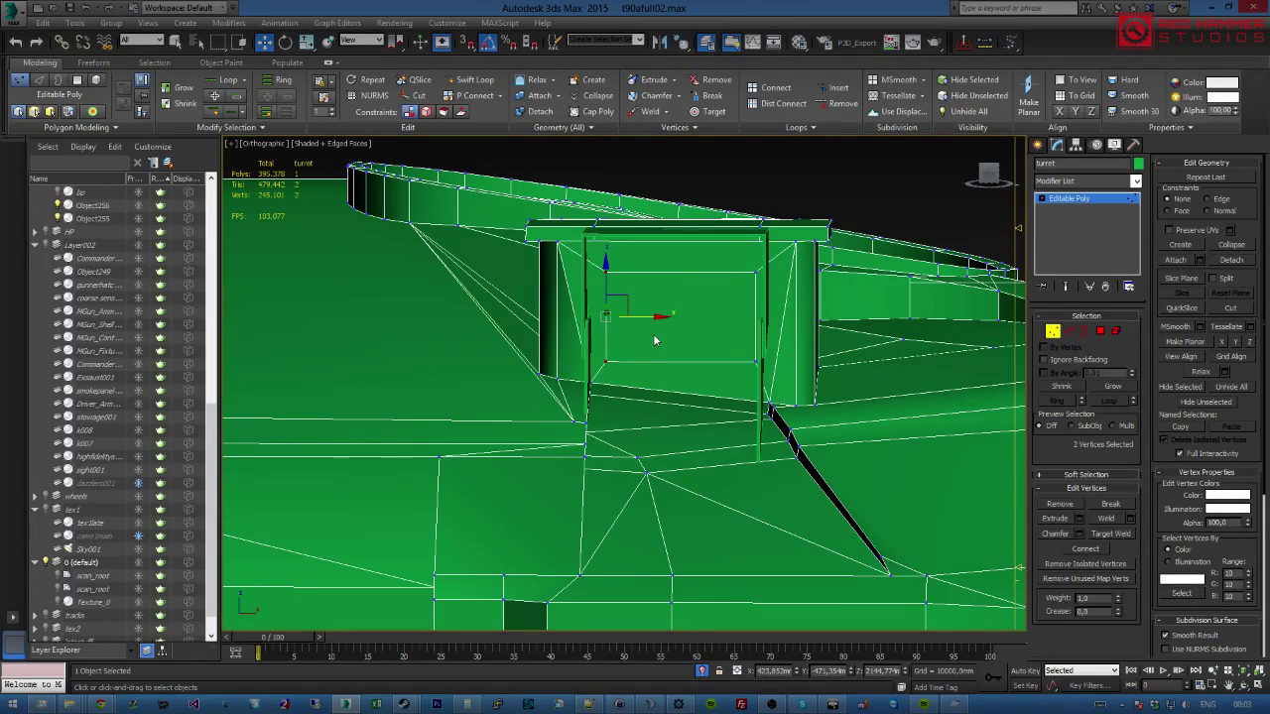
pyautogui.moveTo(649, 319); pyautogui.dragTo(616, 366)
pyautogui.click(599, 360)
pyautogui.keyDown('ctrl'); pyautogui.click(754, 360); pyautogui.keyUp('ctrl')
pyautogui.moveTo(681, 328); pyautogui.dragTo(681, 342)
pyautogui.click(598, 270)
pyautogui.keyDown('ctrl'); pyautogui.click(753, 272); pyautogui.keyUp('ctrl')
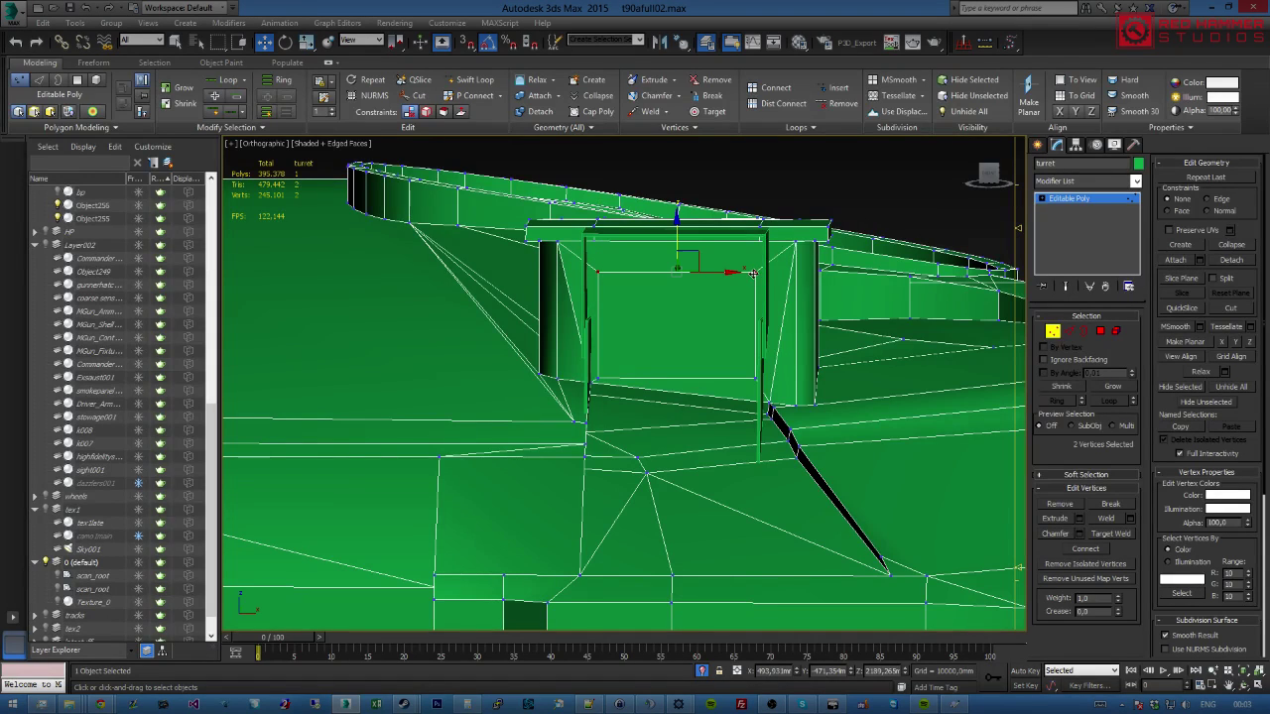
pyautogui.moveTo(754, 270); pyautogui.dragTo(754, 249)
# Extrude the rectangular inset polygon in the box's front panel.
pyautogui.keyDown('alt'); pyautogui.moveTo(754, 250); pyautogui.dragTo(727, 333, button='middle'); pyautogui.keyUp('alt')
pyautogui.click(1100, 331)
pyautogui.click(709, 302)
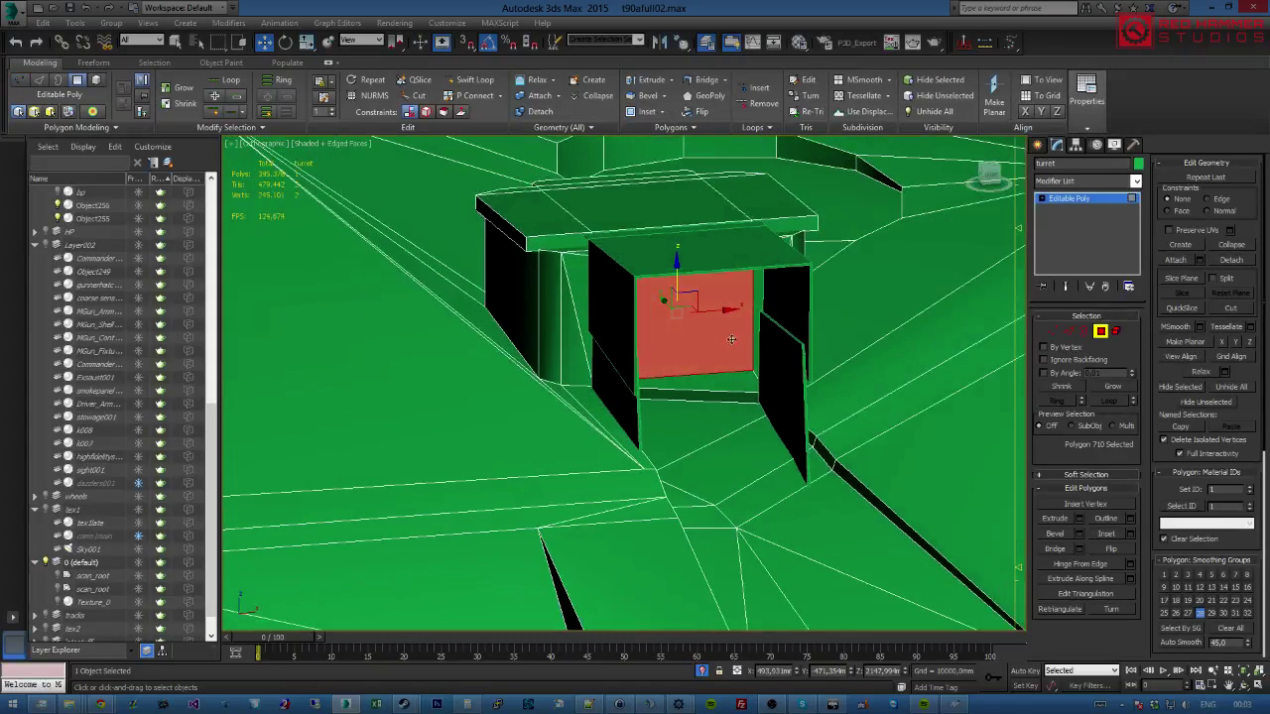
pyautogui.scroll(3, 727, 333)
pyautogui.hotkey('shift', 'e')
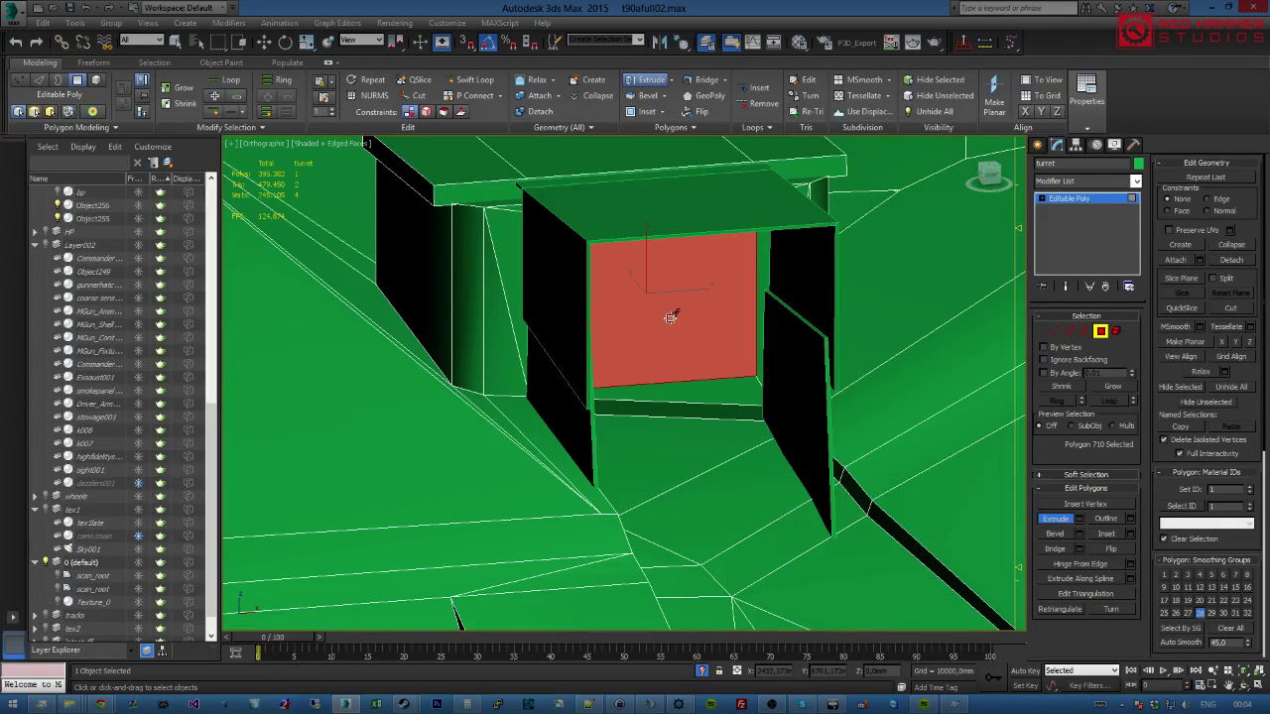
# Inset the extruded rectangle and extrude the smaller polygon inward to form a window recess.
pyautogui.click(1104, 534)
pyautogui.moveTo(700, 306); pyautogui.dragTo(682, 340)
pyautogui.click(1055, 518)
# Grow the selection to all polygons of the window recess and scale them to 79% along X.
pyautogui.keyDown('alt'); pyautogui.moveTo(697, 335); pyautogui.dragTo(861, 282, button='middle'); pyautogui.keyUp('alt')
pyautogui.press('w')
pyautogui.scroll(-3, 694, 337)
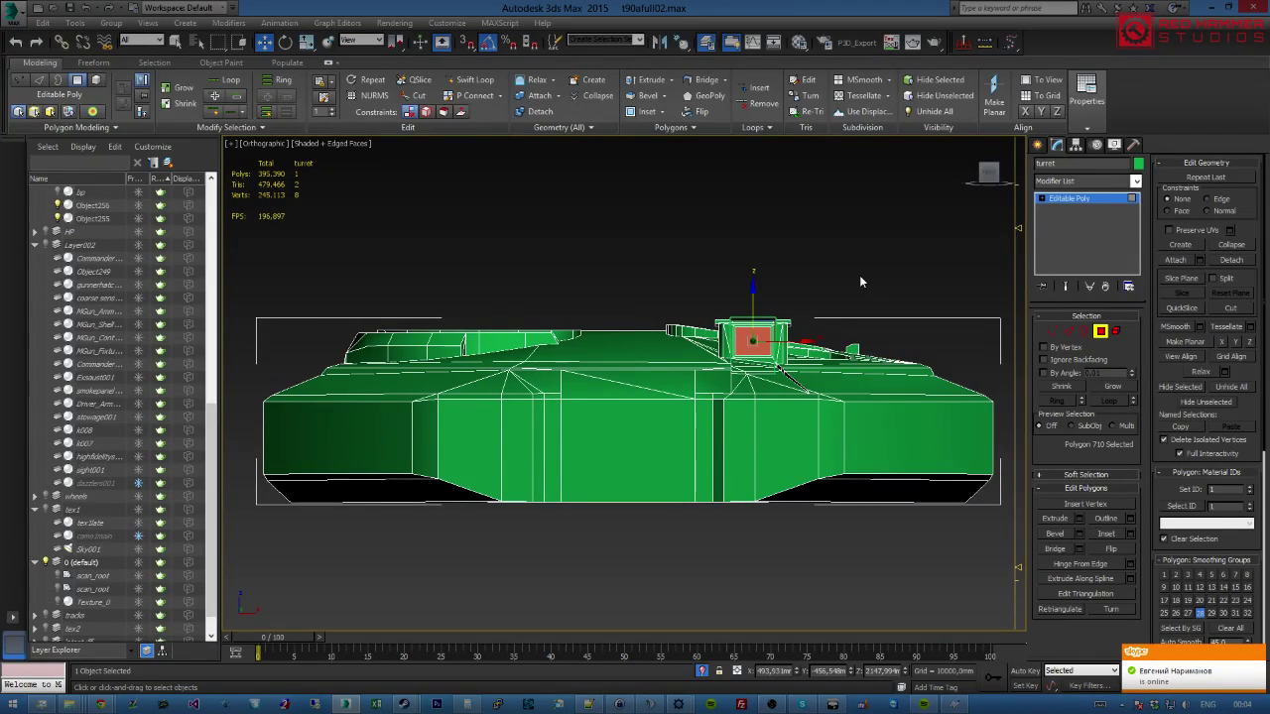
pyautogui.scroll(6, 789, 337)
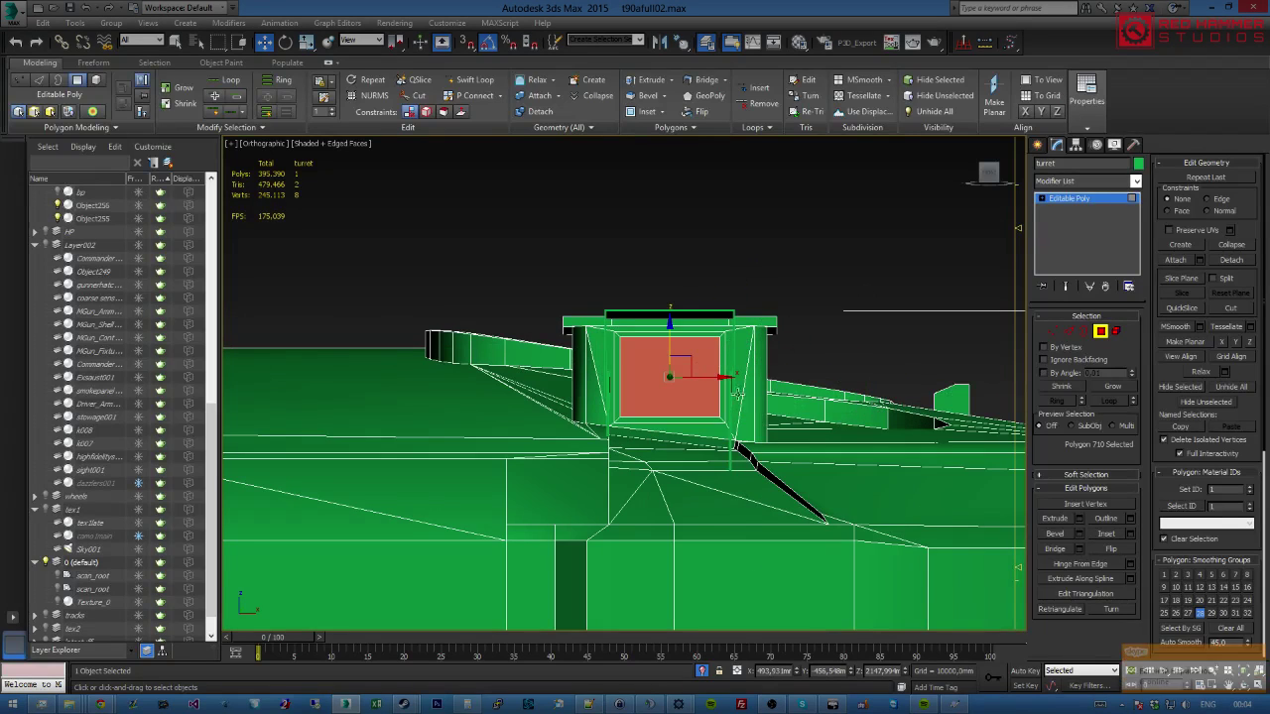
pyautogui.click(1112, 387)
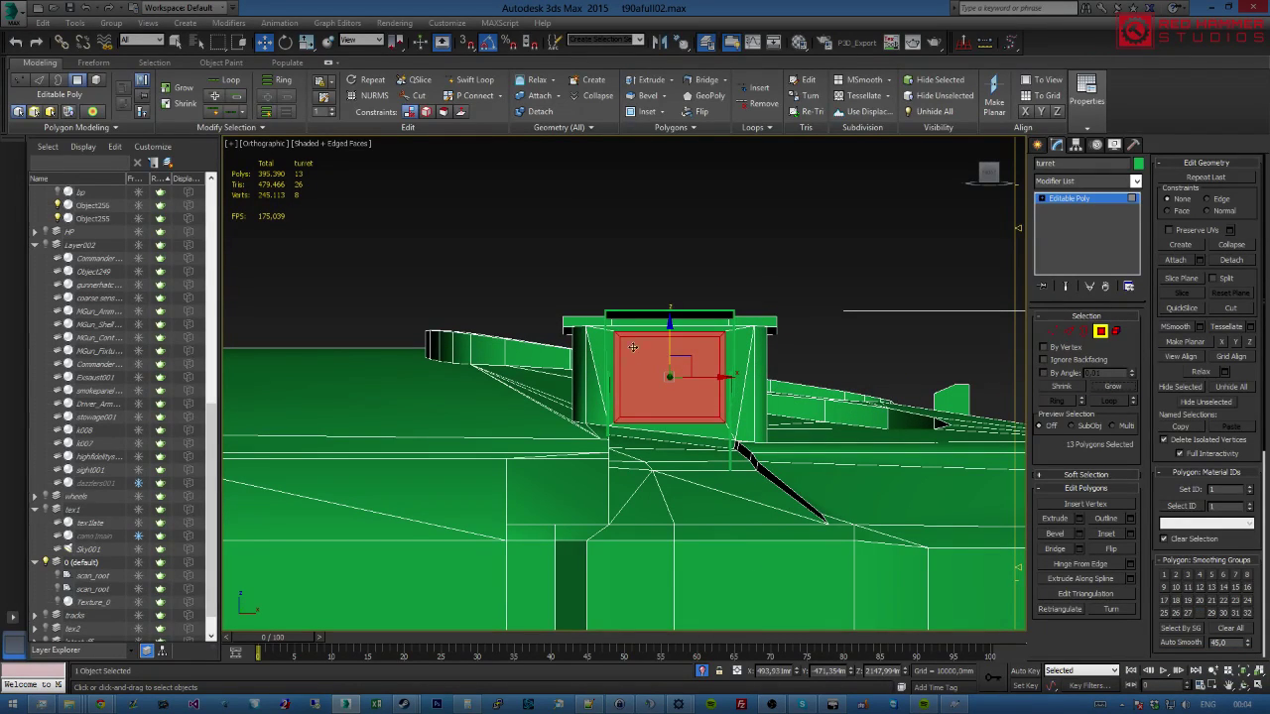
pyautogui.keyDown('alt'); pyautogui.moveTo(631, 346); pyautogui.dragTo(638, 358, button='middle'); pyautogui.keyUp('alt')
pyautogui.press('r')
pyautogui.moveTo(663, 377); pyautogui.dragTo(631, 380)
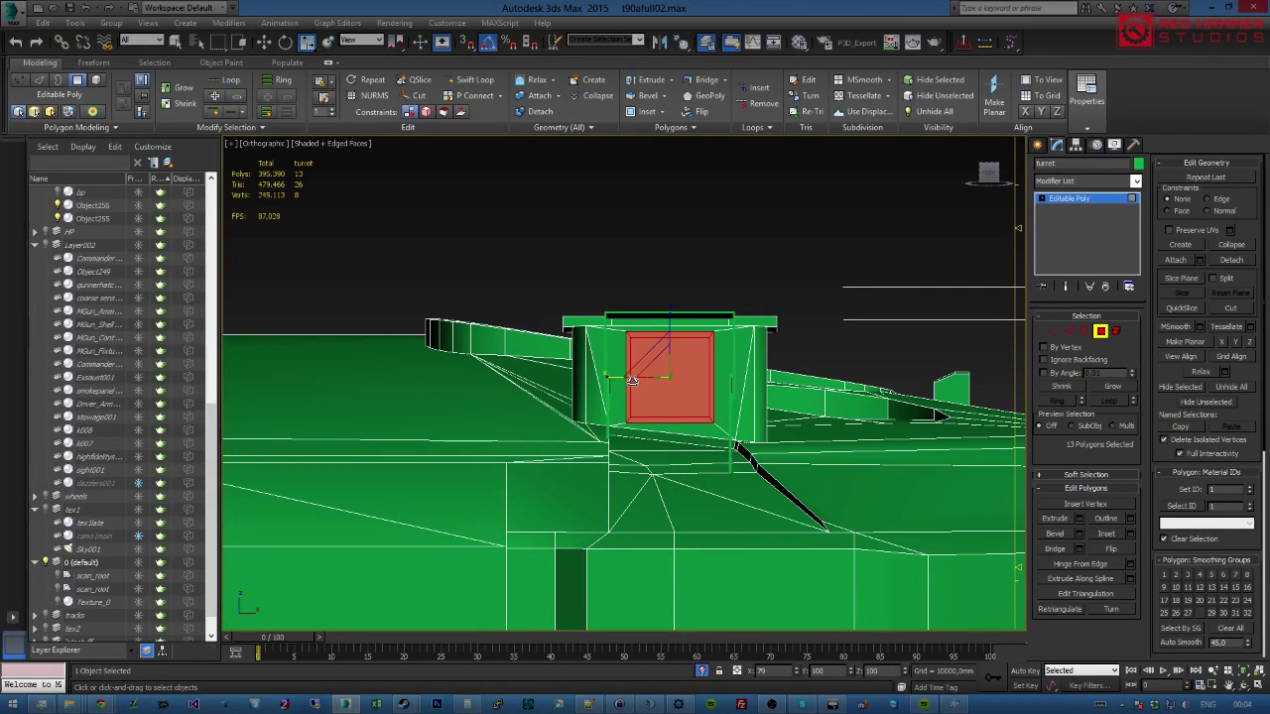
pyautogui.keyDown('alt'); pyautogui.moveTo(632, 380); pyautogui.dragTo(686, 399, button='middle'); pyautogui.keyUp('alt')
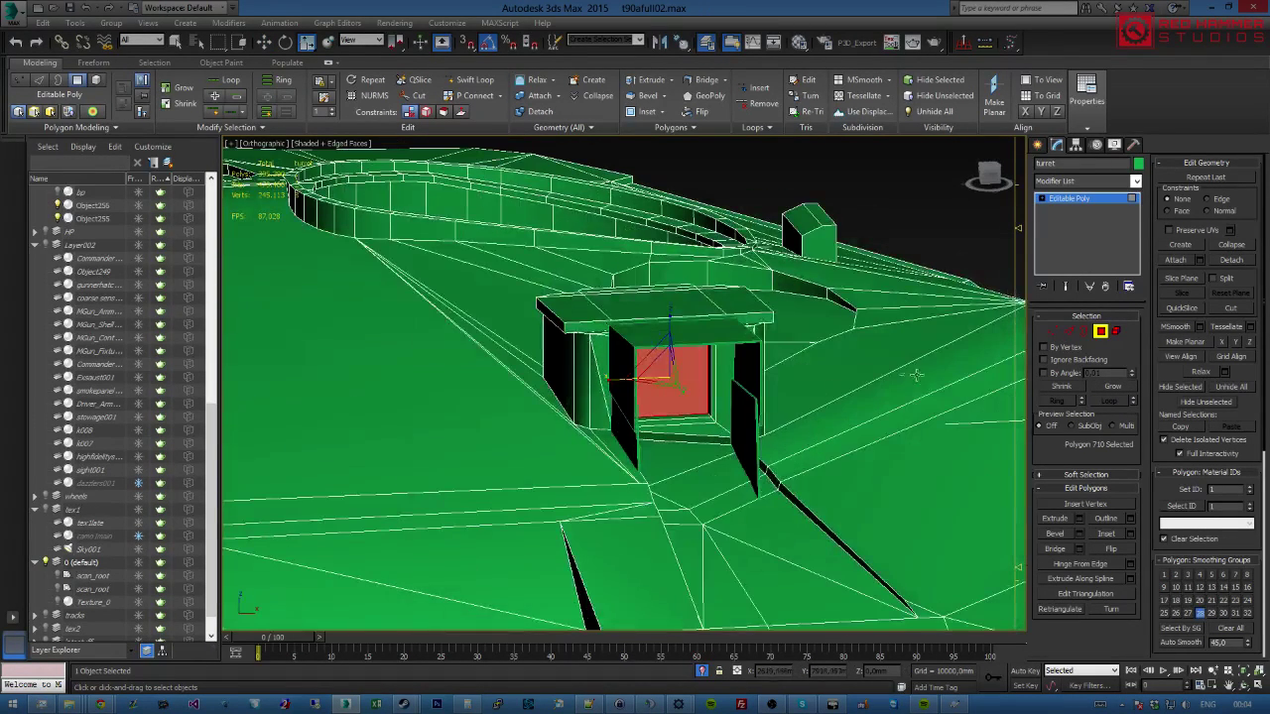
pyautogui.click(1101, 332)
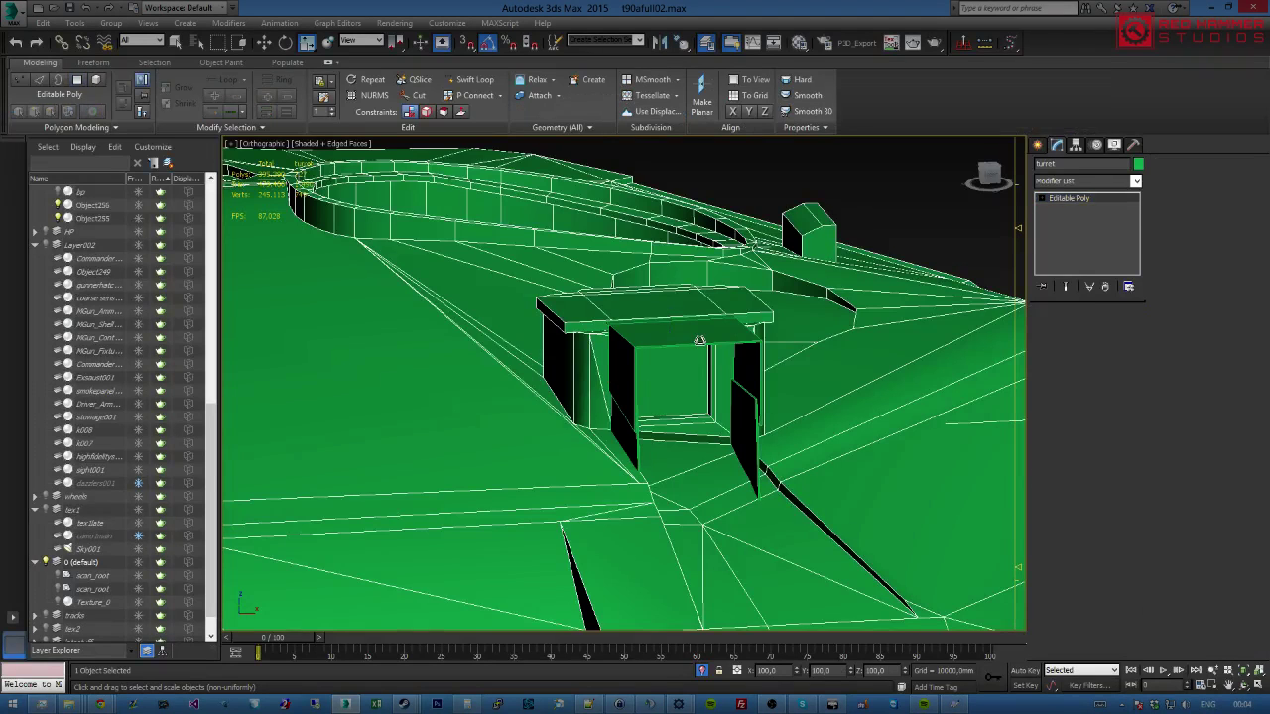
pyautogui.click(700, 341)
pyautogui.keyDown('ctrl'); pyautogui.click(643, 448); pyautogui.keyUp('ctrl')
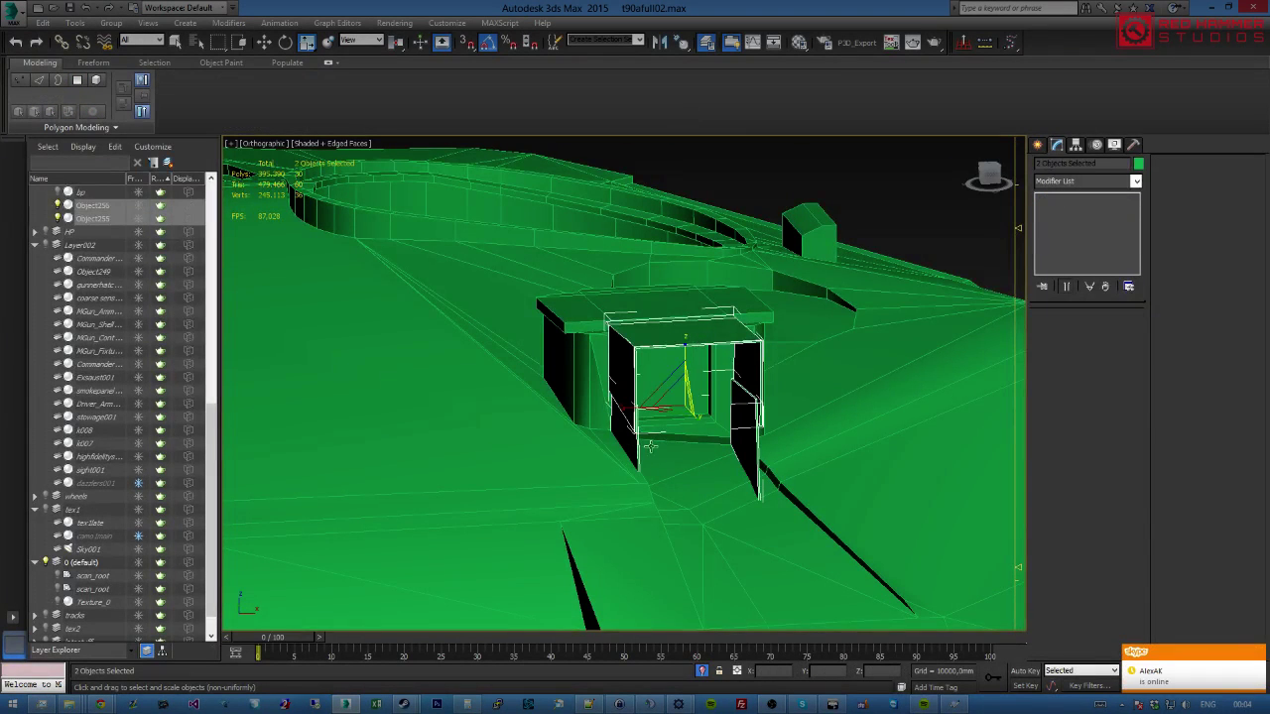
pyautogui.moveTo(639, 407)
pyautogui.keyDown('alt'); pyautogui.mouseDown(button='middle')
pyautogui.moveTo(709, 404)
pyautogui.moveTo(709, 416)
pyautogui.moveTo(710, 367)
pyautogui.moveTo(710, 401)
pyautogui.moveTo(731, 414)
pyautogui.mouseUp(button='middle'); pyautogui.keyUp('alt')
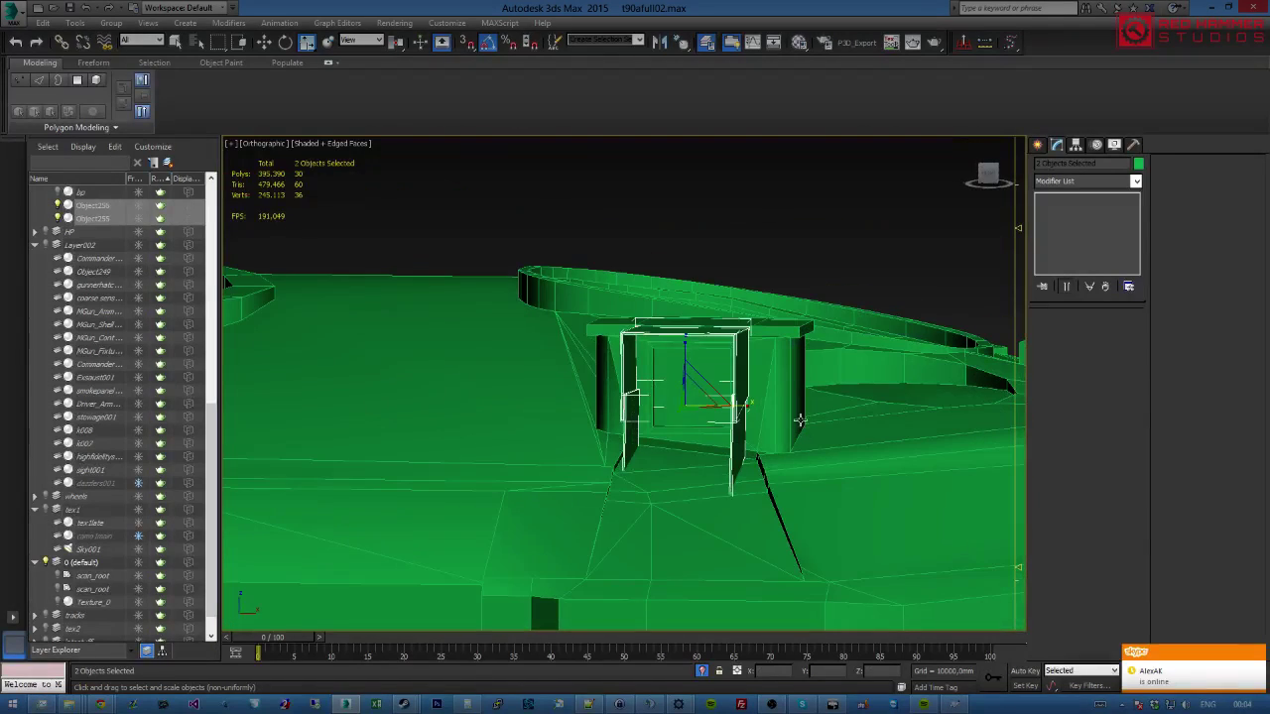
# Select the turret's recess back polygon, grow the selection around it and scale the selected polygons down slightly.
pyautogui.click(705, 378)
pyautogui.keyDown('alt'); pyautogui.moveTo(729, 367); pyautogui.dragTo(775, 349, button='middle'); pyautogui.keyUp('alt')
pyautogui.press('4')
pyautogui.click(774, 349)
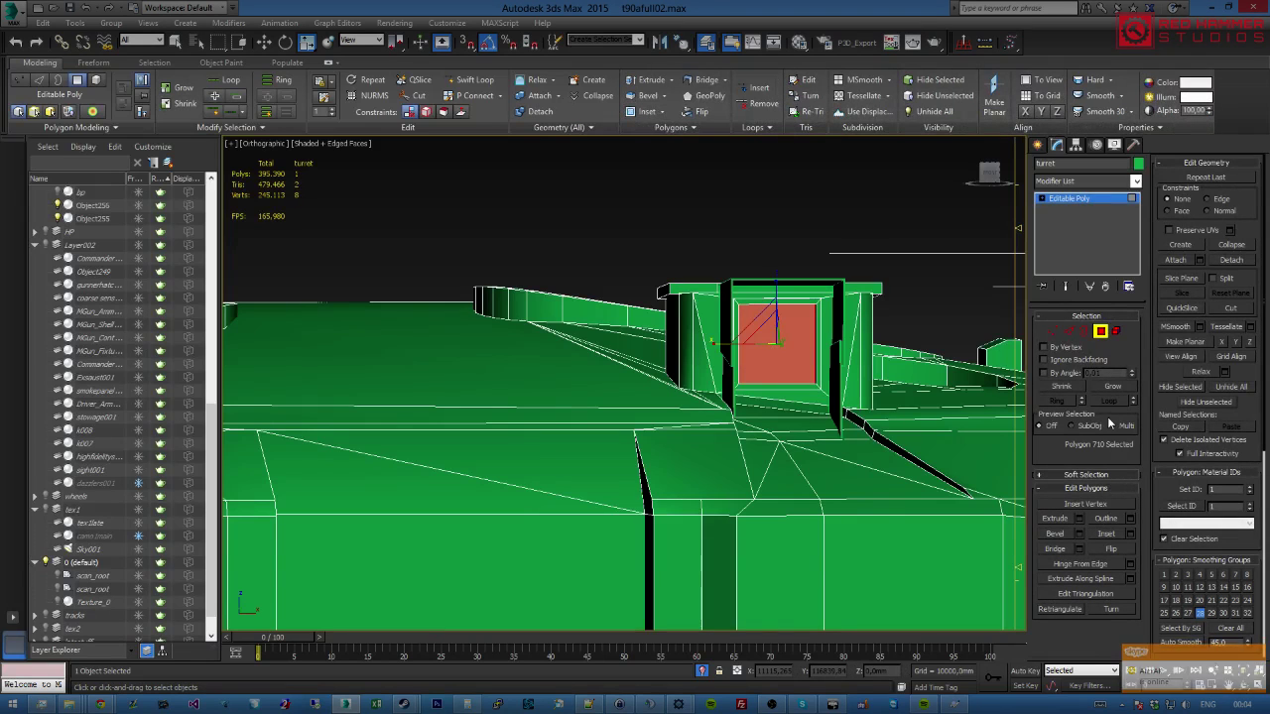
pyautogui.click(1113, 385)
pyautogui.moveTo(765, 332); pyautogui.dragTo(765, 339)
pyautogui.click(1101, 333)
# Grow the polygon selection outward from the window recess to include the box's whole front panel and delete those polygons.
pyautogui.moveTo(802, 343)
pyautogui.keyDown('alt'); pyautogui.mouseDown(button='middle')
pyautogui.moveTo(770, 352)
pyautogui.moveTo(754, 393)
pyautogui.moveTo(734, 395)
pyautogui.moveTo(785, 411)
pyautogui.moveTo(836, 351)
pyautogui.moveTo(838, 377)
pyautogui.moveTo(808, 390)
pyautogui.moveTo(880, 388)
pyautogui.moveTo(930, 440)
pyautogui.mouseUp(button='middle'); pyautogui.keyUp('alt')
pyautogui.scroll(5, 729, 394)
pyautogui.scroll(-6, 842, 389)
pyautogui.click(1099, 330)
pyautogui.click(1099, 330)
pyautogui.click(1102, 333)
pyautogui.scroll(5, 930, 440)
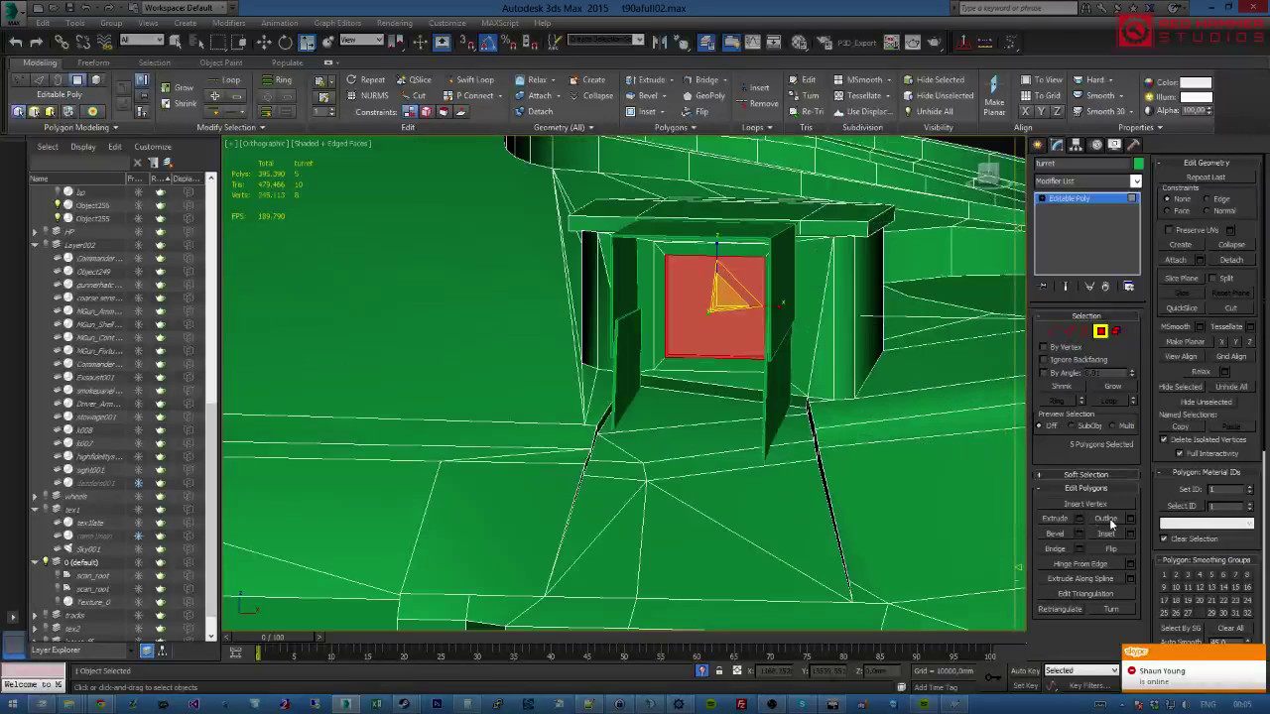
pyautogui.click(1115, 386)
pyautogui.click(1116, 386)
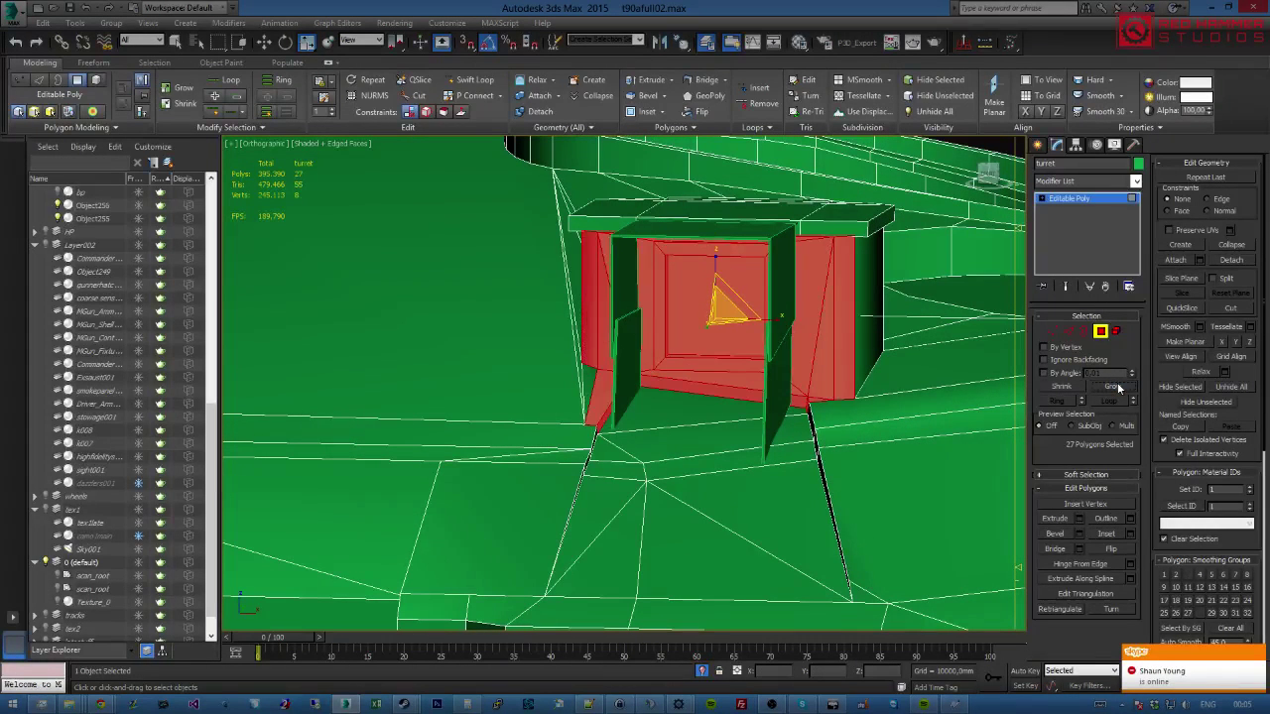
pyautogui.hotkey('ctrl', 'z')
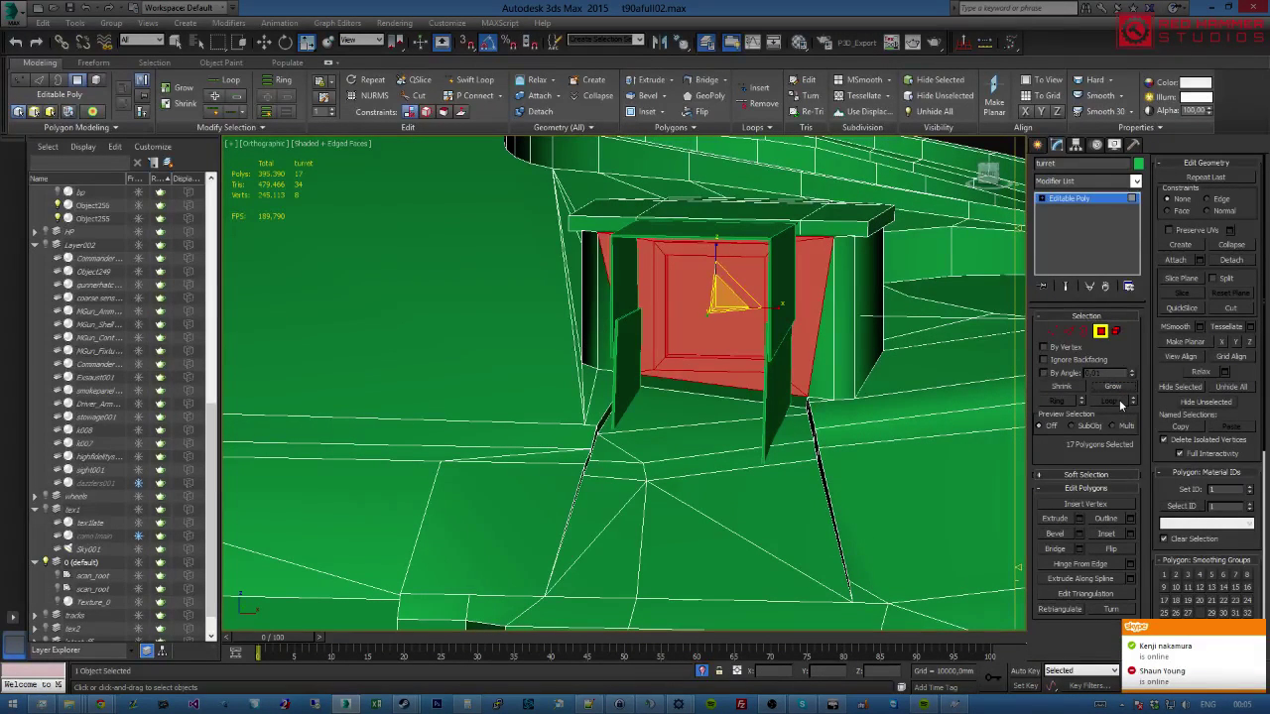
pyautogui.keyDown('alt'); pyautogui.moveTo(694, 329); pyautogui.dragTo(719, 327, button='middle'); pyautogui.keyUp('alt')
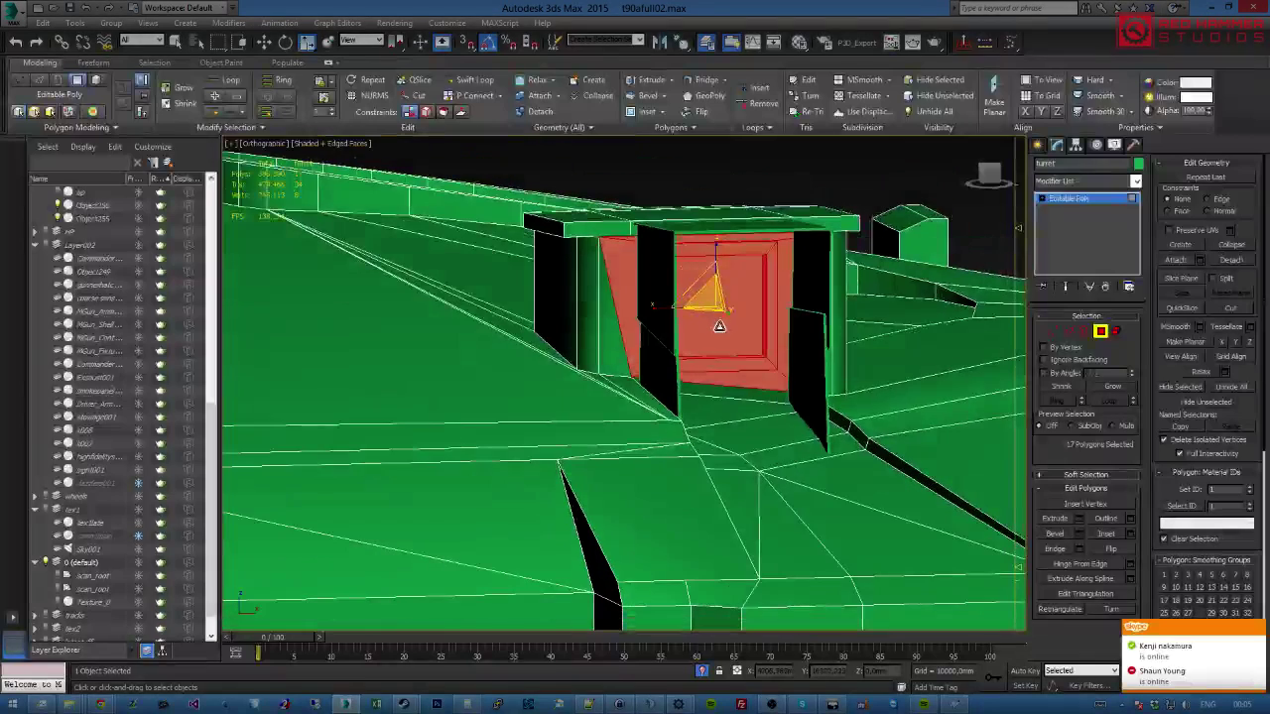
pyautogui.press('Delete')
# Select the open border at the front of the box and cap it with a single flat polygon.
pyautogui.press('3')
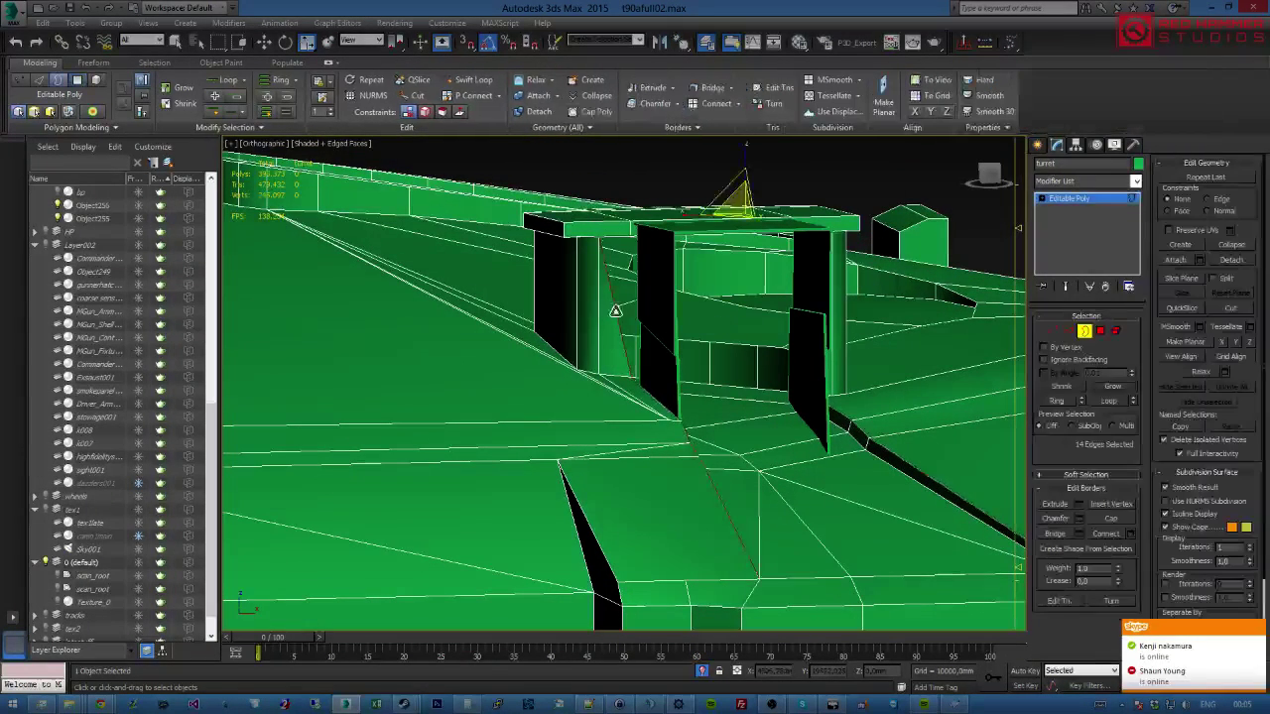
pyautogui.click(613, 311)
pyautogui.click(1114, 519)
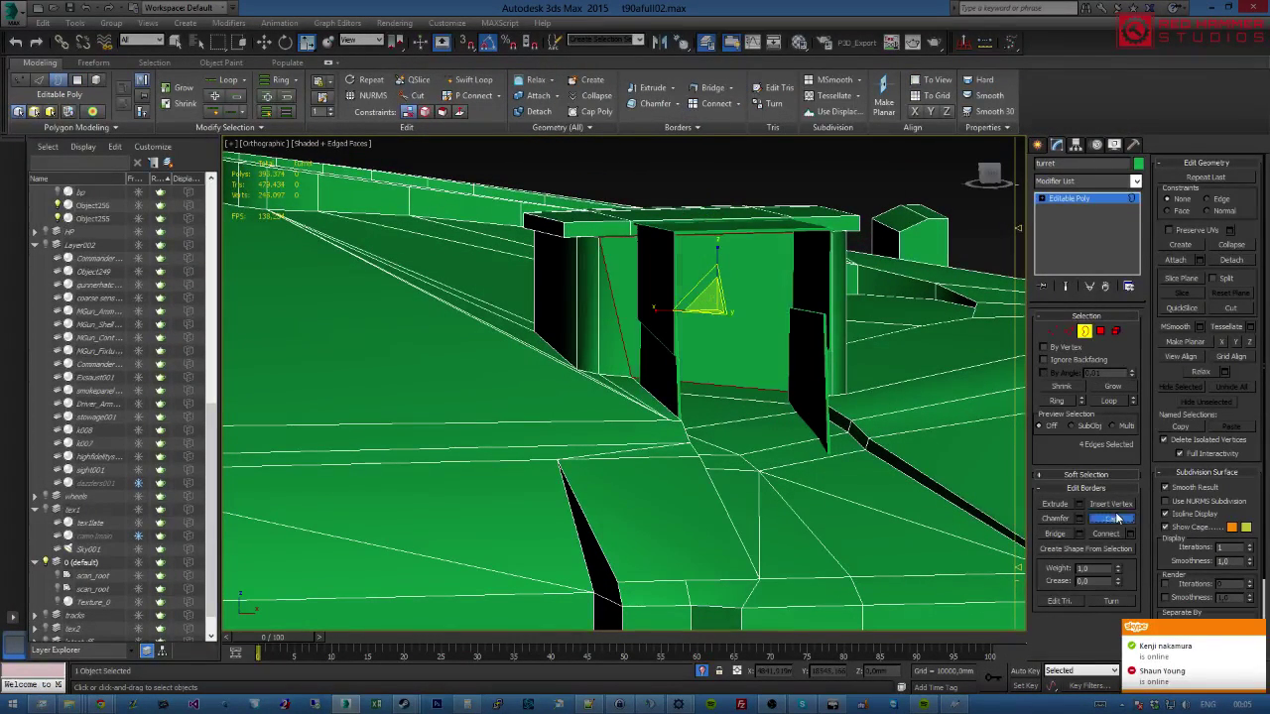
pyautogui.keyDown('alt'); pyautogui.moveTo(813, 431); pyautogui.dragTo(977, 372, button='middle'); pyautogui.keyUp('alt')
pyautogui.click(1086, 334)
pyautogui.keyDown('alt'); pyautogui.moveTo(645, 359); pyautogui.dragTo(768, 370, button='middle'); pyautogui.keyUp('alt')
pyautogui.moveTo(905, 380); pyautogui.dragTo(512, 342, button='middle')
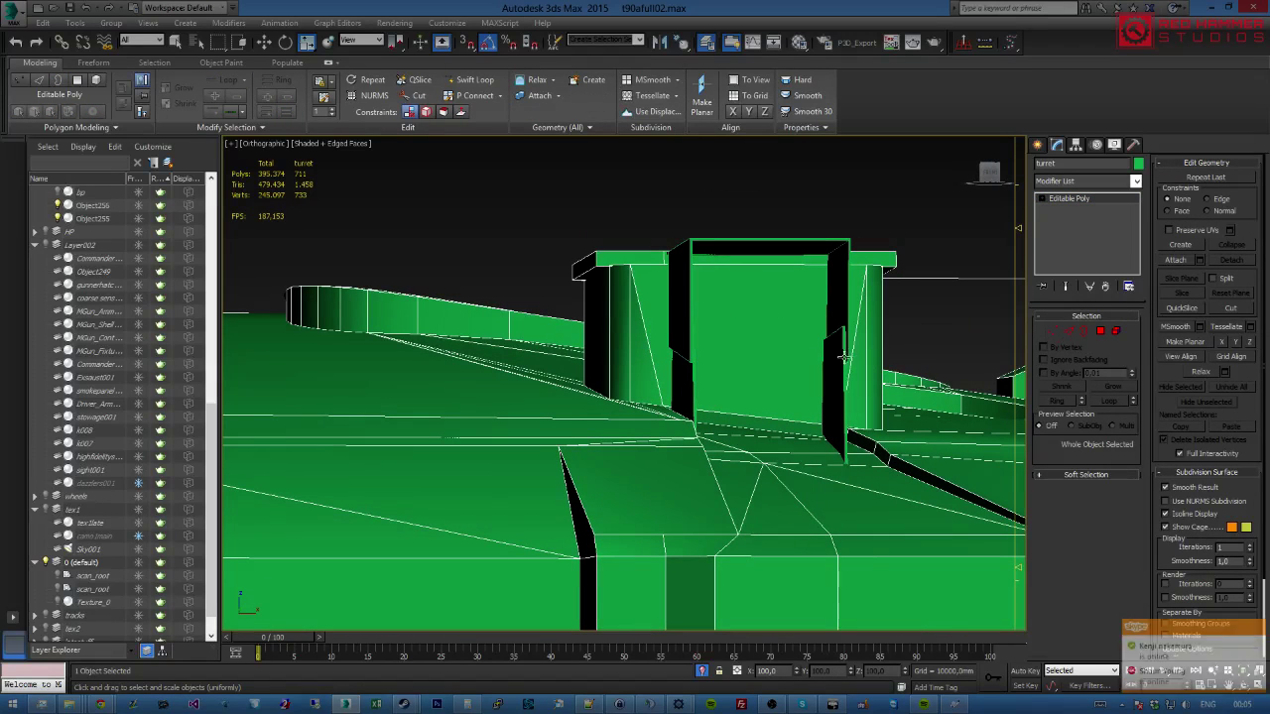
# Select the box's capped front polygon to check its smoothing group, and clear the selection.
pyautogui.click(1100, 332)
pyautogui.click(710, 333)
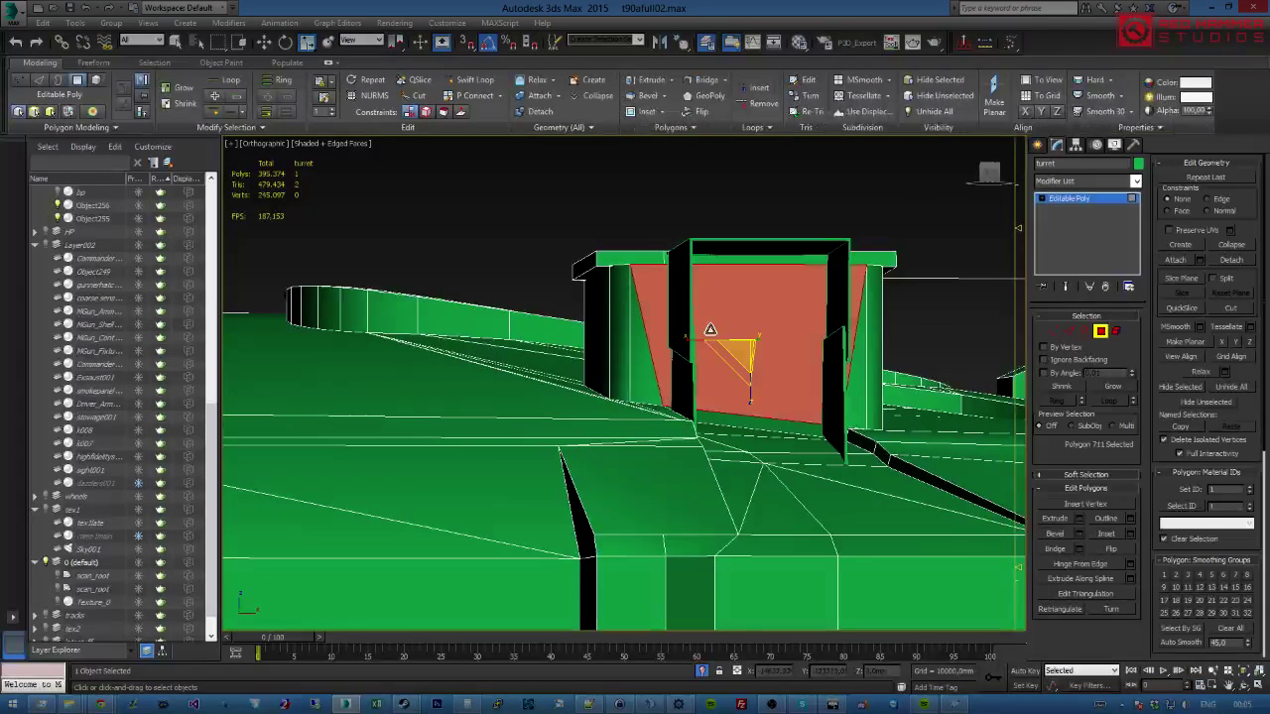
pyautogui.click(634, 345)
pyautogui.press('q')
pyautogui.click(748, 342)
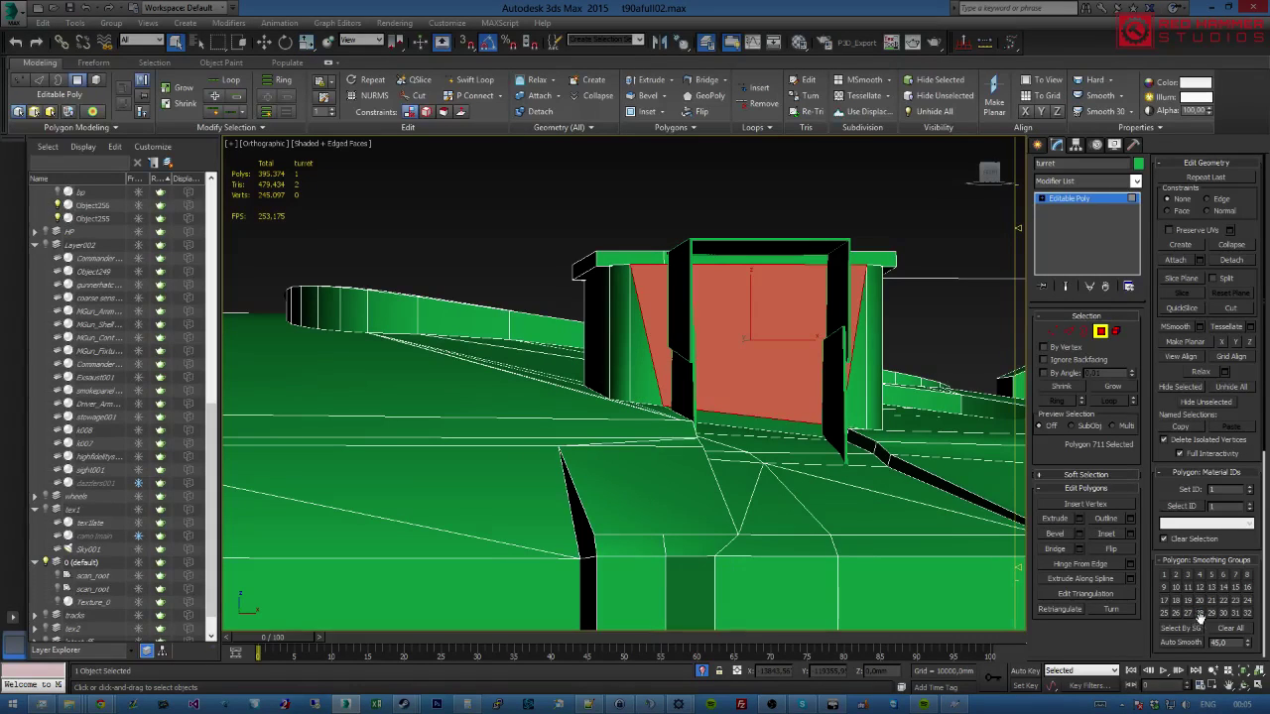
pyautogui.click(825, 188)
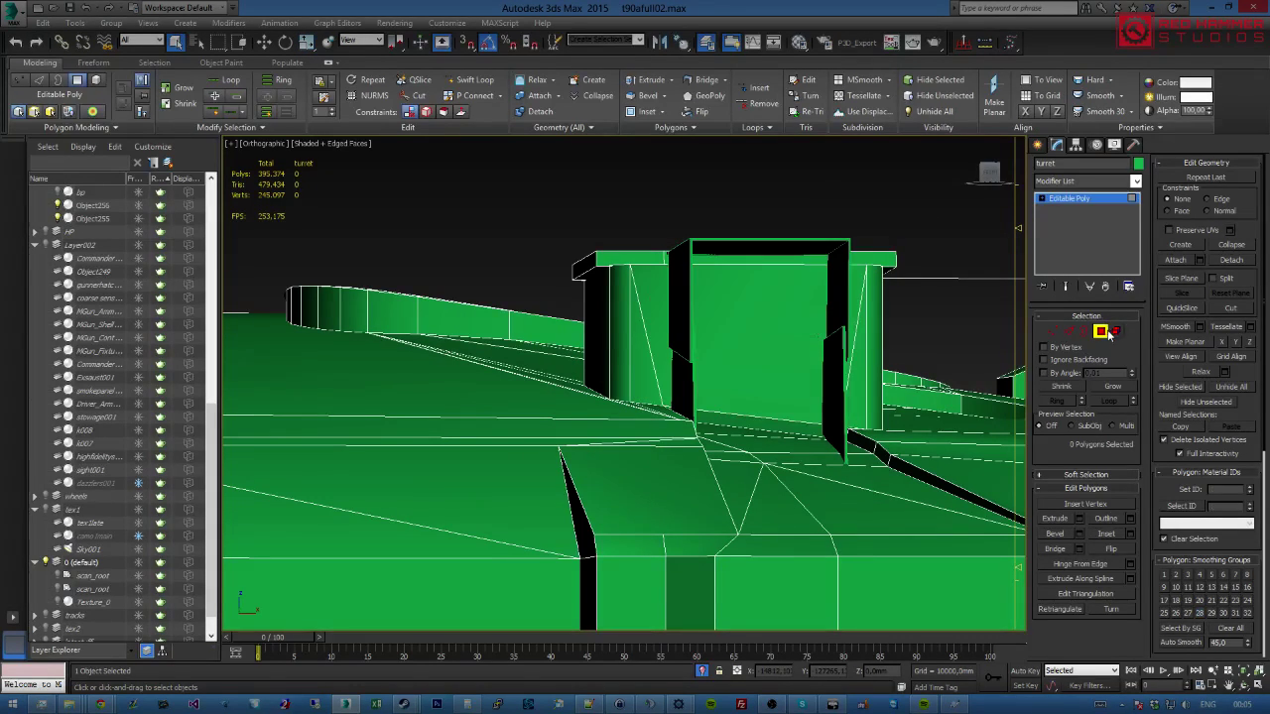
# Leave polygon editing and inspect the box and its thin front frame on the shaded turret with edges hidden.
pyautogui.click(1101, 331)
pyautogui.press('z')
pyautogui.keyDown('alt'); pyautogui.moveTo(824, 219); pyautogui.dragTo(838, 206, button='middle'); pyautogui.keyUp('alt')
pyautogui.click(838, 205)
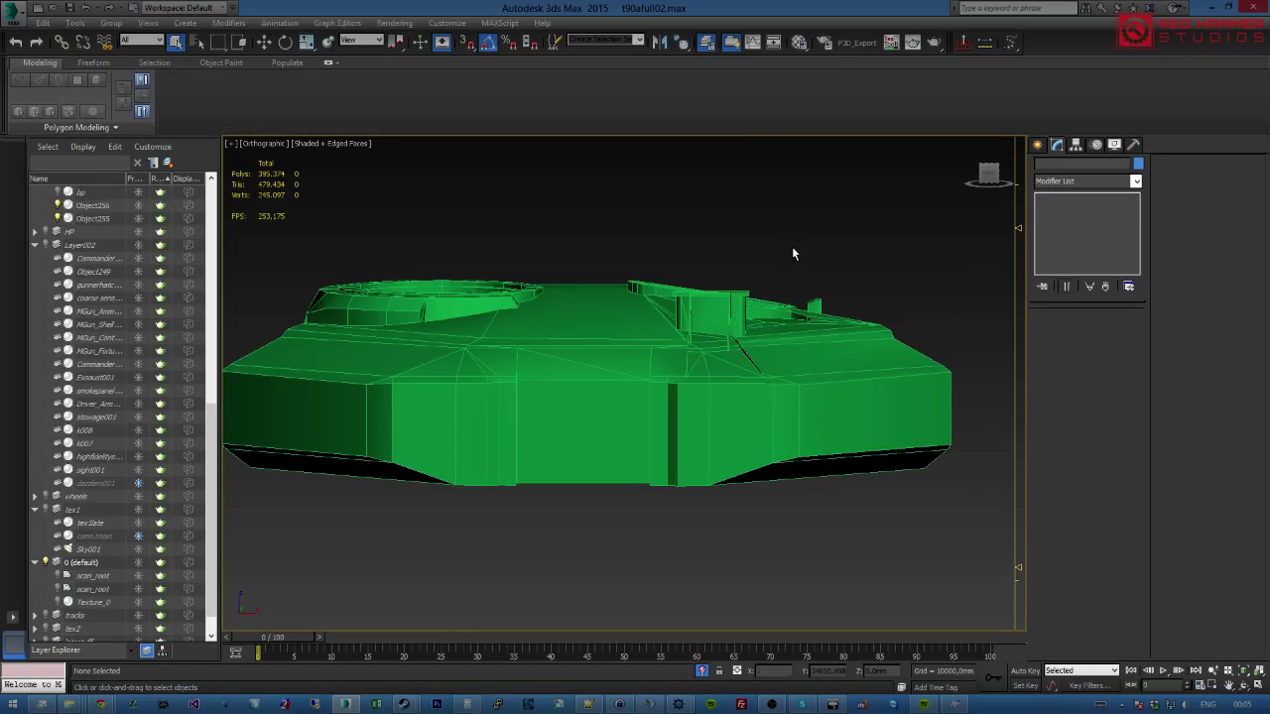
pyautogui.press('F4')
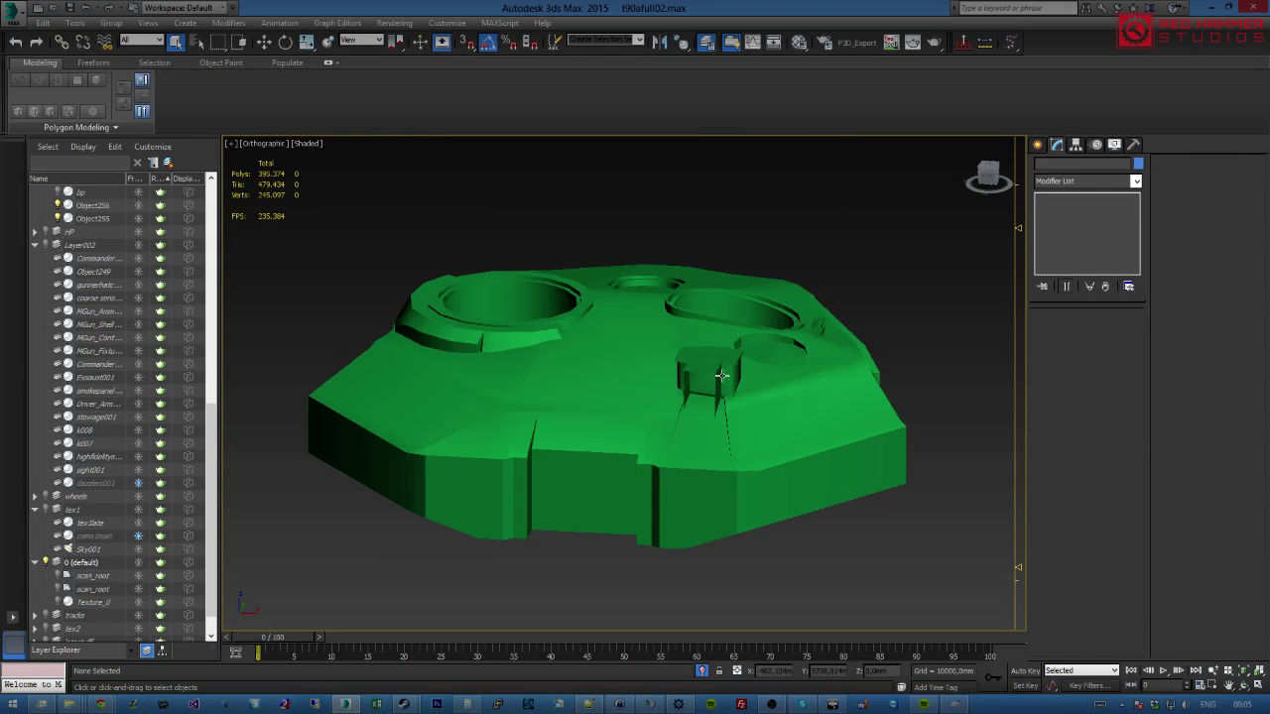
pyautogui.click(723, 372)
pyautogui.scroll(1, 719, 375)
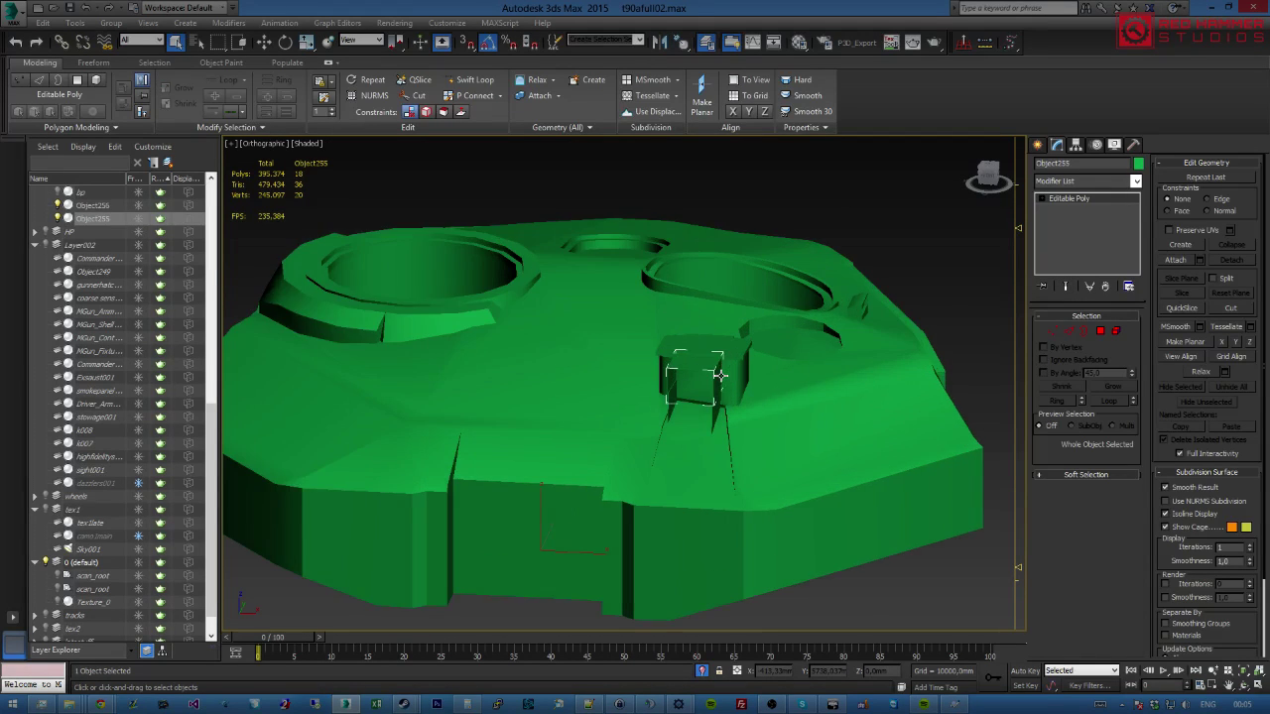
pyautogui.scroll(5, 734, 369)
# Turn on edged faces and attach the thin frame pieces Object255 and Object256 in front of the box to the turret.
pyautogui.click(739, 371)
pyautogui.scroll(-2, 750, 377)
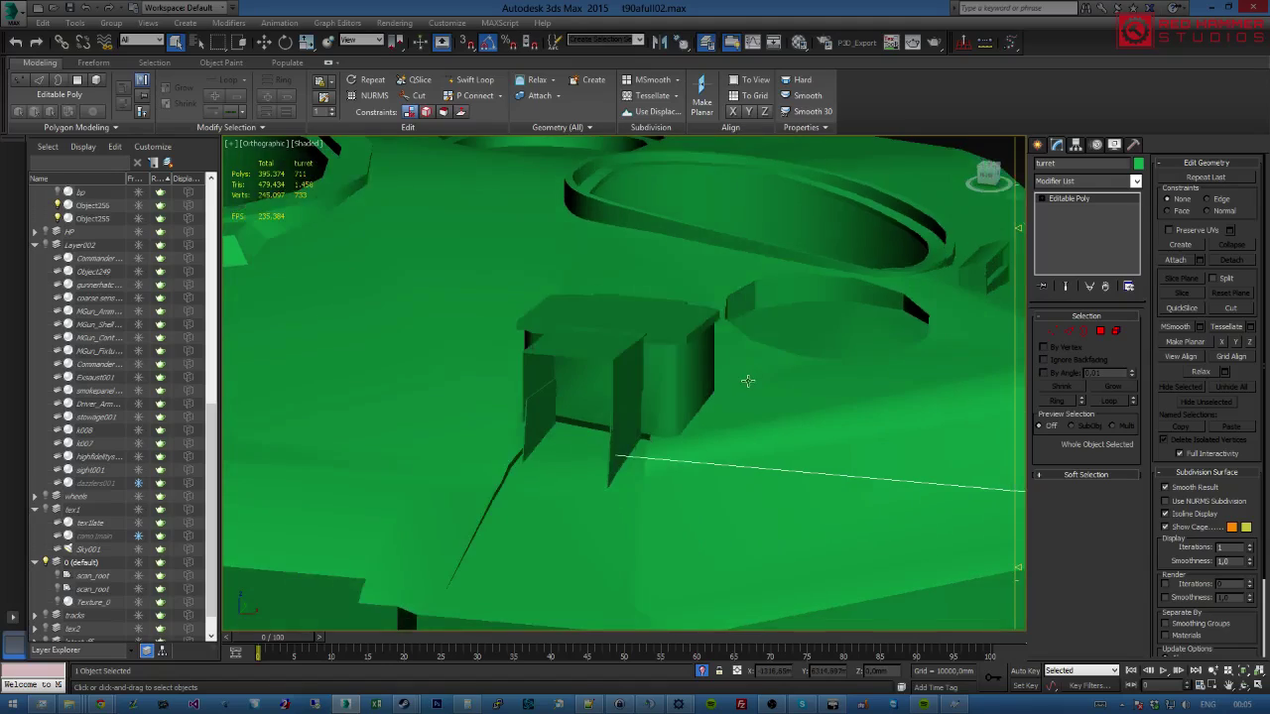
pyautogui.press('F4')
pyautogui.scroll(-8, 749, 357)
pyautogui.scroll(5, 734, 357)
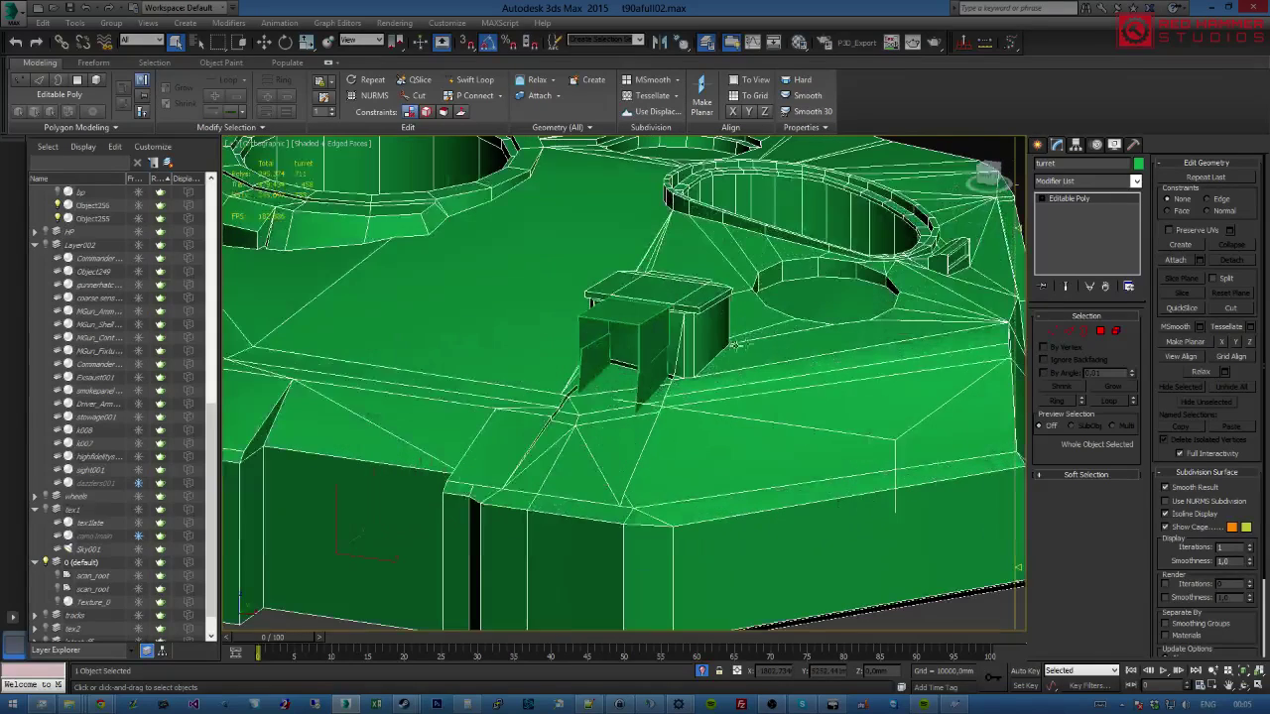
pyautogui.click(1177, 260)
pyautogui.click(652, 337)
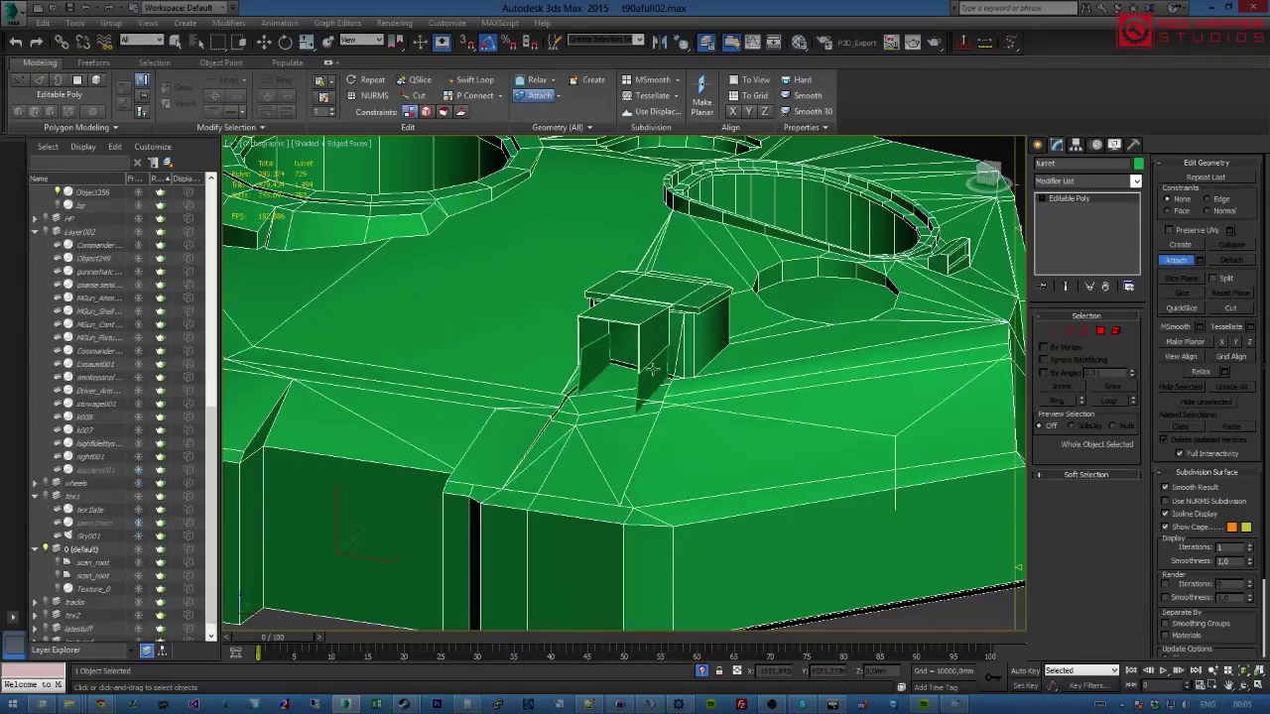
pyautogui.click(1176, 260)
# Inspect the whole turret from several angles in plain shaded display with the edges hidden.
pyautogui.press('w')
pyautogui.scroll(-5, 695, 317)
pyautogui.keyDown('alt'); pyautogui.moveTo(694, 328); pyautogui.dragTo(541, 337, button='middle'); pyautogui.keyUp('alt')
pyautogui.keyDown('alt'); pyautogui.moveTo(866, 304); pyautogui.dragTo(833, 357, button='middle'); pyautogui.keyUp('alt')
pyautogui.click(916, 456)
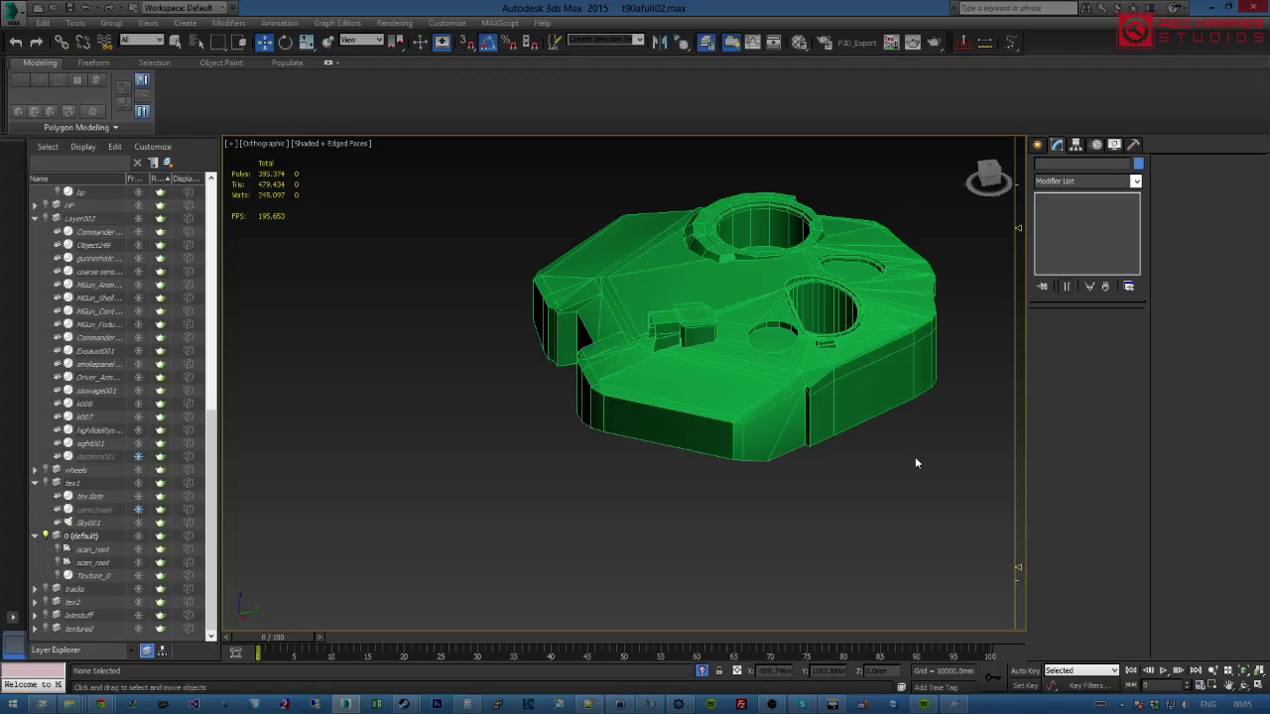
pyautogui.press('F4')
pyautogui.click(842, 405)
pyautogui.keyDown('alt'); pyautogui.moveTo(842, 404); pyautogui.dragTo(816, 390, button='middle'); pyautogui.keyUp('alt')
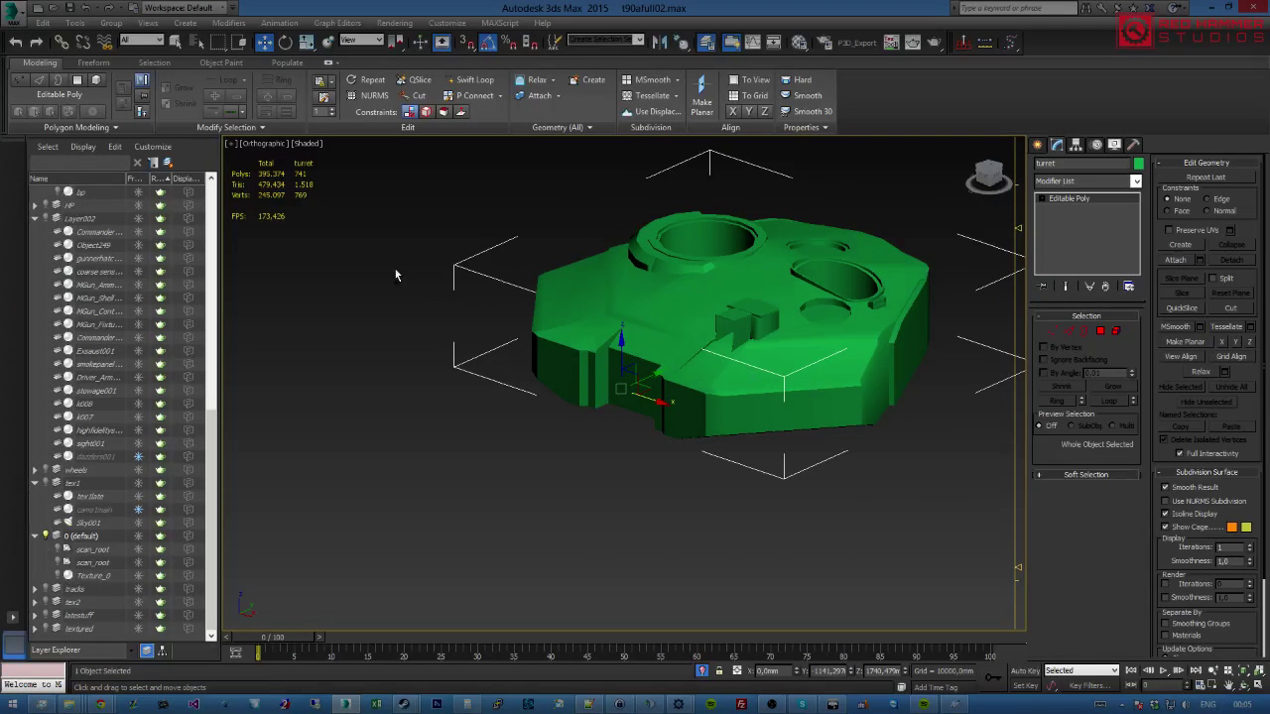
# Unhide the turretlp layer to display the turret's detail parts.
pyautogui.click(44, 221)
pyautogui.click(45, 220)
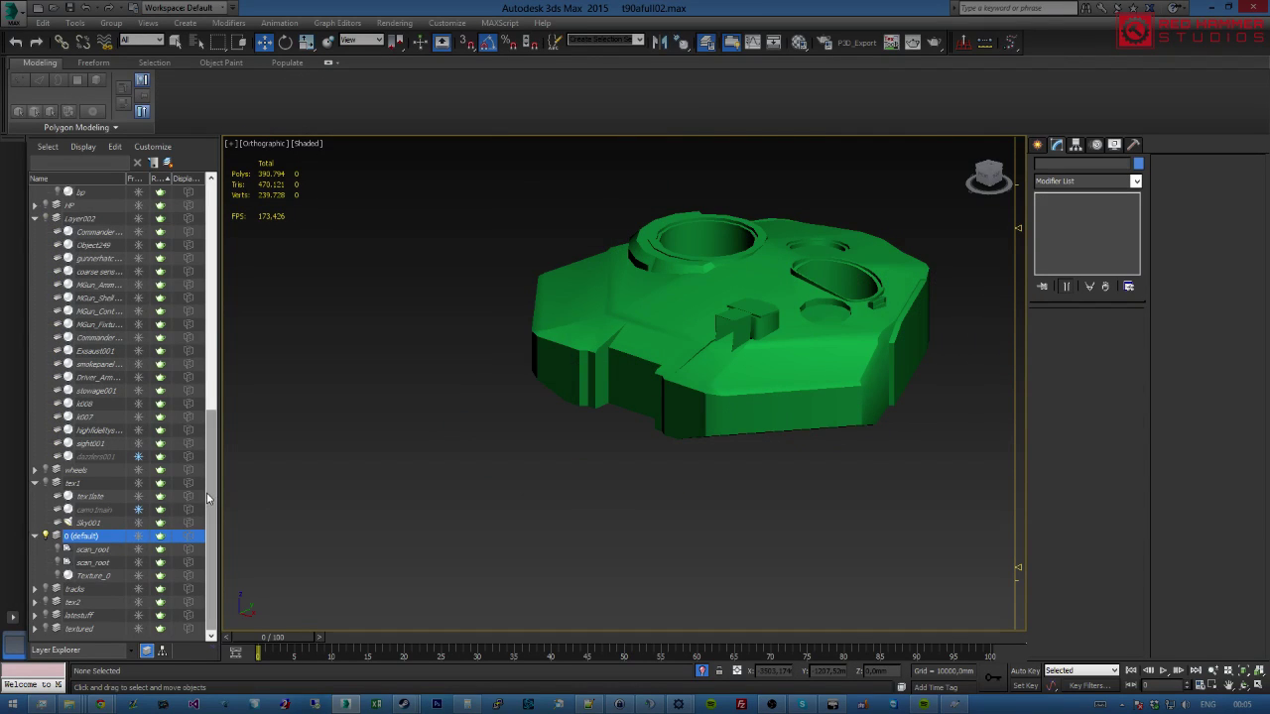
pyautogui.moveTo(212, 488); pyautogui.dragTo(211, 193)
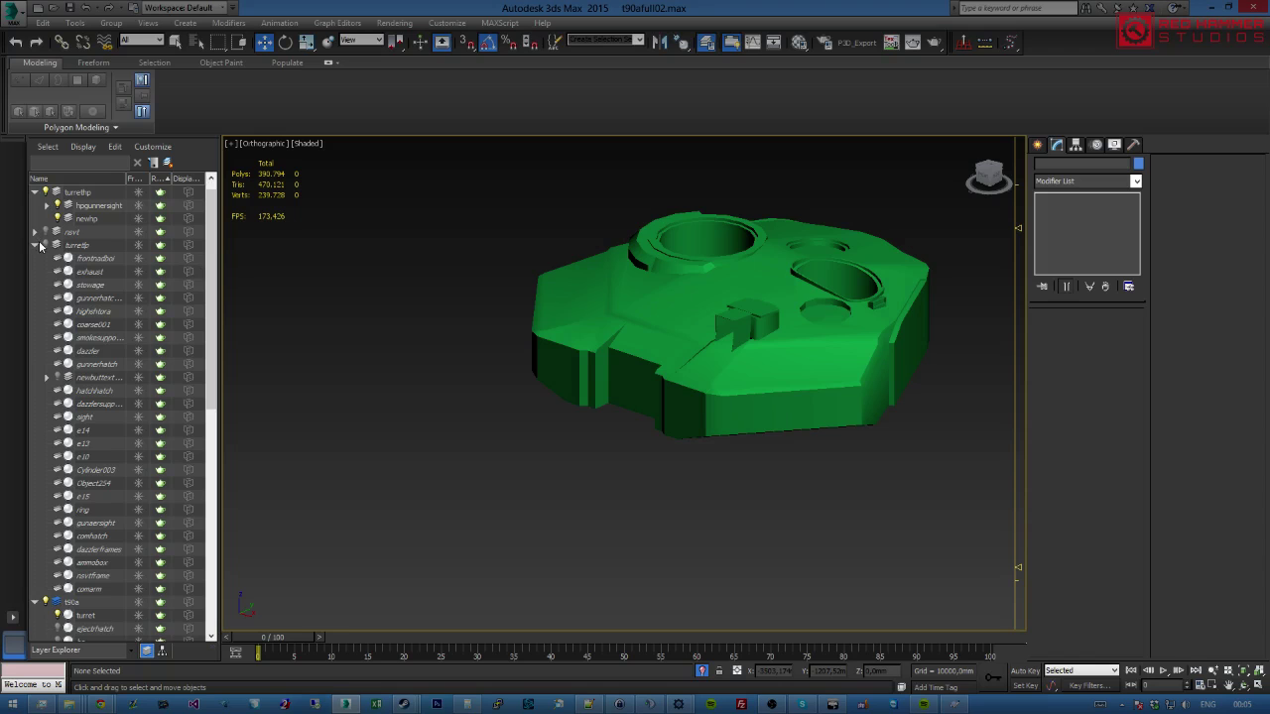
pyautogui.click(45, 245)
pyautogui.click(693, 318)
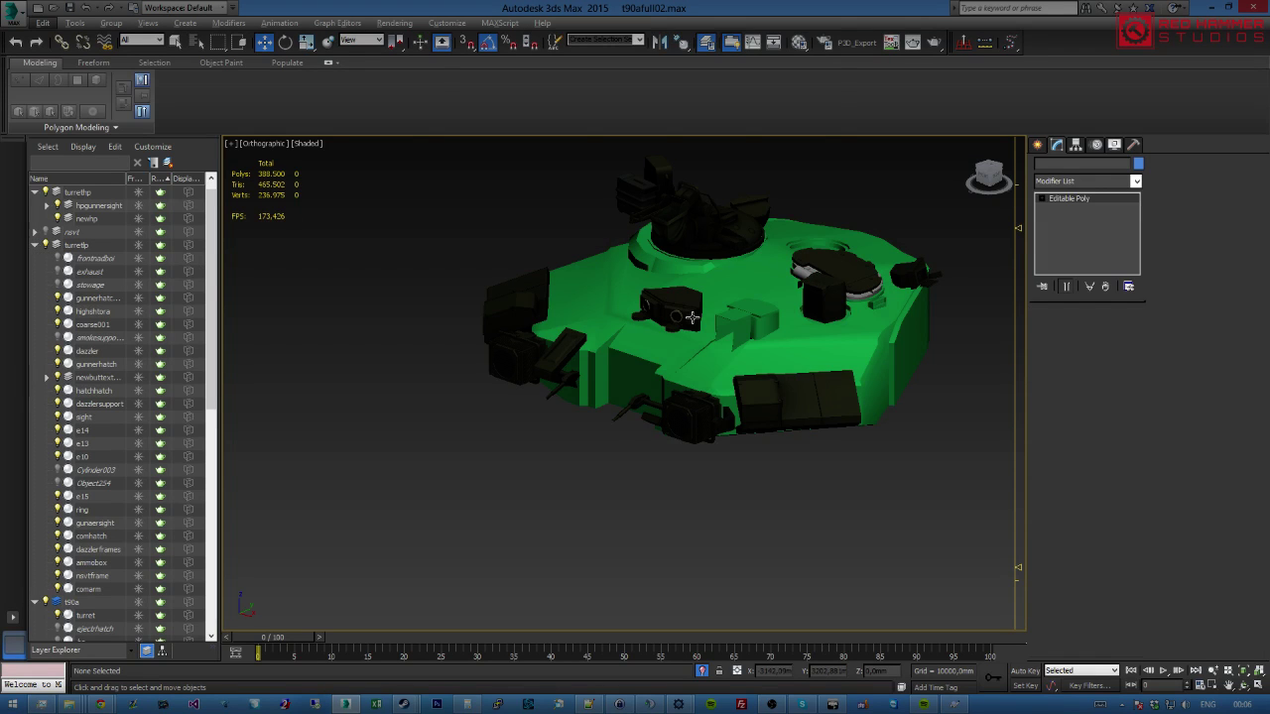
pyautogui.press('z')
pyautogui.scroll(-5, 803, 307)
pyautogui.keyDown('alt'); pyautogui.moveTo(804, 307); pyautogui.dragTo(815, 352, button='middle'); pyautogui.keyUp('alt')
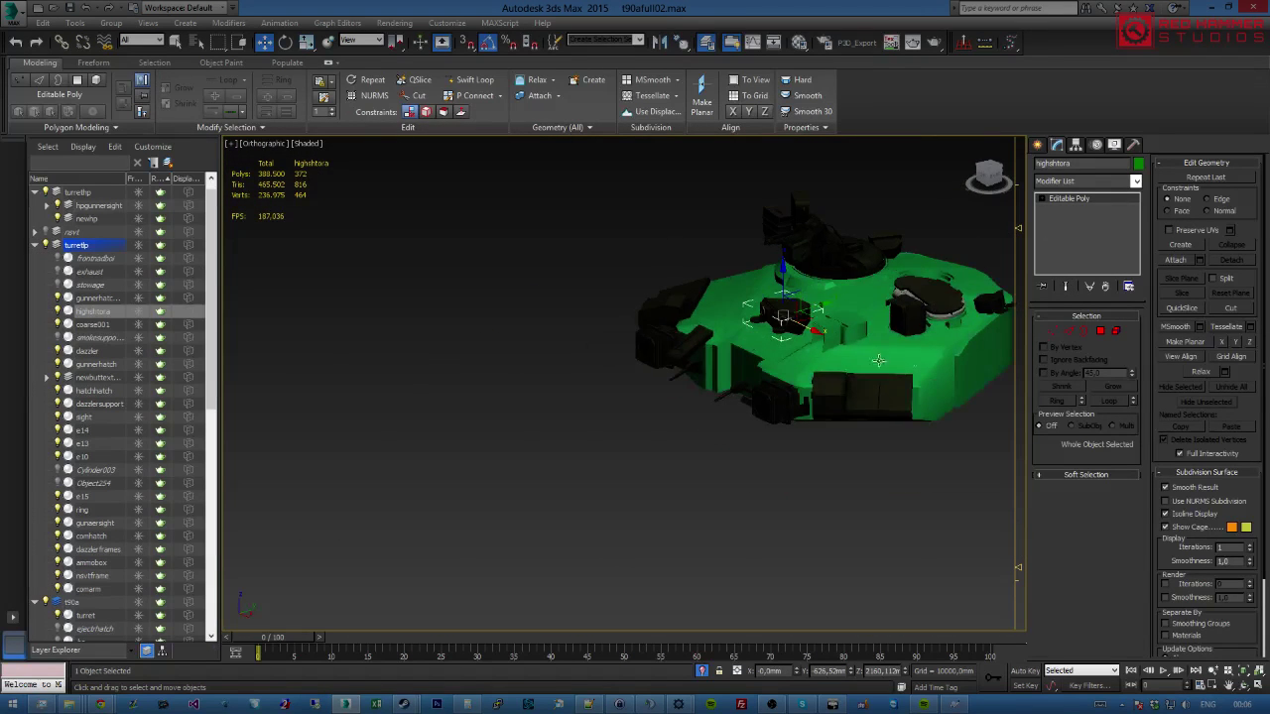
# Select the turret and set its object color to black.
pyautogui.click(941, 359)
pyautogui.press('z')
pyautogui.keyDown('alt'); pyautogui.moveTo(940, 359); pyautogui.dragTo(461, 362, button='middle'); pyautogui.keyUp('alt')
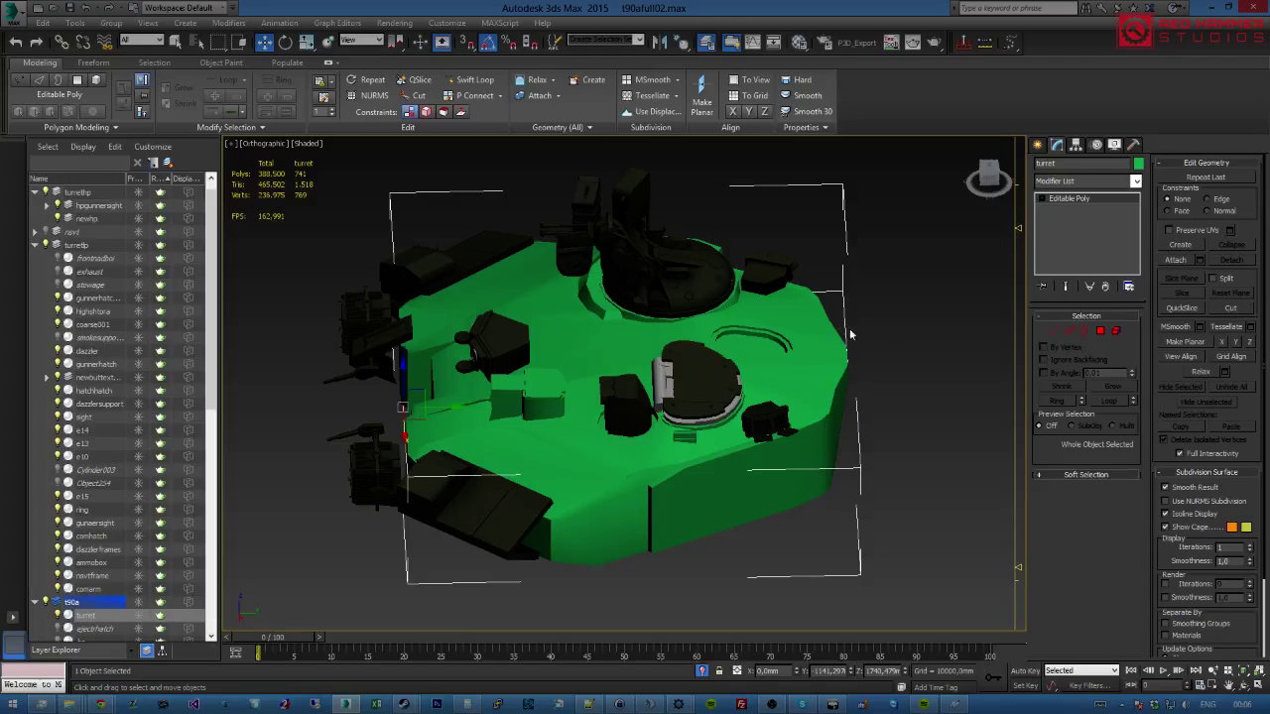
pyautogui.click(1138, 164)
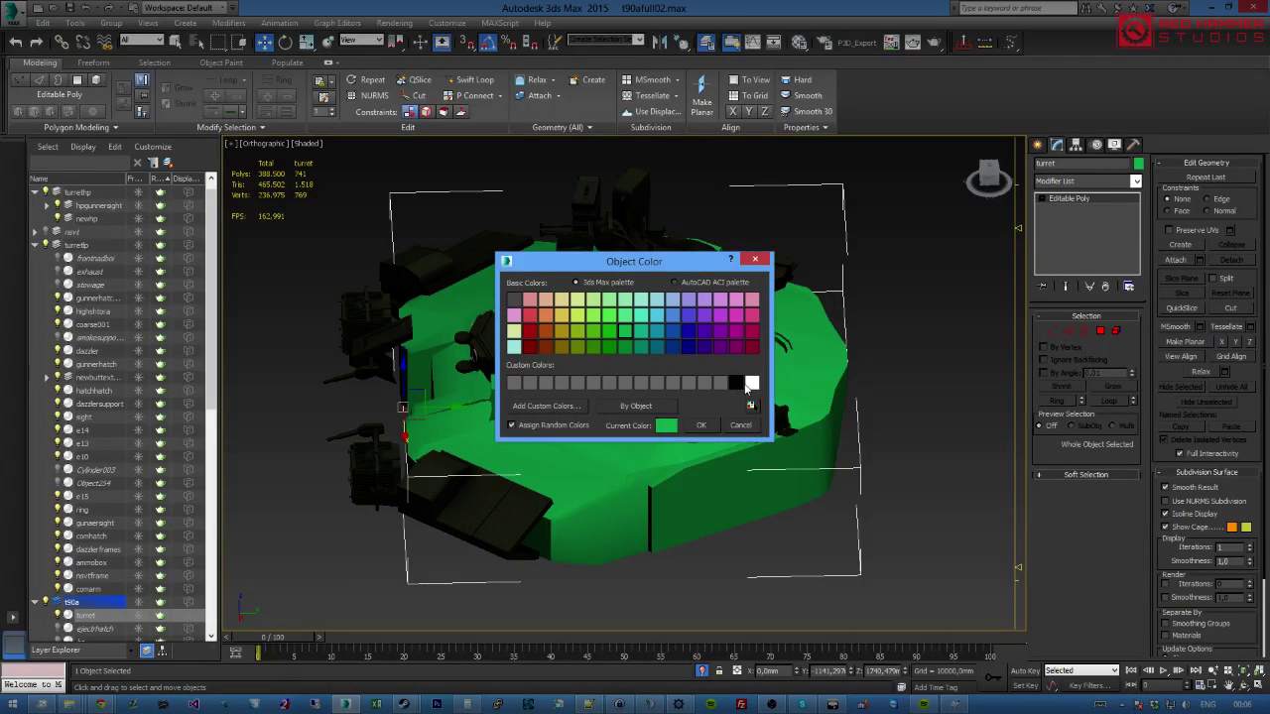
pyautogui.click(734, 383)
pyautogui.click(700, 425)
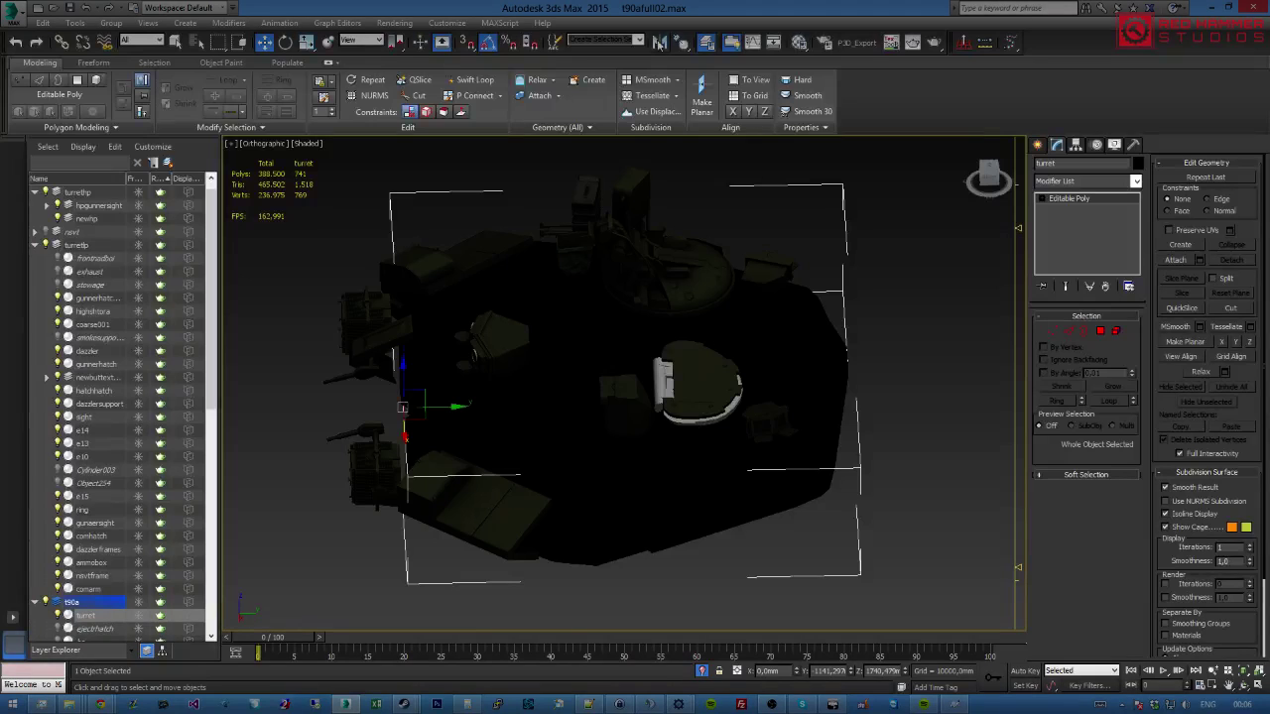
# Assign the grey default material from the Material Editor to the turret.
pyautogui.click(800, 44)
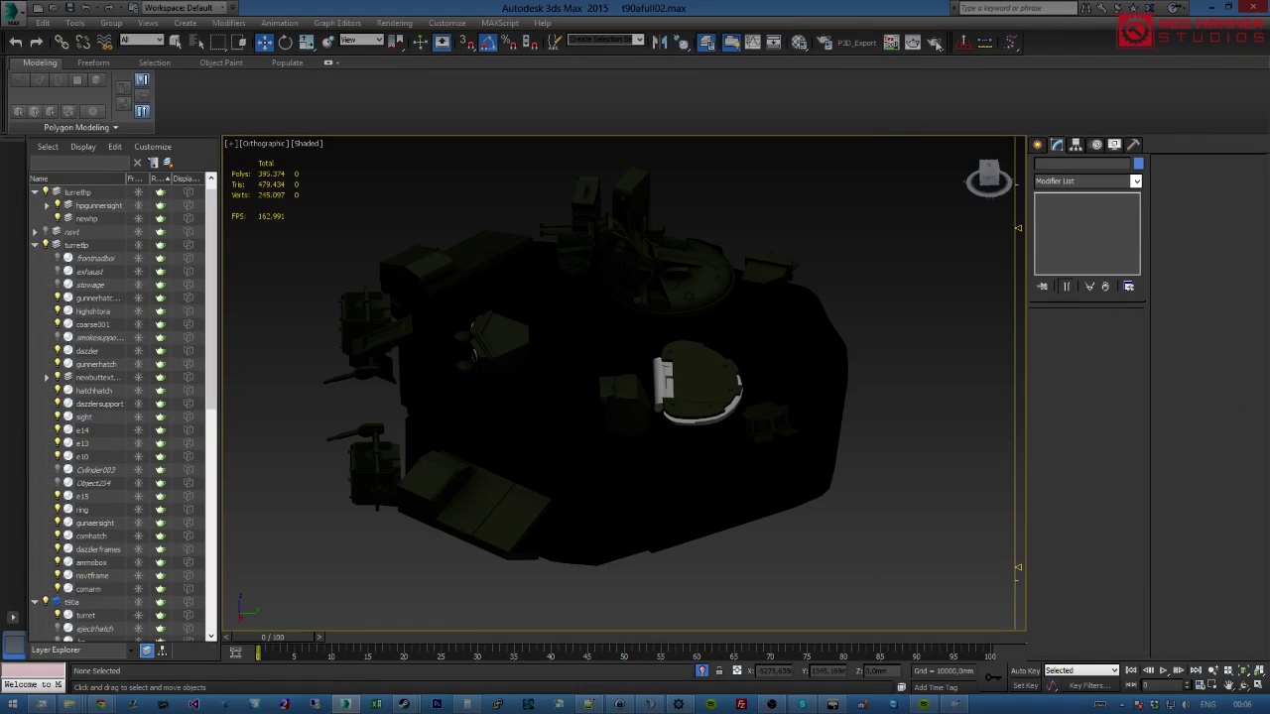
pyautogui.click(803, 43)
pyautogui.doubleClick(231, 175)
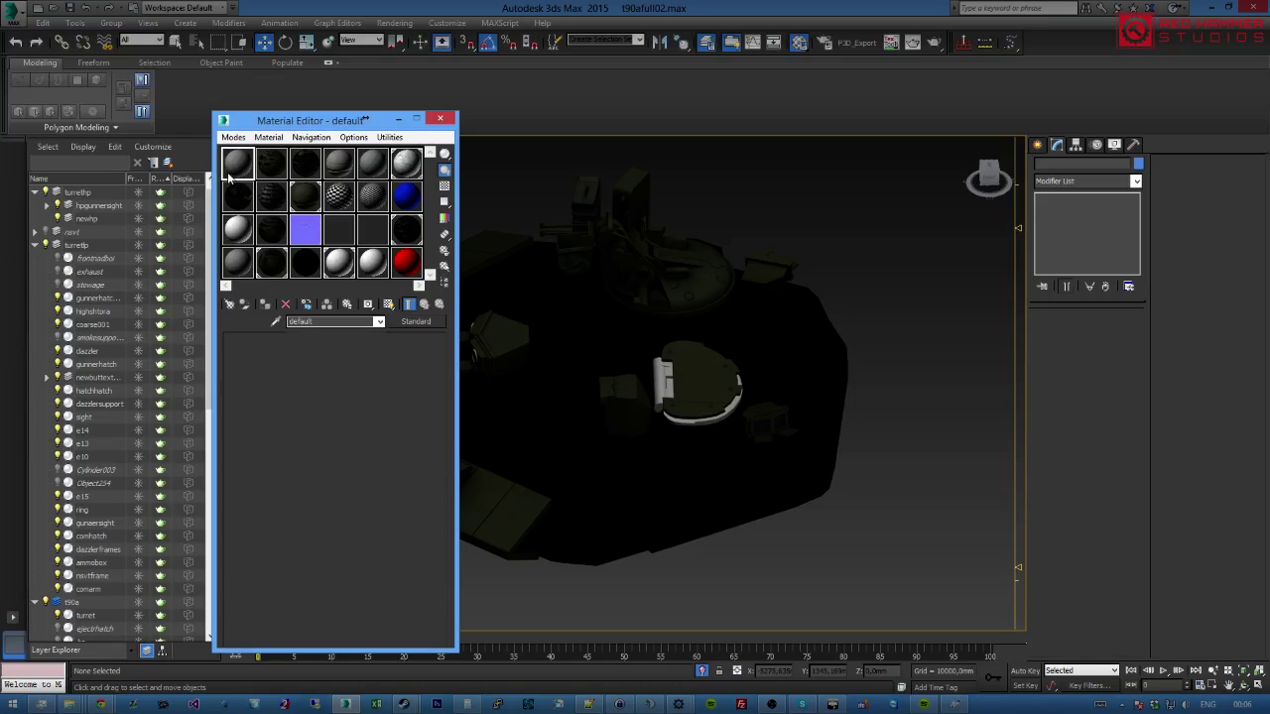
pyautogui.click(504, 76)
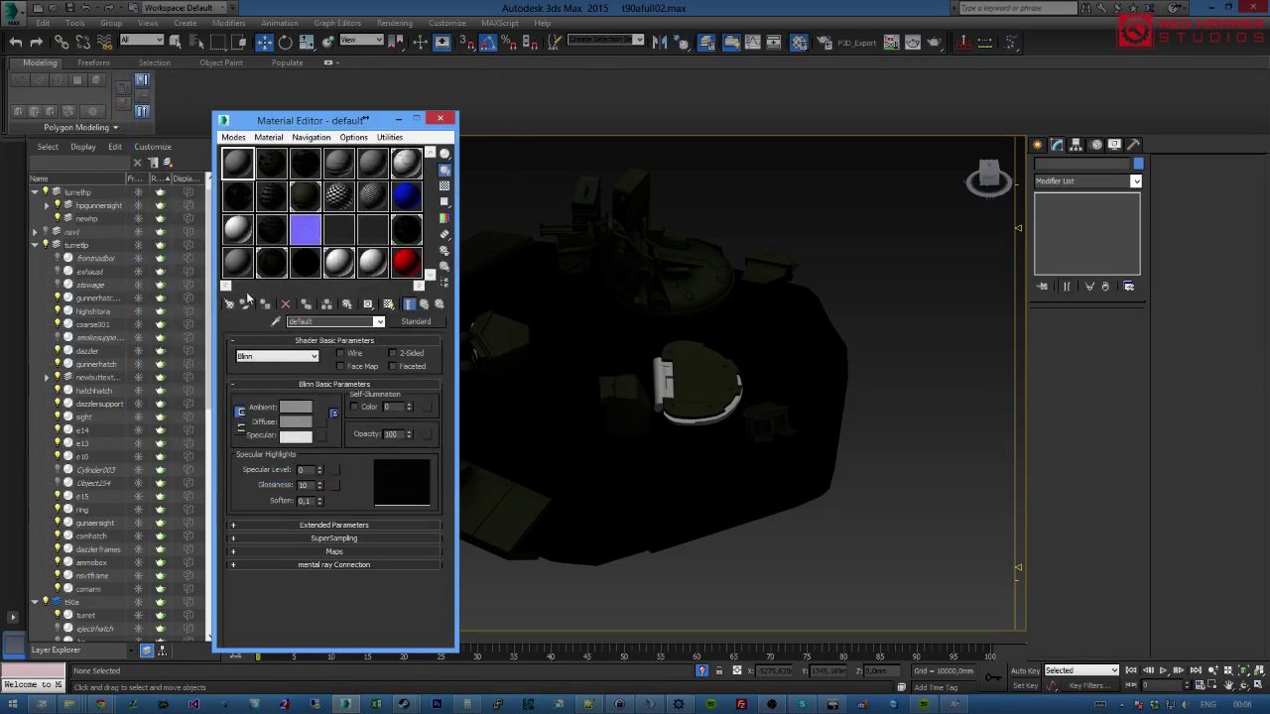
pyautogui.click(649, 472)
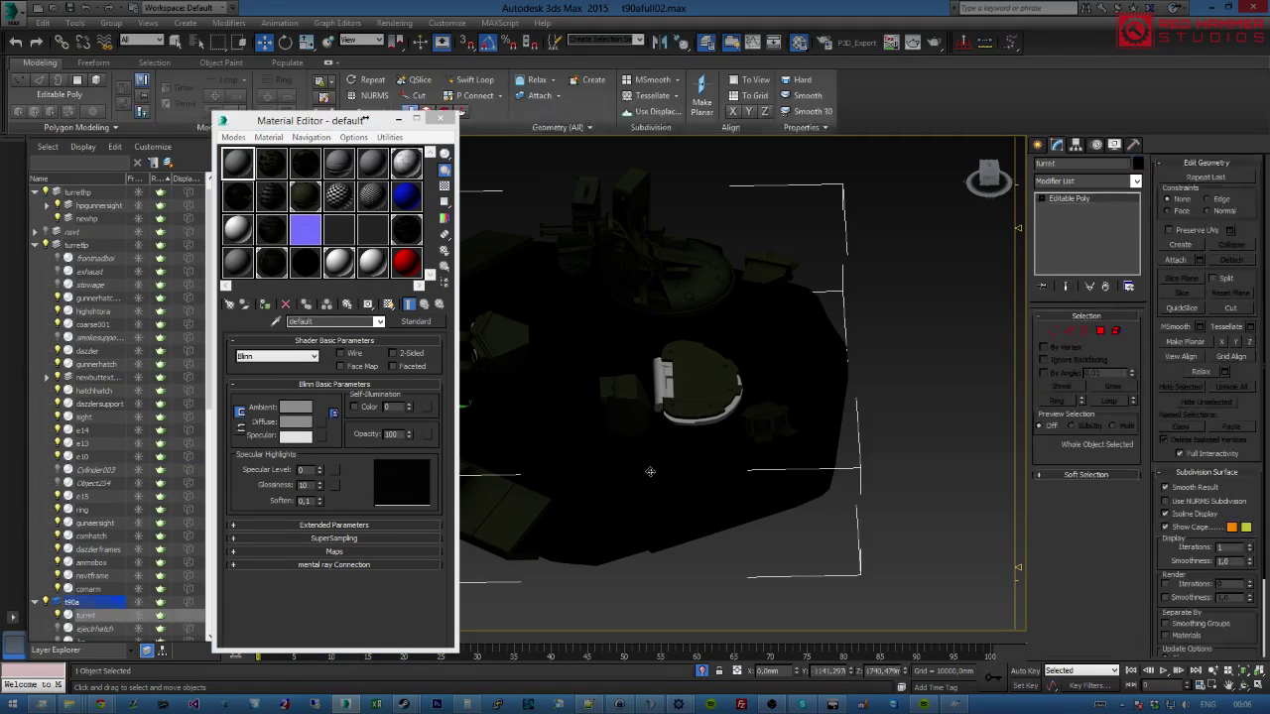
pyautogui.click(265, 304)
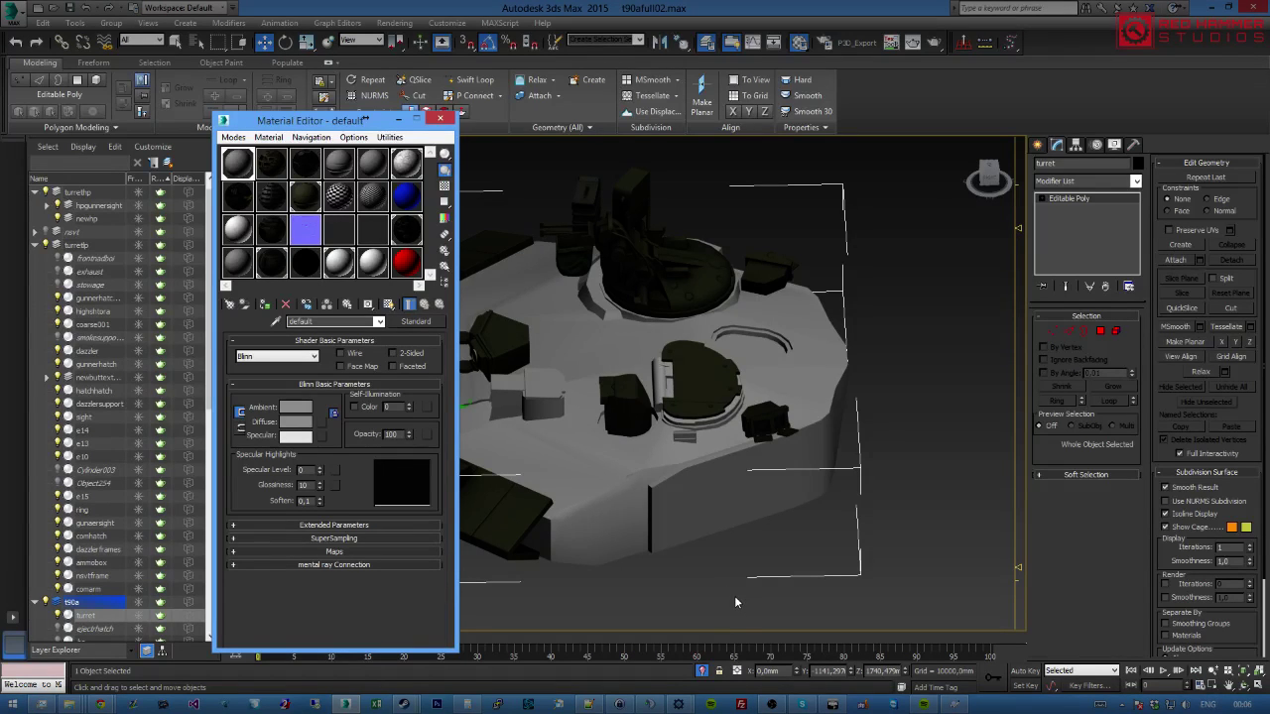
pyautogui.keyDown('alt'); pyautogui.moveTo(684, 564); pyautogui.dragTo(702, 503, button='middle'); pyautogui.keyUp('alt')
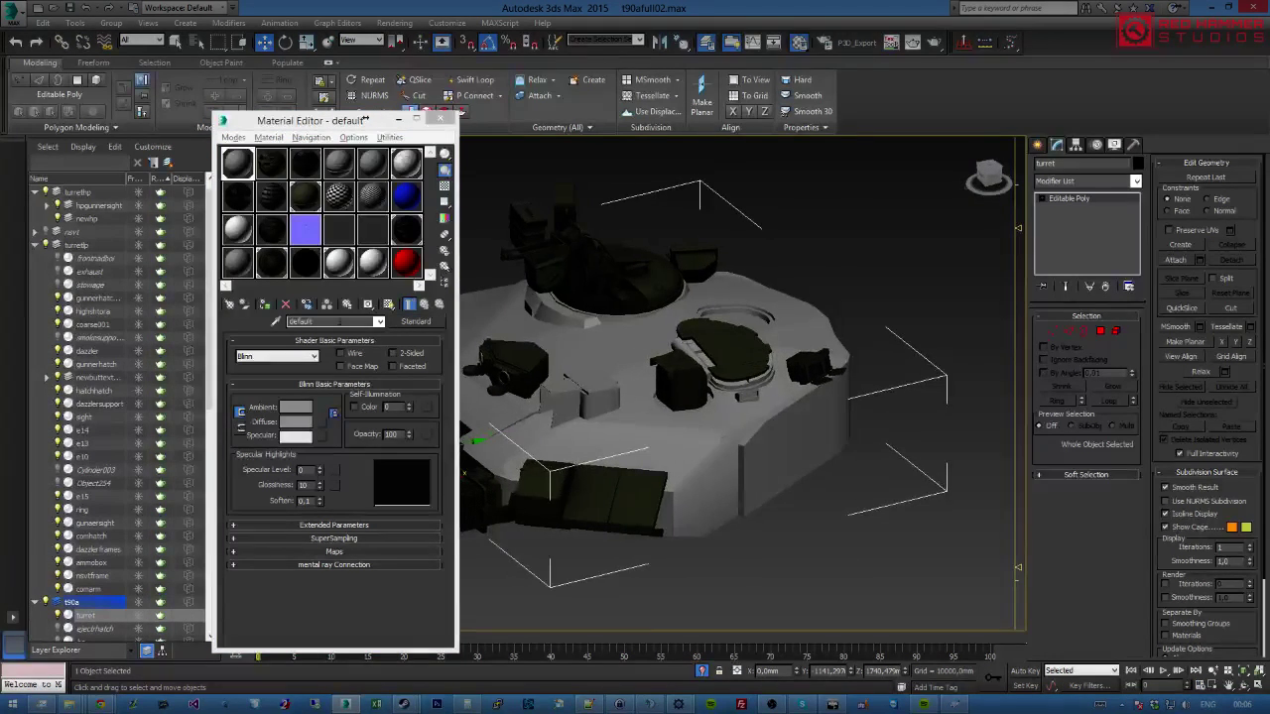
# Lighten the default material's diffuse color to a light grey with value 210 and close the Material Editor.
pyautogui.click(295, 421)
pyautogui.moveTo(398, 155); pyautogui.dragTo(398, 184)
pyautogui.click(488, 198)
pyautogui.click(476, 247)
pyautogui.click(440, 119)
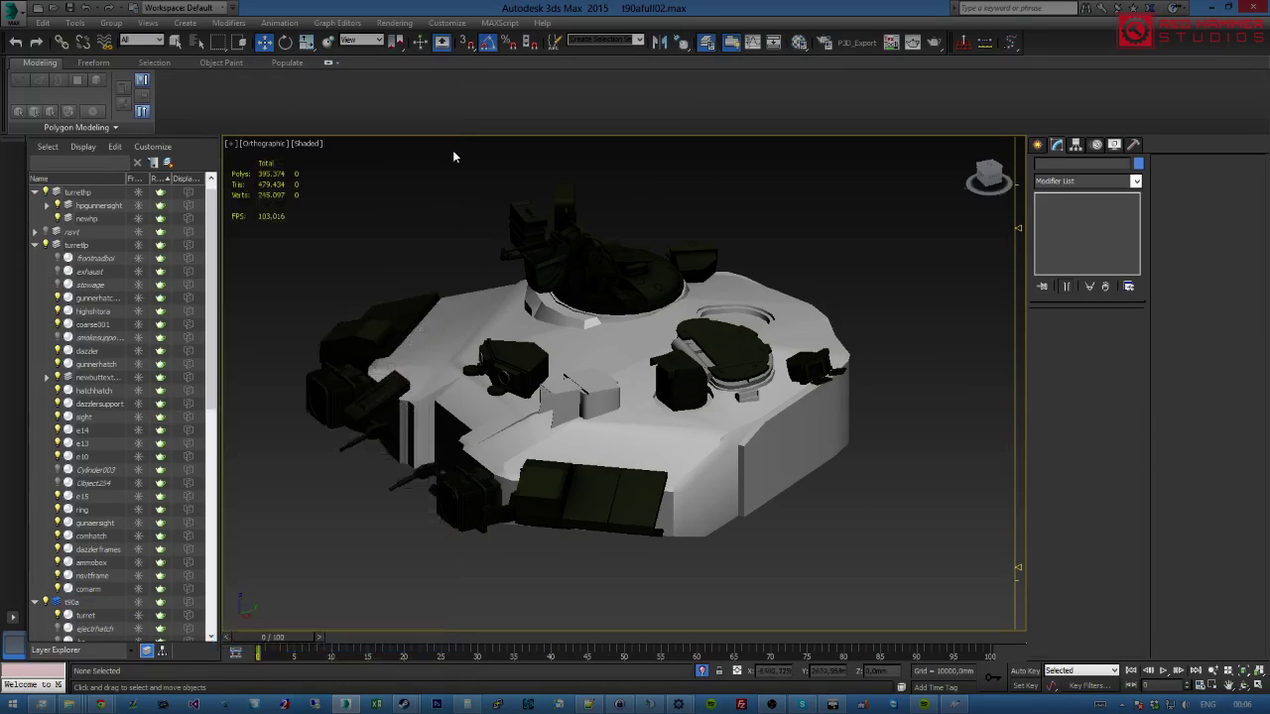
# Examine the turret and its detail parts from several angles with edged faces temporarily displayed.
pyautogui.press('F4')
pyautogui.keyDown('alt'); pyautogui.moveTo(595, 327); pyautogui.dragTo(663, 391, button='middle'); pyautogui.keyUp('alt')
pyautogui.scroll(-4, 664, 392)
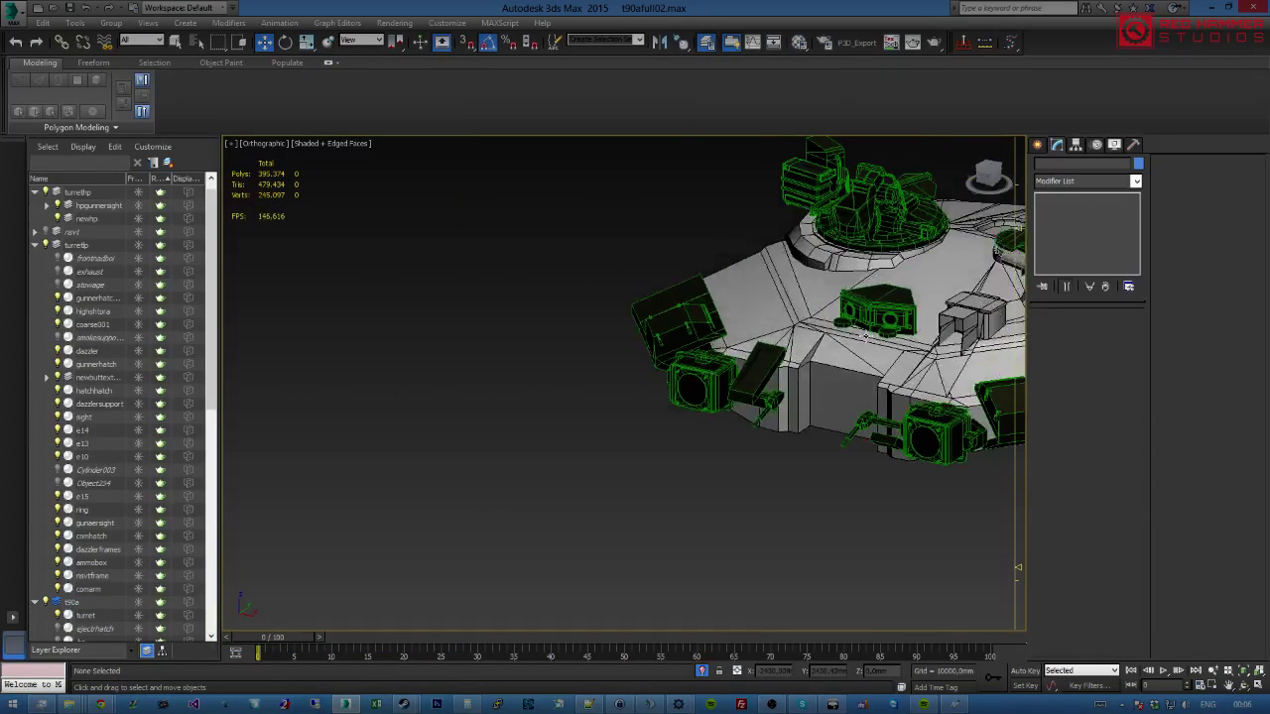
pyautogui.moveTo(884, 354)
pyautogui.keyDown('alt'); pyautogui.mouseDown(button='middle')
pyautogui.moveTo(885, 517)
pyautogui.moveTo(813, 397)
pyautogui.moveTo(737, 394)
pyautogui.moveTo(727, 329)
pyautogui.moveTo(615, 493)
pyautogui.moveTo(533, 374)
pyautogui.moveTo(802, 550)
pyautogui.moveTo(671, 534)
pyautogui.moveTo(822, 519)
pyautogui.moveTo(771, 518)
pyautogui.moveTo(703, 482)
pyautogui.moveTo(776, 502)
pyautogui.moveTo(740, 490)
pyautogui.moveTo(677, 490)
pyautogui.moveTo(887, 546)
pyautogui.moveTo(827, 552)
pyautogui.moveTo(879, 569)
pyautogui.moveTo(858, 579)
pyautogui.mouseUp(button='middle'); pyautogui.keyUp('alt')
pyautogui.press('F4')
# Darken the default material's diffuse color to a muted olive green with hue 47 and saturation 67, and close the Material Editor.
pyautogui.click(800, 42)
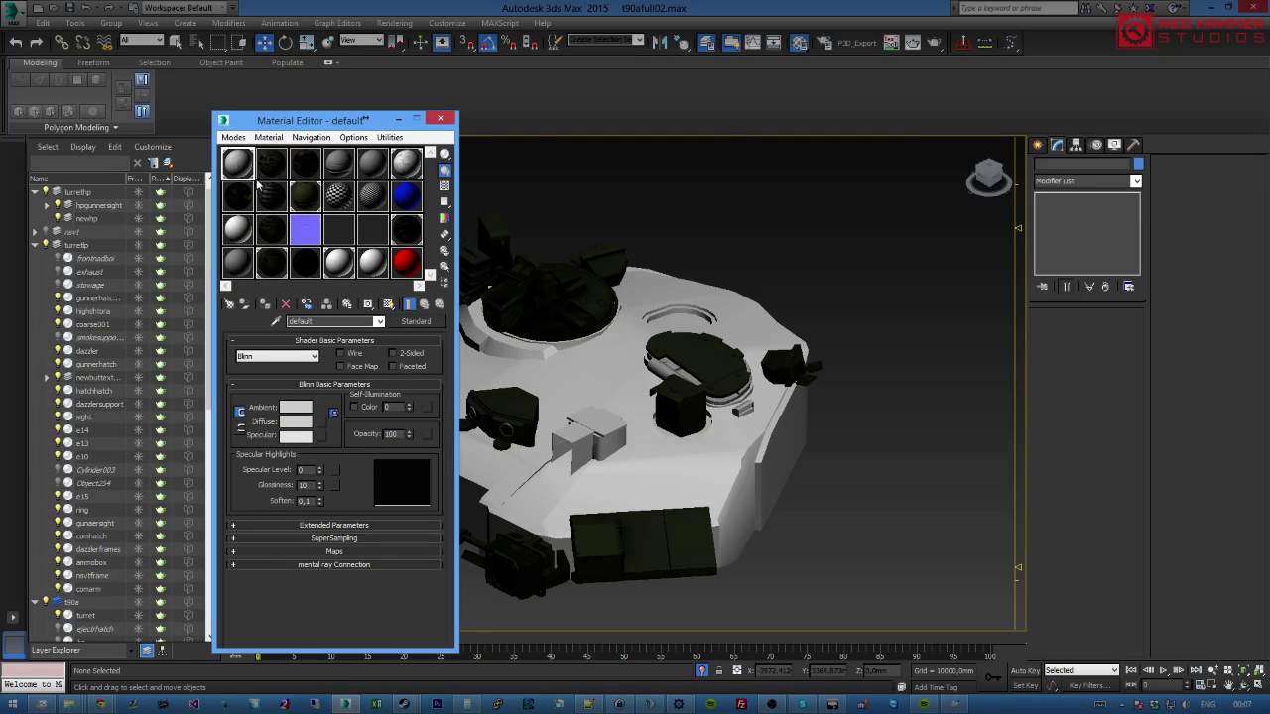
pyautogui.click(295, 421)
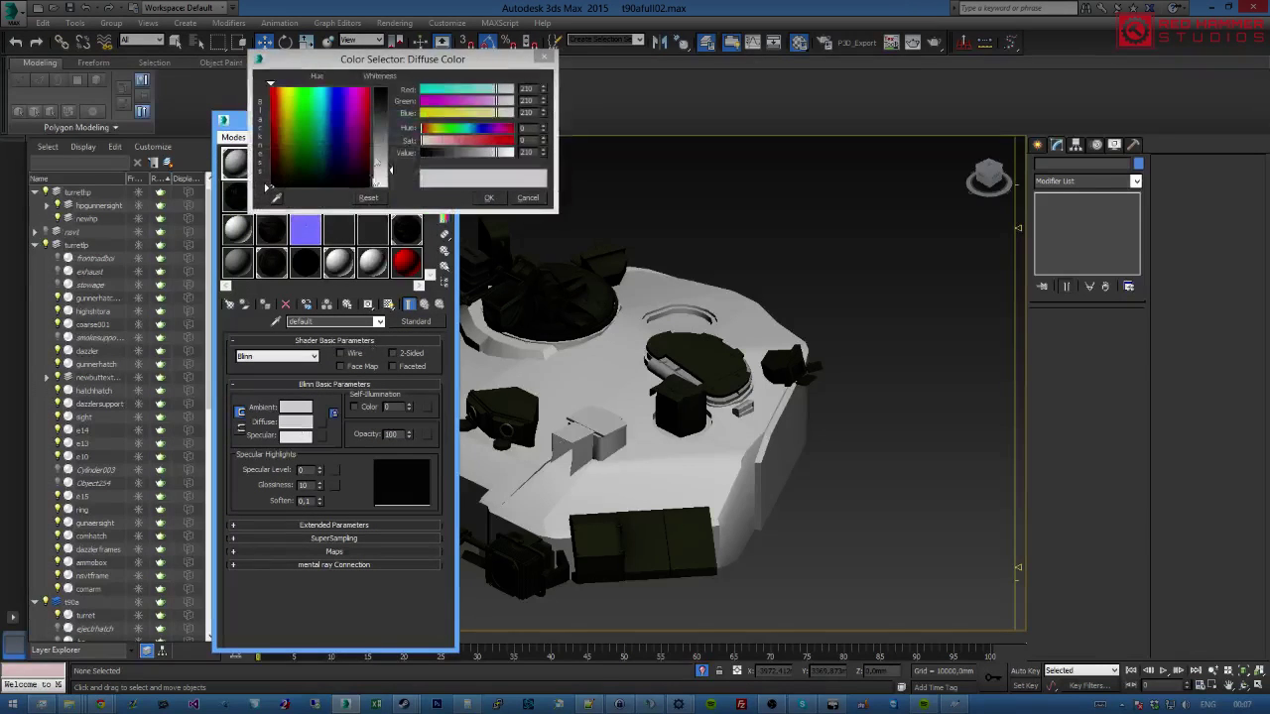
pyautogui.click(294, 140)
pyautogui.moveTo(380, 170); pyautogui.dragTo(378, 102)
pyautogui.moveTo(483, 152)
pyautogui.mouseDown()
pyautogui.moveTo(433, 152)
pyautogui.moveTo(463, 144)
pyautogui.mouseUp()
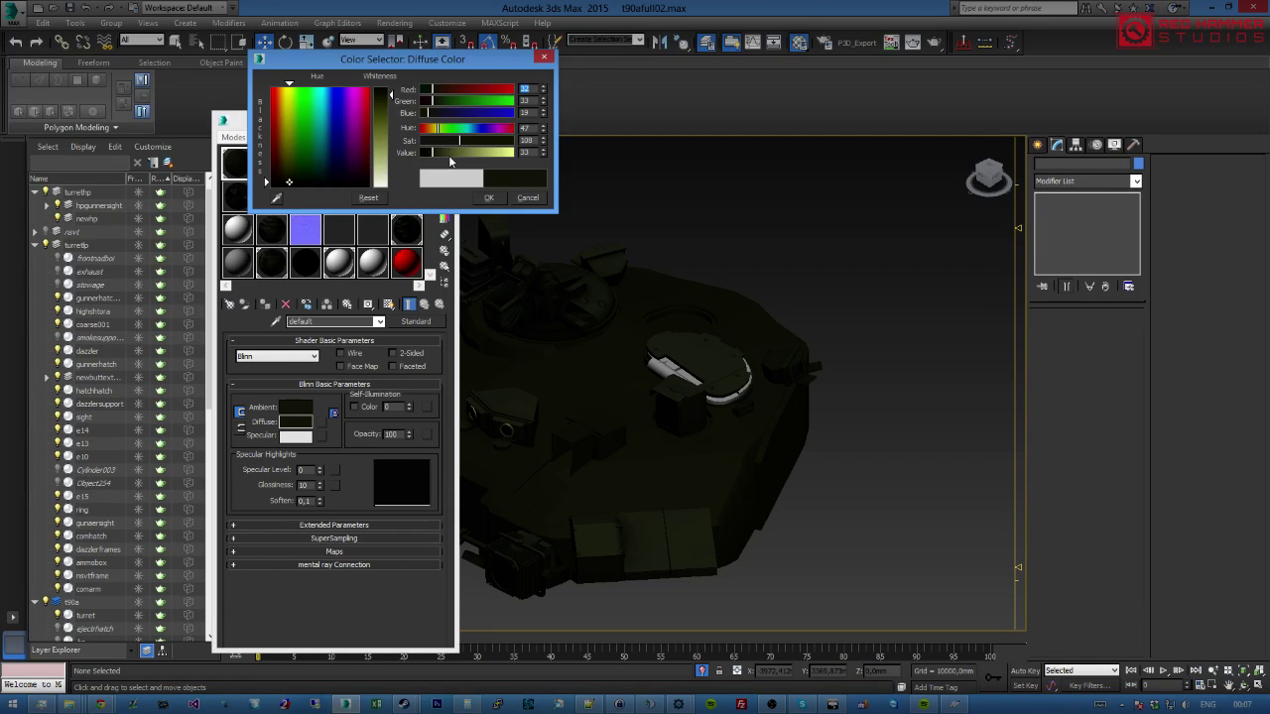
pyautogui.moveTo(454, 143); pyautogui.dragTo(443, 147)
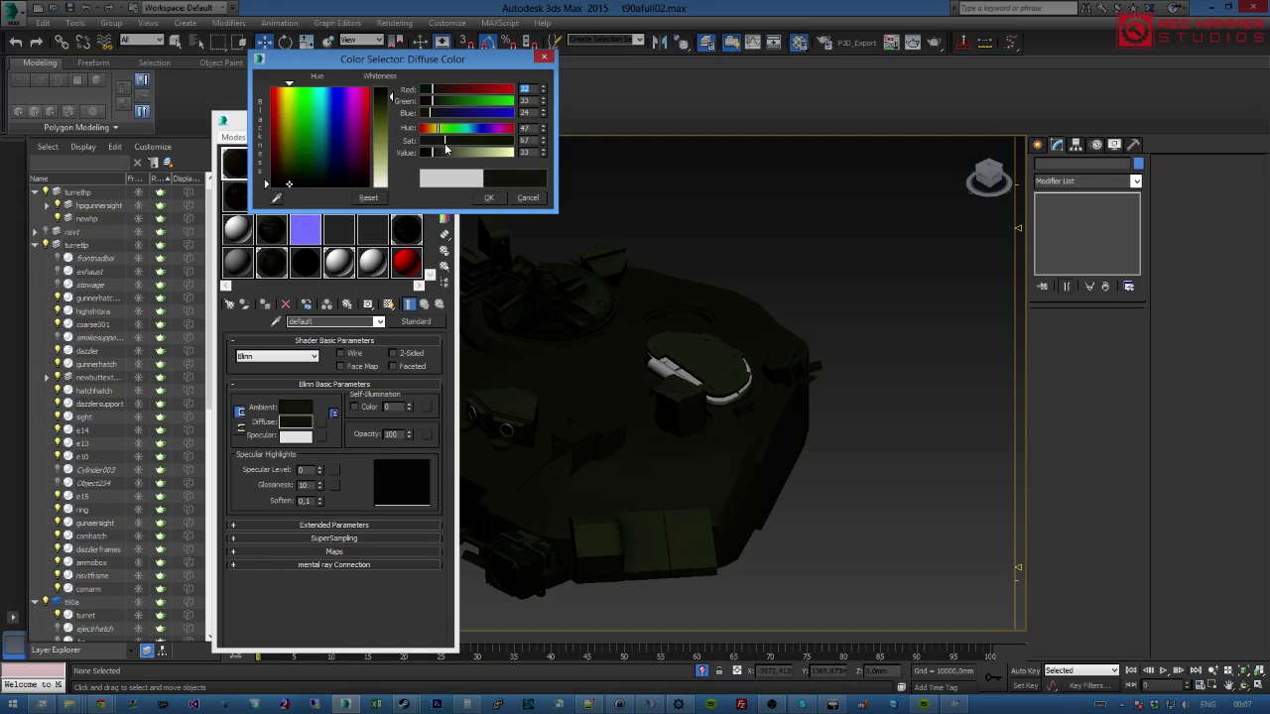
pyautogui.moveTo(433, 156); pyautogui.dragTo(428, 156)
pyautogui.click(489, 197)
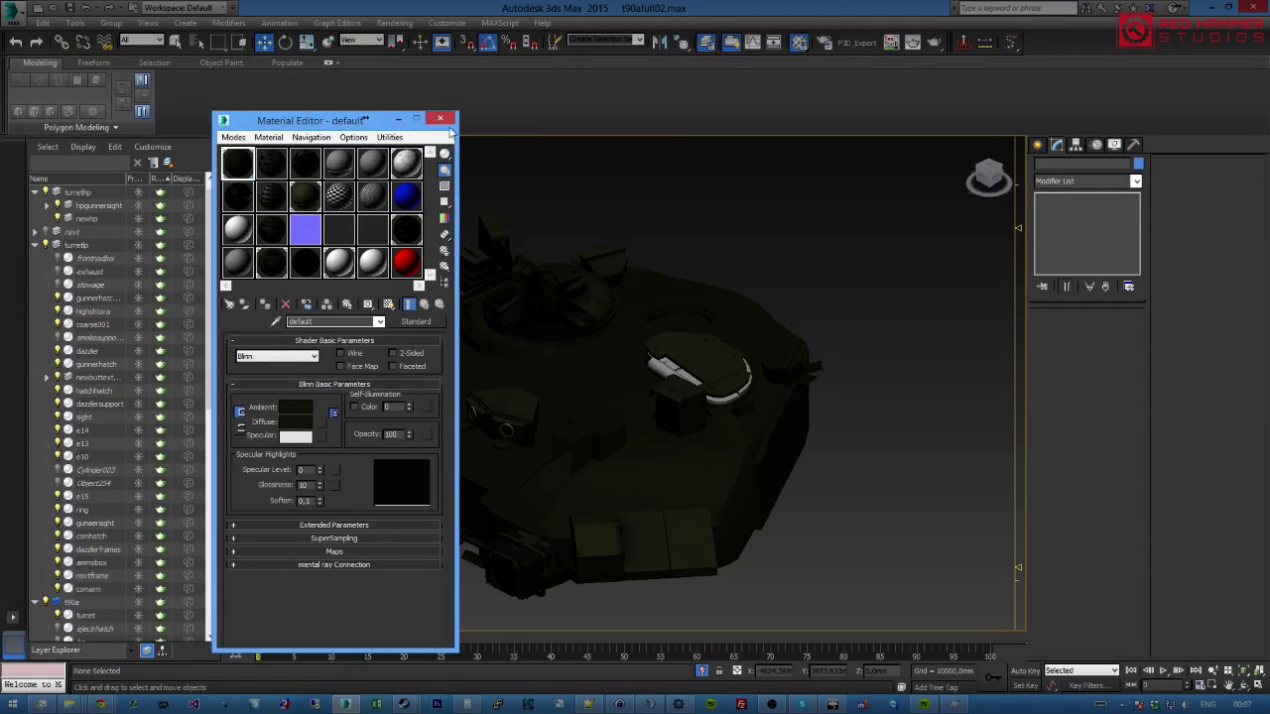
pyautogui.click(444, 121)
# Select the turret and inspect the dark olive model from the side and above.
pyautogui.moveTo(659, 286); pyautogui.dragTo(718, 226, button='middle')
pyautogui.click(793, 416)
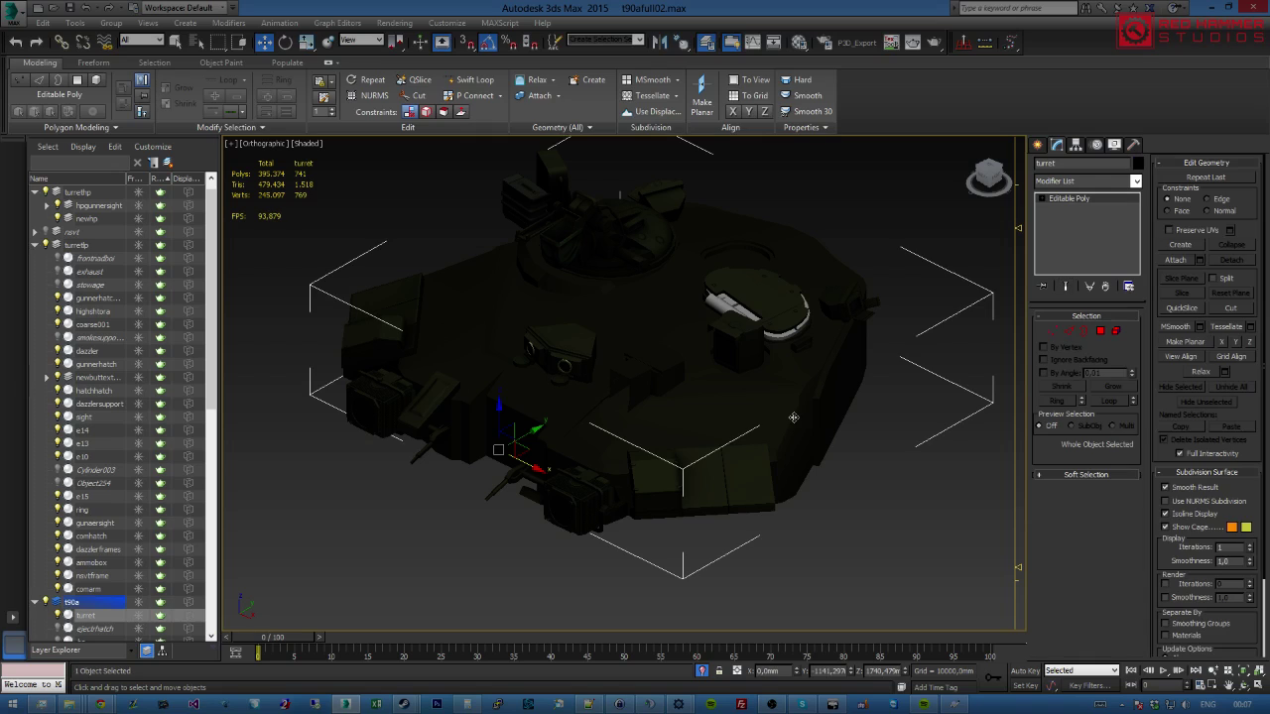
pyautogui.keyDown('alt'); pyautogui.moveTo(793, 417); pyautogui.dragTo(512, 509, button='middle'); pyautogui.keyUp('alt')
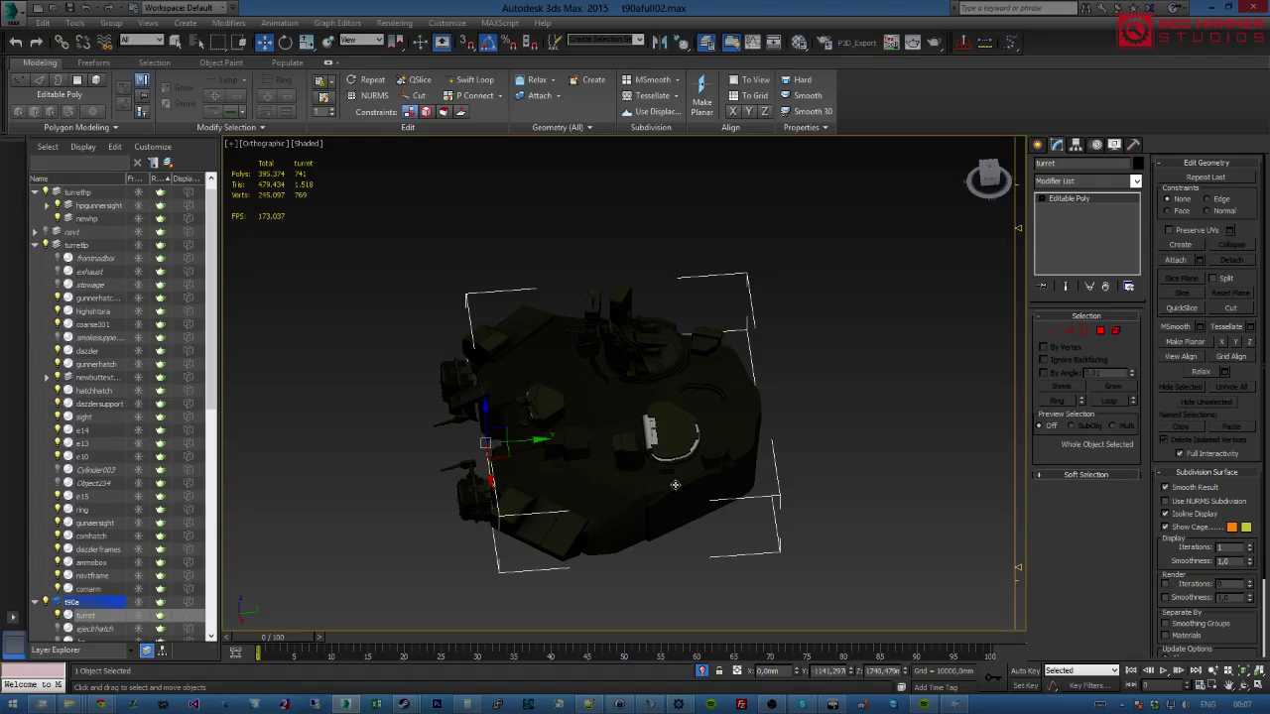
pyautogui.moveTo(674, 484); pyautogui.dragTo(661, 452, button='middle')
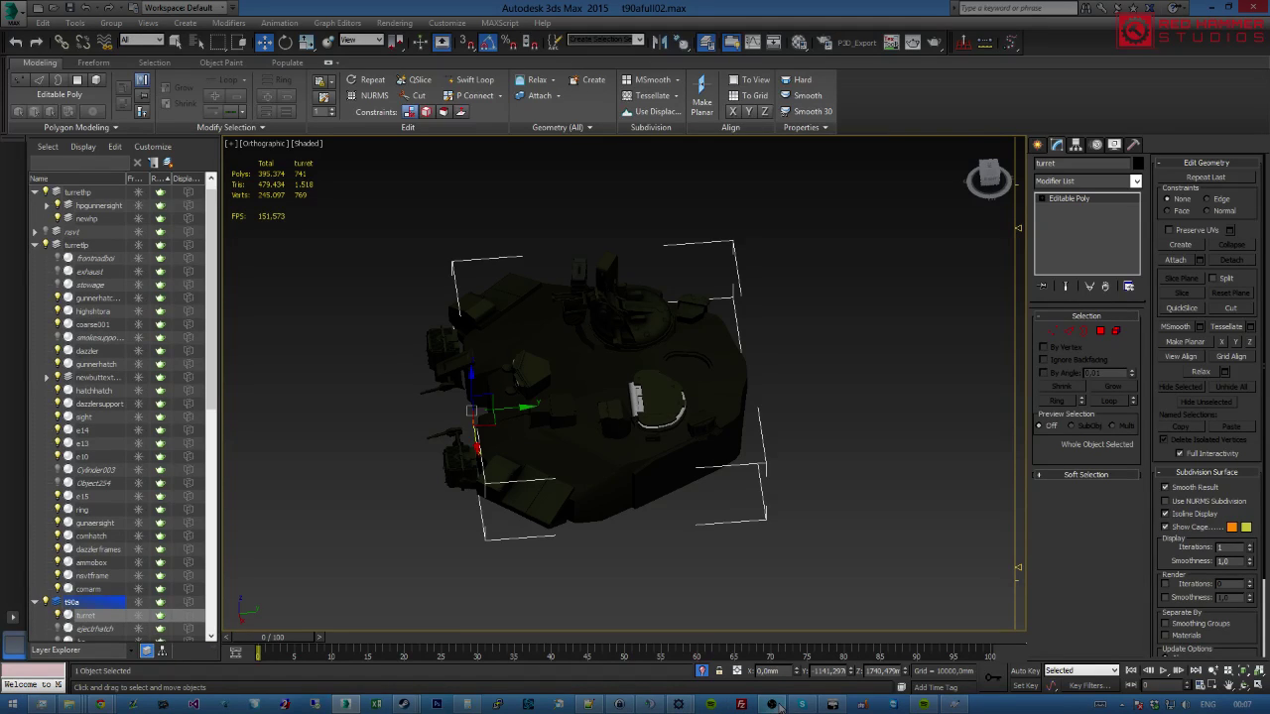
pyautogui.moveTo(778, 705)
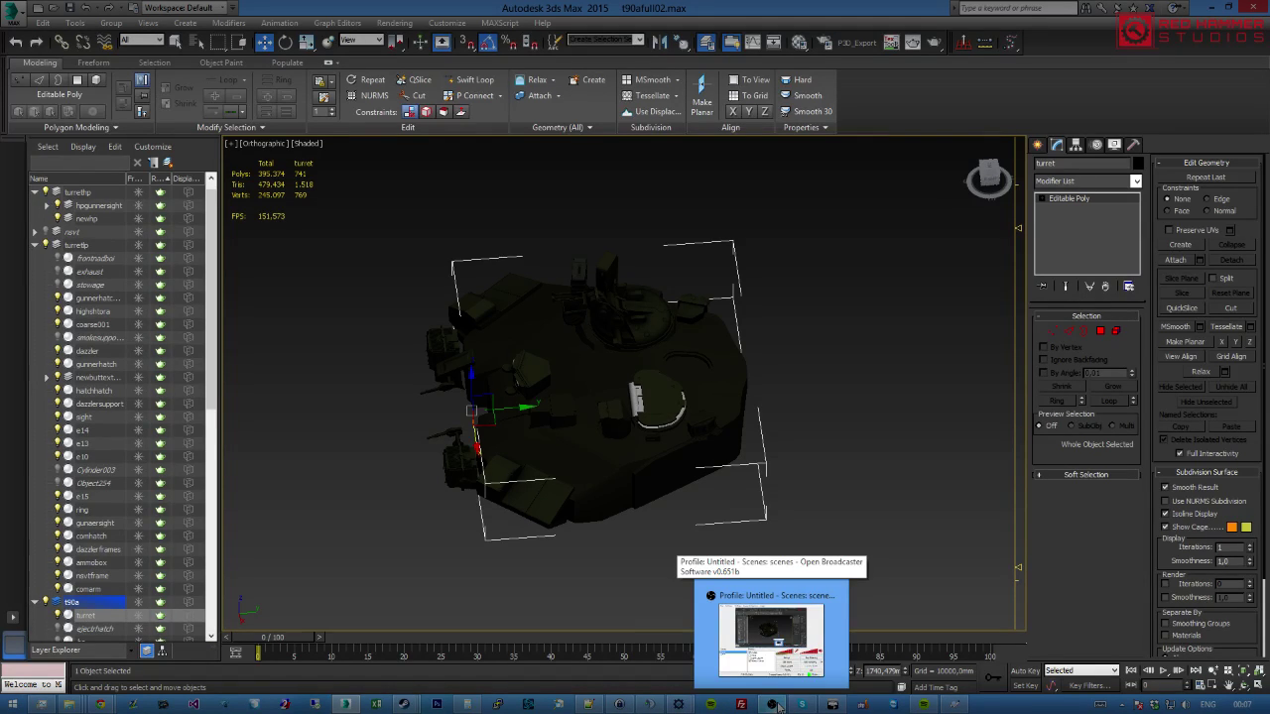